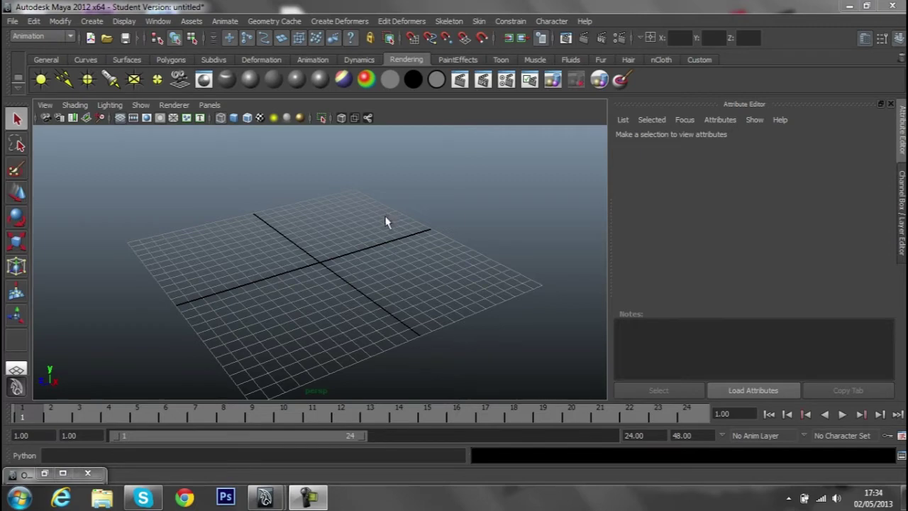
Orbit and zoom the viewport to a lower camera angle over the grid
{"action": "mouse_move", "coordinate": [385, 222]}
{"action": "left_mouse_down", "text": "alt"}
{"action": "mouse_move", "coordinate": [503, 222]}
{"action": "mouse_move", "coordinate": [454, 235]}
{"action": "left_mouse_up", "text": "alt"}
{"action": "scroll", "coordinate": [415, 231], "scroll_direction": "up", "scroll_amount": 3}
{"action": "scroll", "coordinate": [375, 234], "scroll_direction": "up", "scroll_amount": 2}
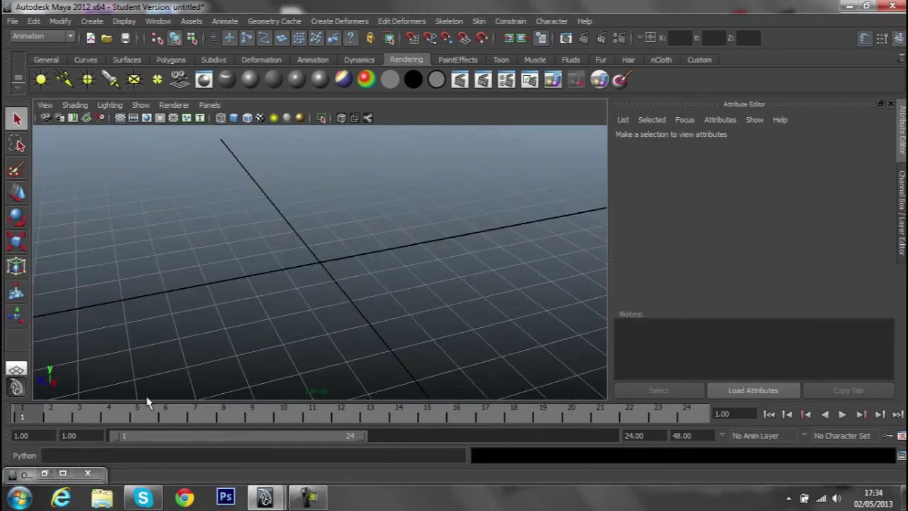
{"action": "mouse_move", "coordinate": [34, 474]}
{"action": "left_mouse_down"}
{"action": "mouse_move", "coordinate": [273, 195]}
{"action": "mouse_move", "coordinate": [27, 475]}
{"action": "left_mouse_up"}
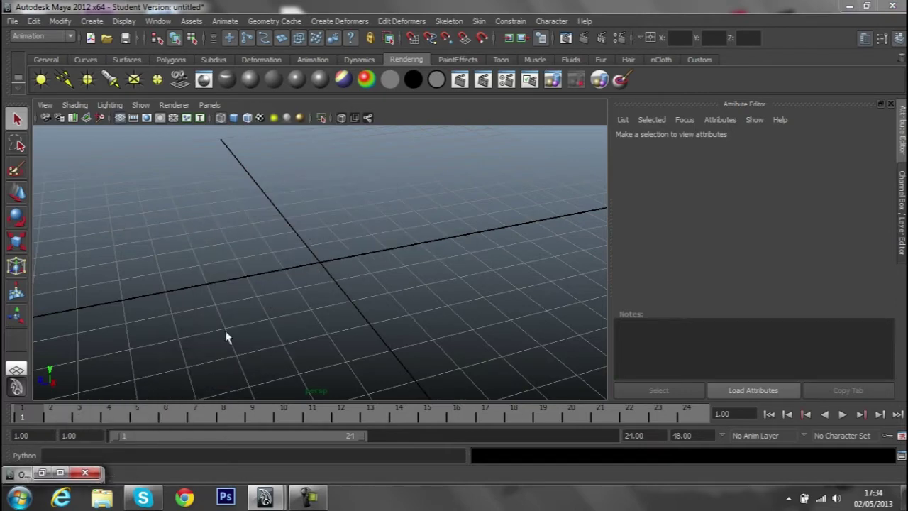
{"action": "mouse_move", "coordinate": [367, 217]}
{"action": "left_mouse_down", "text": "alt"}
{"action": "mouse_move", "coordinate": [354, 201]}
{"action": "mouse_move", "coordinate": [357, 212]}
{"action": "left_mouse_up", "text": "alt"}
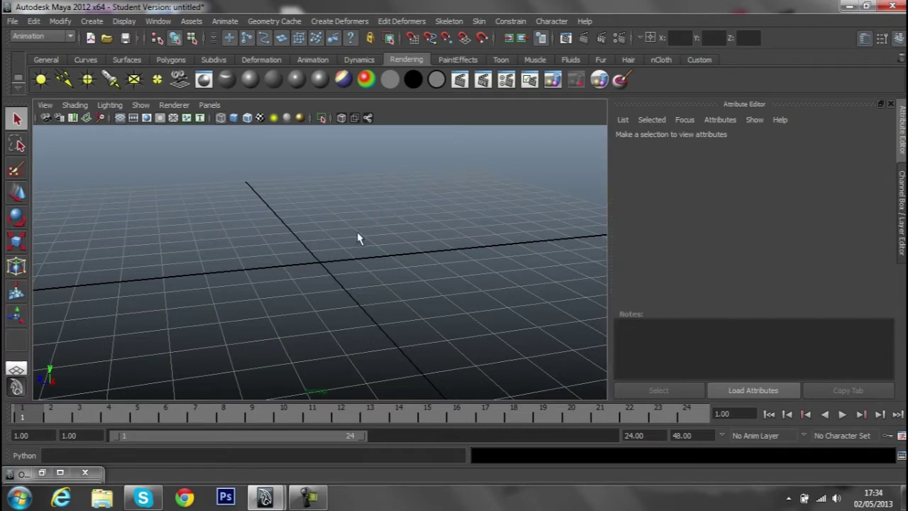
{"action": "mouse_move", "coordinate": [357, 243]}
{"action": "left_mouse_down", "text": "alt"}
{"action": "mouse_move", "coordinate": [419, 271]}
{"action": "mouse_move", "coordinate": [358, 271]}
{"action": "mouse_move", "coordinate": [369, 260]}
{"action": "left_mouse_up", "text": "alt"}
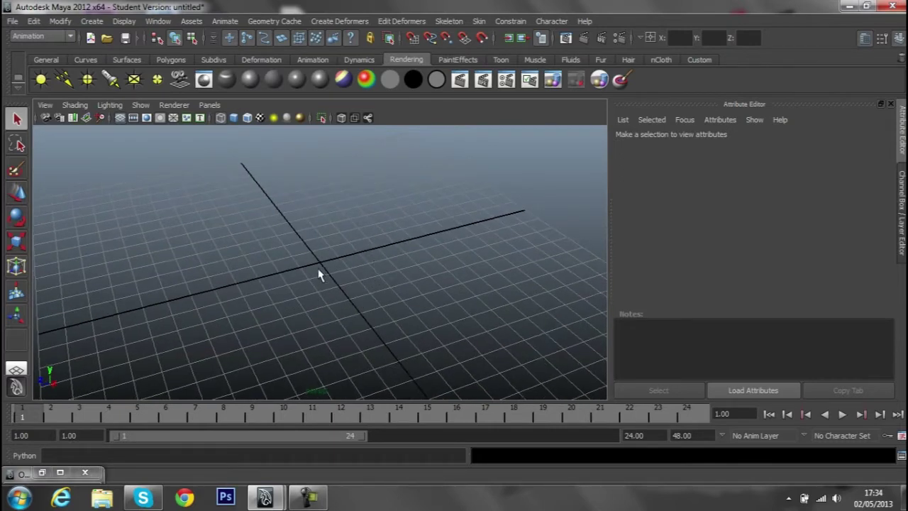
{"action": "scroll", "coordinate": [319, 275], "scroll_direction": "up", "scroll_amount": 2}
{"action": "scroll", "coordinate": [319, 275], "scroll_direction": "up", "scroll_amount": 2}
{"action": "scroll", "coordinate": [319, 275], "scroll_direction": "up", "scroll_amount": 1}
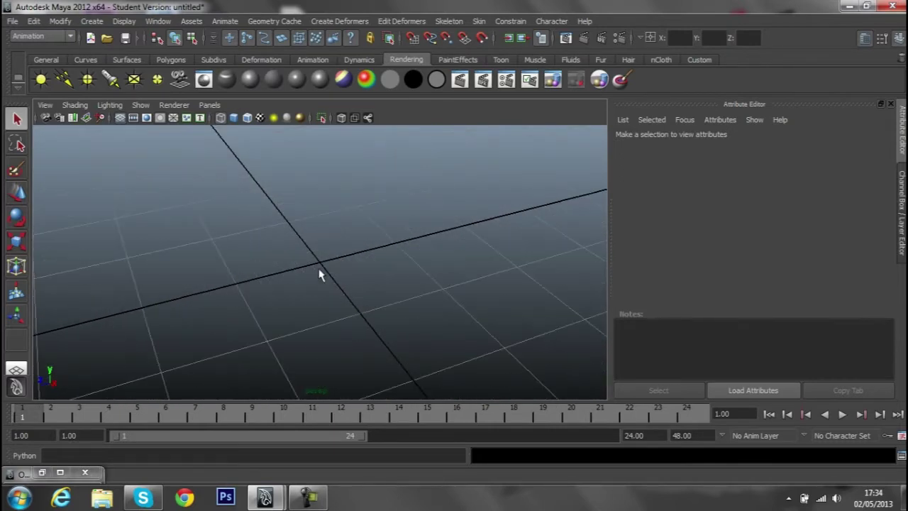
{"action": "scroll", "coordinate": [319, 276], "scroll_direction": "down", "scroll_amount": 2}
{"action": "scroll", "coordinate": [318, 270], "scroll_direction": "down", "scroll_amount": 2}
{"action": "left_click_drag", "start_coordinate": [324, 270], "coordinate": [359, 255], "text": "alt"}
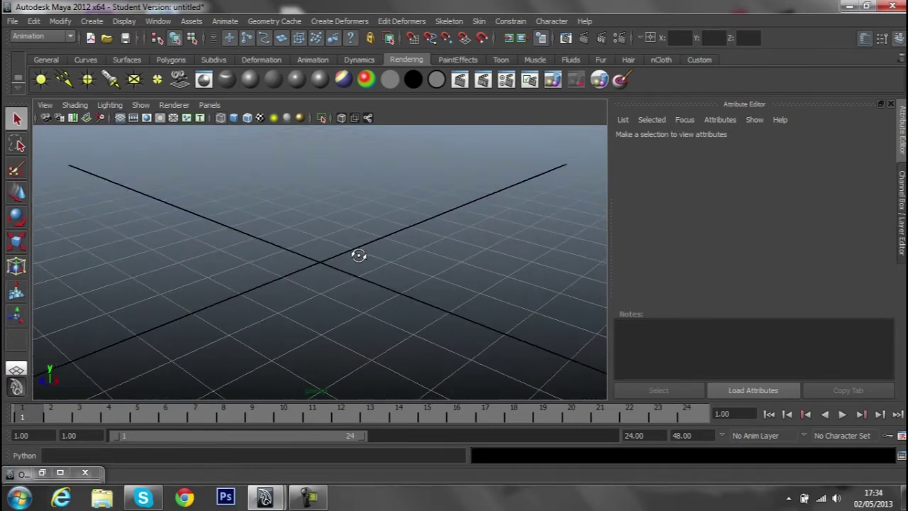
Open bow.mb from Documents\maya\projects\Items\bow in Explorer to launch it in Maya
{"action": "left_click", "coordinate": [101, 497]}
{"action": "double_click", "coordinate": [240, 170]}
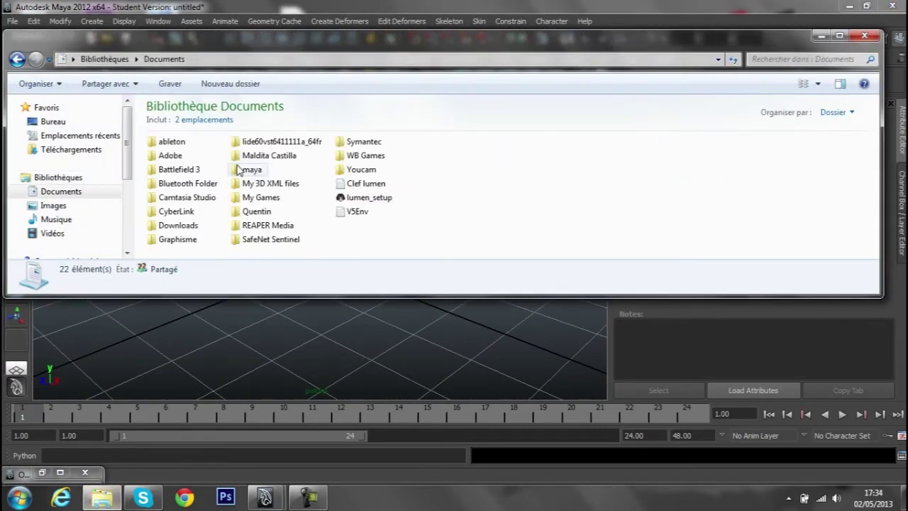
{"action": "double_click", "coordinate": [245, 171]}
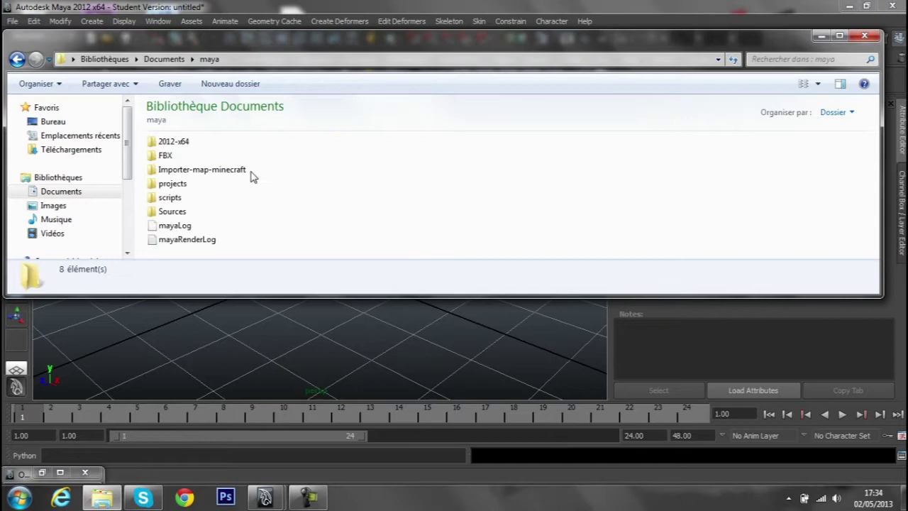
{"action": "double_click", "coordinate": [173, 183]}
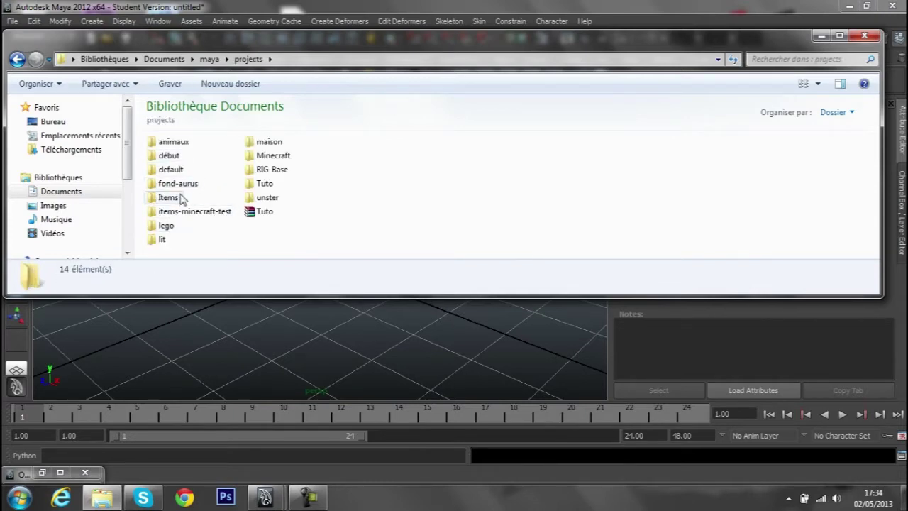
{"action": "double_click", "coordinate": [182, 200]}
{"action": "left_click", "coordinate": [173, 156]}
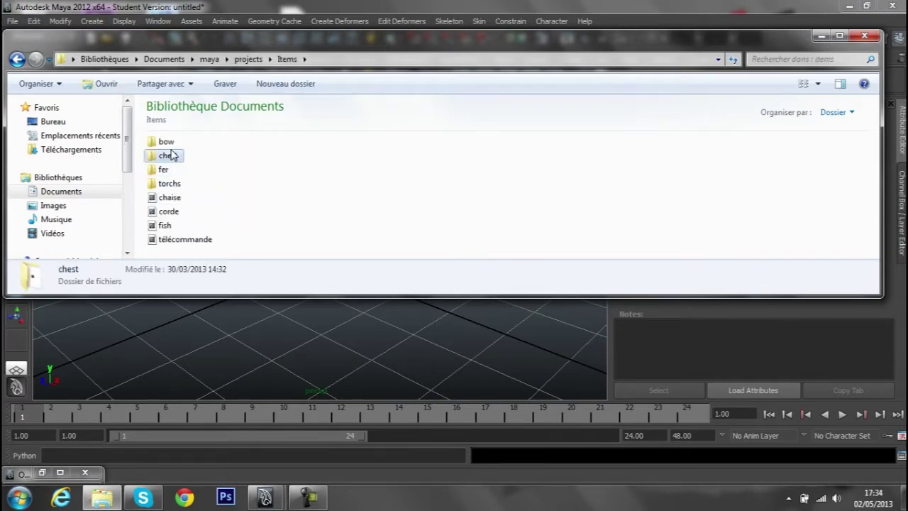
{"action": "double_click", "coordinate": [166, 142]}
{"action": "left_click", "coordinate": [163, 171]}
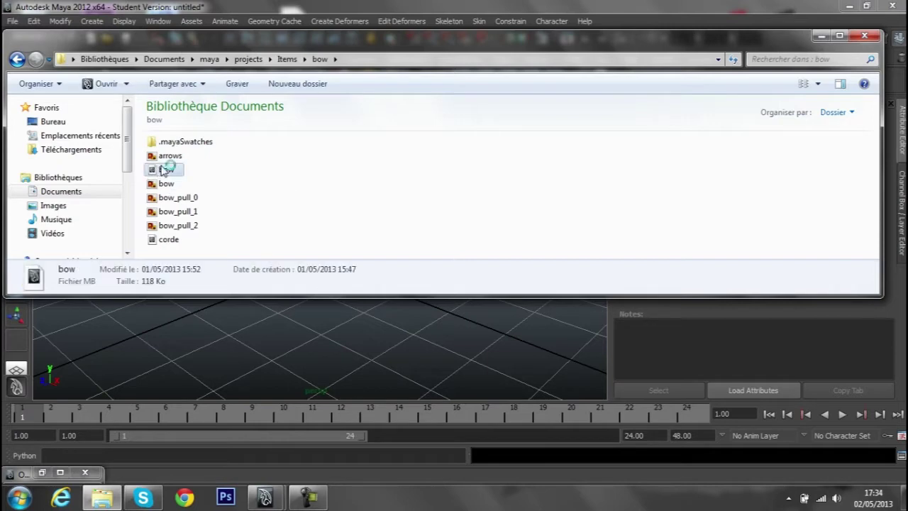
{"action": "double_click", "coordinate": [164, 170]}
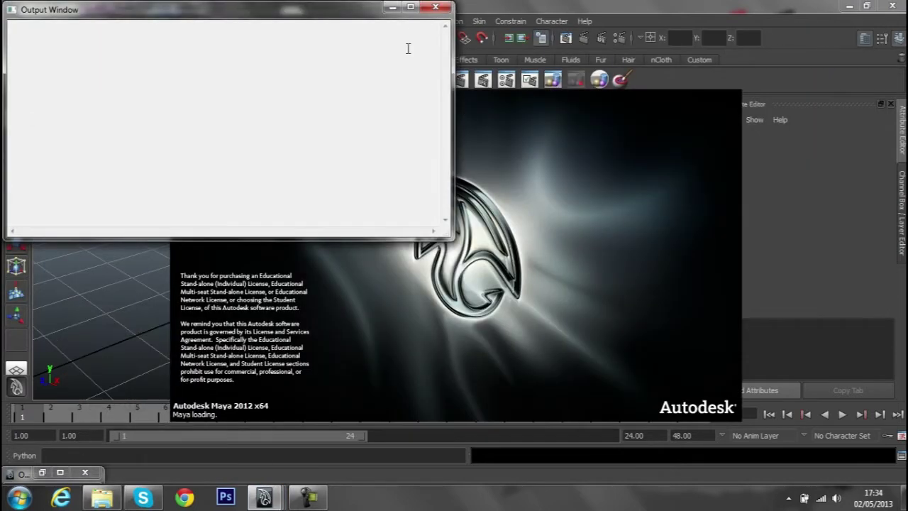
Close the output window and Essential Skills window, then orbit so the bow stands upright
{"action": "left_click", "coordinate": [392, 7]}
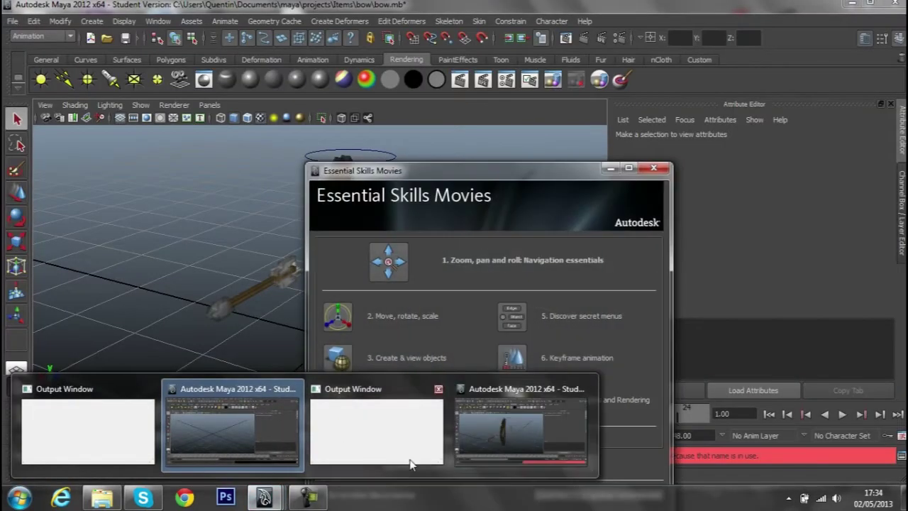
{"action": "left_click", "coordinate": [611, 168]}
{"action": "left_click_drag", "start_coordinate": [314, 314], "coordinate": [354, 311], "text": "alt"}
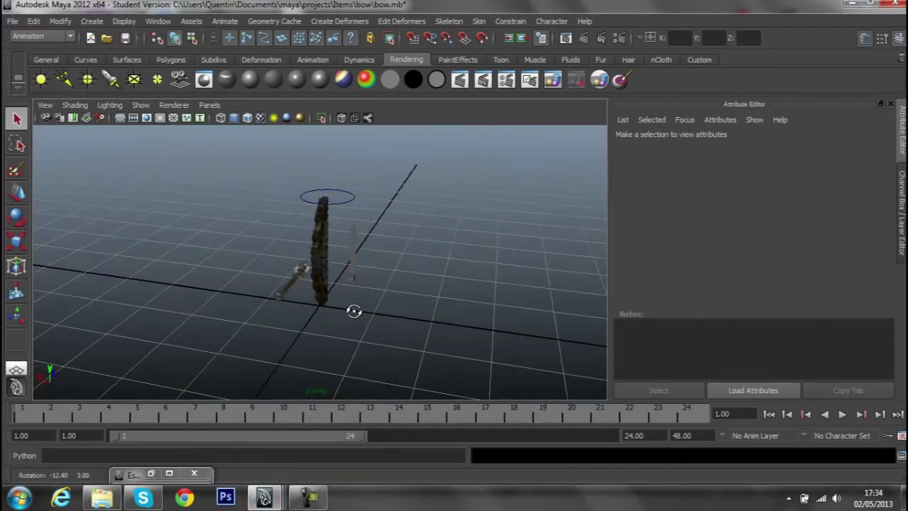
{"action": "scroll", "coordinate": [354, 311], "scroll_direction": "up", "scroll_amount": 5}
{"action": "scroll", "coordinate": [376, 288], "scroll_direction": "up", "scroll_amount": 2}
Select the small cube with the Move tool and drag it vertically to test the bow's bend
{"action": "left_click", "coordinate": [431, 321]}
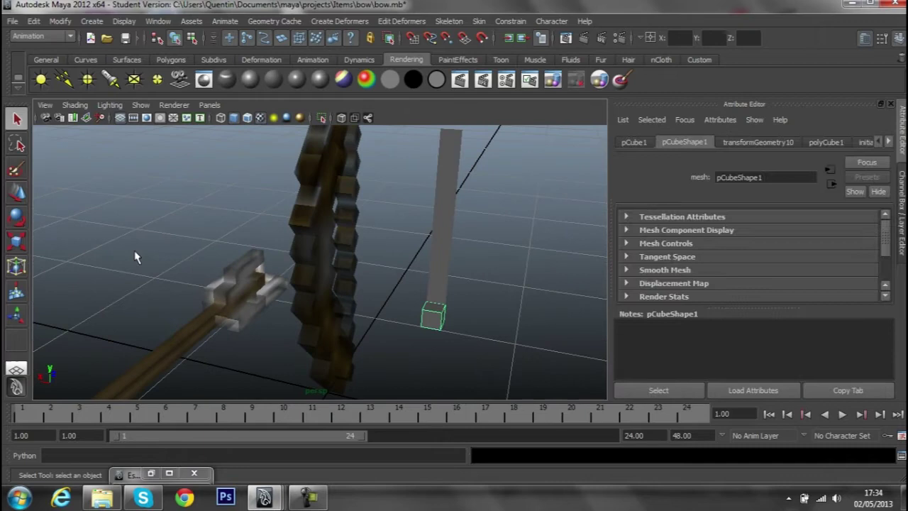
{"action": "left_click", "coordinate": [20, 193]}
{"action": "scroll", "coordinate": [284, 284], "scroll_direction": "down", "scroll_amount": 5}
{"action": "mouse_move", "coordinate": [284, 284]}
{"action": "left_mouse_down", "text": "alt"}
{"action": "mouse_move", "coordinate": [355, 298]}
{"action": "mouse_move", "coordinate": [270, 287]}
{"action": "left_mouse_up", "text": "alt"}
{"action": "scroll", "coordinate": [269, 287], "scroll_direction": "up", "scroll_amount": 5}
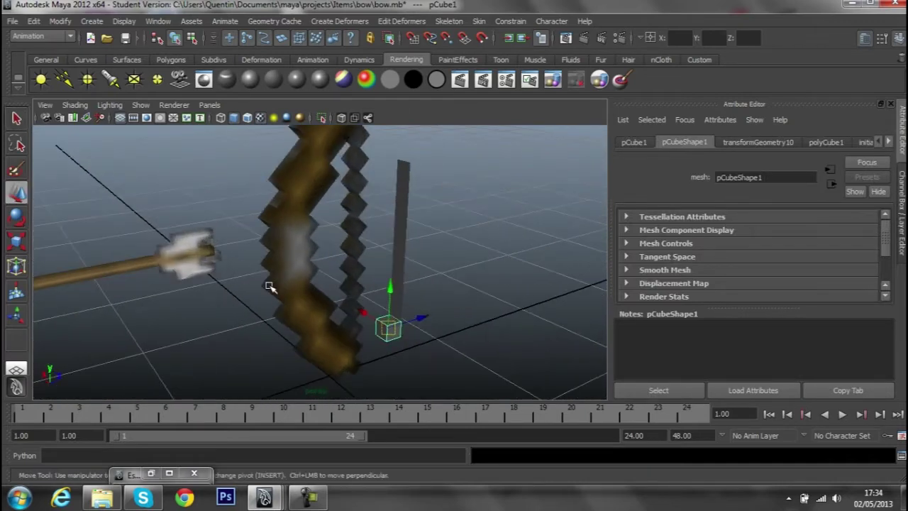
{"action": "scroll", "coordinate": [334, 310], "scroll_direction": "down", "scroll_amount": 4}
{"action": "scroll", "coordinate": [334, 310], "scroll_direction": "up", "scroll_amount": 2}
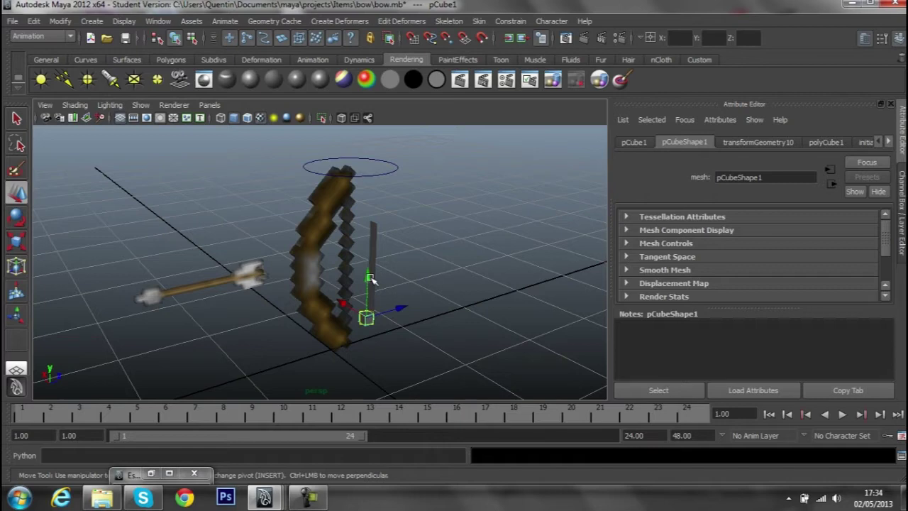
{"action": "left_click_drag", "start_coordinate": [365, 279], "coordinate": [366, 294]}
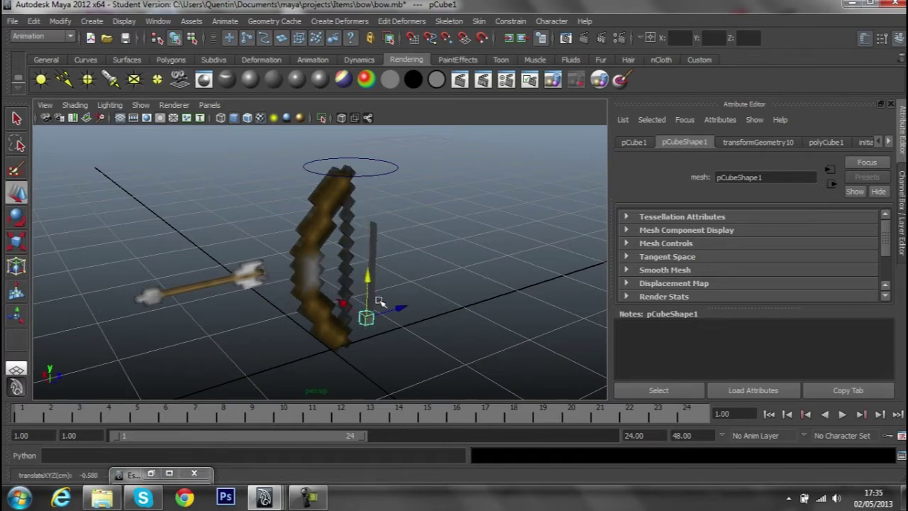
Orbit around the bow and raise the cube further along the vertical axis
{"action": "scroll", "coordinate": [369, 305], "scroll_direction": "up", "scroll_amount": 2}
{"action": "scroll", "coordinate": [362, 291], "scroll_direction": "up", "scroll_amount": 2}
{"action": "scroll", "coordinate": [354, 278], "scroll_direction": "up", "scroll_amount": 2}
{"action": "scroll", "coordinate": [355, 279], "scroll_direction": "down", "scroll_amount": 3}
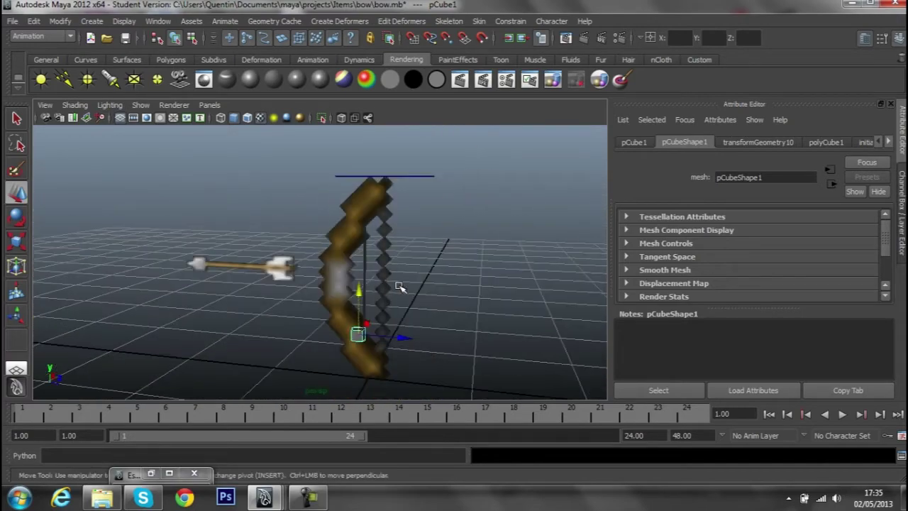
{"action": "mouse_move", "coordinate": [401, 287]}
{"action": "left_mouse_down", "text": "alt"}
{"action": "mouse_move", "coordinate": [391, 257]}
{"action": "mouse_move", "coordinate": [415, 292]}
{"action": "left_mouse_up", "text": "alt"}
{"action": "scroll", "coordinate": [391, 257], "scroll_direction": "down", "scroll_amount": 2}
{"action": "scroll", "coordinate": [432, 267], "scroll_direction": "up", "scroll_amount": 4}
{"action": "scroll", "coordinate": [432, 268], "scroll_direction": "up", "scroll_amount": 2}
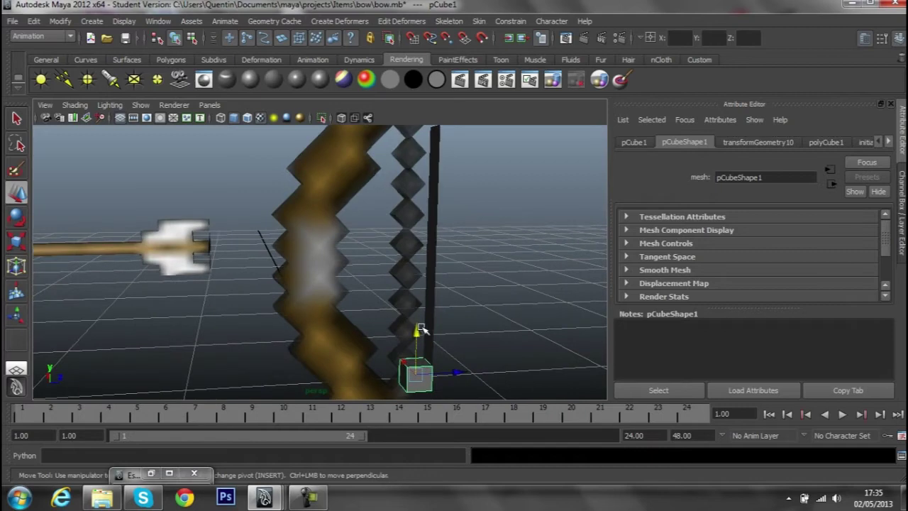
{"action": "mouse_move", "coordinate": [420, 328]}
{"action": "left_mouse_down"}
{"action": "mouse_move", "coordinate": [422, 203]}
{"action": "mouse_move", "coordinate": [414, 333]}
{"action": "mouse_move", "coordinate": [426, 227]}
{"action": "mouse_move", "coordinate": [422, 106]}
{"action": "mouse_move", "coordinate": [410, 337]}
{"action": "mouse_move", "coordinate": [432, 245]}
{"action": "mouse_move", "coordinate": [415, 203]}
{"action": "left_mouse_up"}
{"action": "scroll", "coordinate": [437, 314], "scroll_direction": "down", "scroll_amount": 5}
Select the bow plane, cube and arrow in turn, then start a new scene with Ctrl+N
{"action": "left_click", "coordinate": [433, 245]}
{"action": "scroll", "coordinate": [433, 248], "scroll_direction": "up", "scroll_amount": 5}
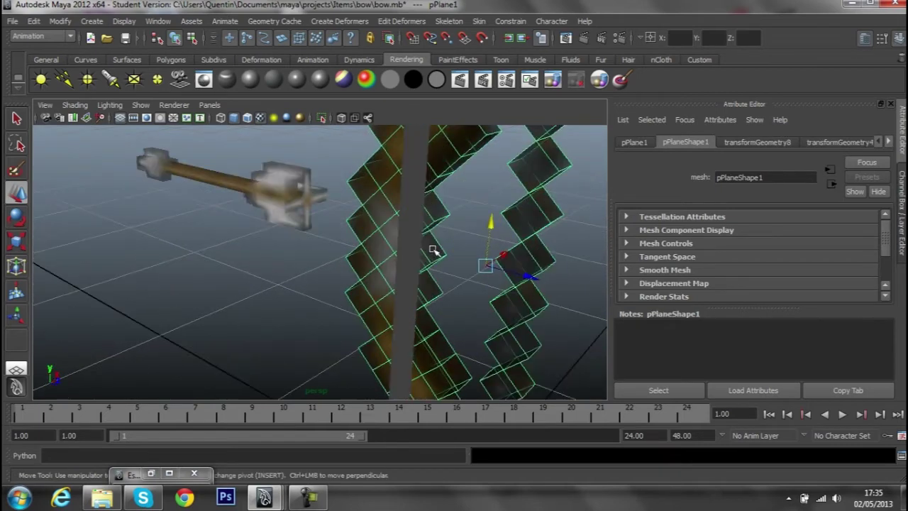
{"action": "scroll", "coordinate": [435, 249], "scroll_direction": "down", "scroll_amount": 4}
{"action": "left_click", "coordinate": [381, 204]}
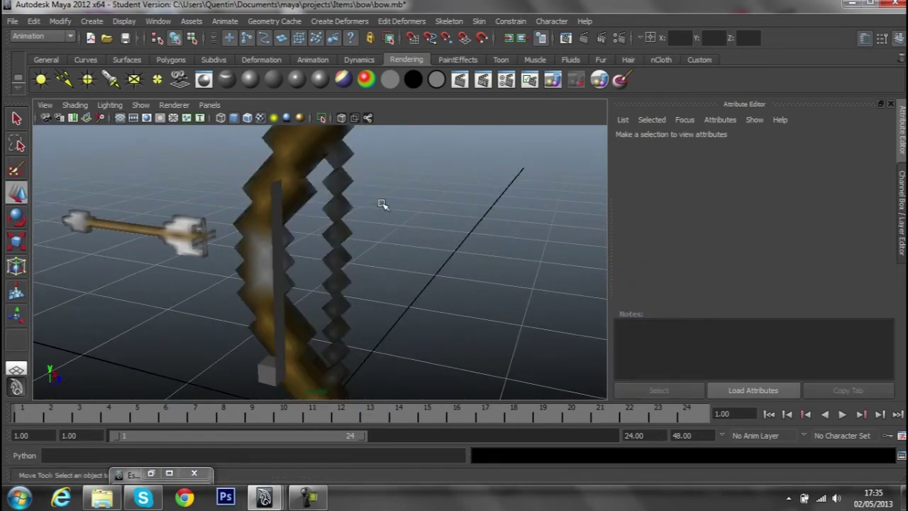
{"action": "left_click", "coordinate": [347, 233]}
{"action": "mouse_move", "coordinate": [346, 232]}
{"action": "left_mouse_down", "text": "alt"}
{"action": "mouse_move", "coordinate": [361, 217]}
{"action": "mouse_move", "coordinate": [427, 205]}
{"action": "mouse_move", "coordinate": [356, 282]}
{"action": "mouse_move", "coordinate": [453, 201]}
{"action": "mouse_move", "coordinate": [405, 294]}
{"action": "mouse_move", "coordinate": [369, 298]}
{"action": "mouse_move", "coordinate": [376, 203]}
{"action": "mouse_move", "coordinate": [367, 331]}
{"action": "mouse_move", "coordinate": [301, 263]}
{"action": "mouse_move", "coordinate": [385, 284]}
{"action": "mouse_move", "coordinate": [543, 284]}
{"action": "left_mouse_up", "text": "alt"}
{"action": "left_click", "coordinate": [370, 312]}
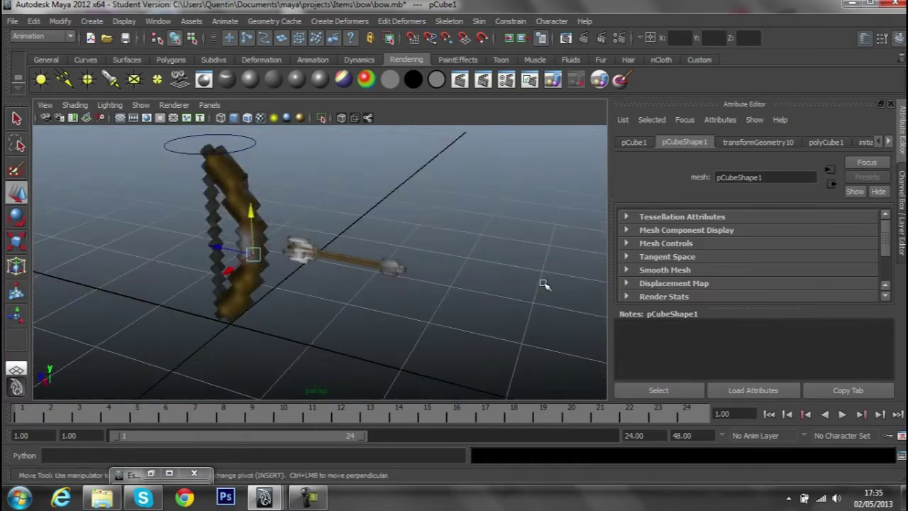
{"action": "left_click", "coordinate": [397, 266]}
{"action": "left_click_drag", "start_coordinate": [409, 302], "coordinate": [420, 228], "text": "alt"}
{"action": "key", "text": "ctrl+n"}
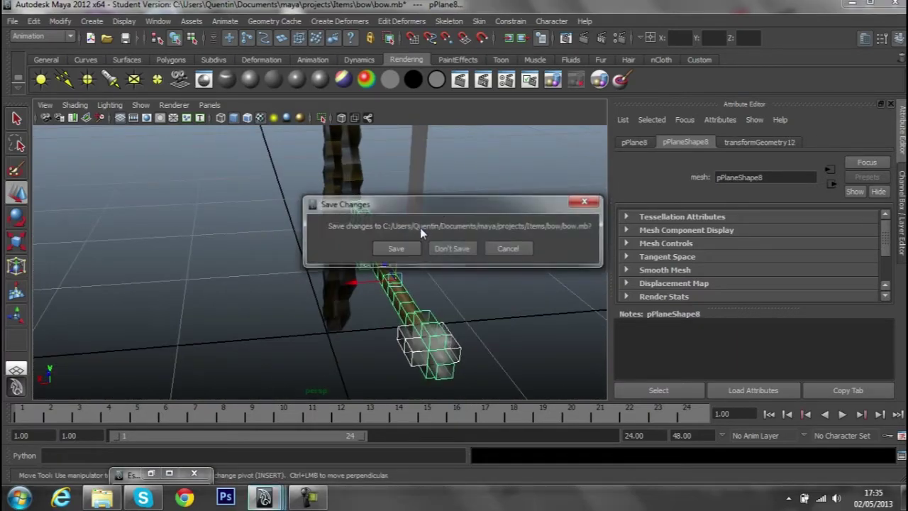
Discard the bow scene and draw a polygon plane across the grid centre with solid shading
{"action": "left_click", "coordinate": [436, 254]}
{"action": "mouse_move", "coordinate": [369, 259]}
{"action": "left_mouse_down", "text": "alt"}
{"action": "mouse_move", "coordinate": [396, 265]}
{"action": "mouse_move", "coordinate": [366, 265]}
{"action": "left_mouse_up", "text": "alt"}
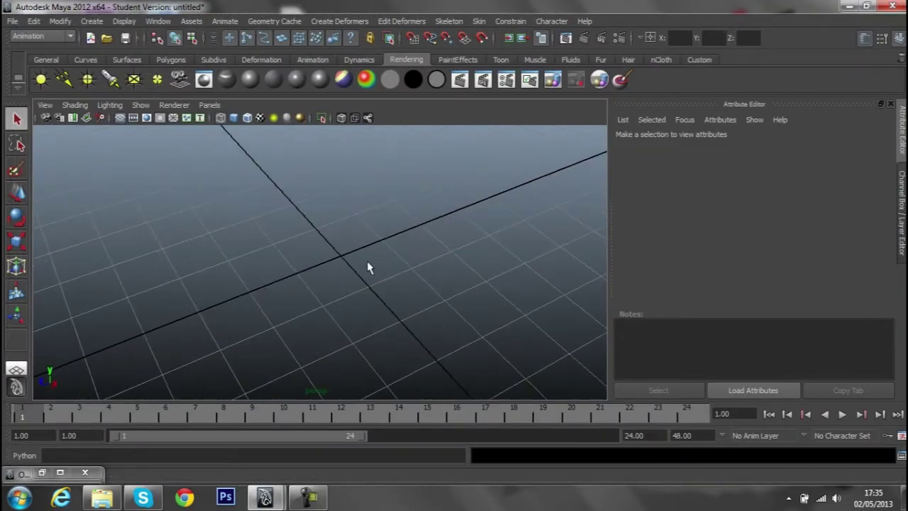
{"action": "left_click", "coordinate": [86, 59]}
{"action": "left_click", "coordinate": [170, 60]}
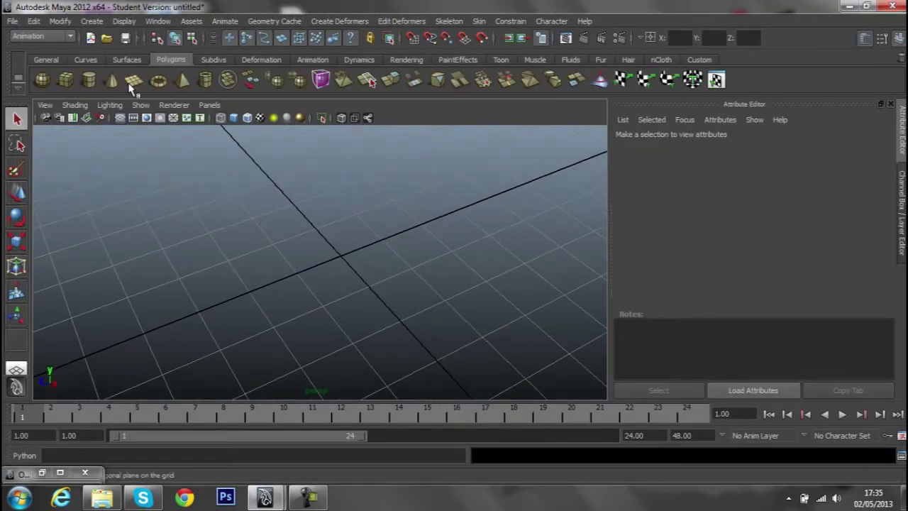
{"action": "left_click", "coordinate": [134, 80]}
{"action": "left_click_drag", "start_coordinate": [266, 224], "coordinate": [481, 273]}
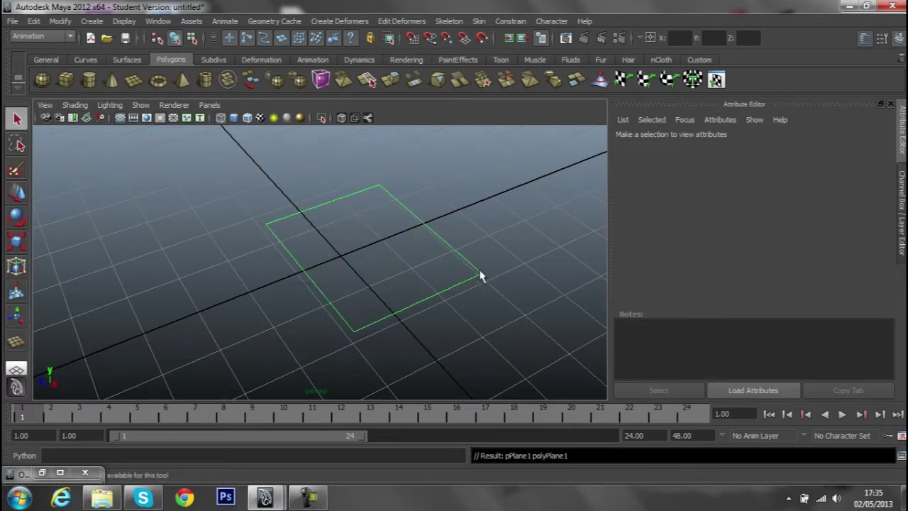
{"action": "left_click", "coordinate": [234, 118]}
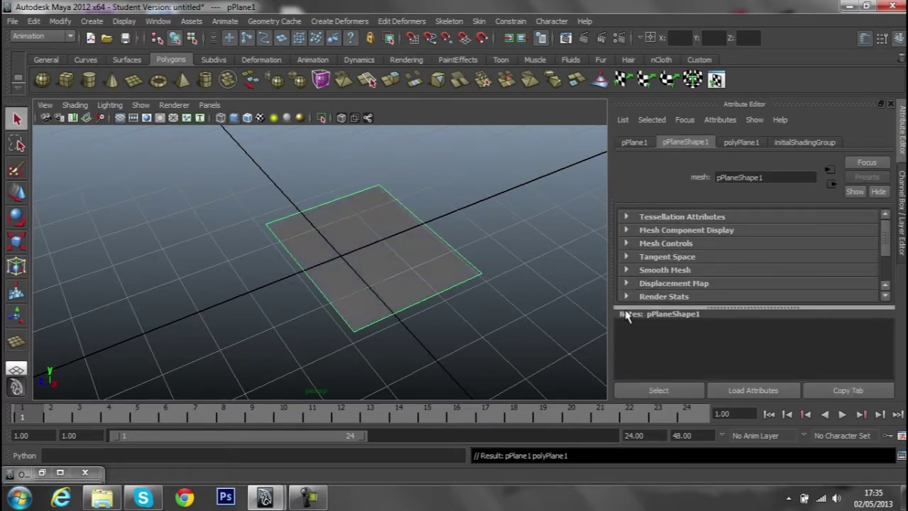
Set polyPlane1's Width and Height to 1.6 in the Channel Box
{"action": "left_click", "coordinate": [901, 213]}
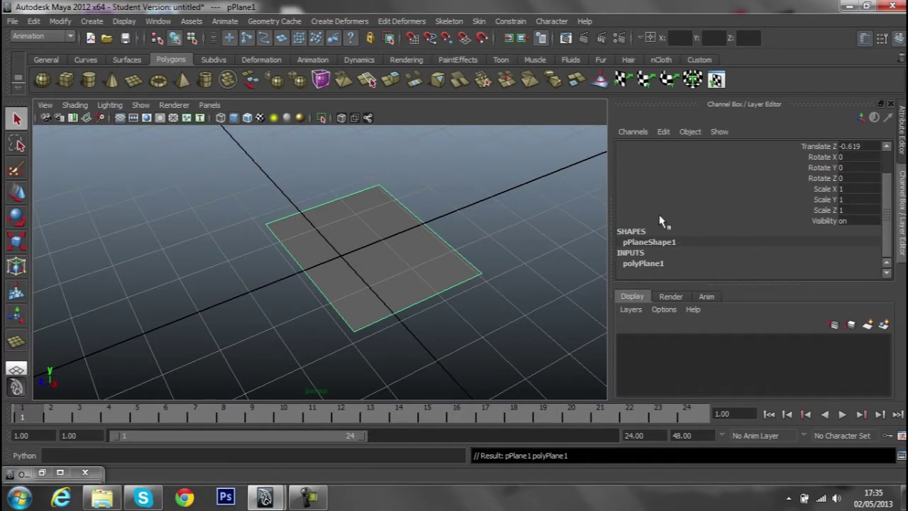
{"action": "left_click", "coordinate": [643, 263]}
{"action": "left_click_drag", "start_coordinate": [861, 232], "coordinate": [862, 223]}
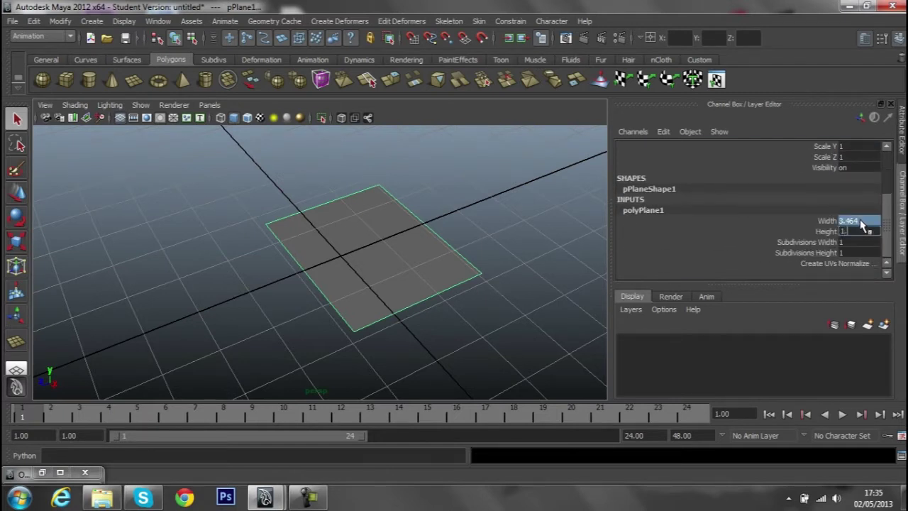
{"action": "key", "text": "Return"}
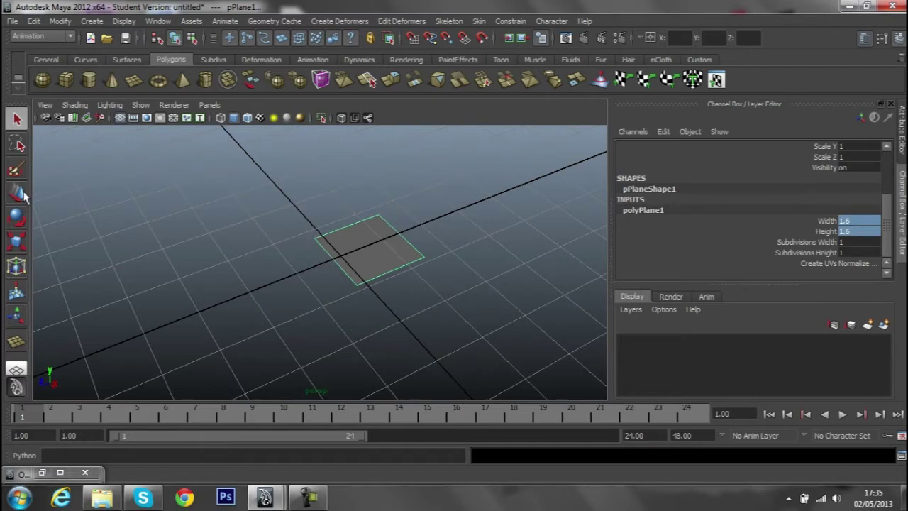
{"action": "key", "text": "w"}
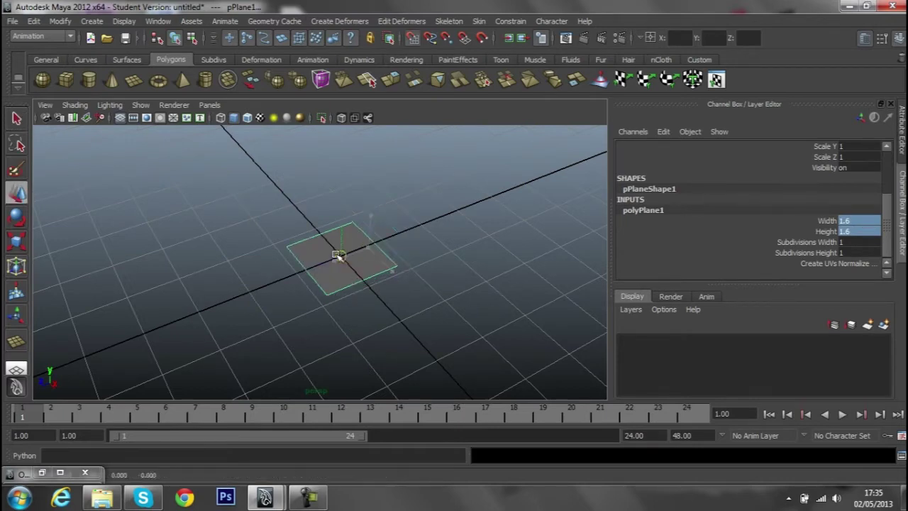
{"action": "left_click", "coordinate": [410, 227]}
{"action": "mouse_move", "coordinate": [411, 227]}
{"action": "left_mouse_down", "text": "alt"}
{"action": "mouse_move", "coordinate": [310, 226]}
{"action": "mouse_move", "coordinate": [371, 266]}
{"action": "left_mouse_up", "text": "alt"}
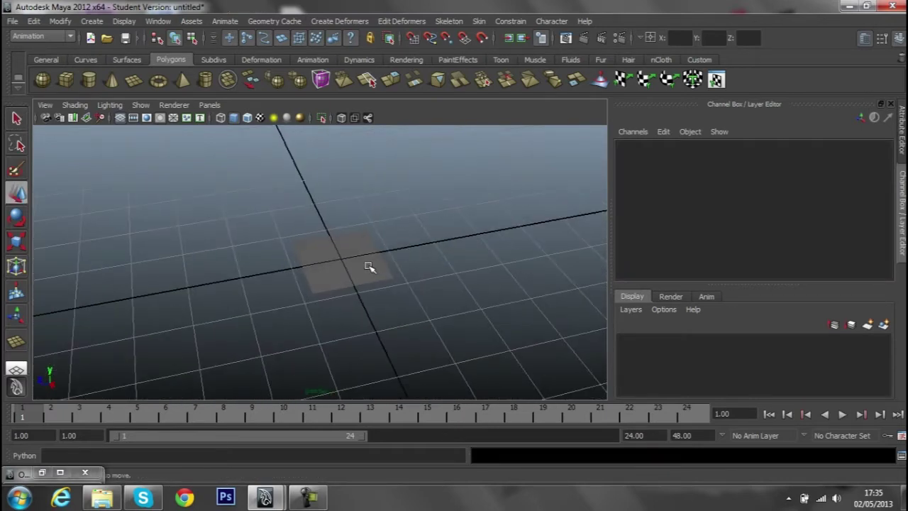
{"action": "left_click", "coordinate": [371, 265]}
Set Subdivisions Width and Height to 16 and widen the viewport onto the plane
{"action": "scroll", "coordinate": [688, 259], "scroll_direction": "down", "scroll_amount": 3}
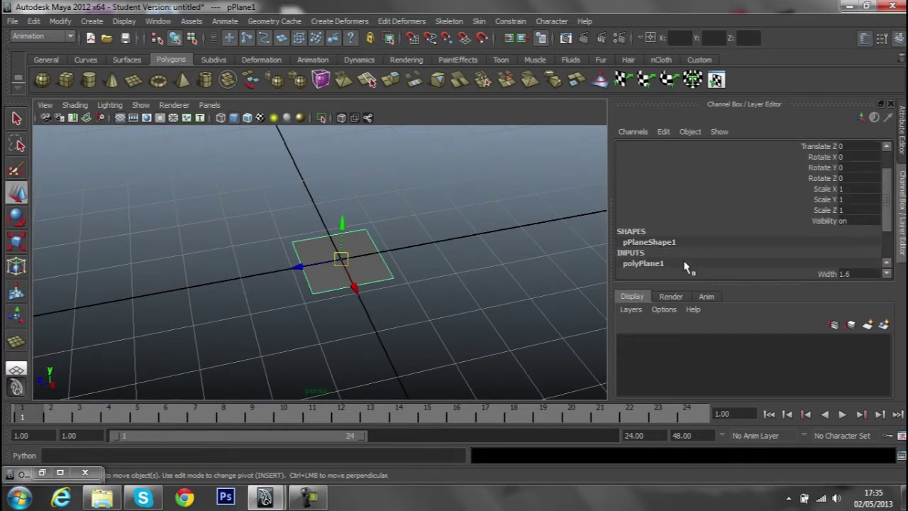
{"action": "scroll", "coordinate": [667, 273], "scroll_direction": "down", "scroll_amount": 2}
{"action": "scroll", "coordinate": [666, 271], "scroll_direction": "down", "scroll_amount": 1}
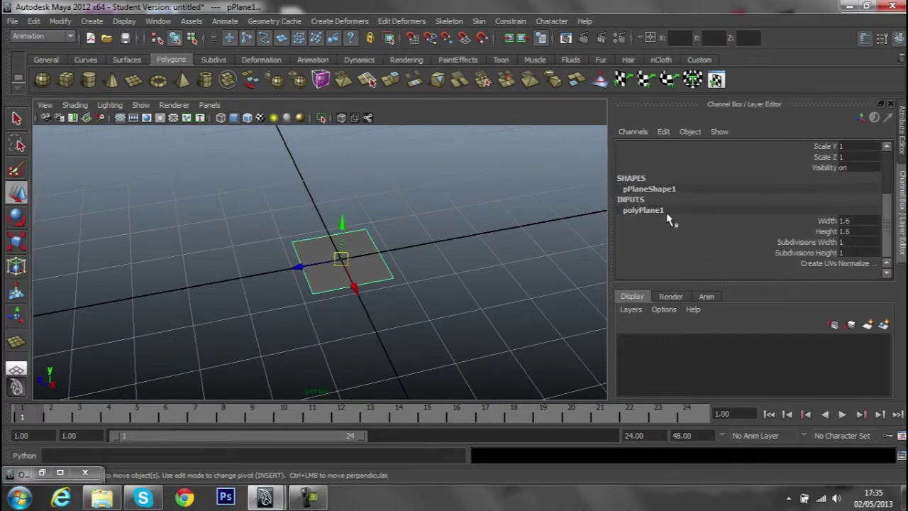
{"action": "left_click_drag", "start_coordinate": [844, 253], "coordinate": [850, 244]}
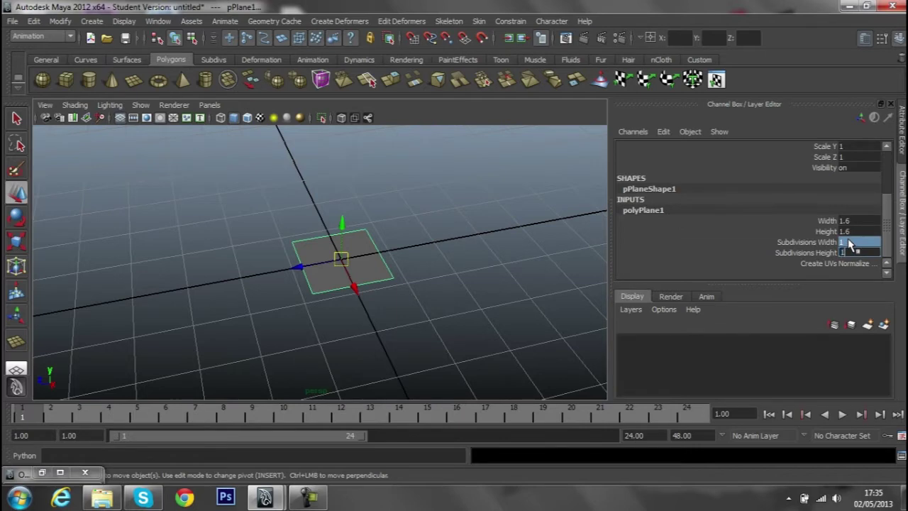
{"action": "type", "text": "16"}
{"action": "key", "text": "Return"}
{"action": "left_click", "coordinate": [450, 243]}
{"action": "scroll", "coordinate": [425, 274], "scroll_direction": "up", "scroll_amount": 5}
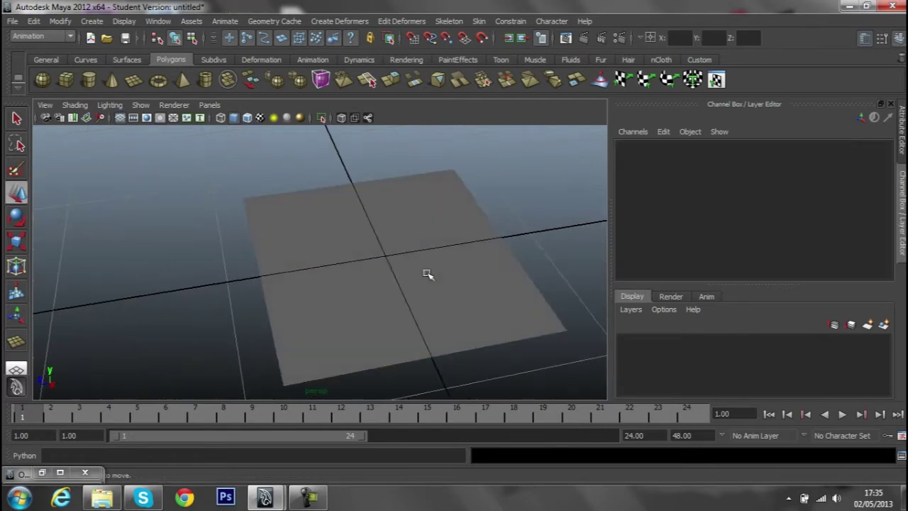
{"action": "scroll", "coordinate": [426, 274], "scroll_direction": "down", "scroll_amount": 4}
{"action": "left_click", "coordinate": [383, 278]}
{"action": "left_click_drag", "start_coordinate": [383, 278], "coordinate": [394, 294], "text": "alt"}
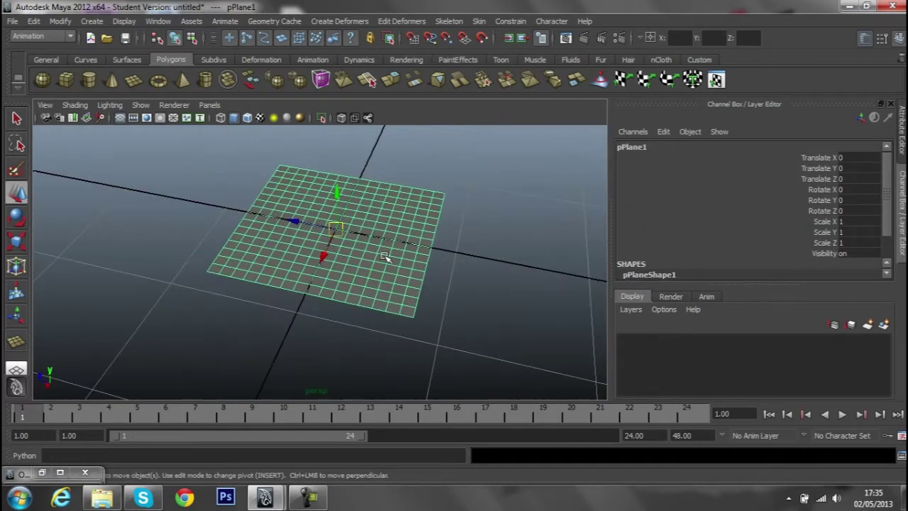
{"action": "left_click_drag", "start_coordinate": [611, 230], "coordinate": [843, 232]}
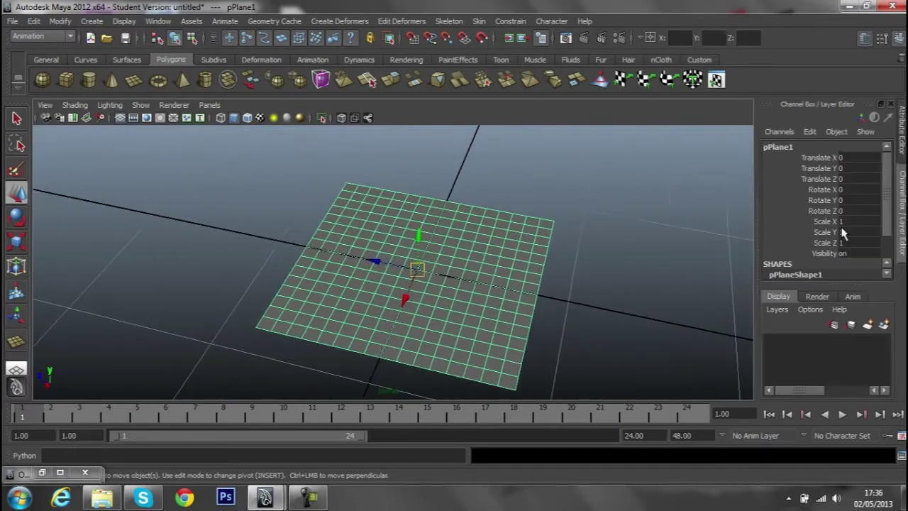
Assign a new Lambert material to the plane
{"action": "right_click_drag", "start_coordinate": [440, 247], "coordinate": [447, 437]}
{"action": "right_click_drag", "start_coordinate": [462, 229], "coordinate": [454, 421]}
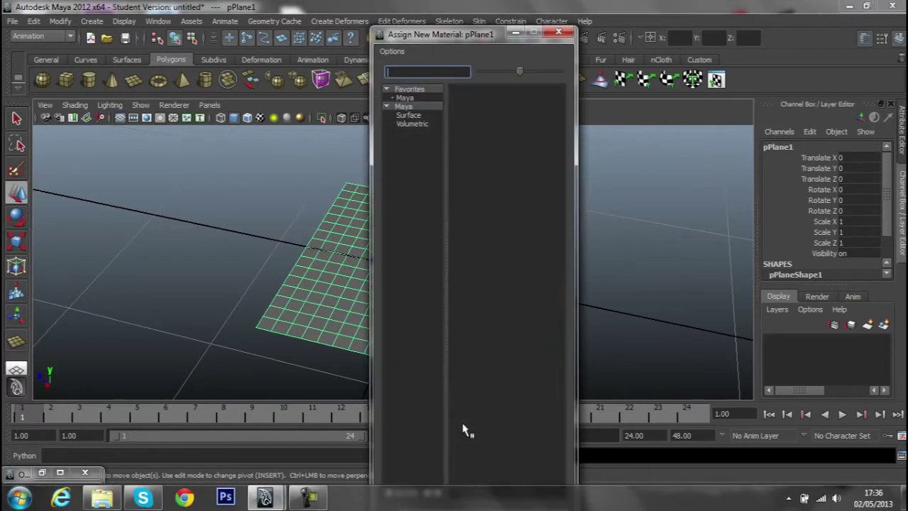
{"action": "left_click", "coordinate": [474, 144]}
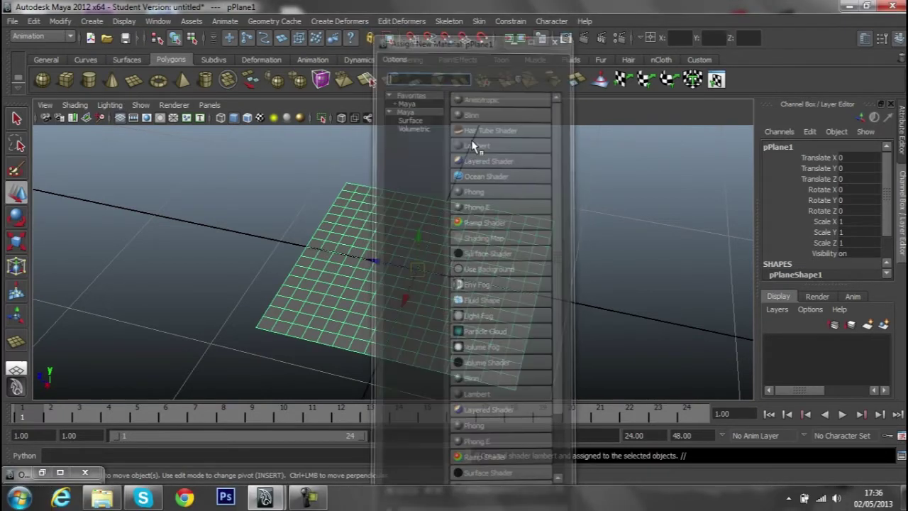
{"action": "scroll", "coordinate": [458, 233], "scroll_direction": "down", "scroll_amount": 3}
{"action": "left_click_drag", "start_coordinate": [492, 234], "coordinate": [379, 257], "text": "alt"}
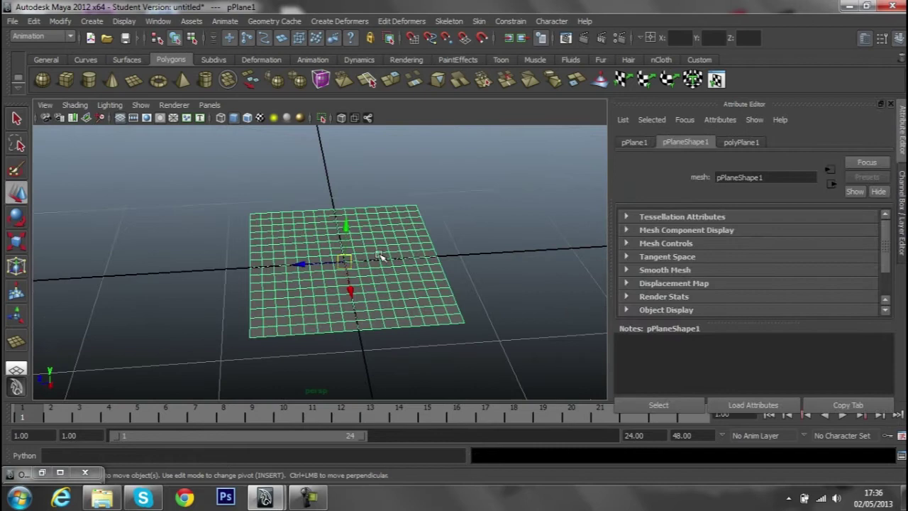
Rename the new Lambert material to Action_0
{"action": "right_click_drag", "start_coordinate": [380, 257], "coordinate": [389, 432]}
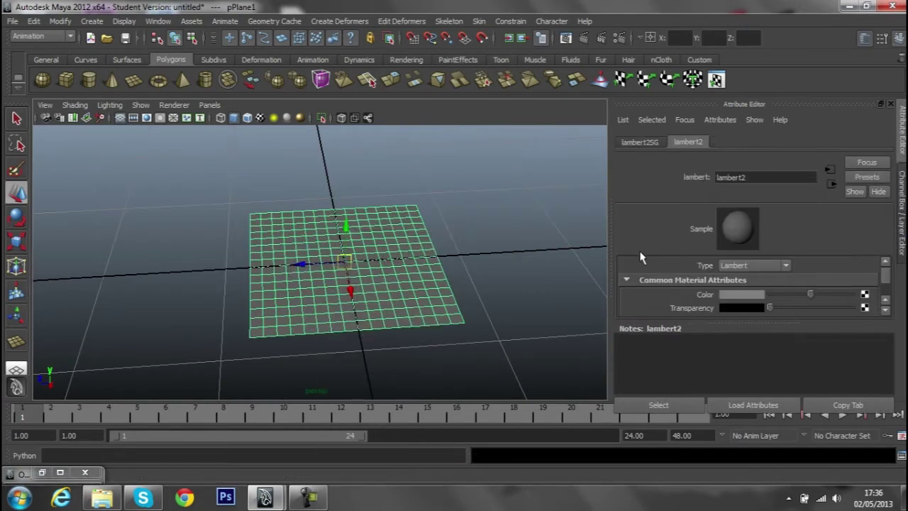
{"action": "left_click_drag", "start_coordinate": [755, 176], "coordinate": [619, 178]}
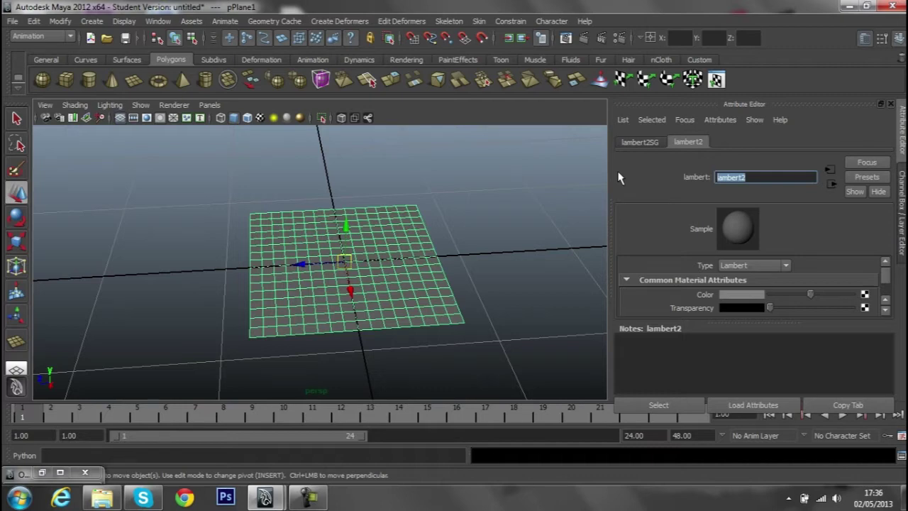
{"action": "right_click", "coordinate": [361, 268]}
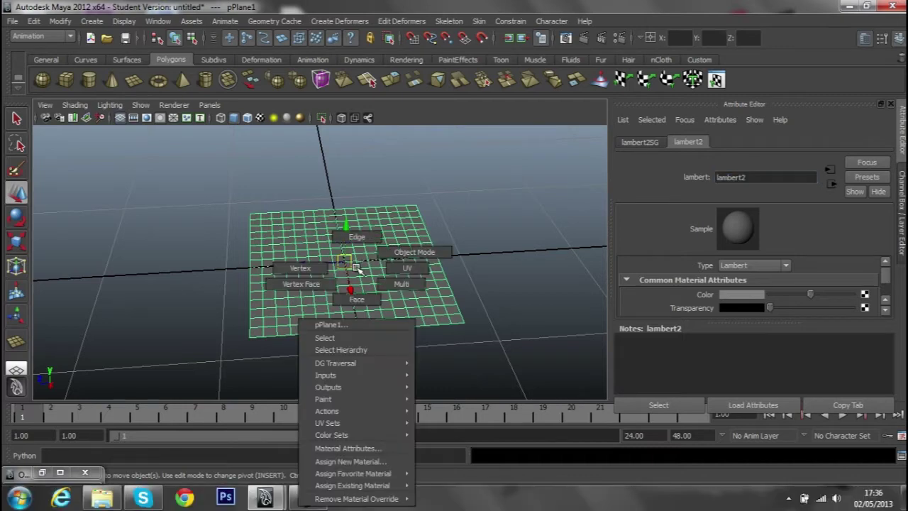
{"action": "left_click_drag", "start_coordinate": [746, 178], "coordinate": [703, 184]}
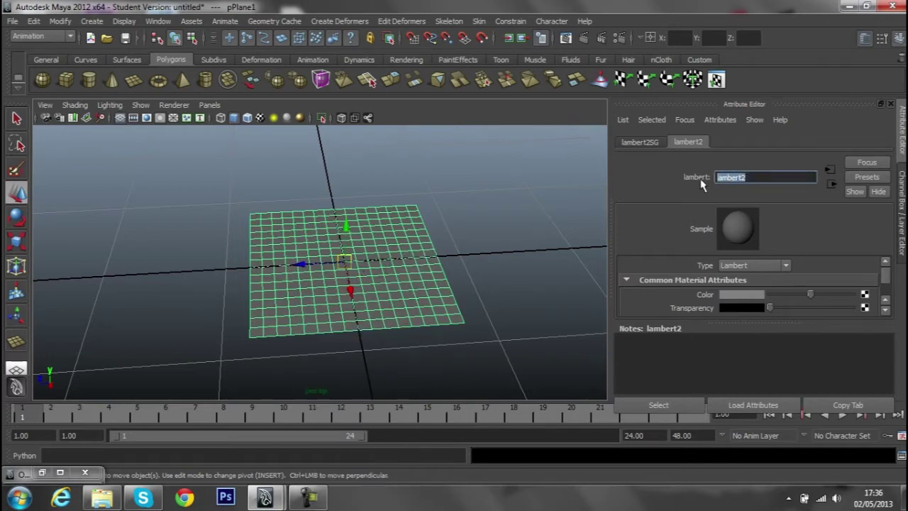
{"action": "type", "text": "Action_0"}
{"action": "key", "text": "Return"}
Connect a File texture to Action_0's Color with Filter Type set to Off
{"action": "scroll", "coordinate": [454, 252], "scroll_direction": "up", "scroll_amount": 2}
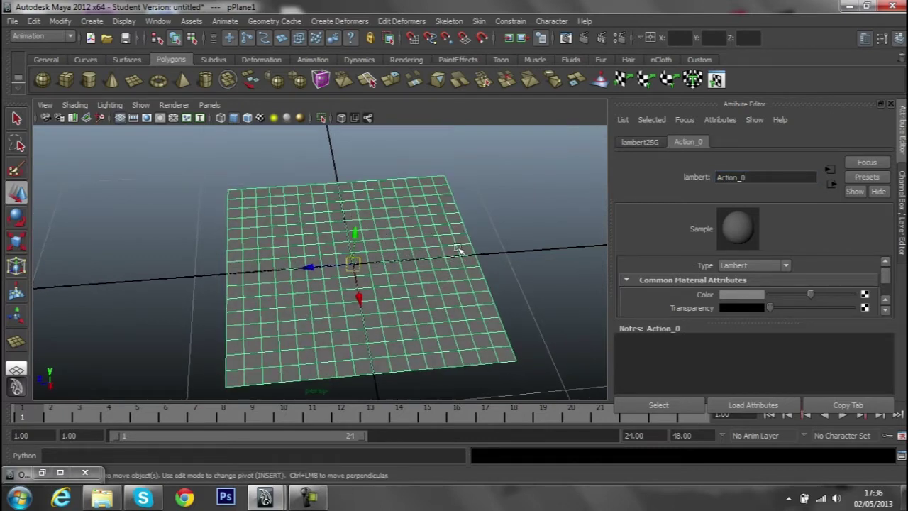
{"action": "scroll", "coordinate": [387, 273], "scroll_direction": "down", "scroll_amount": 2}
{"action": "left_click_drag", "start_coordinate": [395, 280], "coordinate": [400, 279], "text": "alt"}
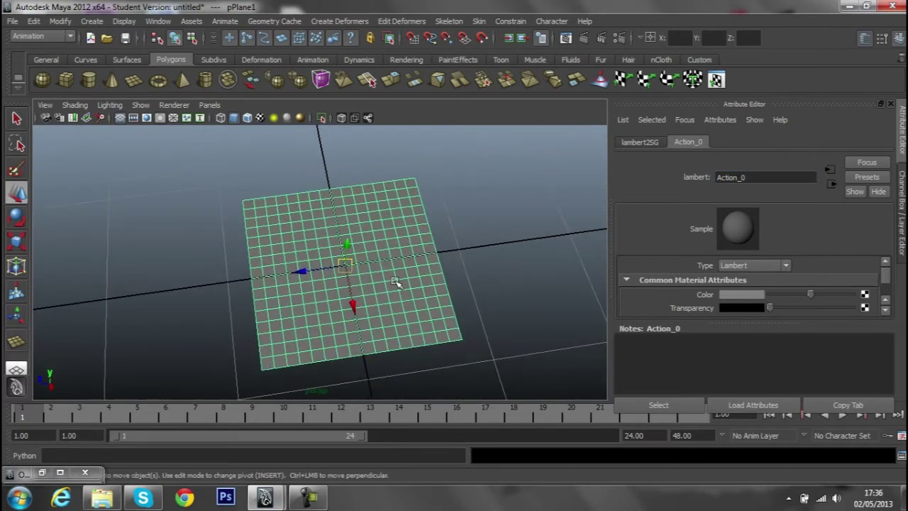
{"action": "scroll", "coordinate": [399, 277], "scroll_direction": "up", "scroll_amount": 4}
{"action": "scroll", "coordinate": [397, 266], "scroll_direction": "down", "scroll_amount": 2}
{"action": "scroll", "coordinate": [400, 264], "scroll_direction": "up", "scroll_amount": 2}
{"action": "scroll", "coordinate": [383, 263], "scroll_direction": "up", "scroll_amount": 2}
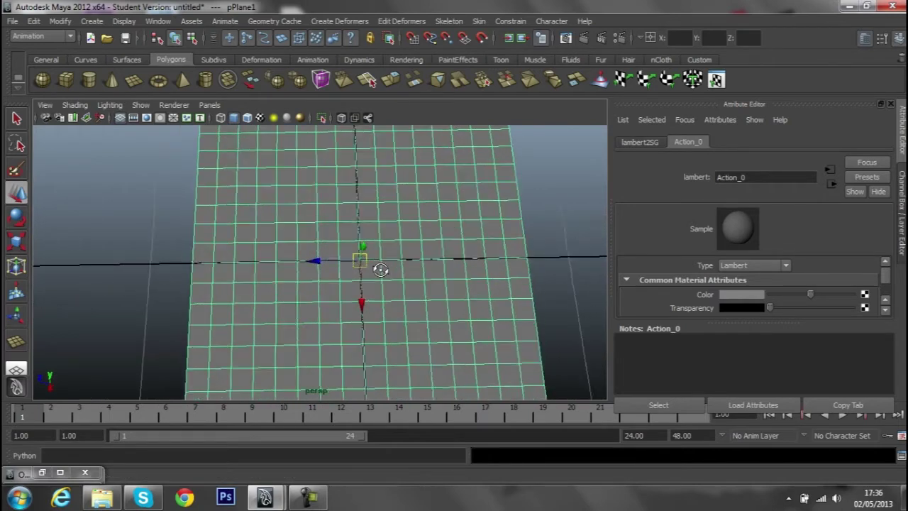
{"action": "scroll", "coordinate": [383, 256], "scroll_direction": "down", "scroll_amount": 4}
{"action": "scroll", "coordinate": [397, 237], "scroll_direction": "down", "scroll_amount": 1}
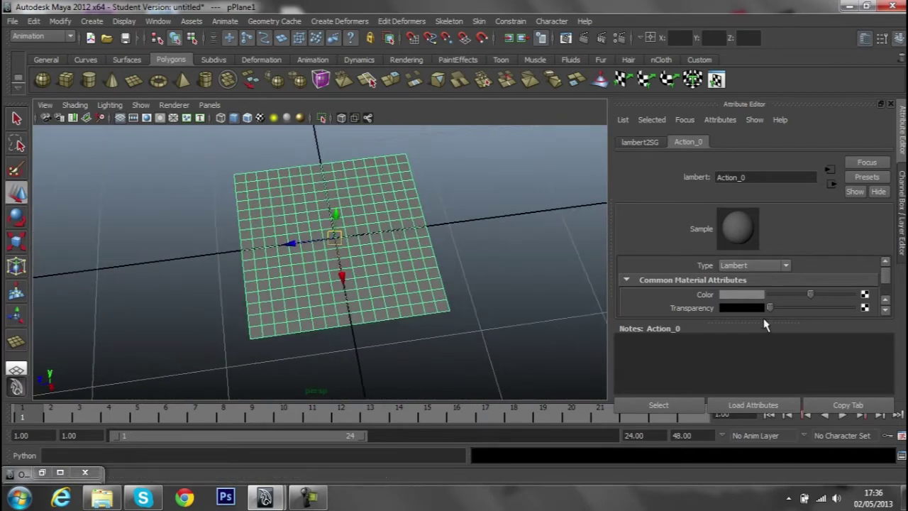
{"action": "left_click_drag", "start_coordinate": [841, 325], "coordinate": [841, 394]}
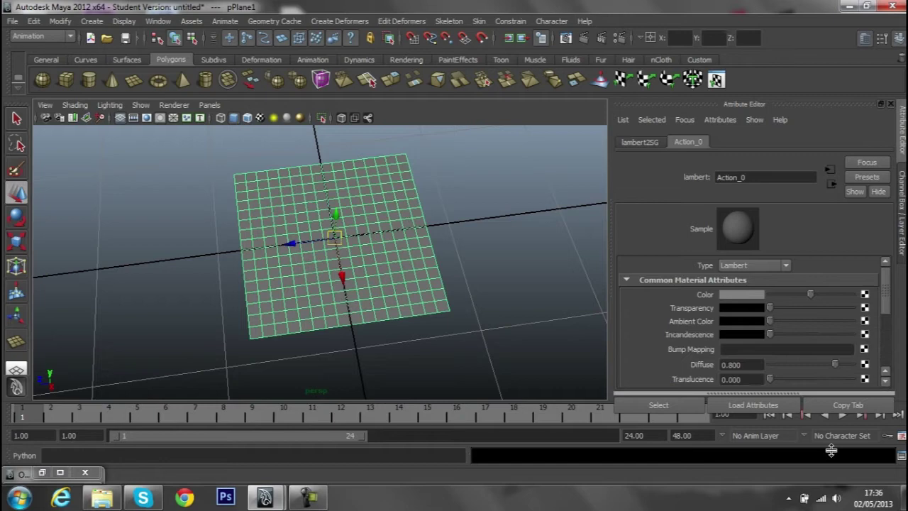
{"action": "left_click", "coordinate": [864, 294]}
{"action": "left_click", "coordinate": [334, 118]}
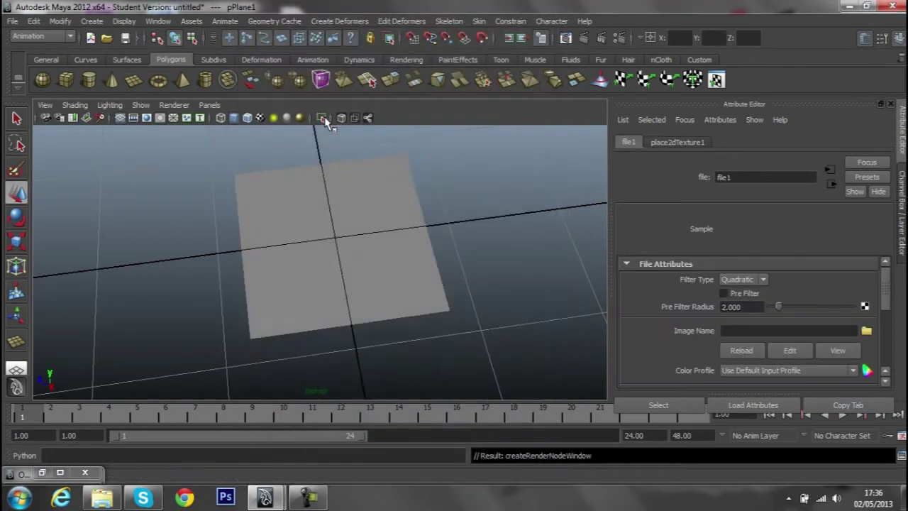
{"action": "left_click", "coordinate": [737, 280]}
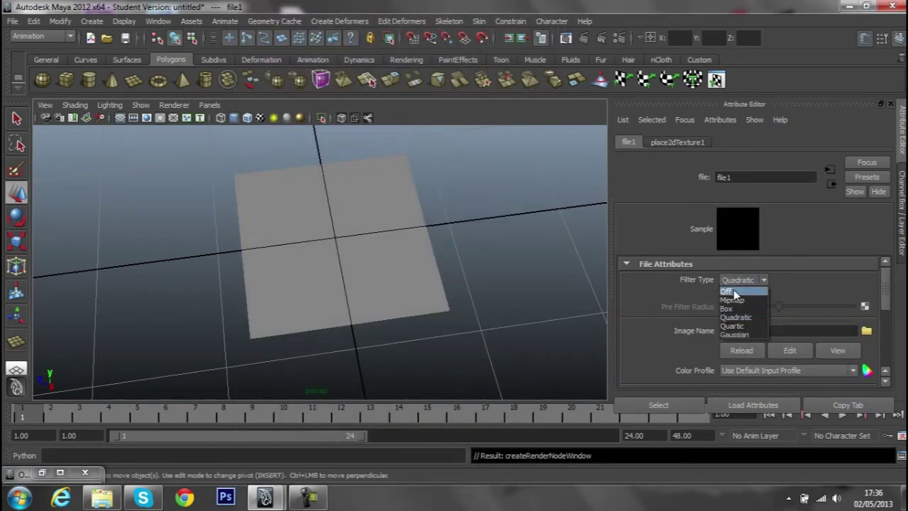
{"action": "left_click", "coordinate": [726, 291]}
Load bow.png from maya\projects\Items\bow as the file texture image
{"action": "left_click", "coordinate": [867, 331]}
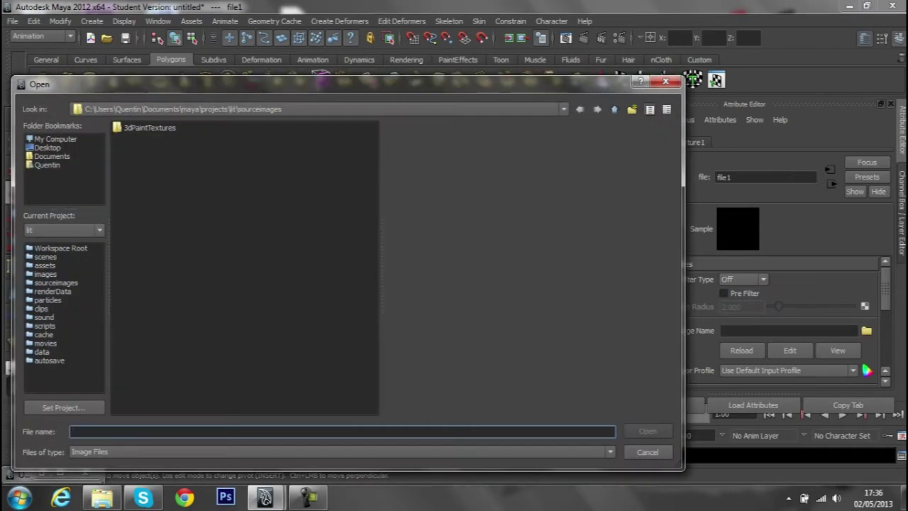
{"action": "left_click_drag", "start_coordinate": [223, 93], "coordinate": [244, 79]}
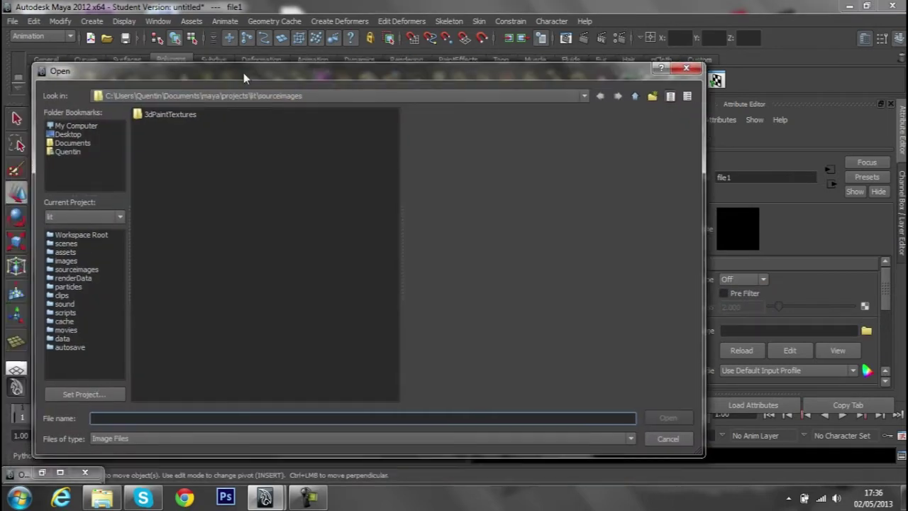
{"action": "left_click", "coordinate": [277, 95]}
{"action": "left_click", "coordinate": [261, 132]}
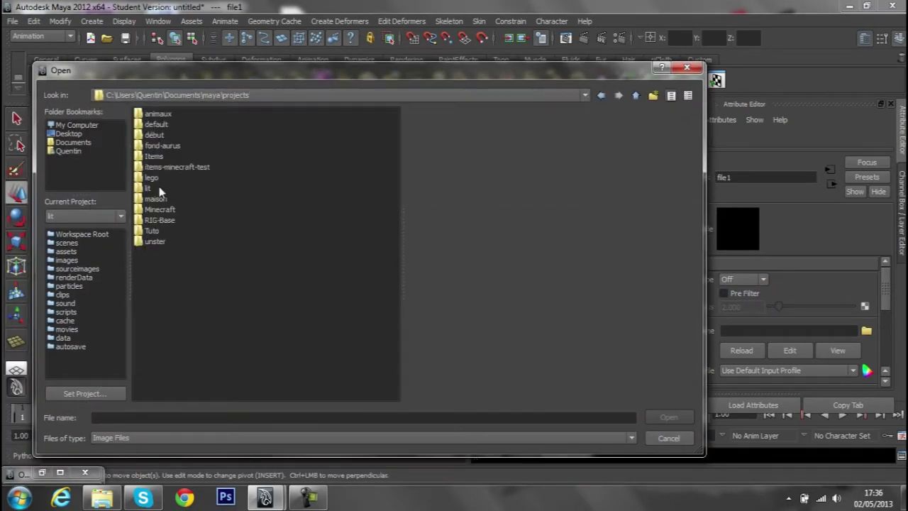
{"action": "double_click", "coordinate": [155, 156]}
{"action": "double_click", "coordinate": [152, 114]}
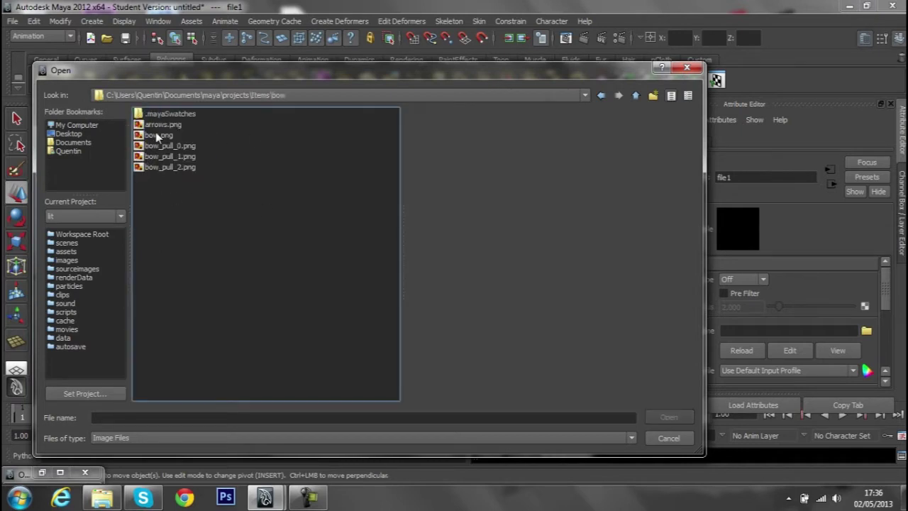
{"action": "left_click", "coordinate": [157, 136]}
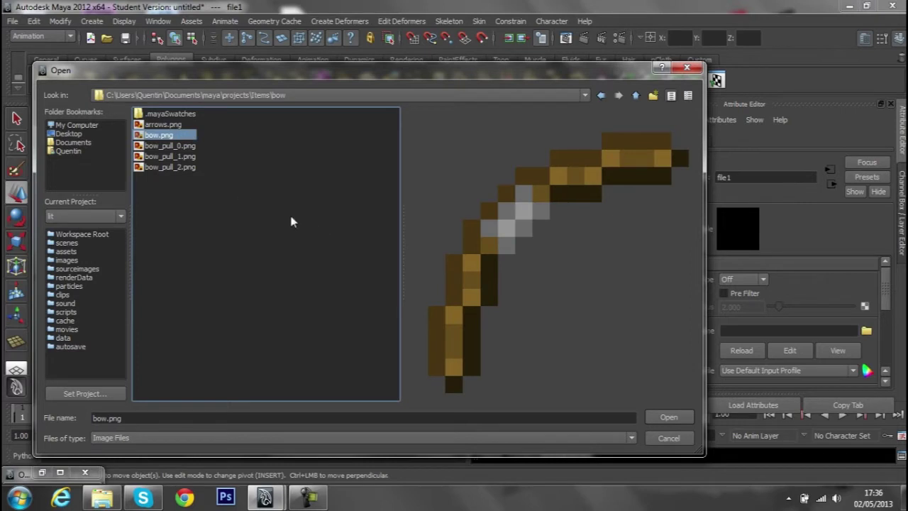
{"action": "left_click", "coordinate": [168, 125]}
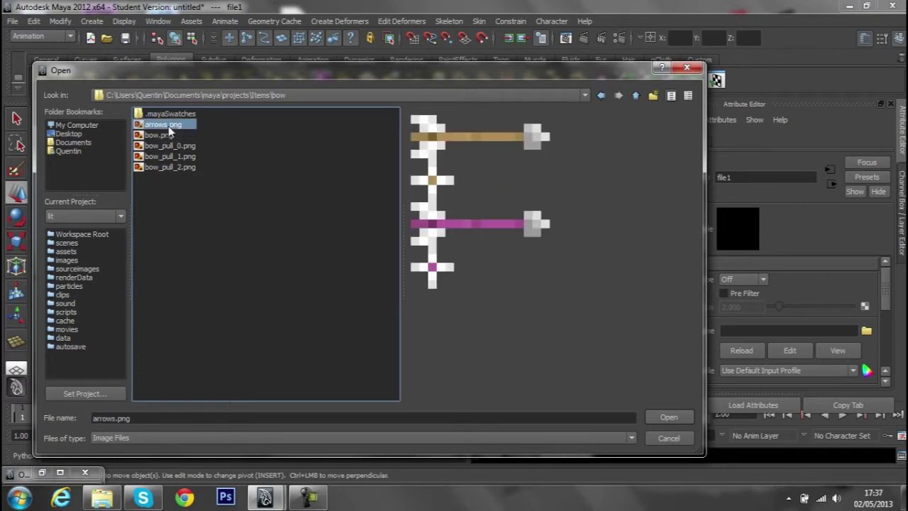
{"action": "left_click", "coordinate": [167, 136]}
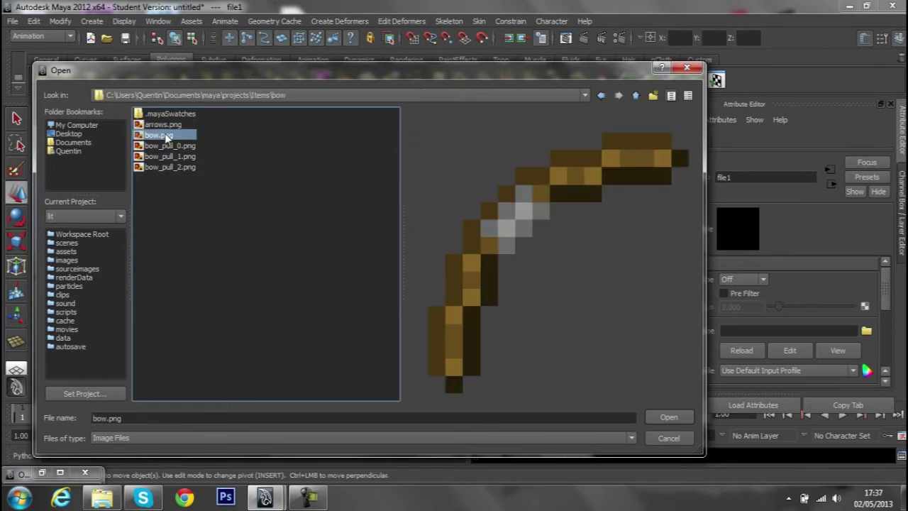
{"action": "left_click", "coordinate": [667, 417]}
Select pPlane1 with its pixel bow texture and view it close from nearly overhead
{"action": "left_click_drag", "start_coordinate": [426, 294], "coordinate": [405, 274], "text": "alt"}
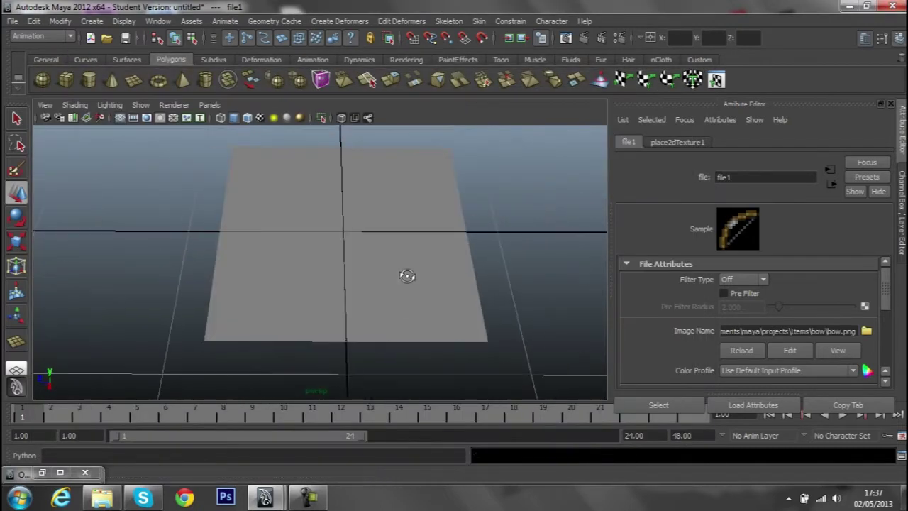
{"action": "mouse_move", "coordinate": [319, 234]}
{"action": "left_mouse_down", "text": "alt"}
{"action": "mouse_move", "coordinate": [373, 277]}
{"action": "mouse_move", "coordinate": [503, 251]}
{"action": "mouse_move", "coordinate": [657, 259]}
{"action": "mouse_move", "coordinate": [567, 278]}
{"action": "mouse_move", "coordinate": [561, 288]}
{"action": "left_mouse_up", "text": "alt"}
{"action": "scroll", "coordinate": [355, 269], "scroll_direction": "down", "scroll_amount": 3}
{"action": "scroll", "coordinate": [442, 291], "scroll_direction": "up", "scroll_amount": 5}
{"action": "left_click", "coordinate": [345, 278]}
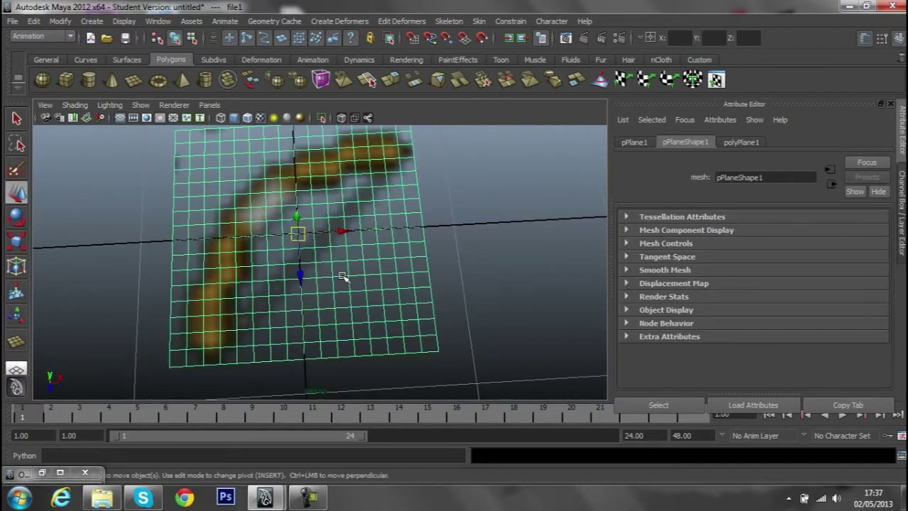
{"action": "scroll", "coordinate": [341, 277], "scroll_direction": "down", "scroll_amount": 3}
{"action": "scroll", "coordinate": [338, 278], "scroll_direction": "up", "scroll_amount": 3}
{"action": "mouse_move", "coordinate": [338, 277]}
{"action": "left_mouse_down", "text": "alt"}
{"action": "mouse_move", "coordinate": [359, 255]}
{"action": "mouse_move", "coordinate": [326, 263]}
{"action": "mouse_move", "coordinate": [300, 253]}
{"action": "mouse_move", "coordinate": [326, 245]}
{"action": "mouse_move", "coordinate": [324, 257]}
{"action": "mouse_move", "coordinate": [342, 193]}
{"action": "mouse_move", "coordinate": [324, 258]}
{"action": "mouse_move", "coordinate": [339, 266]}
{"action": "mouse_move", "coordinate": [333, 255]}
{"action": "mouse_move", "coordinate": [73, 202]}
{"action": "left_mouse_up", "text": "alt"}
{"action": "scroll", "coordinate": [324, 266], "scroll_direction": "down", "scroll_amount": 3}
{"action": "scroll", "coordinate": [330, 276], "scroll_direction": "up", "scroll_amount": 5}
Switch to the Paint Selection tool in Face mode and paint the empty faces beside the bow and along the left edge
{"action": "left_click", "coordinate": [17, 169]}
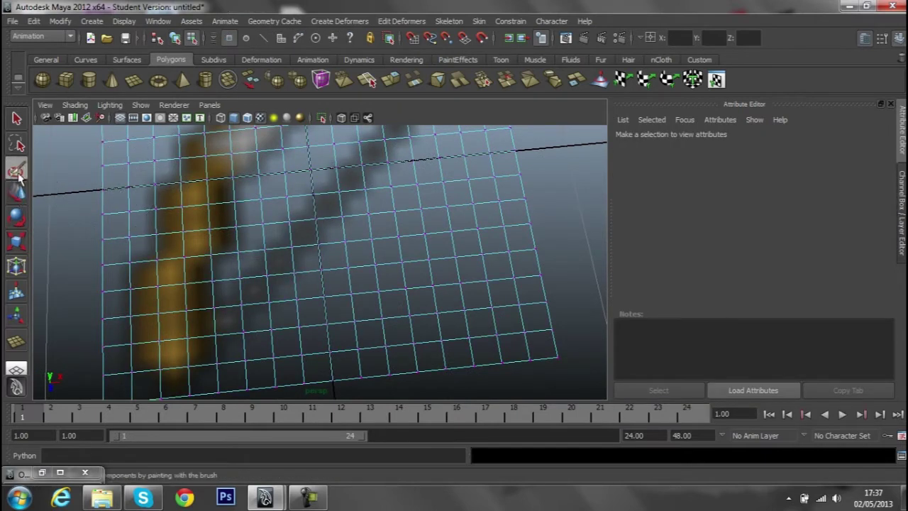
{"action": "right_click", "coordinate": [213, 202]}
{"action": "right_click_drag", "start_coordinate": [213, 203], "coordinate": [213, 234]}
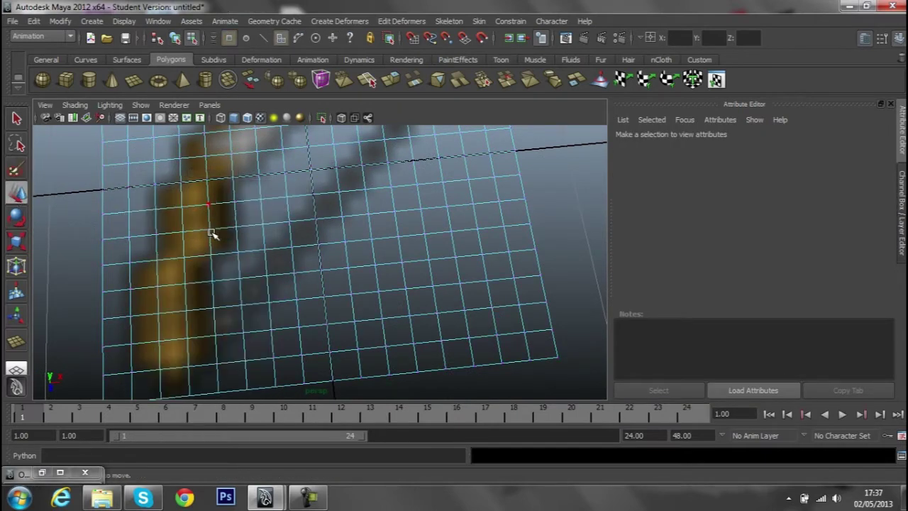
{"action": "left_click", "coordinate": [331, 209]}
{"action": "left_click_drag", "start_coordinate": [331, 209], "coordinate": [319, 189], "text": "alt"}
{"action": "right_click_drag", "start_coordinate": [321, 213], "coordinate": [325, 244]}
{"action": "left_click", "coordinate": [17, 169]}
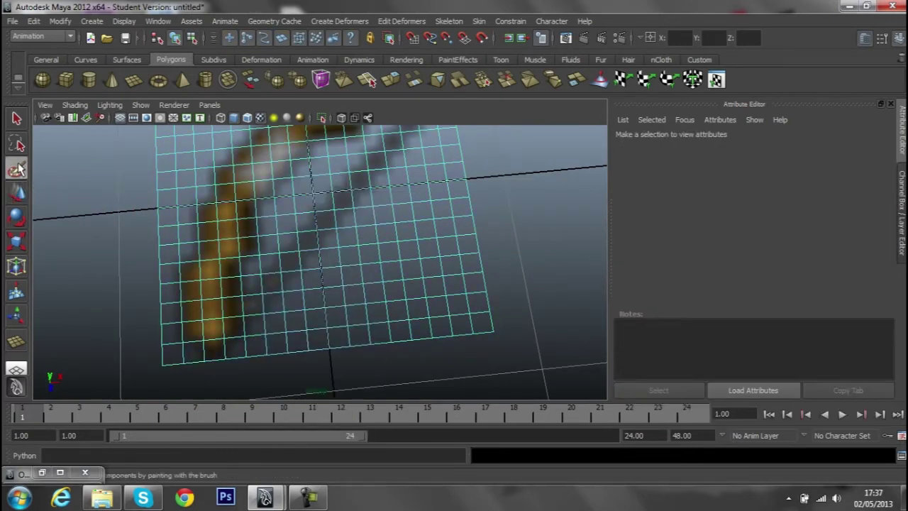
{"action": "mouse_move", "coordinate": [422, 270]}
{"action": "left_mouse_down"}
{"action": "mouse_move", "coordinate": [442, 263]}
{"action": "mouse_move", "coordinate": [406, 303]}
{"action": "mouse_move", "coordinate": [416, 274]}
{"action": "mouse_move", "coordinate": [320, 320]}
{"action": "mouse_move", "coordinate": [449, 172]}
{"action": "mouse_move", "coordinate": [430, 249]}
{"action": "mouse_move", "coordinate": [493, 266]}
{"action": "mouse_move", "coordinate": [310, 258]}
{"action": "mouse_move", "coordinate": [286, 224]}
{"action": "left_mouse_up"}
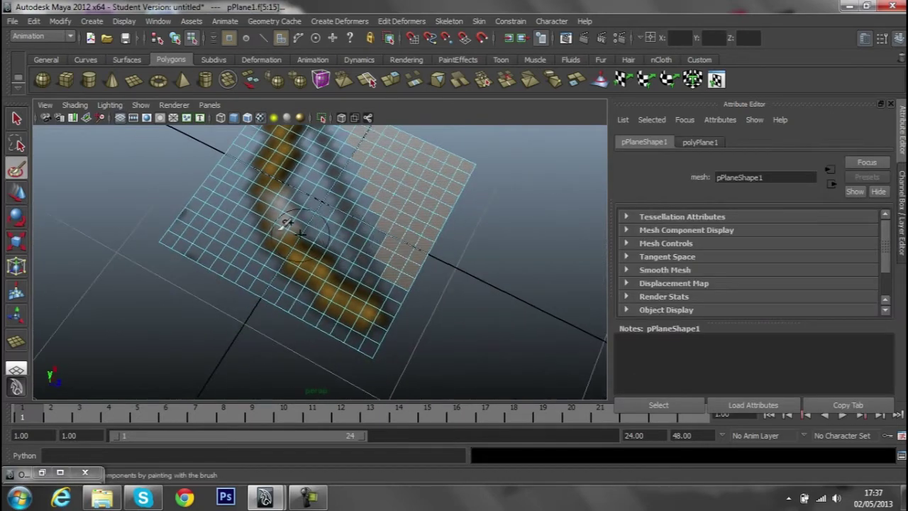
{"action": "mouse_move", "coordinate": [181, 205]}
{"action": "left_mouse_down"}
{"action": "mouse_move", "coordinate": [216, 272]}
{"action": "mouse_move", "coordinate": [271, 304]}
{"action": "left_mouse_up"}
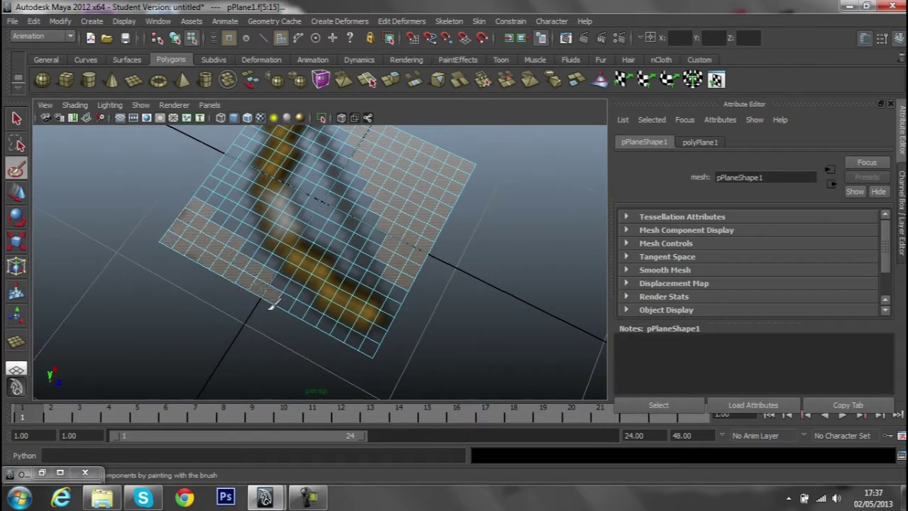
Delete the painted empty faces, then paint-select more empty faces at the upper-left edge
{"action": "left_click", "coordinate": [359, 351]}
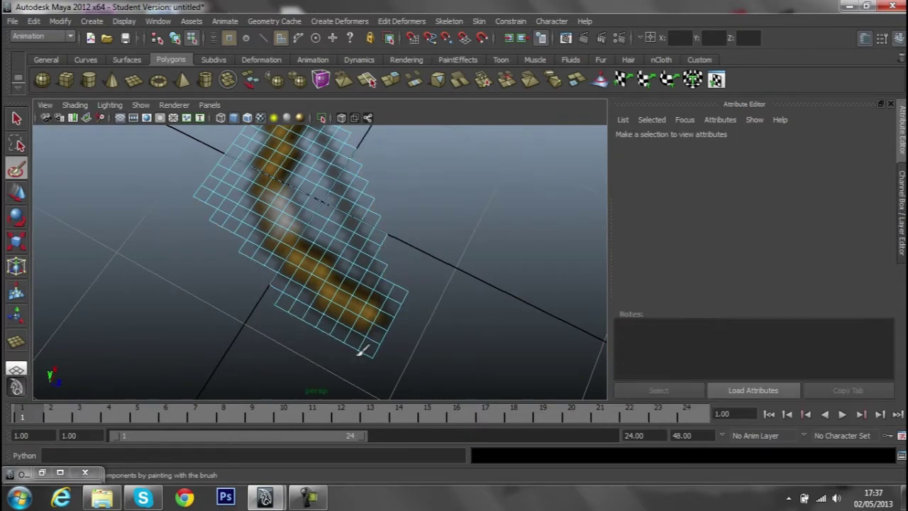
{"action": "mouse_move", "coordinate": [358, 348]}
{"action": "left_mouse_down", "text": "alt"}
{"action": "mouse_move", "coordinate": [331, 290]}
{"action": "mouse_move", "coordinate": [375, 313]}
{"action": "mouse_move", "coordinate": [250, 229]}
{"action": "mouse_move", "coordinate": [288, 303]}
{"action": "left_mouse_up", "text": "alt"}
{"action": "key", "text": "Delete"}
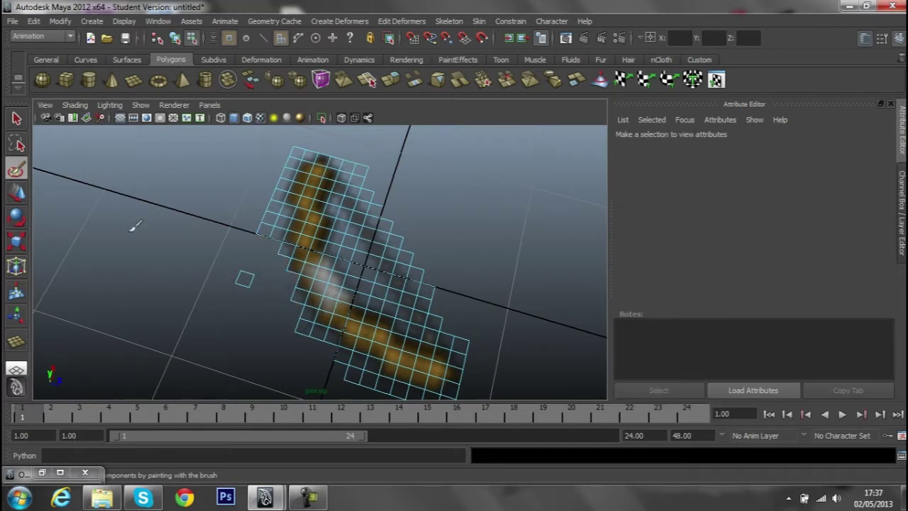
{"action": "key", "text": "ctrl+z"}
{"action": "key", "text": "shift+z"}
{"action": "left_click_drag", "start_coordinate": [263, 227], "coordinate": [288, 175], "text": "shift"}
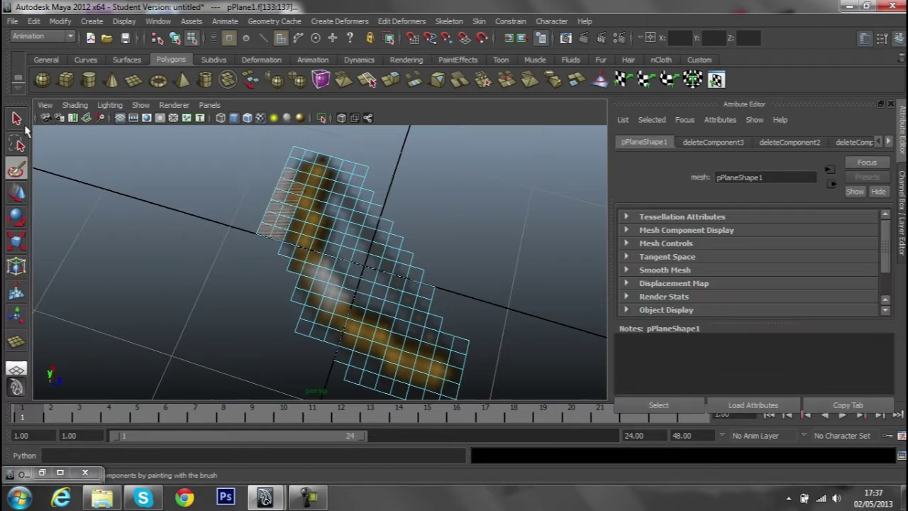
{"action": "left_click", "coordinate": [17, 119]}
{"action": "scroll", "coordinate": [263, 203], "scroll_direction": "up", "scroll_amount": 2}
{"action": "scroll", "coordinate": [258, 230], "scroll_direction": "up", "scroll_amount": 2}
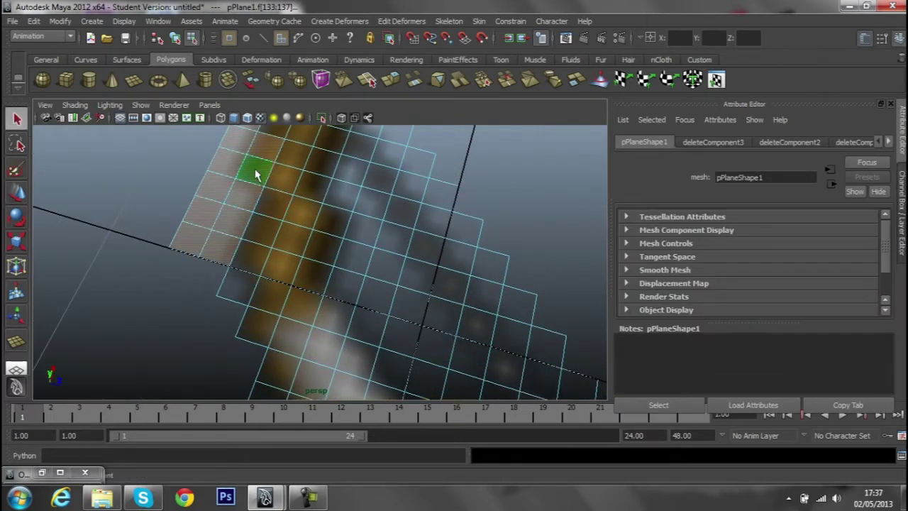
Select three empty faces outside the bow and delete them
{"action": "left_click", "coordinate": [256, 174]}
{"action": "left_click_drag", "start_coordinate": [301, 192], "coordinate": [265, 216], "text": "alt"}
{"action": "left_click", "coordinate": [274, 223]}
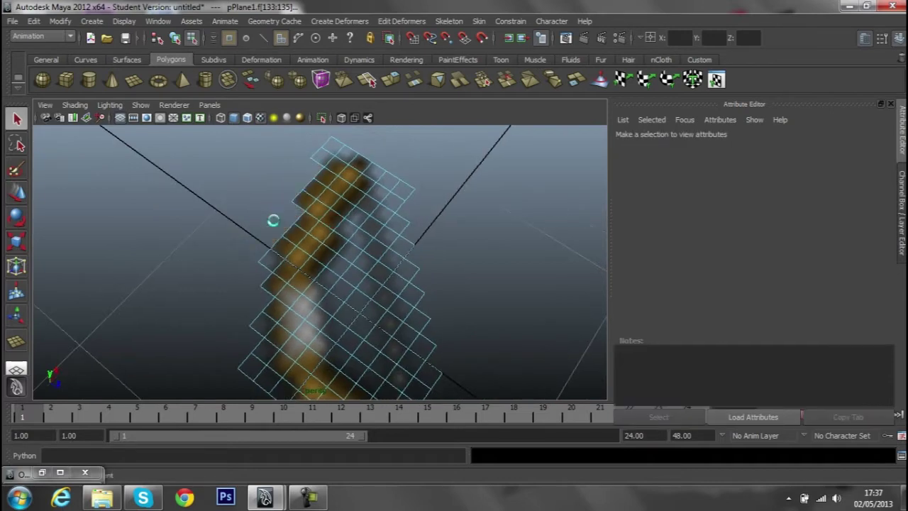
{"action": "left_click_drag", "start_coordinate": [320, 255], "coordinate": [289, 149], "text": "alt"}
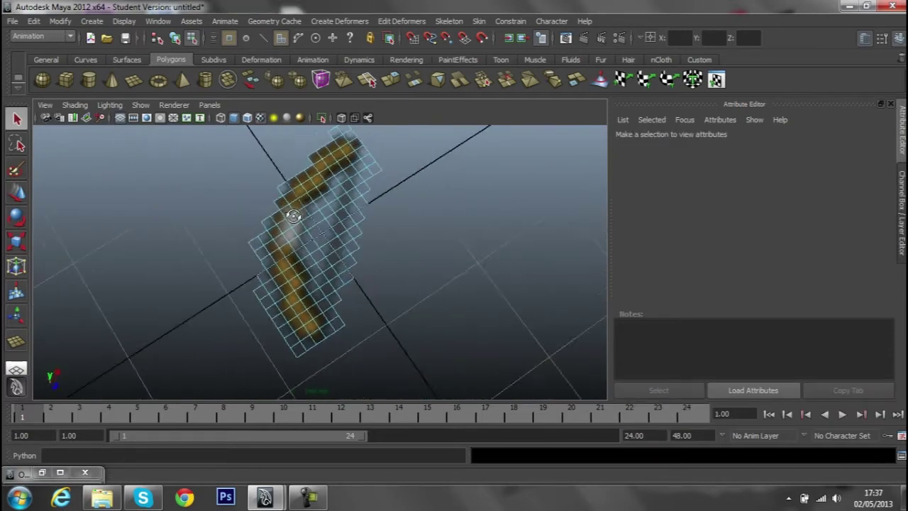
{"action": "mouse_move", "coordinate": [333, 190]}
{"action": "left_mouse_down", "text": "alt"}
{"action": "mouse_move", "coordinate": [323, 210]}
{"action": "mouse_move", "coordinate": [363, 319]}
{"action": "left_mouse_up", "text": "alt"}
{"action": "left_click", "coordinate": [329, 326]}
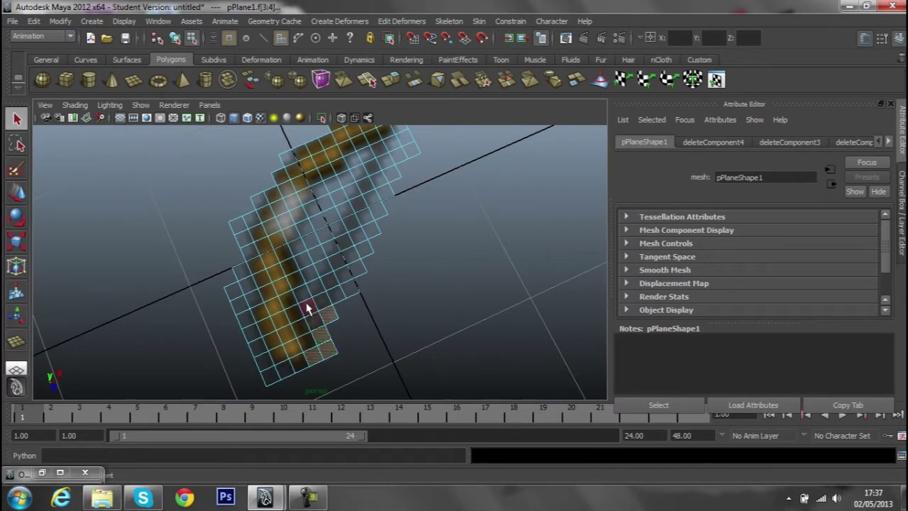
{"action": "left_click", "coordinate": [321, 226], "text": "shift"}
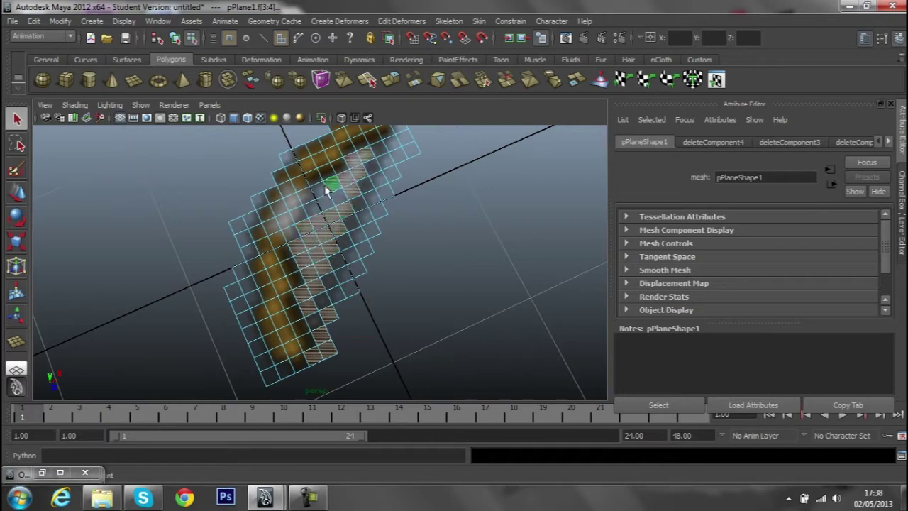
{"action": "left_click", "coordinate": [326, 202], "text": "shift"}
{"action": "key", "text": "Delete"}
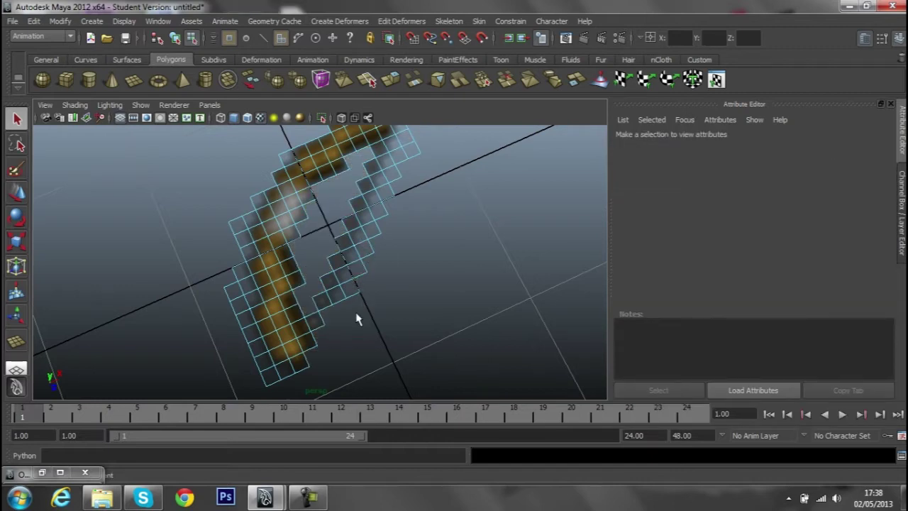
Delete the empty faces inside the bow's curve
{"action": "left_click", "coordinate": [395, 234]}
{"action": "left_click_drag", "start_coordinate": [395, 234], "coordinate": [491, 202], "text": "alt"}
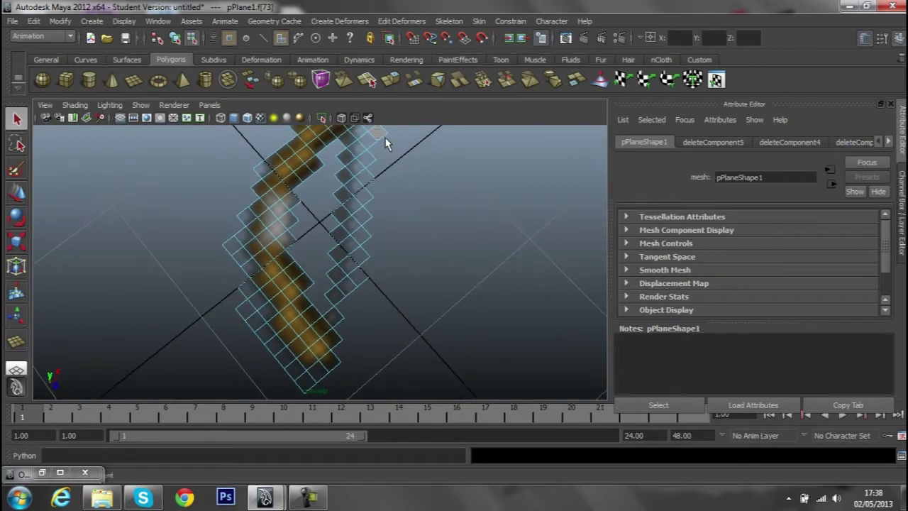
{"action": "left_click_drag", "start_coordinate": [363, 293], "coordinate": [363, 293]}
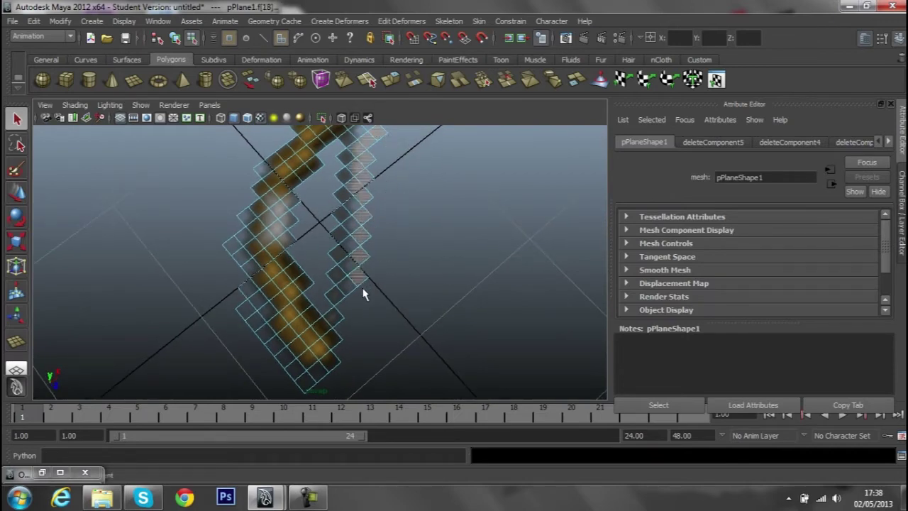
{"action": "key", "text": "Delete"}
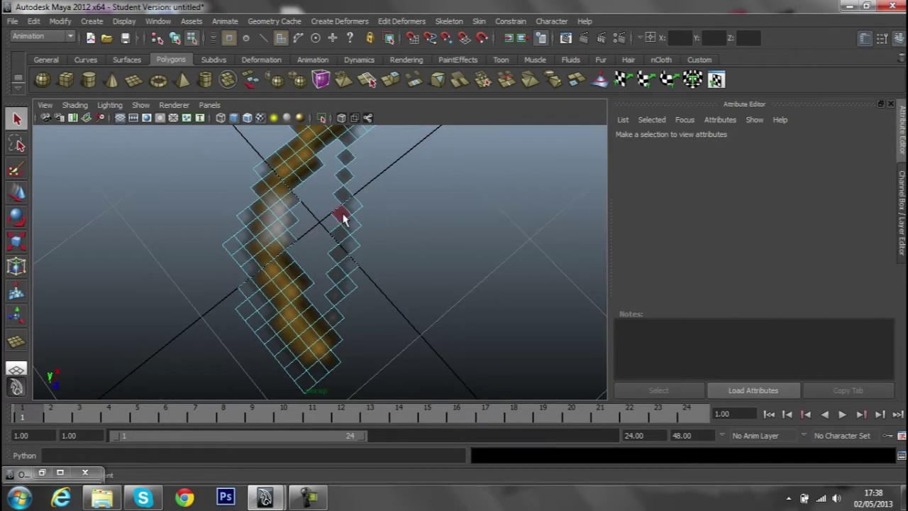
{"action": "left_click", "coordinate": [343, 216]}
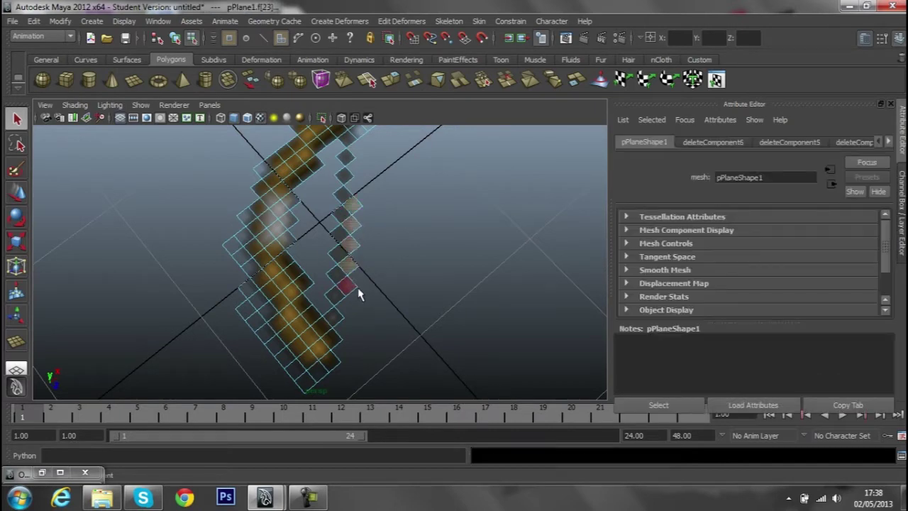
{"action": "key", "text": "Delete"}
Delete the empty bottom row and the empty faces along the bottom and bottom-left edges
{"action": "mouse_move", "coordinate": [365, 293]}
{"action": "left_mouse_down", "text": "alt"}
{"action": "mouse_move", "coordinate": [498, 308]}
{"action": "mouse_move", "coordinate": [525, 369]}
{"action": "left_mouse_up", "text": "alt"}
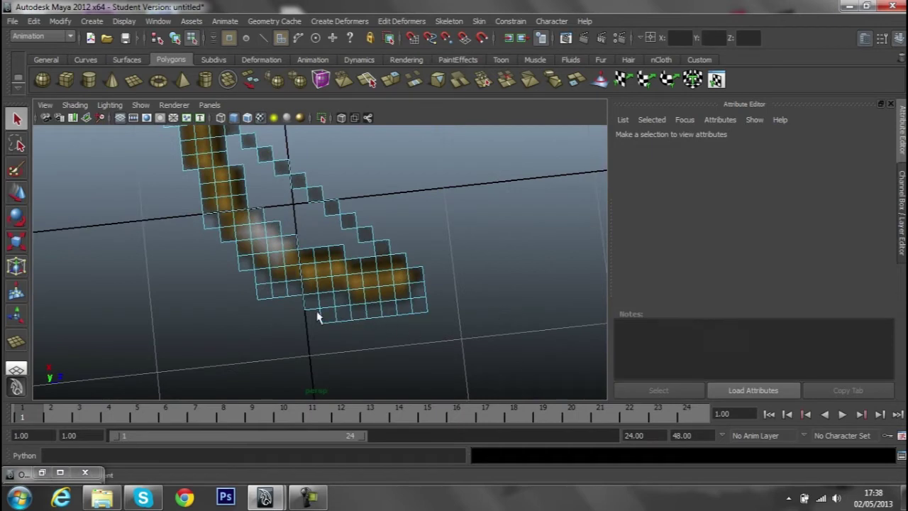
{"action": "left_click_drag", "start_coordinate": [317, 317], "coordinate": [339, 335]}
{"action": "key", "text": "Delete"}
{"action": "left_click", "coordinate": [418, 293]}
{"action": "key", "text": "Delete"}
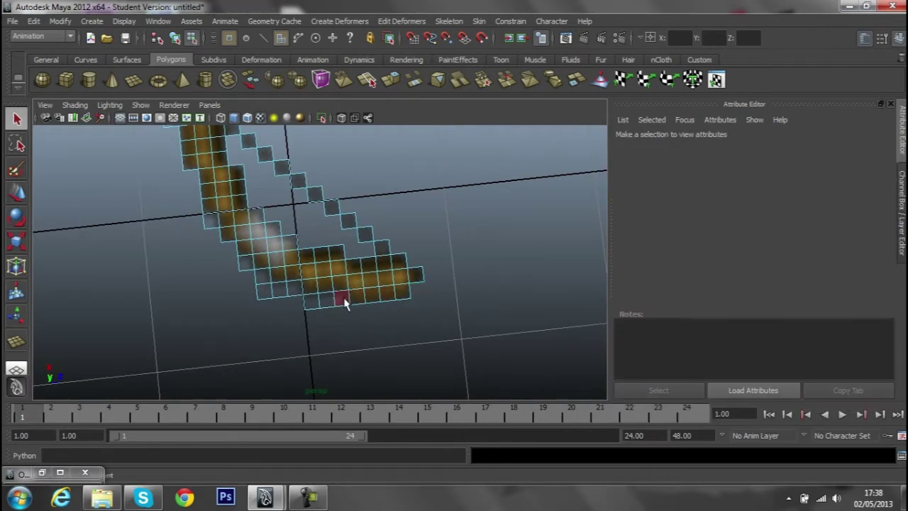
{"action": "left_click", "coordinate": [342, 299]}
{"action": "key", "text": "Delete"}
{"action": "left_click", "coordinate": [273, 291]}
{"action": "key", "text": "Delete"}
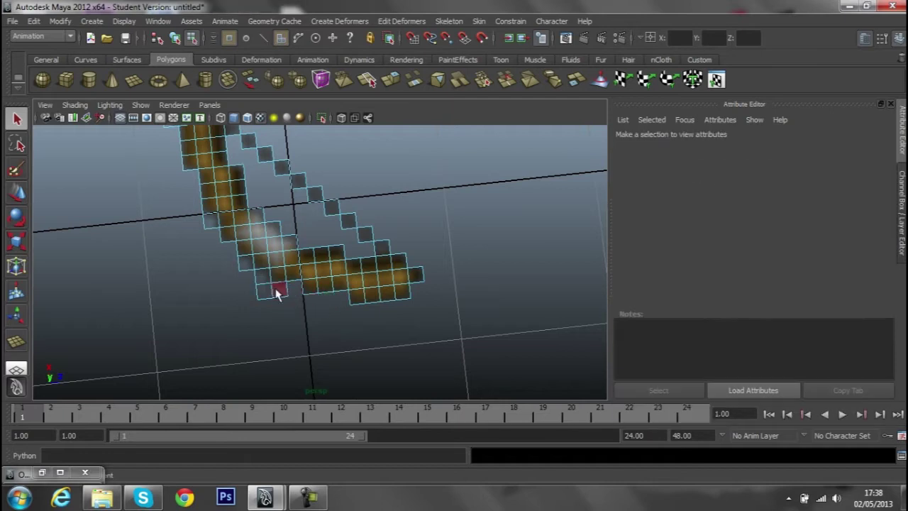
{"action": "left_click", "coordinate": [277, 292]}
{"action": "key", "text": "Delete"}
{"action": "left_click", "coordinate": [247, 270]}
{"action": "key", "text": "Delete"}
{"action": "left_click", "coordinate": [210, 229]}
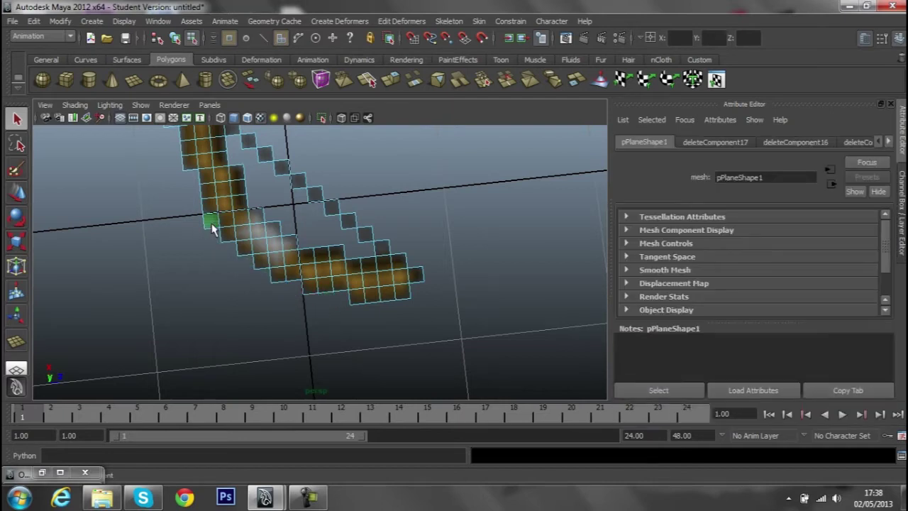
{"action": "key", "text": "Delete"}
Delete the remaining empty faces at the bow's tip
{"action": "scroll", "coordinate": [336, 249], "scroll_direction": "down", "scroll_amount": 3}
{"action": "scroll", "coordinate": [341, 258], "scroll_direction": "up", "scroll_amount": 3}
{"action": "mouse_move", "coordinate": [319, 237]}
{"action": "left_mouse_down", "text": "alt"}
{"action": "mouse_move", "coordinate": [126, 220]}
{"action": "mouse_move", "coordinate": [373, 247]}
{"action": "left_mouse_up", "text": "alt"}
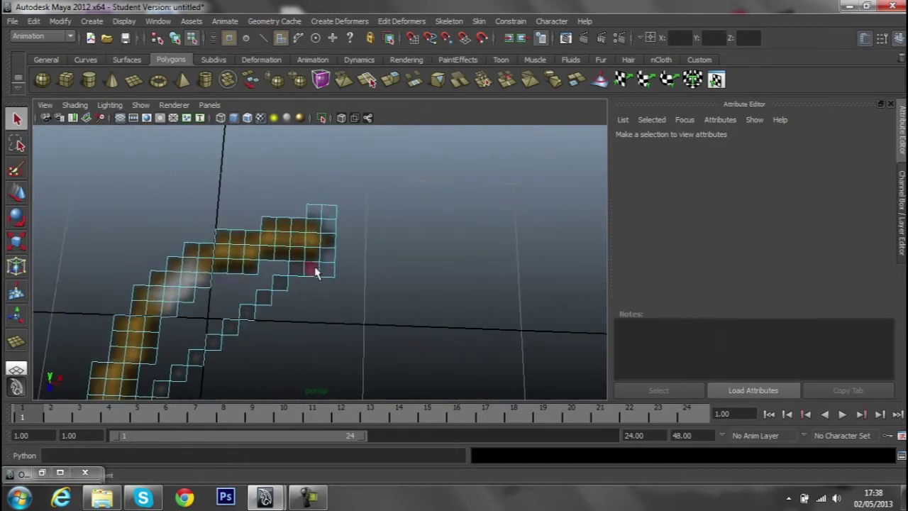
{"action": "left_click", "coordinate": [316, 273]}
{"action": "key", "text": "Delete"}
{"action": "left_click", "coordinate": [330, 261]}
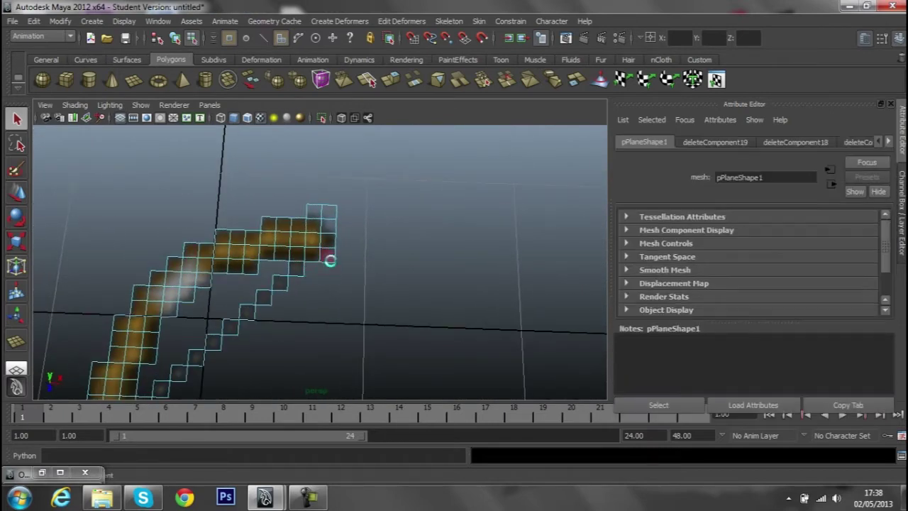
{"action": "key", "text": "Delete"}
{"action": "left_click", "coordinate": [329, 222]}
{"action": "key", "text": "Delete"}
Orbit and zoom around the mesh to check the trimmed bow outline
{"action": "scroll", "coordinate": [324, 243], "scroll_direction": "down", "scroll_amount": 3}
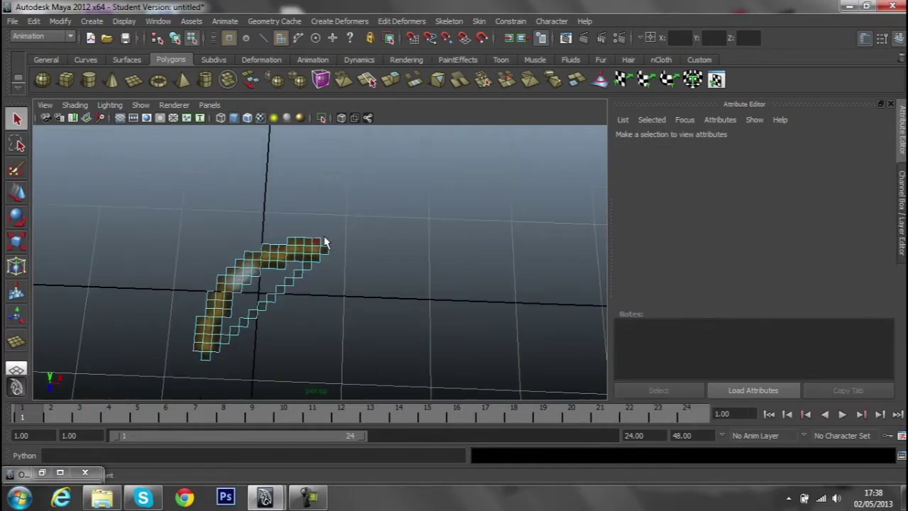
{"action": "mouse_move", "coordinate": [324, 243]}
{"action": "left_mouse_down", "text": "alt"}
{"action": "mouse_move", "coordinate": [340, 243]}
{"action": "mouse_move", "coordinate": [354, 203]}
{"action": "mouse_move", "coordinate": [371, 199]}
{"action": "mouse_move", "coordinate": [350, 196]}
{"action": "mouse_move", "coordinate": [330, 245]}
{"action": "left_mouse_up", "text": "alt"}
{"action": "scroll", "coordinate": [336, 219], "scroll_direction": "up", "scroll_amount": 2}
{"action": "scroll", "coordinate": [336, 233], "scroll_direction": "up", "scroll_amount": 3}
{"action": "scroll", "coordinate": [336, 234], "scroll_direction": "up", "scroll_amount": 2}
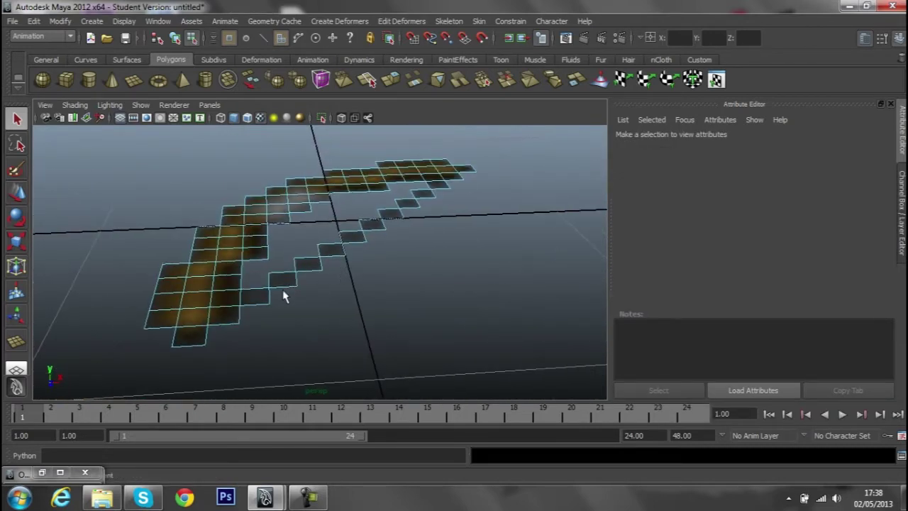
{"action": "mouse_move", "coordinate": [320, 264]}
{"action": "left_mouse_down", "text": "alt"}
{"action": "mouse_move", "coordinate": [466, 231]}
{"action": "mouse_move", "coordinate": [483, 248]}
{"action": "mouse_move", "coordinate": [454, 282]}
{"action": "mouse_move", "coordinate": [263, 172]}
{"action": "left_mouse_up", "text": "alt"}
{"action": "scroll", "coordinate": [454, 281], "scroll_direction": "down", "scroll_amount": 2}
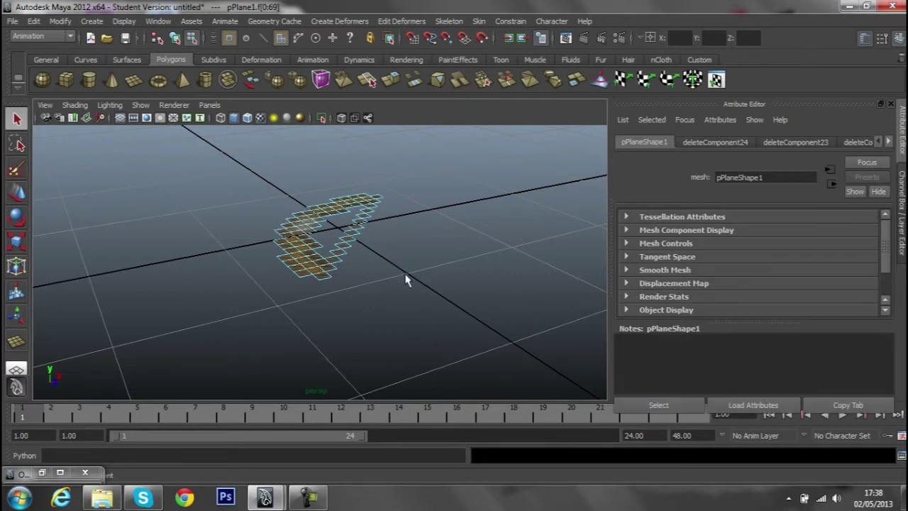
Extrude the bow's faces with a thickness of 0.1
{"action": "right_click", "coordinate": [289, 245]}
{"action": "right_click", "coordinate": [298, 245], "text": "shift"}
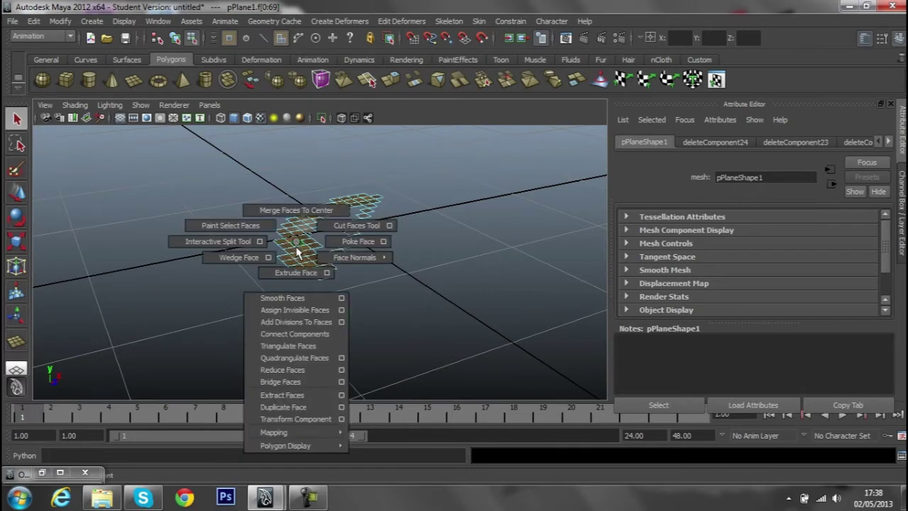
{"action": "left_click", "coordinate": [296, 273]}
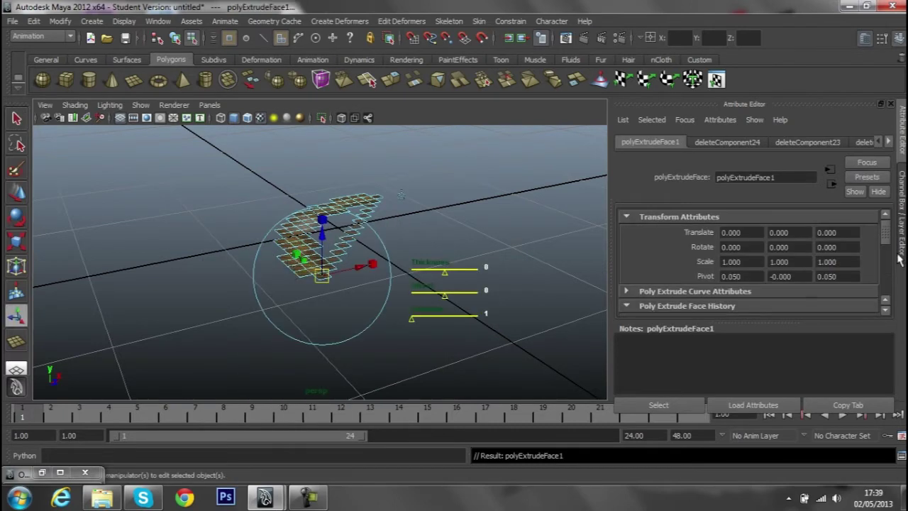
{"action": "key", "text": "ctrl+a"}
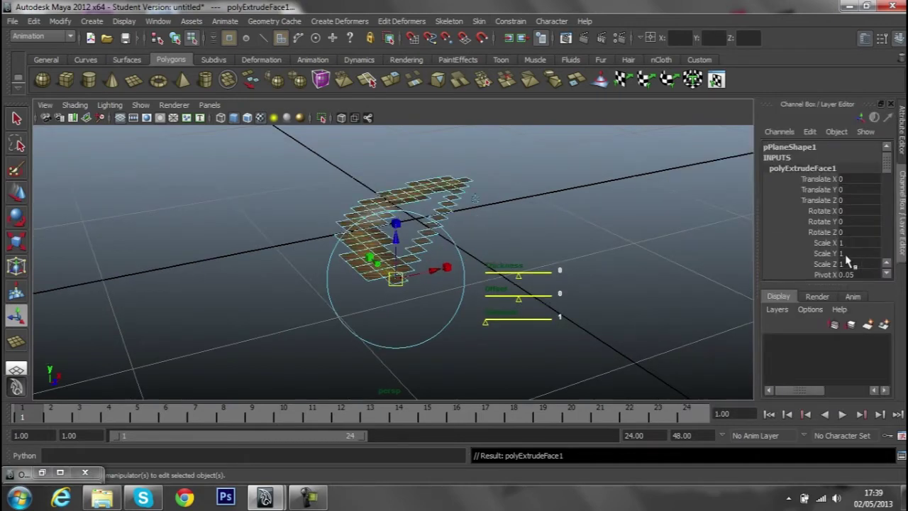
{"action": "scroll", "coordinate": [848, 261], "scroll_direction": "down", "scroll_amount": 10}
{"action": "scroll", "coordinate": [849, 260], "scroll_direction": "down", "scroll_amount": 3}
{"action": "scroll", "coordinate": [854, 260], "scroll_direction": "up", "scroll_amount": 3}
{"action": "scroll", "coordinate": [860, 259], "scroll_direction": "up", "scroll_amount": 5}
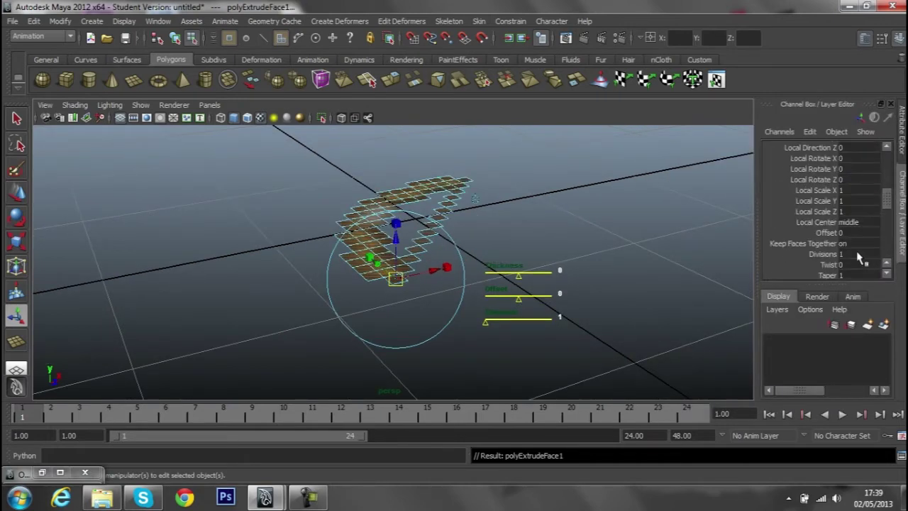
{"action": "scroll", "coordinate": [847, 262], "scroll_direction": "down", "scroll_amount": 1}
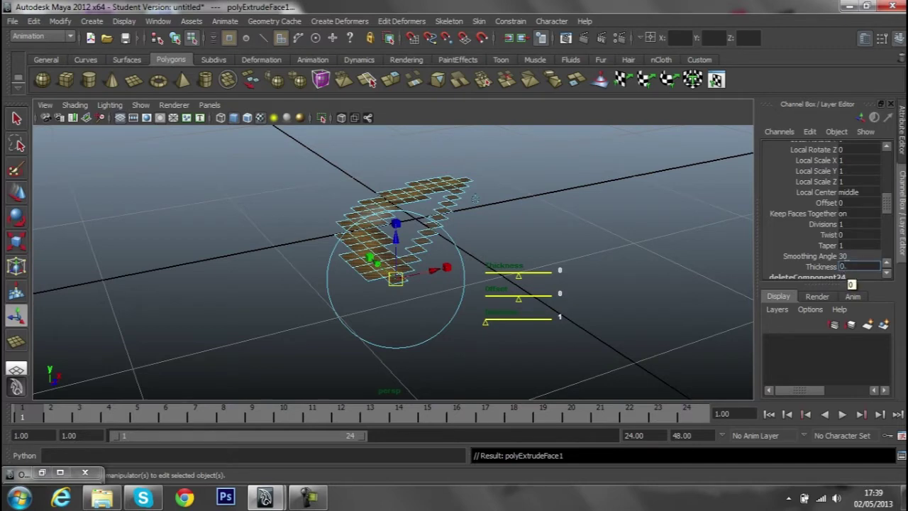
{"action": "type", "text": "1"}
{"action": "key", "text": "Return"}
Deselect the thickened bow and draw a new polygon plane beside it
{"action": "mouse_move", "coordinate": [474, 199]}
{"action": "left_mouse_down", "text": "alt"}
{"action": "mouse_move", "coordinate": [551, 232]}
{"action": "mouse_move", "coordinate": [454, 213]}
{"action": "left_mouse_up", "text": "alt"}
{"action": "key", "text": "q"}
{"action": "left_click", "coordinate": [302, 229]}
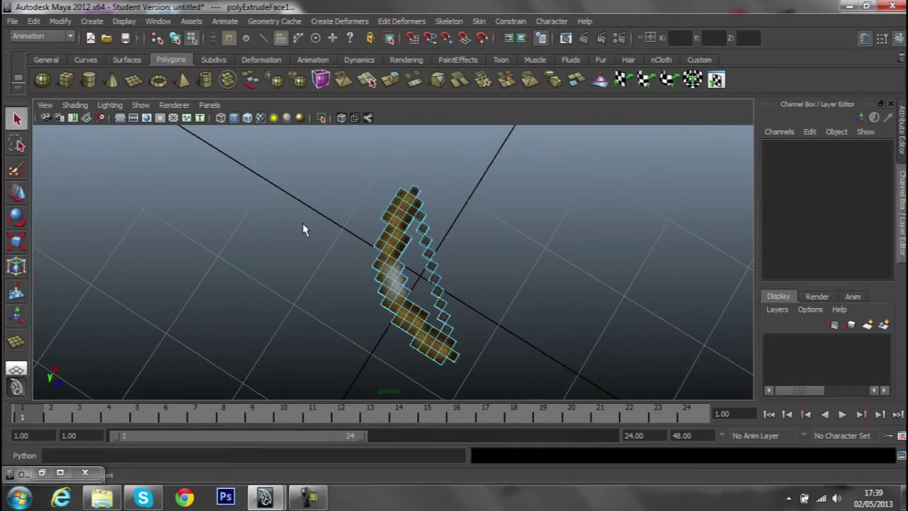
{"action": "left_click_drag", "start_coordinate": [303, 225], "coordinate": [227, 332], "text": "alt"}
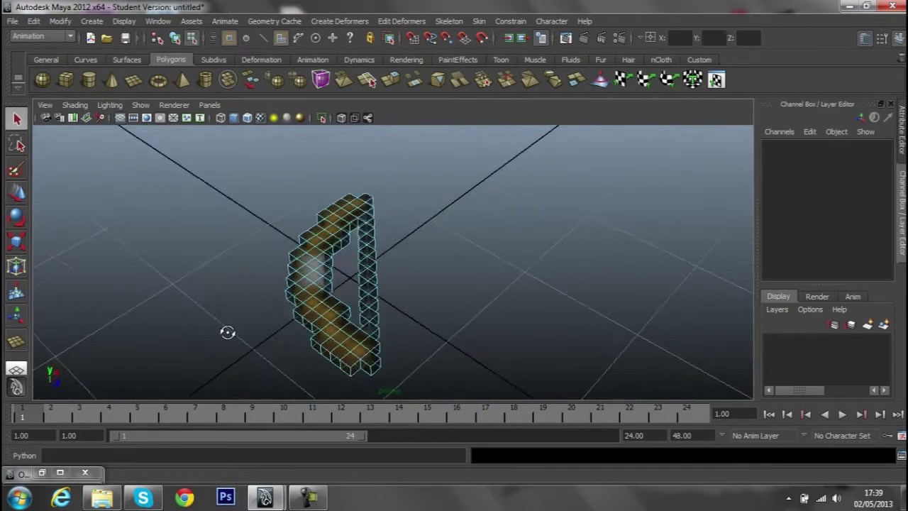
{"action": "mouse_move", "coordinate": [227, 332]}
{"action": "left_mouse_down", "text": "alt"}
{"action": "mouse_move", "coordinate": [323, 277]}
{"action": "mouse_move", "coordinate": [341, 256]}
{"action": "left_mouse_up", "text": "alt"}
{"action": "left_click", "coordinate": [133, 80]}
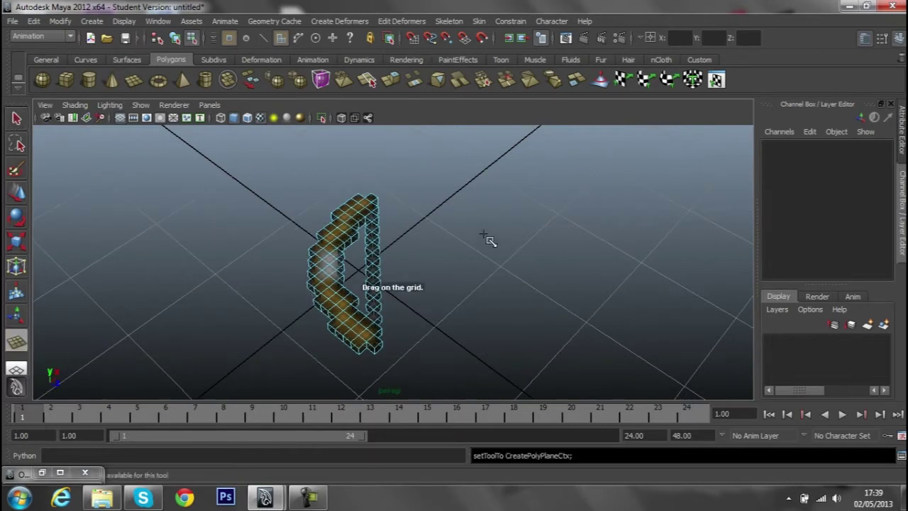
{"action": "left_click_drag", "start_coordinate": [490, 242], "coordinate": [602, 320]}
{"action": "right_click_drag", "start_coordinate": [602, 320], "coordinate": [543, 279], "text": "alt"}
Set polyPlane2's width and height to 1.6 and both subdivisions to 16
{"action": "scroll", "coordinate": [837, 261], "scroll_direction": "down", "scroll_amount": 2}
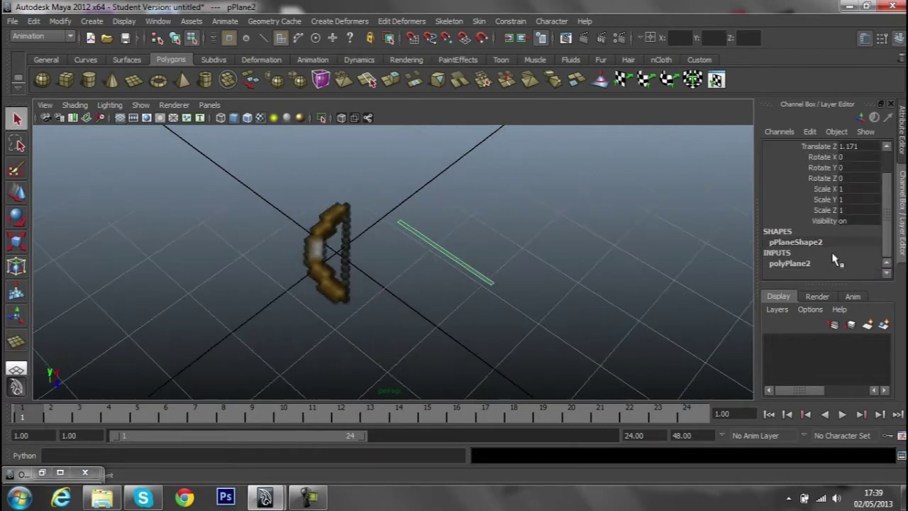
{"action": "left_click", "coordinate": [816, 263]}
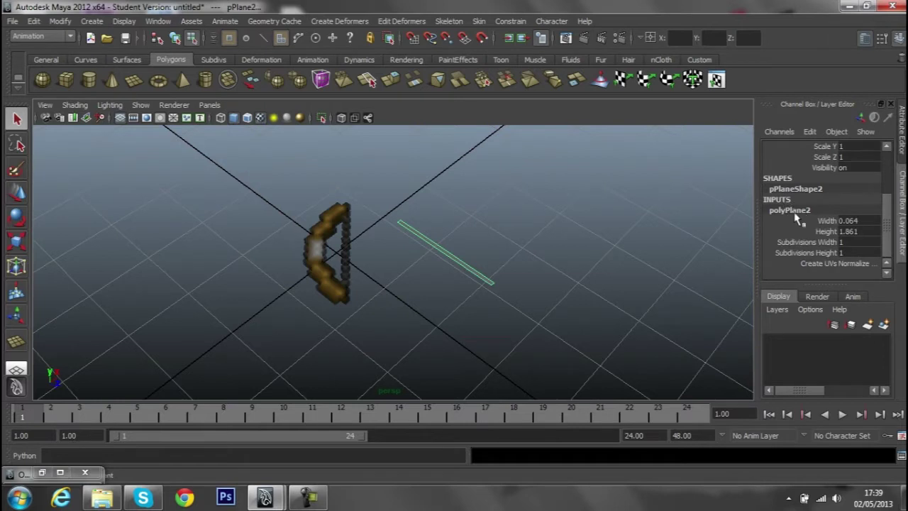
{"action": "left_click_drag", "start_coordinate": [856, 232], "coordinate": [854, 221]}
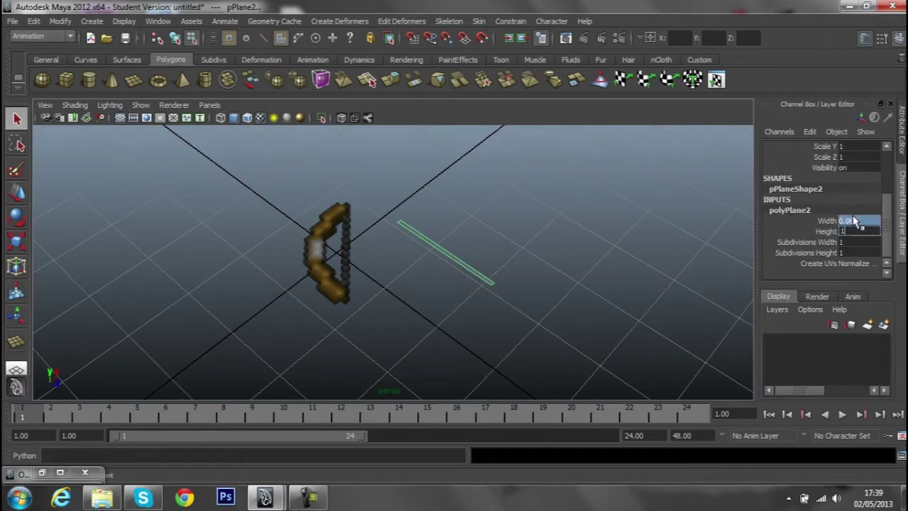
{"action": "type", "text": ".6"}
{"action": "type", "text": "1.6"}
{"action": "key", "text": "Return"}
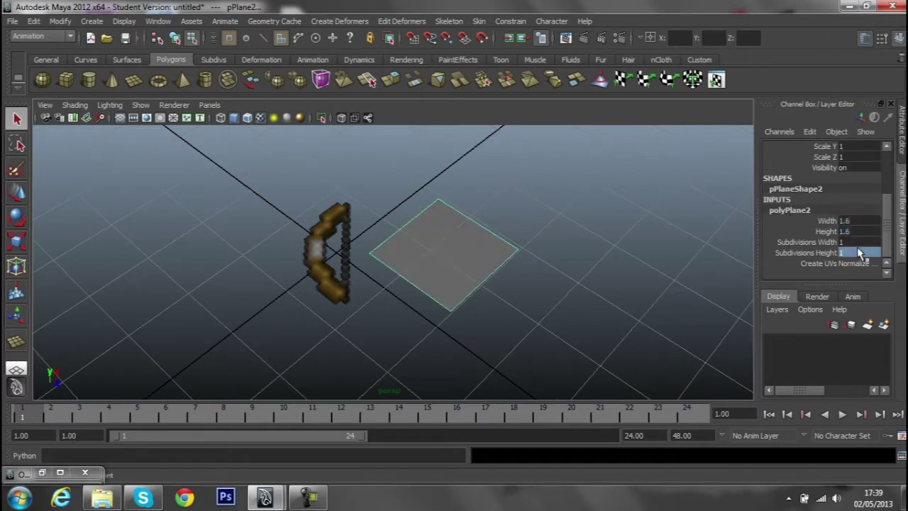
{"action": "left_click_drag", "start_coordinate": [860, 252], "coordinate": [860, 243]}
{"action": "type", "text": "6"}
{"action": "key", "text": "Return"}
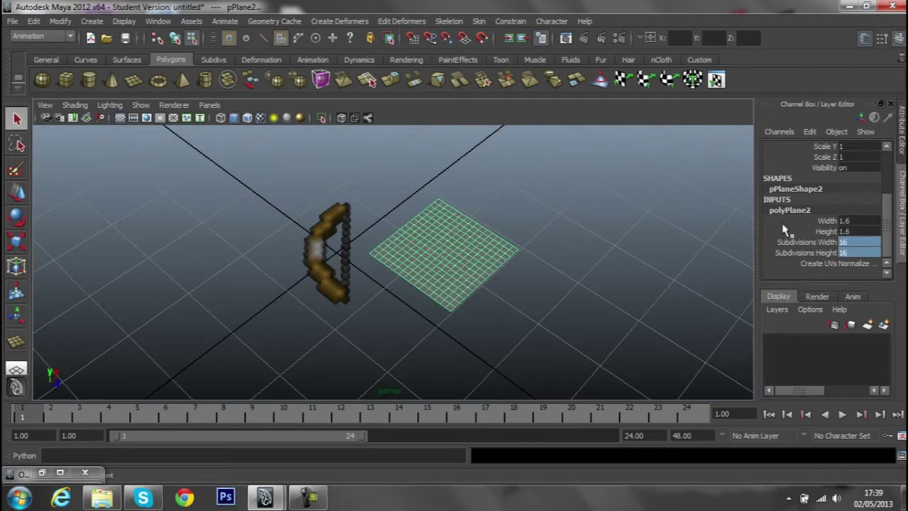
Duplicate the gridded plane, slide the copy right, and repeat for a second offset copy
{"action": "left_click", "coordinate": [20, 190]}
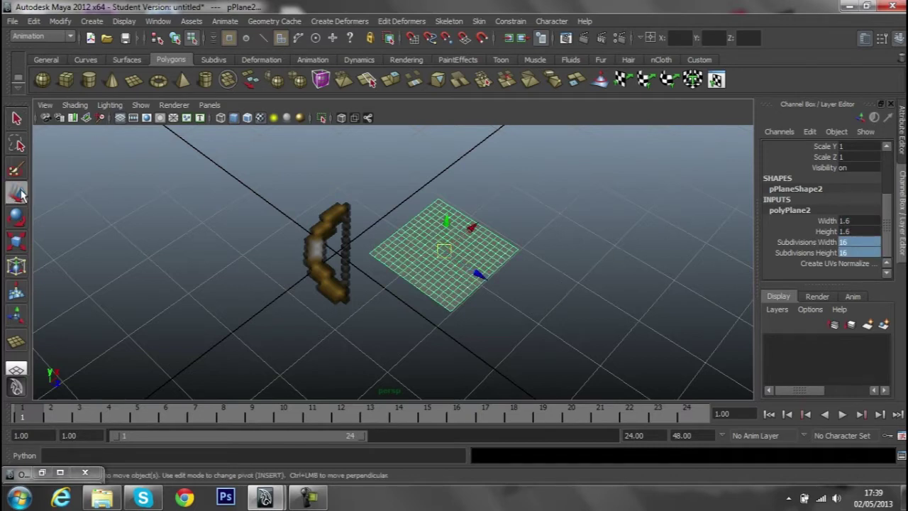
{"action": "key", "text": "ctrl+d"}
{"action": "left_click_drag", "start_coordinate": [360, 257], "coordinate": [352, 288], "text": "alt"}
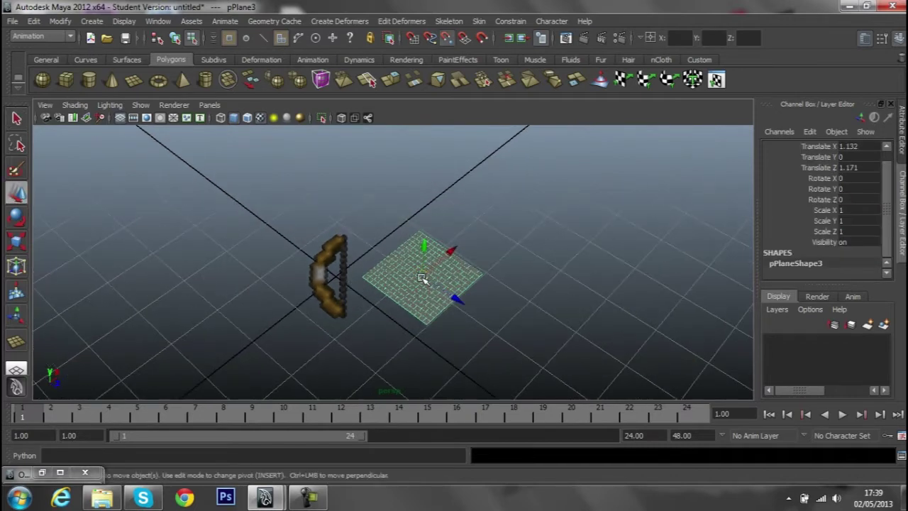
{"action": "left_click_drag", "start_coordinate": [424, 277], "coordinate": [504, 274]}
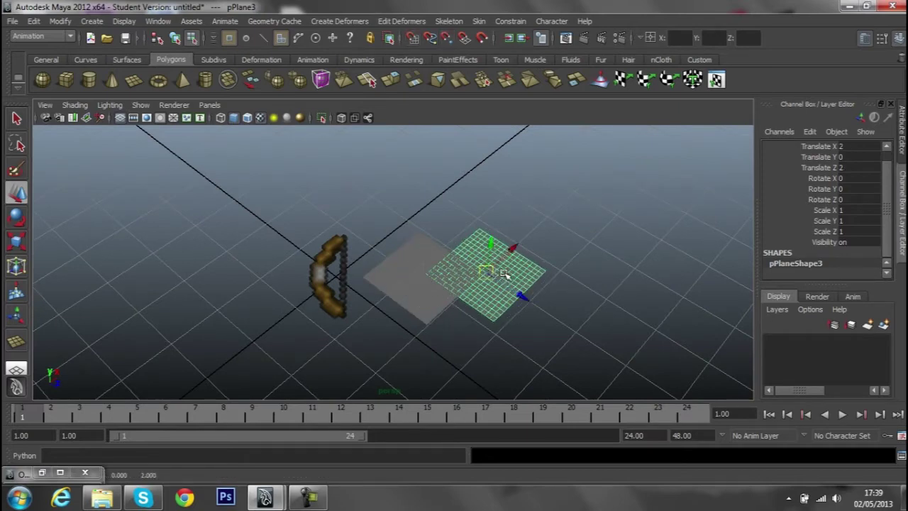
{"action": "key", "text": "shift+d"}
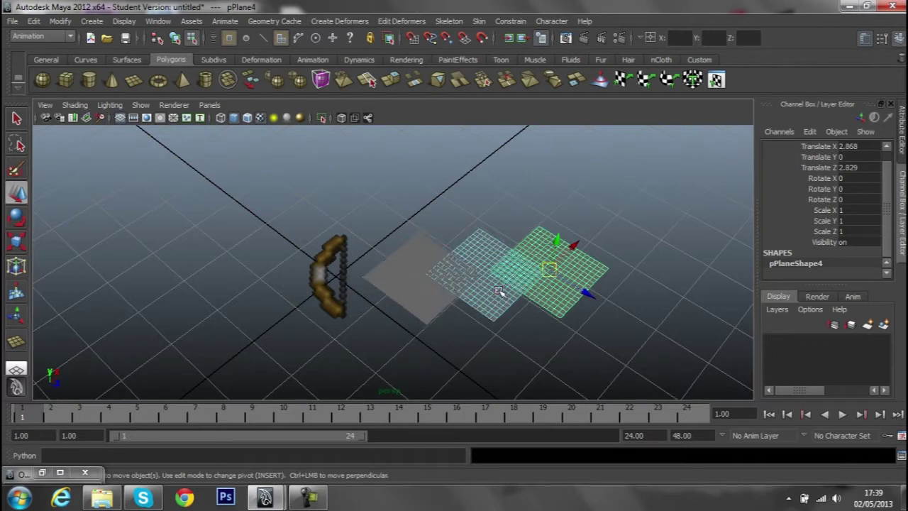
Move the first copy up and the second copy further right, then reselect the original plane
{"action": "right_click", "coordinate": [442, 261]}
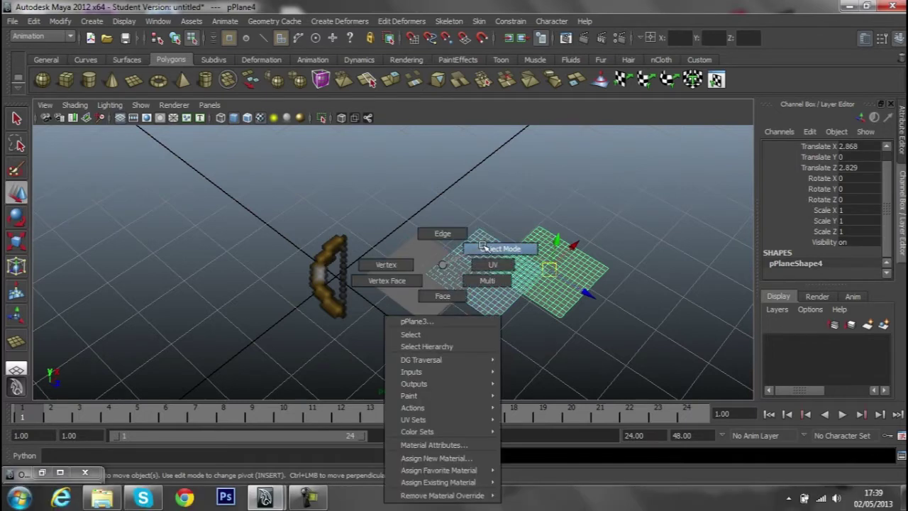
{"action": "left_click", "coordinate": [485, 293]}
{"action": "left_click_drag", "start_coordinate": [486, 271], "coordinate": [466, 186]}
{"action": "left_click", "coordinate": [537, 262]}
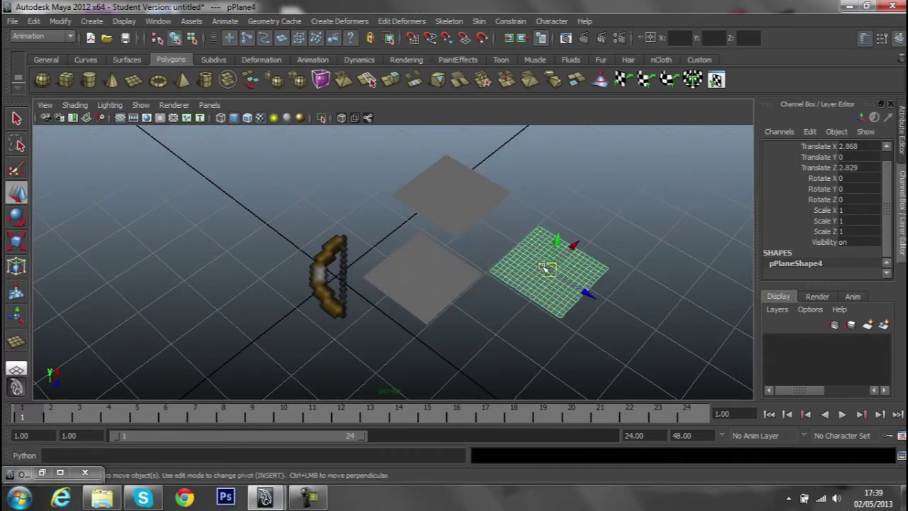
{"action": "mouse_move", "coordinate": [537, 262]}
{"action": "left_mouse_down"}
{"action": "mouse_move", "coordinate": [608, 263]}
{"action": "mouse_move", "coordinate": [465, 231]}
{"action": "mouse_move", "coordinate": [462, 219]}
{"action": "mouse_move", "coordinate": [546, 231]}
{"action": "left_mouse_up"}
{"action": "left_click", "coordinate": [468, 216]}
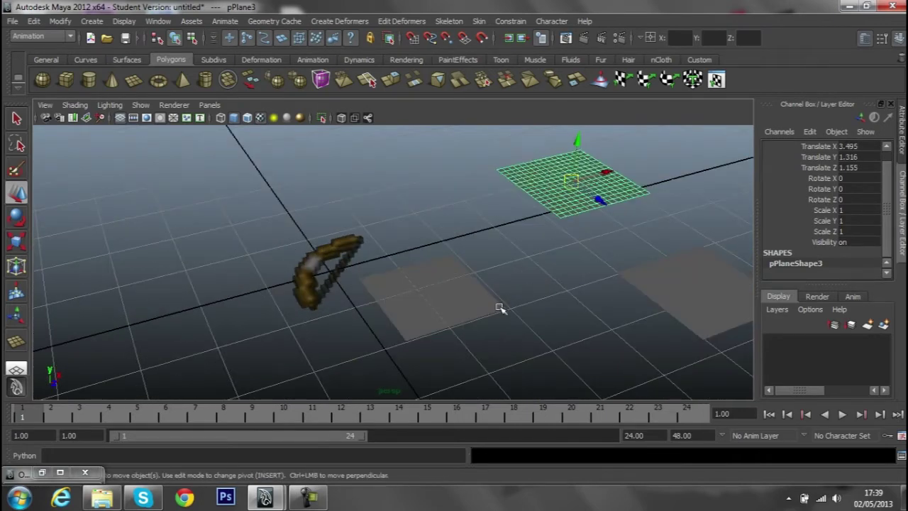
{"action": "left_click", "coordinate": [482, 291]}
{"action": "scroll", "coordinate": [487, 364], "scroll_direction": "up", "scroll_amount": 3}
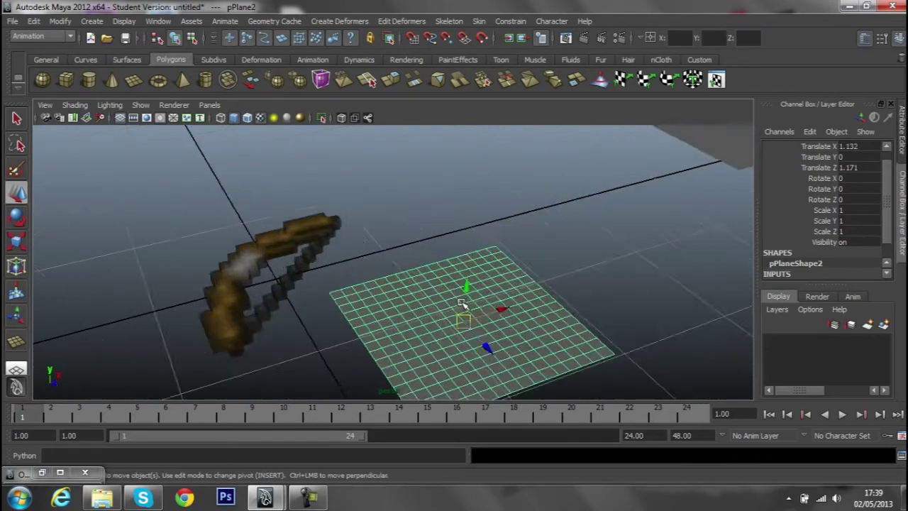
{"action": "left_click_drag", "start_coordinate": [486, 364], "coordinate": [454, 298], "text": "alt"}
Assign a new Lambert material to the plane and map a File texture to its Color
{"action": "right_click_drag", "start_coordinate": [449, 268], "coordinate": [454, 461]}
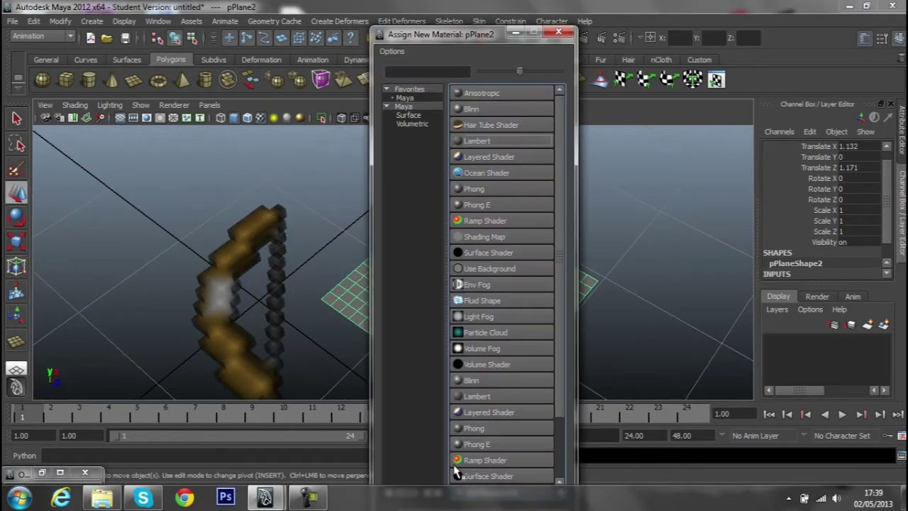
{"action": "left_click", "coordinate": [477, 141]}
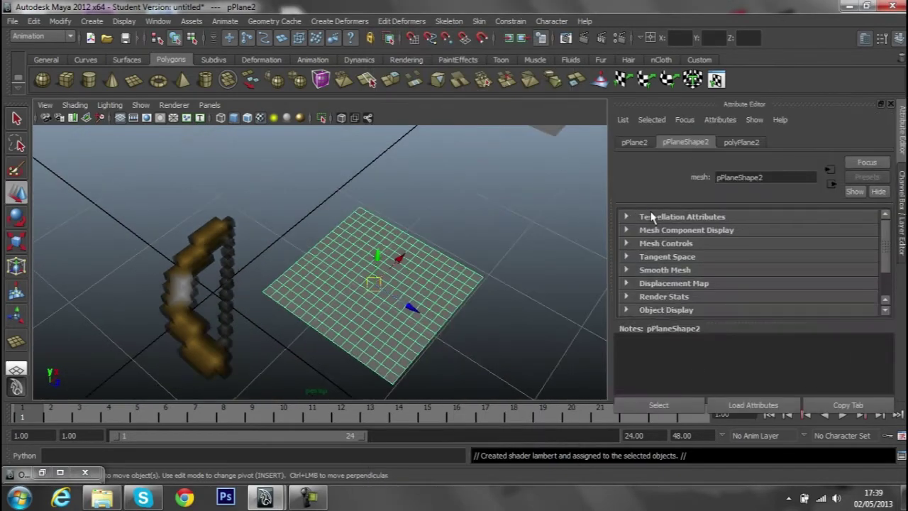
{"action": "right_click_drag", "start_coordinate": [375, 297], "coordinate": [377, 447]}
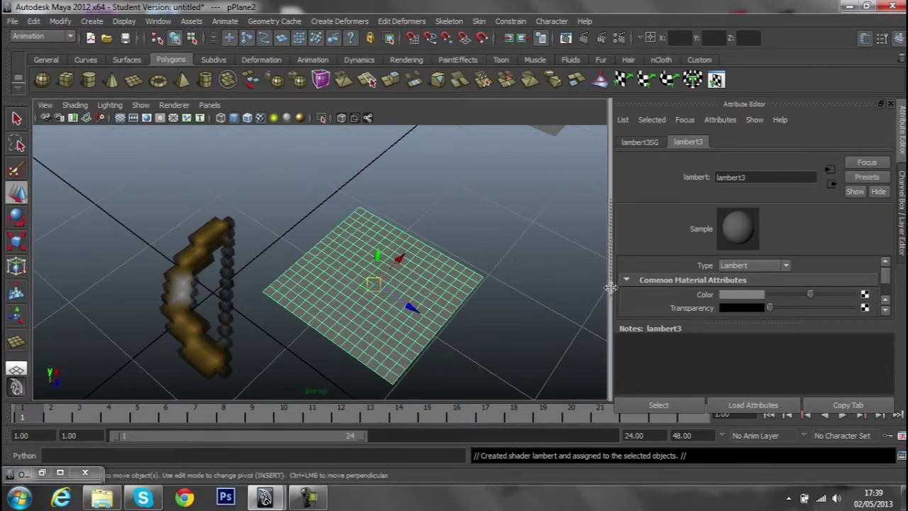
{"action": "left_click", "coordinate": [867, 295]}
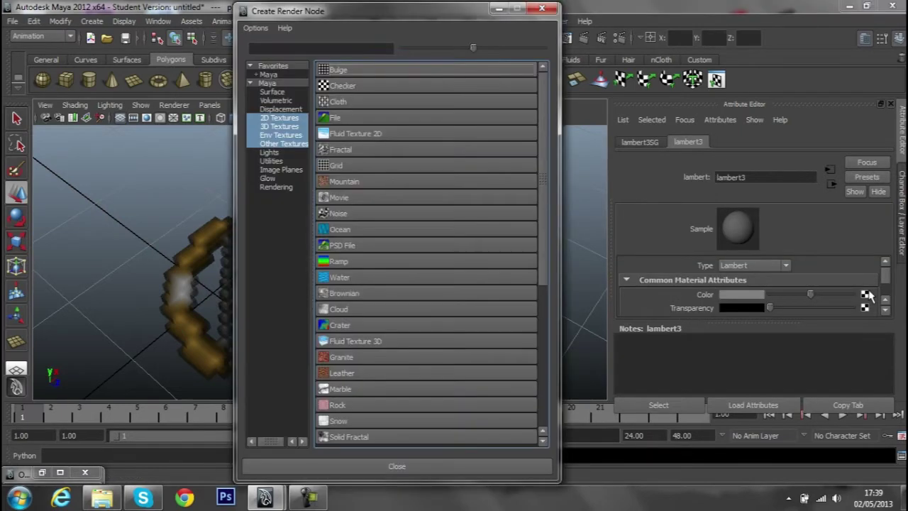
{"action": "left_click", "coordinate": [373, 132]}
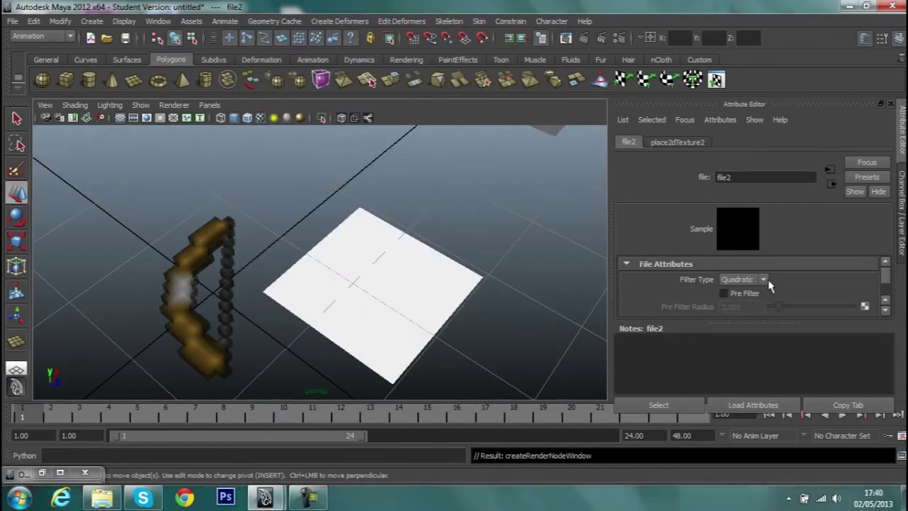
Set the texture's Filter Type to Off and load bow_pull_0.png as its image
{"action": "left_click", "coordinate": [754, 279]}
{"action": "left_click", "coordinate": [742, 291]}
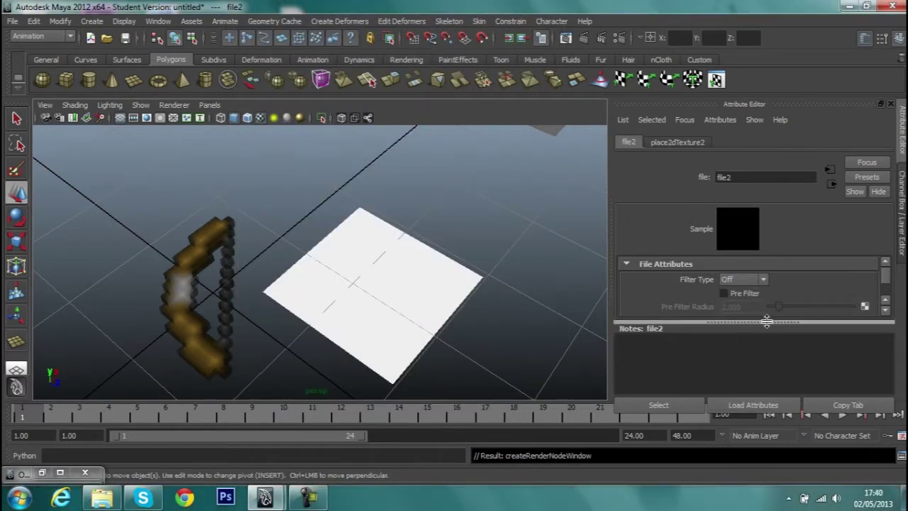
{"action": "left_click_drag", "start_coordinate": [766, 322], "coordinate": [770, 393]}
{"action": "left_click", "coordinate": [866, 331]}
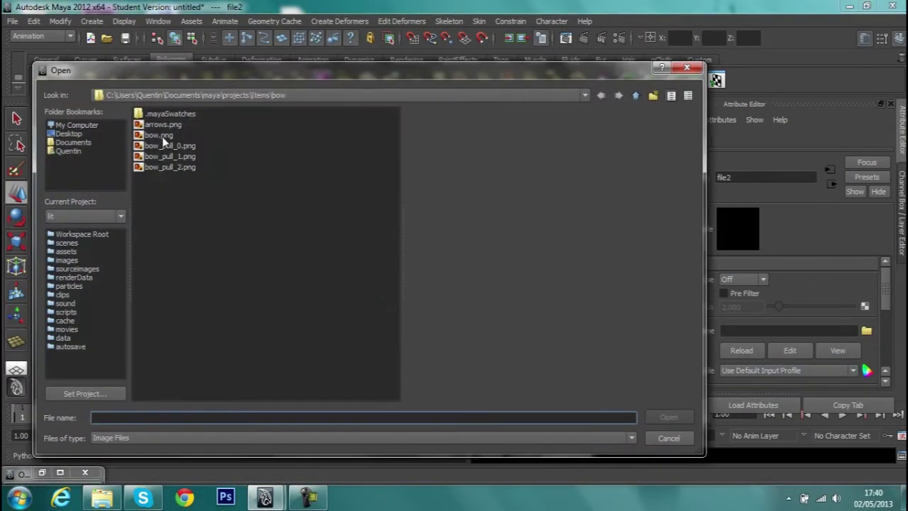
{"action": "left_click", "coordinate": [160, 135]}
{"action": "left_click", "coordinate": [165, 146]}
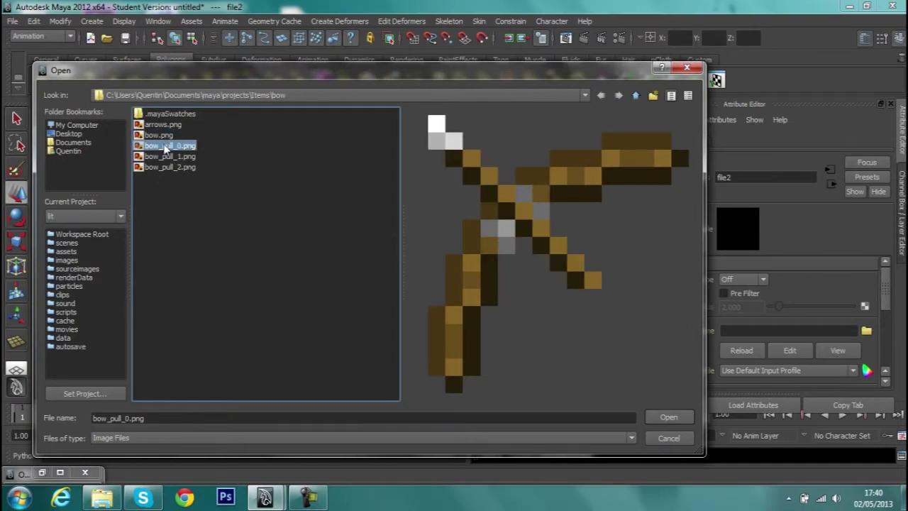
{"action": "left_click", "coordinate": [668, 417]}
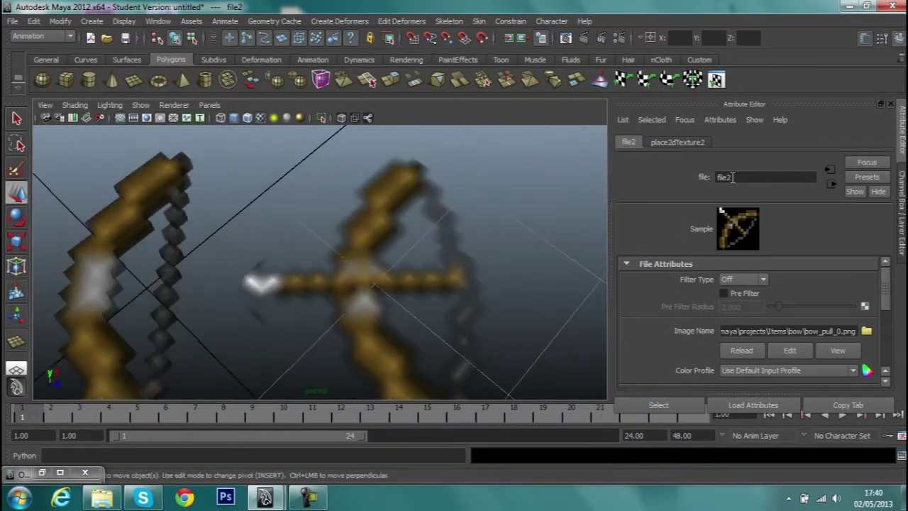
{"action": "left_click", "coordinate": [490, 246]}
Open pPlane2's material attributes and rename lambert3 to Action_1
{"action": "right_click_drag", "start_coordinate": [471, 246], "coordinate": [461, 436]}
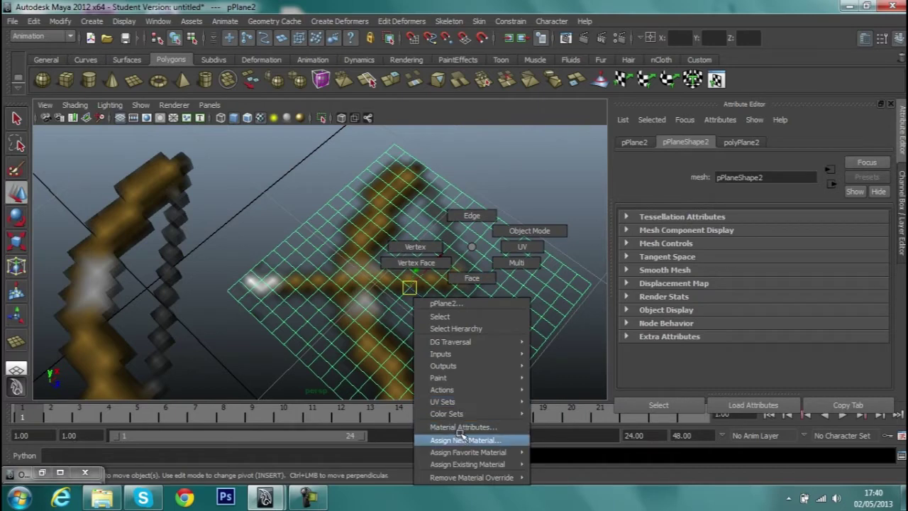
{"action": "left_click", "coordinate": [461, 440]}
{"action": "left_click", "coordinate": [120, 311]}
{"action": "right_click_drag", "start_coordinate": [119, 312], "coordinate": [112, 448]}
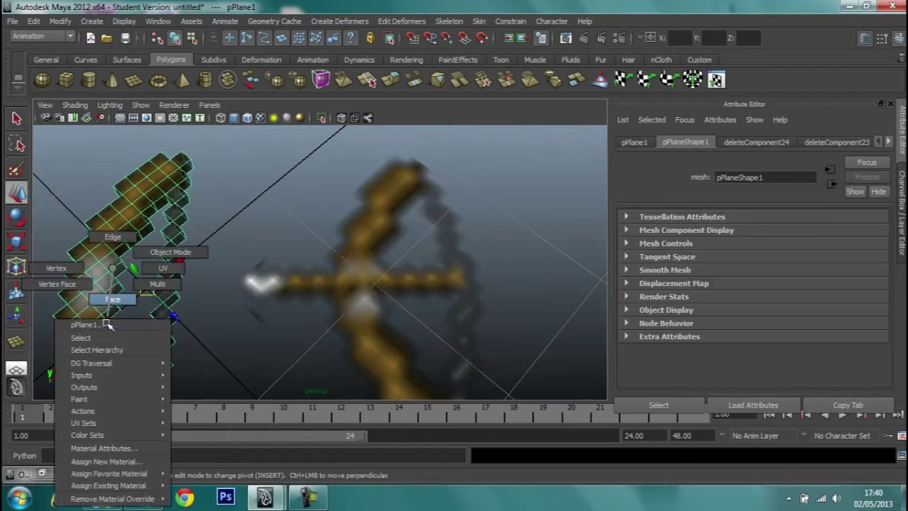
{"action": "left_click", "coordinate": [391, 264]}
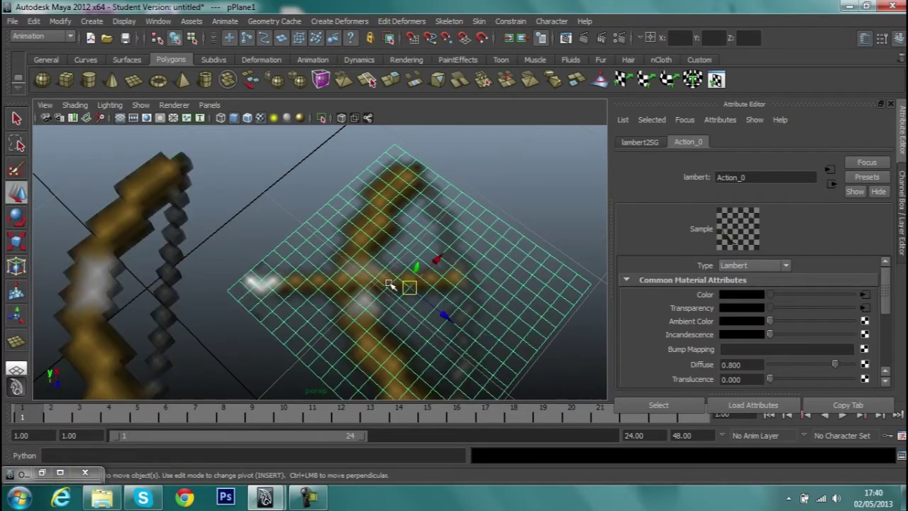
{"action": "right_click_drag", "start_coordinate": [390, 263], "coordinate": [361, 447]}
{"action": "left_click", "coordinate": [360, 445]}
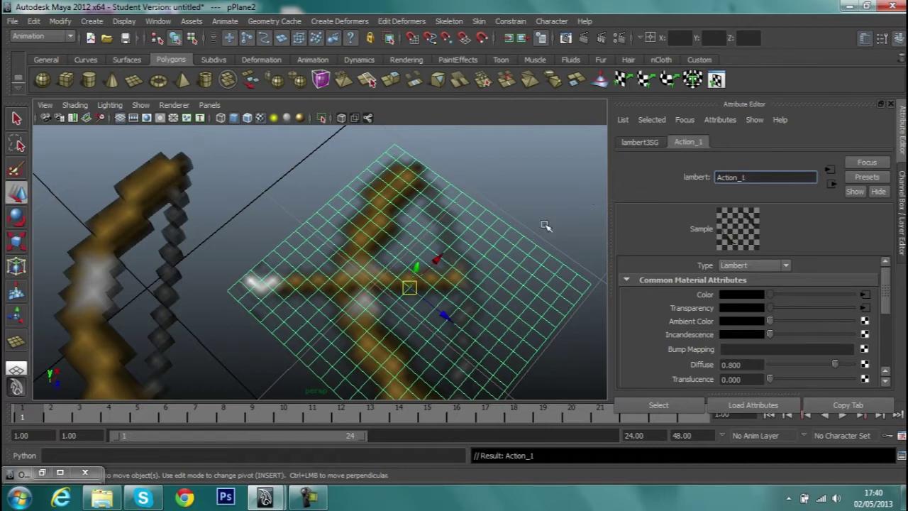
{"action": "left_click", "coordinate": [371, 213]}
{"action": "left_click_drag", "start_coordinate": [371, 213], "coordinate": [379, 243], "text": "alt"}
{"action": "mouse_move", "coordinate": [389, 254]}
{"action": "right_mouse_down", "text": "alt"}
{"action": "mouse_move", "coordinate": [424, 226]}
{"action": "mouse_move", "coordinate": [416, 253]}
{"action": "right_mouse_up", "text": "alt"}
Switch to face paint-selection and enlarge the selection brush for the plane
{"action": "left_click", "coordinate": [16, 168]}
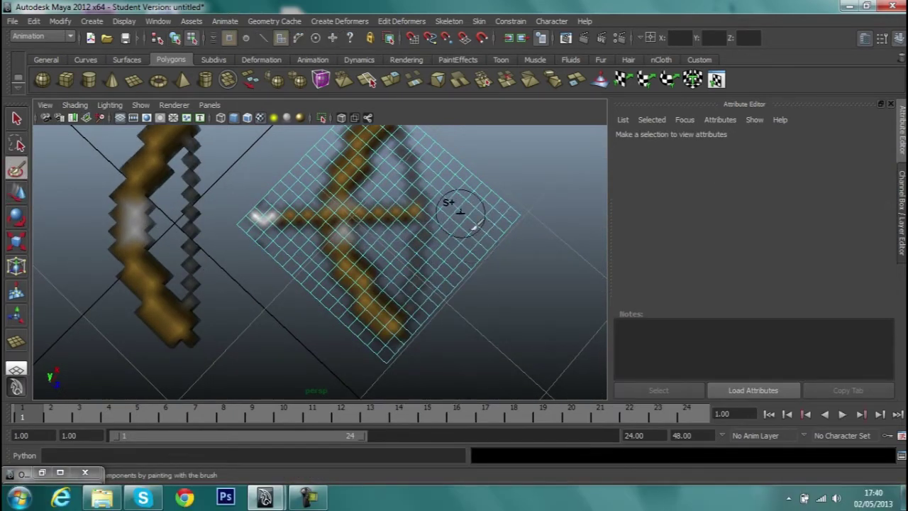
{"action": "left_click_drag", "start_coordinate": [454, 188], "coordinate": [429, 248], "text": "alt"}
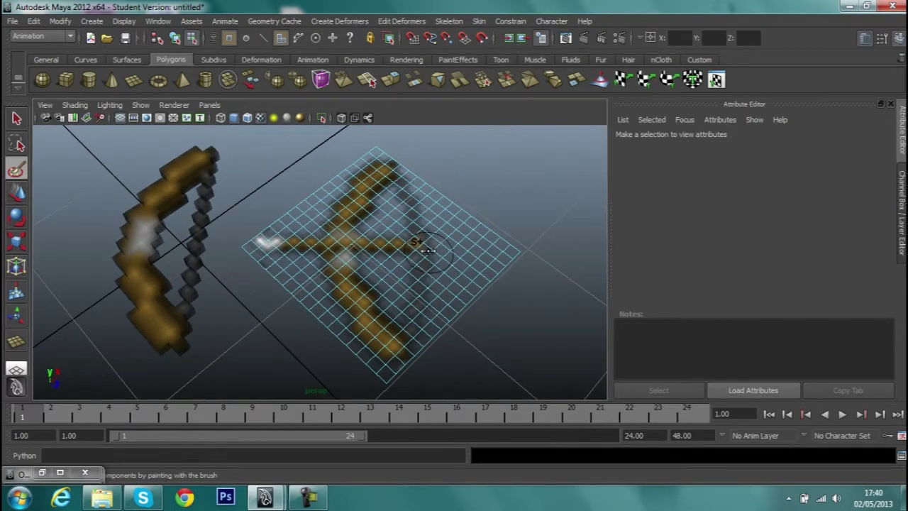
{"action": "left_click_drag", "start_coordinate": [429, 250], "coordinate": [497, 245]}
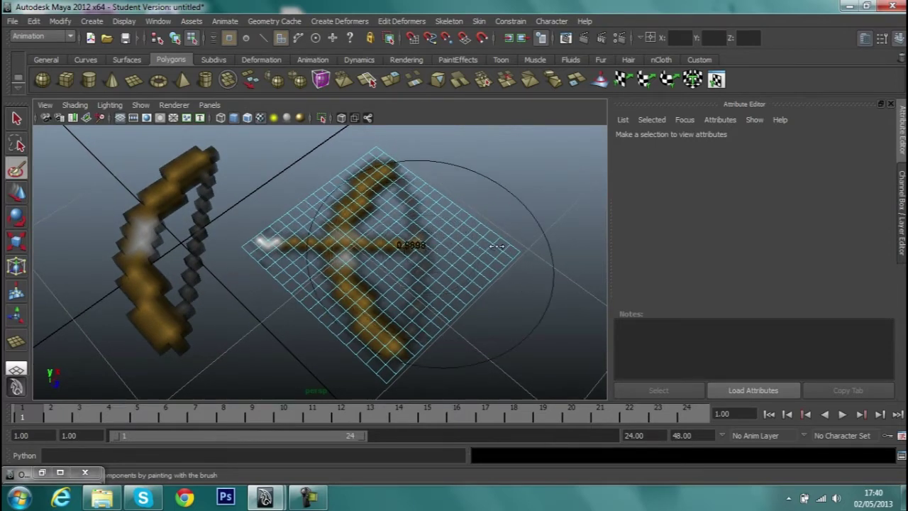
{"action": "left_click", "coordinate": [395, 258]}
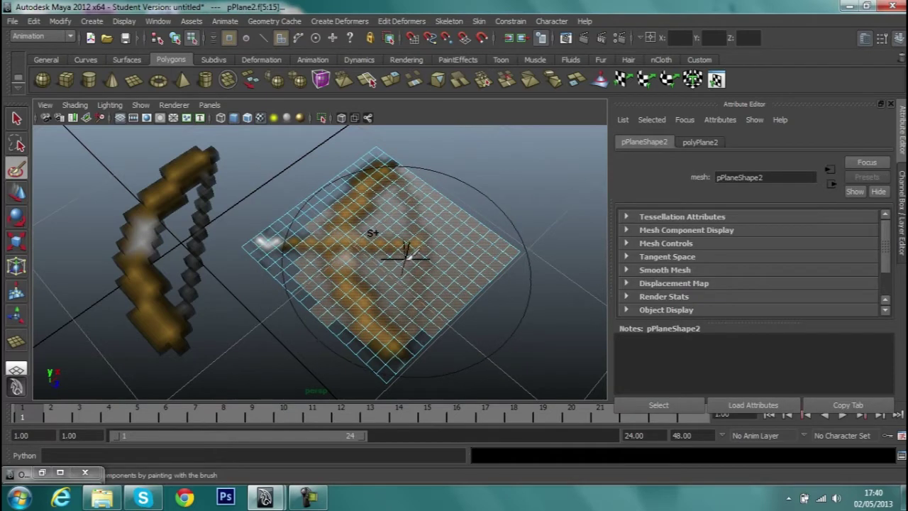
{"action": "key", "text": "ctrl+z"}
{"action": "mouse_move", "coordinate": [407, 255]}
{"action": "left_mouse_down"}
{"action": "mouse_move", "coordinate": [447, 256]}
{"action": "mouse_move", "coordinate": [445, 248]}
{"action": "mouse_move", "coordinate": [472, 262]}
{"action": "mouse_move", "coordinate": [458, 310]}
{"action": "left_mouse_up"}
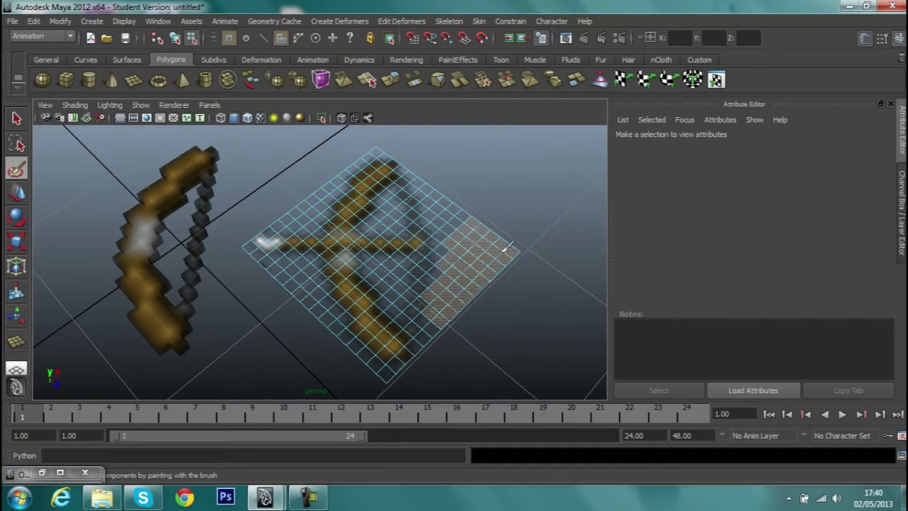
Paint-select the empty faces along the plane's right and lower-right edges
{"action": "left_click_drag", "start_coordinate": [449, 179], "coordinate": [446, 232]}
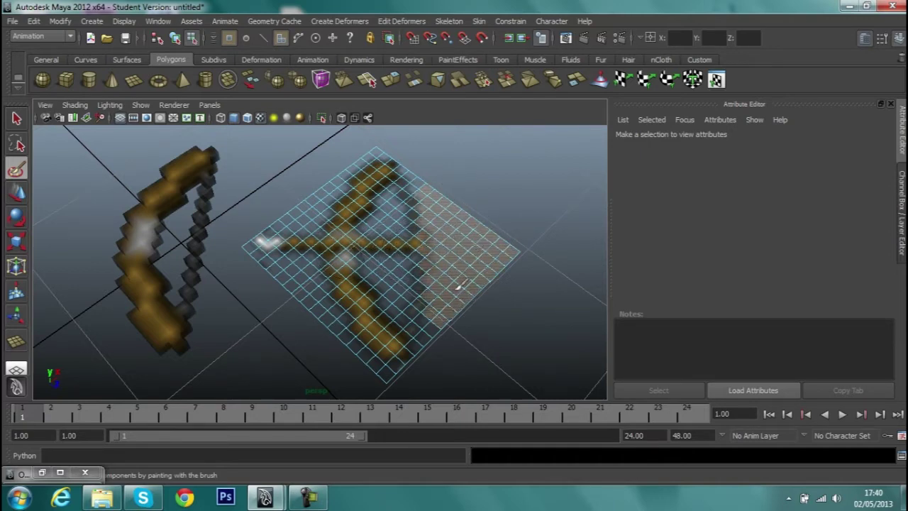
{"action": "scroll", "coordinate": [451, 276], "scroll_direction": "up", "scroll_amount": 5}
{"action": "left_click_drag", "start_coordinate": [448, 265], "coordinate": [461, 249], "text": "alt"}
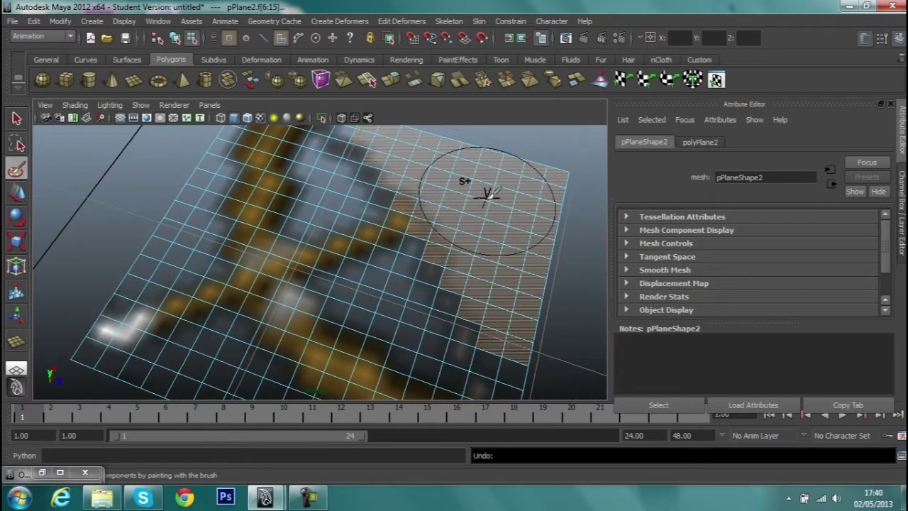
{"action": "left_click", "coordinate": [488, 195]}
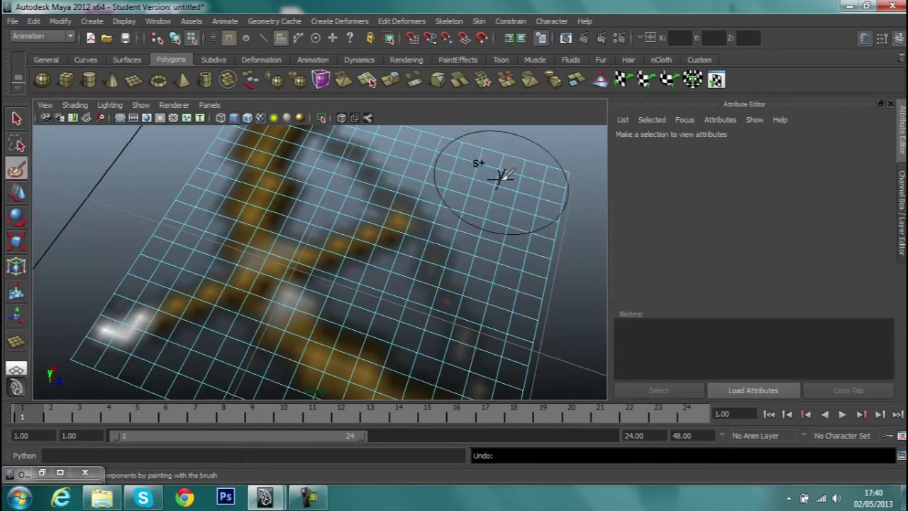
{"action": "mouse_move", "coordinate": [505, 167]}
{"action": "left_mouse_down"}
{"action": "mouse_move", "coordinate": [532, 324]}
{"action": "mouse_move", "coordinate": [525, 361]}
{"action": "mouse_move", "coordinate": [470, 260]}
{"action": "mouse_move", "coordinate": [456, 209]}
{"action": "mouse_move", "coordinate": [421, 173]}
{"action": "mouse_move", "coordinate": [462, 197]}
{"action": "mouse_move", "coordinate": [430, 286]}
{"action": "left_mouse_up"}
{"action": "mouse_move", "coordinate": [466, 333]}
{"action": "left_mouse_down"}
{"action": "mouse_move", "coordinate": [437, 255]}
{"action": "mouse_move", "coordinate": [451, 228]}
{"action": "mouse_move", "coordinate": [395, 209]}
{"action": "left_mouse_up"}
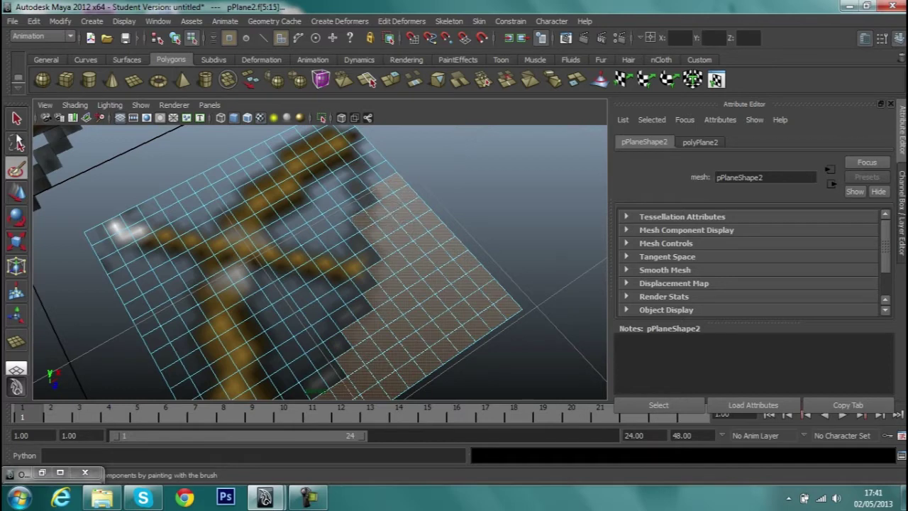
{"action": "key", "text": "q"}
{"action": "mouse_move", "coordinate": [403, 215]}
{"action": "left_mouse_down", "text": "alt"}
{"action": "mouse_move", "coordinate": [395, 263]}
{"action": "mouse_move", "coordinate": [405, 196]}
{"action": "mouse_move", "coordinate": [376, 229]}
{"action": "mouse_move", "coordinate": [399, 125]}
{"action": "left_mouse_up", "text": "alt"}
Select the empty faces beside the bow and inside its curve
{"action": "left_click", "coordinate": [405, 250]}
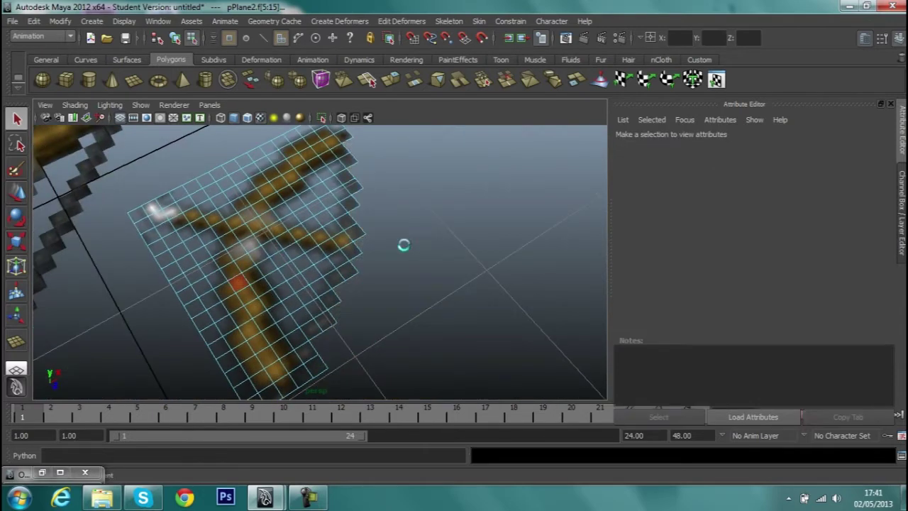
{"action": "mouse_move", "coordinate": [416, 255]}
{"action": "left_mouse_down", "text": "alt"}
{"action": "mouse_move", "coordinate": [452, 227]}
{"action": "mouse_move", "coordinate": [399, 305]}
{"action": "left_mouse_up", "text": "alt"}
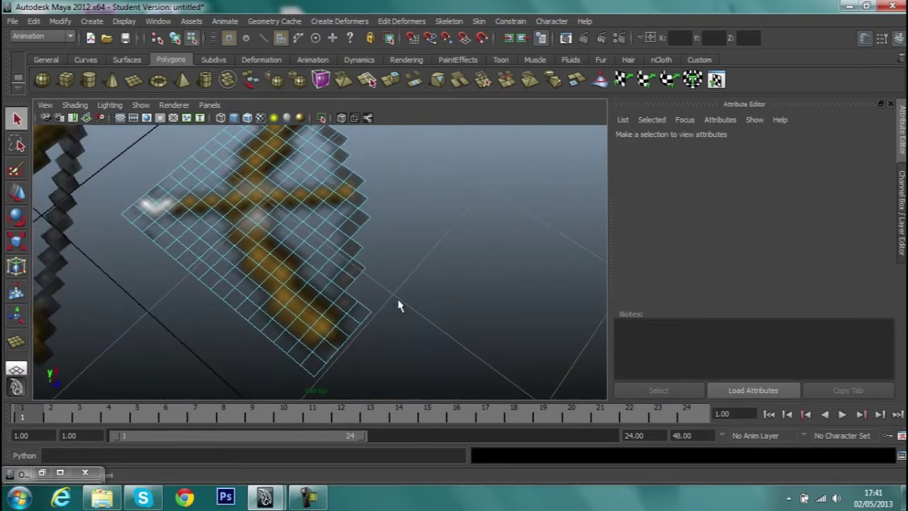
{"action": "left_click", "coordinate": [360, 312]}
{"action": "left_click", "coordinate": [320, 355], "text": "shift"}
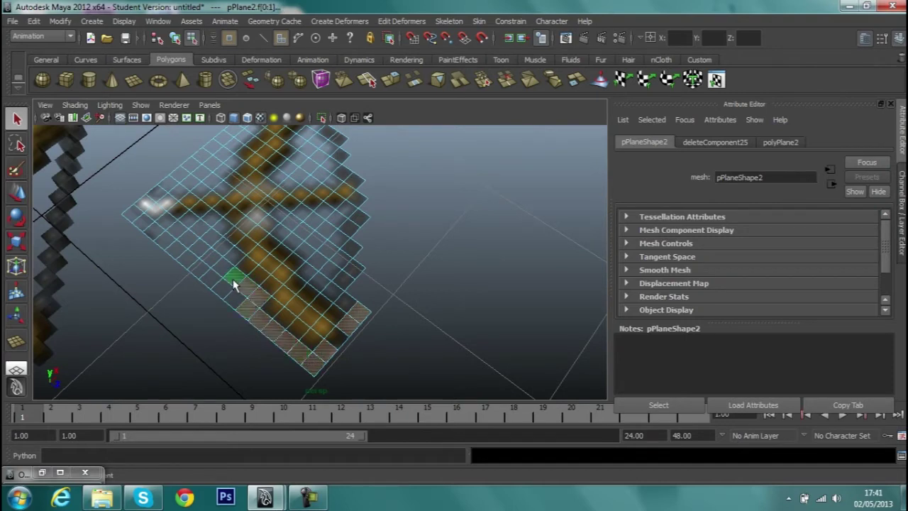
{"action": "left_click", "coordinate": [245, 309]}
{"action": "right_click_drag", "start_coordinate": [245, 308], "coordinate": [301, 259], "text": "alt"}
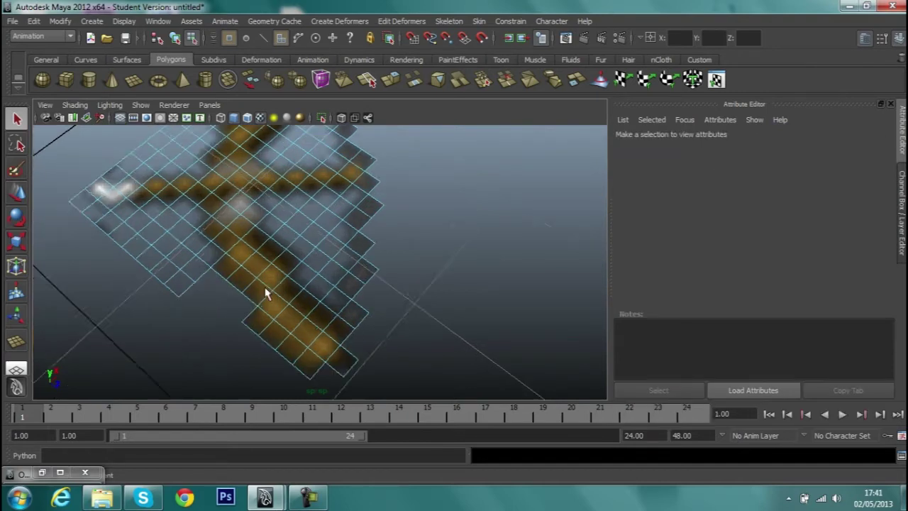
{"action": "left_click", "coordinate": [253, 205]}
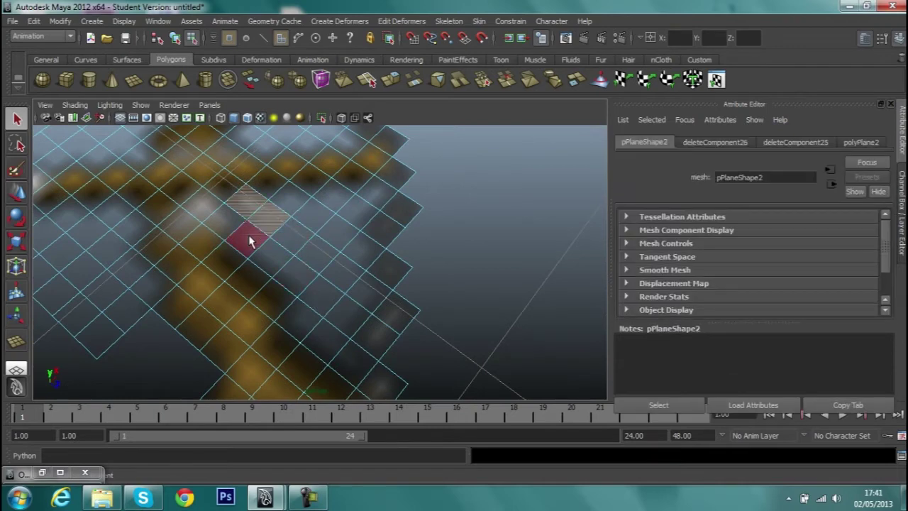
{"action": "left_click", "coordinate": [249, 239], "text": "shift"}
{"action": "left_click", "coordinate": [335, 195], "text": "shift"}
{"action": "left_click", "coordinate": [368, 204], "text": "shift"}
{"action": "left_click", "coordinate": [334, 227], "text": "shift"}
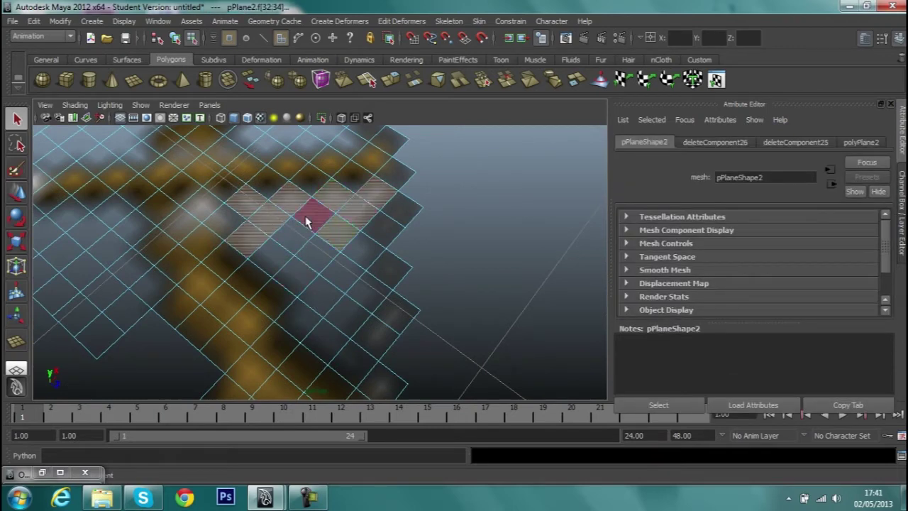
{"action": "left_click", "coordinate": [308, 217], "text": "shift"}
{"action": "left_click", "coordinate": [269, 255], "text": "shift"}
Add the empty faces along the diagonal strip and delete the selection
{"action": "left_click", "coordinate": [341, 269], "text": "shift"}
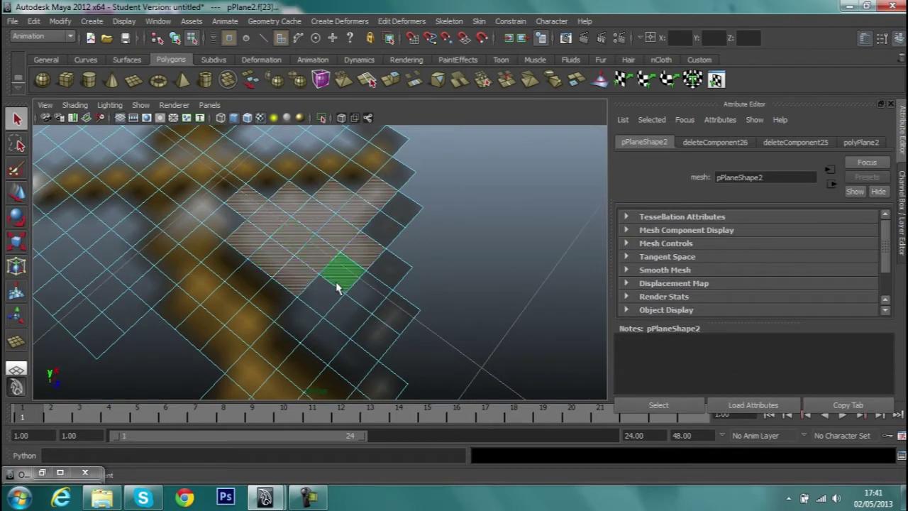
{"action": "left_click", "coordinate": [318, 300], "text": "shift"}
{"action": "left_click", "coordinate": [299, 319], "text": "shift"}
{"action": "left_click", "coordinate": [342, 344], "text": "shift"}
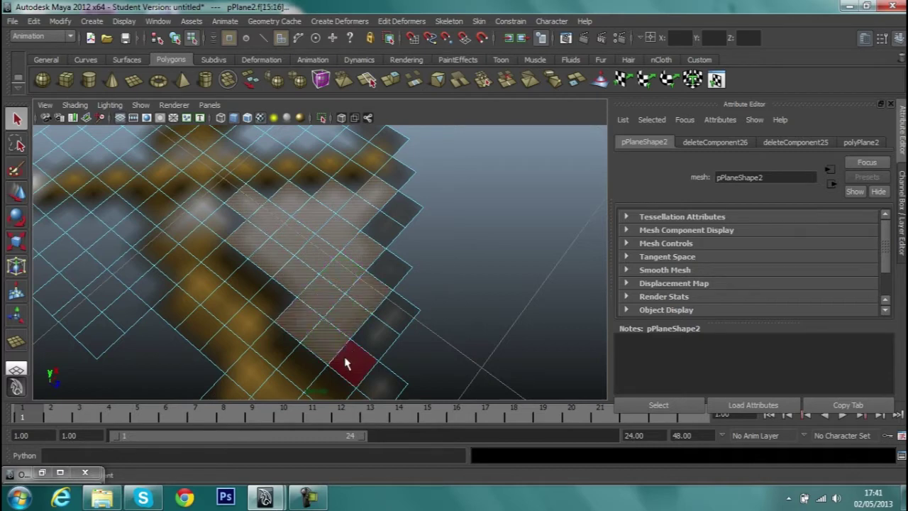
{"action": "left_click", "coordinate": [353, 364], "text": "shift"}
{"action": "scroll", "coordinate": [358, 334], "scroll_direction": "down", "scroll_amount": 2}
{"action": "scroll", "coordinate": [383, 312], "scroll_direction": "down", "scroll_amount": 3}
{"action": "key", "text": "Delete"}
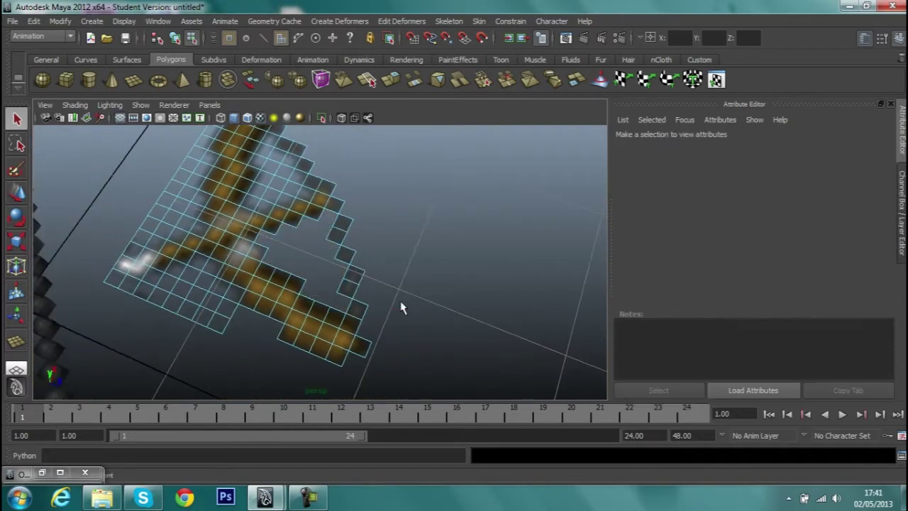
Delete the empty faces beside the bowstring and the row below them
{"action": "mouse_move", "coordinate": [305, 288]}
{"action": "left_mouse_down", "text": "alt"}
{"action": "mouse_move", "coordinate": [331, 265]}
{"action": "mouse_move", "coordinate": [431, 263]}
{"action": "mouse_move", "coordinate": [377, 231]}
{"action": "mouse_move", "coordinate": [377, 208]}
{"action": "mouse_move", "coordinate": [259, 264]}
{"action": "mouse_move", "coordinate": [292, 245]}
{"action": "mouse_move", "coordinate": [269, 240]}
{"action": "left_mouse_up", "text": "alt"}
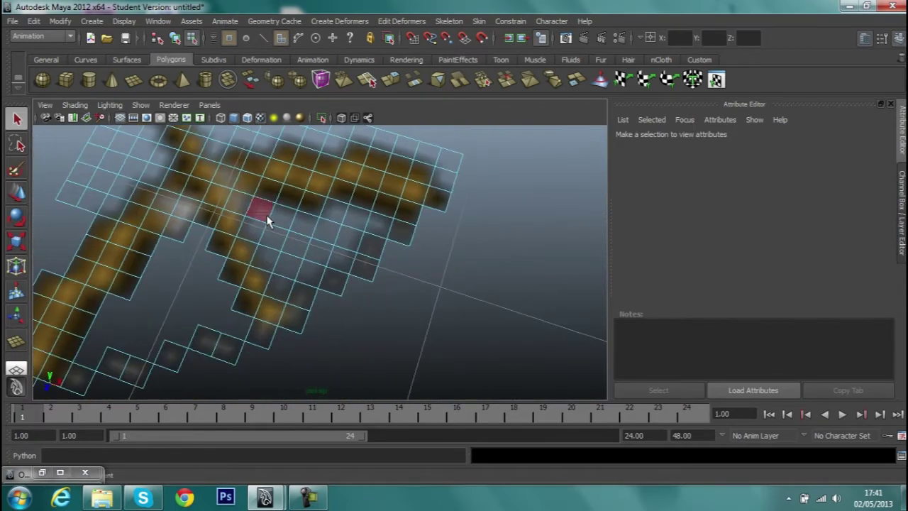
{"action": "left_click", "coordinate": [268, 221]}
{"action": "left_click", "coordinate": [312, 227], "text": "shift"}
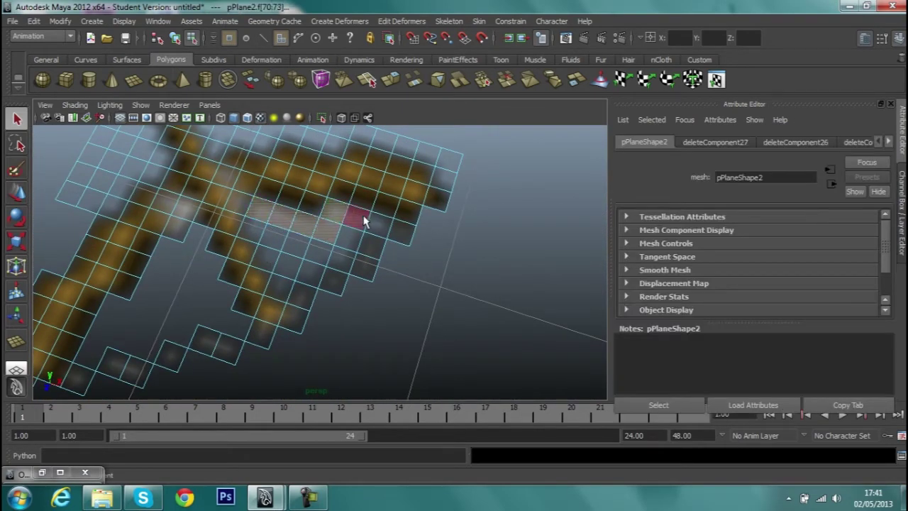
{"action": "left_click", "coordinate": [358, 219], "text": "shift"}
{"action": "left_click", "coordinate": [380, 227], "text": "shift"}
{"action": "left_click", "coordinate": [320, 255], "text": "shift"}
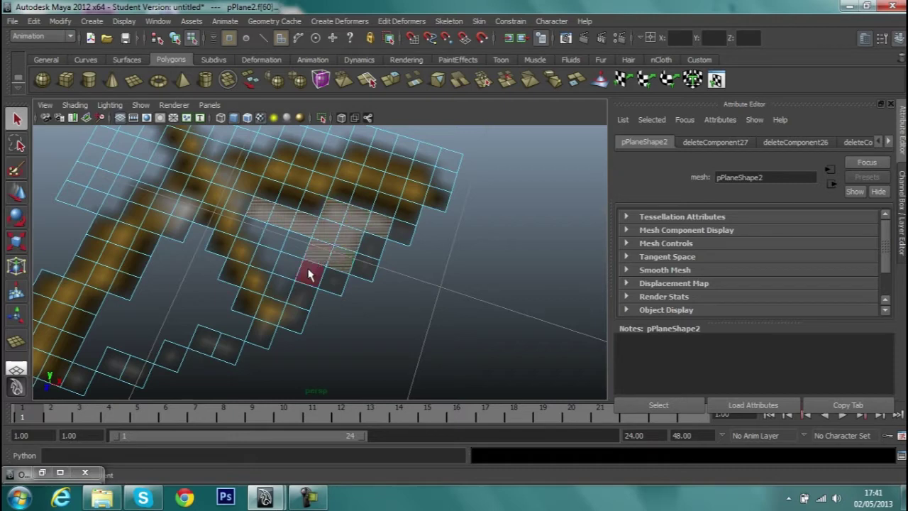
{"action": "left_click", "coordinate": [309, 273], "text": "shift"}
{"action": "left_click", "coordinate": [284, 284], "text": "shift"}
{"action": "left_click", "coordinate": [284, 248], "text": "shift"}
{"action": "left_click", "coordinate": [259, 266], "text": "shift"}
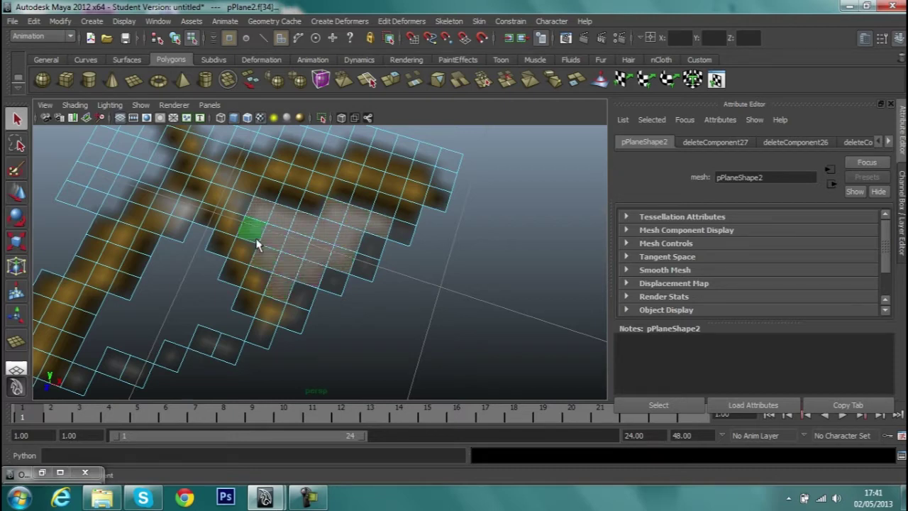
{"action": "key", "text": "Delete"}
Delete a strip of empty faces and the upper-right column of empty faces
{"action": "left_click_drag", "start_coordinate": [386, 297], "coordinate": [385, 292], "text": "alt"}
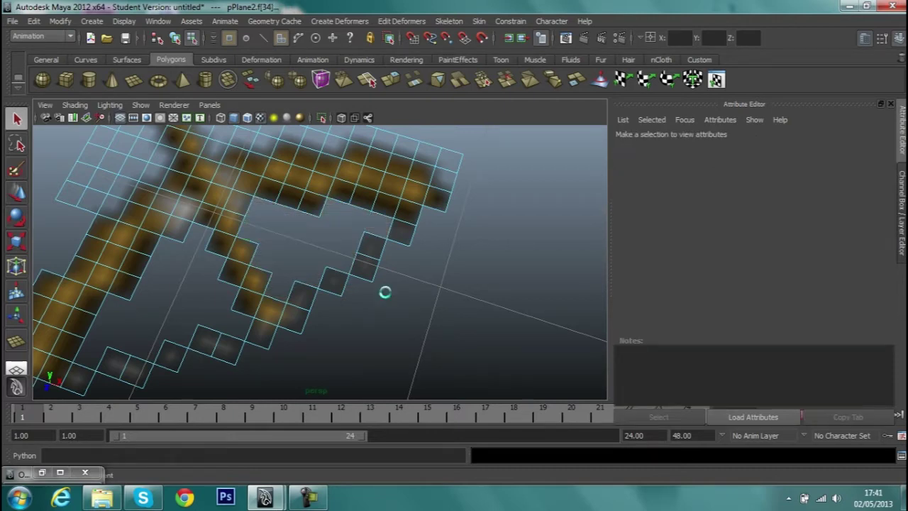
{"action": "right_click_drag", "start_coordinate": [385, 292], "coordinate": [520, 203], "text": "alt"}
{"action": "left_click_drag", "start_coordinate": [521, 202], "coordinate": [330, 203], "text": "alt"}
{"action": "scroll", "coordinate": [330, 203], "scroll_direction": "up", "scroll_amount": 5}
{"action": "middle_click_drag", "start_coordinate": [330, 202], "coordinate": [342, 204], "text": "alt"}
{"action": "mouse_move", "coordinate": [341, 205]}
{"action": "left_mouse_down", "text": "alt"}
{"action": "mouse_move", "coordinate": [324, 254]}
{"action": "mouse_move", "coordinate": [357, 272]}
{"action": "left_mouse_up", "text": "alt"}
{"action": "mouse_move", "coordinate": [341, 344]}
{"action": "left_mouse_down"}
{"action": "mouse_move", "coordinate": [364, 360]}
{"action": "mouse_move", "coordinate": [440, 231]}
{"action": "mouse_move", "coordinate": [416, 270]}
{"action": "mouse_move", "coordinate": [408, 237]}
{"action": "mouse_move", "coordinate": [348, 312]}
{"action": "mouse_move", "coordinate": [367, 308]}
{"action": "left_mouse_up"}
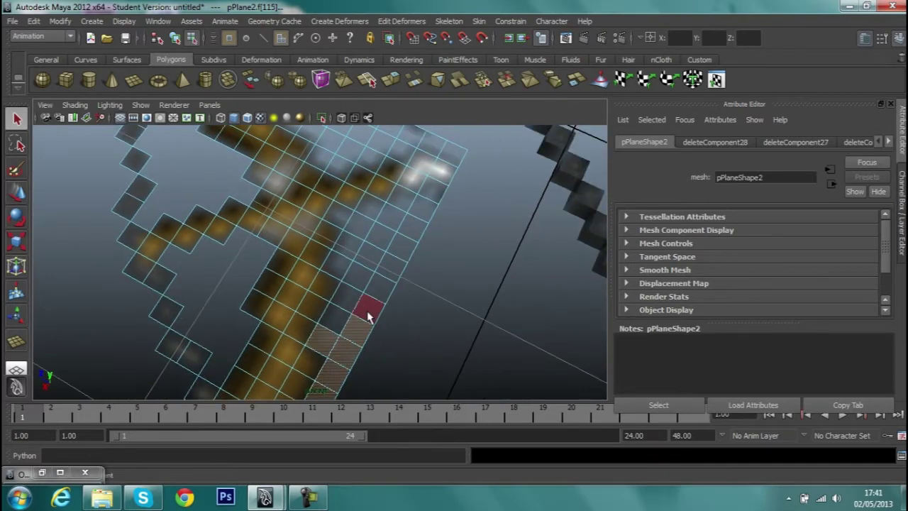
{"action": "mouse_move", "coordinate": [404, 248]}
{"action": "left_mouse_down"}
{"action": "mouse_move", "coordinate": [421, 202]}
{"action": "mouse_move", "coordinate": [403, 197]}
{"action": "mouse_move", "coordinate": [354, 229]}
{"action": "mouse_move", "coordinate": [348, 306]}
{"action": "left_mouse_up"}
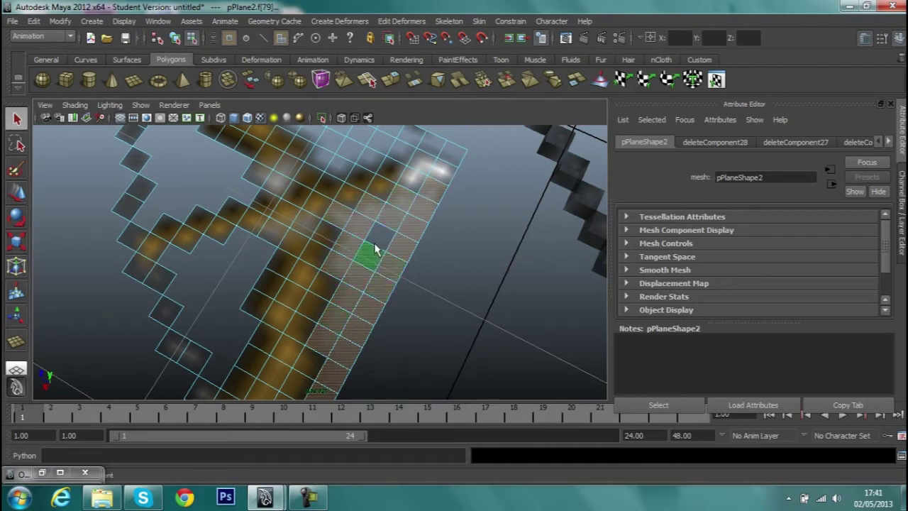
{"action": "scroll", "coordinate": [395, 278], "scroll_direction": "down", "scroll_amount": 5}
{"action": "key", "text": "Delete"}
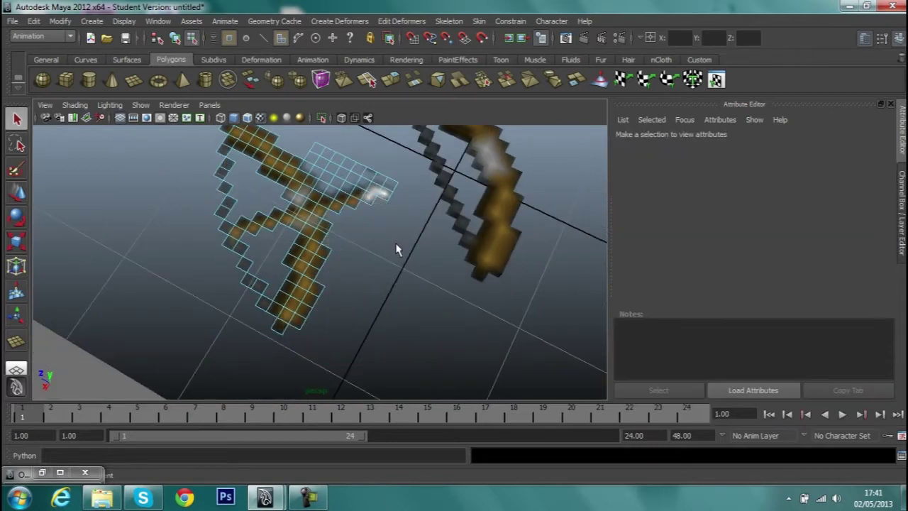
Delete the remaining empty faces along the plane's top row
{"action": "scroll", "coordinate": [345, 365], "scroll_direction": "up", "scroll_amount": 5}
{"action": "scroll", "coordinate": [300, 389], "scroll_direction": "up", "scroll_amount": 3}
{"action": "mouse_move", "coordinate": [300, 390]}
{"action": "left_mouse_down", "text": "alt"}
{"action": "mouse_move", "coordinate": [415, 326]}
{"action": "mouse_move", "coordinate": [363, 251]}
{"action": "mouse_move", "coordinate": [335, 248]}
{"action": "left_mouse_up", "text": "alt"}
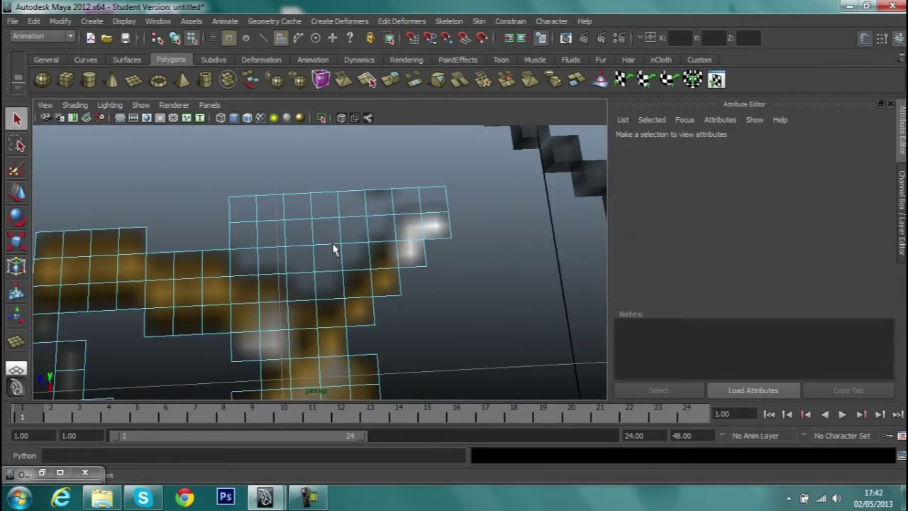
{"action": "left_click", "coordinate": [447, 209]}
{"action": "key", "text": "Delete"}
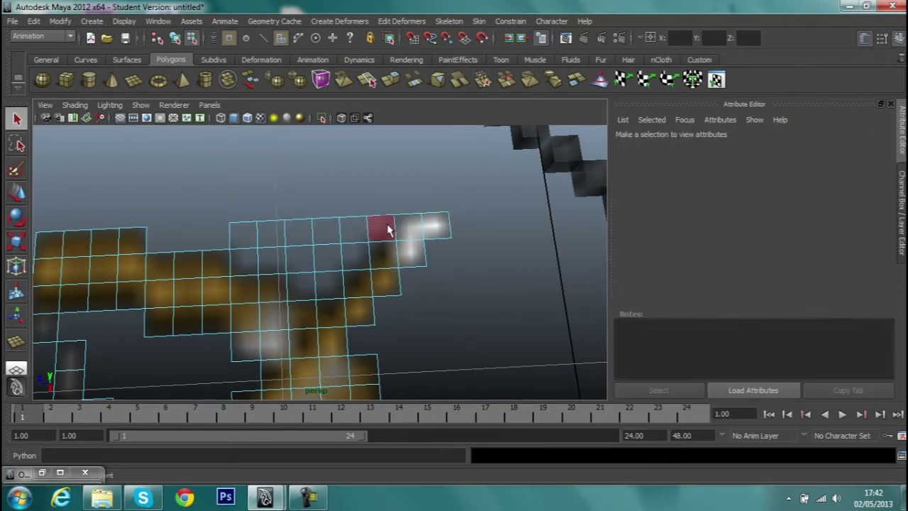
{"action": "mouse_move", "coordinate": [387, 229]}
{"action": "left_mouse_down"}
{"action": "mouse_move", "coordinate": [249, 236]}
{"action": "mouse_move", "coordinate": [256, 264]}
{"action": "left_mouse_up"}
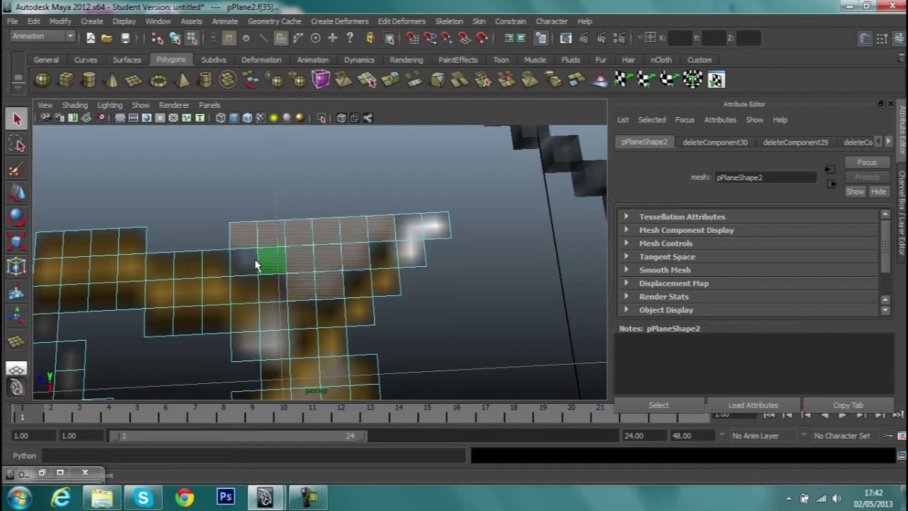
{"action": "key", "text": "Delete"}
{"action": "right_click_drag", "start_coordinate": [348, 268], "coordinate": [331, 447]}
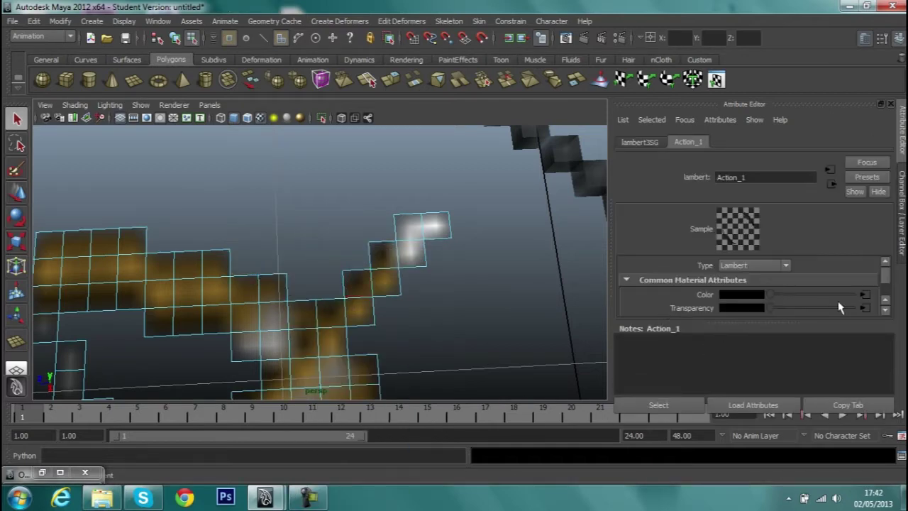
Check the bow texture's file settings and return pPlane2 to Object Mode
{"action": "left_click", "coordinate": [863, 295]}
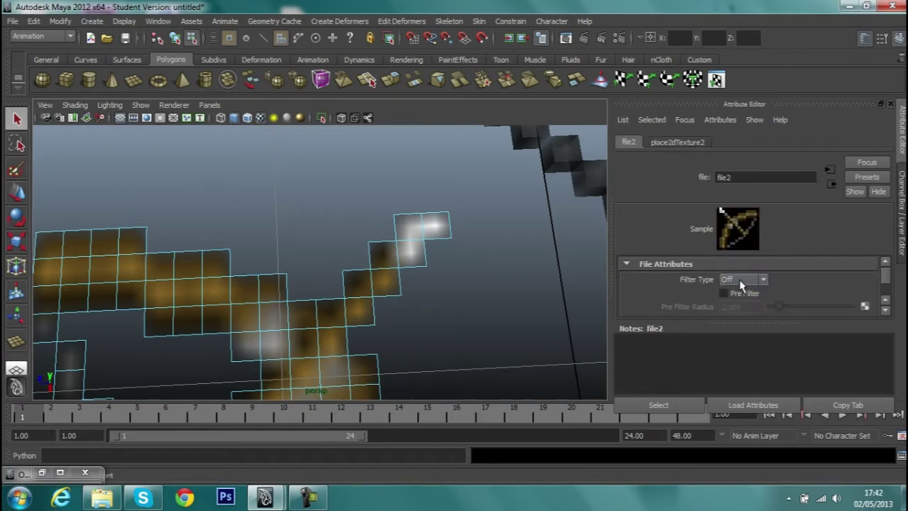
{"action": "scroll", "coordinate": [436, 271], "scroll_direction": "down", "scroll_amount": 5}
{"action": "left_click_drag", "start_coordinate": [454, 294], "coordinate": [450, 290], "text": "alt"}
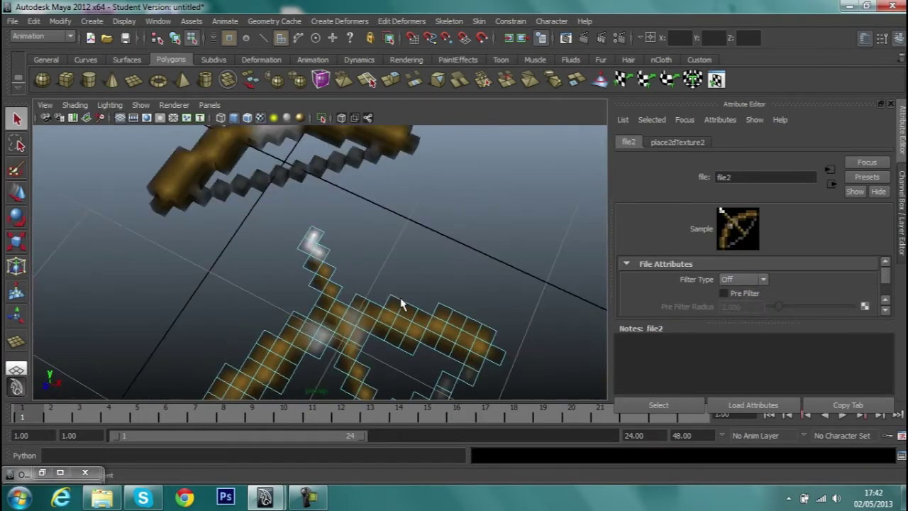
{"action": "mouse_move", "coordinate": [351, 269]}
{"action": "right_mouse_down"}
{"action": "mouse_move", "coordinate": [352, 295]}
{"action": "mouse_move", "coordinate": [399, 260]}
{"action": "right_mouse_up"}
{"action": "mouse_move", "coordinate": [400, 260]}
{"action": "left_mouse_down", "text": "alt"}
{"action": "mouse_move", "coordinate": [379, 284]}
{"action": "mouse_move", "coordinate": [419, 286]}
{"action": "mouse_move", "coordinate": [410, 293]}
{"action": "mouse_move", "coordinate": [392, 237]}
{"action": "left_mouse_up", "text": "alt"}
{"action": "scroll", "coordinate": [403, 286], "scroll_direction": "down", "scroll_amount": 3}
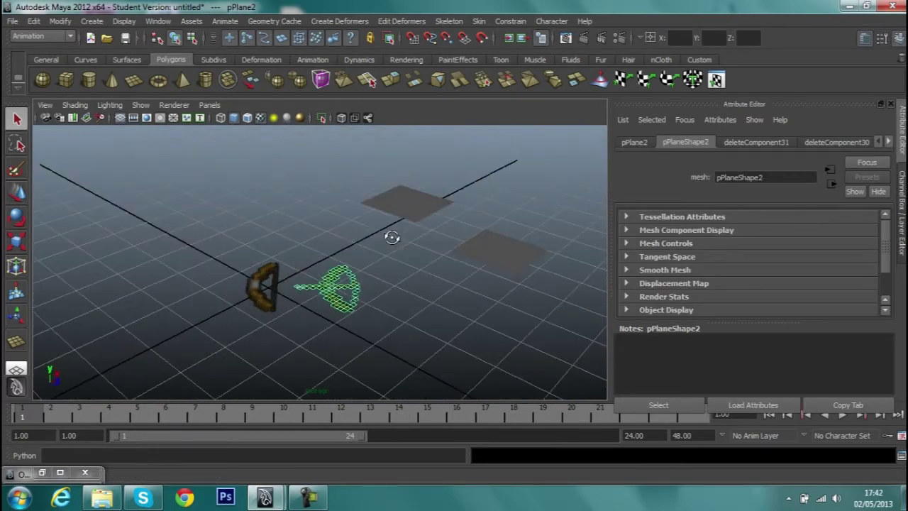
{"action": "scroll", "coordinate": [379, 285], "scroll_direction": "up", "scroll_amount": 5}
Extrude all of pPlane2's faces to a thickness of 0.1, then return to Object Mode
{"action": "mouse_move", "coordinate": [375, 294]}
{"action": "left_mouse_down", "text": "alt"}
{"action": "mouse_move", "coordinate": [331, 158]}
{"action": "mouse_move", "coordinate": [324, 220]}
{"action": "mouse_move", "coordinate": [339, 192]}
{"action": "mouse_move", "coordinate": [317, 201]}
{"action": "left_mouse_up", "text": "alt"}
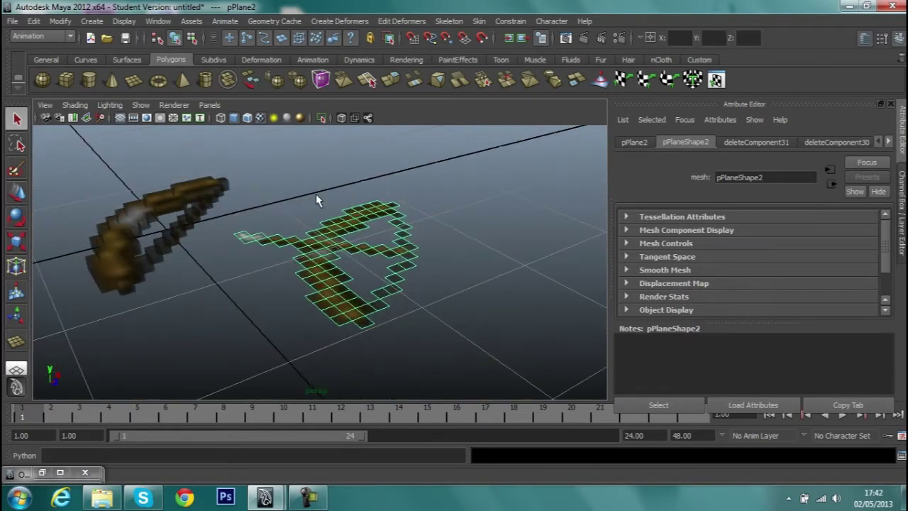
{"action": "right_click_drag", "start_coordinate": [322, 227], "coordinate": [339, 284]}
{"action": "left_click_drag", "start_coordinate": [442, 310], "coordinate": [499, 348]}
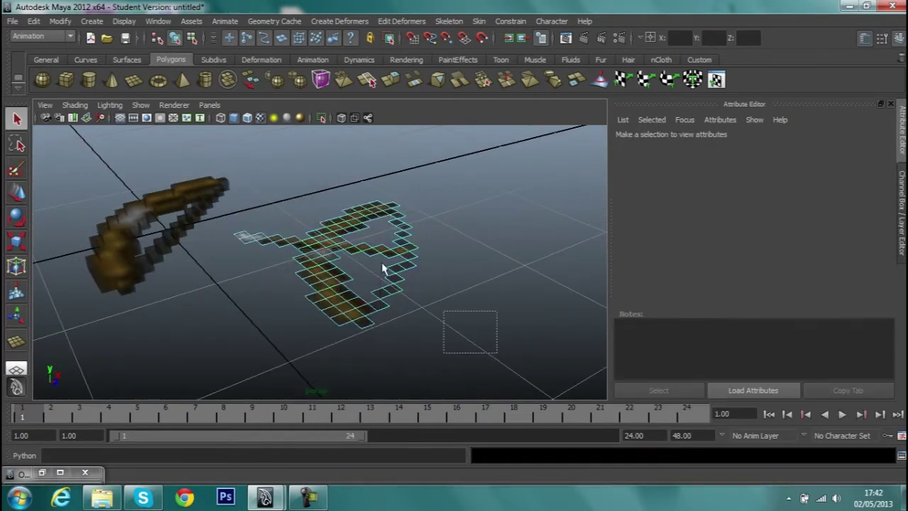
{"action": "left_click", "coordinate": [320, 260]}
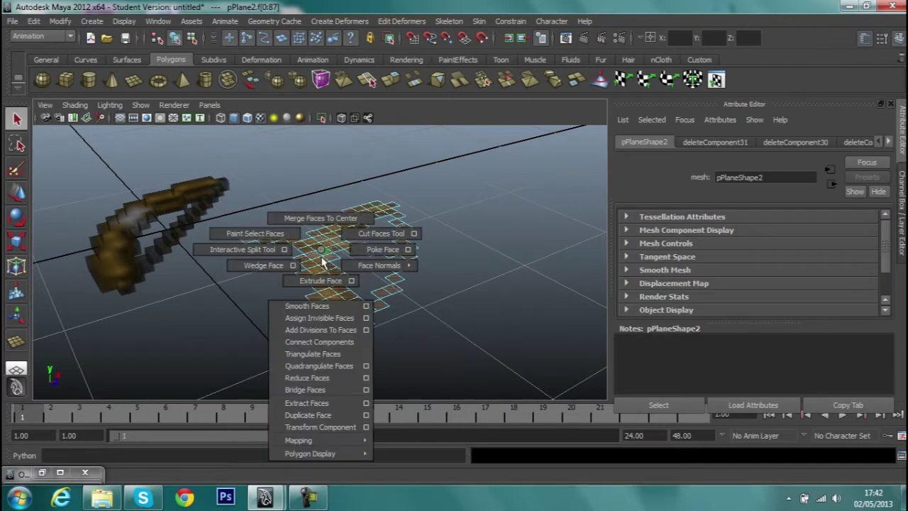
{"action": "right_click_drag", "start_coordinate": [321, 255], "coordinate": [376, 234], "text": "shift"}
{"action": "key", "text": "ctrl+a"}
{"action": "scroll", "coordinate": [826, 244], "scroll_direction": "down", "scroll_amount": 2}
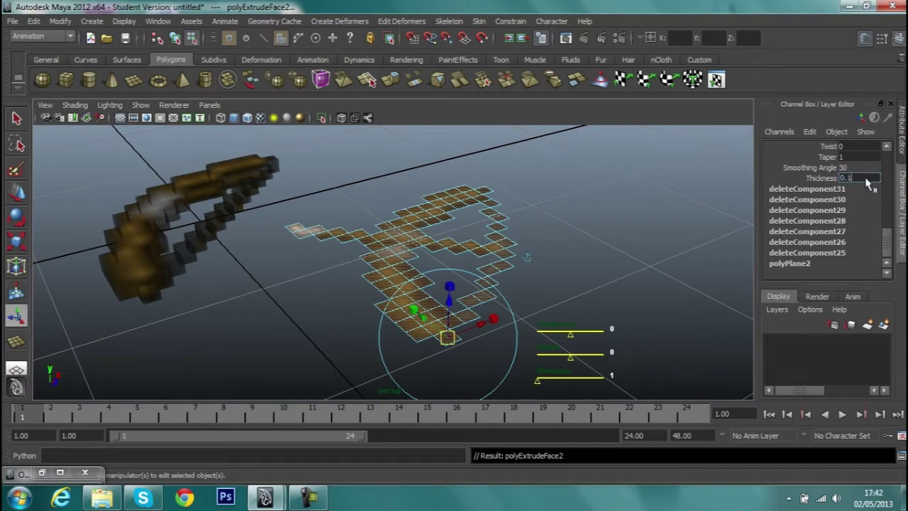
{"action": "key", "text": "Return"}
{"action": "mouse_move", "coordinate": [552, 187]}
{"action": "left_mouse_down", "text": "alt"}
{"action": "mouse_move", "coordinate": [493, 229]}
{"action": "mouse_move", "coordinate": [47, 146]}
{"action": "left_mouse_up", "text": "alt"}
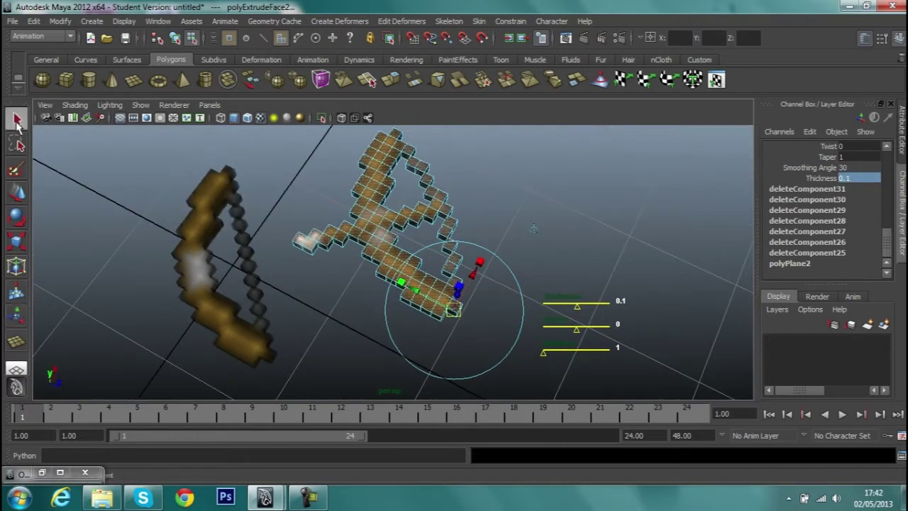
{"action": "right_click_drag", "start_coordinate": [324, 213], "coordinate": [385, 194]}
{"action": "scroll", "coordinate": [492, 209], "scroll_direction": "down", "scroll_amount": 5}
Move pPlane3 down beside the two bows
{"action": "left_click_drag", "start_coordinate": [436, 261], "coordinate": [420, 200], "text": "alt"}
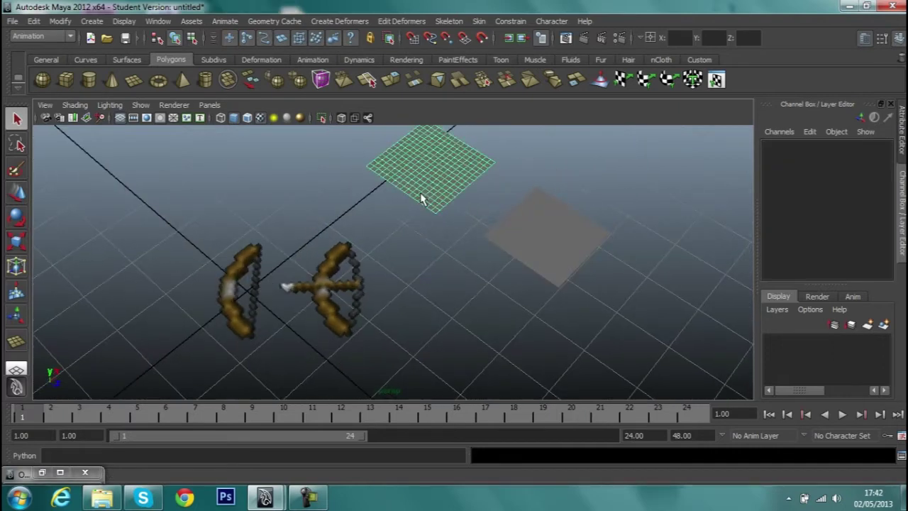
{"action": "left_click", "coordinate": [421, 199]}
{"action": "key", "text": "w"}
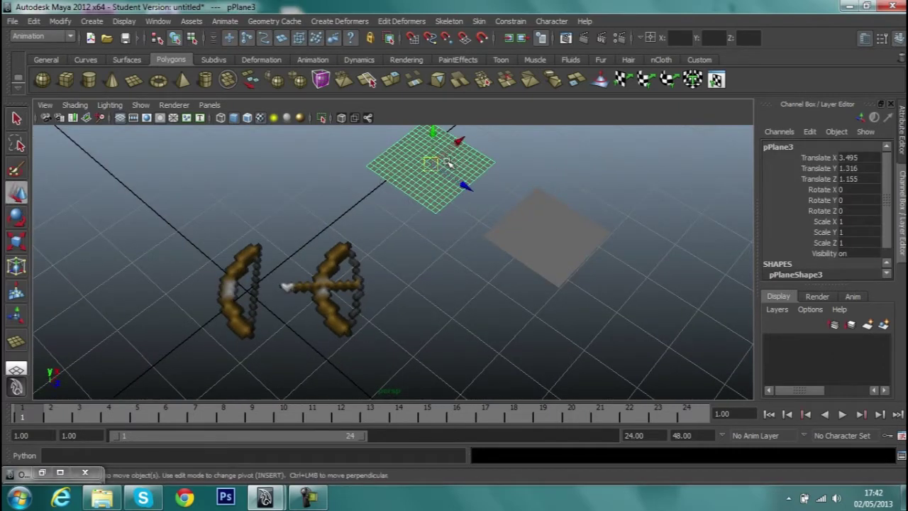
{"action": "left_click_drag", "start_coordinate": [429, 169], "coordinate": [416, 284]}
{"action": "scroll", "coordinate": [480, 290], "scroll_direction": "up", "scroll_amount": 3}
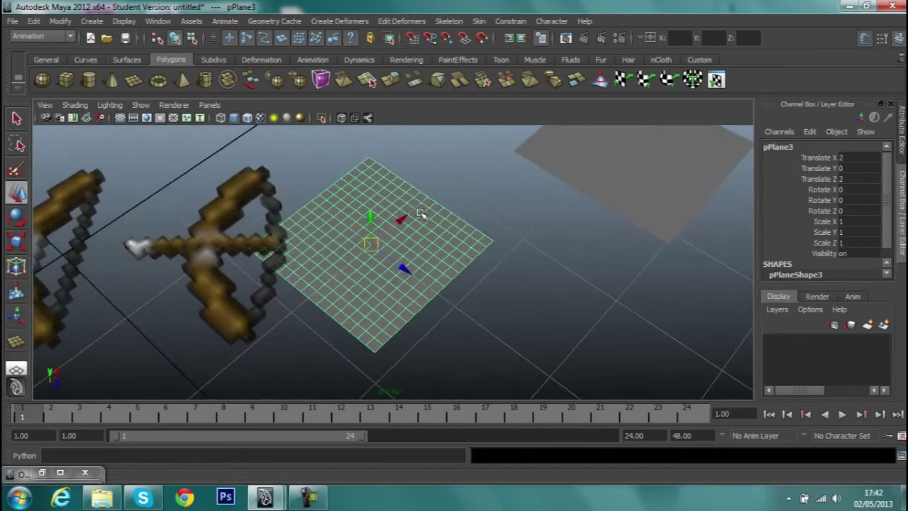
{"action": "scroll", "coordinate": [428, 247], "scroll_direction": "down", "scroll_amount": 1}
{"action": "scroll", "coordinate": [395, 246], "scroll_direction": "up", "scroll_amount": 2}
{"action": "left_click_drag", "start_coordinate": [367, 239], "coordinate": [397, 239]}
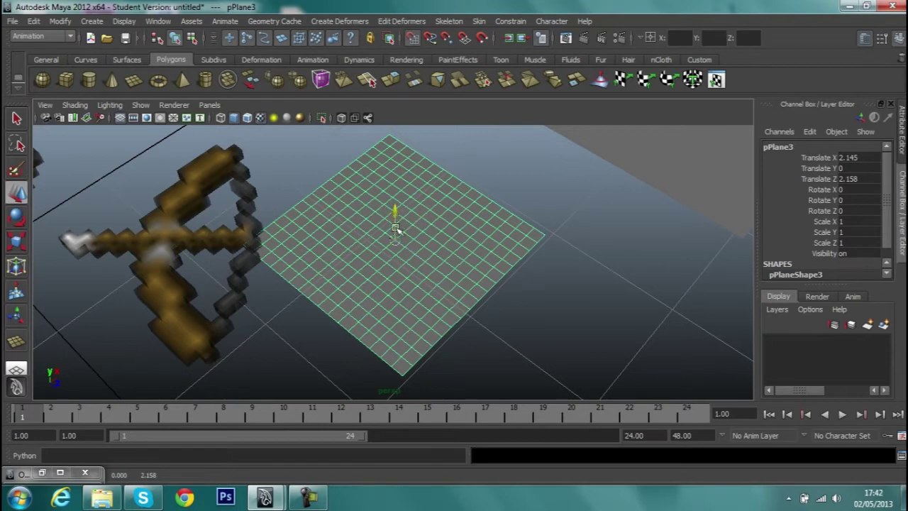
{"action": "scroll", "coordinate": [399, 255], "scroll_direction": "up", "scroll_amount": 2}
{"action": "scroll", "coordinate": [400, 256], "scroll_direction": "up", "scroll_amount": 1}
Assign a new Lambert material to pPlane3
{"action": "right_click_drag", "start_coordinate": [403, 243], "coordinate": [408, 443]}
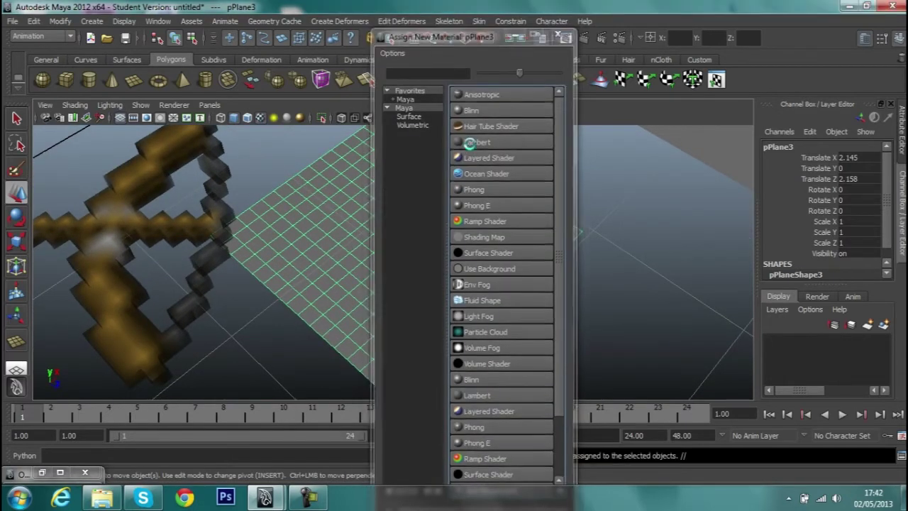
{"action": "left_click", "coordinate": [475, 142]}
{"action": "right_click_drag", "start_coordinate": [343, 240], "coordinate": [348, 417]}
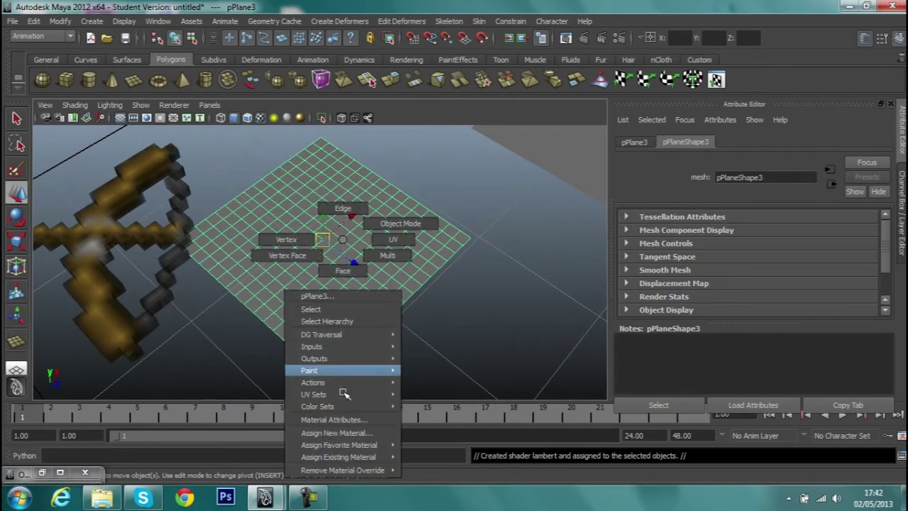
{"action": "left_click", "coordinate": [744, 296]}
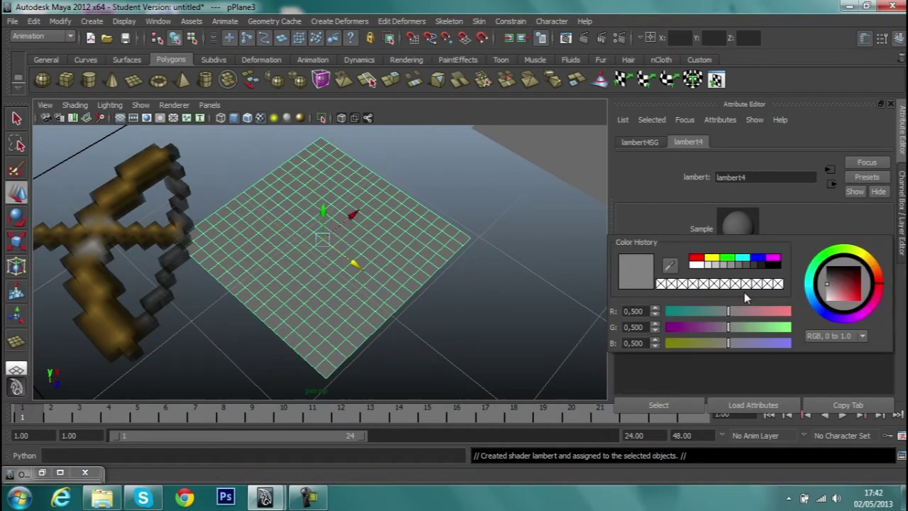
{"action": "left_click", "coordinate": [624, 257]}
{"action": "left_click", "coordinate": [397, 258]}
{"action": "right_click_drag", "start_coordinate": [397, 257], "coordinate": [402, 435]}
Map the Lambert colour to a File texture with Filter Type Off using bow_pull_1.png
{"action": "left_click", "coordinate": [864, 294]}
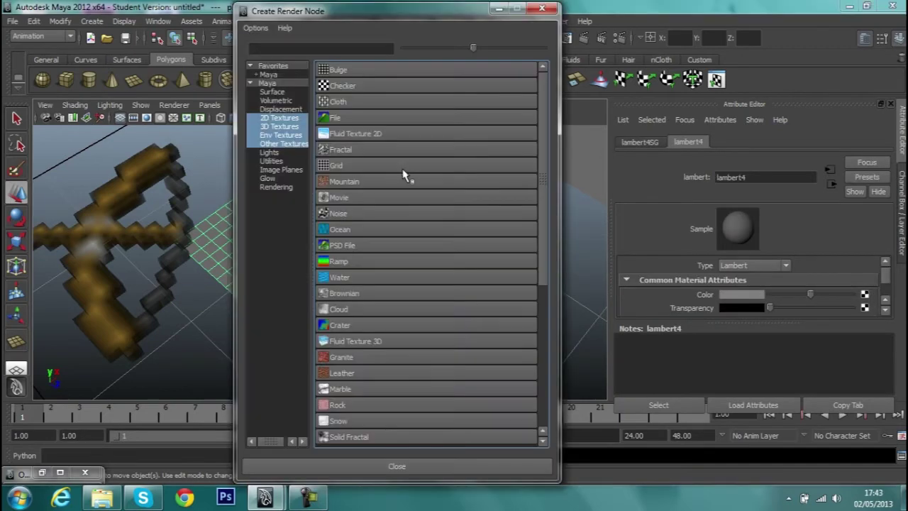
{"action": "left_click", "coordinate": [334, 118]}
{"action": "left_click", "coordinate": [743, 279]}
{"action": "left_click", "coordinate": [736, 288]}
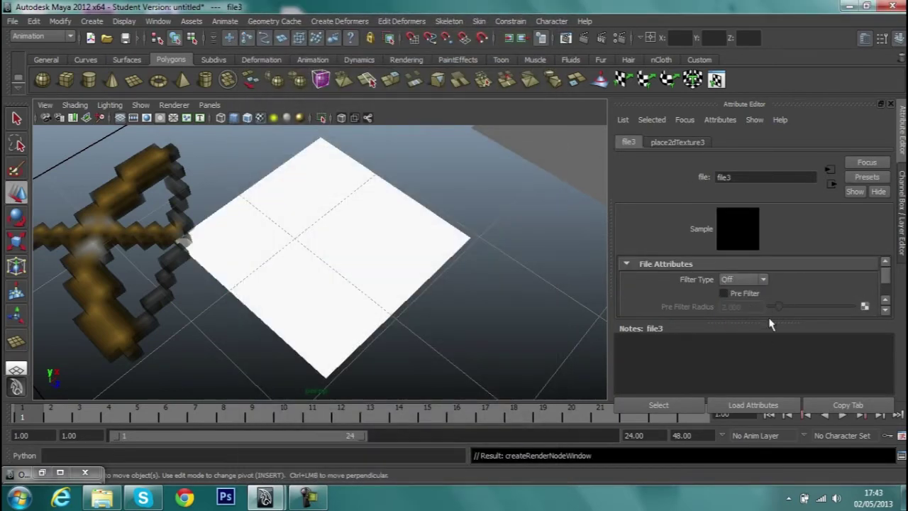
{"action": "left_click_drag", "start_coordinate": [772, 321], "coordinate": [771, 389]}
{"action": "left_click", "coordinate": [866, 331]}
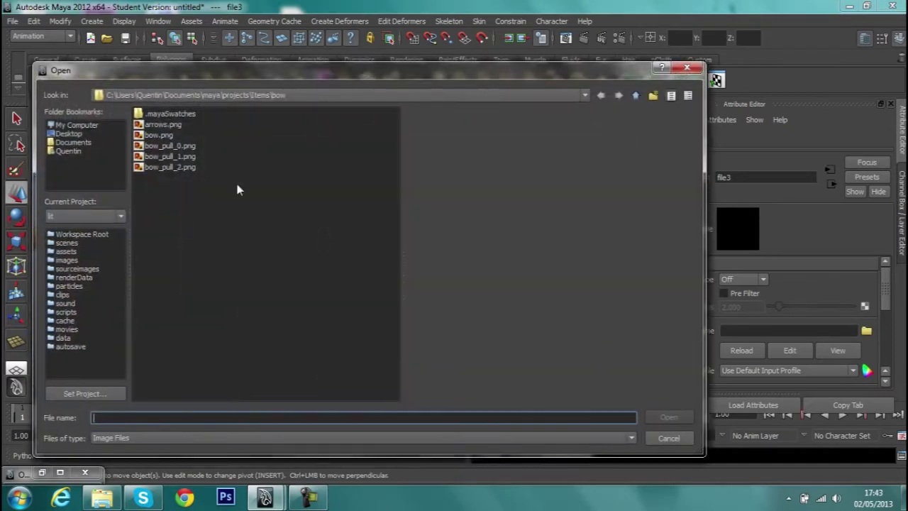
{"action": "left_click", "coordinate": [171, 157]}
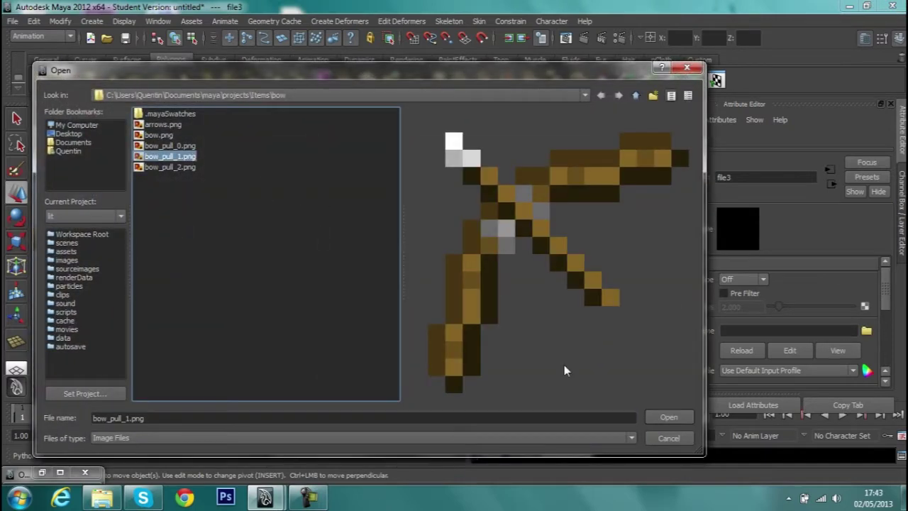
{"action": "left_click", "coordinate": [683, 422]}
{"action": "type", "text": "Action_2"}
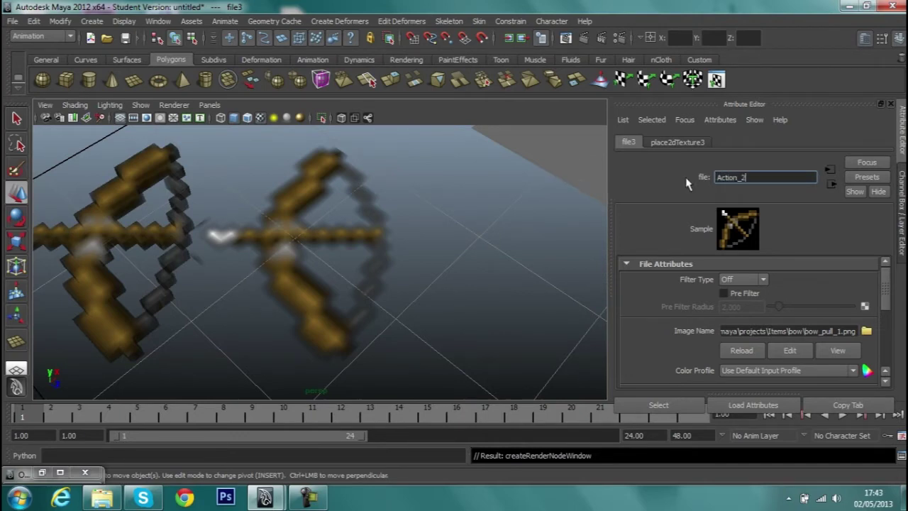
{"action": "left_click", "coordinate": [421, 249]}
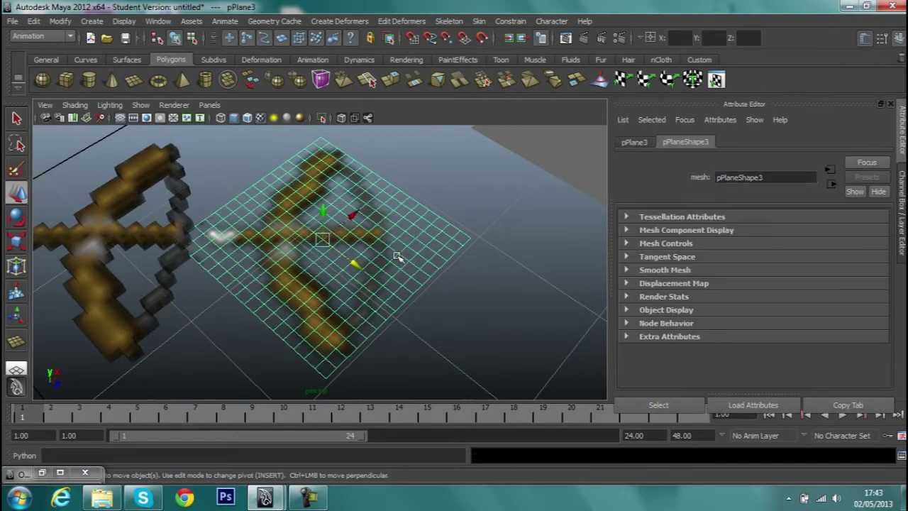
Paint-select the empty faces along pPlane3's lower-right and right edges and delete them
{"action": "right_click_drag", "start_coordinate": [398, 258], "coordinate": [395, 287]}
{"action": "scroll", "coordinate": [395, 287], "scroll_direction": "up", "scroll_amount": 3}
{"action": "left_click", "coordinate": [16, 169]}
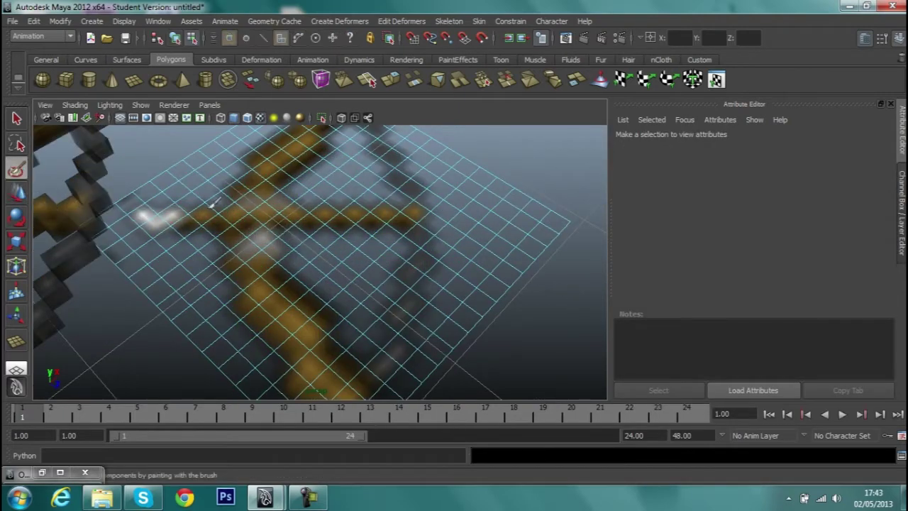
{"action": "left_click", "coordinate": [554, 221]}
{"action": "mouse_move", "coordinate": [489, 303]}
{"action": "left_mouse_down"}
{"action": "mouse_move", "coordinate": [436, 348]}
{"action": "mouse_move", "coordinate": [417, 380]}
{"action": "left_mouse_up"}
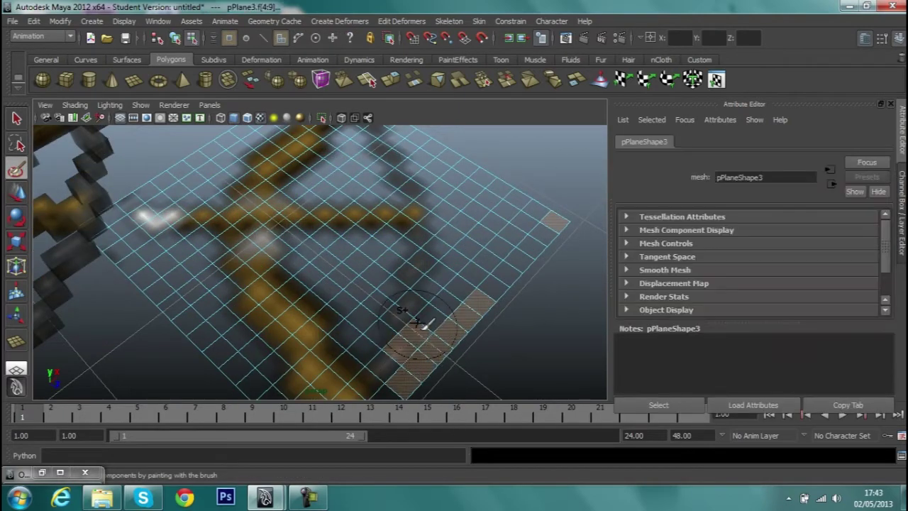
{"action": "key", "text": "q"}
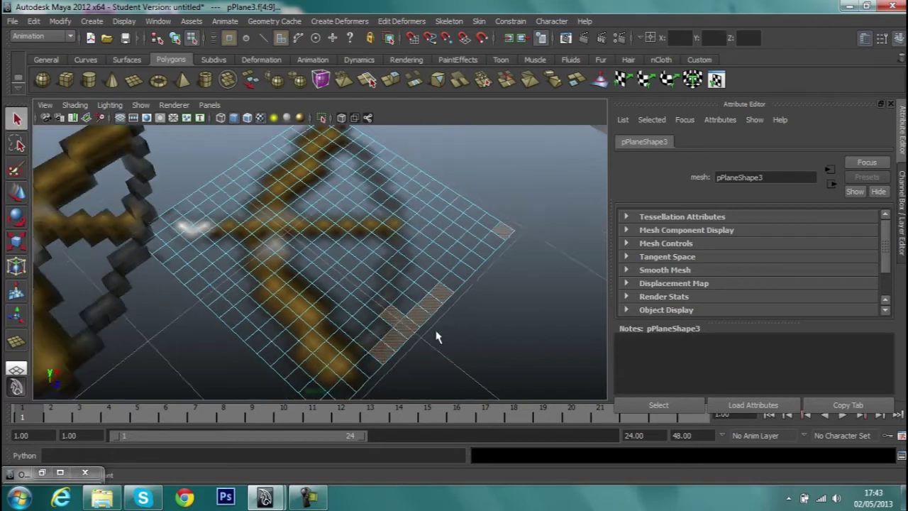
{"action": "left_click_drag", "start_coordinate": [412, 355], "coordinate": [6, 166], "text": "alt"}
{"action": "left_click", "coordinate": [16, 168]}
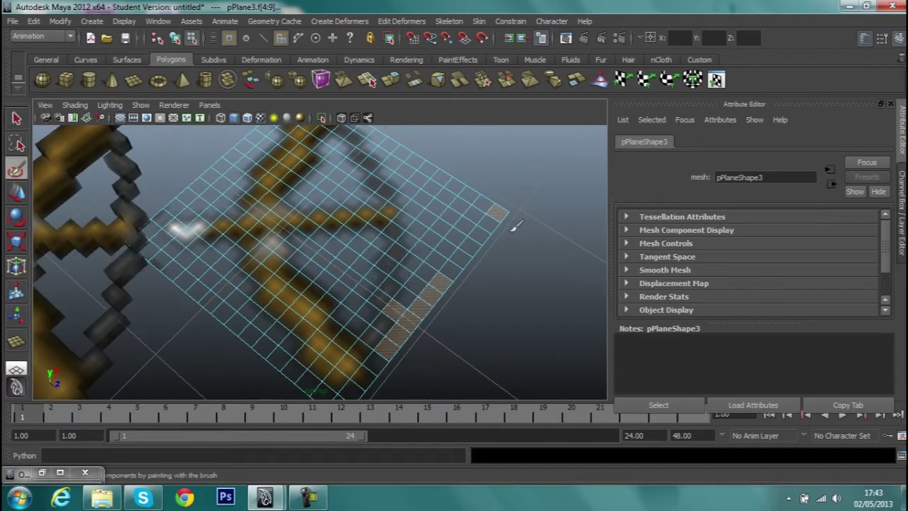
{"action": "mouse_move", "coordinate": [516, 225]}
{"action": "left_mouse_down"}
{"action": "mouse_move", "coordinate": [458, 270]}
{"action": "mouse_move", "coordinate": [420, 267]}
{"action": "mouse_move", "coordinate": [501, 197]}
{"action": "mouse_move", "coordinate": [430, 246]}
{"action": "mouse_move", "coordinate": [420, 207]}
{"action": "left_mouse_up"}
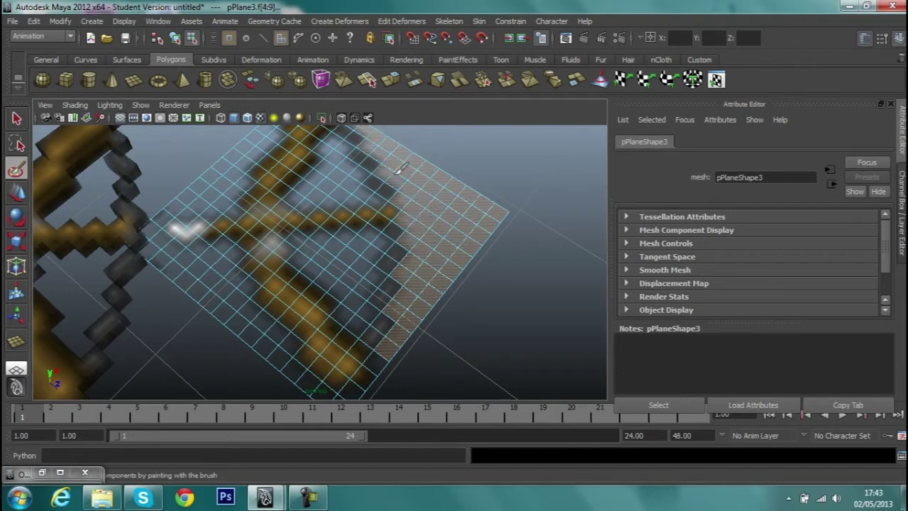
{"action": "mouse_move", "coordinate": [405, 178]}
{"action": "left_mouse_down", "text": "alt"}
{"action": "mouse_move", "coordinate": [371, 209]}
{"action": "mouse_move", "coordinate": [391, 208]}
{"action": "mouse_move", "coordinate": [418, 165]}
{"action": "left_mouse_up", "text": "alt"}
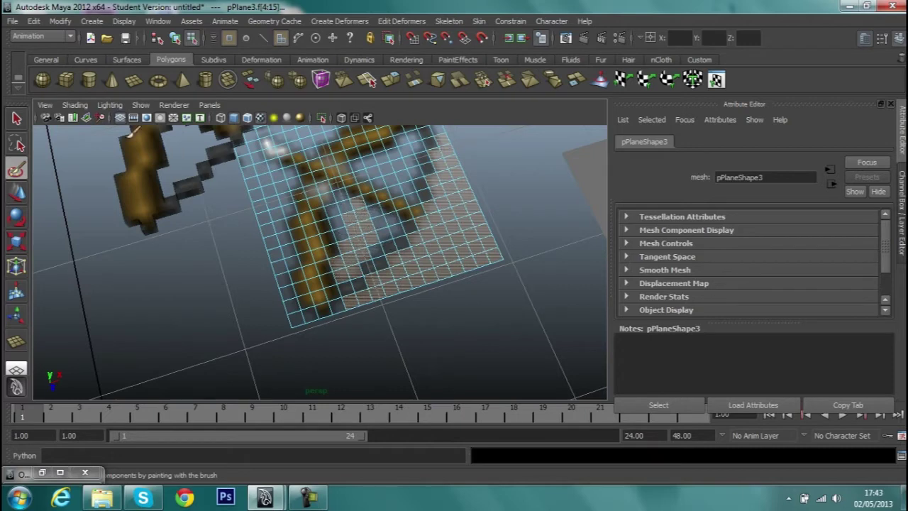
{"action": "key", "text": "q"}
{"action": "left_click_drag", "start_coordinate": [286, 199], "coordinate": [343, 202], "text": "alt"}
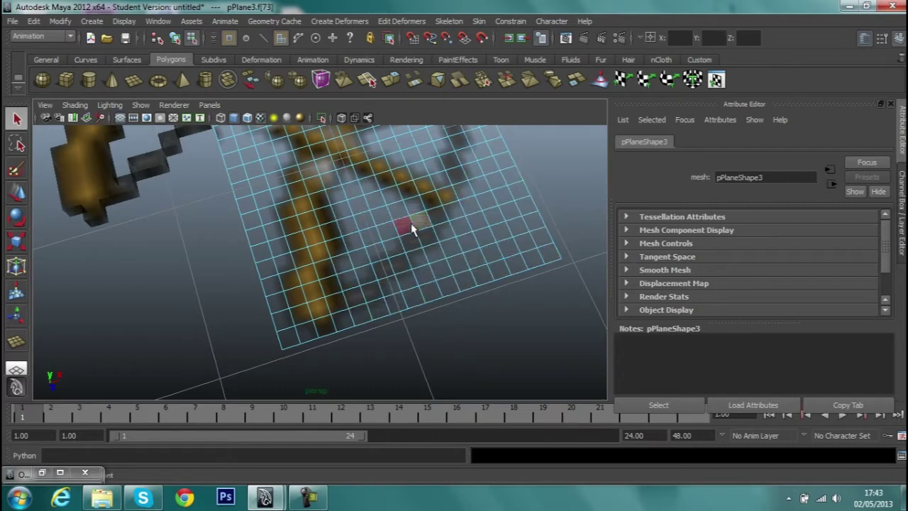
{"action": "key", "text": "ctrl+z"}
{"action": "mouse_move", "coordinate": [410, 227]}
{"action": "left_mouse_down", "text": "alt"}
{"action": "mouse_move", "coordinate": [448, 245]}
{"action": "mouse_move", "coordinate": [493, 246]}
{"action": "left_mouse_up", "text": "alt"}
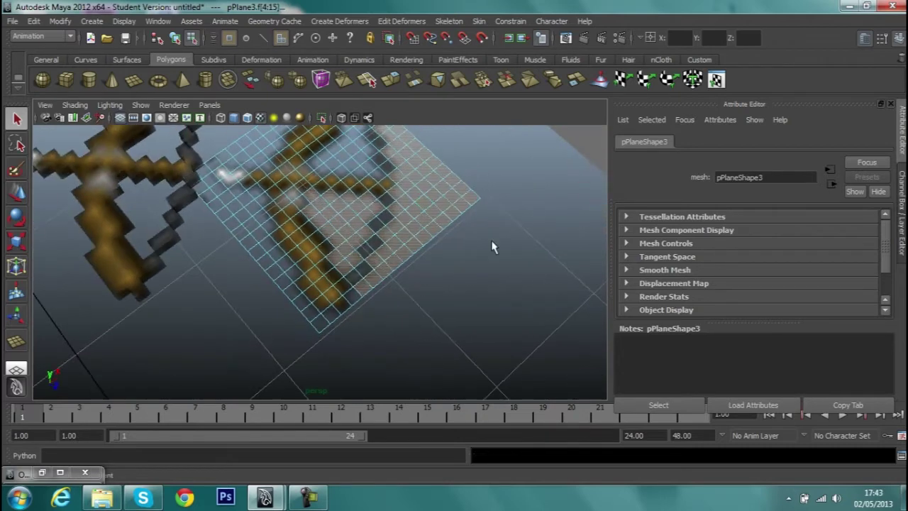
{"action": "key", "text": "Delete"}
Remove the empty bottom row of faces from pPlane3
{"action": "right_click_drag", "start_coordinate": [415, 253], "coordinate": [367, 340], "text": "alt"}
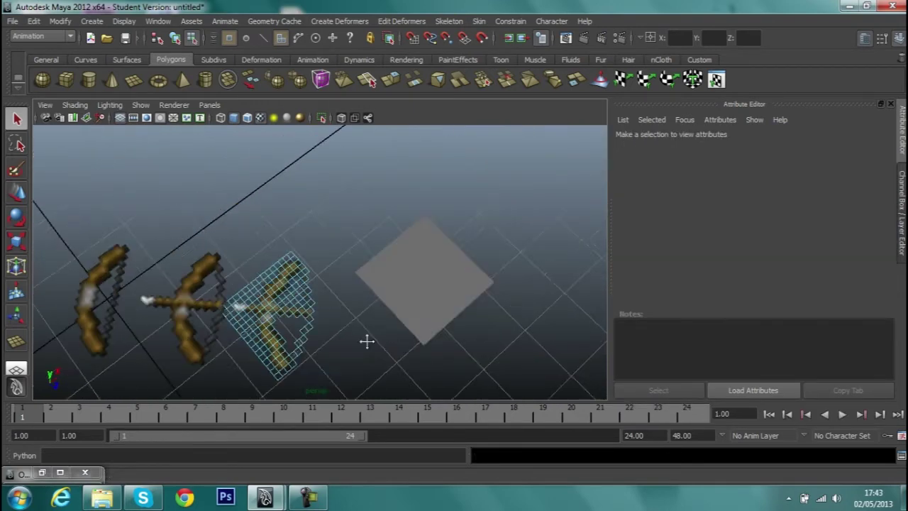
{"action": "left_click_drag", "start_coordinate": [367, 341], "coordinate": [144, 277], "text": "alt"}
{"action": "right_click_drag", "start_coordinate": [144, 277], "coordinate": [414, 304], "text": "alt"}
{"action": "mouse_move", "coordinate": [413, 305]}
{"action": "left_mouse_down", "text": "alt"}
{"action": "mouse_move", "coordinate": [257, 220]}
{"action": "mouse_move", "coordinate": [352, 274]}
{"action": "left_mouse_up", "text": "alt"}
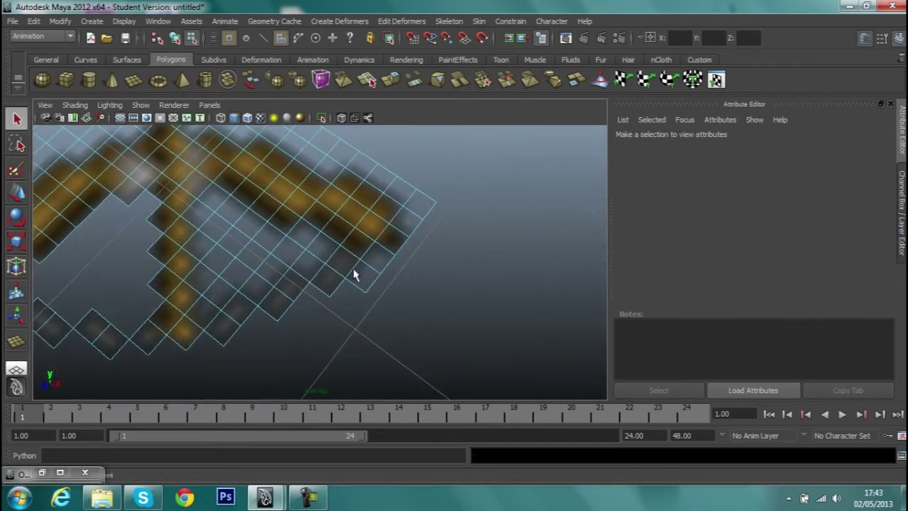
{"action": "left_click", "coordinate": [312, 241]}
{"action": "left_click", "coordinate": [298, 259], "text": "shift"}
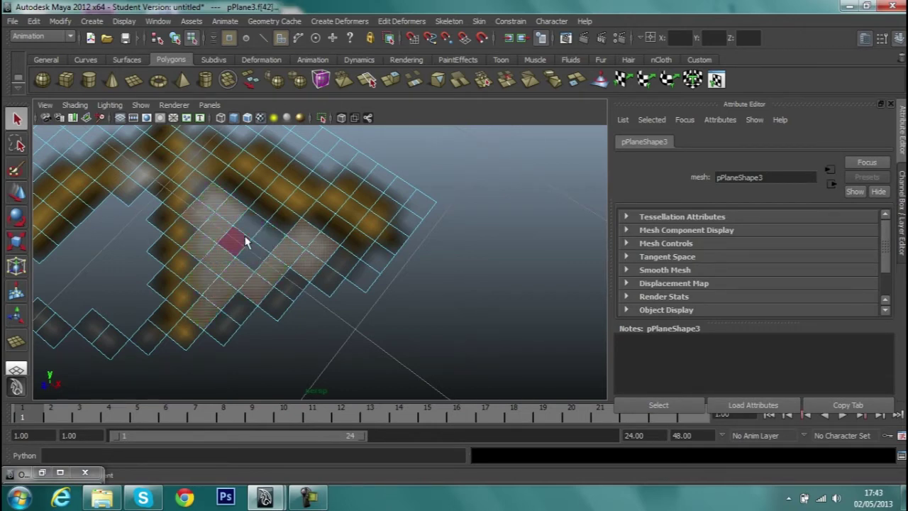
{"action": "left_click", "coordinate": [347, 275]}
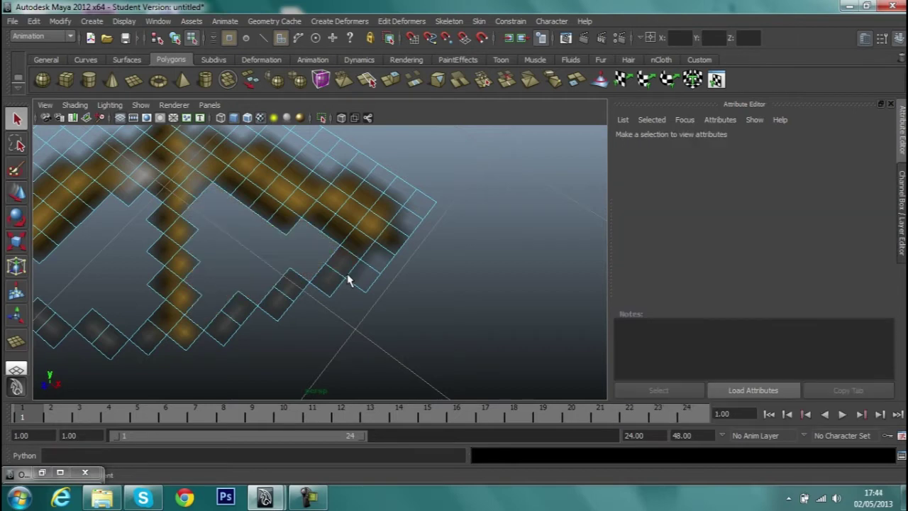
{"action": "mouse_move", "coordinate": [350, 278]}
{"action": "left_mouse_down", "text": "alt"}
{"action": "mouse_move", "coordinate": [304, 274]}
{"action": "mouse_move", "coordinate": [317, 283]}
{"action": "left_mouse_up", "text": "alt"}
{"action": "left_click", "coordinate": [377, 314]}
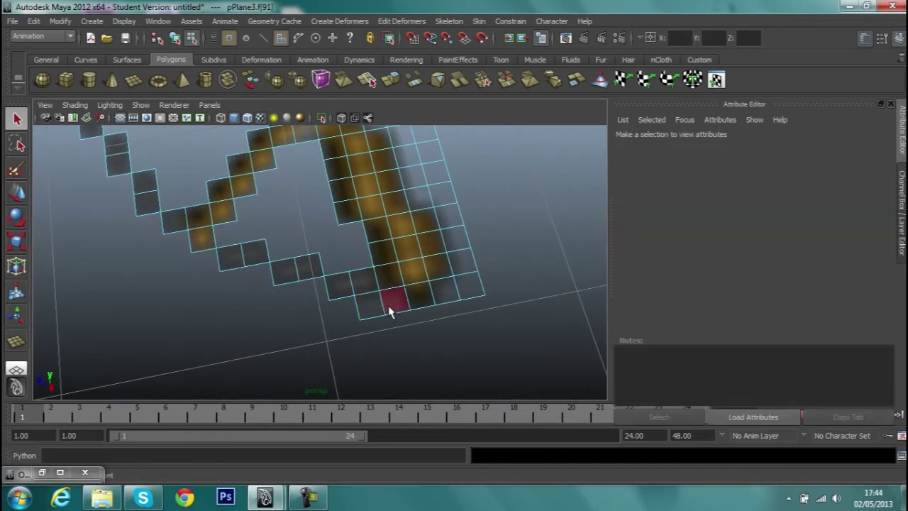
{"action": "left_click", "coordinate": [392, 363]}
{"action": "mouse_move", "coordinate": [390, 361]}
{"action": "left_mouse_down", "text": "alt"}
{"action": "mouse_move", "coordinate": [419, 305]}
{"action": "mouse_move", "coordinate": [277, 298]}
{"action": "left_mouse_up", "text": "alt"}
{"action": "middle_click_drag", "start_coordinate": [277, 297], "coordinate": [338, 257], "text": "alt"}
{"action": "mouse_move", "coordinate": [338, 257]}
{"action": "left_mouse_down", "text": "alt"}
{"action": "mouse_move", "coordinate": [347, 249]}
{"action": "mouse_move", "coordinate": [216, 338]}
{"action": "left_mouse_up", "text": "alt"}
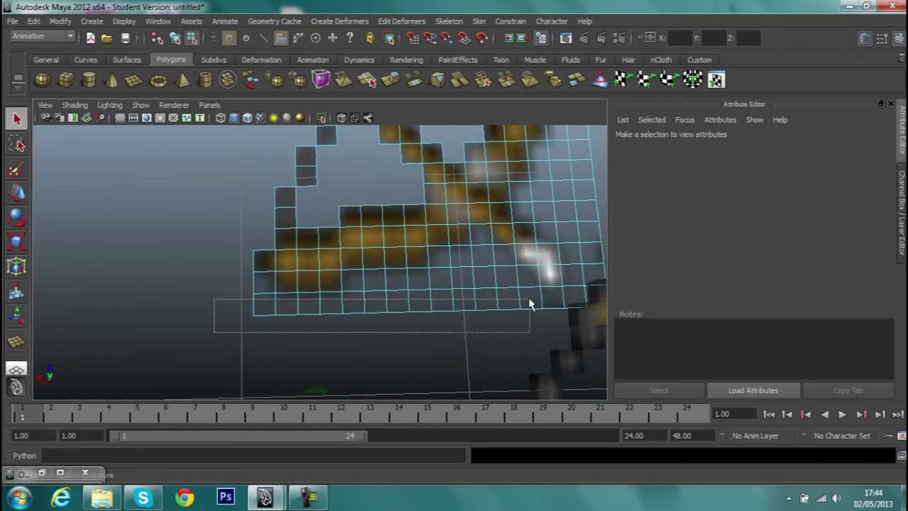
{"action": "left_click_drag", "start_coordinate": [530, 302], "coordinate": [531, 304]}
{"action": "key", "text": "Delete"}
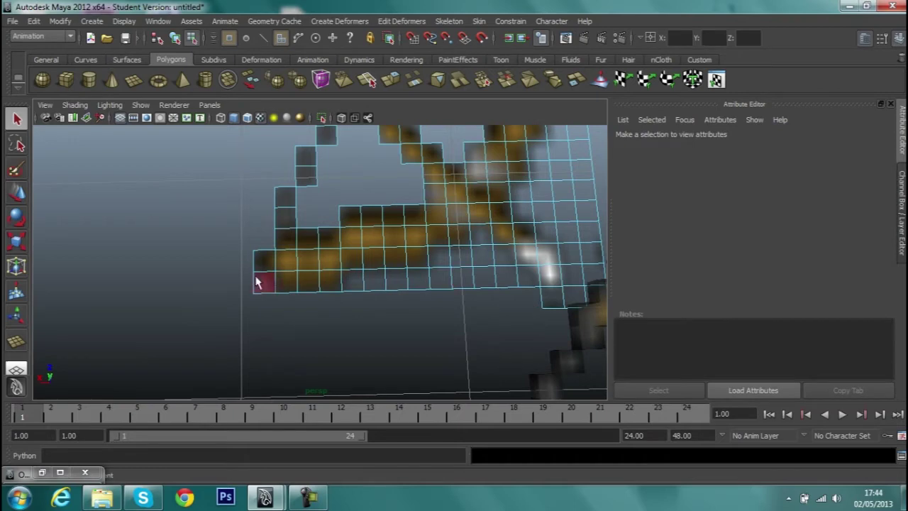
Delete the empty bottom-left corner face, the empty row below the bow, and faces beside the string
{"action": "left_click", "coordinate": [259, 280]}
{"action": "key", "text": "Delete"}
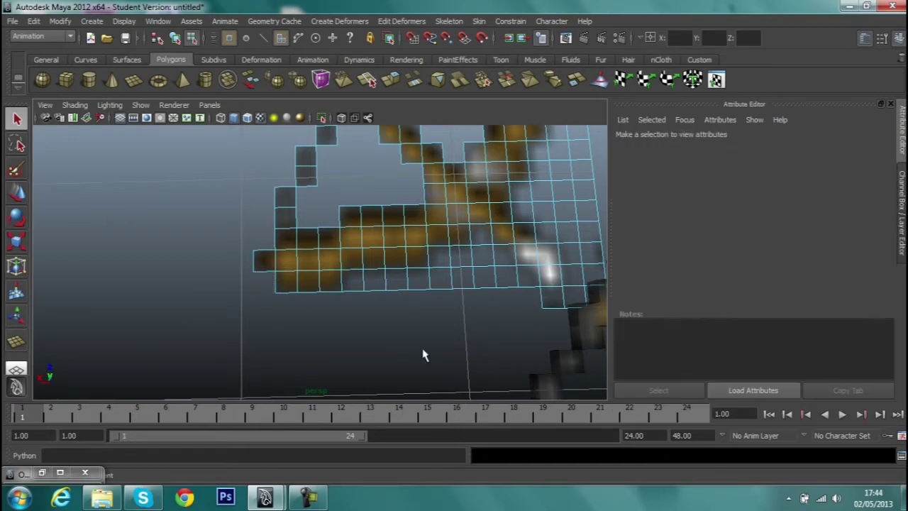
{"action": "double_click", "coordinate": [501, 277]}
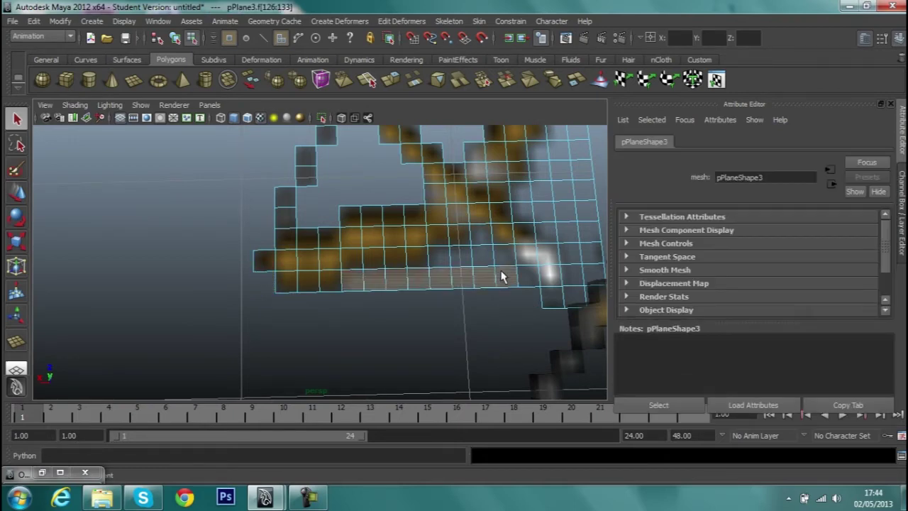
{"action": "key", "text": "Delete"}
{"action": "left_click", "coordinate": [520, 277]}
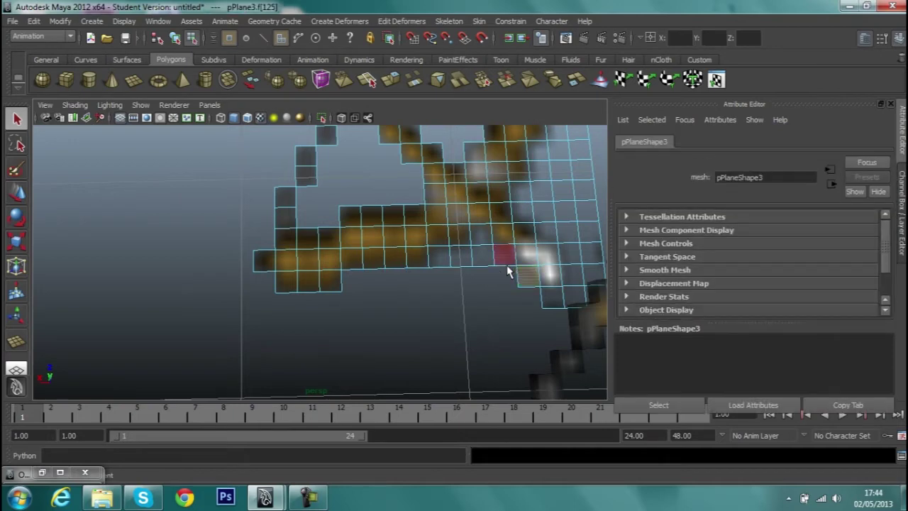
{"action": "key", "text": "Delete"}
{"action": "left_click", "coordinate": [484, 255]}
{"action": "key", "text": "Delete"}
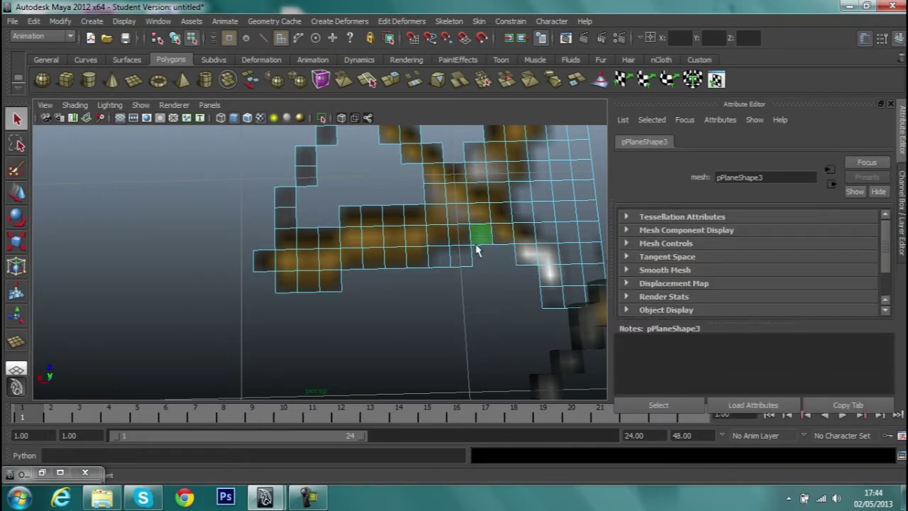
{"action": "key", "text": "Delete"}
{"action": "left_click", "coordinate": [550, 301]}
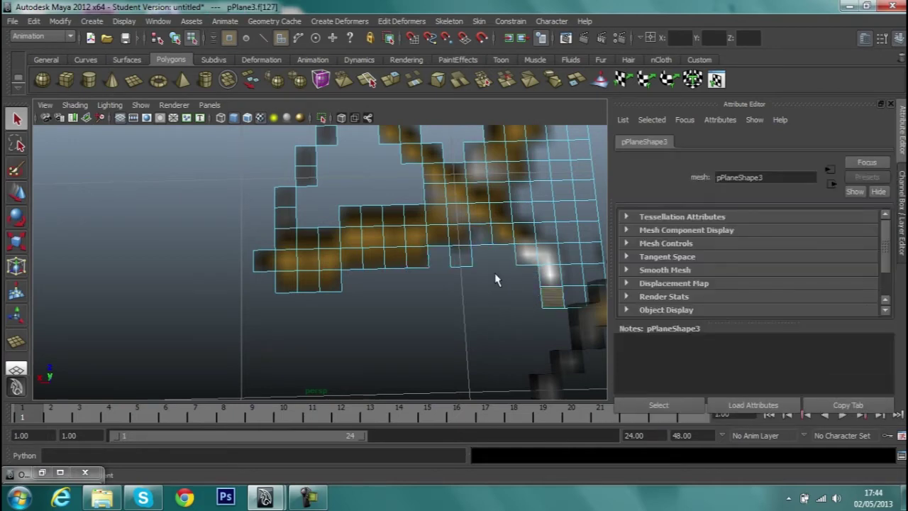
{"action": "key", "text": "Delete"}
{"action": "left_click", "coordinate": [462, 253]}
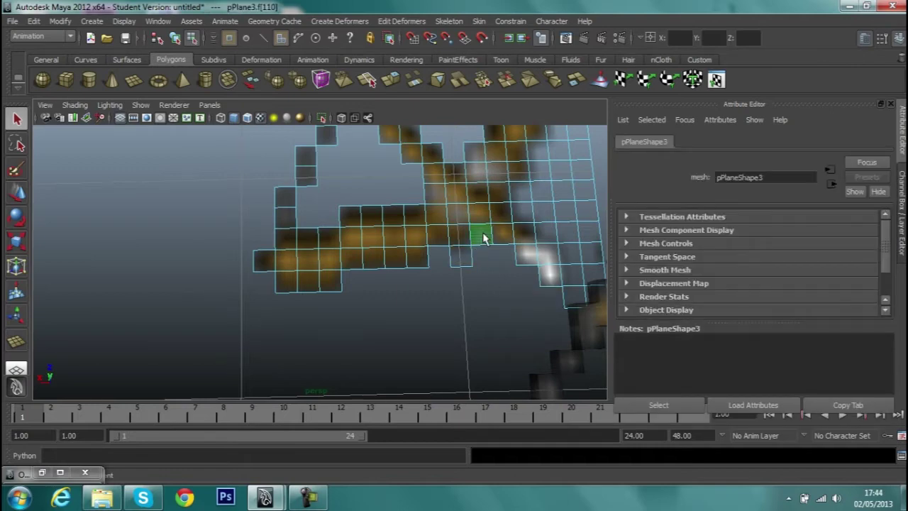
{"action": "key", "text": "Delete"}
{"action": "left_click_drag", "start_coordinate": [474, 264], "coordinate": [447, 263], "text": "alt"}
{"action": "left_click", "coordinate": [462, 278]}
{"action": "scroll", "coordinate": [461, 291], "scroll_direction": "up", "scroll_amount": 1}
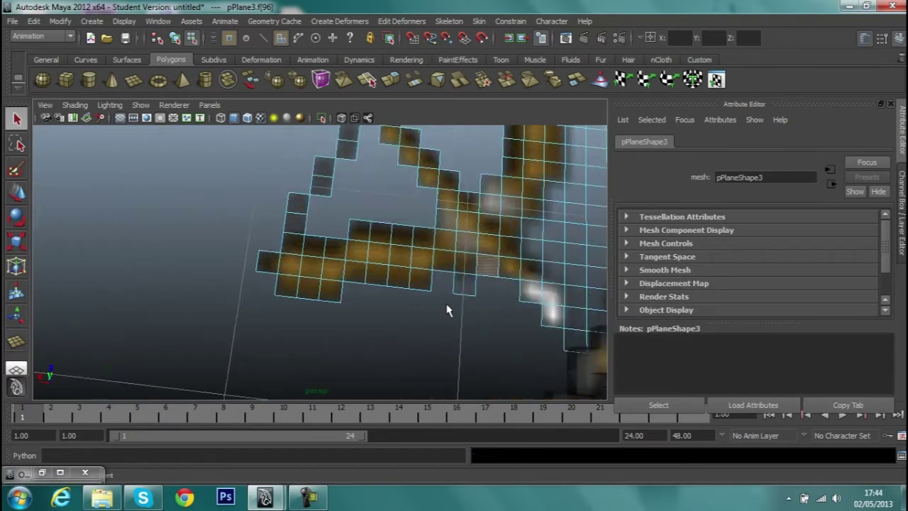
{"action": "scroll", "coordinate": [449, 309], "scroll_direction": "up", "scroll_amount": 1}
{"action": "scroll", "coordinate": [446, 312], "scroll_direction": "up", "scroll_amount": 1}
{"action": "key", "text": "Delete"}
Delete empty faces beside the grip, around the white string, and along the lower edge
{"action": "mouse_move", "coordinate": [446, 312]}
{"action": "left_mouse_down", "text": "alt"}
{"action": "mouse_move", "coordinate": [539, 312]}
{"action": "mouse_move", "coordinate": [387, 304]}
{"action": "mouse_move", "coordinate": [424, 316]}
{"action": "left_mouse_up", "text": "alt"}
{"action": "left_click", "coordinate": [389, 232]}
{"action": "key", "text": "Delete"}
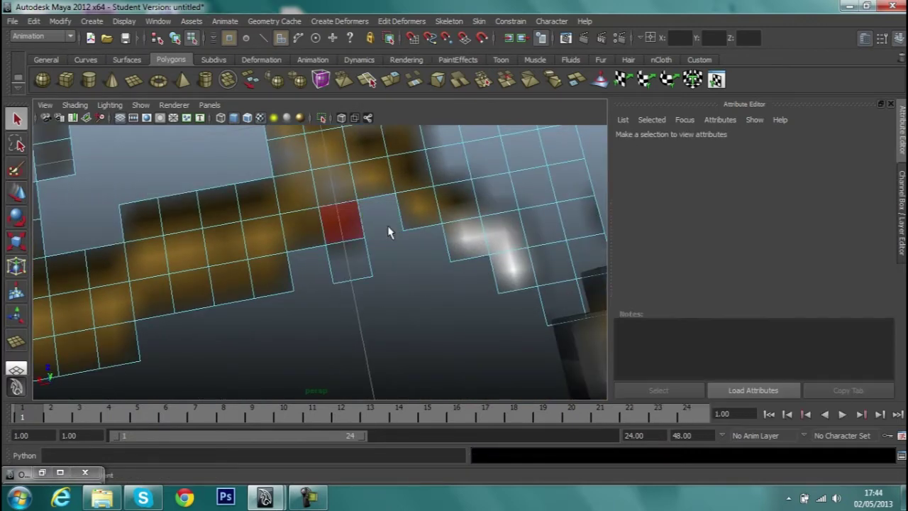
{"action": "left_click", "coordinate": [361, 263]}
{"action": "key", "text": "Delete"}
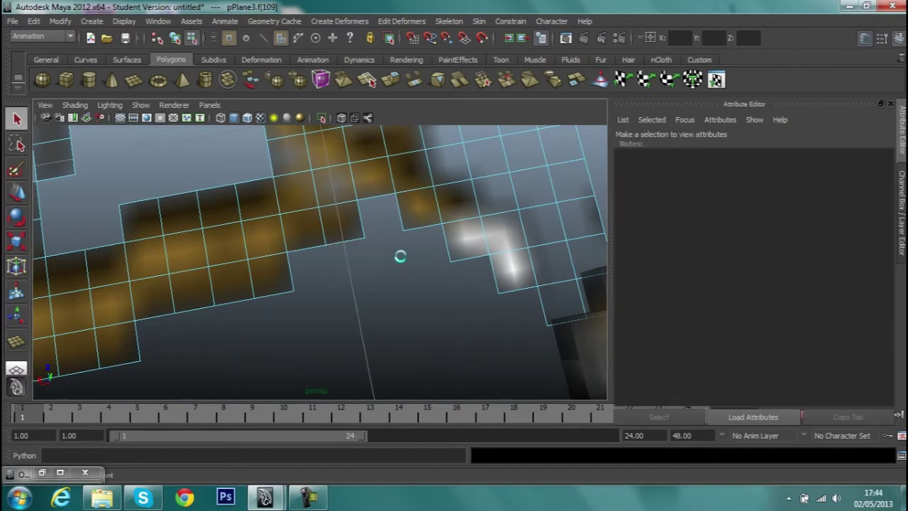
{"action": "left_click_drag", "start_coordinate": [400, 258], "coordinate": [271, 344], "text": "alt"}
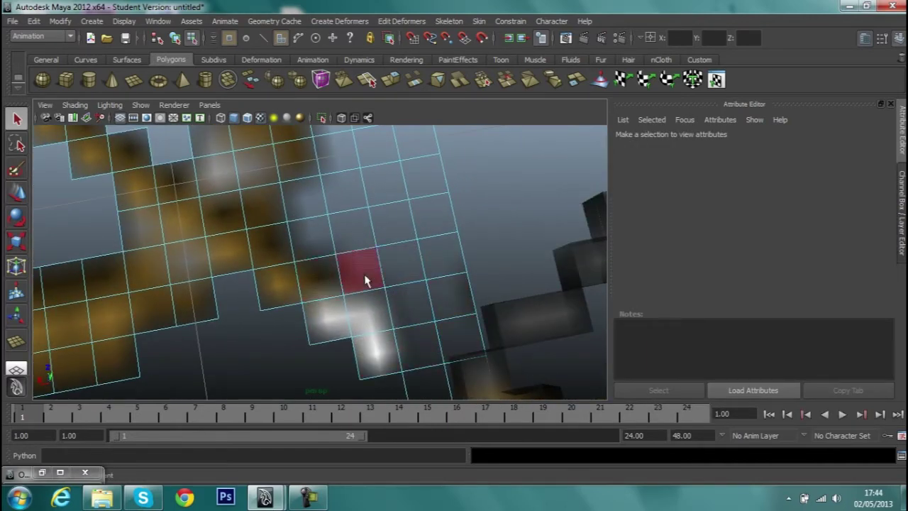
{"action": "left_click", "coordinate": [365, 280]}
{"action": "key", "text": "Delete"}
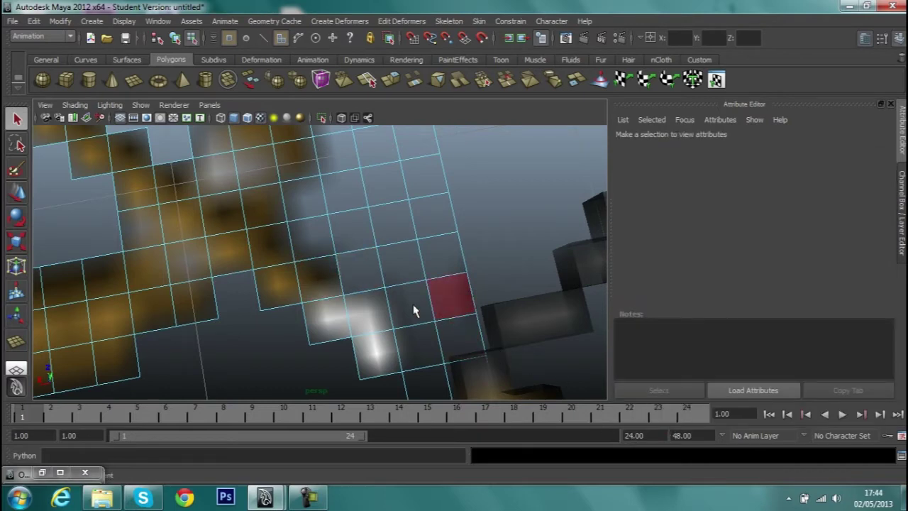
{"action": "left_click", "coordinate": [415, 310]}
{"action": "key", "text": "Delete"}
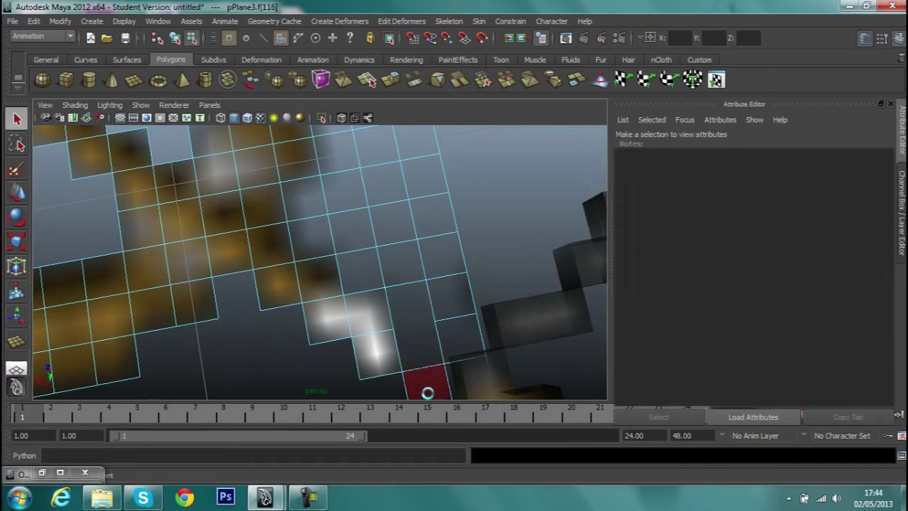
{"action": "left_click", "coordinate": [428, 392]}
{"action": "key", "text": "Delete"}
{"action": "left_click", "coordinate": [461, 338]}
{"action": "key", "text": "Delete"}
Delete the remaining empty faces near the top and right side of the bow
{"action": "left_click", "coordinate": [431, 253]}
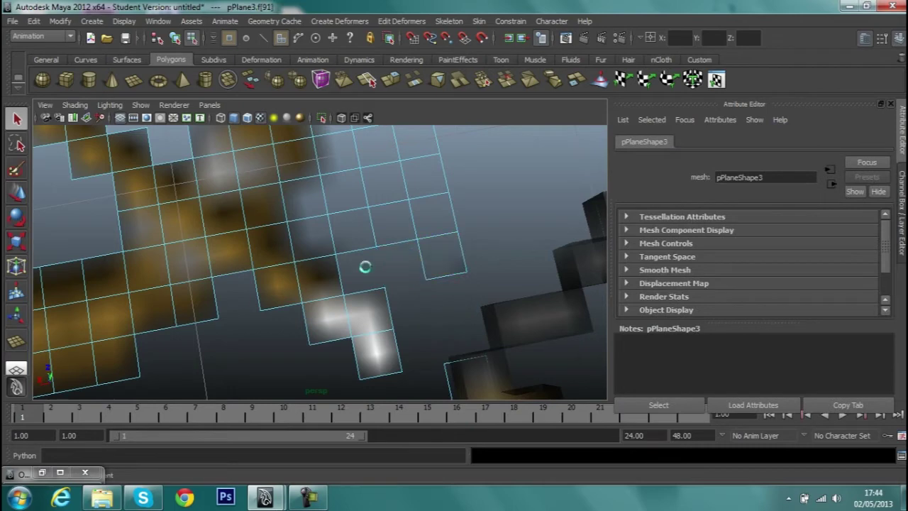
{"action": "key", "text": "Delete"}
{"action": "left_click", "coordinate": [326, 238]}
{"action": "key", "text": "Delete"}
{"action": "left_click", "coordinate": [343, 200]}
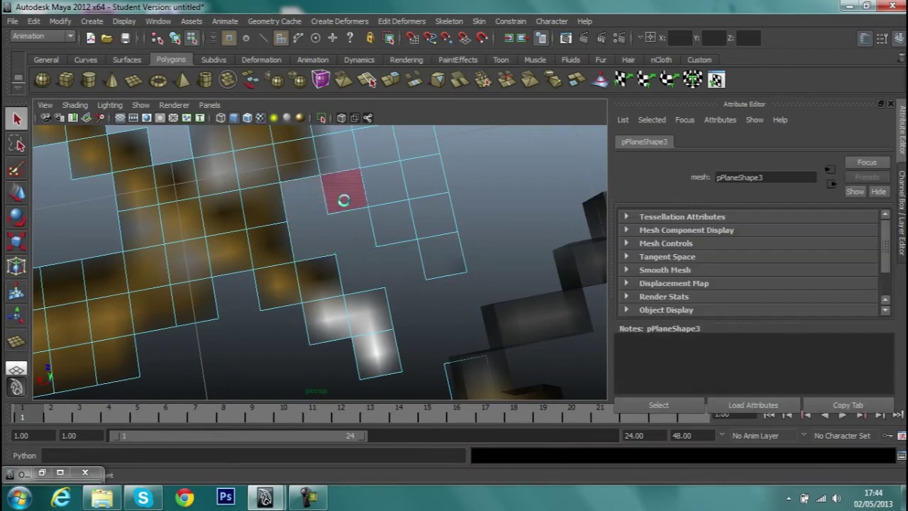
{"action": "left_click", "coordinate": [394, 224]}
{"action": "key", "text": "Delete"}
{"action": "left_click", "coordinate": [434, 215]}
{"action": "key", "text": "Delete"}
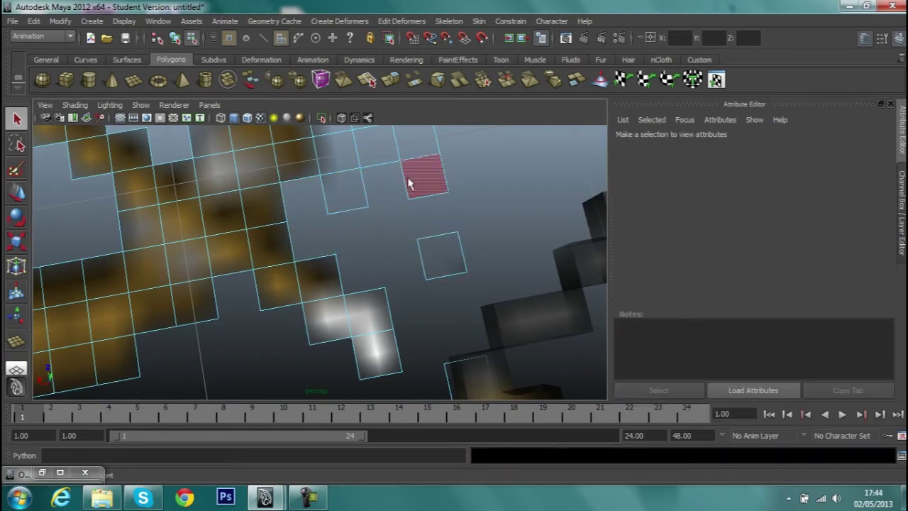
{"action": "left_click", "coordinate": [408, 183]}
{"action": "key", "text": "Delete"}
{"action": "left_click", "coordinate": [428, 247]}
{"action": "key", "text": "Delete"}
Delete the empty faces below and beside the bow's lower limb
{"action": "scroll", "coordinate": [418, 235], "scroll_direction": "down", "scroll_amount": 5}
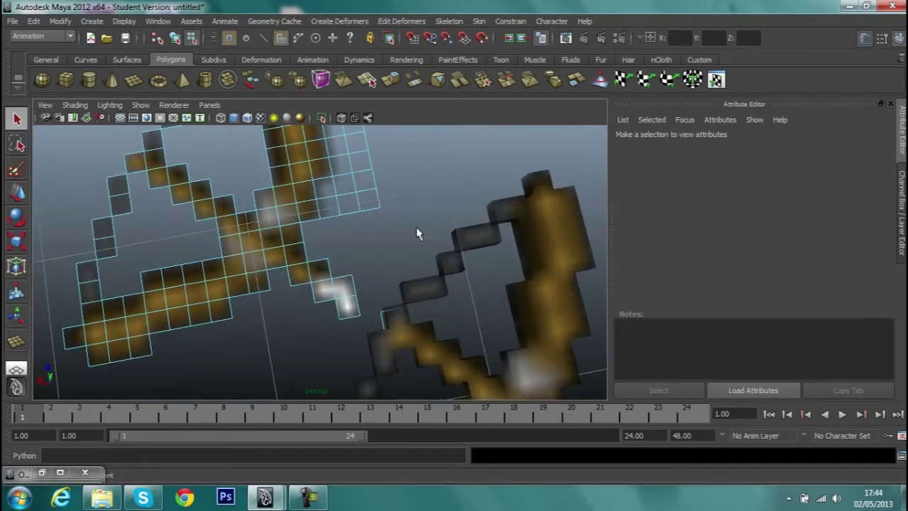
{"action": "mouse_move", "coordinate": [418, 235]}
{"action": "left_mouse_down", "text": "alt"}
{"action": "mouse_move", "coordinate": [300, 300]}
{"action": "mouse_move", "coordinate": [310, 305]}
{"action": "left_mouse_up", "text": "alt"}
{"action": "scroll", "coordinate": [325, 281], "scroll_direction": "up", "scroll_amount": 5}
{"action": "left_click", "coordinate": [337, 259]}
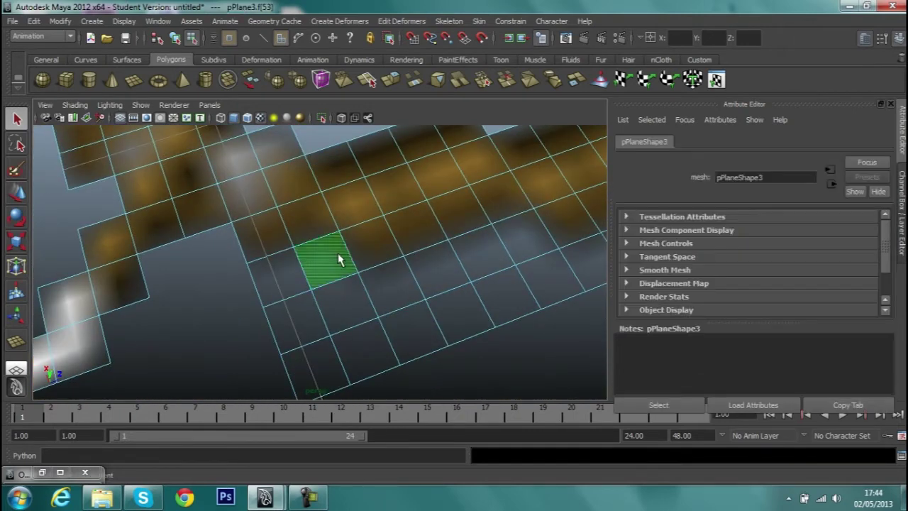
{"action": "key", "text": "Delete"}
{"action": "left_click", "coordinate": [293, 287]}
{"action": "key", "text": "Delete"}
{"action": "left_click", "coordinate": [361, 340]}
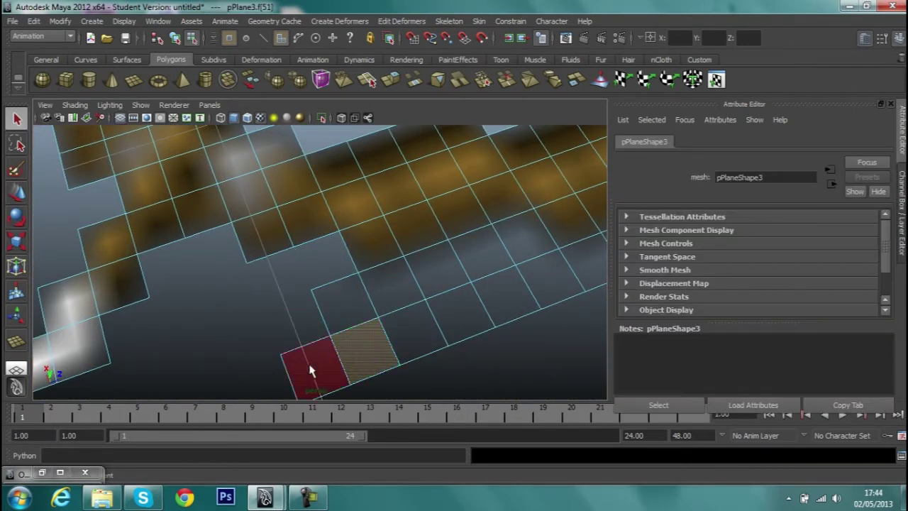
{"action": "left_click", "coordinate": [359, 320]}
{"action": "key", "text": "Delete"}
{"action": "left_click", "coordinate": [381, 365]}
{"action": "key", "text": "Delete"}
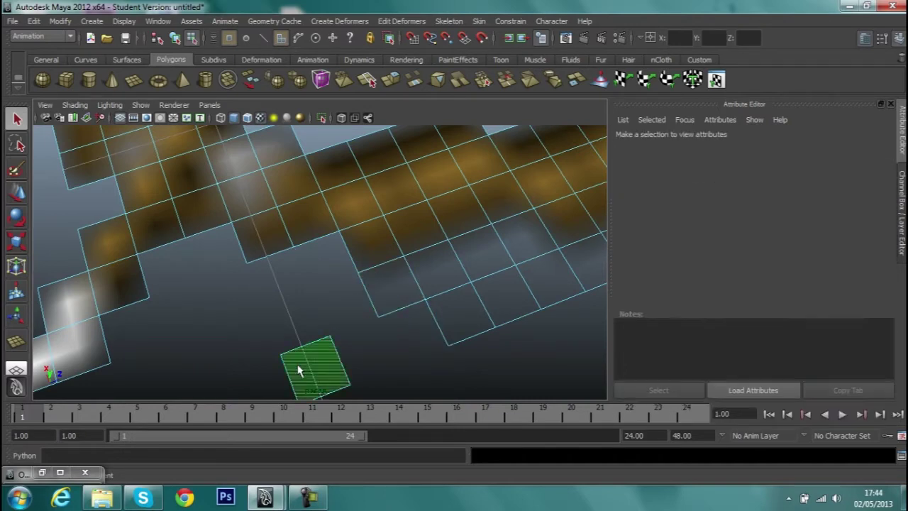
{"action": "key", "text": "Delete"}
{"action": "left_click", "coordinate": [429, 263]}
{"action": "key", "text": "Delete"}
{"action": "left_click", "coordinate": [482, 244]}
{"action": "key", "text": "Delete"}
{"action": "left_click", "coordinate": [543, 284]}
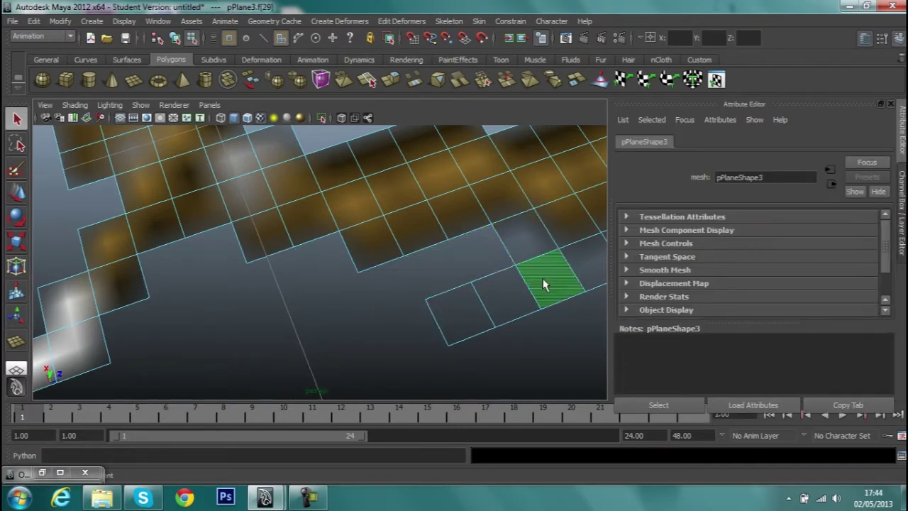
{"action": "key", "text": "Delete"}
{"action": "left_click", "coordinate": [505, 284]}
{"action": "key", "text": "Delete"}
{"action": "left_click", "coordinate": [521, 238]}
{"action": "key", "text": "Delete"}
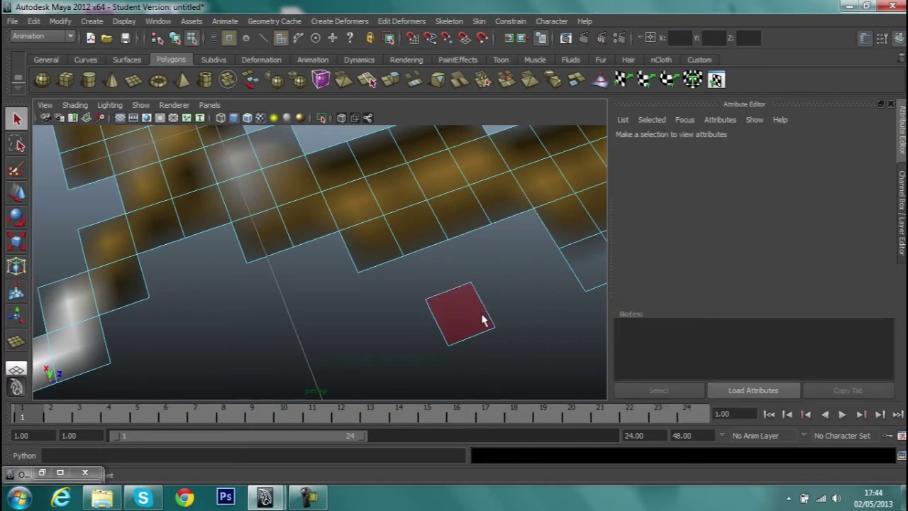
{"action": "left_click", "coordinate": [481, 320]}
{"action": "key", "text": "Delete"}
Clear the last empty faces below the bow and at the top-right corner
{"action": "scroll", "coordinate": [500, 315], "scroll_direction": "down", "scroll_amount": 3}
{"action": "scroll", "coordinate": [496, 297], "scroll_direction": "up", "scroll_amount": 3}
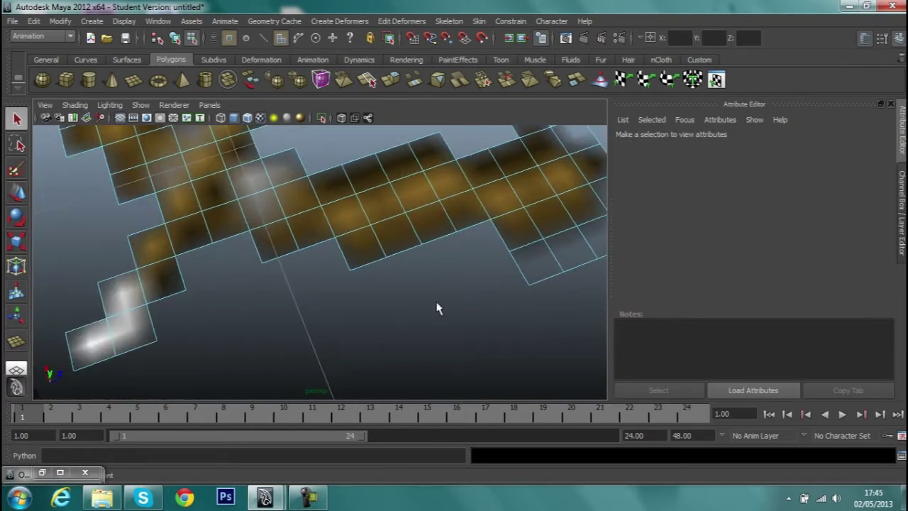
{"action": "mouse_move", "coordinate": [461, 292]}
{"action": "left_mouse_down", "text": "alt"}
{"action": "mouse_move", "coordinate": [306, 319]}
{"action": "mouse_move", "coordinate": [291, 341]}
{"action": "left_mouse_up", "text": "alt"}
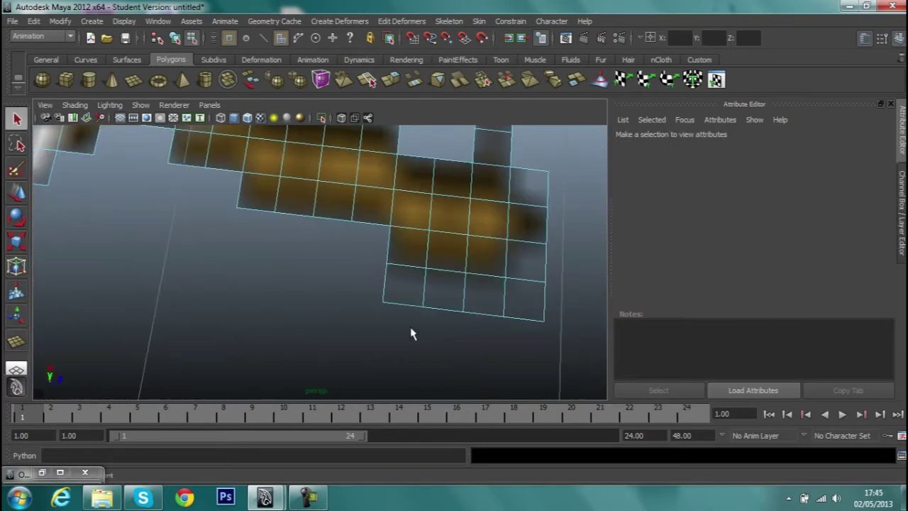
{"action": "left_click", "coordinate": [520, 318]}
{"action": "key", "text": "Delete"}
{"action": "left_click", "coordinate": [493, 287]}
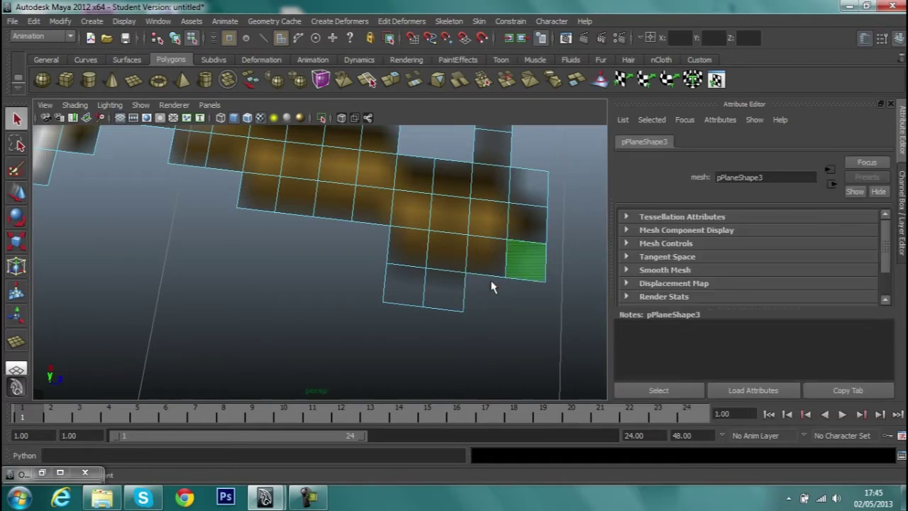
{"action": "key", "text": "Delete"}
{"action": "left_click", "coordinate": [425, 296]}
{"action": "key", "text": "Delete"}
{"action": "left_click", "coordinate": [544, 191]}
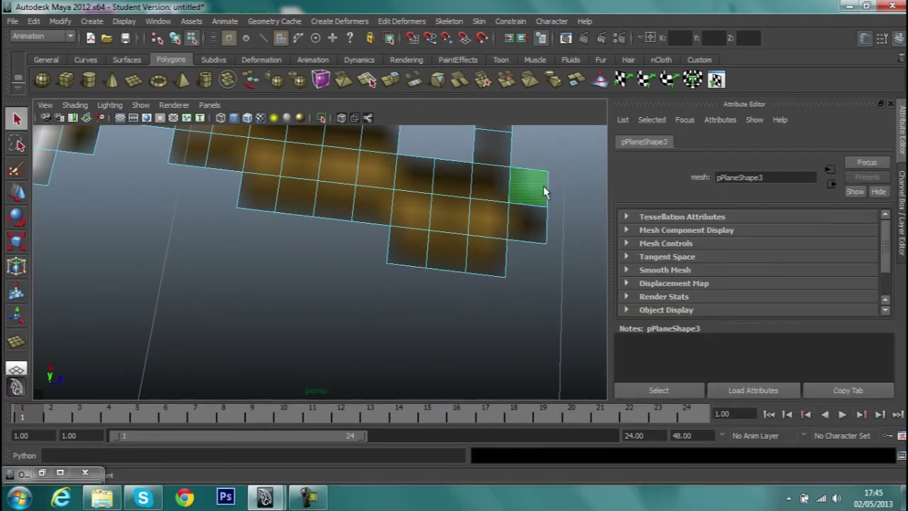
{"action": "key", "text": "Delete"}
{"action": "mouse_move", "coordinate": [545, 192]}
{"action": "left_mouse_down", "text": "alt"}
{"action": "mouse_move", "coordinate": [395, 318]}
{"action": "mouse_move", "coordinate": [385, 319]}
{"action": "mouse_move", "coordinate": [318, 205]}
{"action": "mouse_move", "coordinate": [331, 221]}
{"action": "mouse_move", "coordinate": [459, 229]}
{"action": "left_mouse_up", "text": "alt"}
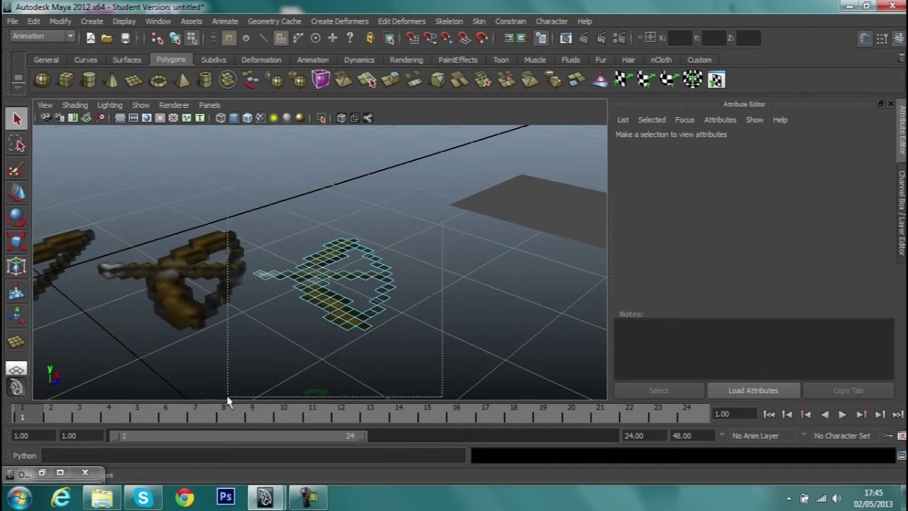
Delete the stray face left on the earlier bow
{"action": "left_click_drag", "start_coordinate": [312, 354], "coordinate": [227, 399]}
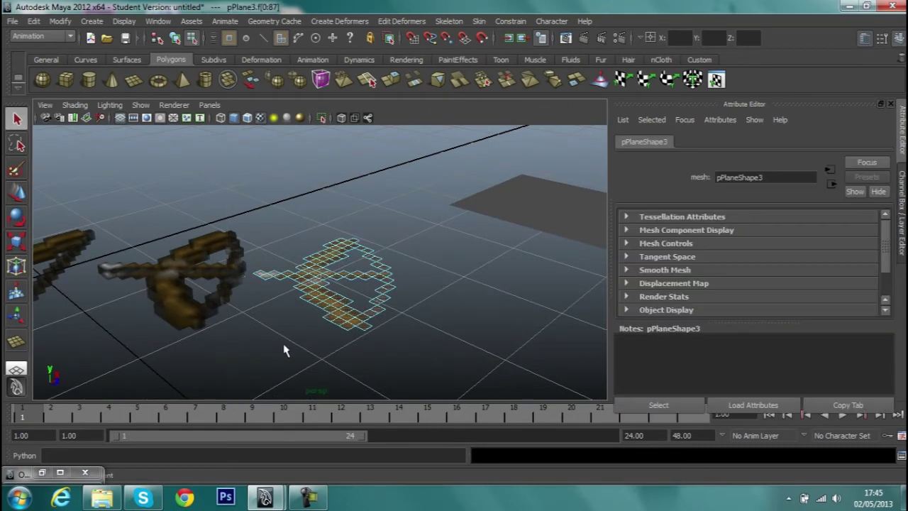
{"action": "mouse_move", "coordinate": [284, 348]}
{"action": "left_mouse_down", "text": "alt"}
{"action": "mouse_move", "coordinate": [244, 315]}
{"action": "mouse_move", "coordinate": [263, 206]}
{"action": "left_mouse_up", "text": "alt"}
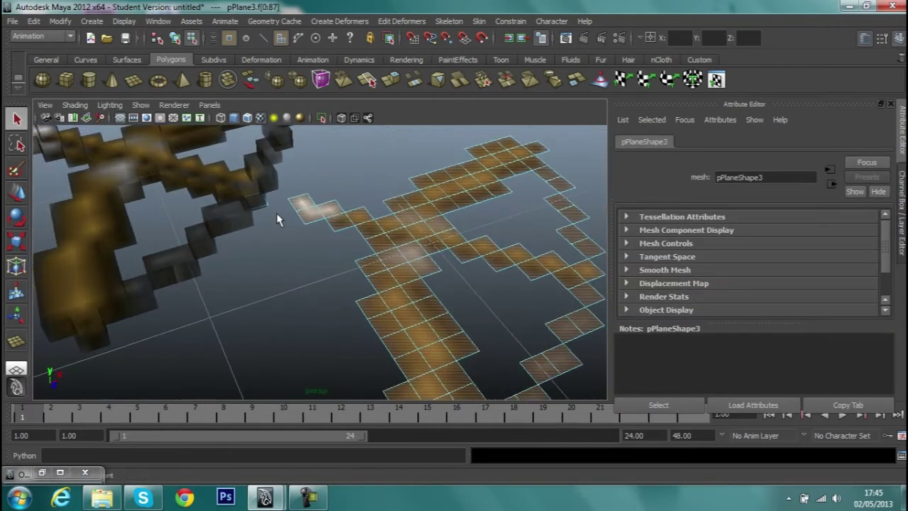
{"action": "left_click", "coordinate": [261, 206]}
{"action": "key", "text": "Delete"}
Select all faces of the cut pPlane3 bow
{"action": "right_click_drag", "start_coordinate": [254, 205], "coordinate": [287, 183]}
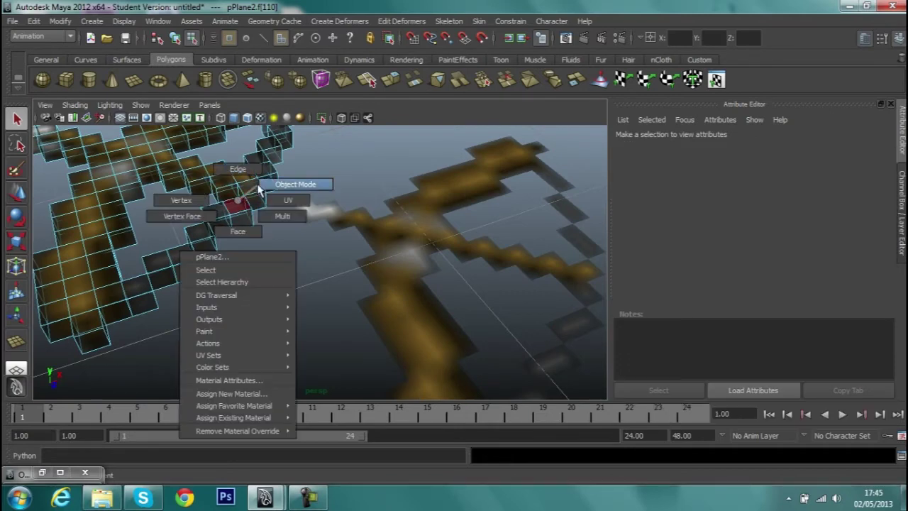
{"action": "mouse_move", "coordinate": [273, 213]}
{"action": "left_mouse_down", "text": "alt"}
{"action": "mouse_move", "coordinate": [286, 253]}
{"action": "mouse_move", "coordinate": [188, 189]}
{"action": "left_mouse_up", "text": "alt"}
{"action": "left_click", "coordinate": [312, 231]}
{"action": "right_click_drag", "start_coordinate": [189, 190], "coordinate": [198, 192]}
{"action": "right_click", "coordinate": [290, 201]}
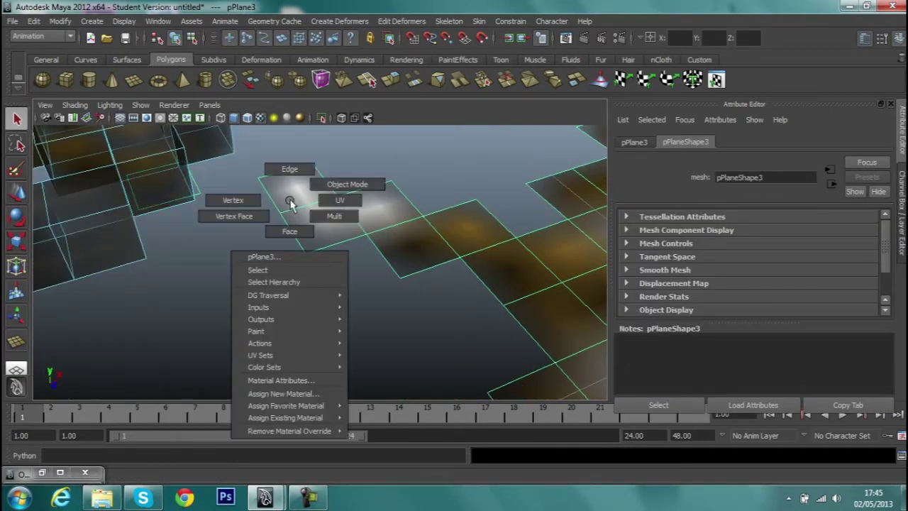
{"action": "right_click_drag", "start_coordinate": [333, 200], "coordinate": [200, 203]}
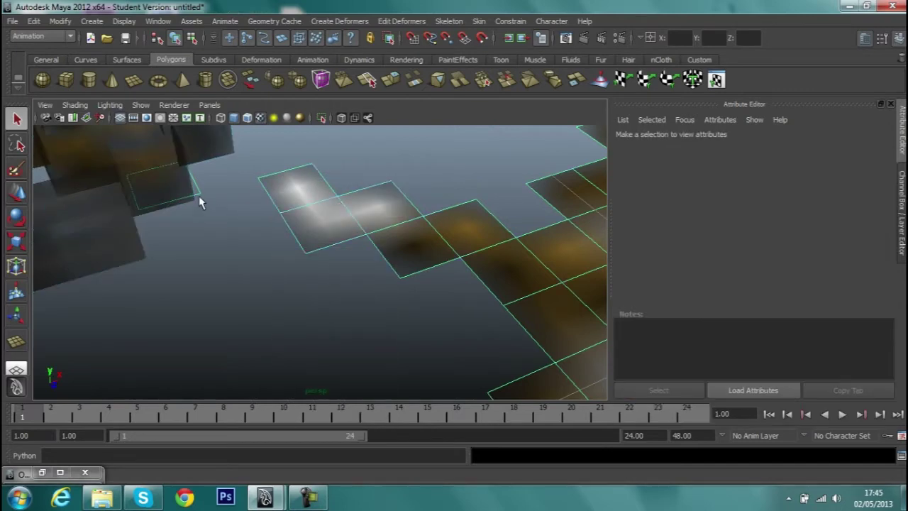
{"action": "left_click", "coordinate": [195, 198]}
{"action": "left_click", "coordinate": [192, 196]}
{"action": "key", "text": "a"}
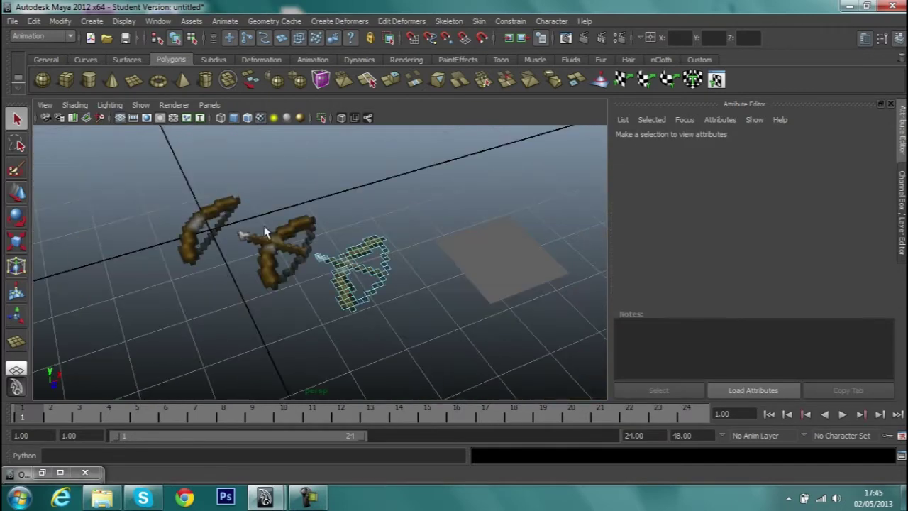
{"action": "left_click", "coordinate": [267, 196]}
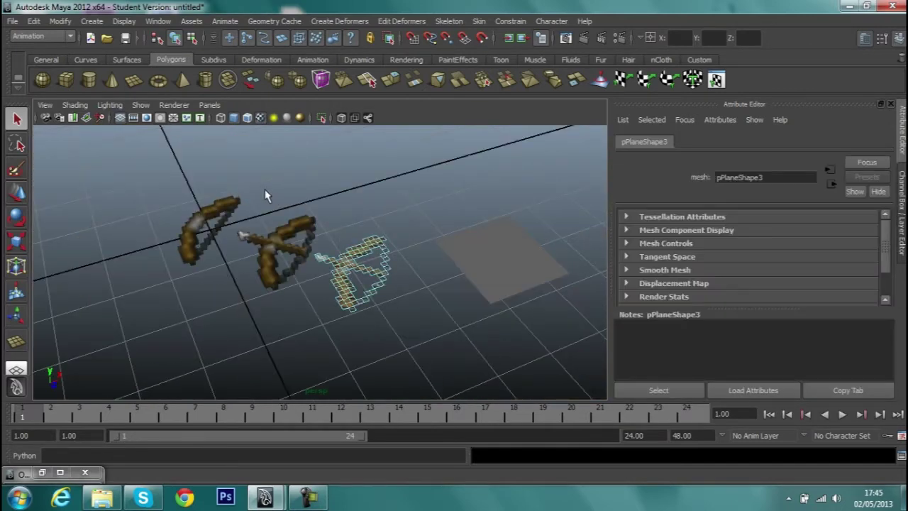
Extrude the bow faces to a thickness of 0.1
{"action": "right_click", "coordinate": [342, 273], "text": "shift"}
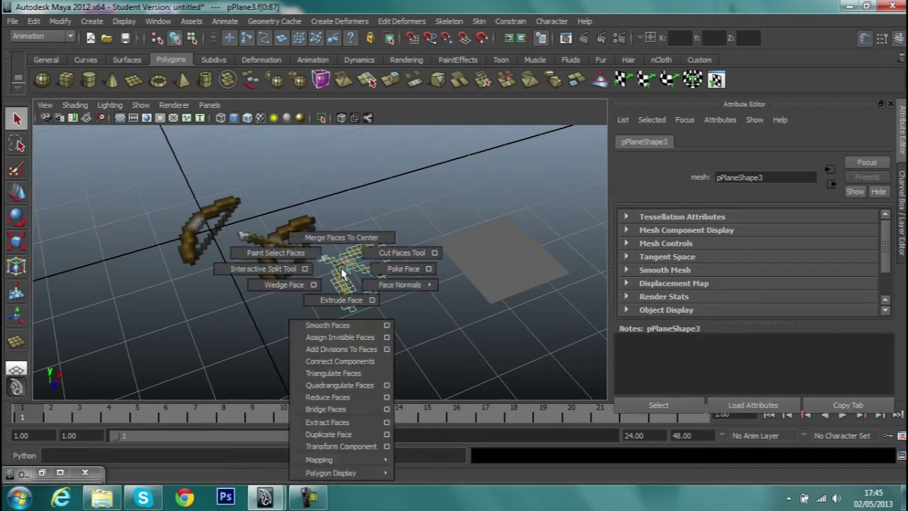
{"action": "left_click", "coordinate": [342, 291]}
{"action": "left_click", "coordinate": [902, 212]}
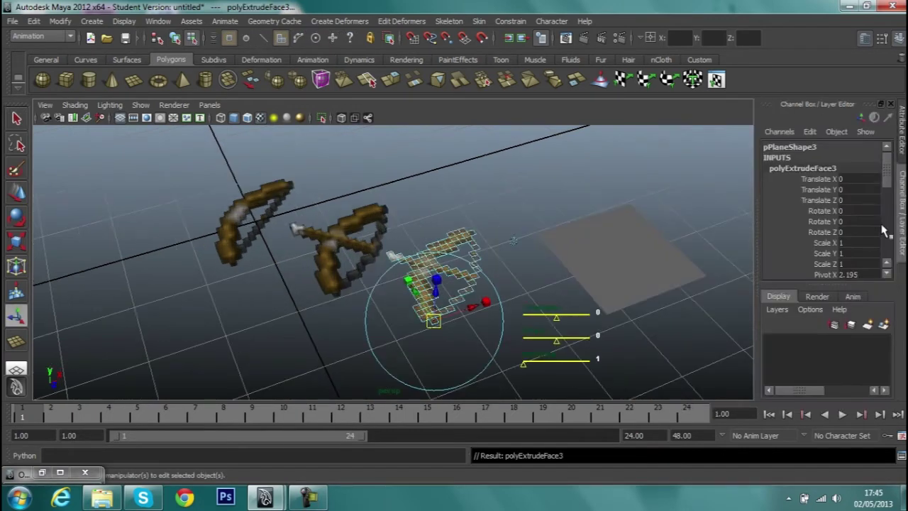
{"action": "scroll", "coordinate": [875, 249], "scroll_direction": "down", "scroll_amount": 1}
{"action": "type", "text": "0.1"}
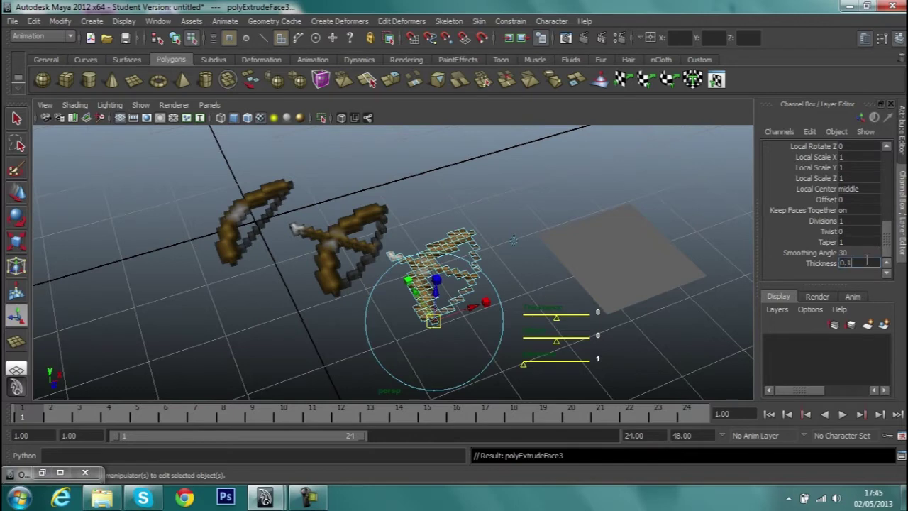
{"action": "key", "text": "Return"}
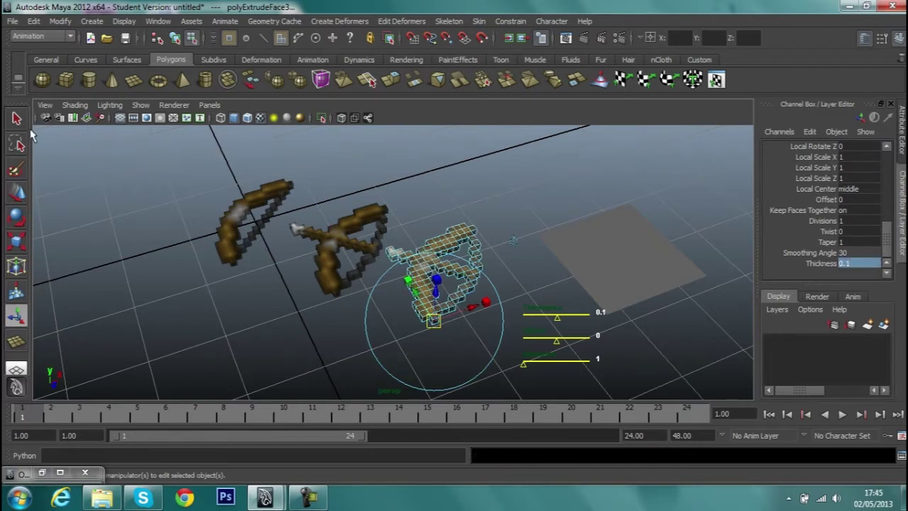
Deselect the extruded bow and select the plain grey plane
{"action": "left_click", "coordinate": [17, 118]}
{"action": "left_click", "coordinate": [517, 206]}
{"action": "scroll", "coordinate": [516, 206], "scroll_direction": "up", "scroll_amount": 5}
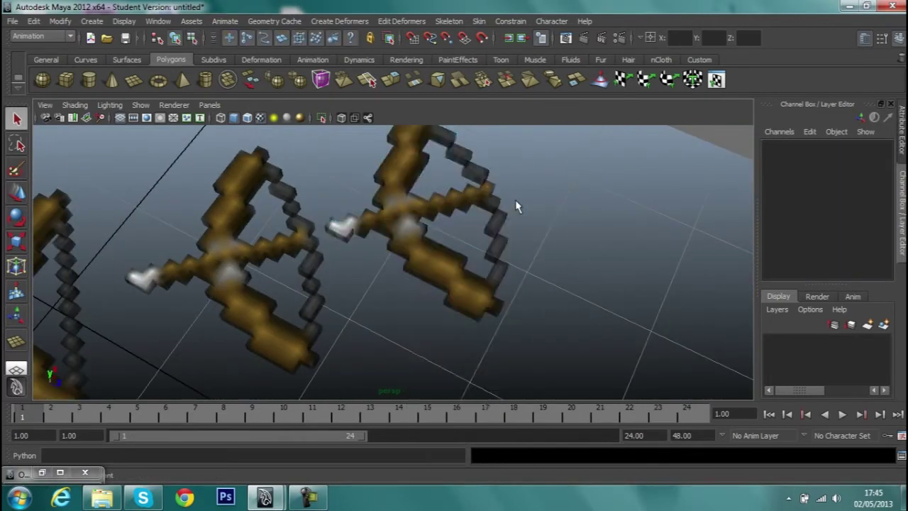
{"action": "scroll", "coordinate": [515, 206], "scroll_direction": "down", "scroll_amount": 5}
{"action": "scroll", "coordinate": [462, 248], "scroll_direction": "down", "scroll_amount": 3}
{"action": "mouse_move", "coordinate": [457, 286]}
{"action": "left_mouse_down", "text": "alt"}
{"action": "mouse_move", "coordinate": [477, 272]}
{"action": "mouse_move", "coordinate": [432, 237]}
{"action": "left_mouse_up", "text": "alt"}
{"action": "scroll", "coordinate": [432, 237], "scroll_direction": "up", "scroll_amount": 3}
{"action": "left_click", "coordinate": [551, 239]}
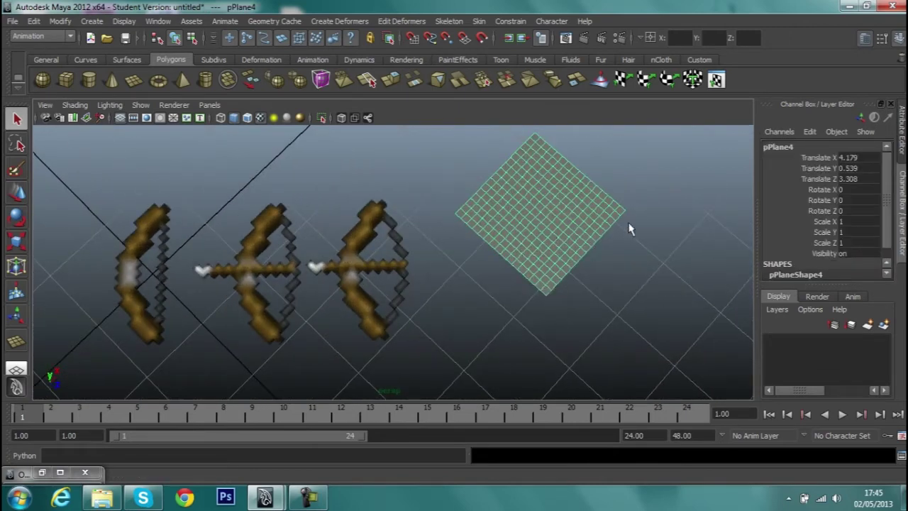
Assign a new Lambert material to the plane with a File colour texture, filtering off
{"action": "right_click_drag", "start_coordinate": [629, 229], "coordinate": [631, 407]}
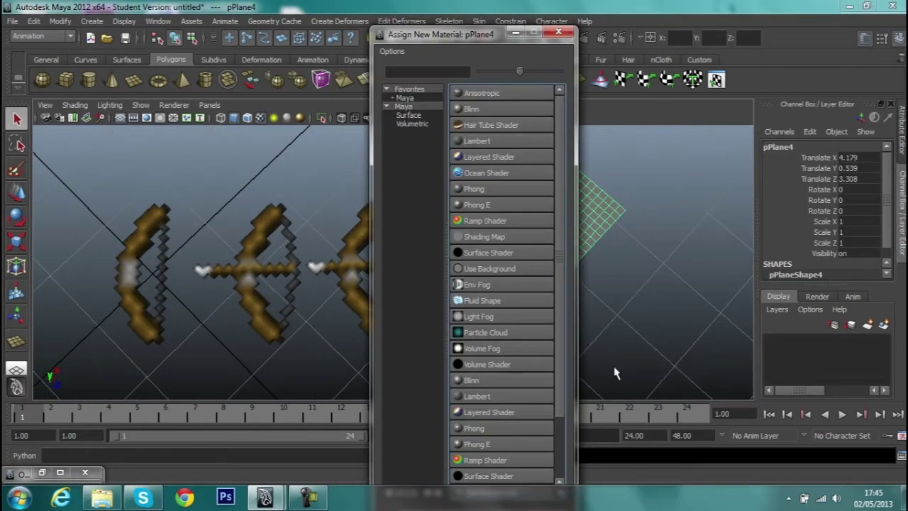
{"action": "left_click", "coordinate": [474, 142]}
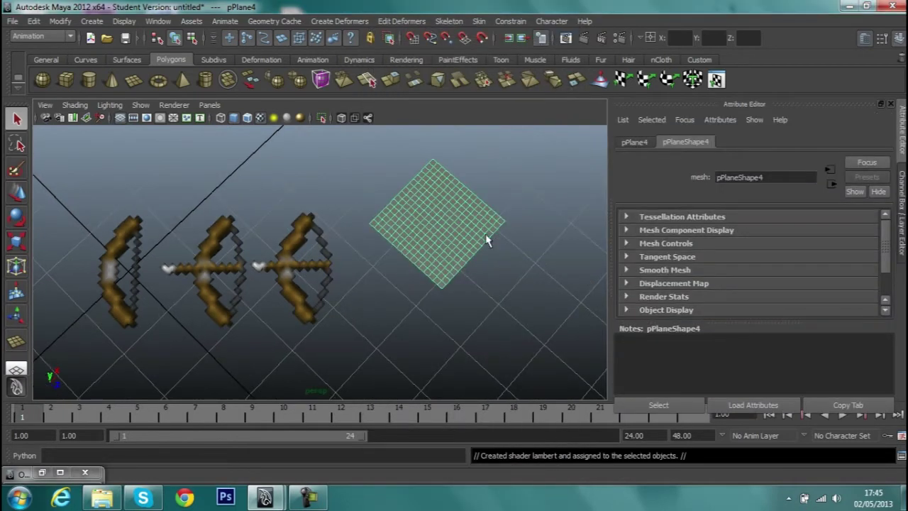
{"action": "right_click_drag", "start_coordinate": [487, 240], "coordinate": [483, 419]}
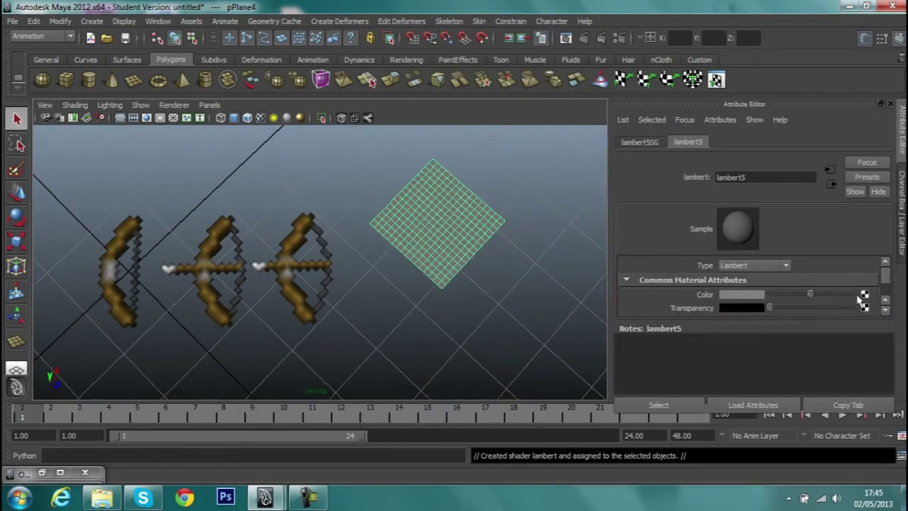
{"action": "left_click", "coordinate": [862, 296]}
{"action": "left_click", "coordinate": [353, 119]}
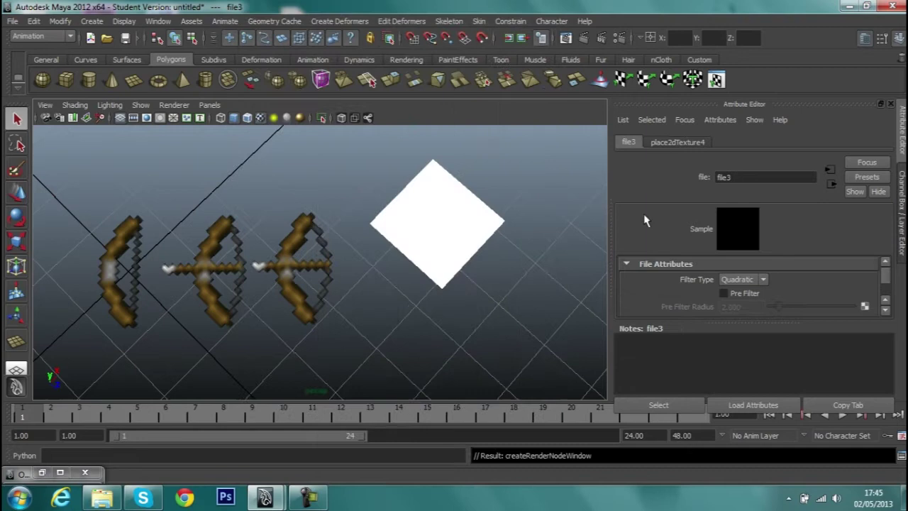
{"action": "left_click", "coordinate": [757, 282]}
{"action": "left_click", "coordinate": [741, 291]}
{"action": "left_click_drag", "start_coordinate": [778, 331], "coordinate": [778, 390]}
Load bow_pull_2.png into the file texture and name the node Action_3
{"action": "left_click", "coordinate": [866, 331]}
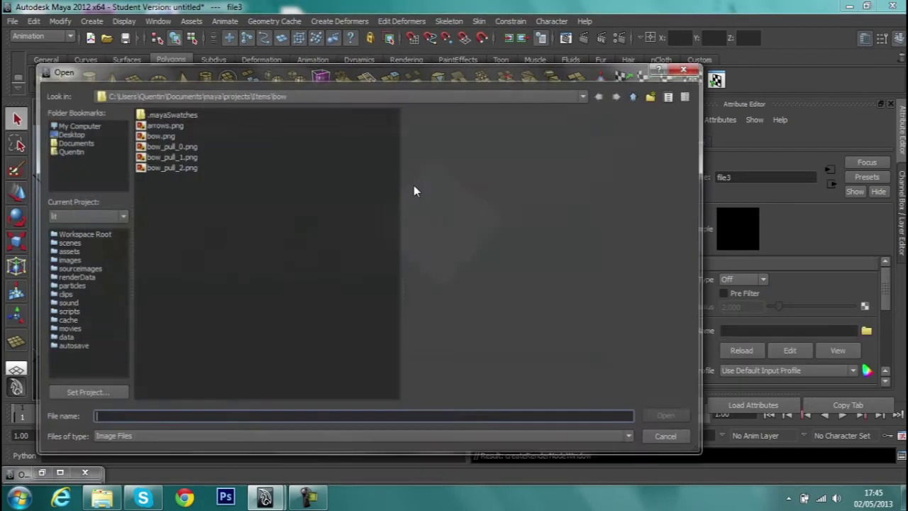
{"action": "left_click", "coordinate": [185, 155]}
{"action": "left_click", "coordinate": [175, 168]}
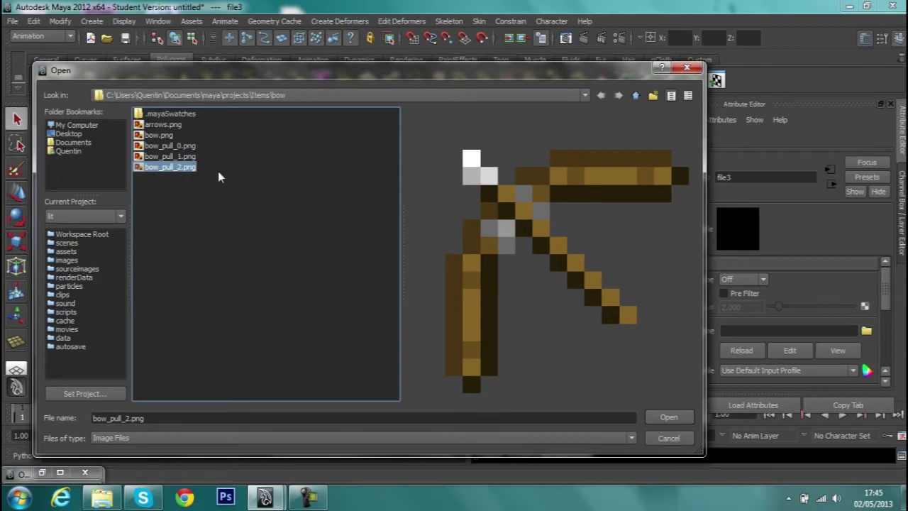
{"action": "left_click", "coordinate": [667, 418]}
{"action": "left_click", "coordinate": [738, 181]}
{"action": "type", "text": "Action_3"}
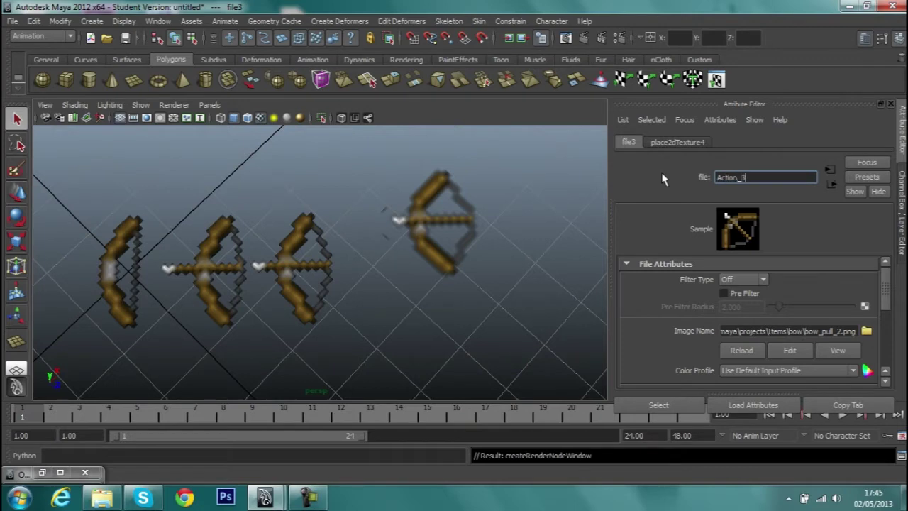
{"action": "key", "text": "Return"}
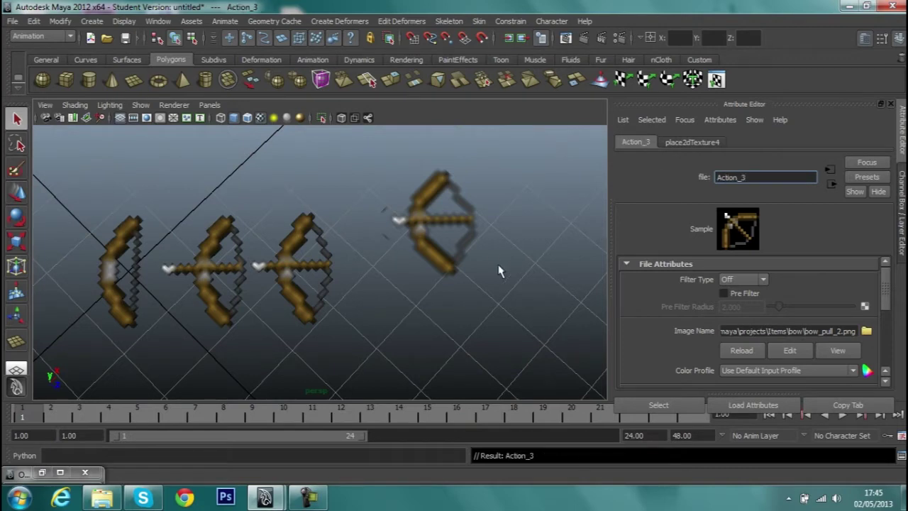
{"action": "left_click", "coordinate": [499, 271]}
Move the bow_pull_2 plane down beside the three solid bows, deselect it, and switch to painting face selections
{"action": "key", "text": "f"}
{"action": "mouse_move", "coordinate": [503, 211]}
{"action": "left_mouse_down", "text": "alt"}
{"action": "mouse_move", "coordinate": [374, 310]}
{"action": "mouse_move", "coordinate": [352, 343]}
{"action": "mouse_move", "coordinate": [80, 228]}
{"action": "left_mouse_up", "text": "alt"}
{"action": "key", "text": "w"}
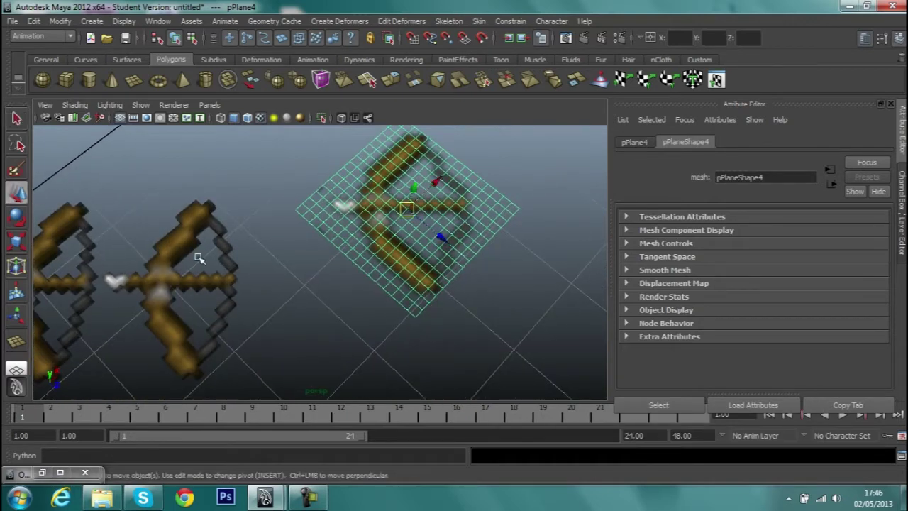
{"action": "left_click_drag", "start_coordinate": [203, 257], "coordinate": [218, 202], "text": "alt"}
{"action": "left_click_drag", "start_coordinate": [408, 194], "coordinate": [385, 301]}
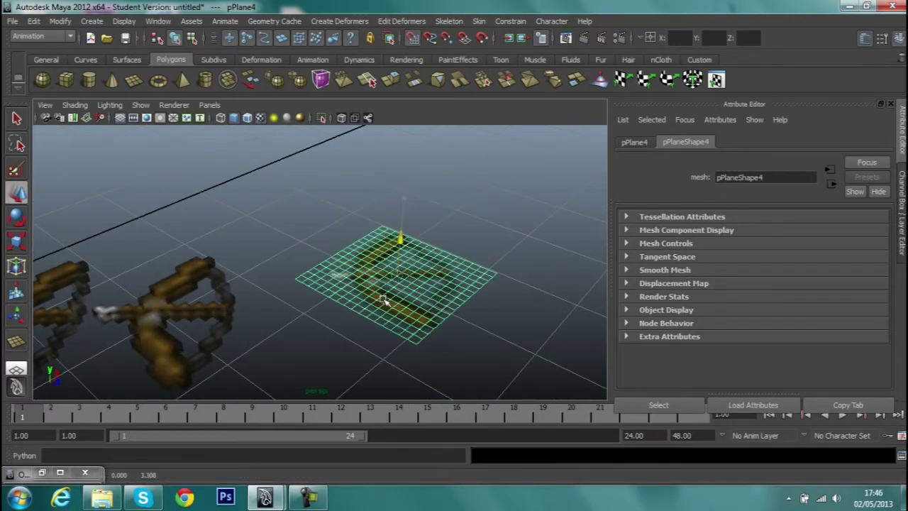
{"action": "mouse_move", "coordinate": [394, 340]}
{"action": "left_mouse_down", "text": "alt"}
{"action": "mouse_move", "coordinate": [364, 365]}
{"action": "mouse_move", "coordinate": [401, 323]}
{"action": "mouse_move", "coordinate": [387, 264]}
{"action": "left_mouse_up", "text": "alt"}
{"action": "mouse_move", "coordinate": [398, 308]}
{"action": "left_mouse_down"}
{"action": "mouse_move", "coordinate": [397, 280]}
{"action": "mouse_move", "coordinate": [381, 320]}
{"action": "left_mouse_up"}
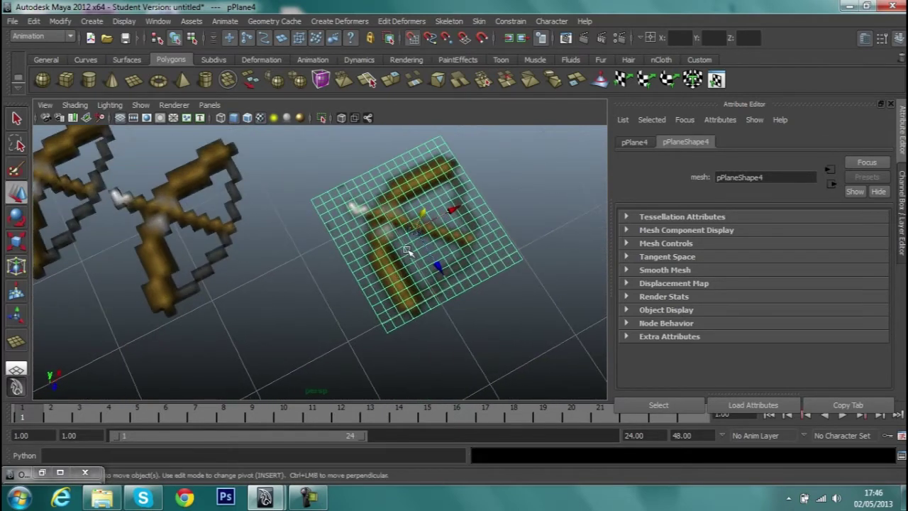
{"action": "mouse_move", "coordinate": [408, 251]}
{"action": "left_mouse_down"}
{"action": "mouse_move", "coordinate": [303, 257]}
{"action": "mouse_move", "coordinate": [403, 282]}
{"action": "mouse_move", "coordinate": [458, 249]}
{"action": "mouse_move", "coordinate": [411, 203]}
{"action": "mouse_move", "coordinate": [361, 234]}
{"action": "mouse_move", "coordinate": [362, 255]}
{"action": "left_mouse_up"}
{"action": "left_click", "coordinate": [192, 215]}
{"action": "left_click", "coordinate": [17, 171]}
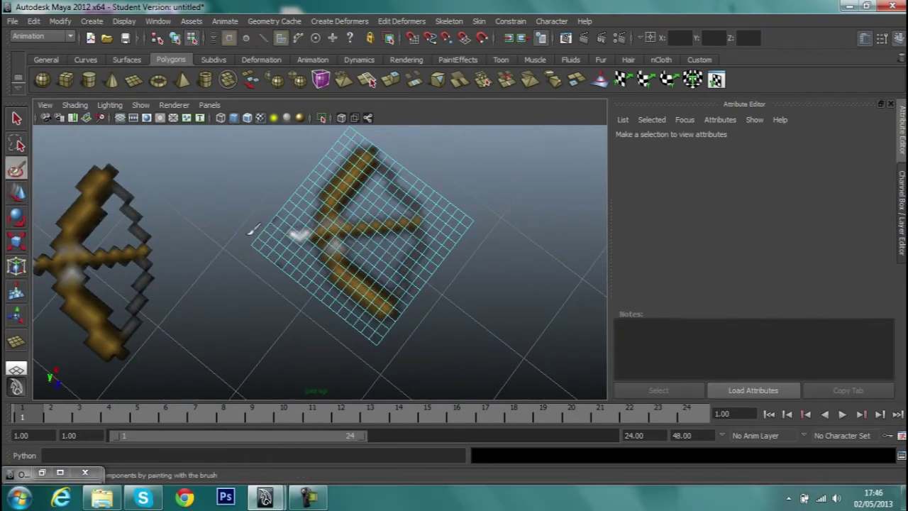
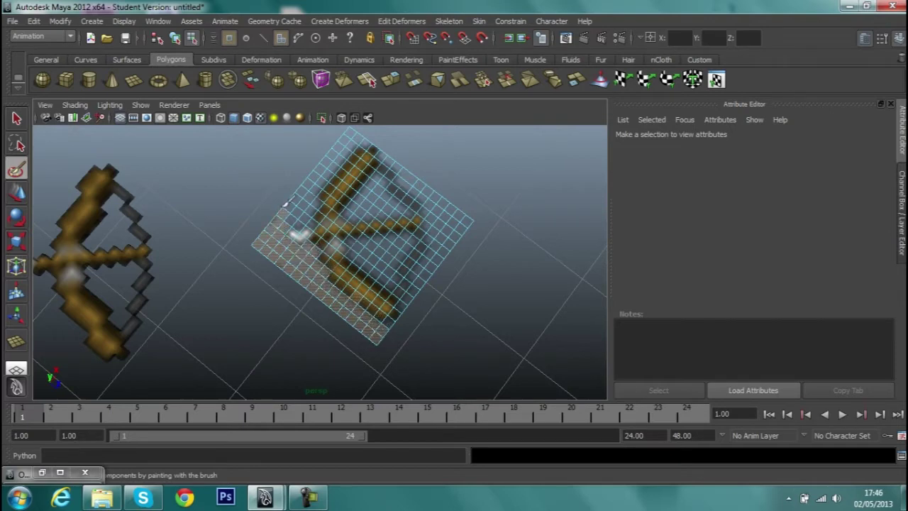
Delete the empty border faces around the crossbow, undo to check, then delete them again
{"action": "left_click", "coordinate": [305, 177]}
{"action": "scroll", "coordinate": [354, 227], "scroll_direction": "up", "scroll_amount": 5}
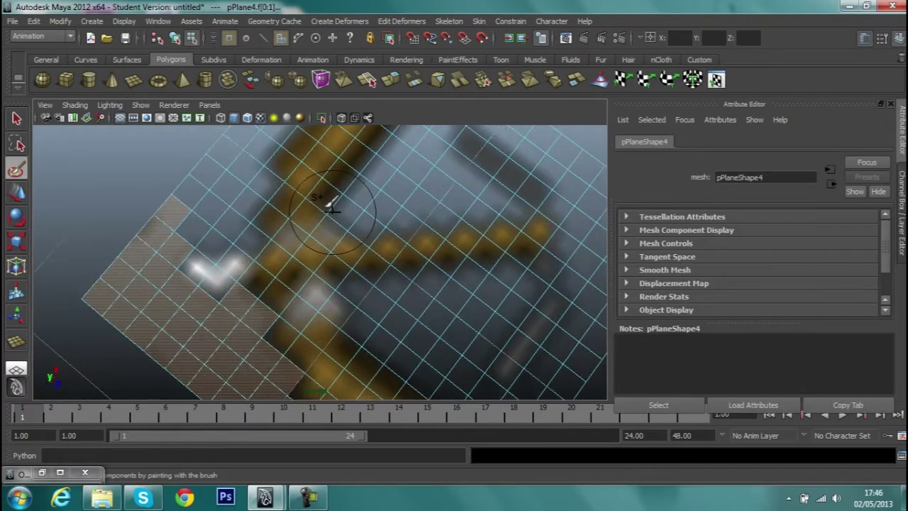
{"action": "scroll", "coordinate": [360, 203], "scroll_direction": "down", "scroll_amount": 2}
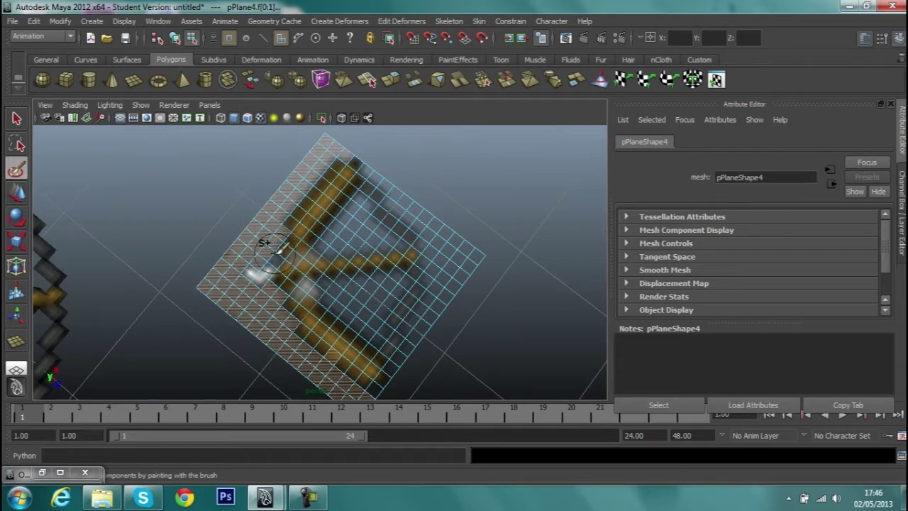
{"action": "key", "text": "q"}
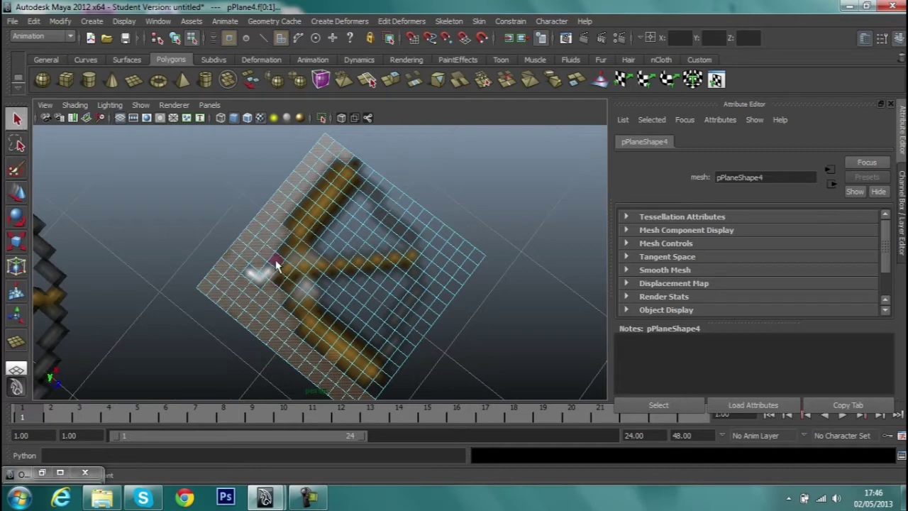
{"action": "left_click", "coordinate": [328, 302]}
{"action": "mouse_move", "coordinate": [328, 303]}
{"action": "left_mouse_down", "text": "alt"}
{"action": "mouse_move", "coordinate": [399, 239]}
{"action": "mouse_move", "coordinate": [415, 264]}
{"action": "mouse_move", "coordinate": [390, 254]}
{"action": "left_mouse_up", "text": "alt"}
{"action": "key", "text": "ctrl+z"}
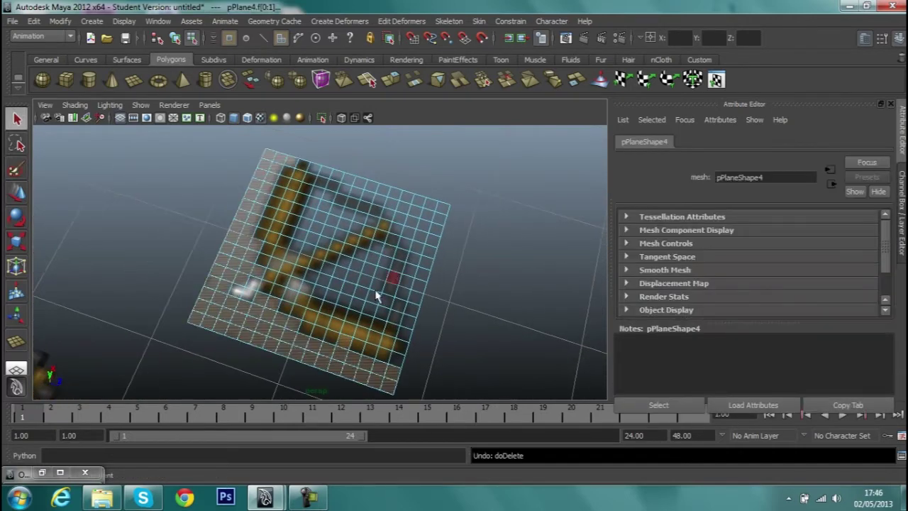
{"action": "key", "text": "Delete"}
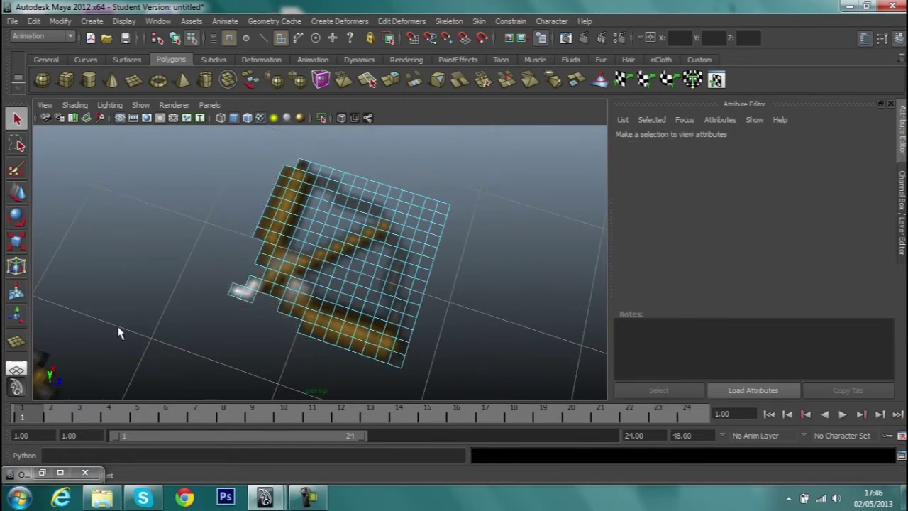
{"action": "mouse_move", "coordinate": [118, 331]}
{"action": "left_mouse_down", "text": "alt"}
{"action": "mouse_move", "coordinate": [435, 197]}
{"action": "mouse_move", "coordinate": [484, 188]}
{"action": "mouse_move", "coordinate": [415, 213]}
{"action": "left_mouse_up", "text": "alt"}
{"action": "scroll", "coordinate": [416, 213], "scroll_direction": "up", "scroll_amount": 5}
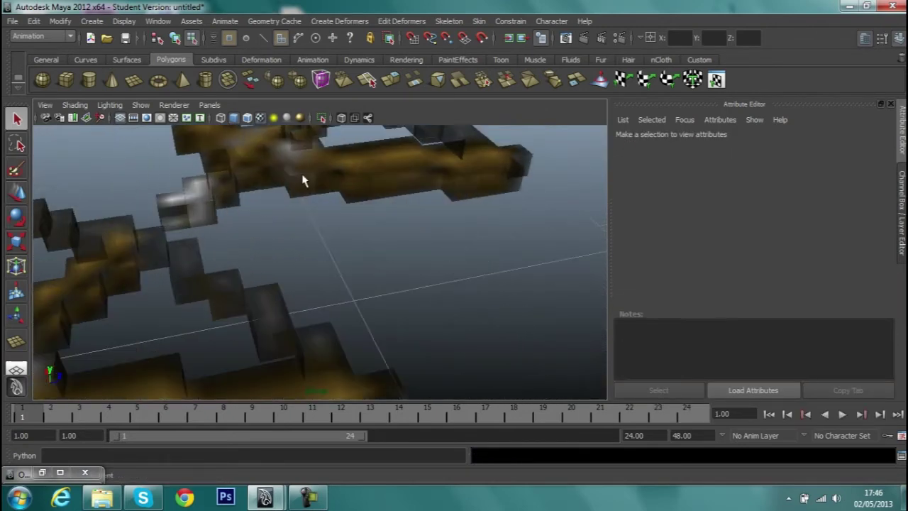
{"action": "left_click_drag", "start_coordinate": [304, 178], "coordinate": [405, 276], "text": "alt"}
{"action": "middle_click_drag", "start_coordinate": [404, 277], "coordinate": [383, 278], "text": "alt"}
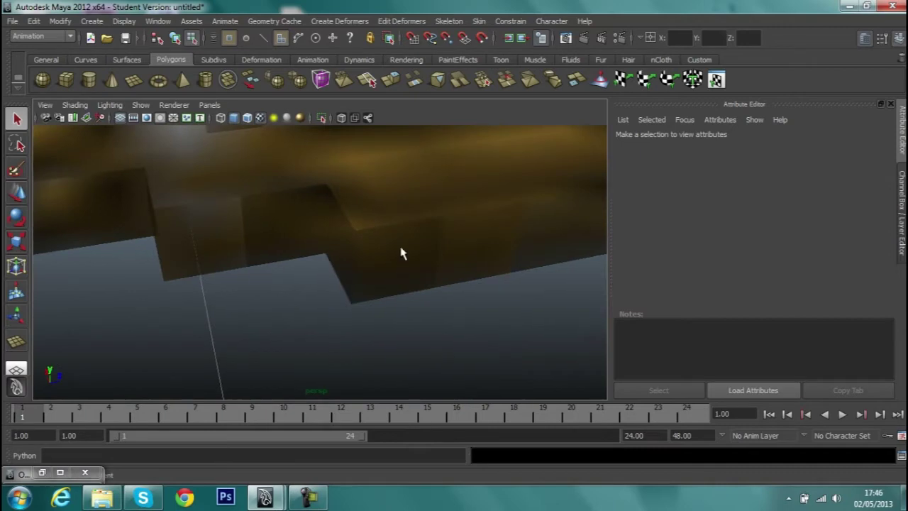
{"action": "scroll", "coordinate": [387, 273], "scroll_direction": "down", "scroll_amount": 5}
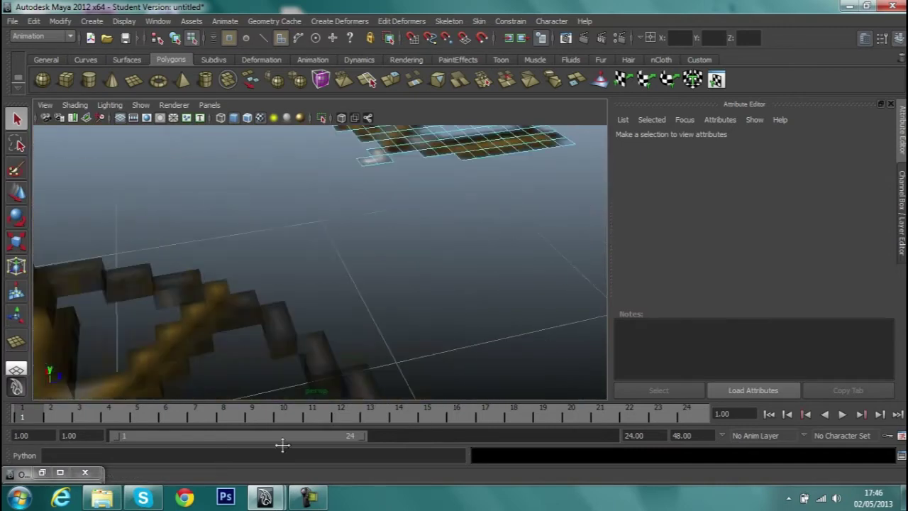
{"action": "mouse_move", "coordinate": [387, 273]}
{"action": "left_mouse_down", "text": "alt"}
{"action": "mouse_move", "coordinate": [320, 331]}
{"action": "mouse_move", "coordinate": [468, 187]}
{"action": "mouse_move", "coordinate": [367, 300]}
{"action": "mouse_move", "coordinate": [316, 244]}
{"action": "mouse_move", "coordinate": [304, 257]}
{"action": "mouse_move", "coordinate": [305, 335]}
{"action": "mouse_move", "coordinate": [290, 339]}
{"action": "mouse_move", "coordinate": [255, 298]}
{"action": "mouse_move", "coordinate": [397, 209]}
{"action": "mouse_move", "coordinate": [388, 237]}
{"action": "left_mouse_up", "text": "alt"}
{"action": "left_click", "coordinate": [388, 237]}
{"action": "left_click", "coordinate": [367, 239]}
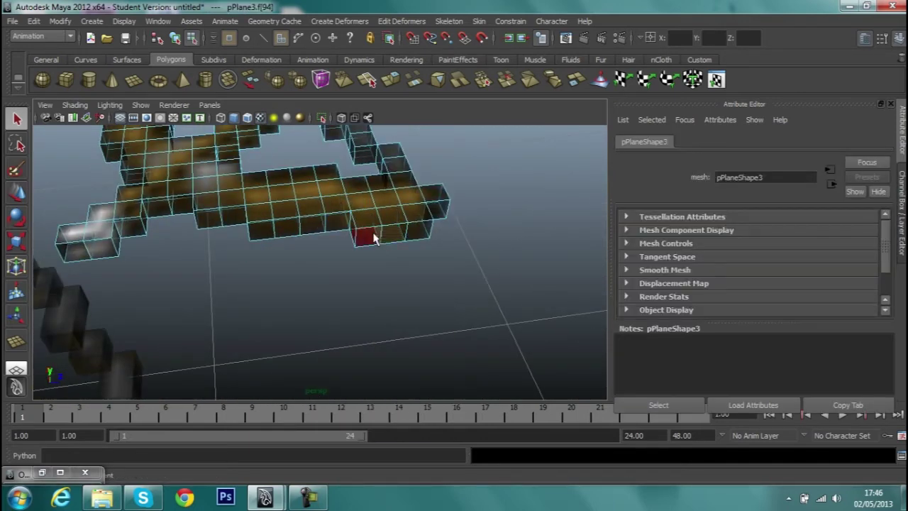
{"action": "key", "text": "f"}
{"action": "mouse_move", "coordinate": [388, 328]}
{"action": "left_mouse_down", "text": "alt"}
{"action": "mouse_move", "coordinate": [391, 234]}
{"action": "mouse_move", "coordinate": [348, 323]}
{"action": "left_mouse_up", "text": "alt"}
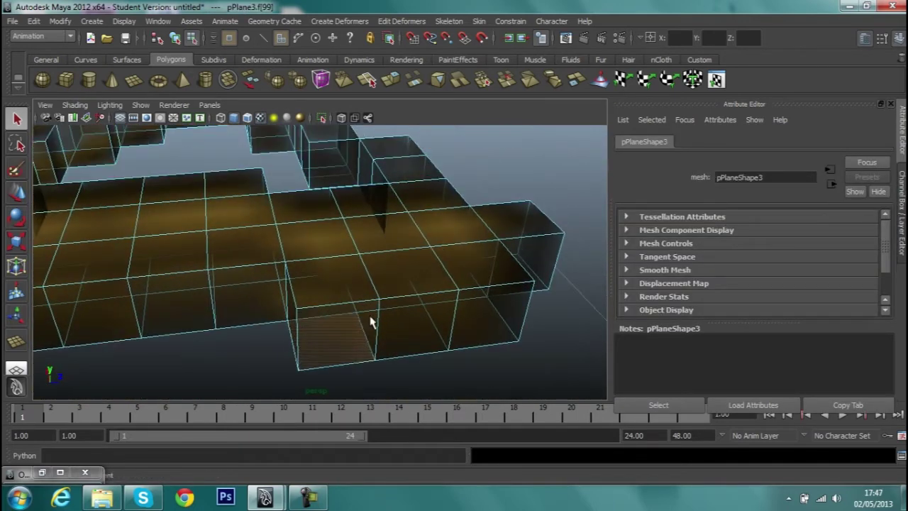
{"action": "left_click", "coordinate": [344, 327]}
{"action": "key", "text": "Delete"}
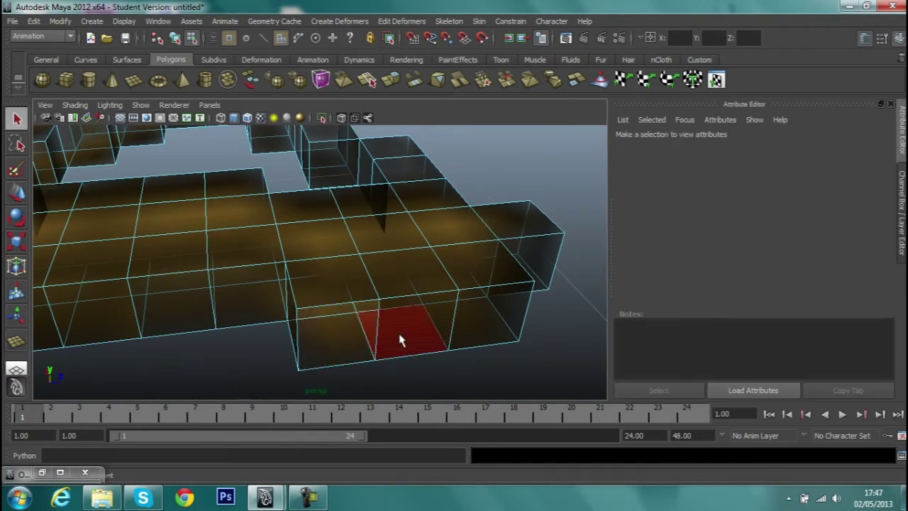
{"action": "mouse_move", "coordinate": [399, 341]}
{"action": "left_mouse_down", "text": "alt"}
{"action": "mouse_move", "coordinate": [385, 298]}
{"action": "mouse_move", "coordinate": [372, 145]}
{"action": "mouse_move", "coordinate": [375, 197]}
{"action": "mouse_move", "coordinate": [397, 271]}
{"action": "left_mouse_up", "text": "alt"}
{"action": "key", "text": "ctrl+z"}
{"action": "mouse_move", "coordinate": [431, 254]}
{"action": "left_mouse_down", "text": "alt"}
{"action": "mouse_move", "coordinate": [415, 227]}
{"action": "mouse_move", "coordinate": [367, 312]}
{"action": "left_mouse_up", "text": "alt"}
{"action": "mouse_move", "coordinate": [277, 344]}
{"action": "left_mouse_down", "text": "alt"}
{"action": "mouse_move", "coordinate": [277, 334]}
{"action": "mouse_move", "coordinate": [374, 283]}
{"action": "mouse_move", "coordinate": [345, 290]}
{"action": "mouse_move", "coordinate": [282, 338]}
{"action": "mouse_move", "coordinate": [296, 287]}
{"action": "left_mouse_up", "text": "alt"}
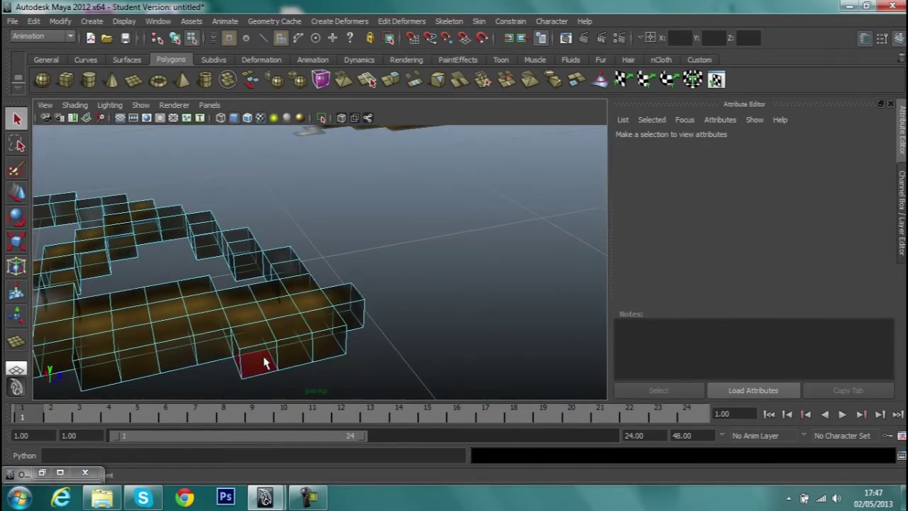
{"action": "mouse_move", "coordinate": [273, 345]}
{"action": "left_mouse_down", "text": "alt"}
{"action": "mouse_move", "coordinate": [358, 262]}
{"action": "mouse_move", "coordinate": [337, 227]}
{"action": "mouse_move", "coordinate": [246, 324]}
{"action": "left_mouse_up", "text": "alt"}
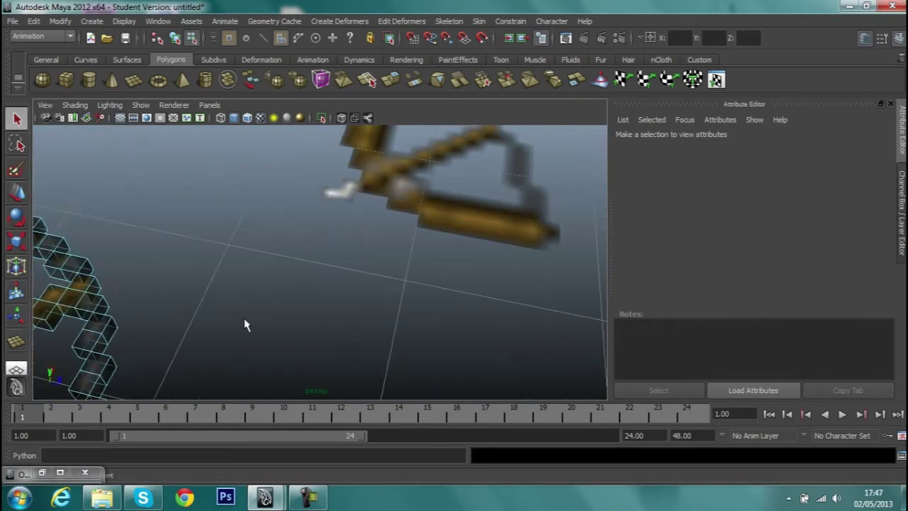
{"action": "right_click_drag", "start_coordinate": [375, 203], "coordinate": [426, 188]}
{"action": "mouse_move", "coordinate": [426, 188]}
{"action": "left_mouse_down", "text": "alt"}
{"action": "mouse_move", "coordinate": [330, 331]}
{"action": "mouse_move", "coordinate": [380, 277]}
{"action": "left_mouse_up", "text": "alt"}
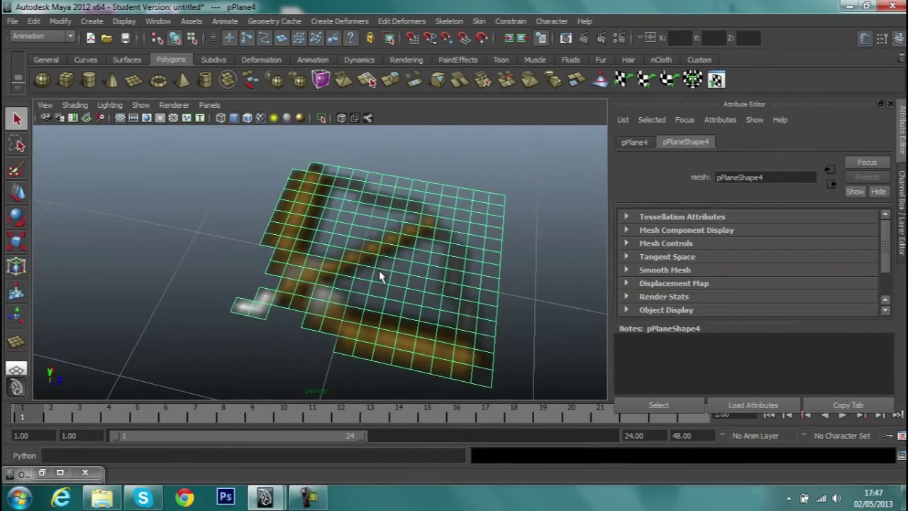
Switch the plane to face mode and trial-select empty faces with box and paint selection
{"action": "right_click_drag", "start_coordinate": [374, 221], "coordinate": [375, 241]}
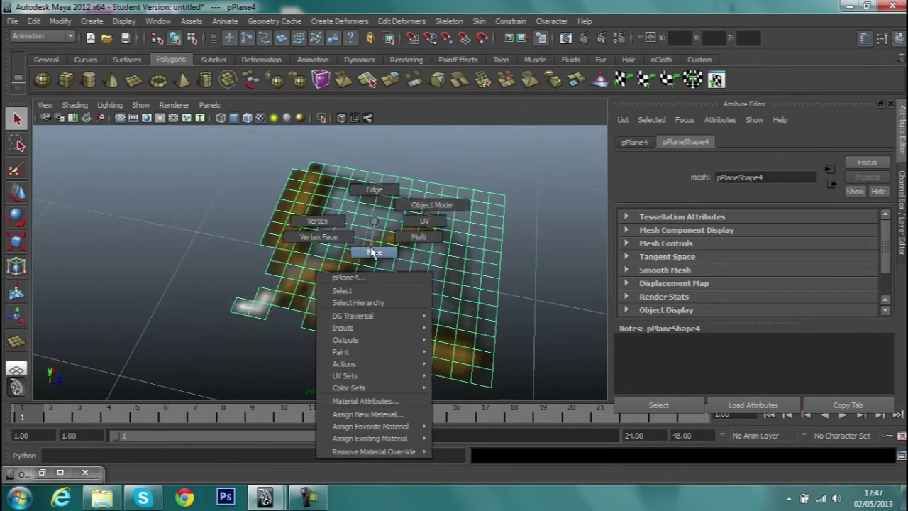
{"action": "mouse_move", "coordinate": [372, 252]}
{"action": "left_mouse_down", "text": "alt"}
{"action": "mouse_move", "coordinate": [359, 233]}
{"action": "mouse_move", "coordinate": [377, 258]}
{"action": "mouse_move", "coordinate": [294, 334]}
{"action": "mouse_move", "coordinate": [411, 273]}
{"action": "mouse_move", "coordinate": [393, 248]}
{"action": "mouse_move", "coordinate": [368, 264]}
{"action": "left_mouse_up", "text": "alt"}
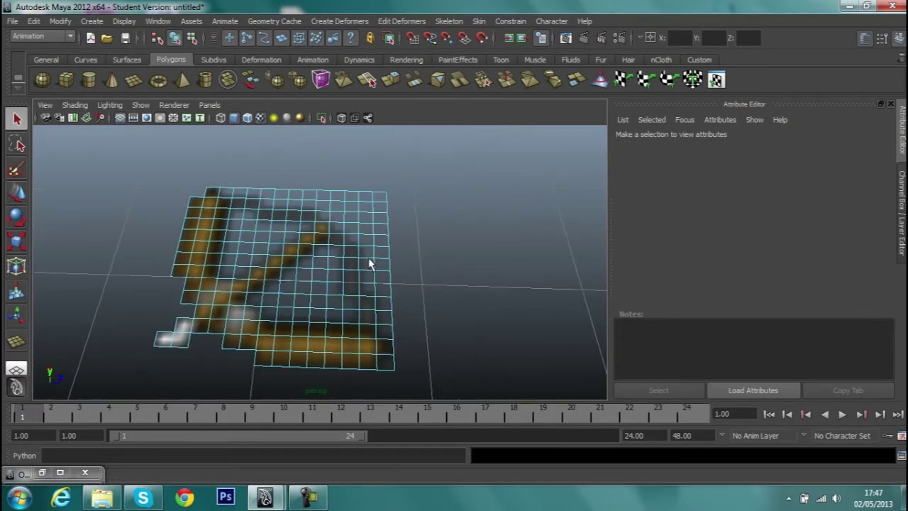
{"action": "left_click_drag", "start_coordinate": [382, 307], "coordinate": [385, 328]}
{"action": "left_click", "coordinate": [388, 325]}
{"action": "left_click", "coordinate": [16, 169]}
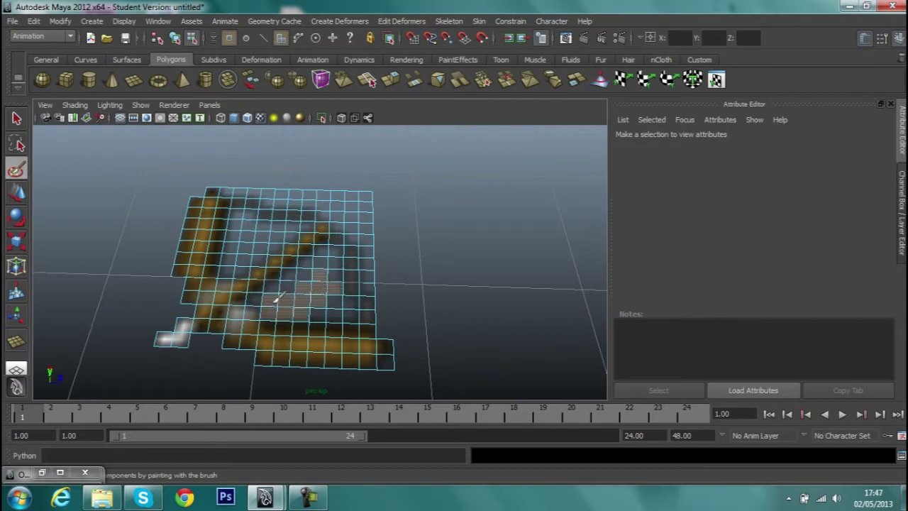
{"action": "left_click_drag", "start_coordinate": [290, 301], "coordinate": [298, 306]}
{"action": "key", "text": "ctrl+z"}
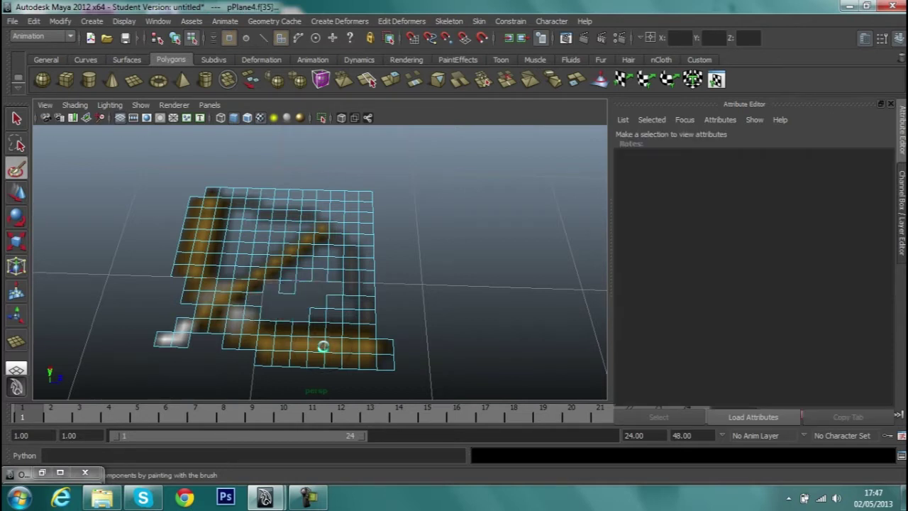
{"action": "key", "text": "q"}
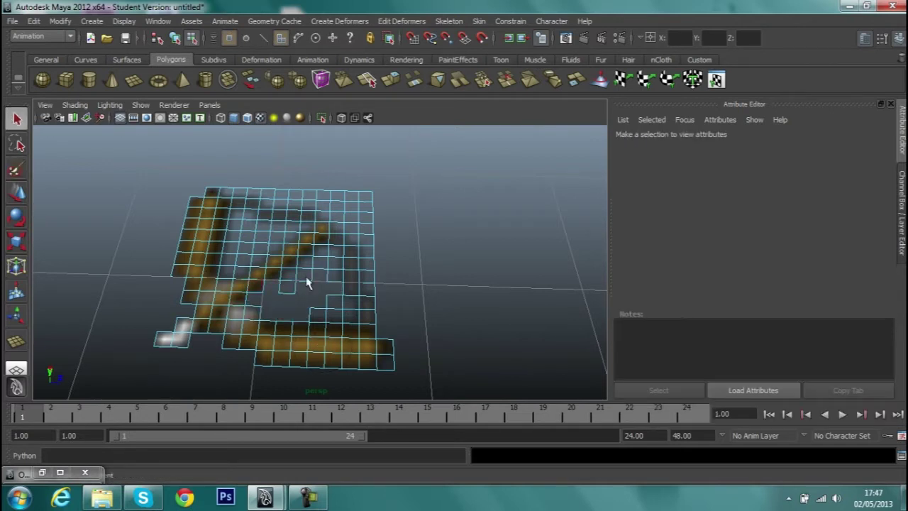
Delete the individual empty faces inside the crossbow's frame one by one
{"action": "left_click", "coordinate": [303, 275]}
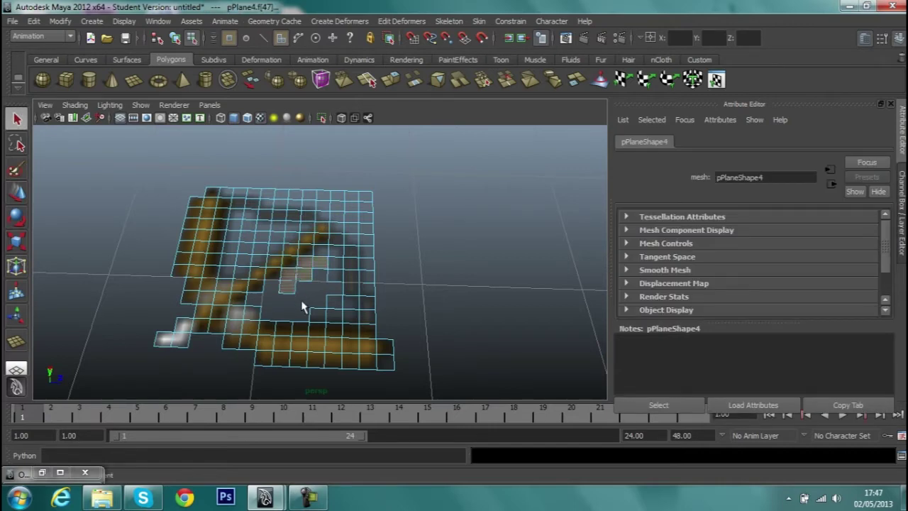
{"action": "key", "text": "Delete"}
{"action": "left_click", "coordinate": [325, 260]}
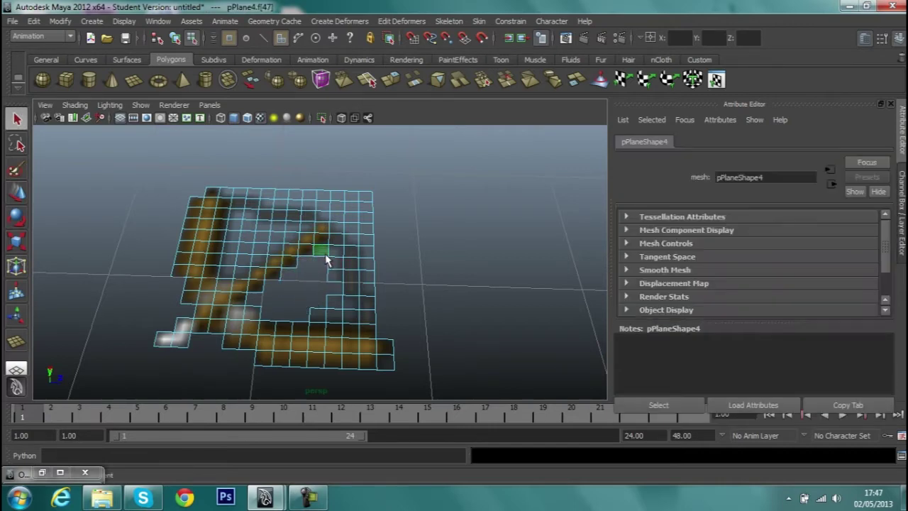
{"action": "key", "text": "Delete"}
{"action": "left_click", "coordinate": [334, 257]}
{"action": "key", "text": "Delete"}
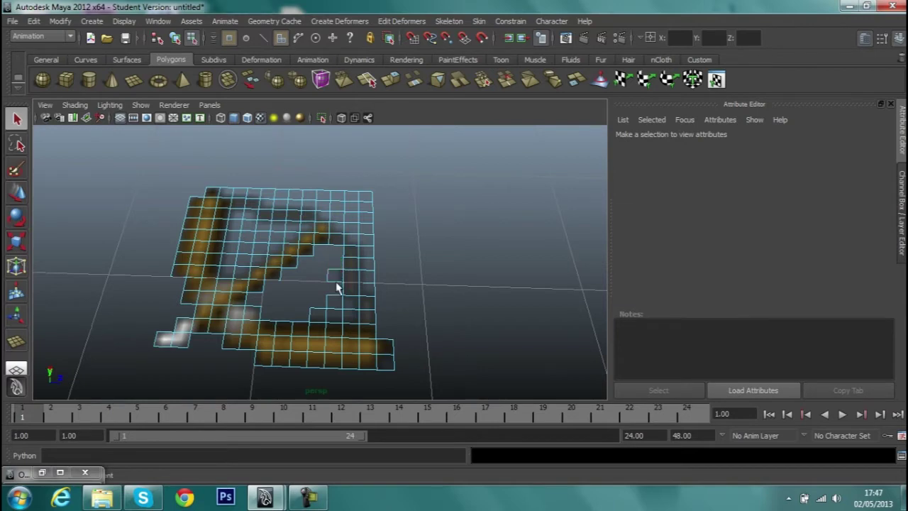
{"action": "key", "text": "Delete"}
{"action": "left_click", "coordinate": [339, 279]}
{"action": "left_click", "coordinate": [339, 320]}
{"action": "key", "text": "Delete"}
{"action": "left_click", "coordinate": [319, 314]}
{"action": "key", "text": "Delete"}
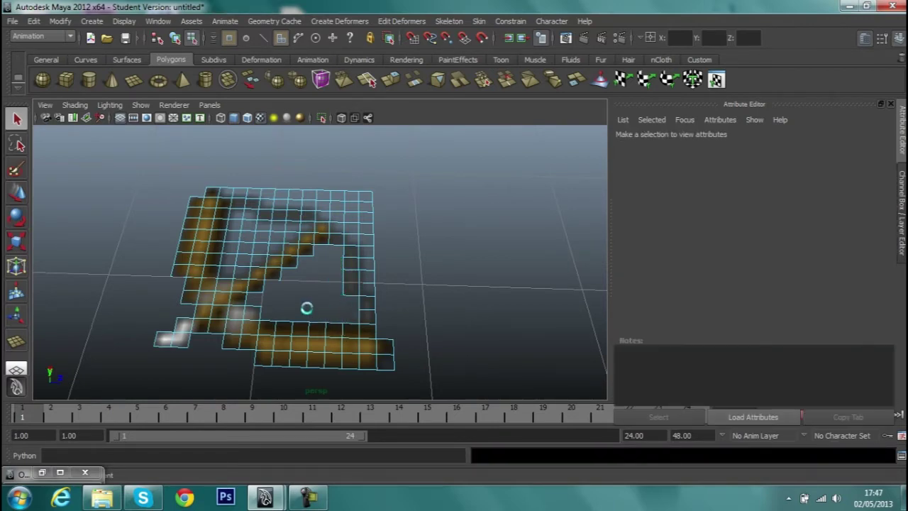
Delete the empty right-hand column of faces and the lower-right corner face
{"action": "mouse_move", "coordinate": [270, 242]}
{"action": "left_mouse_down", "text": "alt"}
{"action": "mouse_move", "coordinate": [357, 233]}
{"action": "mouse_move", "coordinate": [343, 246]}
{"action": "left_mouse_up", "text": "alt"}
{"action": "double_click", "coordinate": [357, 272]}
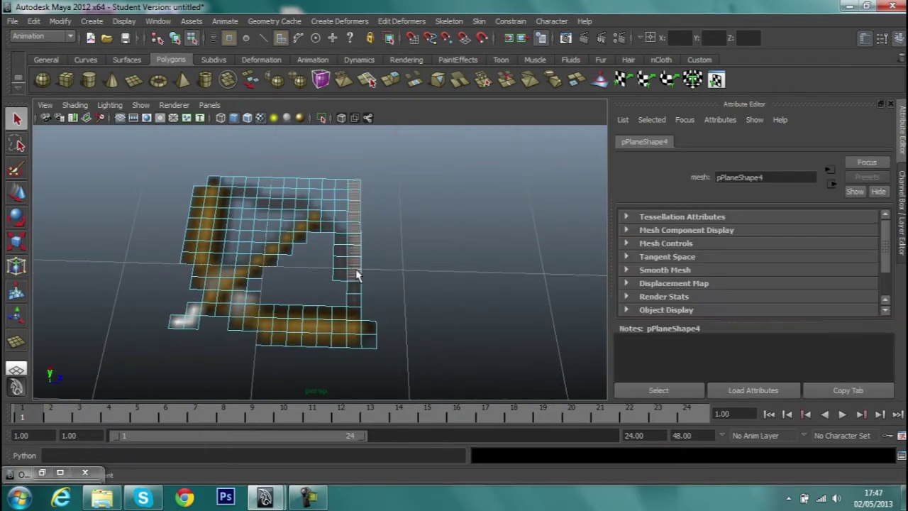
{"action": "key", "text": "Delete"}
{"action": "left_click", "coordinate": [374, 343]}
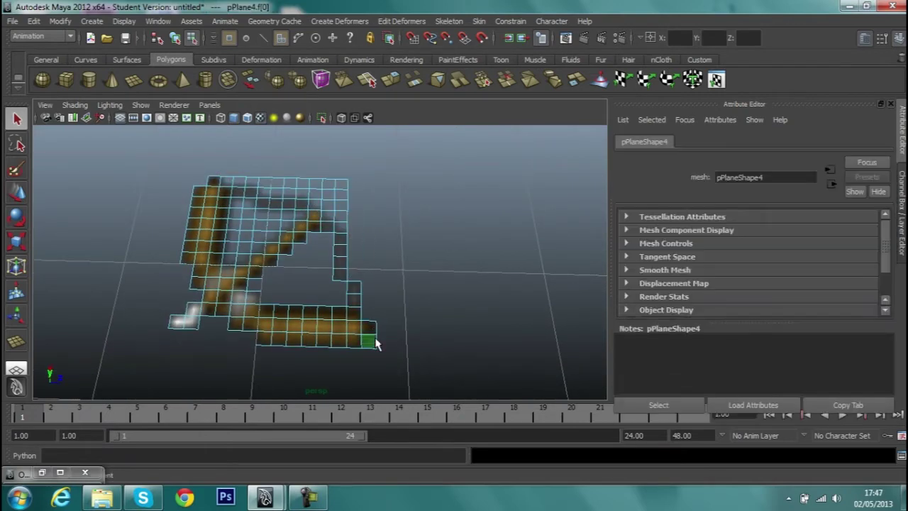
{"action": "key", "text": "Delete"}
{"action": "mouse_move", "coordinate": [276, 171]}
{"action": "left_mouse_down", "text": "alt"}
{"action": "mouse_move", "coordinate": [358, 244]}
{"action": "mouse_move", "coordinate": [355, 208]}
{"action": "mouse_move", "coordinate": [390, 331]}
{"action": "mouse_move", "coordinate": [379, 278]}
{"action": "left_mouse_up", "text": "alt"}
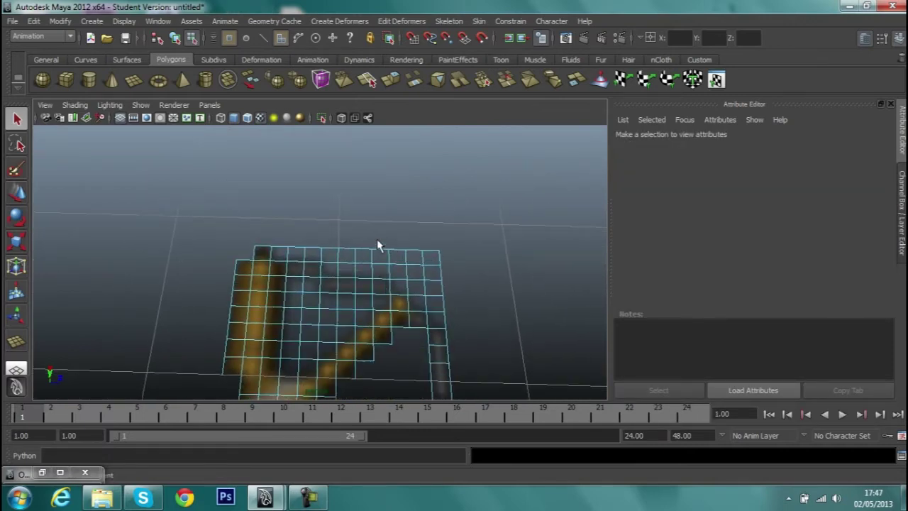
Delete the empty top rows and right-side columns of faces using loop selections
{"action": "double_click", "coordinate": [360, 272]}
{"action": "key", "text": "Delete"}
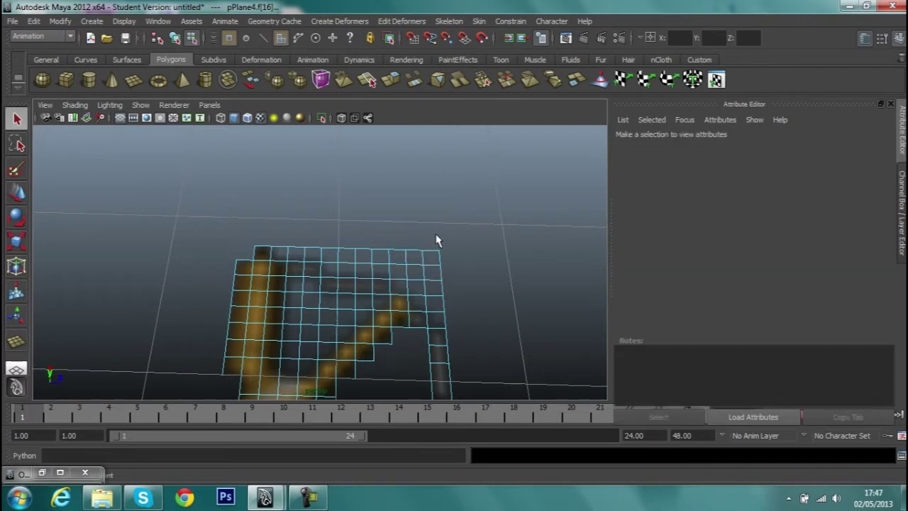
{"action": "double_click", "coordinate": [440, 259]}
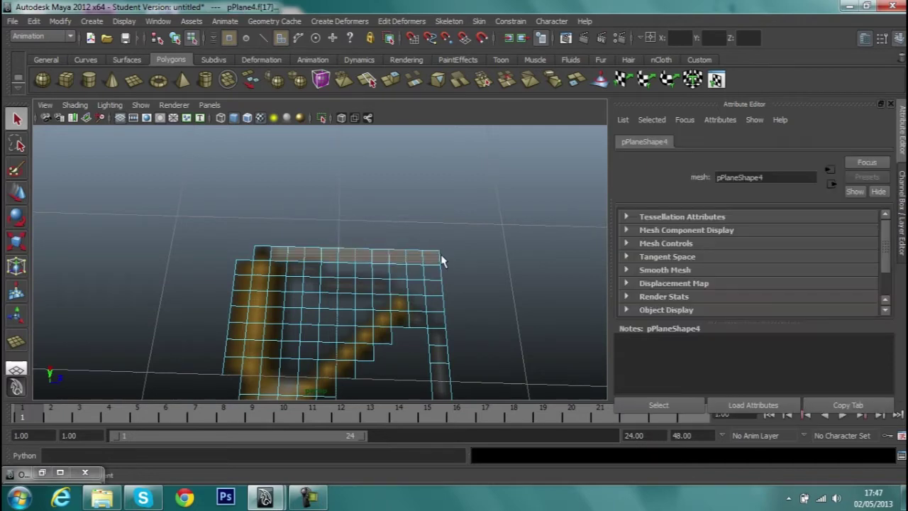
{"action": "key", "text": "Delete"}
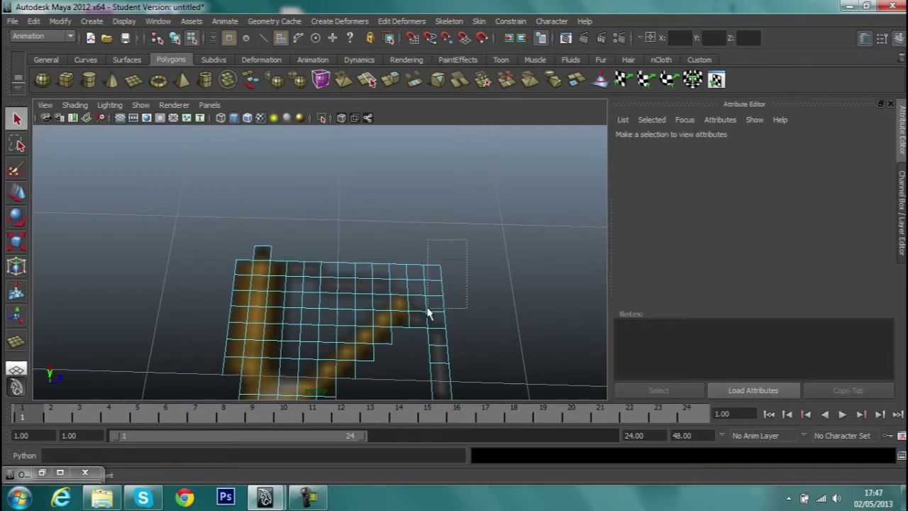
{"action": "double_click", "coordinate": [434, 319]}
{"action": "key", "text": "Delete"}
{"action": "double_click", "coordinate": [416, 307]}
{"action": "key", "text": "Delete"}
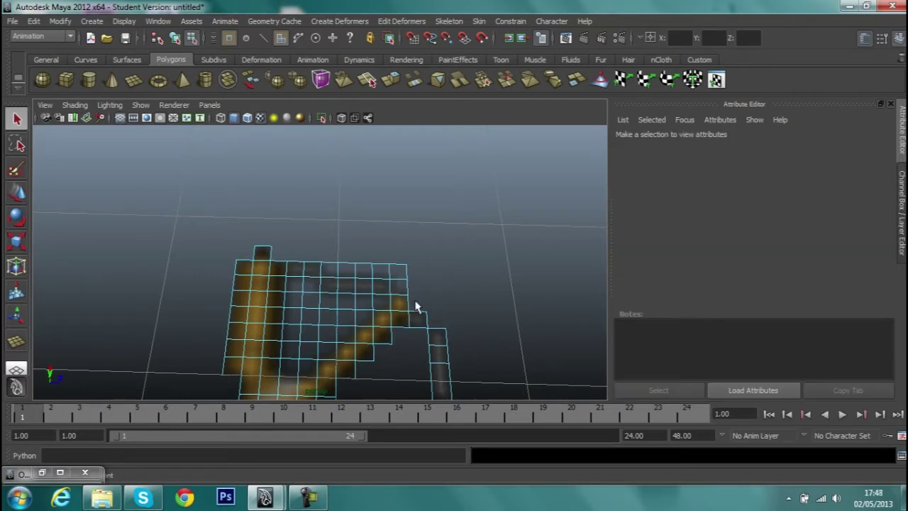
{"action": "left_click_drag", "start_coordinate": [376, 267], "coordinate": [399, 276]}
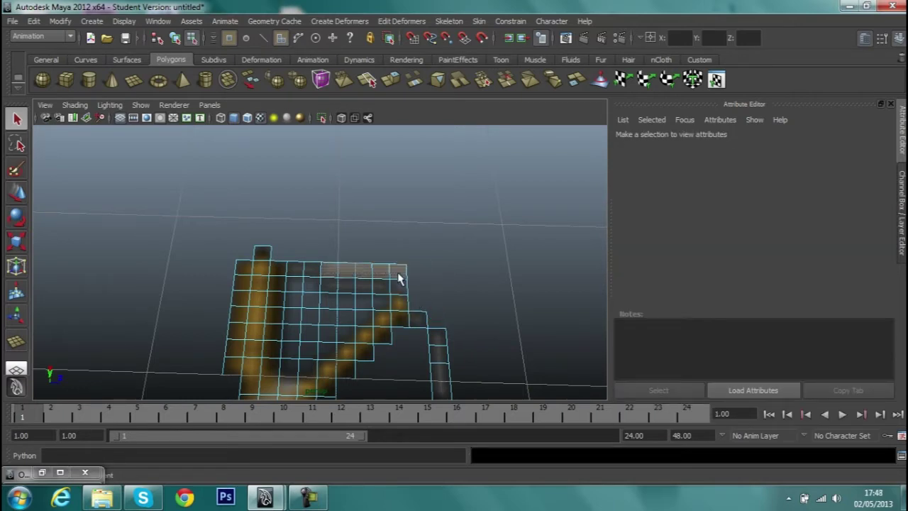
{"action": "key", "text": "Delete"}
Delete the leftover interior faces and blocks inside the bow, then select all crossbow faces
{"action": "left_click", "coordinate": [401, 286]}
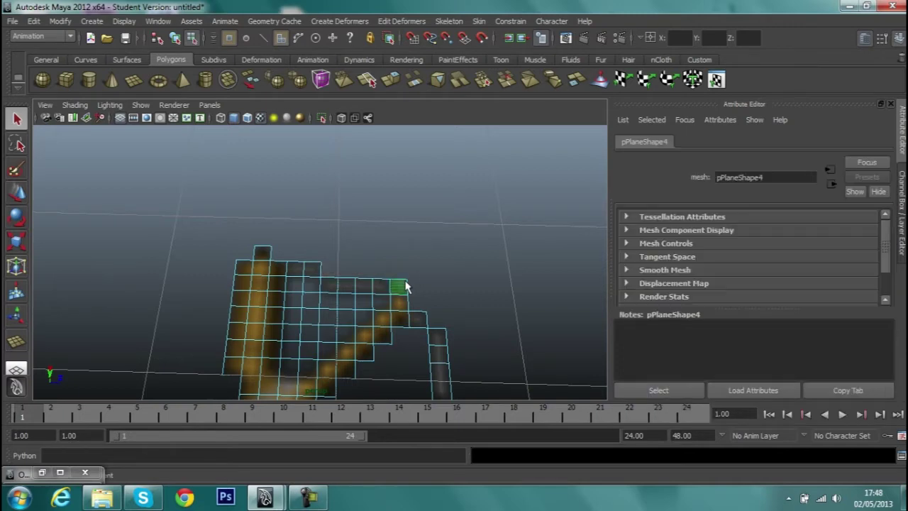
{"action": "key", "text": "Delete"}
{"action": "left_click", "coordinate": [378, 305]}
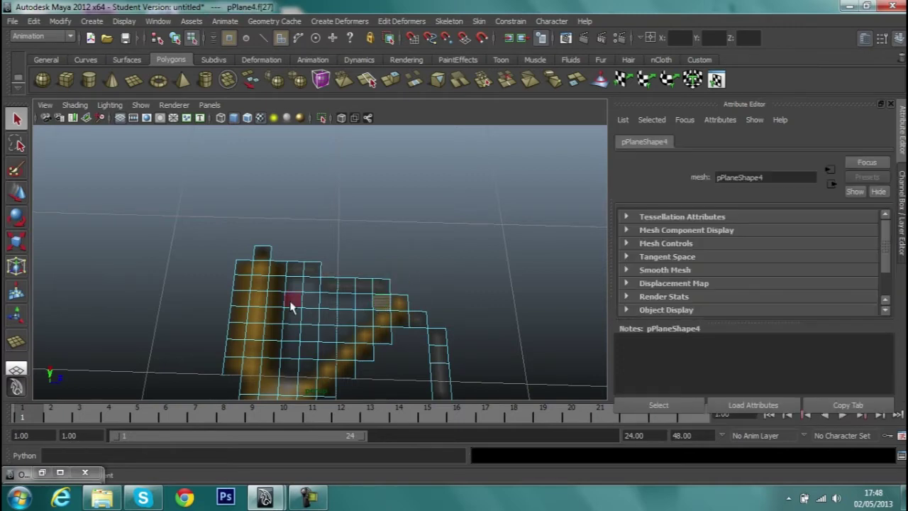
{"action": "key", "text": "Delete"}
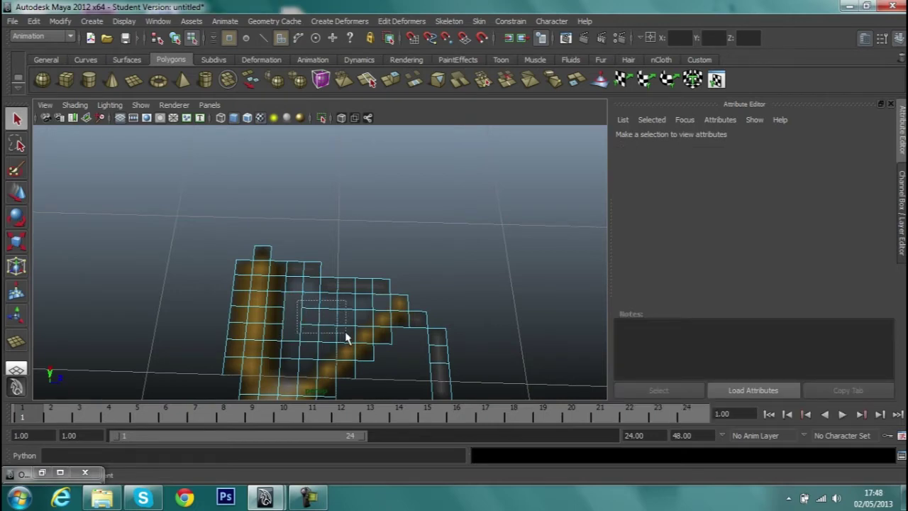
{"action": "left_click_drag", "start_coordinate": [298, 302], "coordinate": [347, 338]}
{"action": "key", "text": "Delete"}
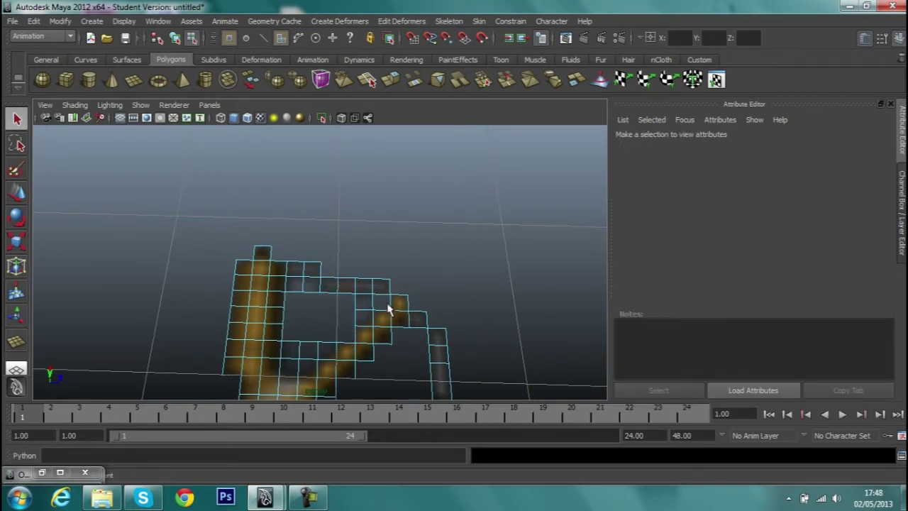
{"action": "left_click", "coordinate": [370, 317]}
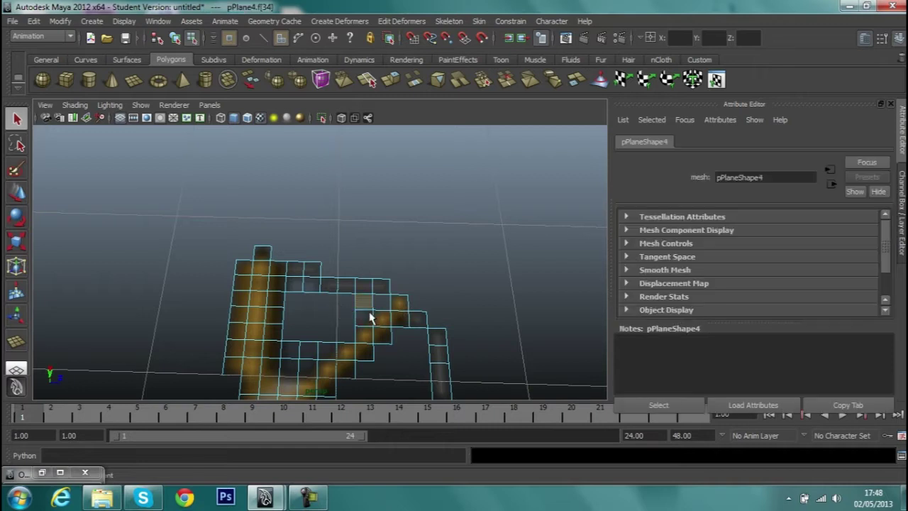
{"action": "key", "text": "Delete"}
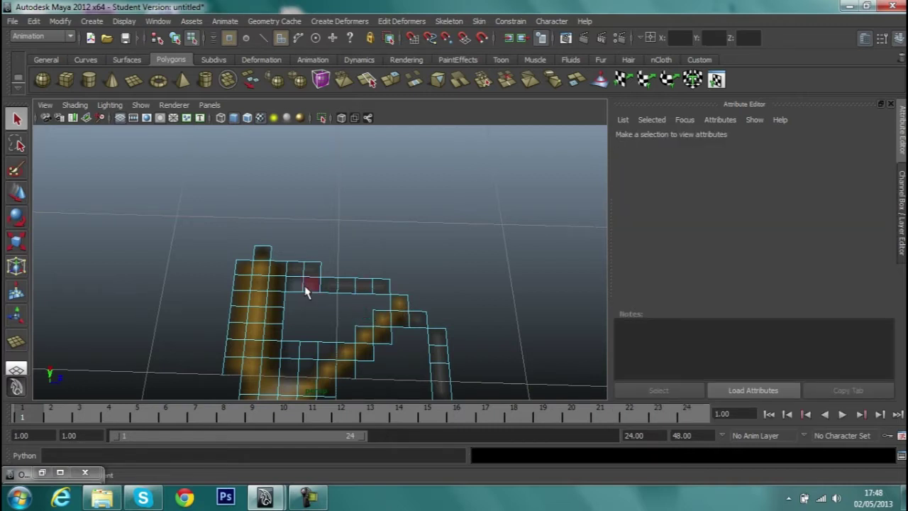
{"action": "left_click", "coordinate": [306, 291]}
{"action": "key", "text": "Delete"}
{"action": "left_click", "coordinate": [315, 345]}
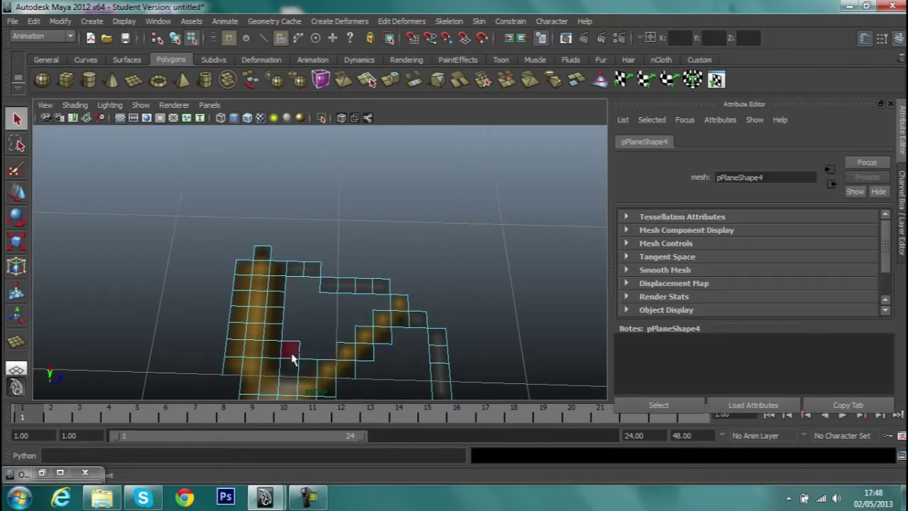
{"action": "key", "text": "Delete"}
{"action": "mouse_move", "coordinate": [305, 364]}
{"action": "left_mouse_down", "text": "alt"}
{"action": "mouse_move", "coordinate": [324, 319]}
{"action": "mouse_move", "coordinate": [383, 346]}
{"action": "mouse_move", "coordinate": [347, 199]}
{"action": "mouse_move", "coordinate": [361, 244]}
{"action": "mouse_move", "coordinate": [330, 270]}
{"action": "left_mouse_up", "text": "alt"}
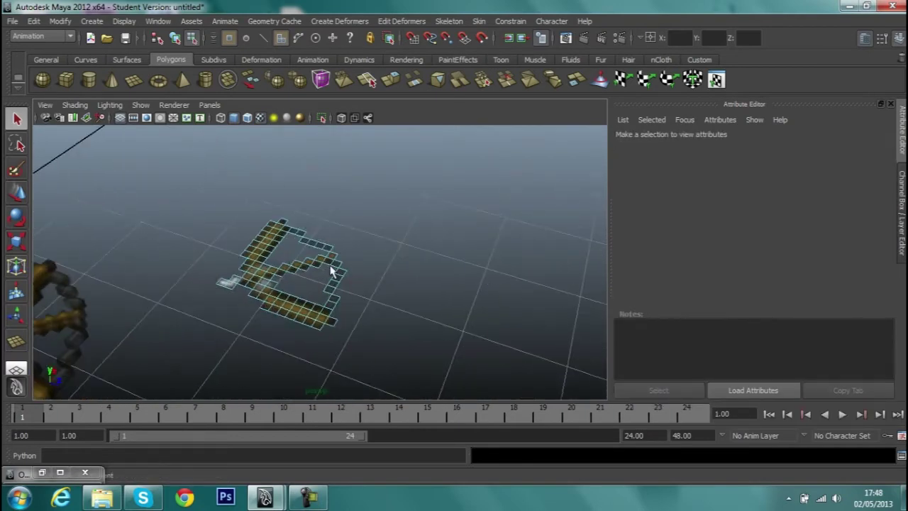
{"action": "mouse_move", "coordinate": [205, 245]}
{"action": "left_mouse_down"}
{"action": "mouse_move", "coordinate": [399, 343]}
{"action": "mouse_move", "coordinate": [398, 358]}
{"action": "left_mouse_up"}
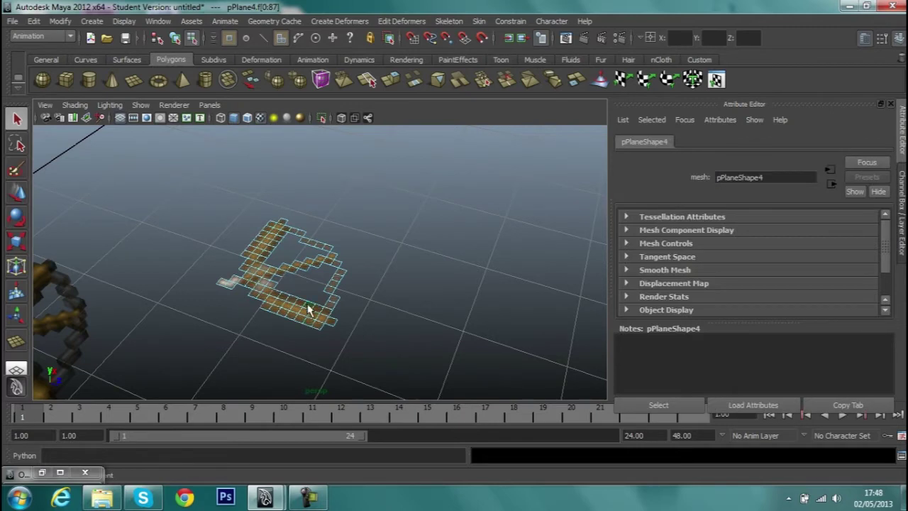
Extrude the crossbow's faces and set the extrusion thickness to 0.1
{"action": "right_click_drag", "start_coordinate": [307, 295], "coordinate": [311, 327], "text": "shift"}
{"action": "scroll", "coordinate": [772, 263], "scroll_direction": "down", "scroll_amount": 1}
{"action": "key", "text": "ctrl+a"}
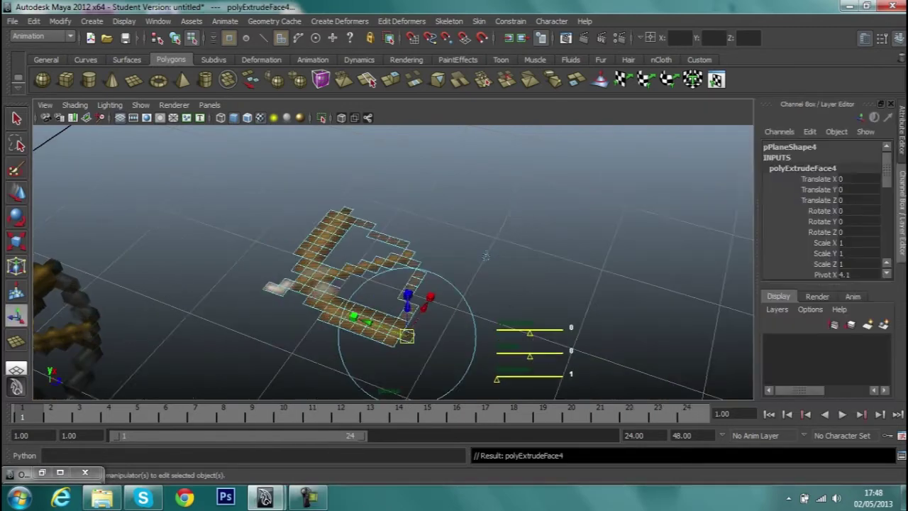
{"action": "scroll", "coordinate": [874, 241], "scroll_direction": "down", "scroll_amount": 5}
{"action": "scroll", "coordinate": [874, 241], "scroll_direction": "down", "scroll_amount": 3}
{"action": "left_click", "coordinate": [858, 263]}
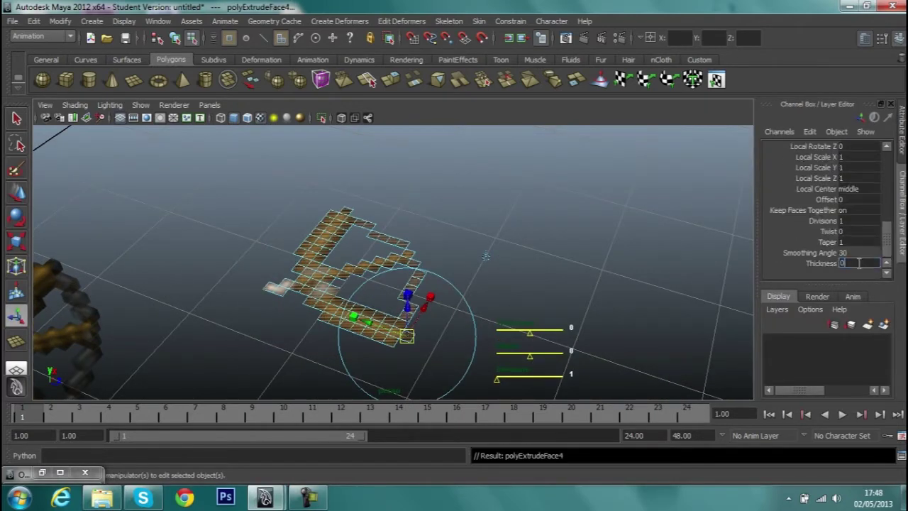
{"action": "type", "text": ".1"}
{"action": "key", "text": "Return"}
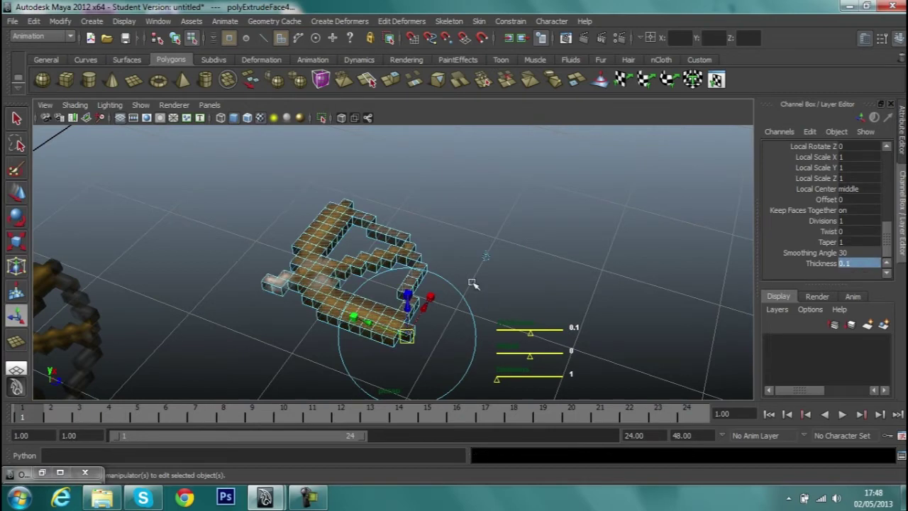
Zoom out and frame all four crossbow models in the viewport
{"action": "right_click_drag", "start_coordinate": [473, 284], "coordinate": [190, 197], "text": "alt"}
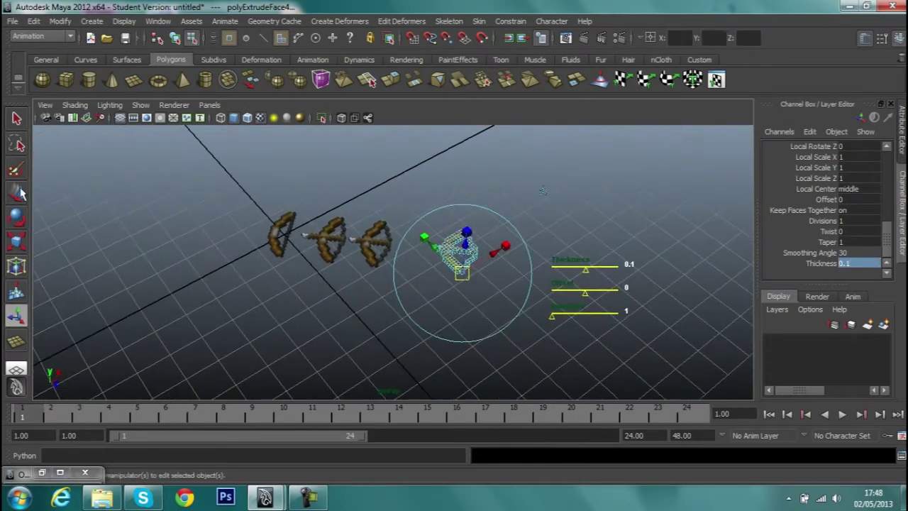
{"action": "left_click", "coordinate": [20, 193]}
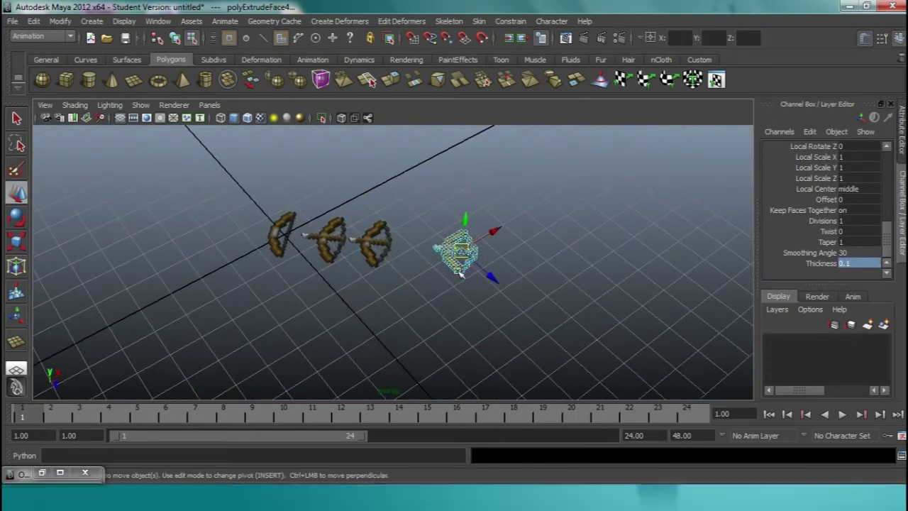
{"action": "right_click_drag", "start_coordinate": [456, 269], "coordinate": [456, 302]}
{"action": "key", "text": "f"}
{"action": "left_click", "coordinate": [461, 308]}
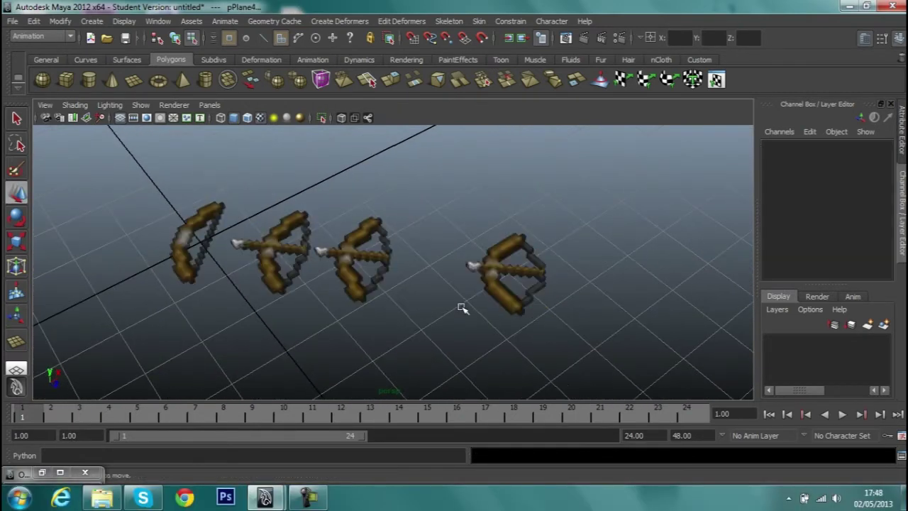
{"action": "mouse_move", "coordinate": [462, 308]}
{"action": "left_mouse_down", "text": "alt"}
{"action": "mouse_move", "coordinate": [523, 286]}
{"action": "mouse_move", "coordinate": [522, 211]}
{"action": "mouse_move", "coordinate": [477, 207]}
{"action": "left_mouse_up", "text": "alt"}
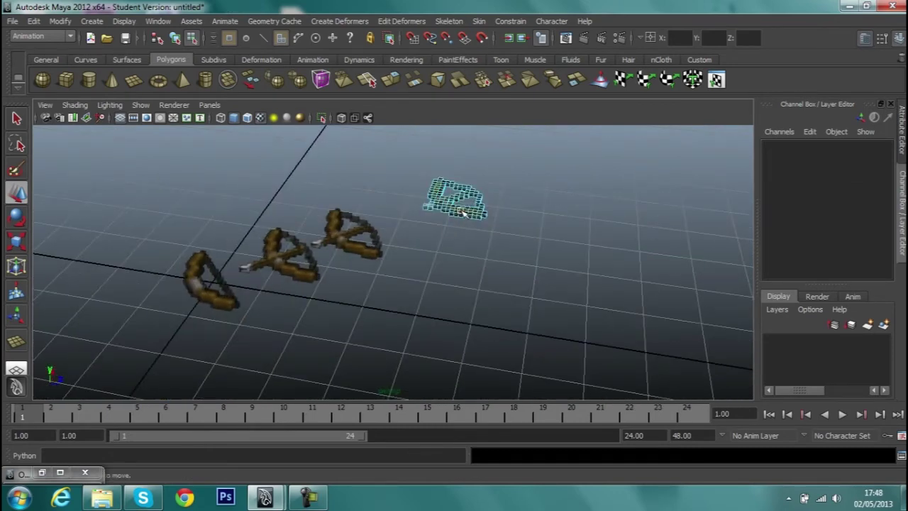
Select the newest crossbow and line it up at X 3 beside the others
{"action": "scroll", "coordinate": [446, 248], "scroll_direction": "up", "scroll_amount": 2}
{"action": "right_click_drag", "start_coordinate": [447, 218], "coordinate": [472, 220]}
{"action": "mouse_move", "coordinate": [471, 220]}
{"action": "left_mouse_down", "text": "alt"}
{"action": "mouse_move", "coordinate": [436, 239]}
{"action": "mouse_move", "coordinate": [493, 207]}
{"action": "mouse_move", "coordinate": [471, 201]}
{"action": "mouse_move", "coordinate": [441, 211]}
{"action": "left_mouse_up", "text": "alt"}
{"action": "mouse_move", "coordinate": [466, 260]}
{"action": "left_mouse_down"}
{"action": "mouse_move", "coordinate": [473, 258]}
{"action": "mouse_move", "coordinate": [457, 220]}
{"action": "mouse_move", "coordinate": [361, 265]}
{"action": "mouse_move", "coordinate": [409, 274]}
{"action": "left_mouse_up"}
{"action": "left_click", "coordinate": [410, 273]}
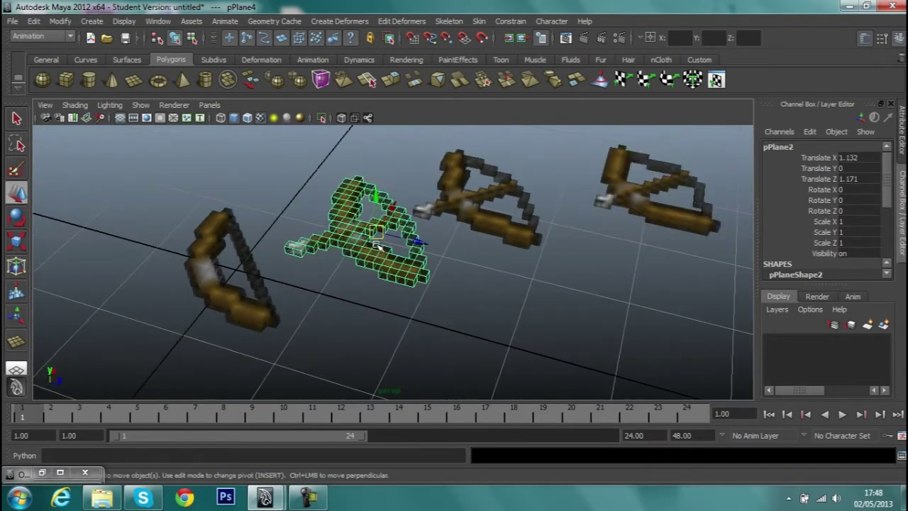
{"action": "mouse_move", "coordinate": [316, 239]}
{"action": "left_mouse_down", "text": "alt"}
{"action": "mouse_move", "coordinate": [359, 234]}
{"action": "mouse_move", "coordinate": [226, 302]}
{"action": "left_mouse_up", "text": "alt"}
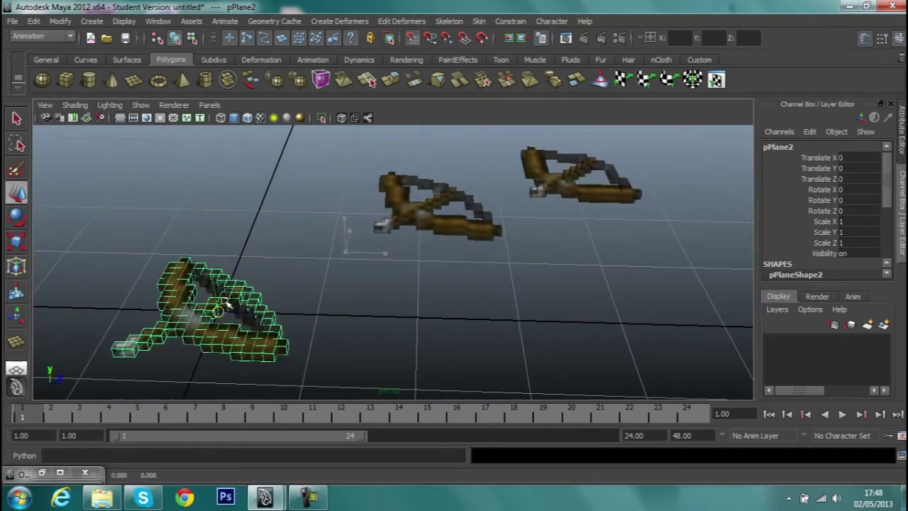
Move the two remaining crossbows onto the left crossbow so all overlap
{"action": "left_click", "coordinate": [430, 213]}
{"action": "left_click_drag", "start_coordinate": [429, 213], "coordinate": [213, 305]}
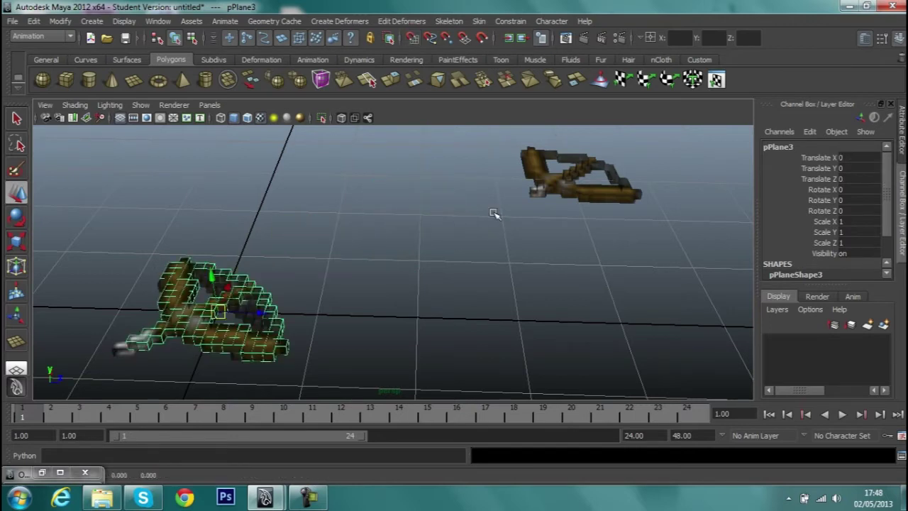
{"action": "left_click", "coordinate": [570, 180]}
{"action": "mouse_move", "coordinate": [569, 180]}
{"action": "left_mouse_down"}
{"action": "mouse_move", "coordinate": [241, 305]}
{"action": "mouse_move", "coordinate": [283, 296]}
{"action": "left_mouse_up"}
{"action": "left_click", "coordinate": [369, 223]}
{"action": "mouse_move", "coordinate": [368, 223]}
{"action": "left_mouse_down", "text": "alt"}
{"action": "mouse_move", "coordinate": [393, 200]}
{"action": "mouse_move", "coordinate": [517, 247]}
{"action": "mouse_move", "coordinate": [506, 257]}
{"action": "mouse_move", "coordinate": [486, 172]}
{"action": "mouse_move", "coordinate": [497, 212]}
{"action": "mouse_move", "coordinate": [281, 106]}
{"action": "left_mouse_up", "text": "alt"}
{"action": "left_click", "coordinate": [157, 21]}
Open the Outliner, narrow its window and minimise it while viewing the crossbow
{"action": "left_click", "coordinate": [196, 112]}
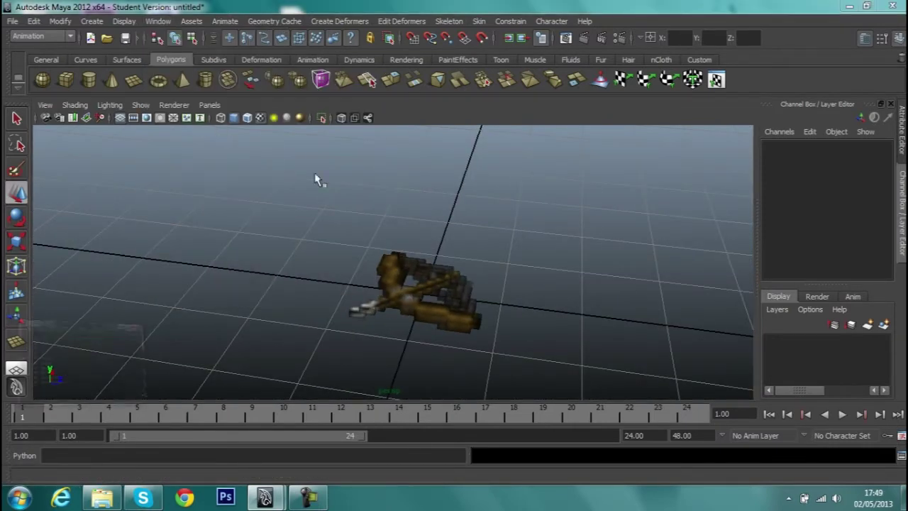
{"action": "left_click_drag", "start_coordinate": [326, 82], "coordinate": [173, 81]}
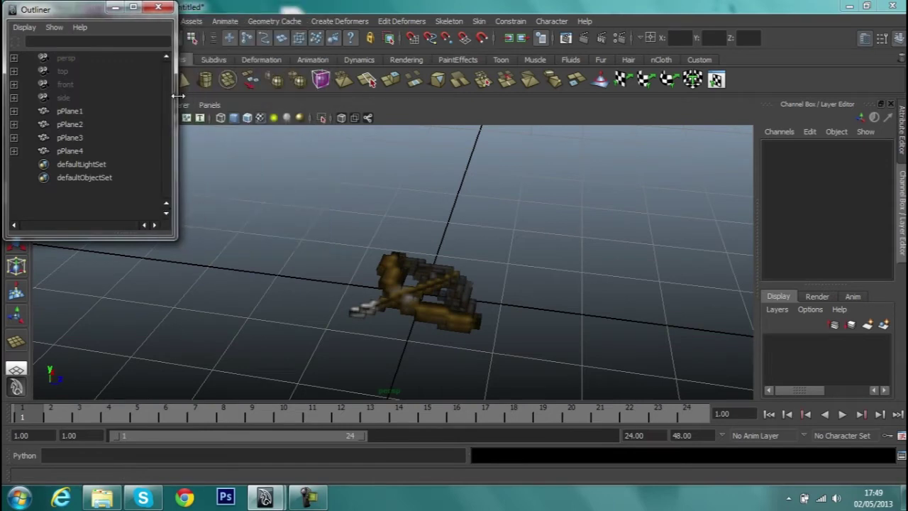
{"action": "left_click", "coordinate": [24, 27]}
{"action": "left_click", "coordinate": [28, 56]}
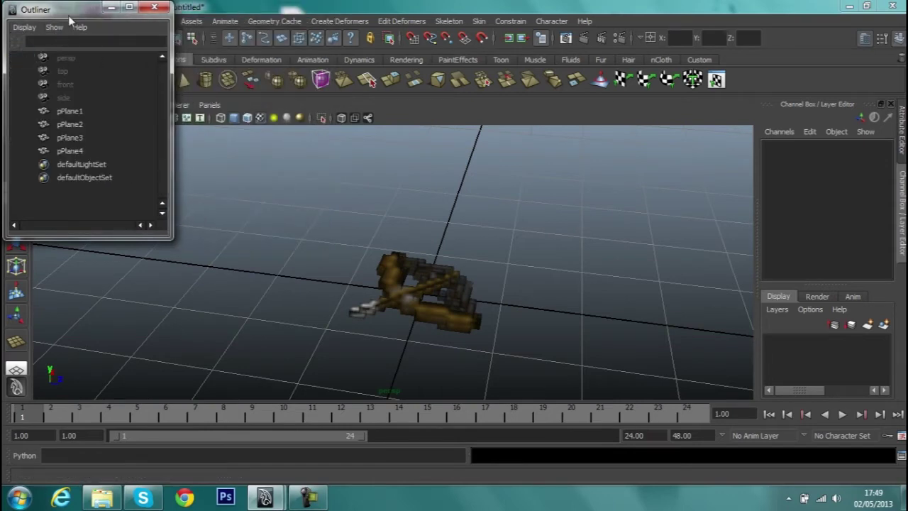
{"action": "left_click", "coordinate": [112, 8]}
{"action": "mouse_move", "coordinate": [344, 234]}
{"action": "left_mouse_down", "text": "alt"}
{"action": "mouse_move", "coordinate": [350, 244]}
{"action": "mouse_move", "coordinate": [371, 227]}
{"action": "left_mouse_up", "text": "alt"}
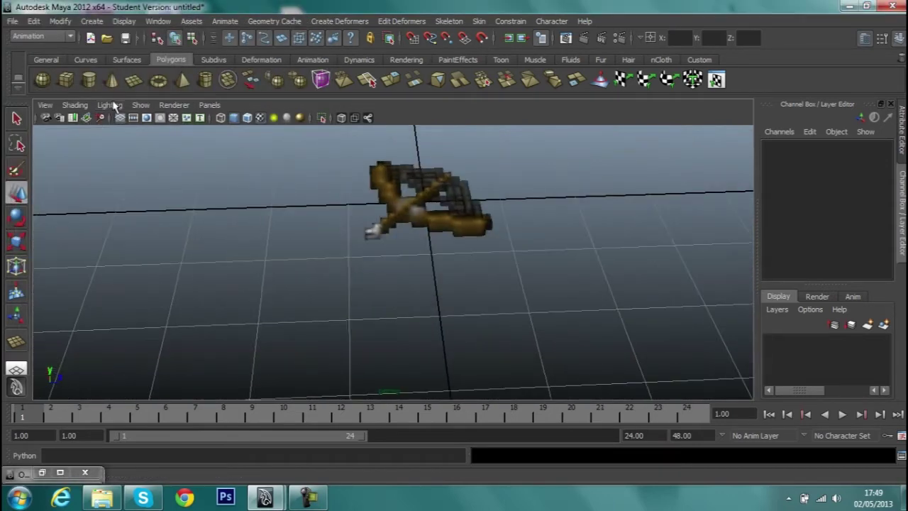
{"action": "mouse_move", "coordinate": [219, 170]}
{"action": "left_mouse_down", "text": "alt"}
{"action": "mouse_move", "coordinate": [314, 220]}
{"action": "mouse_move", "coordinate": [265, 215]}
{"action": "mouse_move", "coordinate": [220, 236]}
{"action": "left_mouse_up", "text": "alt"}
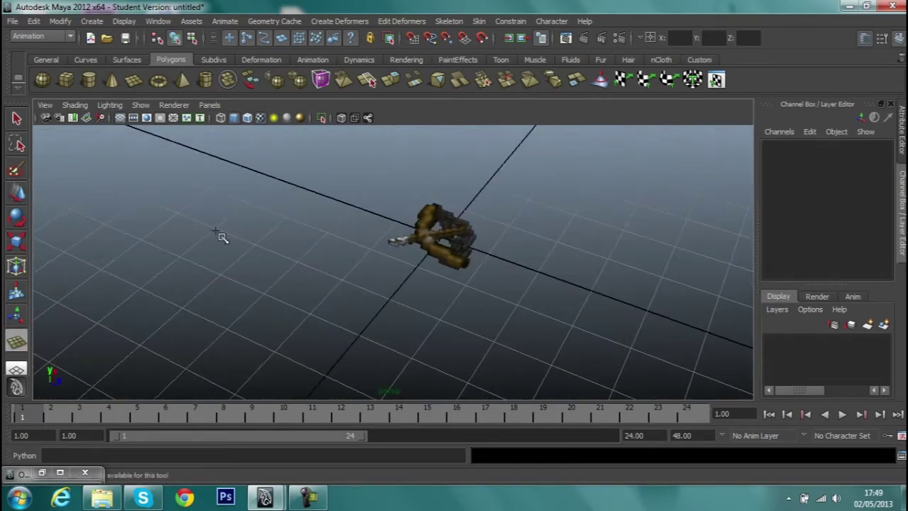
Select pPlane1 through pPlane4 in the Outliner and group them as group1
{"action": "left_click", "coordinate": [42, 473]}
{"action": "left_click", "coordinate": [91, 150]}
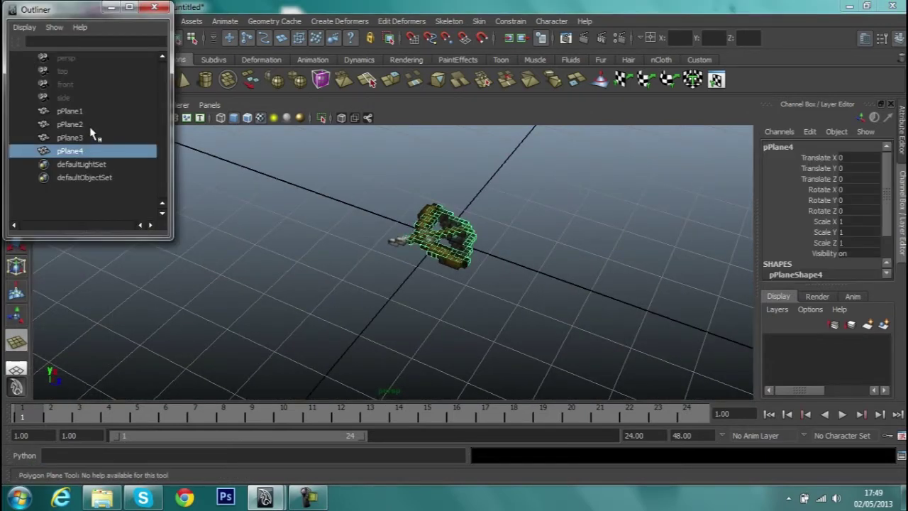
{"action": "left_click", "coordinate": [91, 126], "text": "shift"}
{"action": "left_click", "coordinate": [91, 114], "text": "shift"}
{"action": "key", "text": "ctrl+g"}
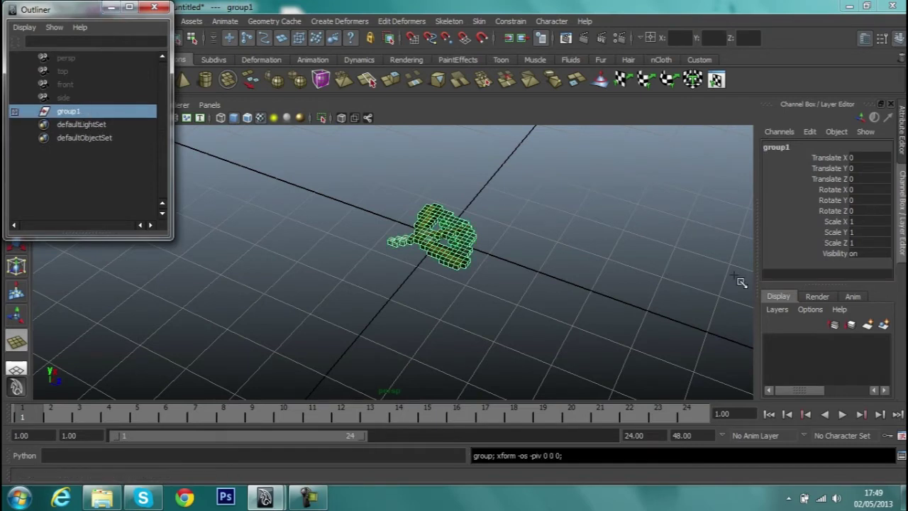
{"action": "left_click_drag", "start_coordinate": [739, 282], "coordinate": [553, 229], "text": "alt"}
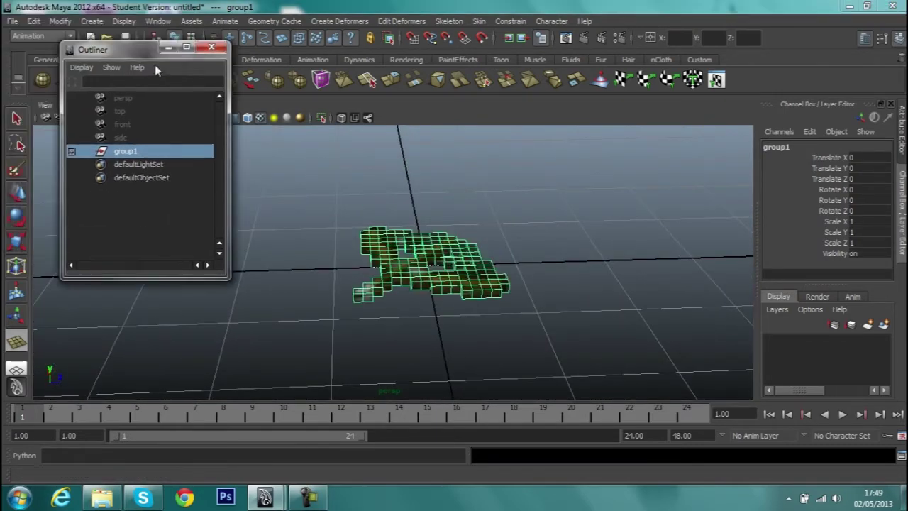
Try a Translate Y change on group1, undo it, and set Rotate Y to 45
{"action": "key", "text": "w"}
{"action": "right_click_drag", "start_coordinate": [335, 239], "coordinate": [722, 208], "text": "alt"}
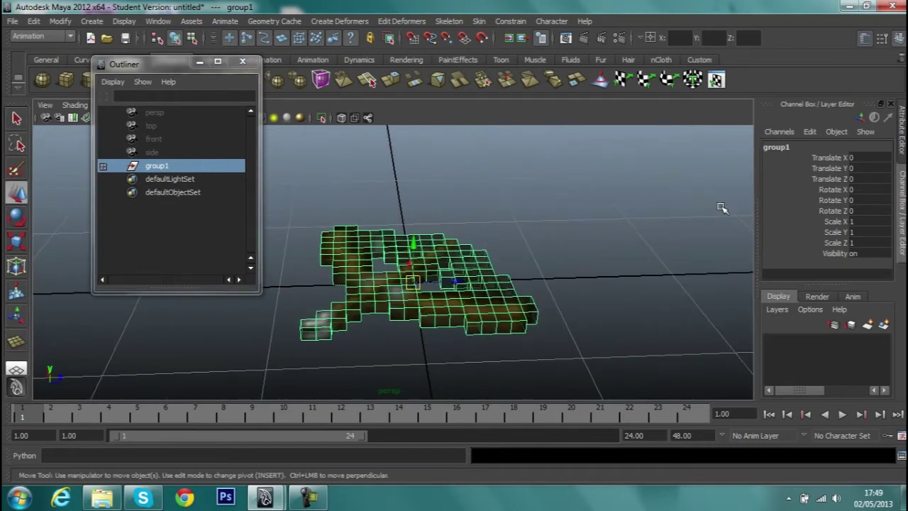
{"action": "double_click", "coordinate": [858, 170]}
{"action": "key", "text": "Return"}
{"action": "key", "text": "ctrl+z"}
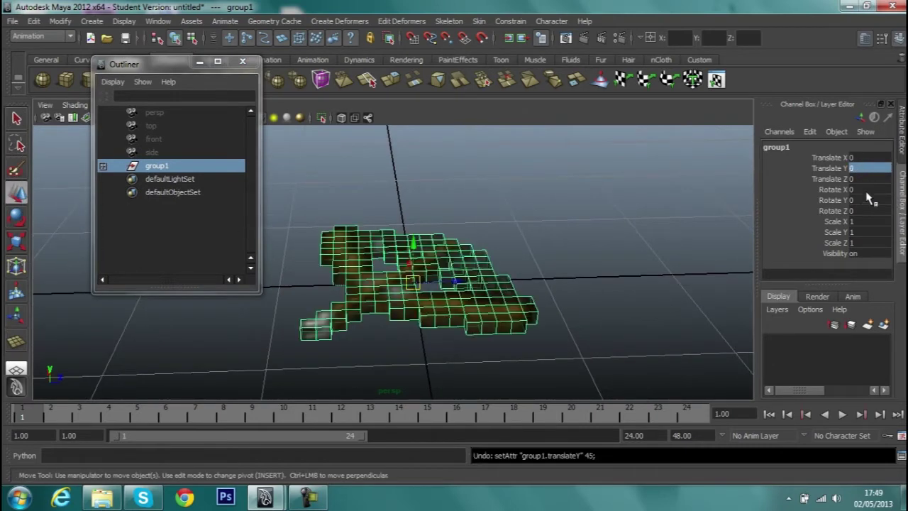
{"action": "double_click", "coordinate": [866, 199]}
{"action": "type", "text": "45"}
{"action": "key", "text": "Return"}
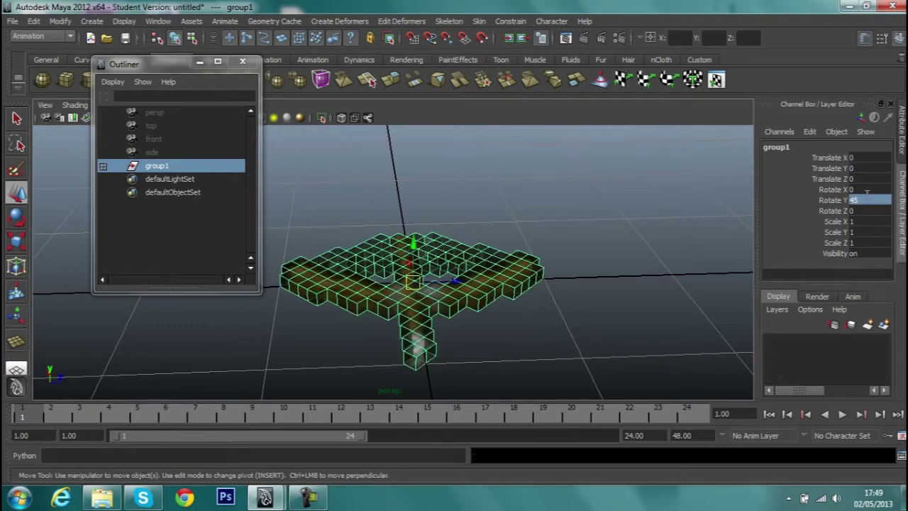
{"action": "mouse_move", "coordinate": [679, 221]}
{"action": "left_mouse_down", "text": "alt"}
{"action": "mouse_move", "coordinate": [638, 255]}
{"action": "mouse_move", "coordinate": [517, 251]}
{"action": "mouse_move", "coordinate": [375, 300]}
{"action": "mouse_move", "coordinate": [494, 290]}
{"action": "mouse_move", "coordinate": [639, 249]}
{"action": "left_mouse_up", "text": "alt"}
Test Rotate Z 90 then reset it to 0, and try an X rotation before undoing it
{"action": "double_click", "coordinate": [873, 212]}
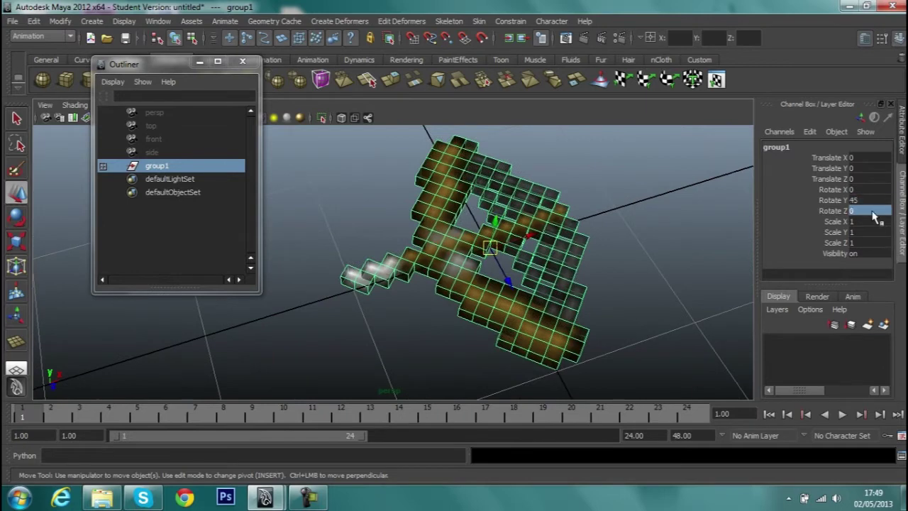
{"action": "type", "text": "90"}
{"action": "key", "text": "Return"}
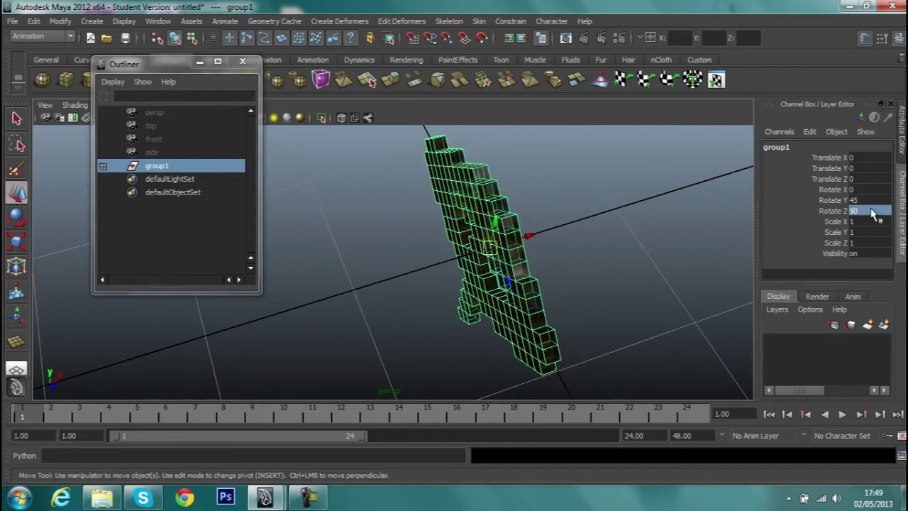
{"action": "type", "text": "0"}
{"action": "key", "text": "Return"}
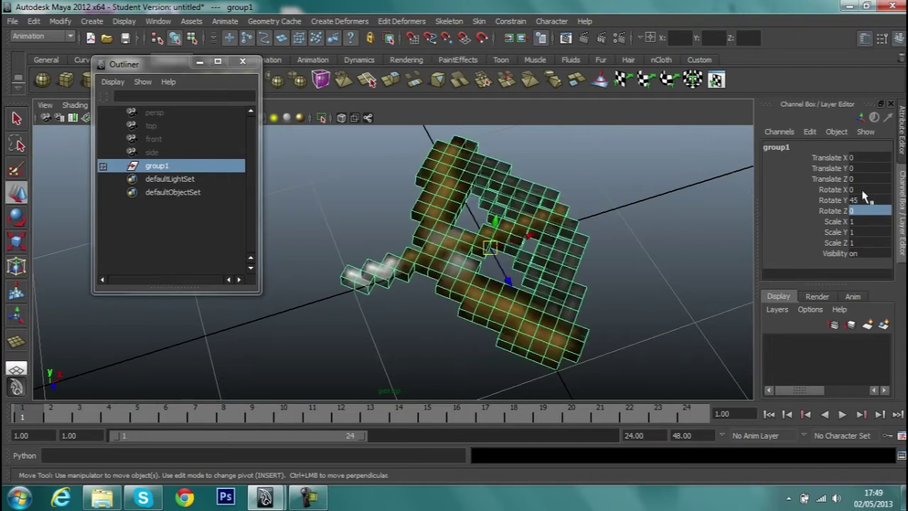
{"action": "double_click", "coordinate": [861, 189]}
{"action": "type", "text": "0"}
{"action": "key", "text": "Return"}
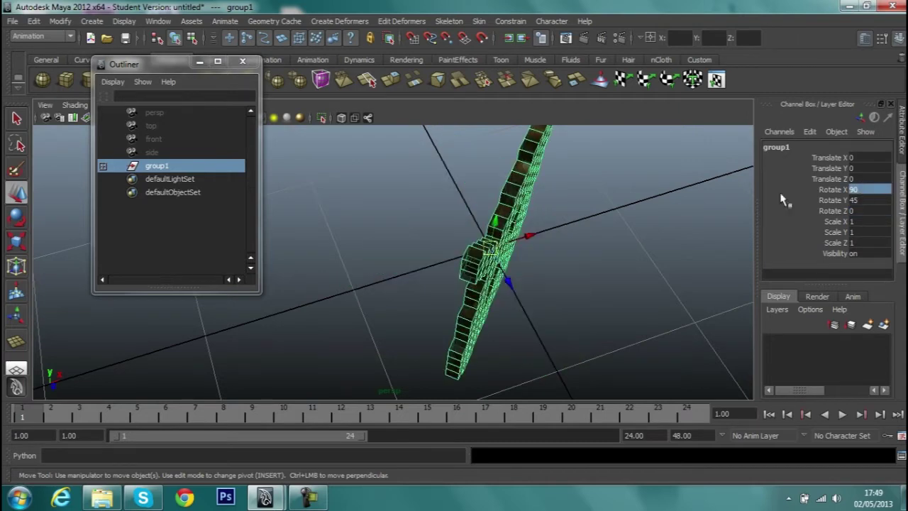
{"action": "left_click_drag", "start_coordinate": [558, 209], "coordinate": [501, 196], "text": "alt"}
{"action": "key", "text": "ctrl+z"}
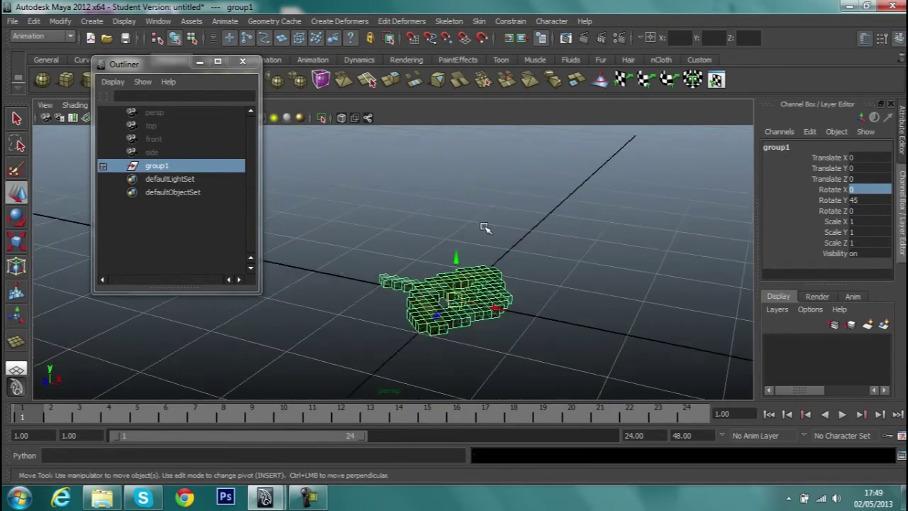
{"action": "mouse_move", "coordinate": [483, 227]}
{"action": "left_mouse_down", "text": "alt"}
{"action": "mouse_move", "coordinate": [417, 309]}
{"action": "mouse_move", "coordinate": [424, 252]}
{"action": "left_mouse_up", "text": "alt"}
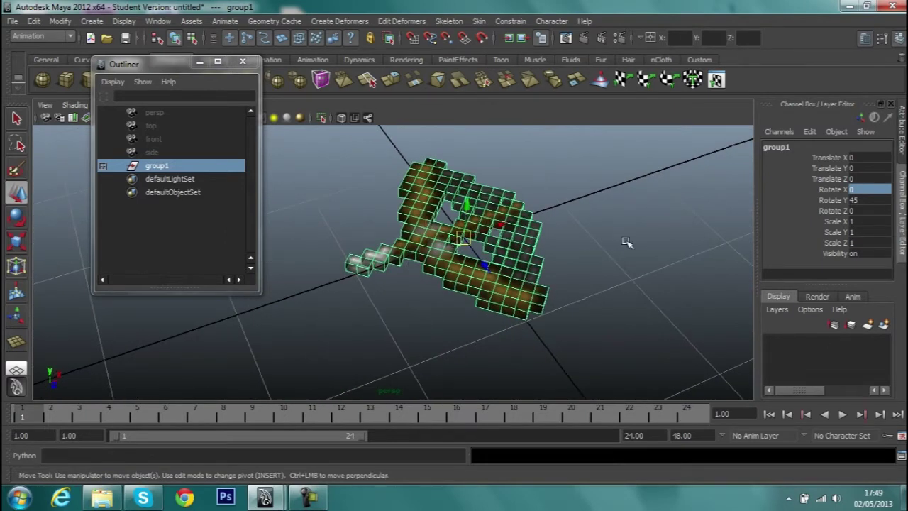
Freeze transformations, then rotate group1 90 degrees on X to stand it upright
{"action": "left_click", "coordinate": [60, 21]}
{"action": "left_click", "coordinate": [78, 64]}
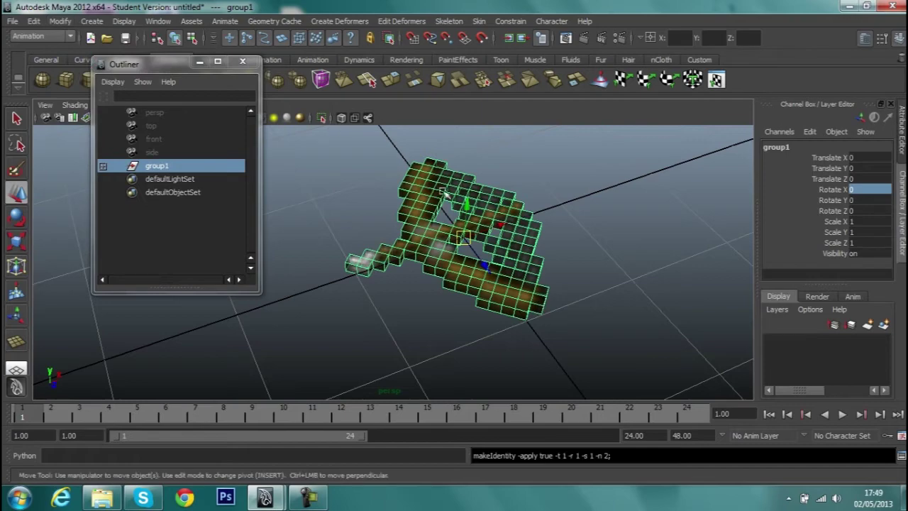
{"action": "mouse_move", "coordinate": [499, 233]}
{"action": "left_mouse_down", "text": "alt"}
{"action": "mouse_move", "coordinate": [402, 200]}
{"action": "mouse_move", "coordinate": [449, 235]}
{"action": "left_mouse_up", "text": "alt"}
{"action": "left_click", "coordinate": [867, 212]}
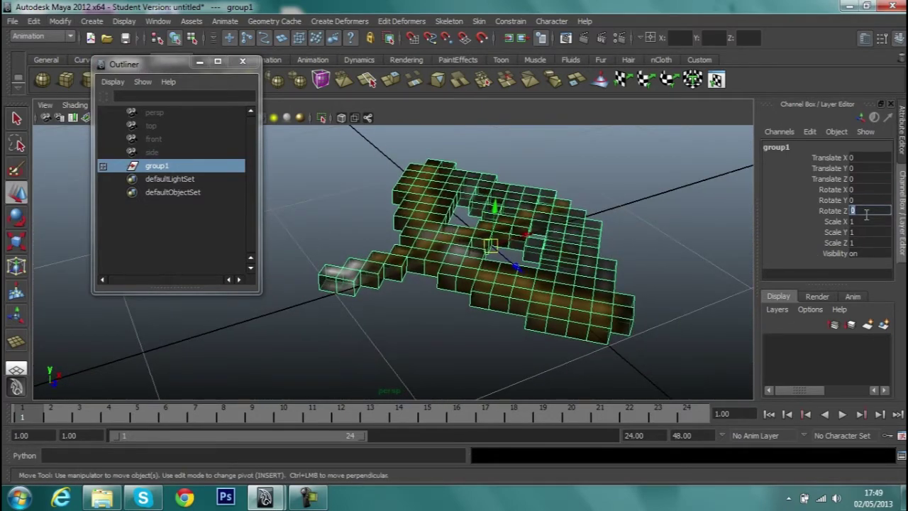
{"action": "type", "text": "90"}
{"action": "key", "text": "Return"}
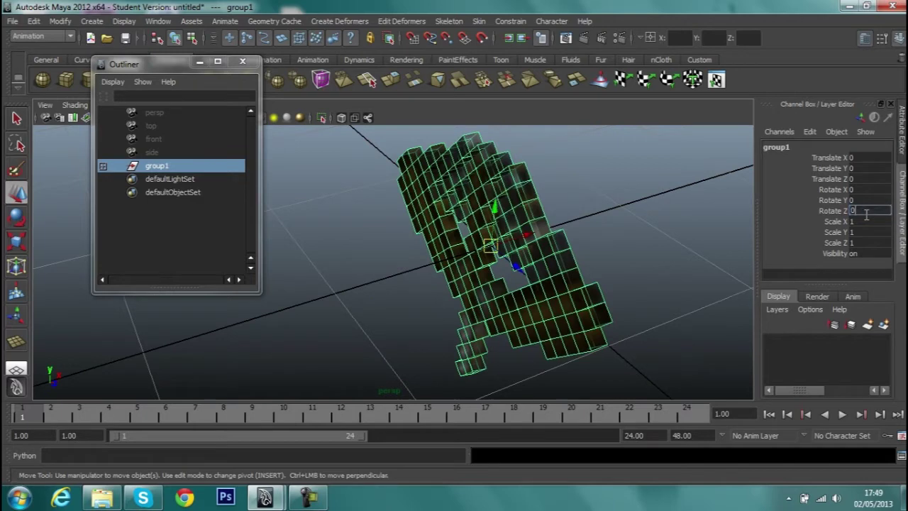
{"action": "key", "text": "Return"}
{"action": "left_click", "coordinate": [868, 190]}
{"action": "type", "text": "90"}
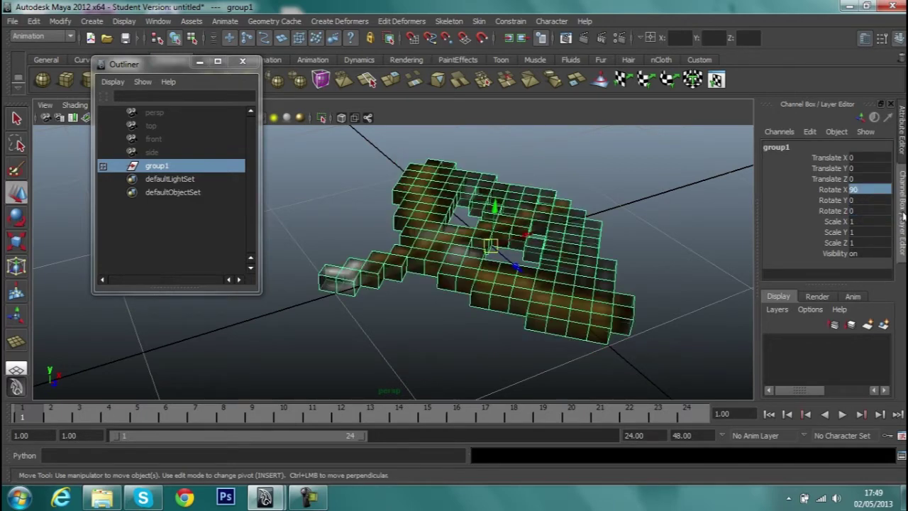
{"action": "key", "text": "Return"}
{"action": "mouse_move", "coordinate": [538, 241]}
{"action": "left_mouse_down", "text": "alt"}
{"action": "mouse_move", "coordinate": [563, 245]}
{"action": "mouse_move", "coordinate": [539, 246]}
{"action": "mouse_move", "coordinate": [565, 279]}
{"action": "mouse_move", "coordinate": [461, 199]}
{"action": "mouse_move", "coordinate": [447, 88]}
{"action": "left_mouse_up", "text": "alt"}
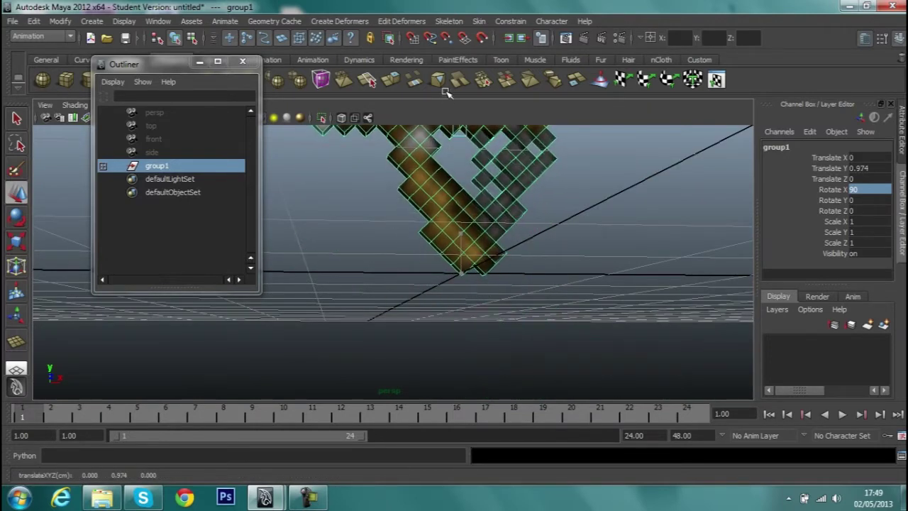
Raise group1 to Translate Y 1 and freeze its transformations again
{"action": "left_click", "coordinate": [886, 168]}
{"action": "type", "text": "1"}
{"action": "key", "text": "Return"}
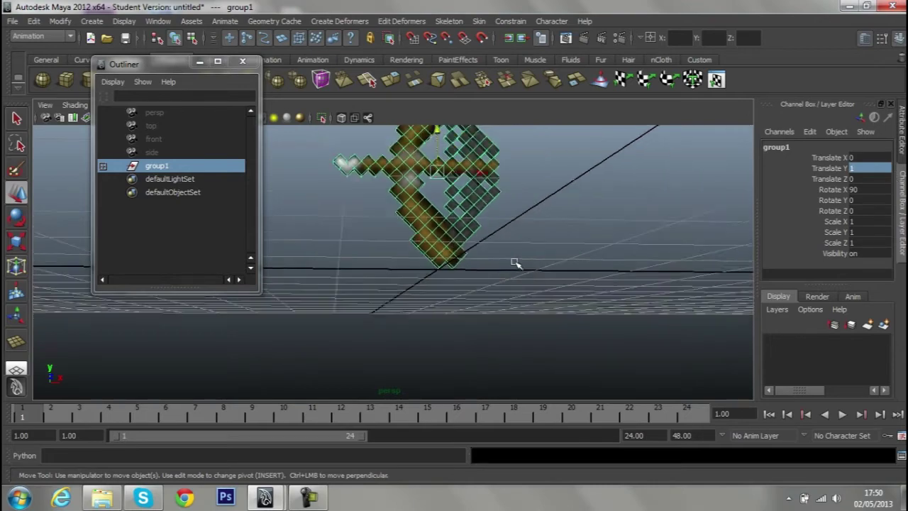
{"action": "mouse_move", "coordinate": [517, 263]}
{"action": "left_mouse_down", "text": "alt"}
{"action": "mouse_move", "coordinate": [615, 281]}
{"action": "mouse_move", "coordinate": [532, 317]}
{"action": "mouse_move", "coordinate": [387, 276]}
{"action": "left_mouse_up", "text": "alt"}
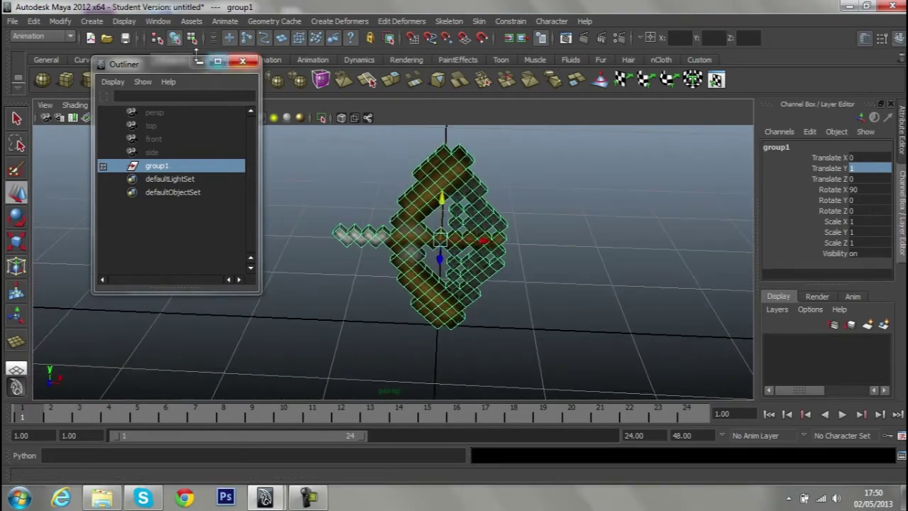
{"action": "left_click", "coordinate": [59, 21]}
{"action": "left_click", "coordinate": [95, 65]}
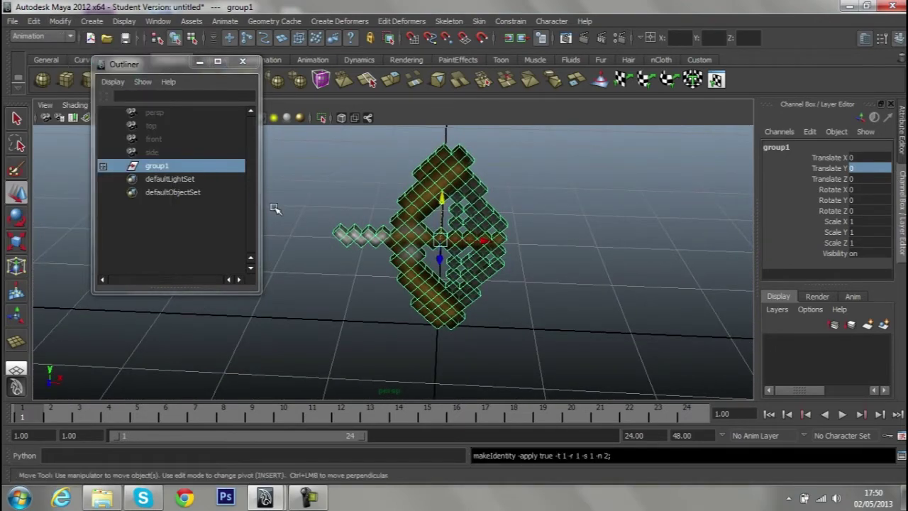
{"action": "mouse_move", "coordinate": [346, 236]}
{"action": "left_mouse_down", "text": "alt"}
{"action": "mouse_move", "coordinate": [486, 274]}
{"action": "mouse_move", "coordinate": [531, 253]}
{"action": "mouse_move", "coordinate": [522, 233]}
{"action": "mouse_move", "coordinate": [643, 212]}
{"action": "mouse_move", "coordinate": [556, 212]}
{"action": "left_mouse_up", "text": "alt"}
Select group1 and bring the view in close around the crossbow
{"action": "left_click", "coordinate": [531, 254]}
{"action": "left_click", "coordinate": [135, 171]}
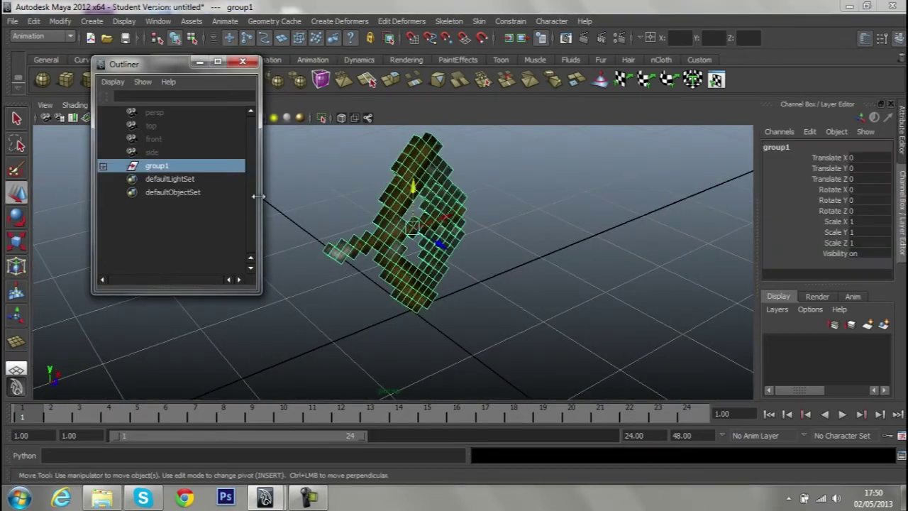
{"action": "scroll", "coordinate": [523, 256], "scroll_direction": "up", "scroll_amount": 5}
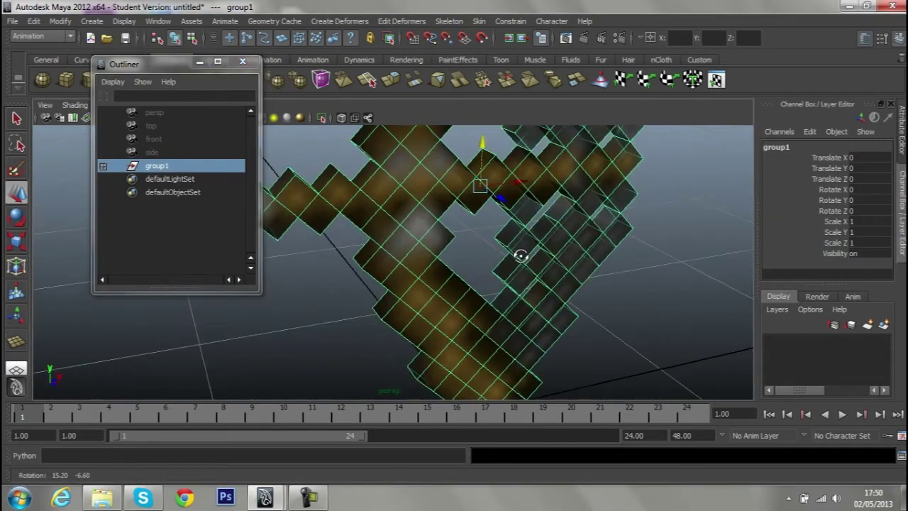
{"action": "left_click_drag", "start_coordinate": [523, 255], "coordinate": [551, 294], "text": "alt"}
{"action": "scroll", "coordinate": [563, 298], "scroll_direction": "down", "scroll_amount": 3}
{"action": "middle_click_drag", "start_coordinate": [563, 298], "coordinate": [565, 295], "text": "alt"}
{"action": "left_click_drag", "start_coordinate": [566, 295], "coordinate": [574, 298], "text": "alt"}
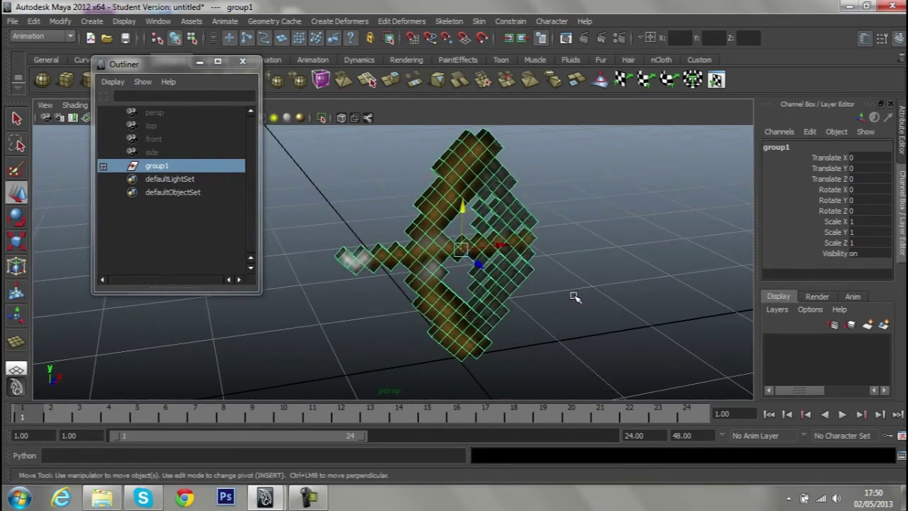
{"action": "scroll", "coordinate": [529, 262], "scroll_direction": "up", "scroll_amount": 3}
{"action": "left_click_drag", "start_coordinate": [529, 262], "coordinate": [542, 242], "text": "alt"}
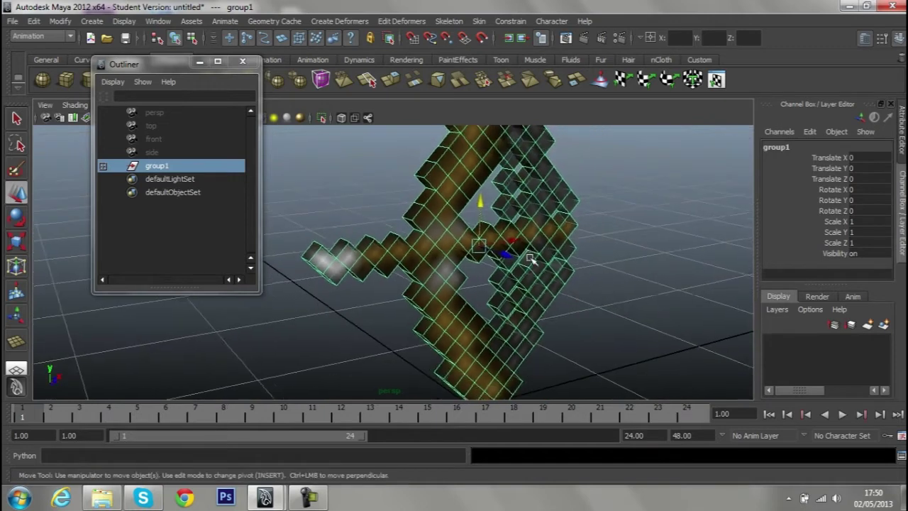
Deselect all, cycle layouts back to the maximized perspective view, and open the Animate commands
{"action": "left_click", "coordinate": [397, 306]}
{"action": "key", "text": "space"}
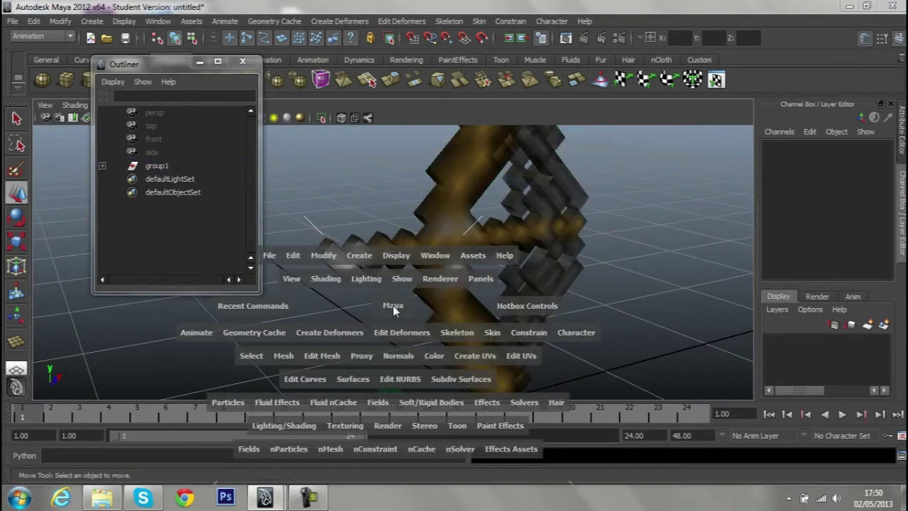
{"action": "key", "text": "space"}
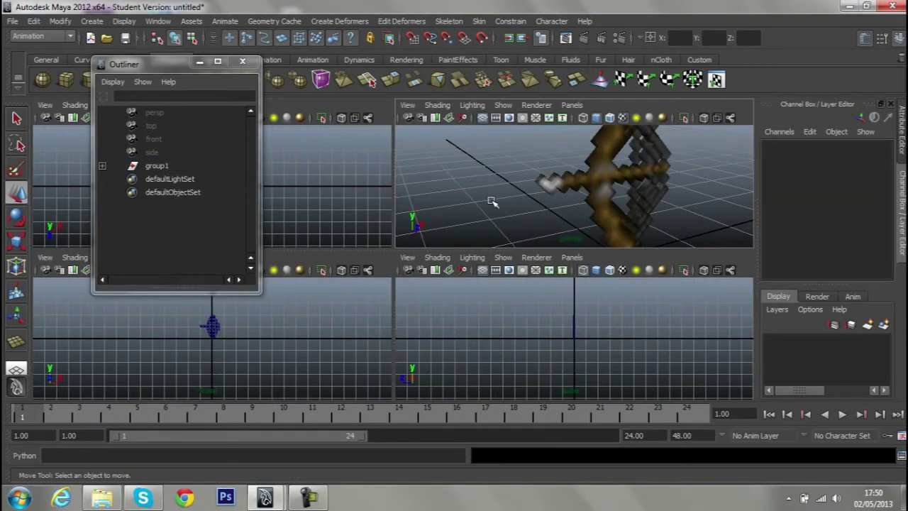
{"action": "key", "text": "space"}
{"action": "key", "text": "space"}
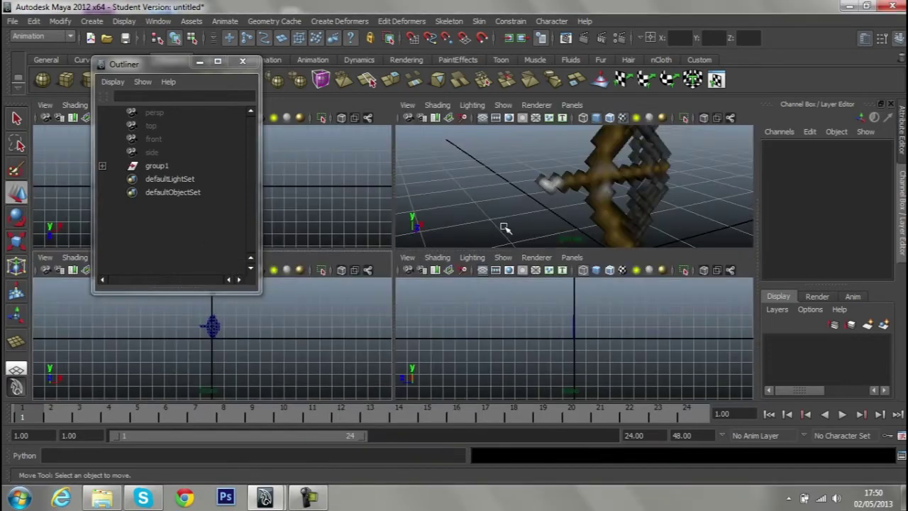
{"action": "key", "text": "space"}
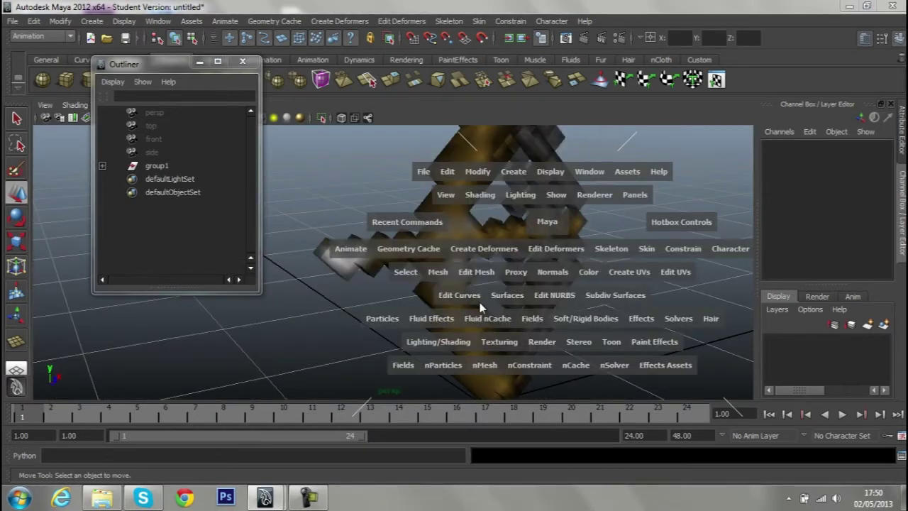
{"action": "left_click", "coordinate": [343, 245]}
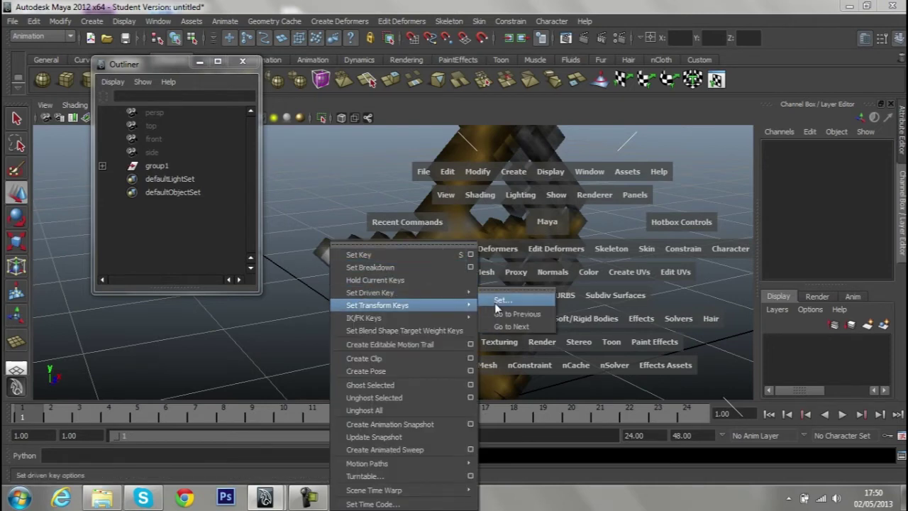
Open the Set Driven Key window and tumble the crossbow to an upright view
{"action": "mouse_move", "coordinate": [369, 292]}
{"action": "left_click", "coordinate": [496, 312]}
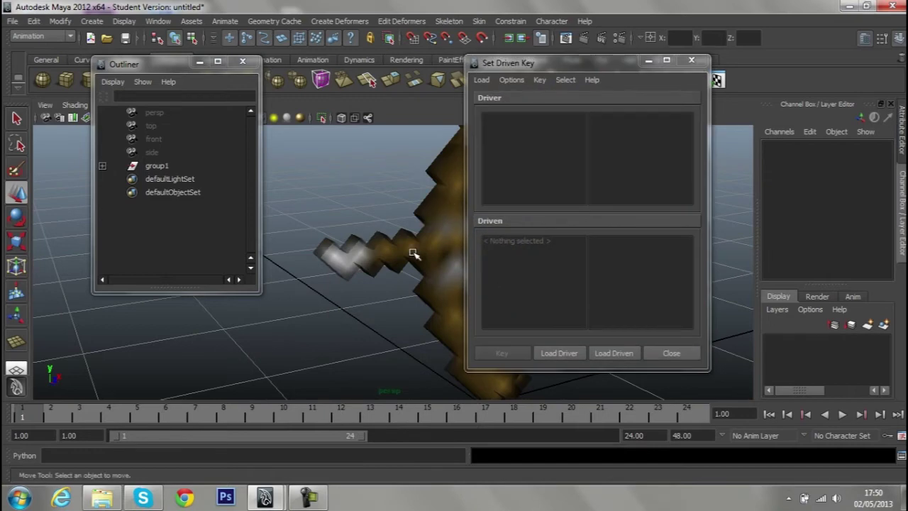
{"action": "mouse_move", "coordinate": [370, 275]}
{"action": "left_mouse_down", "text": "alt"}
{"action": "mouse_move", "coordinate": [430, 277]}
{"action": "mouse_move", "coordinate": [387, 260]}
{"action": "mouse_move", "coordinate": [305, 275]}
{"action": "mouse_move", "coordinate": [314, 270]}
{"action": "mouse_move", "coordinate": [284, 260]}
{"action": "mouse_move", "coordinate": [402, 268]}
{"action": "left_mouse_up", "text": "alt"}
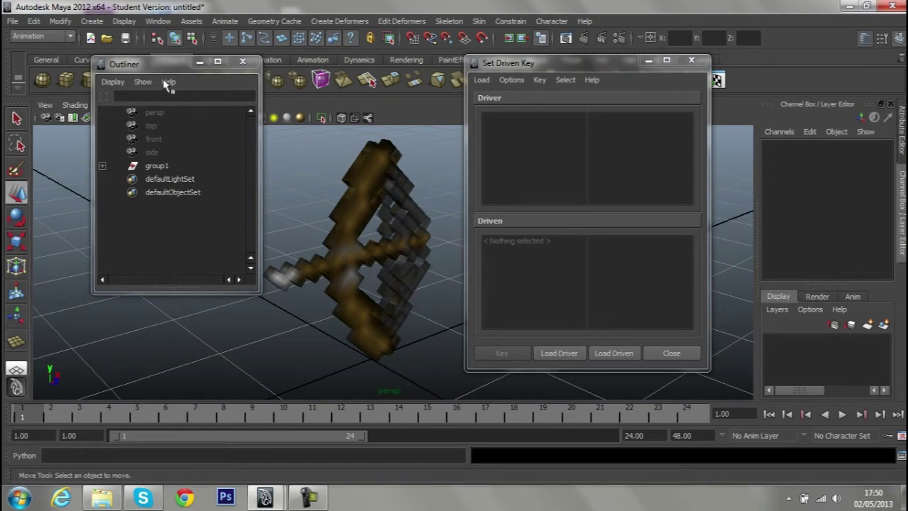
{"action": "left_click_drag", "start_coordinate": [171, 63], "coordinate": [152, 65]}
{"action": "right_click_drag", "start_coordinate": [444, 212], "coordinate": [426, 227], "text": "alt"}
{"action": "mouse_move", "coordinate": [425, 227]}
{"action": "left_mouse_down", "text": "alt"}
{"action": "mouse_move", "coordinate": [395, 237]}
{"action": "mouse_move", "coordinate": [401, 266]}
{"action": "mouse_move", "coordinate": [391, 242]}
{"action": "left_mouse_up", "text": "alt"}
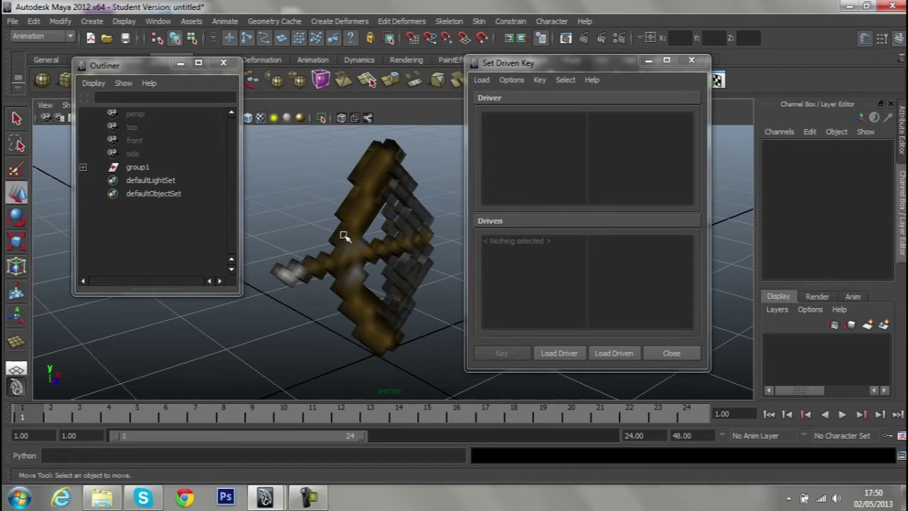
Expand group1 in the Outliner to show its four planes and select pPlane1
{"action": "left_click", "coordinate": [83, 168]}
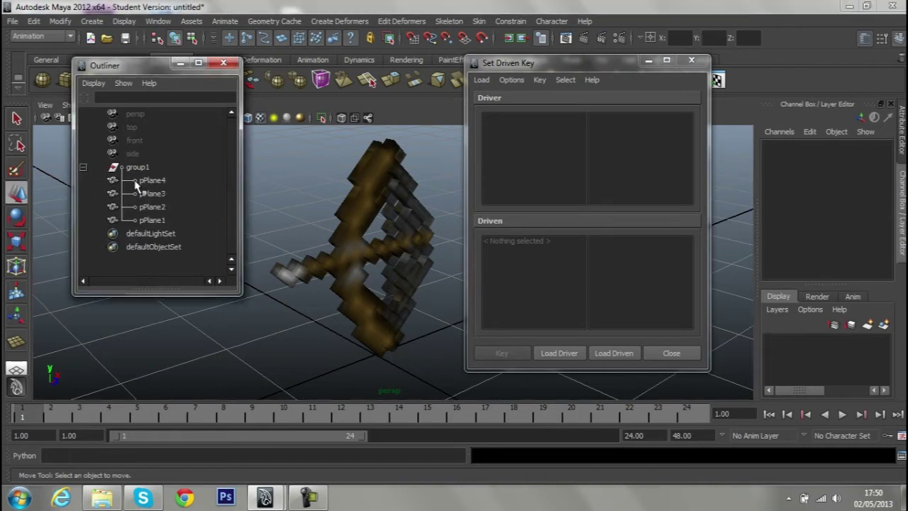
{"action": "mouse_move", "coordinate": [380, 270]}
{"action": "left_mouse_down", "text": "alt"}
{"action": "mouse_move", "coordinate": [389, 265]}
{"action": "mouse_move", "coordinate": [403, 294]}
{"action": "left_mouse_up", "text": "alt"}
{"action": "scroll", "coordinate": [395, 253], "scroll_direction": "up", "scroll_amount": 2}
{"action": "mouse_move", "coordinate": [395, 253]}
{"action": "left_mouse_down", "text": "alt"}
{"action": "mouse_move", "coordinate": [401, 293]}
{"action": "mouse_move", "coordinate": [403, 270]}
{"action": "mouse_move", "coordinate": [405, 287]}
{"action": "mouse_move", "coordinate": [366, 288]}
{"action": "mouse_move", "coordinate": [357, 310]}
{"action": "mouse_move", "coordinate": [325, 276]}
{"action": "left_mouse_up", "text": "alt"}
{"action": "left_click", "coordinate": [170, 181]}
{"action": "left_click", "coordinate": [168, 220]}
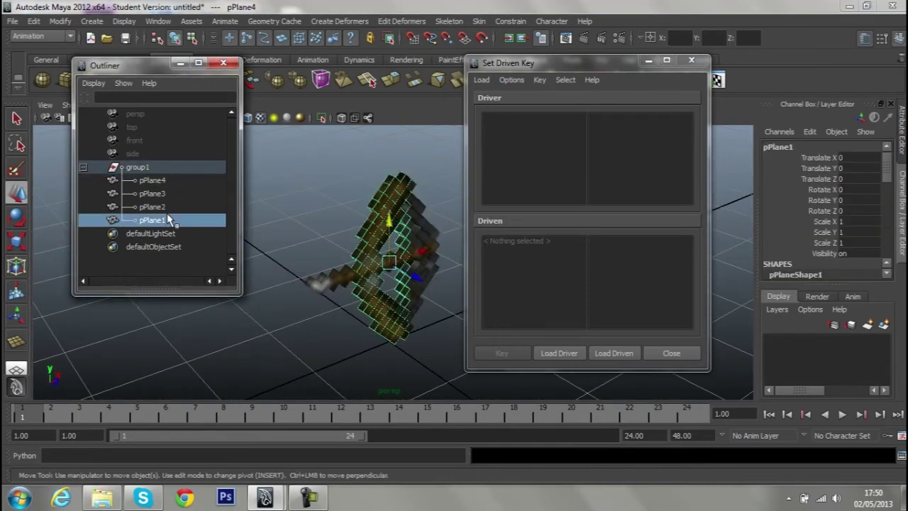
{"action": "double_click", "coordinate": [167, 221]}
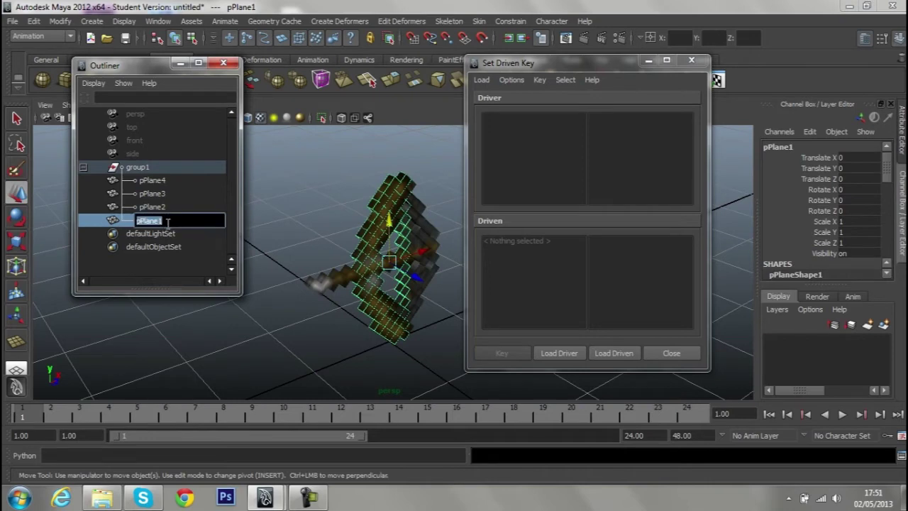
{"action": "double_click", "coordinate": [163, 207]}
{"action": "left_click", "coordinate": [165, 221]}
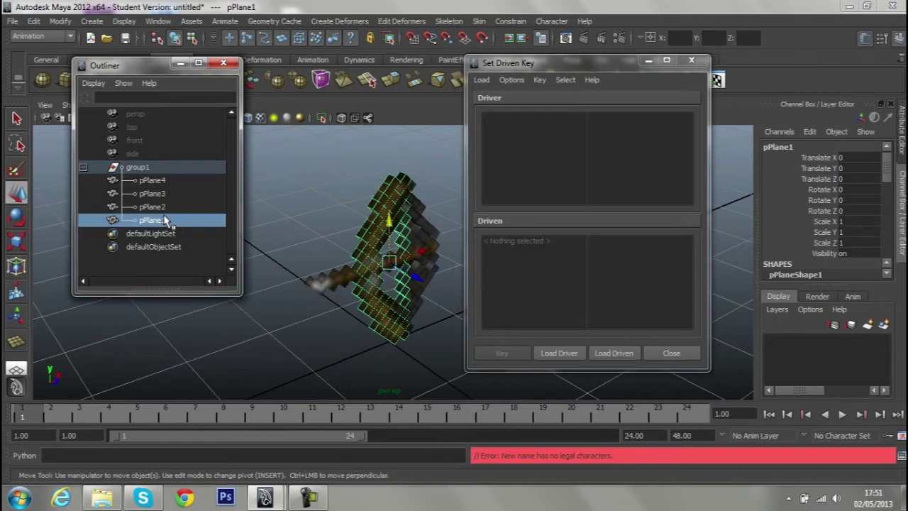
Inspect pPlane2, pPlane3, pPlane4 and pPlane1 in turn from a near edge-on view
{"action": "scroll", "coordinate": [359, 237], "scroll_direction": "up", "scroll_amount": 3}
{"action": "left_click_drag", "start_coordinate": [374, 233], "coordinate": [377, 260], "text": "alt"}
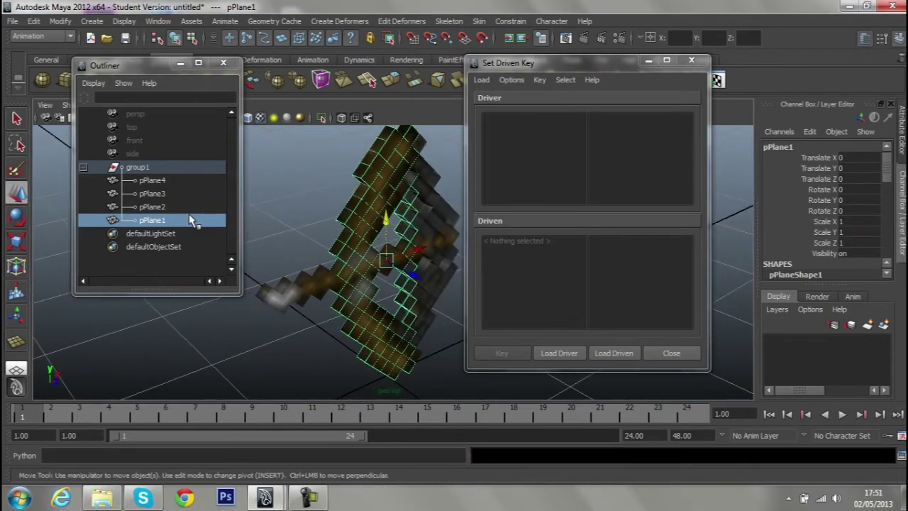
{"action": "left_click", "coordinate": [180, 210]}
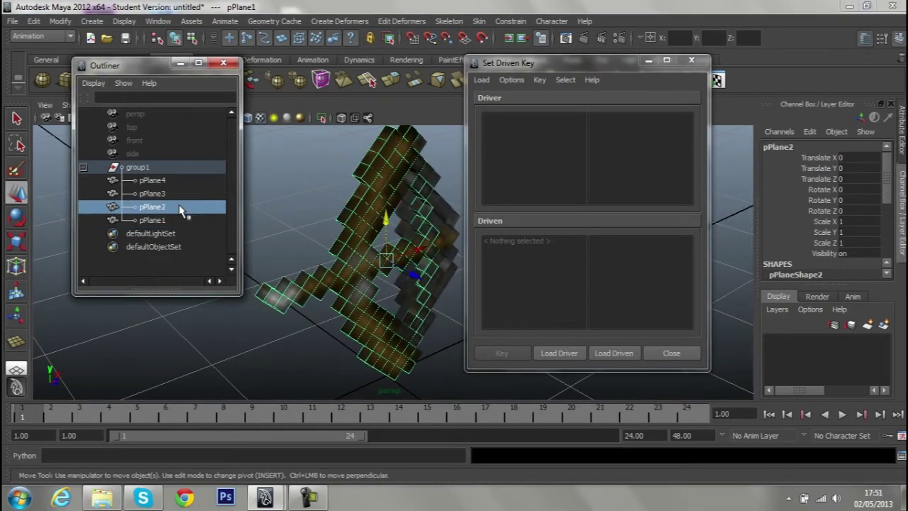
{"action": "left_click", "coordinate": [177, 196]}
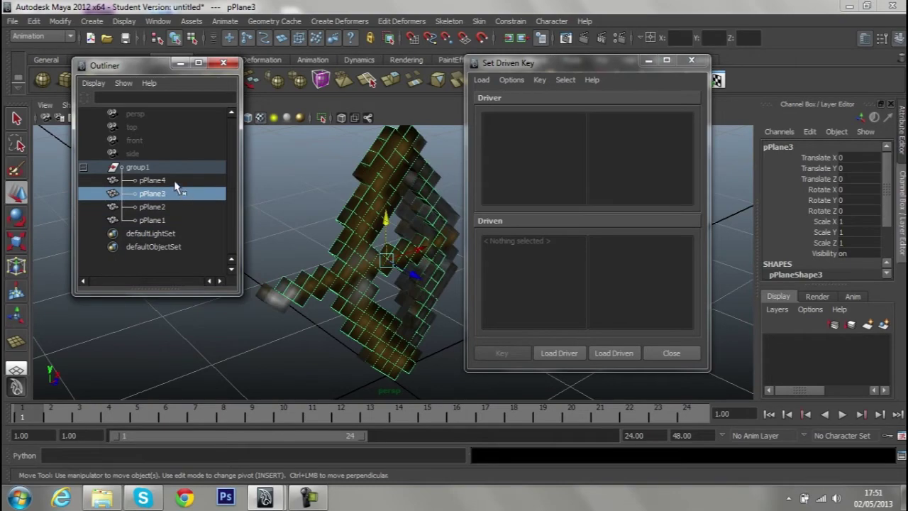
{"action": "left_click", "coordinate": [178, 182]}
{"action": "mouse_move", "coordinate": [280, 229]}
{"action": "left_mouse_down", "text": "alt"}
{"action": "mouse_move", "coordinate": [374, 222]}
{"action": "mouse_move", "coordinate": [290, 211]}
{"action": "left_mouse_up", "text": "alt"}
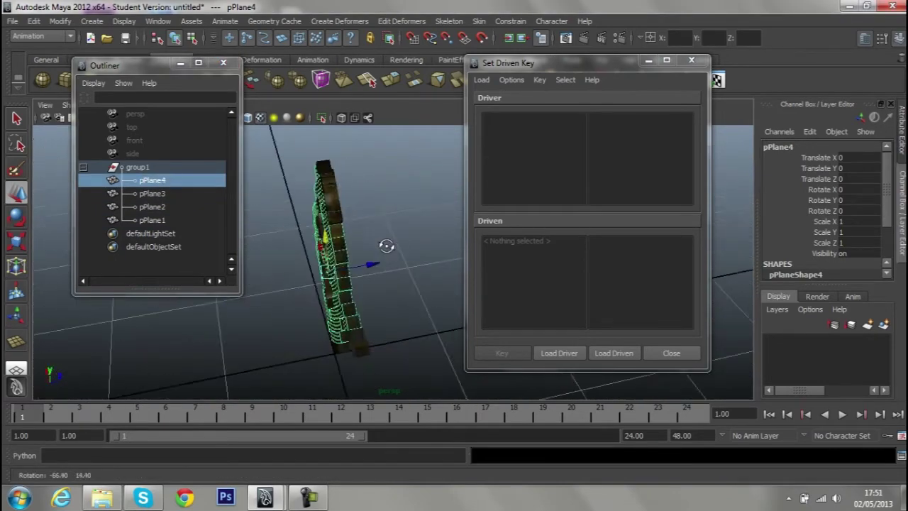
{"action": "left_click", "coordinate": [176, 220]}
{"action": "mouse_move", "coordinate": [410, 296]}
{"action": "left_mouse_down", "text": "alt"}
{"action": "mouse_move", "coordinate": [511, 265]}
{"action": "mouse_move", "coordinate": [497, 270]}
{"action": "left_mouse_up", "text": "alt"}
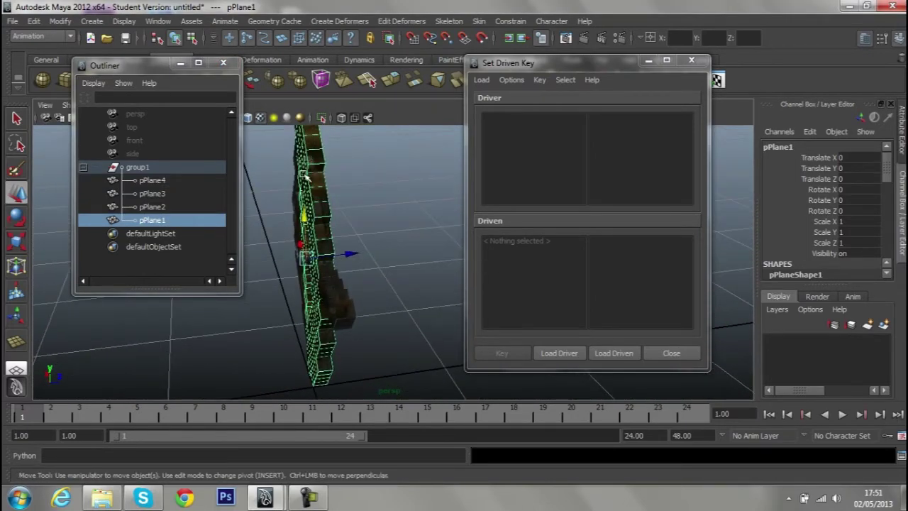
Minimize the Set Driven Key editor and hide the Outliner
{"action": "left_click", "coordinate": [647, 61]}
{"action": "mouse_move", "coordinate": [559, 177]}
{"action": "left_mouse_down", "text": "alt"}
{"action": "mouse_move", "coordinate": [462, 212]}
{"action": "mouse_move", "coordinate": [544, 182]}
{"action": "left_mouse_up", "text": "alt"}
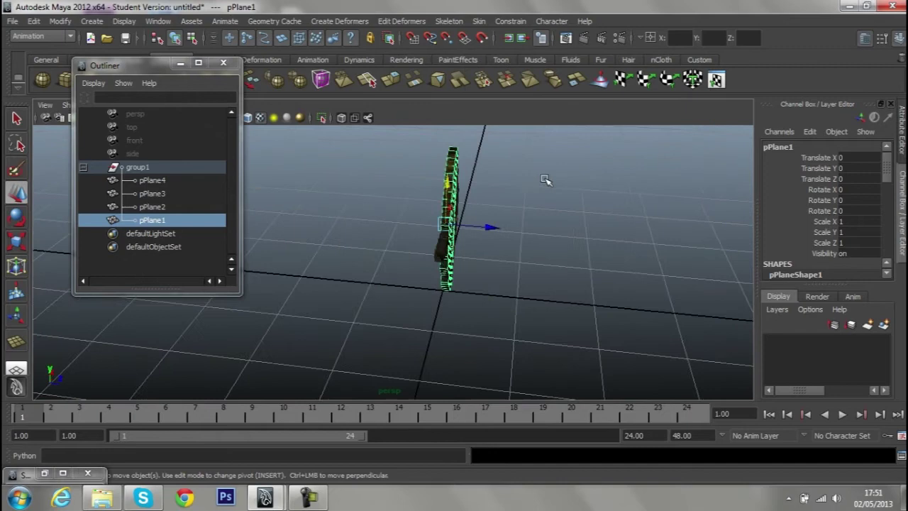
{"action": "left_click", "coordinate": [180, 62]}
Draw a new polygon plane left of the crossbow with width 1 and height 0.1
{"action": "left_click", "coordinate": [134, 80]}
{"action": "left_click_drag", "start_coordinate": [223, 186], "coordinate": [101, 419], "text": "alt"}
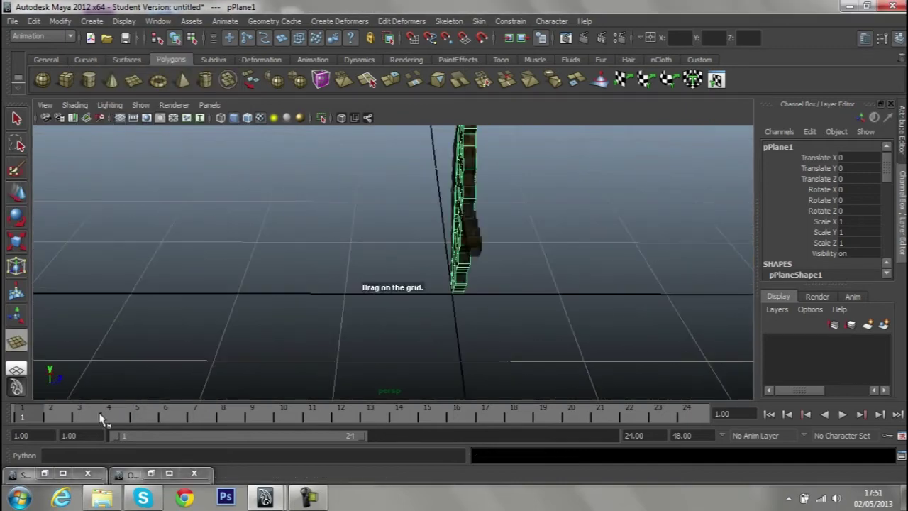
{"action": "left_click_drag", "start_coordinate": [310, 286], "coordinate": [334, 268]}
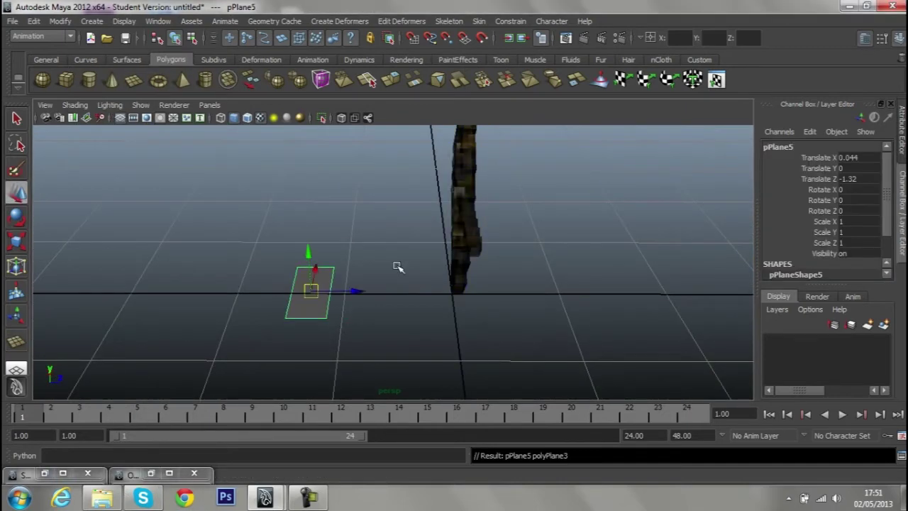
{"action": "scroll", "coordinate": [824, 248], "scroll_direction": "down", "scroll_amount": 1}
{"action": "left_click", "coordinate": [816, 264]}
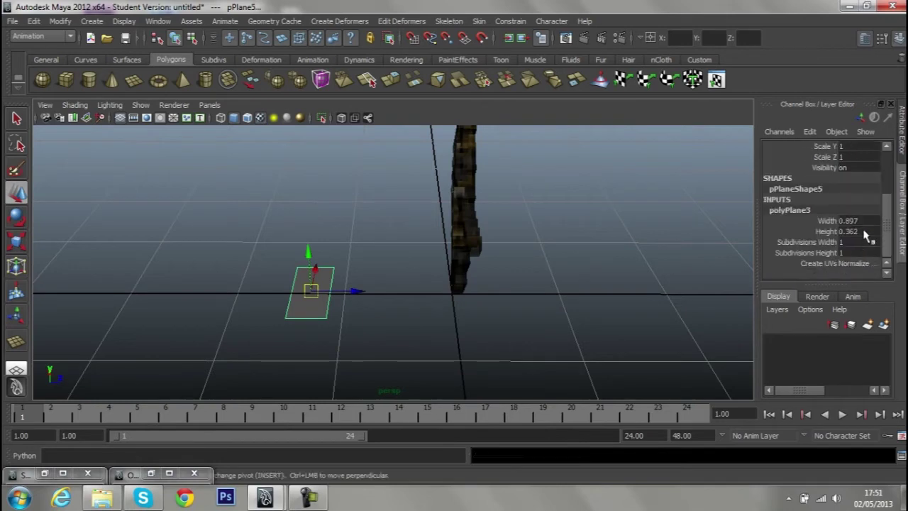
{"action": "left_click", "coordinate": [864, 219]}
{"action": "type", "text": "1"}
{"action": "key", "text": "Return"}
{"action": "left_click", "coordinate": [860, 231]}
{"action": "type", "text": "0."}
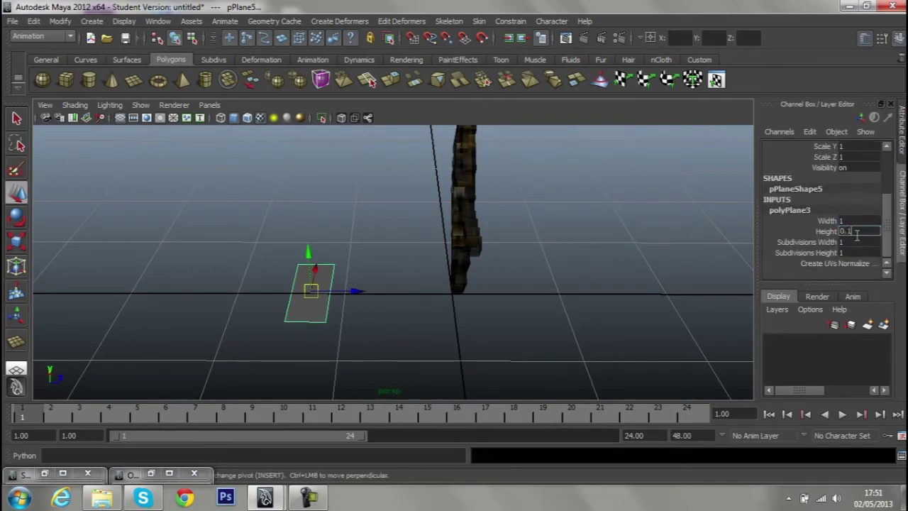
{"action": "key", "text": "Return"}
Rotate the plane 90 degrees in Z so it stands upright
{"action": "scroll", "coordinate": [847, 203], "scroll_direction": "up", "scroll_amount": 2}
{"action": "scroll", "coordinate": [851, 202], "scroll_direction": "up", "scroll_amount": 2}
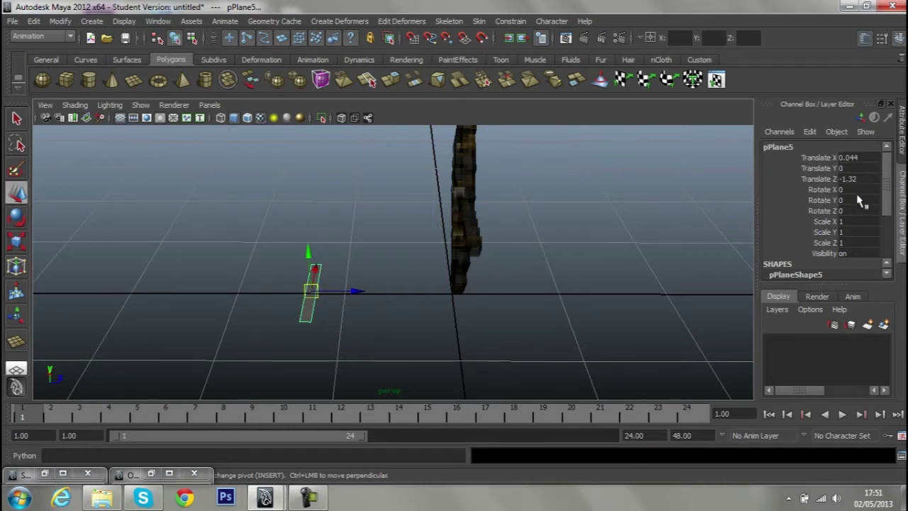
{"action": "left_click", "coordinate": [864, 189]}
{"action": "type", "text": "90"}
{"action": "key", "text": "Return"}
{"action": "key", "text": "ctrl+z"}
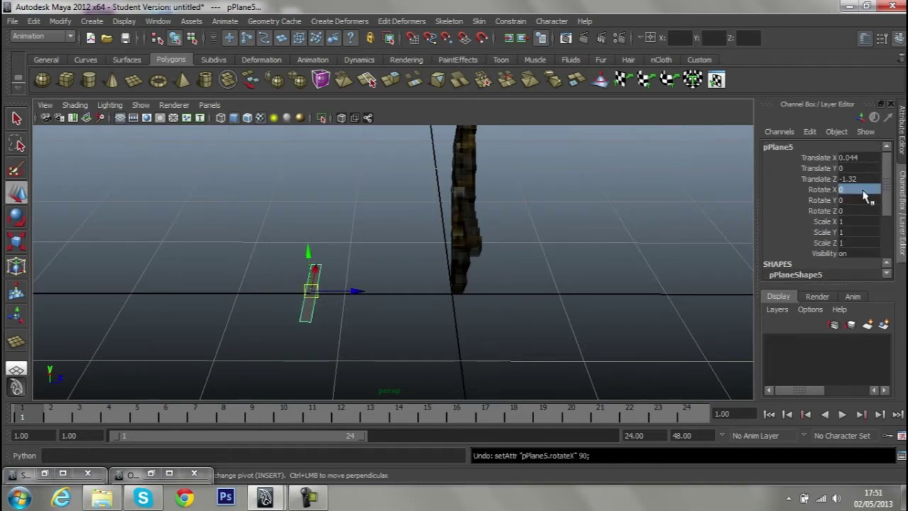
{"action": "left_click", "coordinate": [865, 198]}
{"action": "left_click", "coordinate": [865, 208]}
{"action": "type", "text": "90"}
{"action": "key", "text": "Return"}
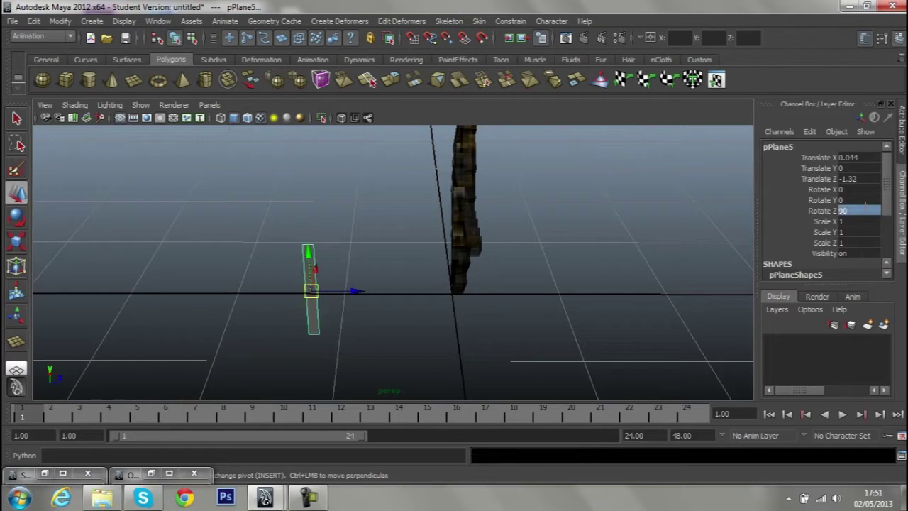
Lift the plane one unit, slide it beside the crossbow along Z, and freeze its transformations
{"action": "middle_click_drag", "start_coordinate": [348, 290], "coordinate": [299, 320], "text": "alt"}
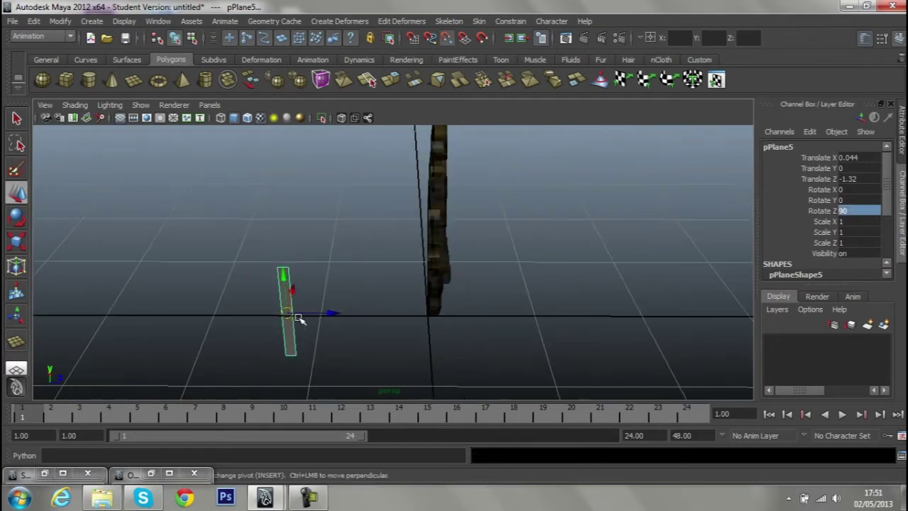
{"action": "mouse_move", "coordinate": [288, 295]}
{"action": "left_mouse_down"}
{"action": "mouse_move", "coordinate": [298, 196]}
{"action": "mouse_move", "coordinate": [399, 173]}
{"action": "mouse_move", "coordinate": [371, 229]}
{"action": "left_mouse_up"}
{"action": "mouse_move", "coordinate": [396, 260]}
{"action": "left_mouse_down"}
{"action": "mouse_move", "coordinate": [537, 291]}
{"action": "mouse_move", "coordinate": [402, 304]}
{"action": "mouse_move", "coordinate": [193, 286]}
{"action": "mouse_move", "coordinate": [156, 302]}
{"action": "mouse_move", "coordinate": [310, 319]}
{"action": "mouse_move", "coordinate": [447, 277]}
{"action": "mouse_move", "coordinate": [492, 279]}
{"action": "mouse_move", "coordinate": [449, 279]}
{"action": "left_mouse_up"}
{"action": "mouse_move", "coordinate": [525, 275]}
{"action": "left_mouse_down"}
{"action": "mouse_move", "coordinate": [490, 276]}
{"action": "mouse_move", "coordinate": [462, 260]}
{"action": "left_mouse_up"}
{"action": "left_click", "coordinate": [72, 24]}
{"action": "left_click", "coordinate": [80, 49]}
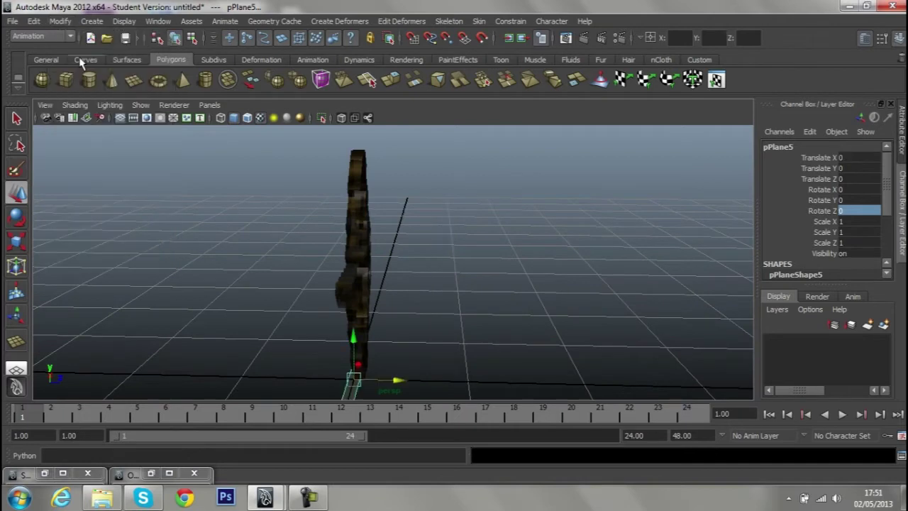
{"action": "key", "text": "ctrl+z"}
{"action": "left_click", "coordinate": [61, 23]}
{"action": "left_click", "coordinate": [77, 69]}
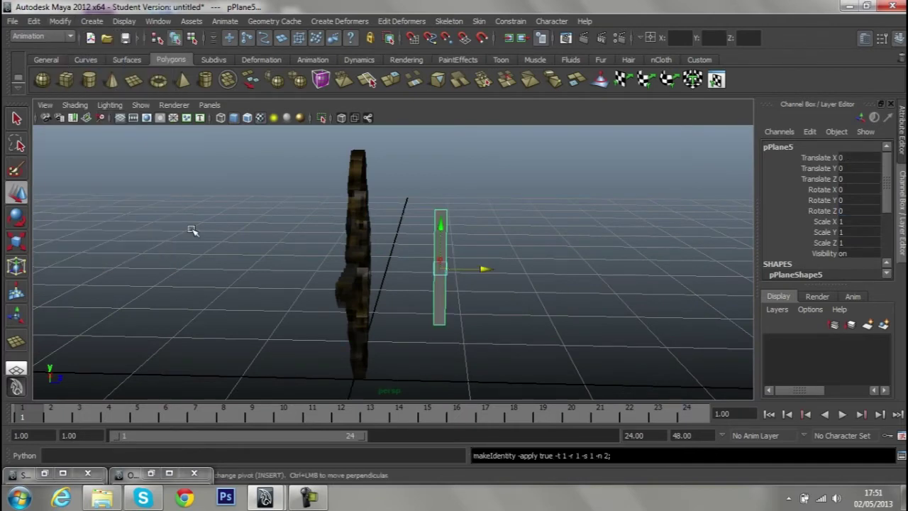
Create a small polygon cube beside the crossbow
{"action": "left_click_drag", "start_coordinate": [192, 227], "coordinate": [158, 237], "text": "alt"}
{"action": "left_click", "coordinate": [74, 80]}
{"action": "mouse_move", "coordinate": [454, 341]}
{"action": "left_mouse_down"}
{"action": "mouse_move", "coordinate": [471, 351]}
{"action": "mouse_move", "coordinate": [466, 344]}
{"action": "left_mouse_up"}
{"action": "scroll", "coordinate": [835, 267], "scroll_direction": "down", "scroll_amount": 2}
{"action": "left_click", "coordinate": [789, 264]}
Set the cube's width, height and depth to 0.1
{"action": "left_click", "coordinate": [852, 213]}
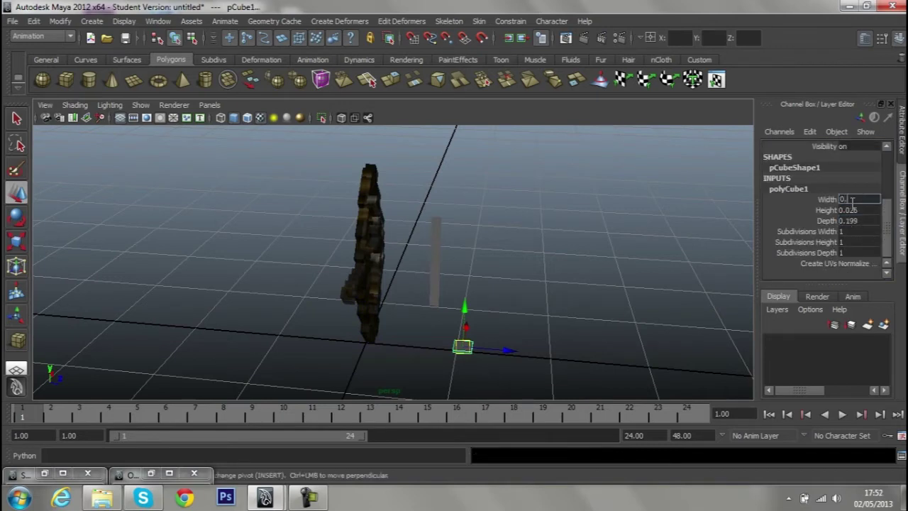
{"action": "type", "text": "1"}
{"action": "key", "text": "Return"}
{"action": "left_click_drag", "start_coordinate": [853, 209], "coordinate": [860, 219]}
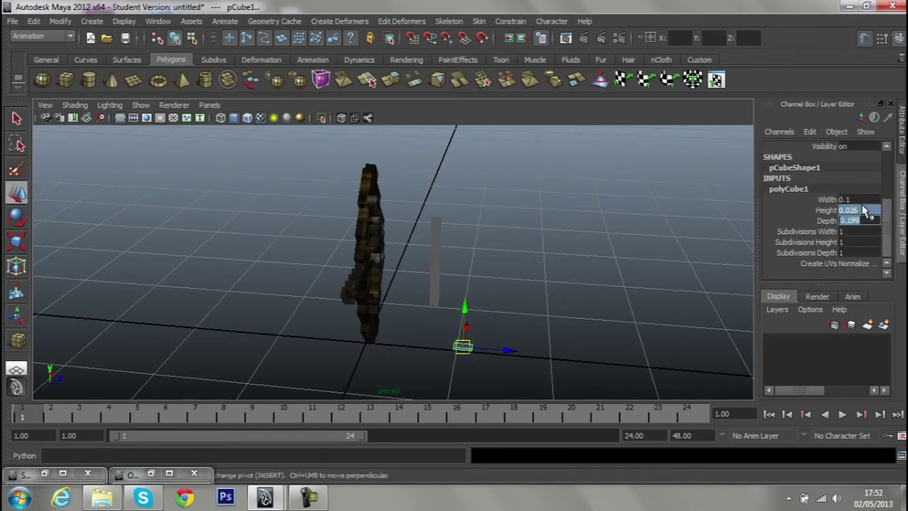
{"action": "type", "text": "0.1"}
{"action": "key", "text": "Return"}
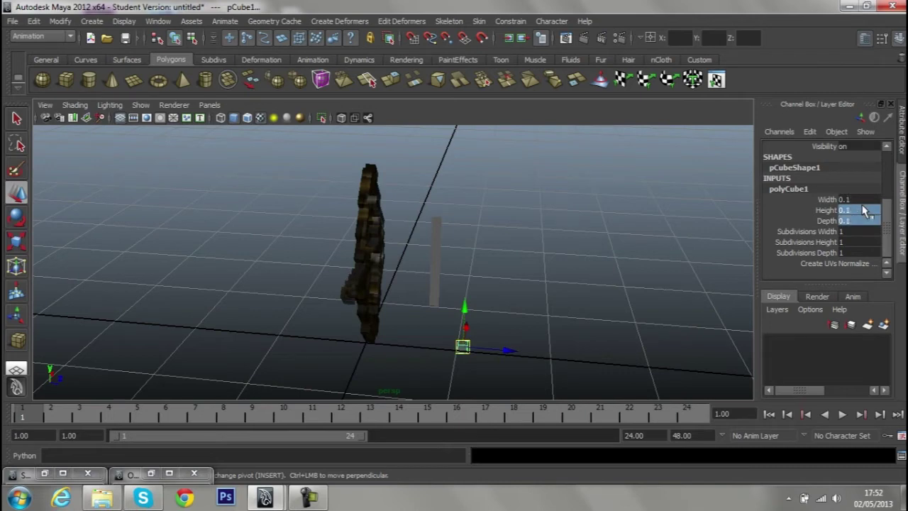
Squash the cube narrower along X with the Scale tool
{"action": "left_click_drag", "start_coordinate": [571, 362], "coordinate": [535, 275], "text": "alt"}
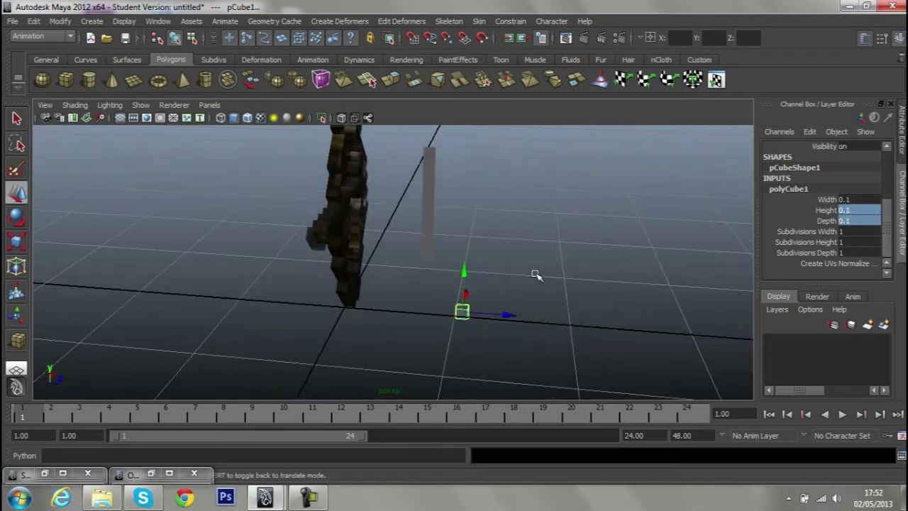
{"action": "key", "text": "Insert"}
{"action": "mouse_move", "coordinate": [482, 315]}
{"action": "left_mouse_down", "text": "alt"}
{"action": "mouse_move", "coordinate": [531, 284]}
{"action": "mouse_move", "coordinate": [440, 280]}
{"action": "left_mouse_up", "text": "alt"}
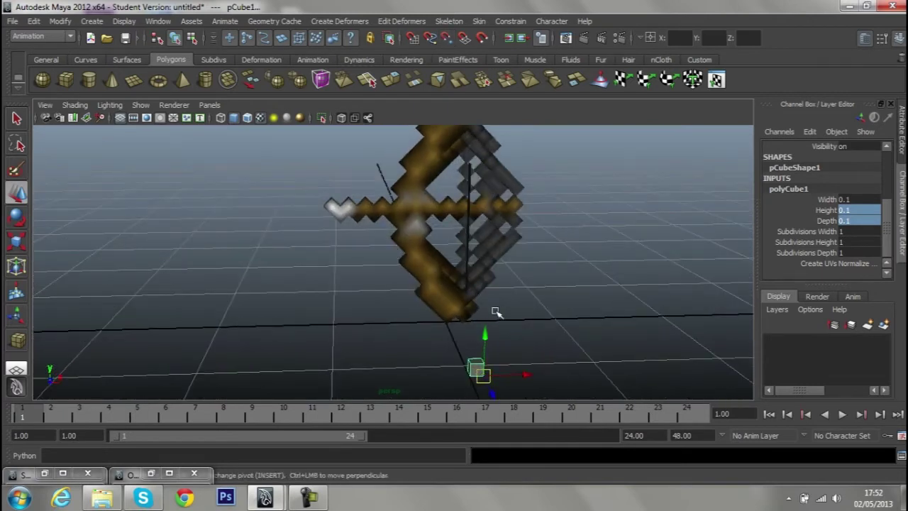
{"action": "left_click_drag", "start_coordinate": [496, 313], "coordinate": [547, 335], "text": "alt"}
{"action": "mouse_move", "coordinate": [472, 284]}
{"action": "left_mouse_down", "text": "alt"}
{"action": "mouse_move", "coordinate": [564, 264]}
{"action": "mouse_move", "coordinate": [462, 237]}
{"action": "mouse_move", "coordinate": [440, 248]}
{"action": "left_mouse_up", "text": "alt"}
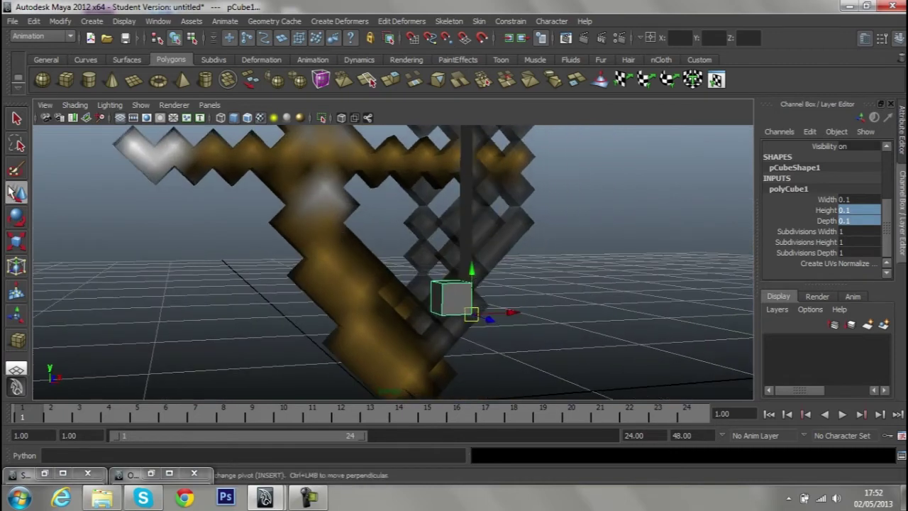
{"action": "left_click", "coordinate": [17, 241]}
{"action": "left_click_drag", "start_coordinate": [526, 315], "coordinate": [496, 315]}
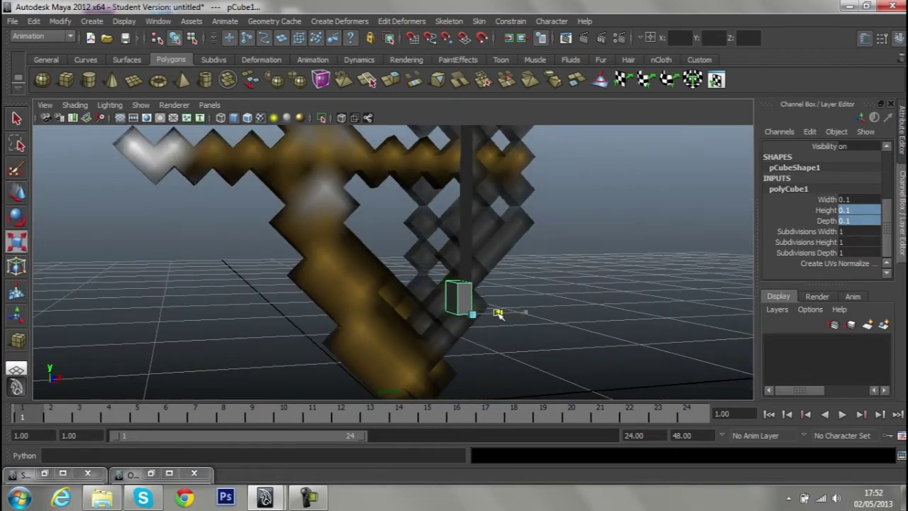
{"action": "left_click_drag", "start_coordinate": [532, 276], "coordinate": [197, 5], "text": "alt"}
Freeze the cube's transformations
{"action": "left_click", "coordinate": [59, 21]}
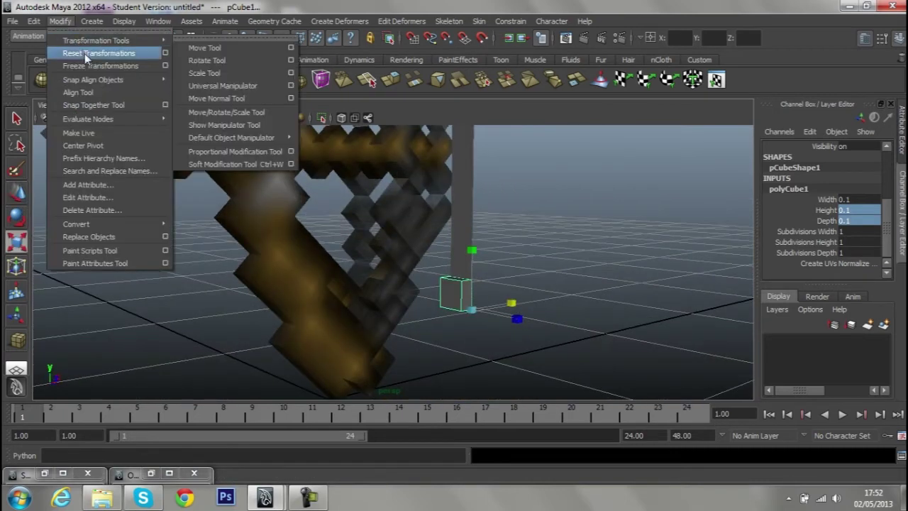
{"action": "left_click", "coordinate": [84, 53]}
{"action": "key", "text": "ctrl+z"}
{"action": "left_click", "coordinate": [59, 20]}
{"action": "left_click", "coordinate": [81, 65]}
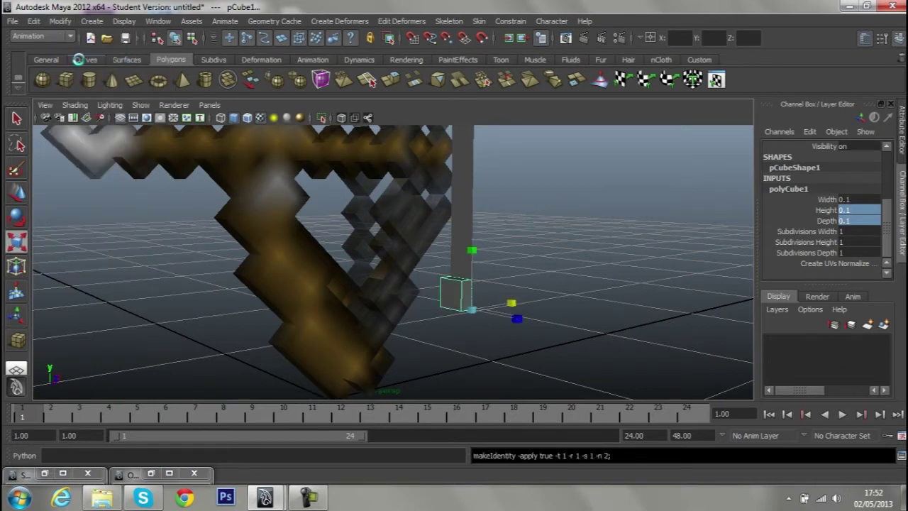
Select the tall upright plane pPlane5
{"action": "mouse_move", "coordinate": [270, 270]}
{"action": "left_mouse_down", "text": "alt"}
{"action": "mouse_move", "coordinate": [337, 291]}
{"action": "mouse_move", "coordinate": [7, 163]}
{"action": "left_mouse_up", "text": "alt"}
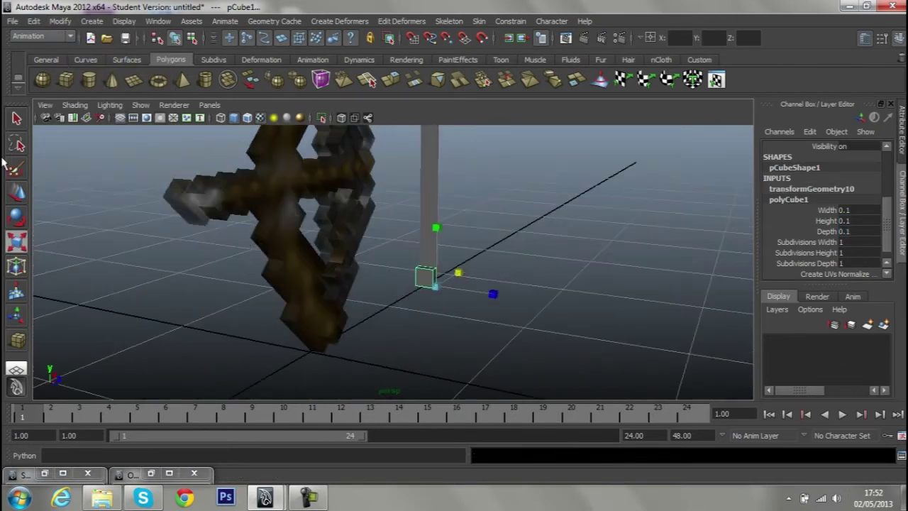
{"action": "left_click", "coordinate": [17, 118]}
{"action": "right_click", "coordinate": [434, 258]}
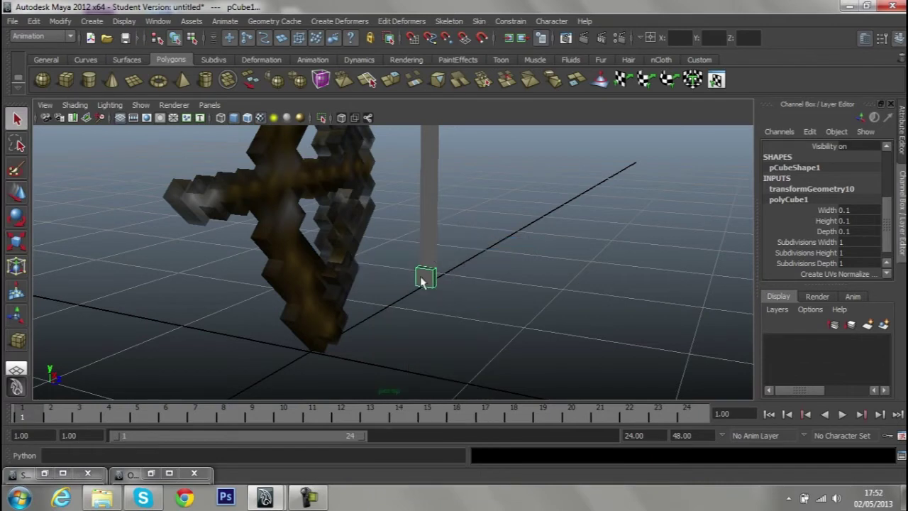
{"action": "mouse_move", "coordinate": [425, 279]}
{"action": "left_mouse_down", "text": "alt"}
{"action": "mouse_move", "coordinate": [442, 280]}
{"action": "mouse_move", "coordinate": [431, 201]}
{"action": "mouse_move", "coordinate": [464, 201]}
{"action": "mouse_move", "coordinate": [439, 283]}
{"action": "left_mouse_up", "text": "alt"}
{"action": "left_click", "coordinate": [429, 206]}
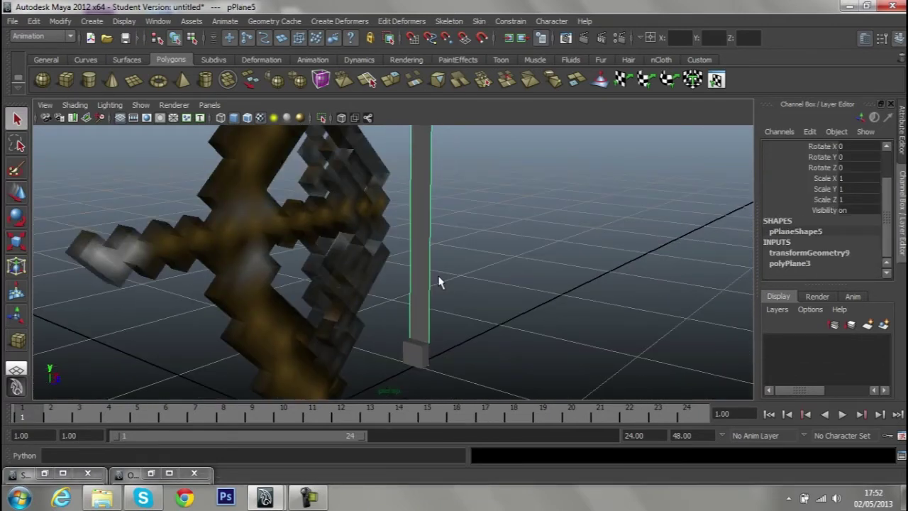
Set polyPlane3's Subdivisions Width to 3
{"action": "left_click", "coordinate": [797, 264]}
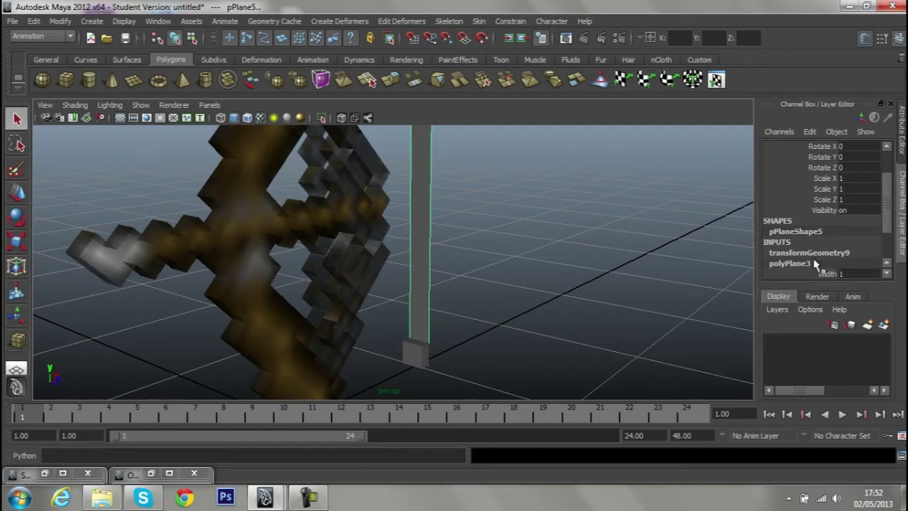
{"action": "scroll", "coordinate": [815, 264], "scroll_direction": "down", "scroll_amount": 2}
{"action": "left_click", "coordinate": [853, 243]}
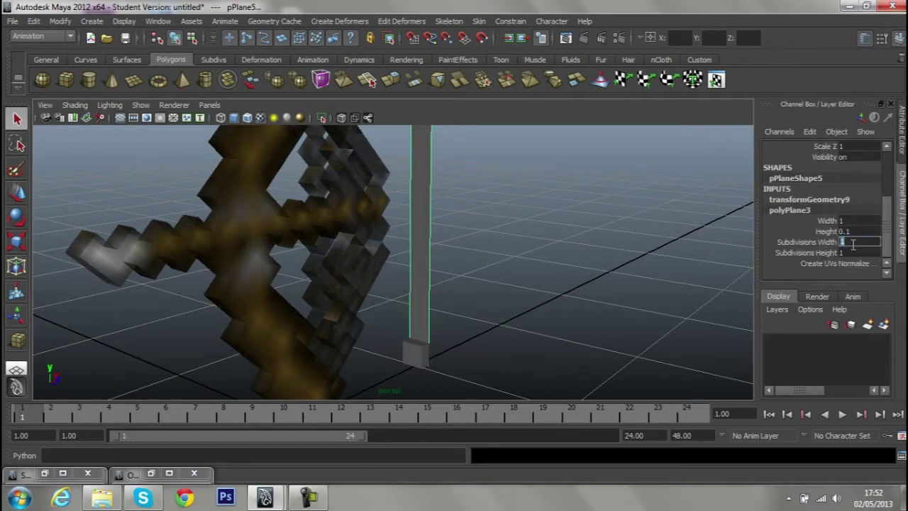
{"action": "type", "text": "4"}
{"action": "key", "text": "Return"}
{"action": "left_click_drag", "start_coordinate": [426, 312], "coordinate": [520, 304], "text": "alt"}
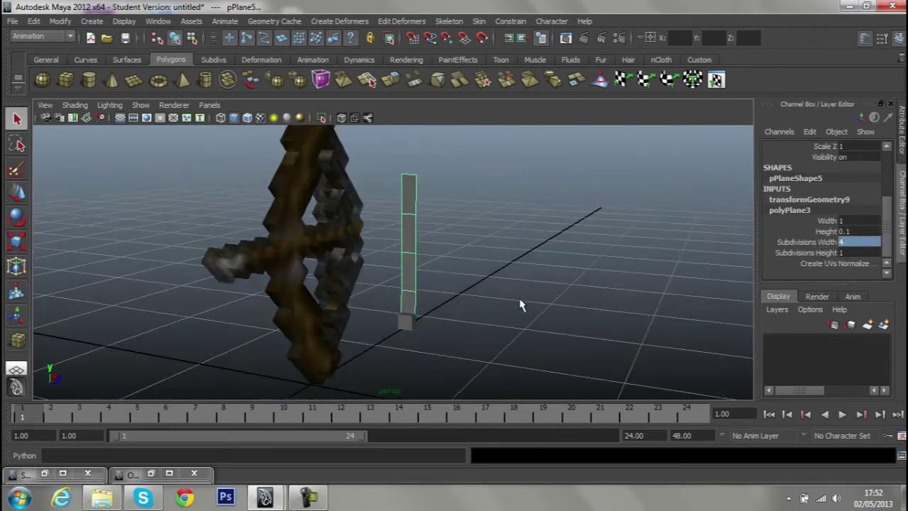
{"action": "type", "text": "3"}
{"action": "key", "text": "Return"}
Orbit around the bow to inspect the three-section plane, then deselect it
{"action": "scroll", "coordinate": [576, 348], "scroll_direction": "up", "scroll_amount": 5}
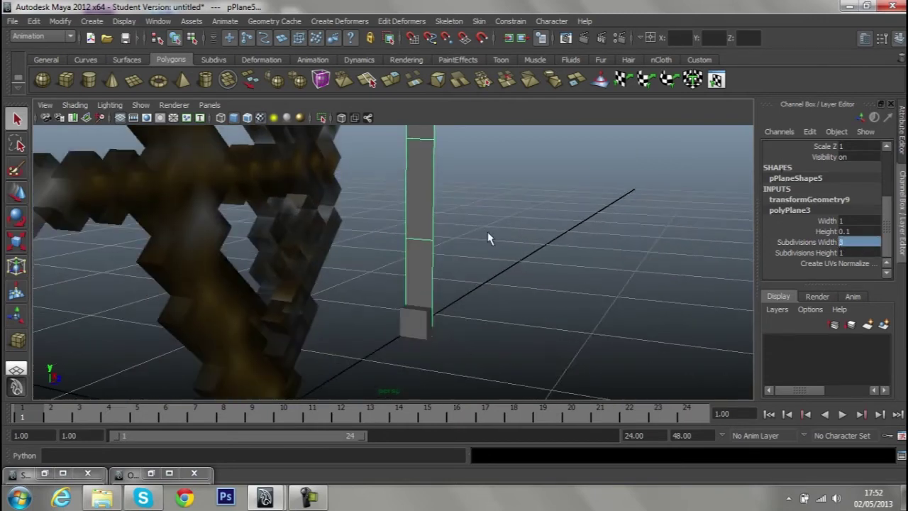
{"action": "left_click_drag", "start_coordinate": [488, 239], "coordinate": [472, 330], "text": "alt"}
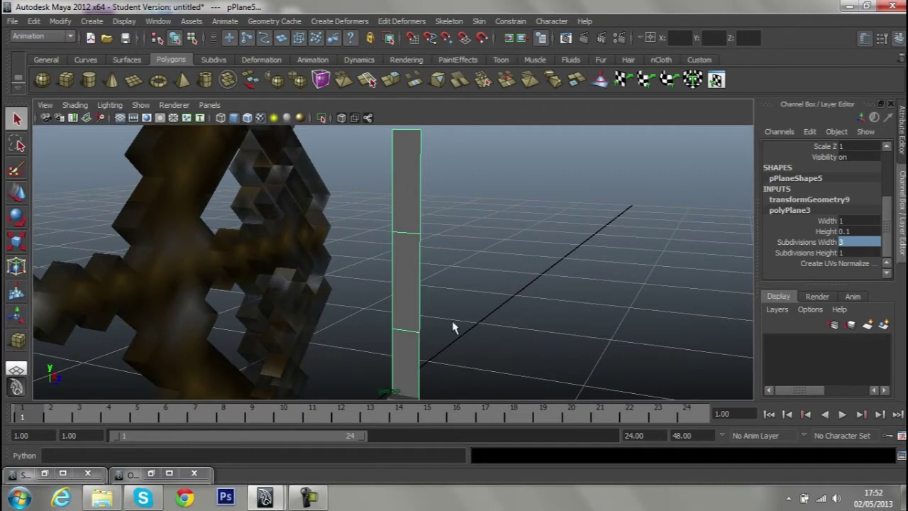
{"action": "mouse_move", "coordinate": [409, 236]}
{"action": "left_mouse_down", "text": "alt"}
{"action": "mouse_move", "coordinate": [391, 298]}
{"action": "mouse_move", "coordinate": [500, 248]}
{"action": "left_mouse_up", "text": "alt"}
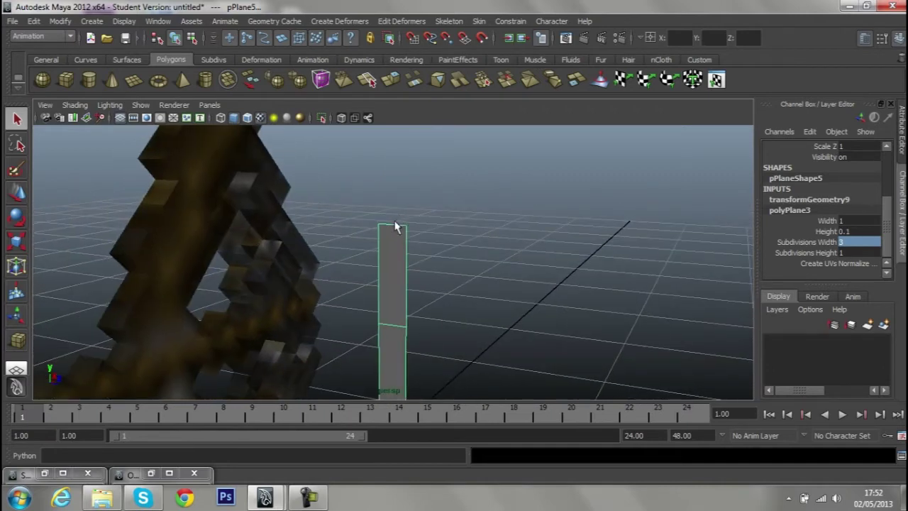
{"action": "mouse_move", "coordinate": [395, 227]}
{"action": "left_mouse_down", "text": "alt"}
{"action": "mouse_move", "coordinate": [446, 267]}
{"action": "mouse_move", "coordinate": [434, 332]}
{"action": "left_mouse_up", "text": "alt"}
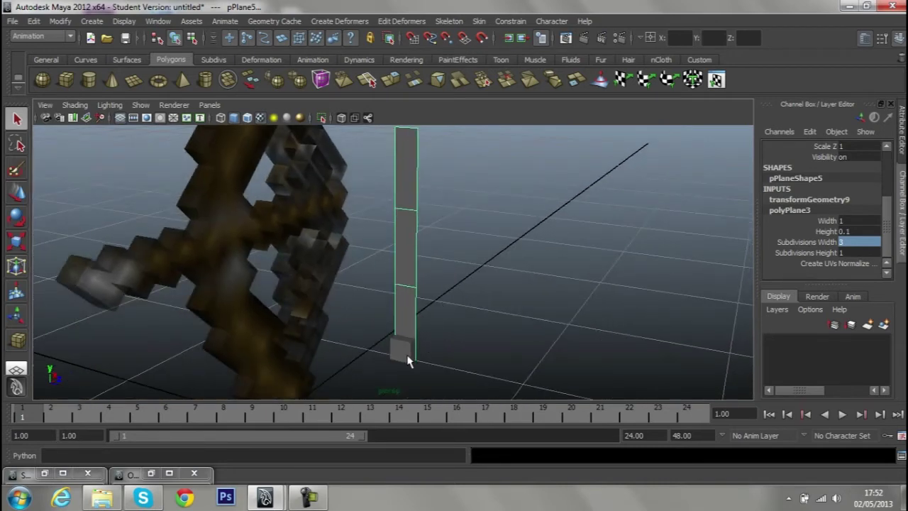
{"action": "left_click_drag", "start_coordinate": [414, 291], "coordinate": [403, 280], "text": "alt"}
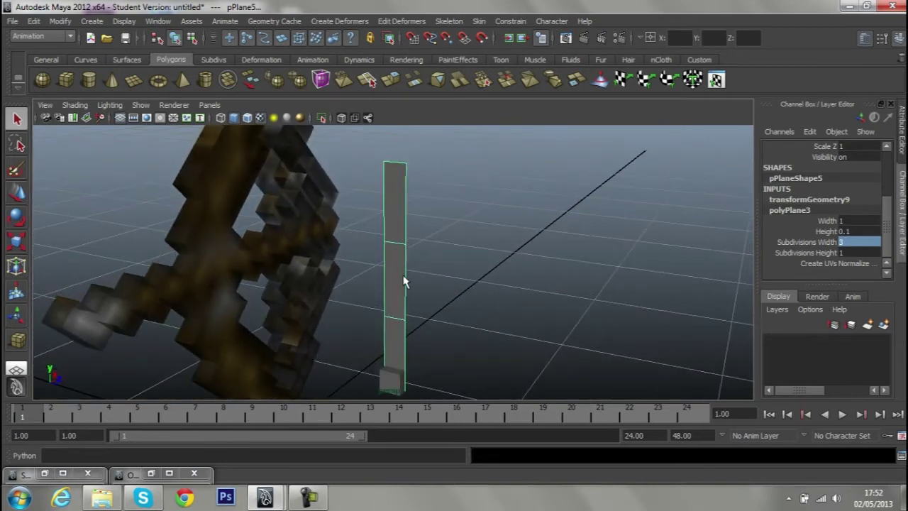
{"action": "scroll", "coordinate": [473, 195], "scroll_direction": "down", "scroll_amount": 5}
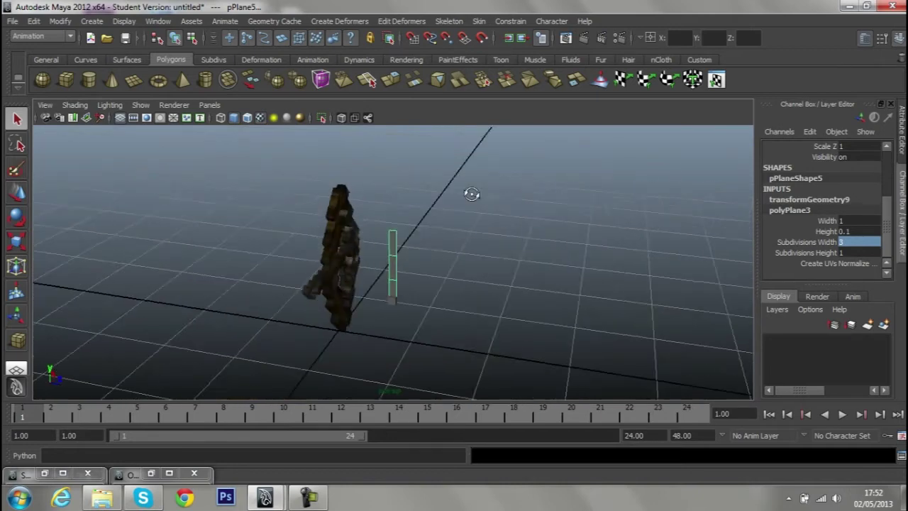
{"action": "left_click", "coordinate": [432, 237]}
{"action": "scroll", "coordinate": [417, 229], "scroll_direction": "up", "scroll_amount": 4}
{"action": "scroll", "coordinate": [422, 252], "scroll_direction": "up", "scroll_amount": 5}
Select pCube1 and open its Limit Information > Translate section in the Attribute Editor
{"action": "left_click_drag", "start_coordinate": [422, 252], "coordinate": [405, 315], "text": "alt"}
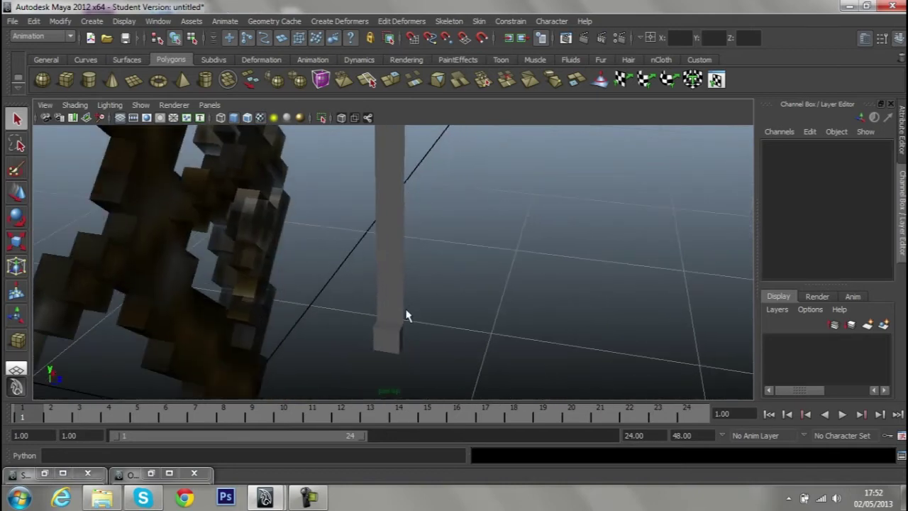
{"action": "left_click", "coordinate": [396, 339]}
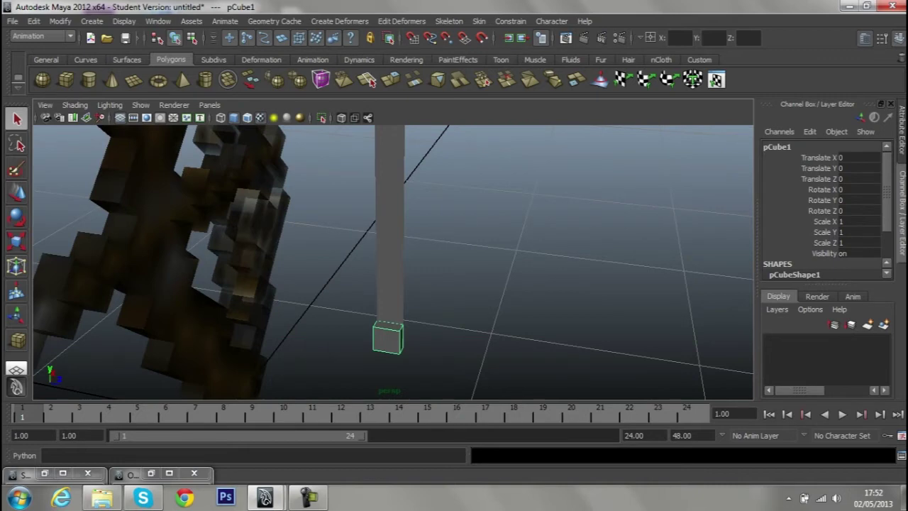
{"action": "key", "text": "ctrl+a"}
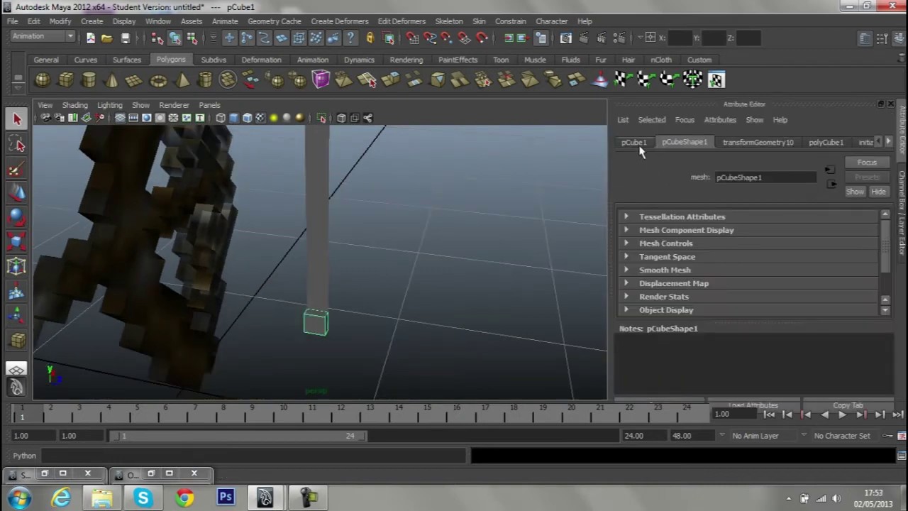
{"action": "left_click", "coordinate": [634, 143]}
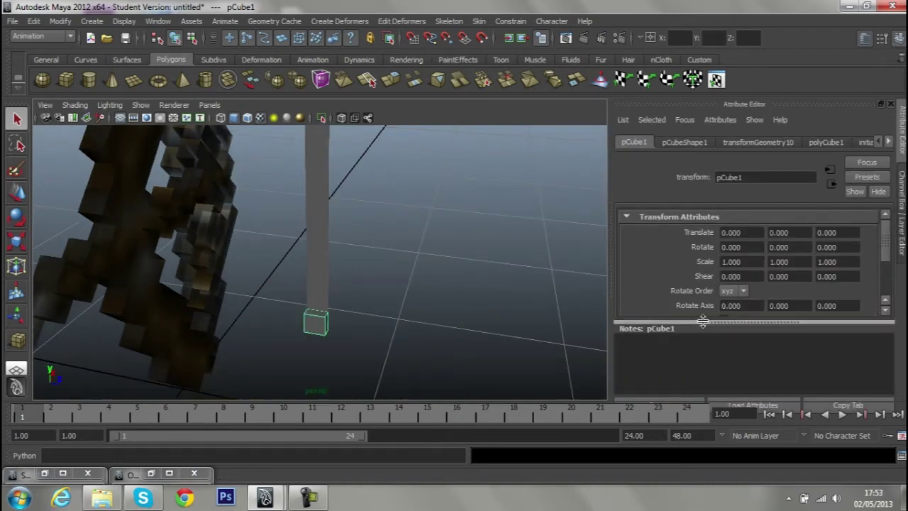
{"action": "left_click_drag", "start_coordinate": [702, 321], "coordinate": [698, 365]}
{"action": "scroll", "coordinate": [678, 316], "scroll_direction": "down", "scroll_amount": 1}
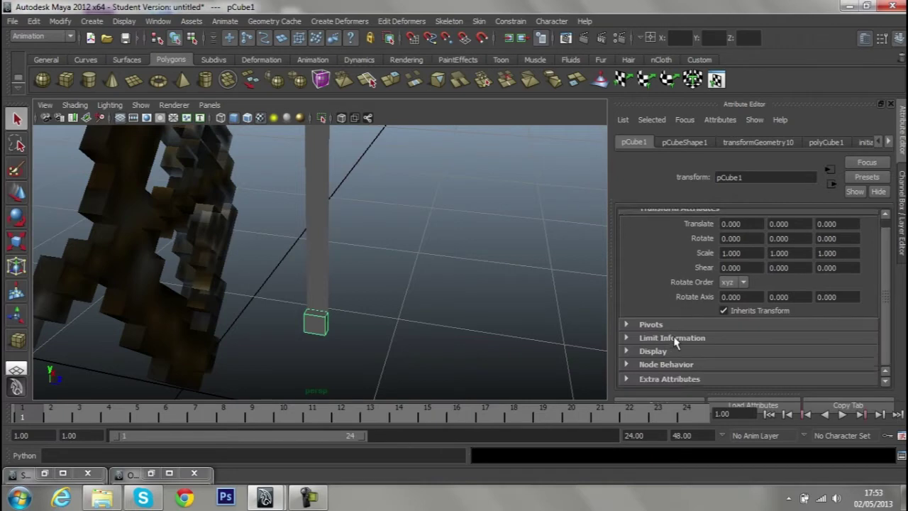
{"action": "left_click", "coordinate": [676, 340]}
{"action": "left_click", "coordinate": [653, 293]}
{"action": "left_click", "coordinate": [662, 303]}
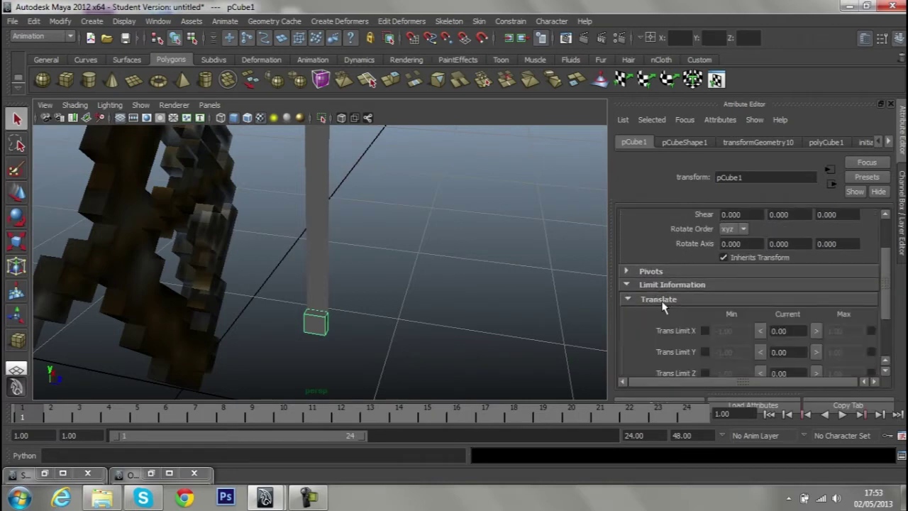
{"action": "scroll", "coordinate": [663, 302], "scroll_direction": "down", "scroll_amount": 2}
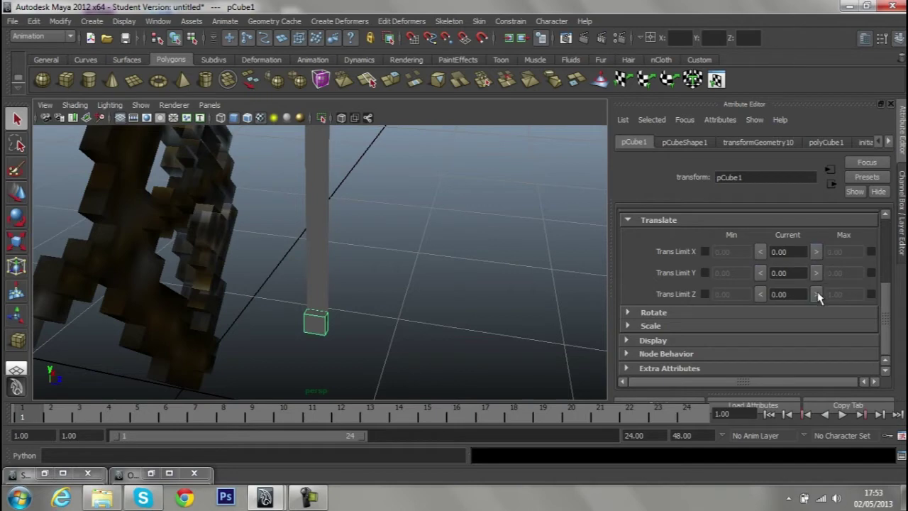
Enable the Trans Limit Y minimum at 0 and raise the cube up the plane to 0.9
{"action": "left_click", "coordinate": [704, 273]}
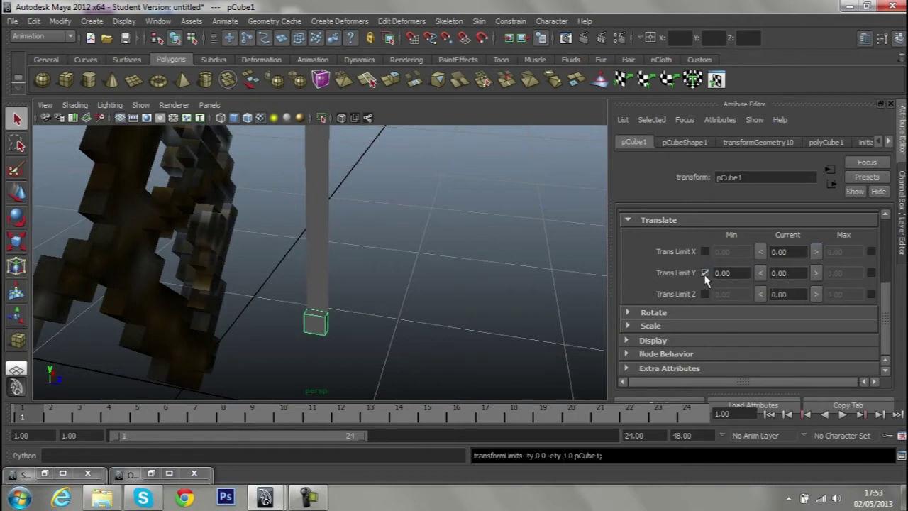
{"action": "left_click", "coordinate": [14, 195]}
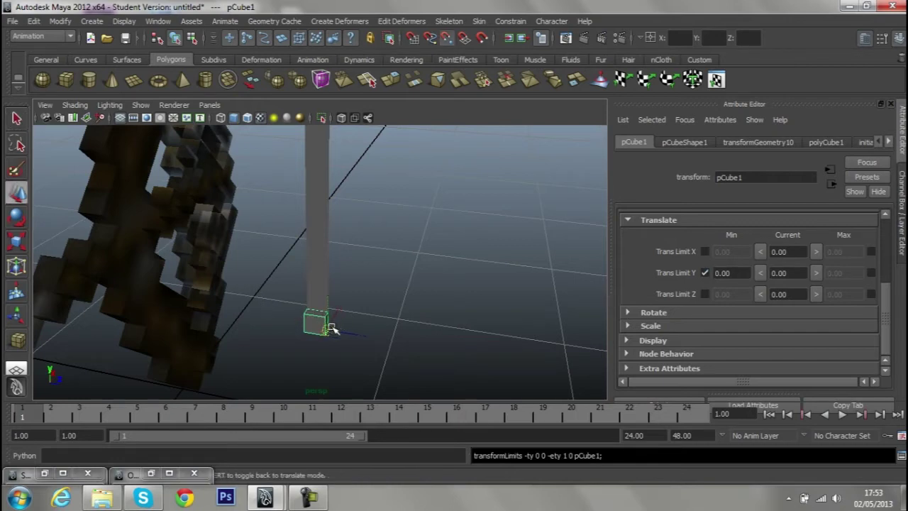
{"action": "key", "text": "Insert"}
{"action": "mouse_move", "coordinate": [326, 310]}
{"action": "left_mouse_down"}
{"action": "mouse_move", "coordinate": [325, 326]}
{"action": "mouse_move", "coordinate": [328, 236]}
{"action": "left_mouse_up"}
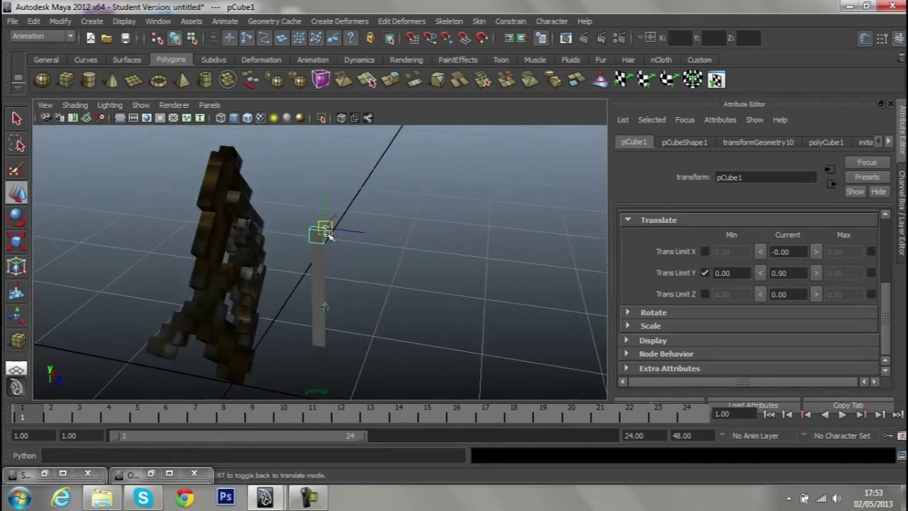
{"action": "key", "text": "Insert"}
{"action": "scroll", "coordinate": [333, 239], "scroll_direction": "up", "scroll_amount": 3}
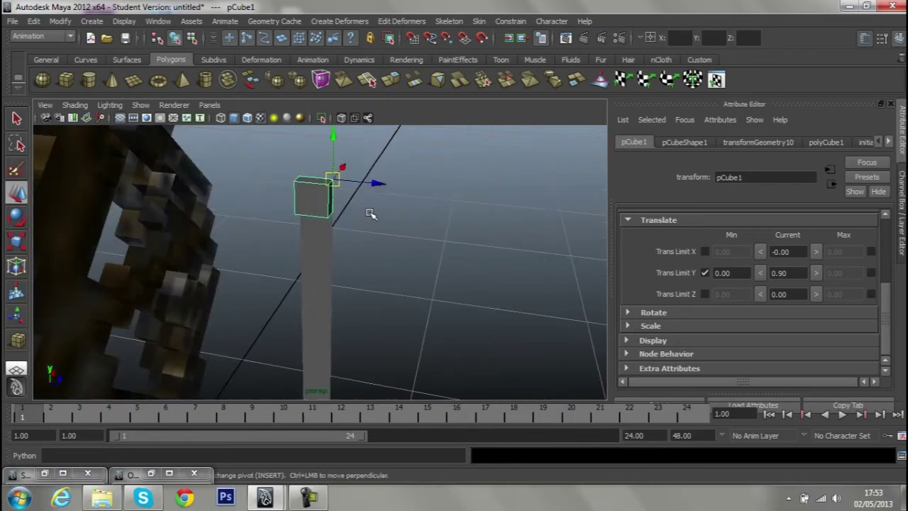
{"action": "mouse_move", "coordinate": [354, 270]}
{"action": "left_mouse_down", "text": "alt"}
{"action": "mouse_move", "coordinate": [364, 280]}
{"action": "mouse_move", "coordinate": [327, 275]}
{"action": "left_mouse_up", "text": "alt"}
{"action": "scroll", "coordinate": [365, 280], "scroll_direction": "up", "scroll_amount": 2}
{"action": "middle_click_drag", "start_coordinate": [327, 276], "coordinate": [345, 247], "text": "alt"}
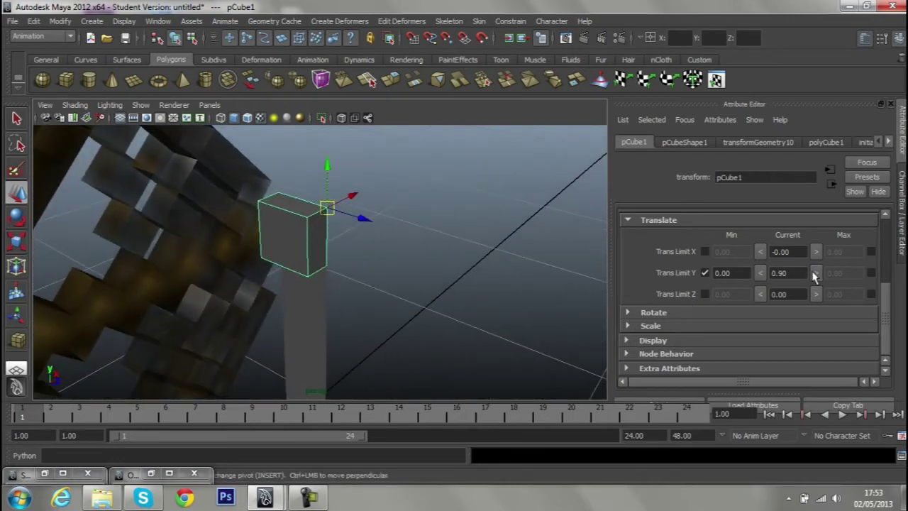
Cap Y at a 0.9 maximum and lock X and Z with min and max limits at 0
{"action": "left_click", "coordinate": [871, 272]}
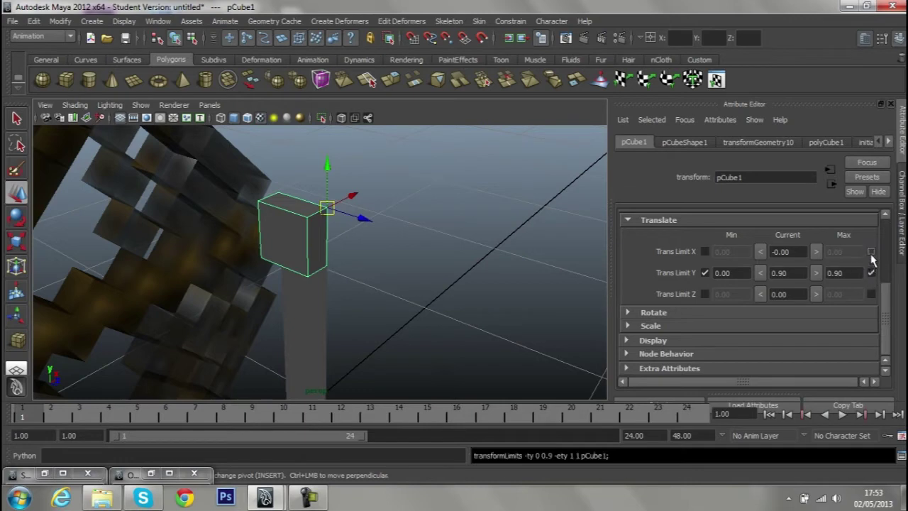
{"action": "left_click", "coordinate": [871, 251]}
{"action": "left_click", "coordinate": [872, 294]}
{"action": "left_click", "coordinate": [704, 294]}
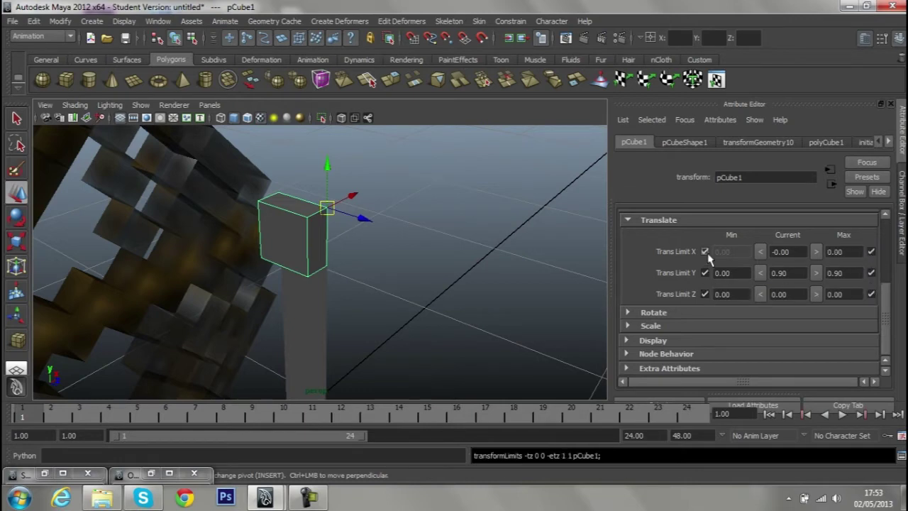
{"action": "left_click", "coordinate": [705, 251]}
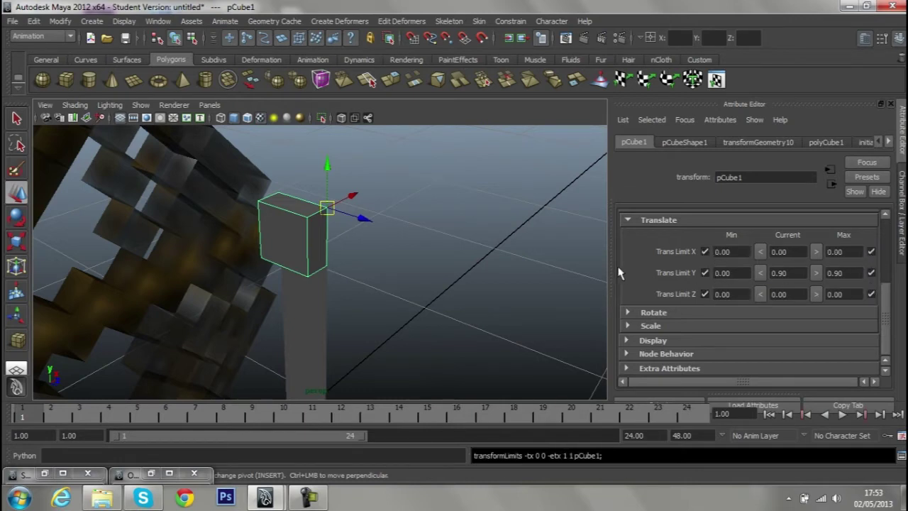
{"action": "mouse_move", "coordinate": [462, 244]}
{"action": "left_mouse_down", "text": "alt"}
{"action": "mouse_move", "coordinate": [501, 211]}
{"action": "mouse_move", "coordinate": [398, 265]}
{"action": "mouse_move", "coordinate": [339, 260]}
{"action": "mouse_move", "coordinate": [337, 249]}
{"action": "mouse_move", "coordinate": [319, 371]}
{"action": "mouse_move", "coordinate": [327, 247]}
{"action": "mouse_move", "coordinate": [318, 225]}
{"action": "left_mouse_up", "text": "alt"}
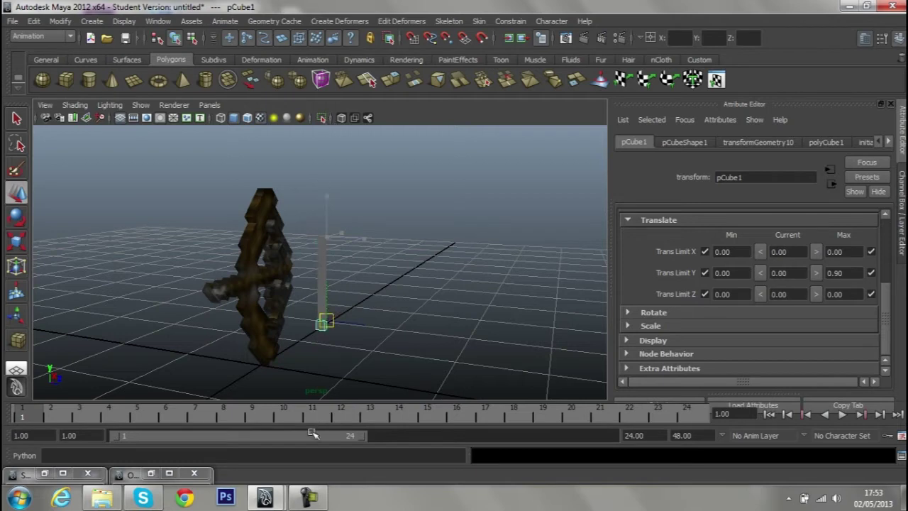
Select the slider cube pCube1 and load it as the driver in Set Driven Key
{"action": "mouse_move", "coordinate": [344, 381]}
{"action": "left_mouse_down", "text": "alt"}
{"action": "mouse_move", "coordinate": [386, 277]}
{"action": "mouse_move", "coordinate": [400, 278]}
{"action": "left_mouse_up", "text": "alt"}
{"action": "left_click", "coordinate": [399, 277]}
{"action": "scroll", "coordinate": [454, 128], "scroll_direction": "up", "scroll_amount": 5}
{"action": "left_click_drag", "start_coordinate": [454, 127], "coordinate": [415, 325], "text": "alt"}
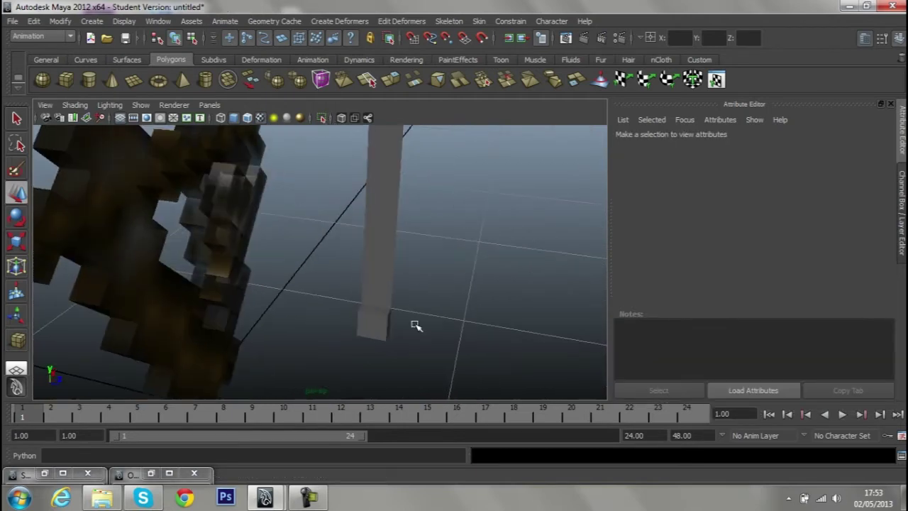
{"action": "left_click", "coordinate": [367, 343]}
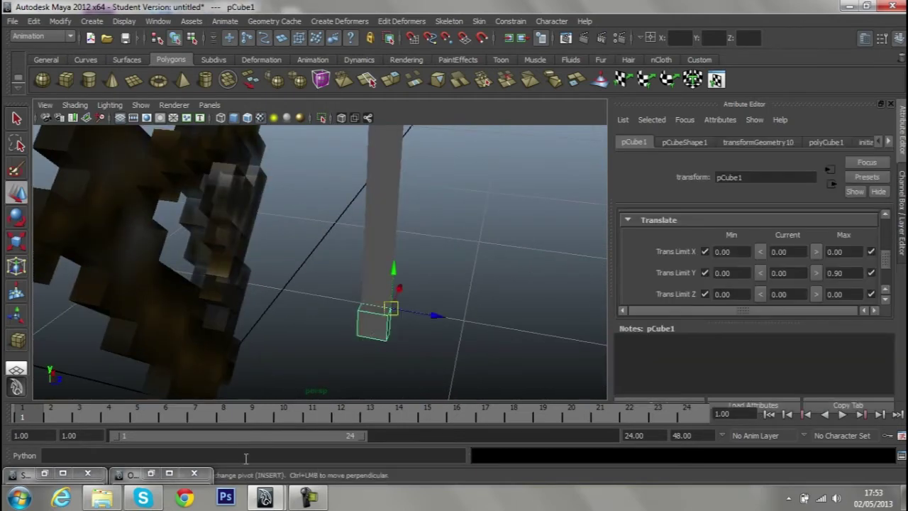
{"action": "left_click", "coordinate": [47, 469]}
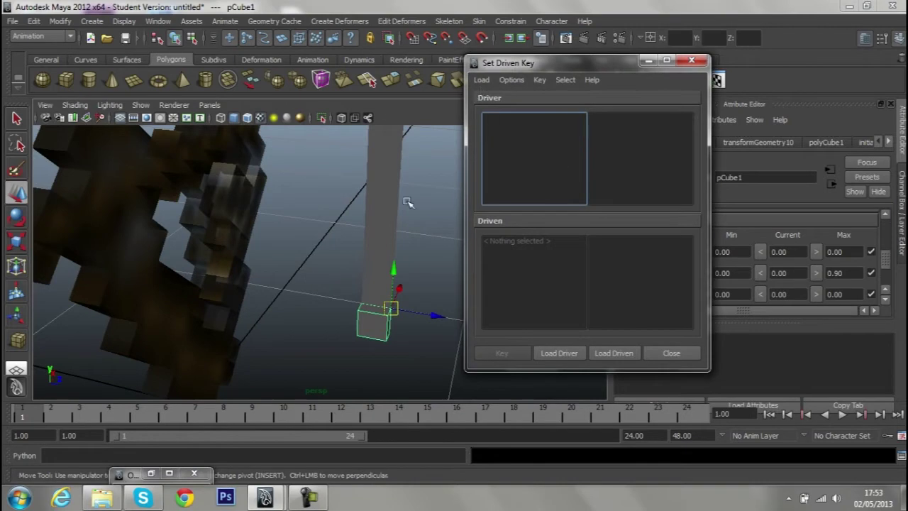
{"action": "left_click_drag", "start_coordinate": [407, 203], "coordinate": [395, 237], "text": "alt"}
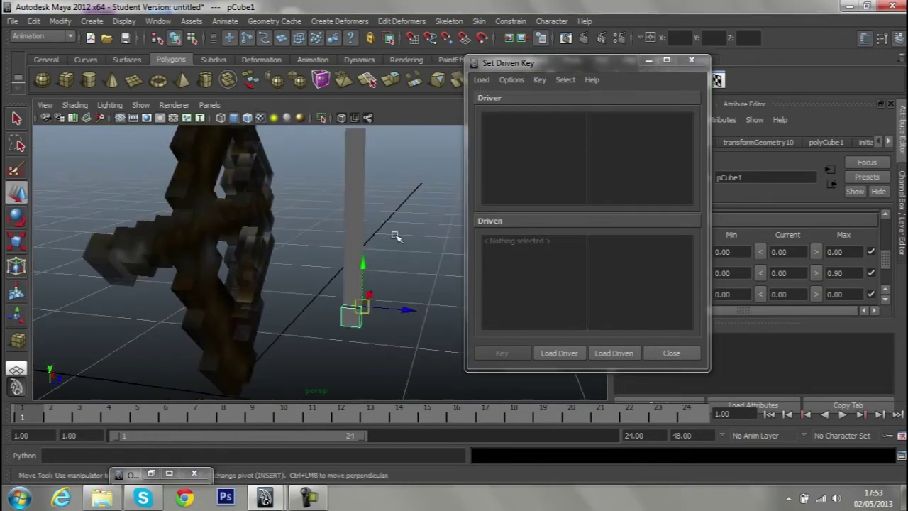
{"action": "left_click", "coordinate": [559, 352]}
Arrange the Outliner beside the Set Driven Key window and select pPlane1 in it
{"action": "left_click_drag", "start_coordinate": [355, 298], "coordinate": [317, 319], "text": "alt"}
{"action": "left_click", "coordinate": [152, 474]}
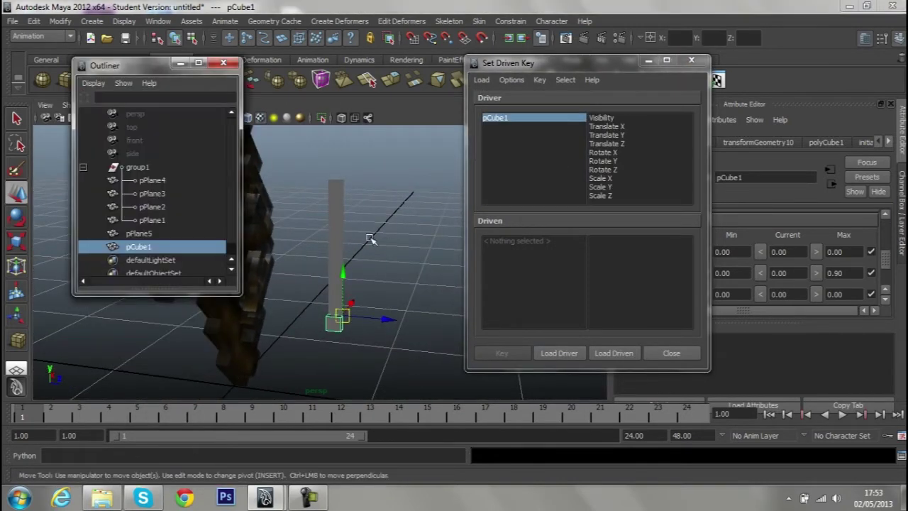
{"action": "mouse_move", "coordinate": [143, 67]}
{"action": "left_mouse_down"}
{"action": "mouse_move", "coordinate": [367, 125]}
{"action": "mouse_move", "coordinate": [343, 129]}
{"action": "left_mouse_up"}
{"action": "left_click_drag", "start_coordinate": [500, 64], "coordinate": [667, 85]}
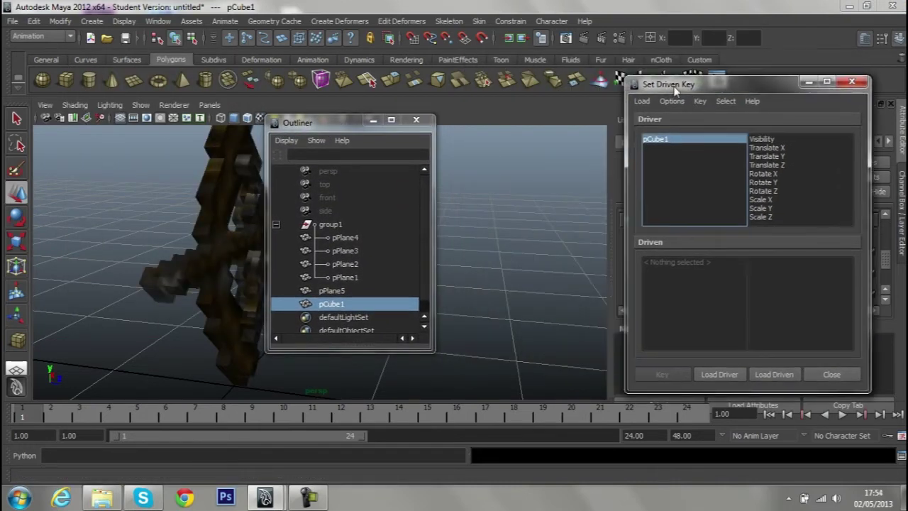
{"action": "mouse_move", "coordinate": [353, 124]}
{"action": "left_mouse_down"}
{"action": "mouse_move", "coordinate": [537, 163]}
{"action": "mouse_move", "coordinate": [555, 146]}
{"action": "left_mouse_up"}
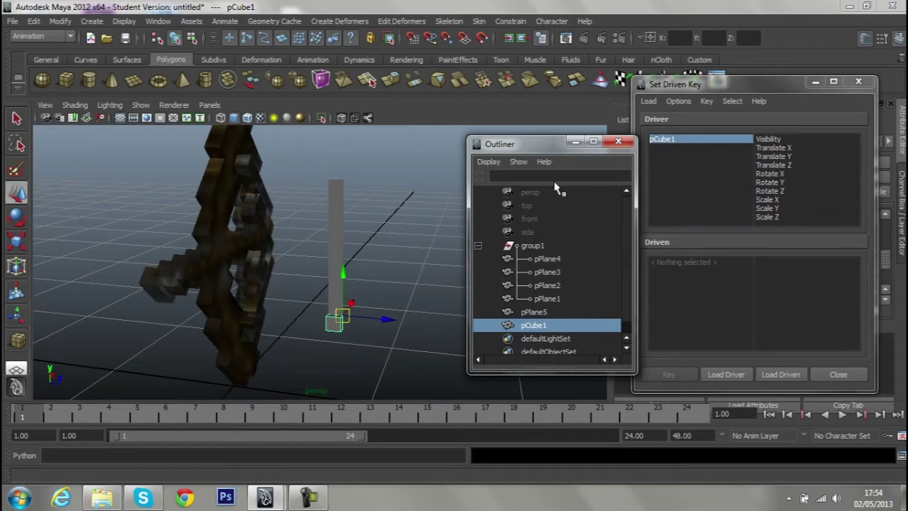
{"action": "left_click", "coordinate": [557, 300]}
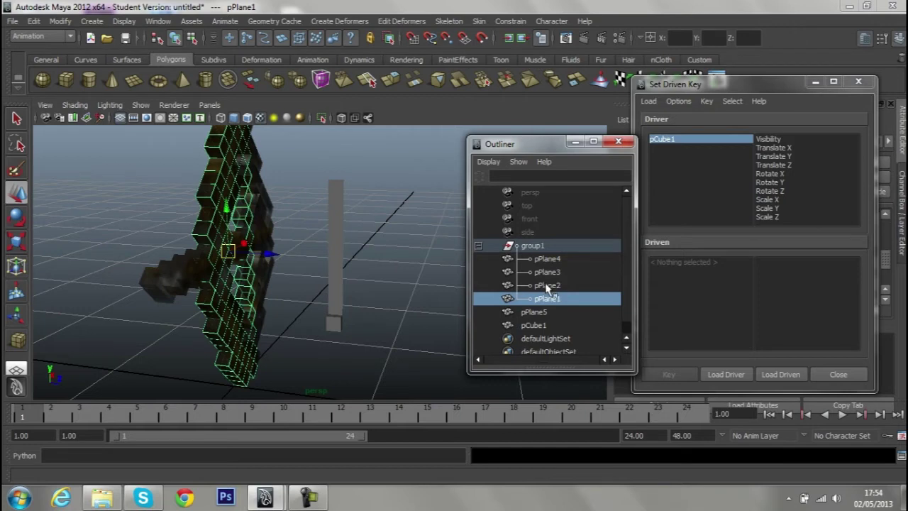
Load pPlane1 and pPlane2 as driven, with pCube1's Translate Y driving their Visibility
{"action": "left_click", "coordinate": [564, 285], "text": "ctrl"}
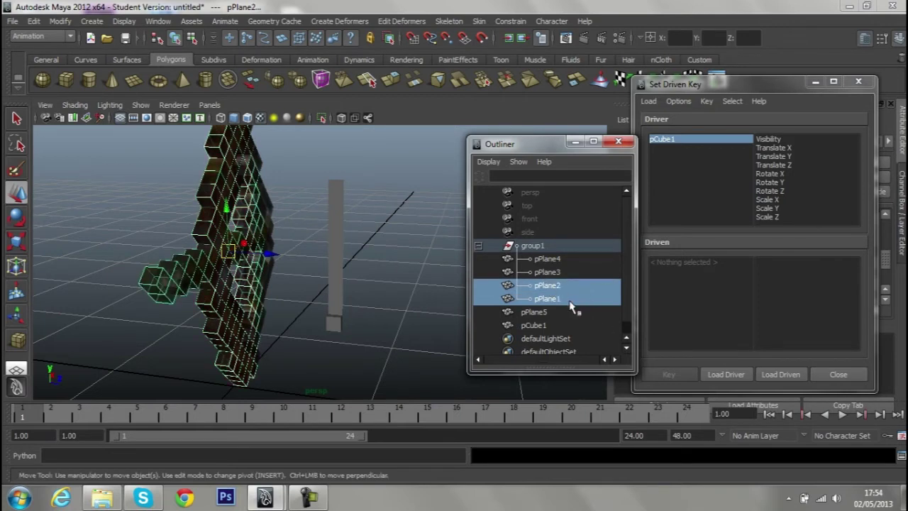
{"action": "mouse_move", "coordinate": [467, 298]}
{"action": "left_mouse_down", "text": "alt"}
{"action": "mouse_move", "coordinate": [412, 284]}
{"action": "mouse_move", "coordinate": [348, 281]}
{"action": "mouse_move", "coordinate": [334, 291]}
{"action": "left_mouse_up", "text": "alt"}
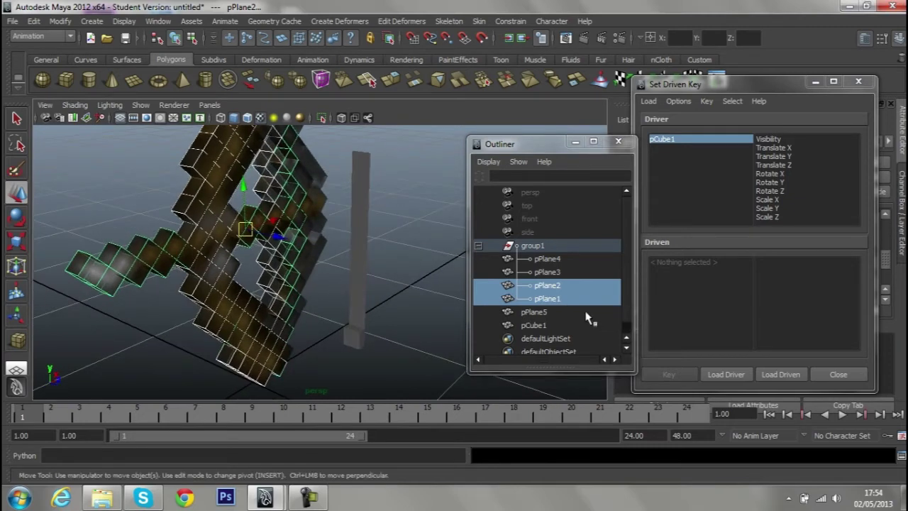
{"action": "left_click", "coordinate": [773, 374]}
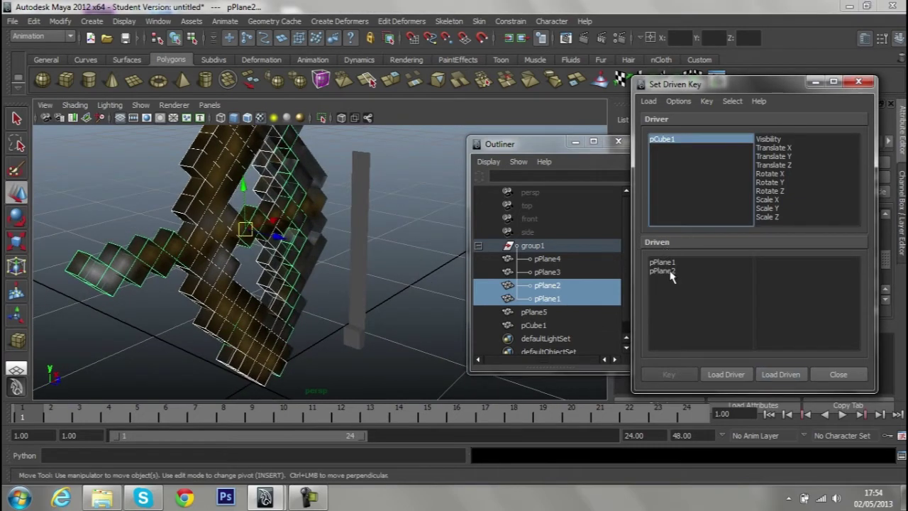
{"action": "left_click", "coordinate": [786, 156]}
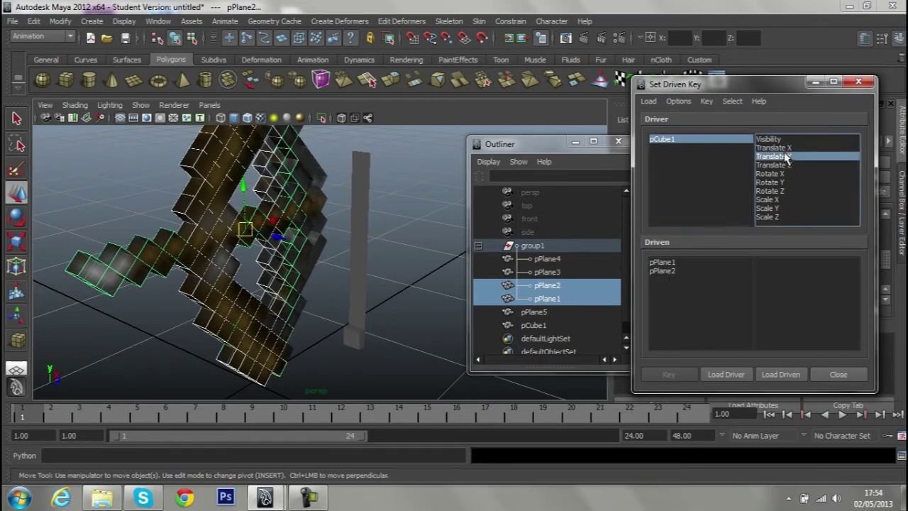
{"action": "left_click", "coordinate": [682, 263]}
{"action": "left_click", "coordinate": [703, 272]}
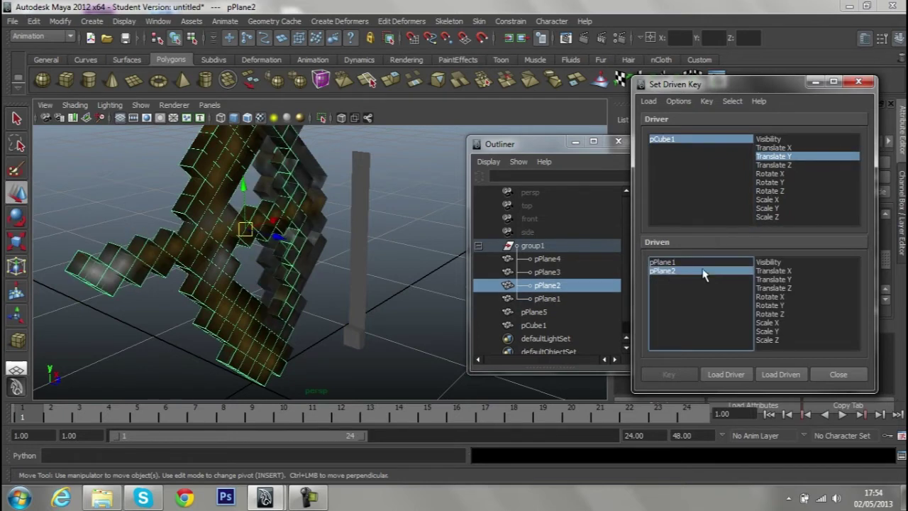
{"action": "left_click", "coordinate": [690, 263], "text": "shift"}
{"action": "left_click", "coordinate": [773, 262]}
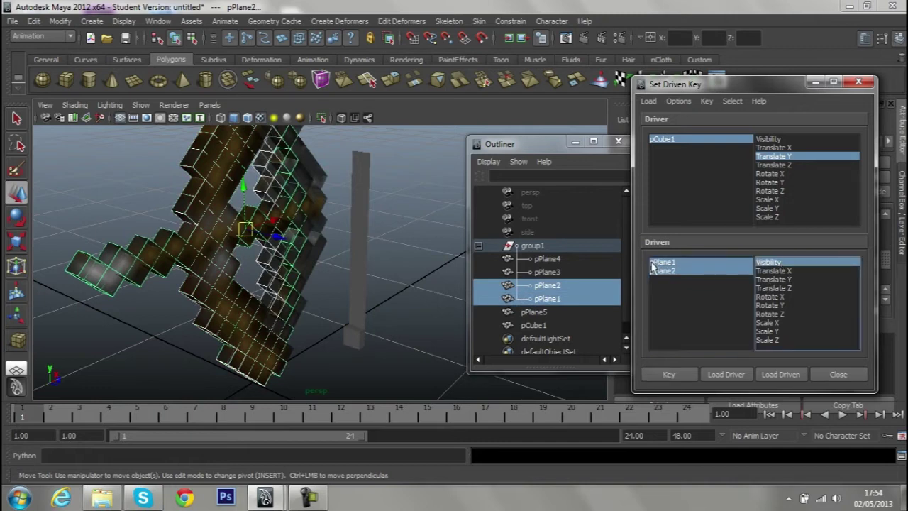
Narrow the driven selection to pPlane1 and show the Channel Box beside the editor
{"action": "left_click_drag", "start_coordinate": [405, 237], "coordinate": [442, 241], "text": "alt"}
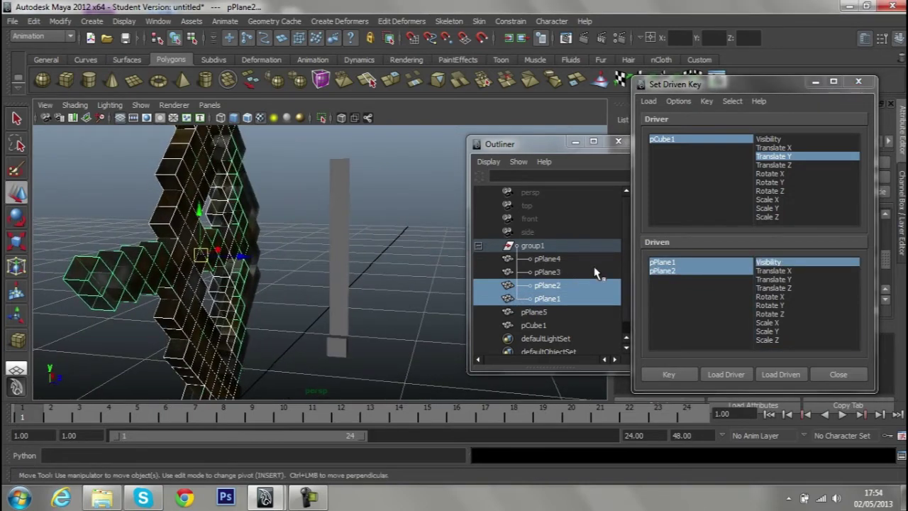
{"action": "left_click", "coordinate": [675, 264]}
{"action": "mouse_move", "coordinate": [728, 85]}
{"action": "left_mouse_down"}
{"action": "mouse_move", "coordinate": [524, 88]}
{"action": "mouse_move", "coordinate": [676, 82]}
{"action": "left_mouse_up"}
{"action": "left_click", "coordinate": [902, 202]}
{"action": "left_click_drag", "start_coordinate": [566, 148], "coordinate": [554, 152]}
{"action": "left_click", "coordinate": [580, 146]}
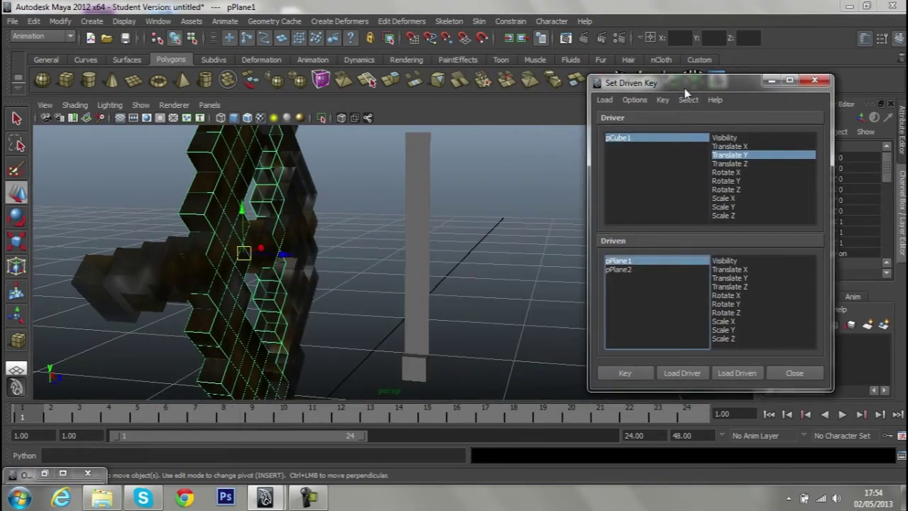
Set pPlane2's Visibility to 0 in the Channel Box
{"action": "left_click_drag", "start_coordinate": [685, 90], "coordinate": [585, 90]}
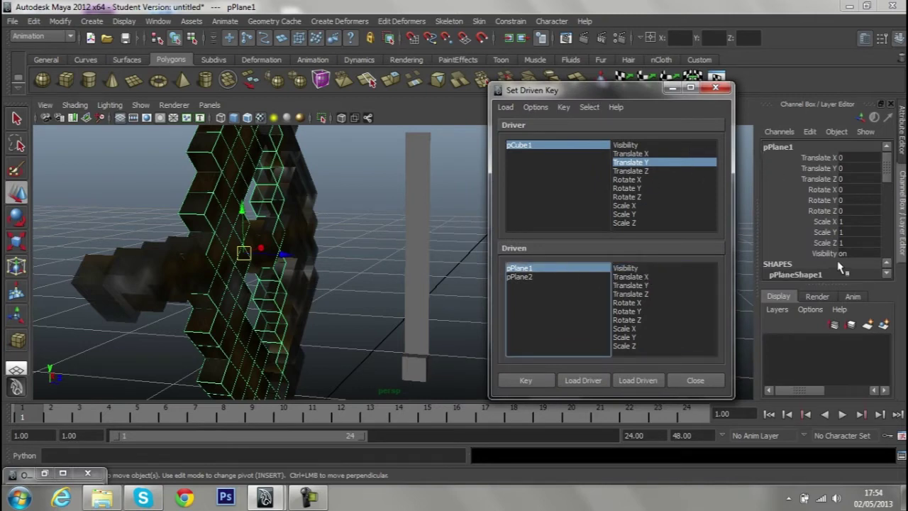
{"action": "left_click", "coordinate": [856, 253]}
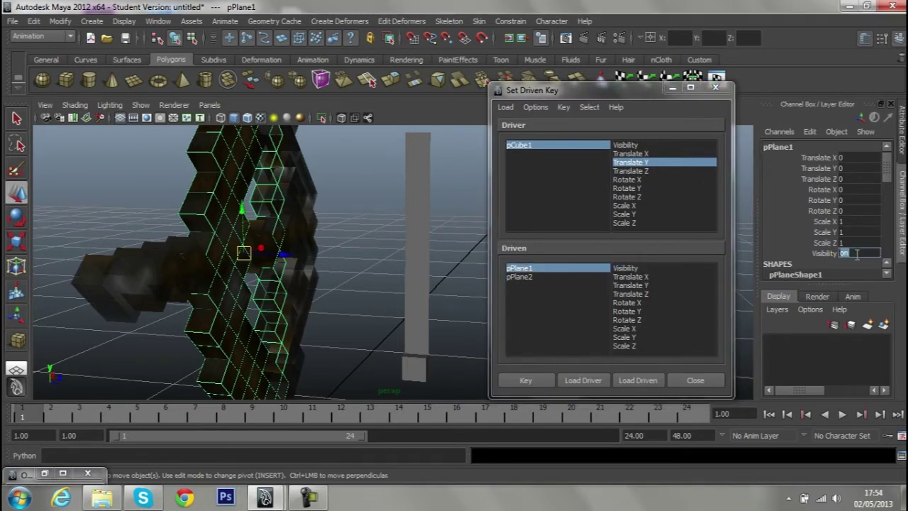
{"action": "left_click", "coordinate": [524, 277]}
{"action": "left_click", "coordinate": [625, 268]}
{"action": "left_click", "coordinate": [844, 253]}
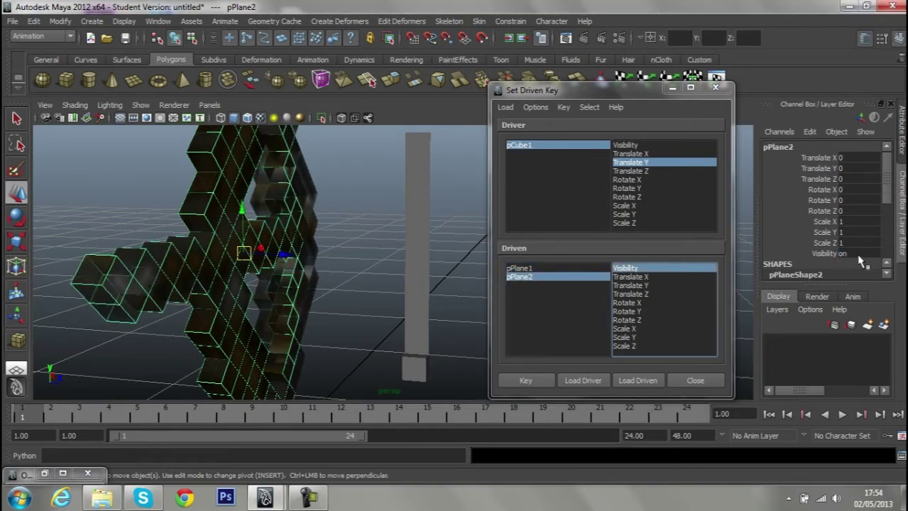
{"action": "type", "text": "0"}
{"action": "key", "text": "Return"}
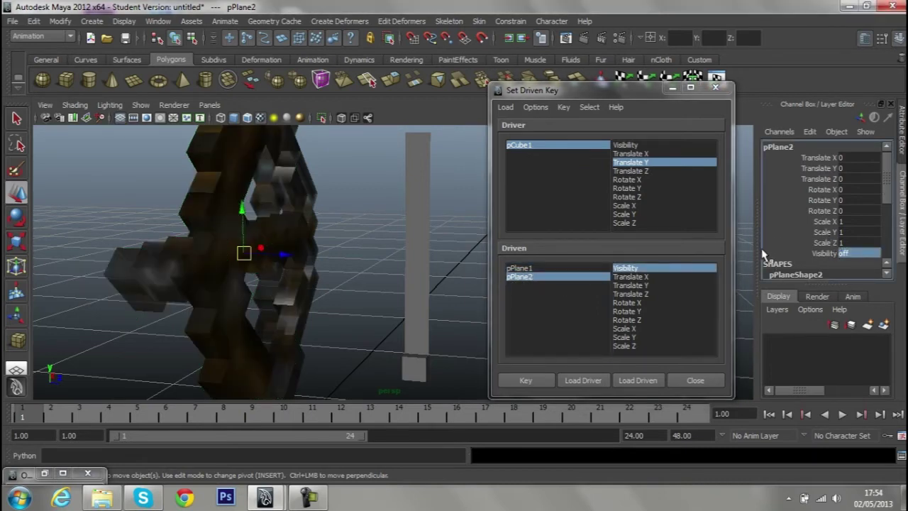
Key the Visibility of pPlane1 and pPlane2, then select the driver cube pCube1
{"action": "left_click", "coordinate": [552, 270], "text": "shift"}
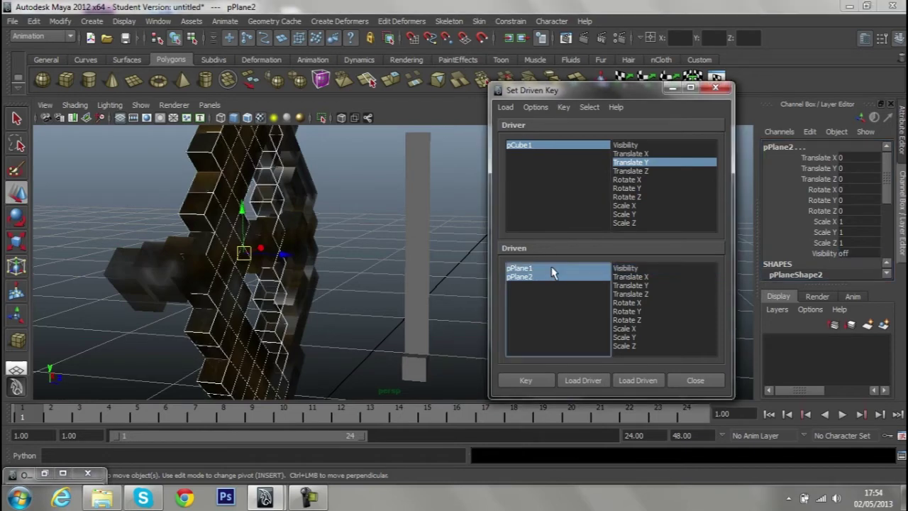
{"action": "left_click", "coordinate": [631, 268]}
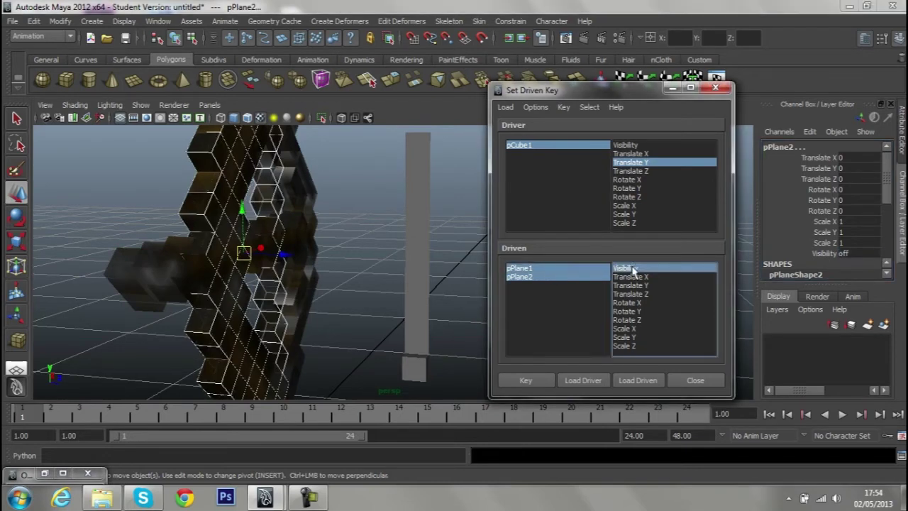
{"action": "left_click", "coordinate": [525, 380]}
{"action": "left_click_drag", "start_coordinate": [439, 348], "coordinate": [430, 333], "text": "alt"}
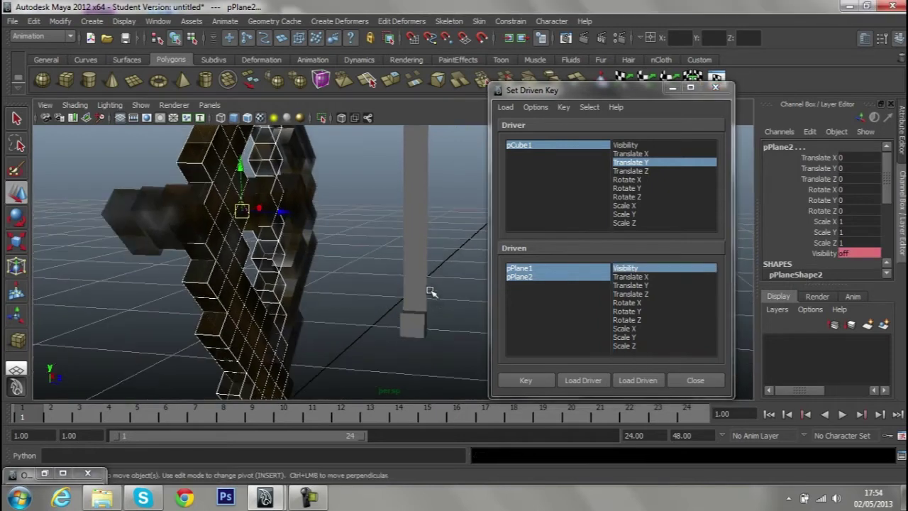
{"action": "left_click", "coordinate": [424, 329]}
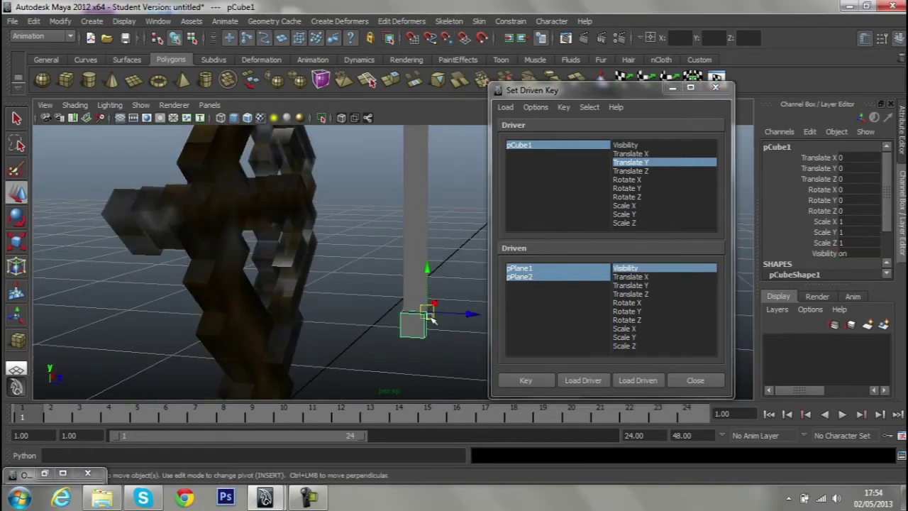
Center pCube1's pivot and raise it to Translate Y 0.283
{"action": "left_click", "coordinate": [64, 21]}
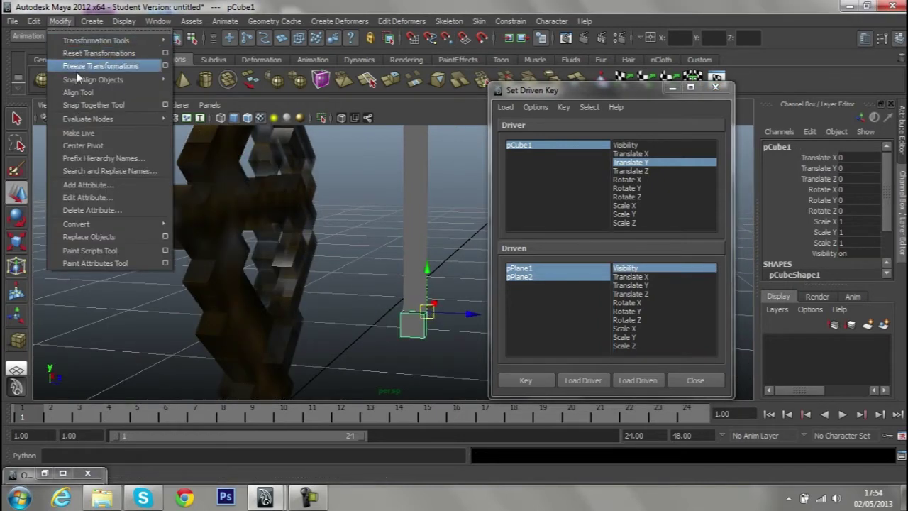
{"action": "left_click", "coordinate": [88, 146]}
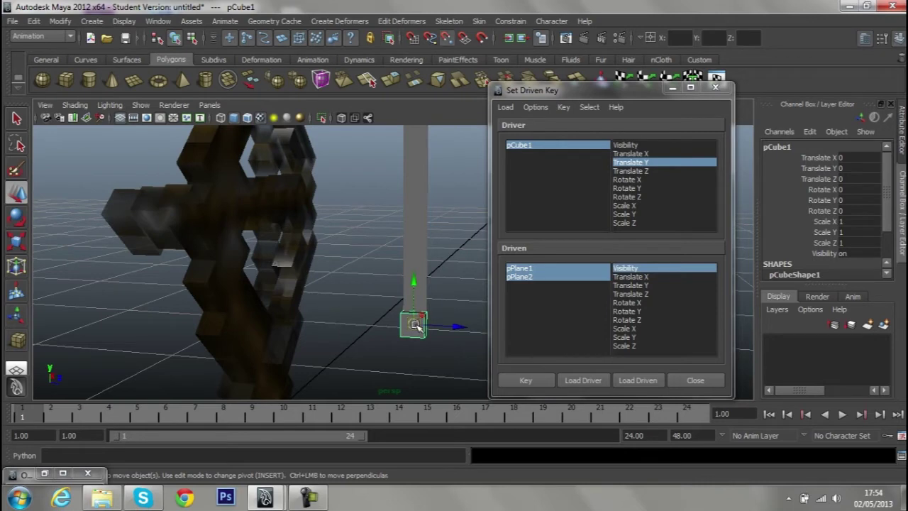
{"action": "mouse_move", "coordinate": [413, 324]}
{"action": "left_mouse_down"}
{"action": "mouse_move", "coordinate": [412, 257]}
{"action": "mouse_move", "coordinate": [481, 268]}
{"action": "mouse_move", "coordinate": [419, 277]}
{"action": "left_mouse_up"}
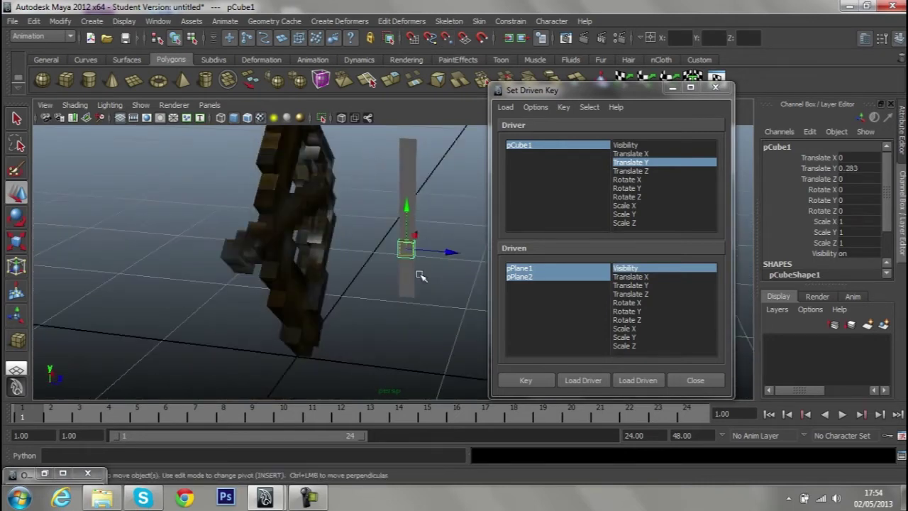
{"action": "right_click_drag", "start_coordinate": [419, 277], "coordinate": [348, 288], "text": "alt"}
{"action": "left_click_drag", "start_coordinate": [348, 288], "coordinate": [348, 283], "text": "alt"}
{"action": "mouse_move", "coordinate": [348, 283]}
{"action": "middle_mouse_down", "text": "alt"}
{"action": "mouse_move", "coordinate": [361, 294]}
{"action": "mouse_move", "coordinate": [357, 354]}
{"action": "middle_mouse_up", "text": "alt"}
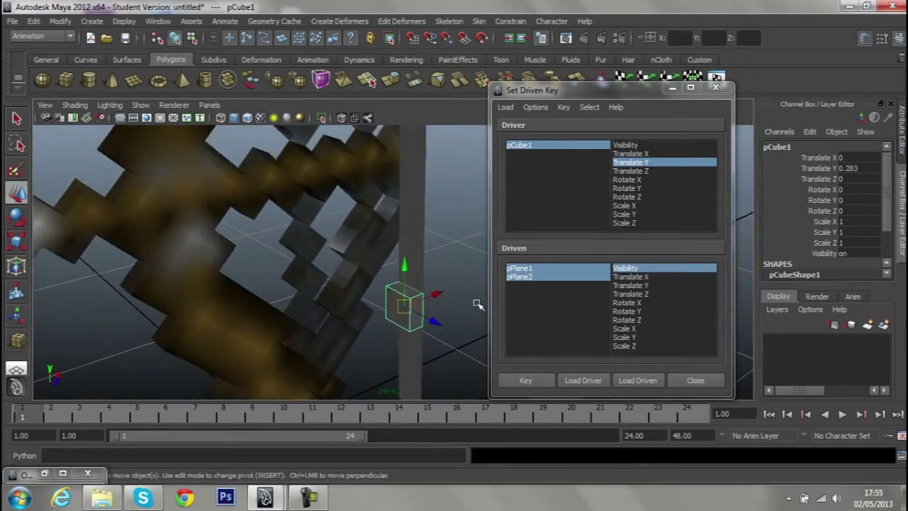
{"action": "mouse_move", "coordinate": [357, 353]}
{"action": "left_mouse_down", "text": "alt"}
{"action": "mouse_move", "coordinate": [294, 263]}
{"action": "mouse_move", "coordinate": [270, 298]}
{"action": "left_mouse_up", "text": "alt"}
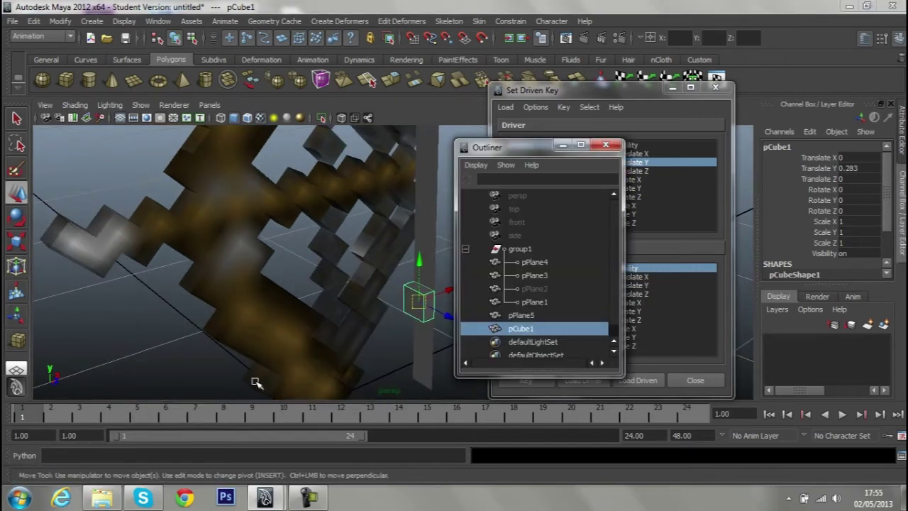
Load pPlane3, pPlane2 and pPlane1 together as driven objects
{"action": "left_click", "coordinate": [536, 302]}
{"action": "left_click", "coordinate": [536, 275]}
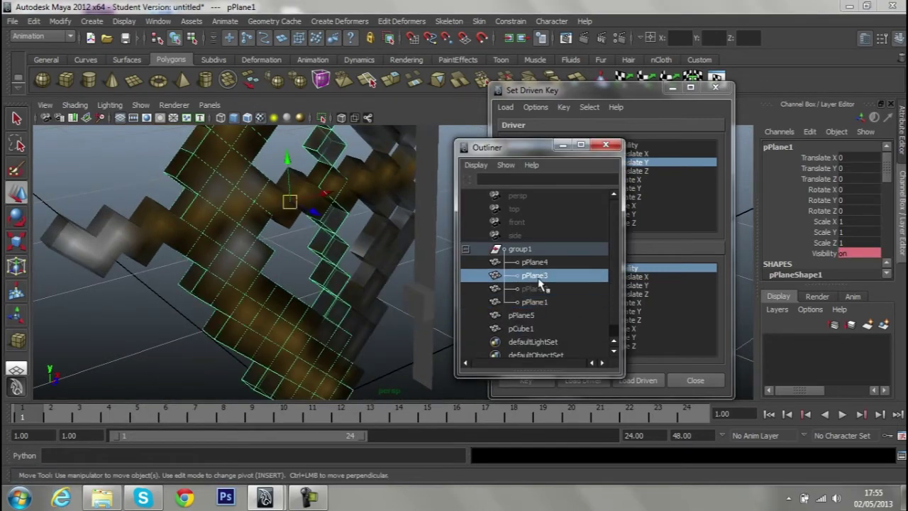
{"action": "mouse_move", "coordinate": [514, 148]}
{"action": "left_mouse_down"}
{"action": "mouse_move", "coordinate": [385, 154]}
{"action": "mouse_move", "coordinate": [296, 140]}
{"action": "left_mouse_up"}
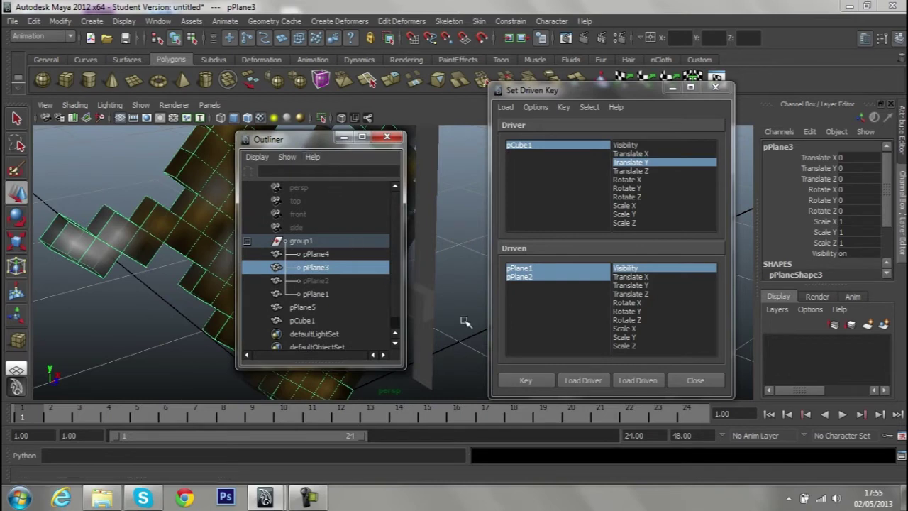
{"action": "left_click", "coordinate": [637, 380]}
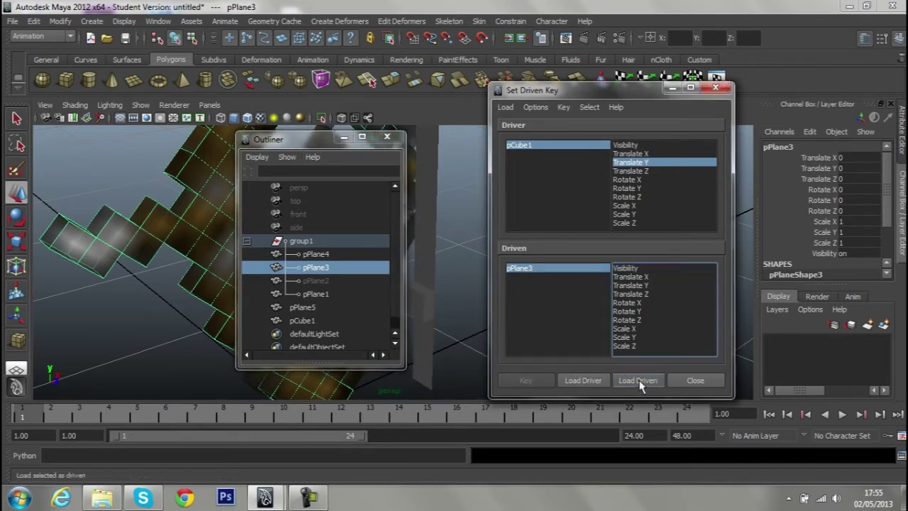
{"action": "left_click", "coordinate": [319, 293], "text": "shift"}
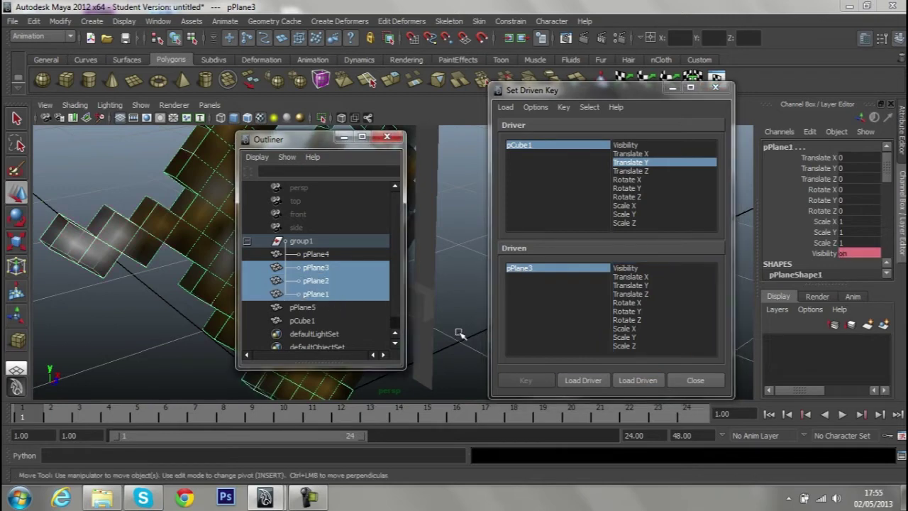
{"action": "left_click", "coordinate": [638, 380]}
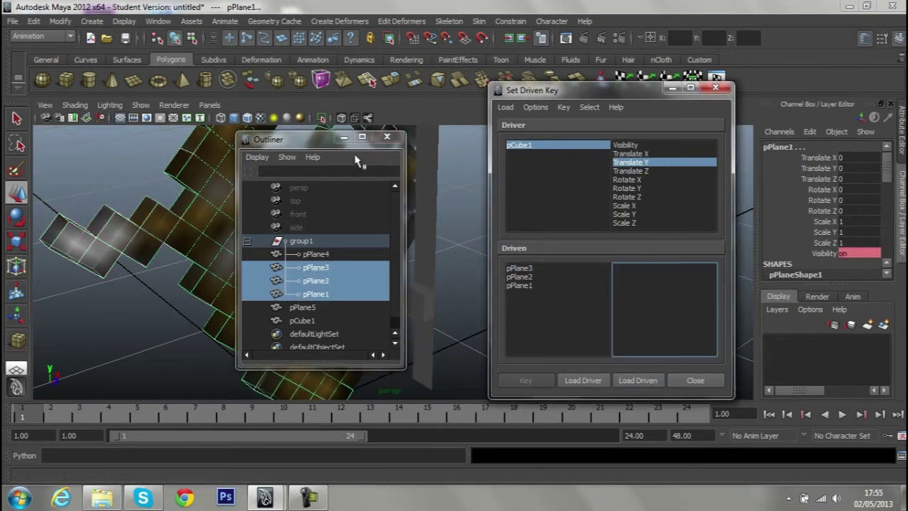
{"action": "left_click", "coordinate": [343, 137]}
{"action": "key", "text": "w"}
{"action": "mouse_move", "coordinate": [340, 213]}
{"action": "left_mouse_down", "text": "alt"}
{"action": "mouse_move", "coordinate": [390, 277]}
{"action": "mouse_move", "coordinate": [468, 294]}
{"action": "left_mouse_up", "text": "alt"}
Set pPlane1's Visibility to 0 in the Channel Box
{"action": "left_click", "coordinate": [516, 286]}
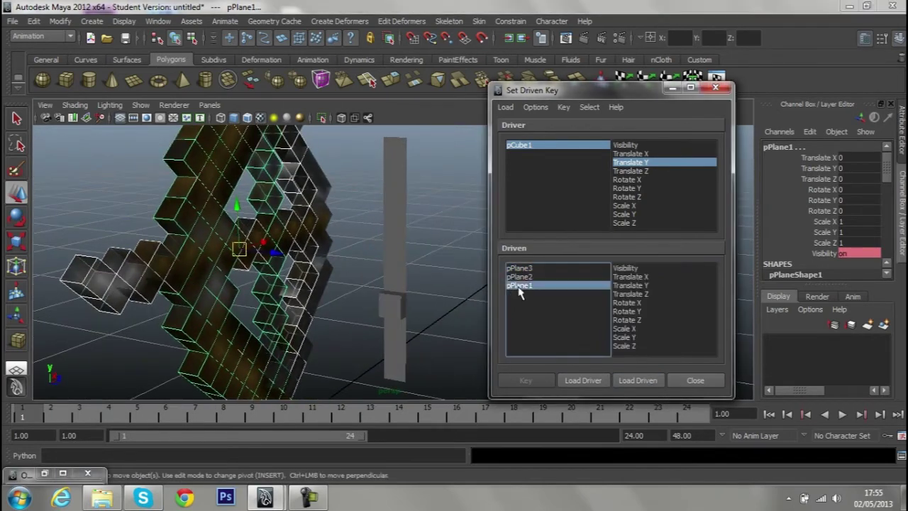
{"action": "left_click", "coordinate": [518, 268], "text": "shift"}
{"action": "left_click", "coordinate": [641, 268]}
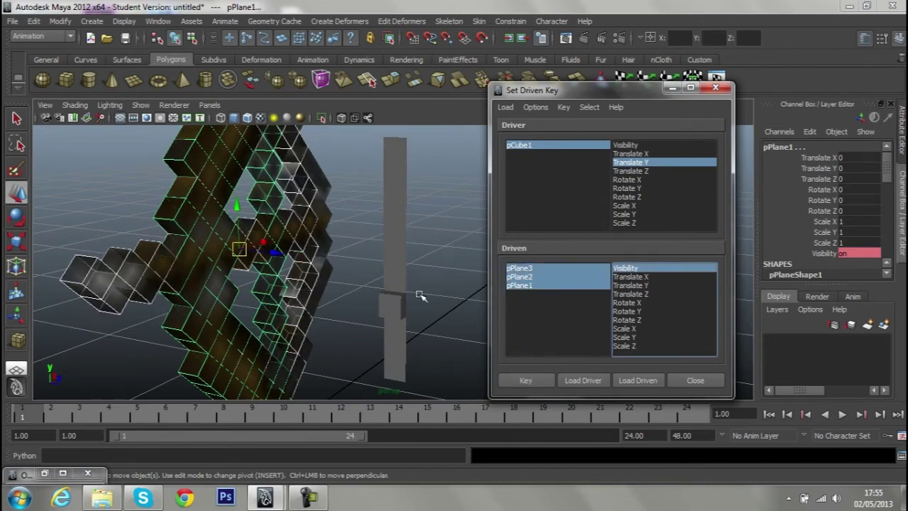
{"action": "scroll", "coordinate": [376, 288], "scroll_direction": "up", "scroll_amount": 3}
{"action": "scroll", "coordinate": [368, 289], "scroll_direction": "up", "scroll_amount": 3}
{"action": "scroll", "coordinate": [364, 290], "scroll_direction": "up", "scroll_amount": 3}
{"action": "scroll", "coordinate": [365, 291], "scroll_direction": "up", "scroll_amount": 2}
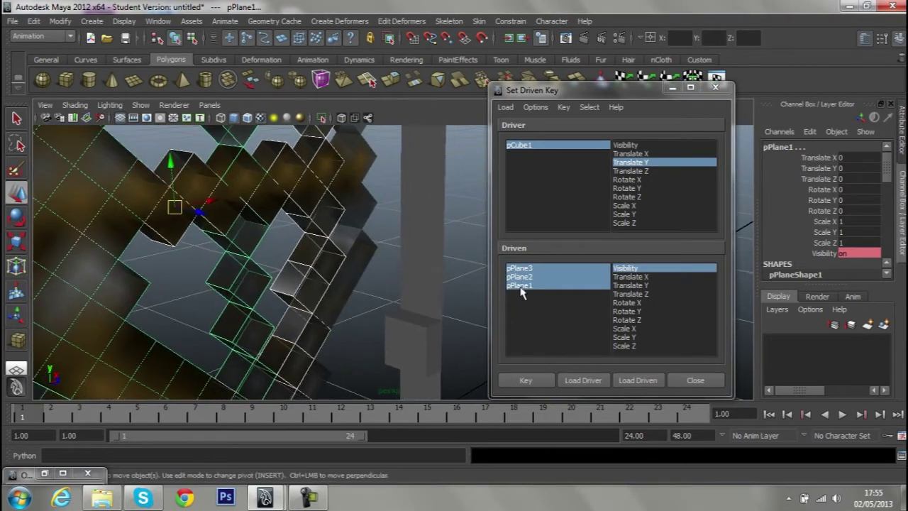
{"action": "left_click", "coordinate": [537, 287]}
{"action": "left_click", "coordinate": [629, 269]}
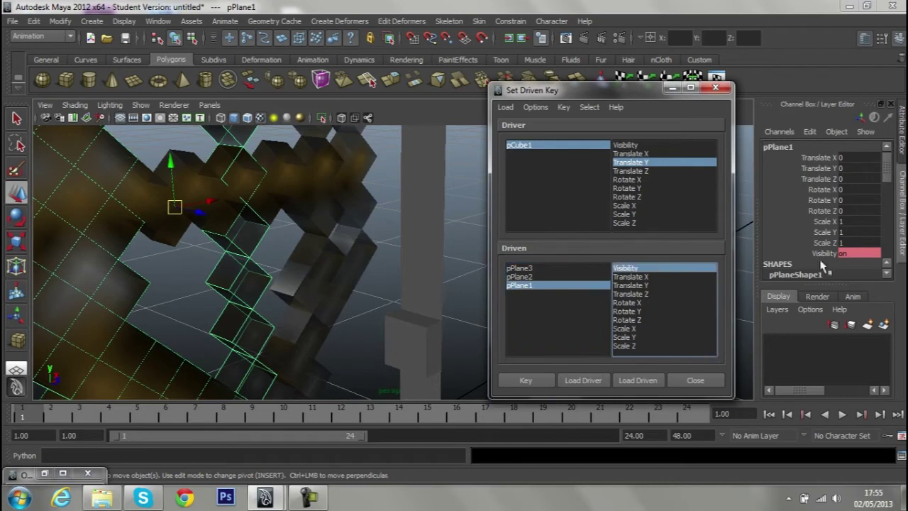
{"action": "left_click", "coordinate": [854, 254]}
{"action": "type", "text": "0"}
{"action": "key", "text": "Return"}
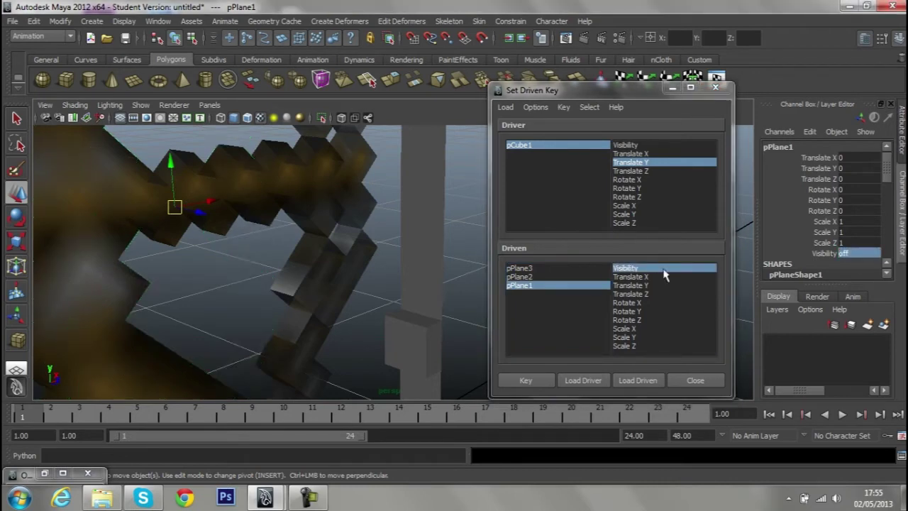
Keep pPlane2 visible, set pPlane3's Visibility to 0, and key all three planes
{"action": "left_click", "coordinate": [525, 277]}
{"action": "left_click", "coordinate": [627, 268]}
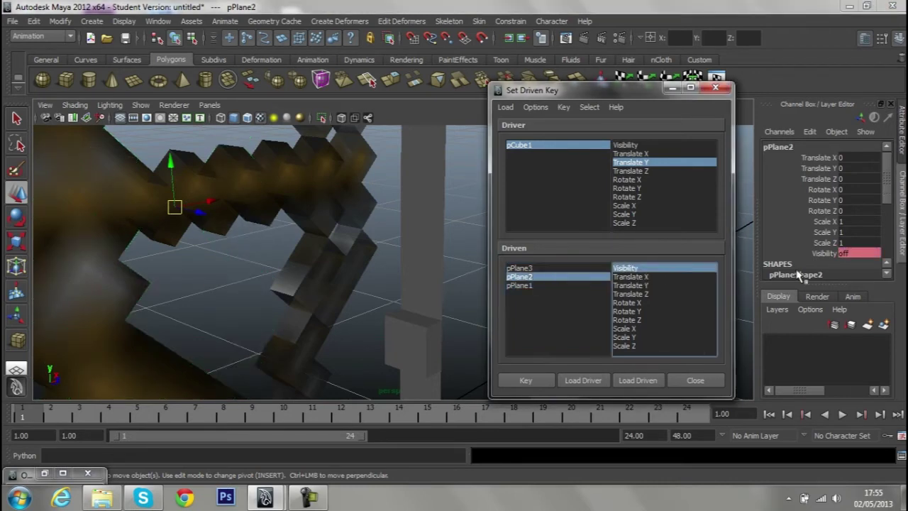
{"action": "left_click", "coordinate": [858, 254]}
{"action": "type", "text": "on"}
{"action": "key", "text": "Return"}
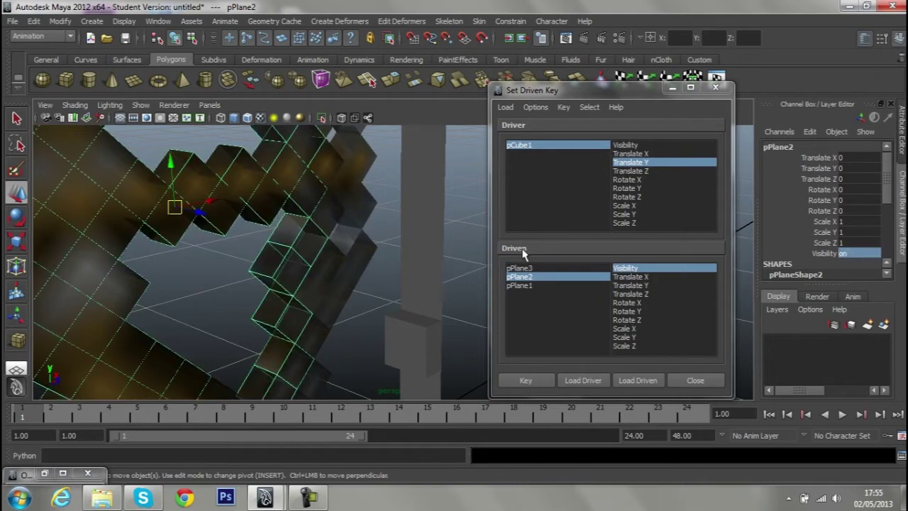
{"action": "left_click", "coordinate": [525, 268]}
{"action": "left_click", "coordinate": [643, 269]}
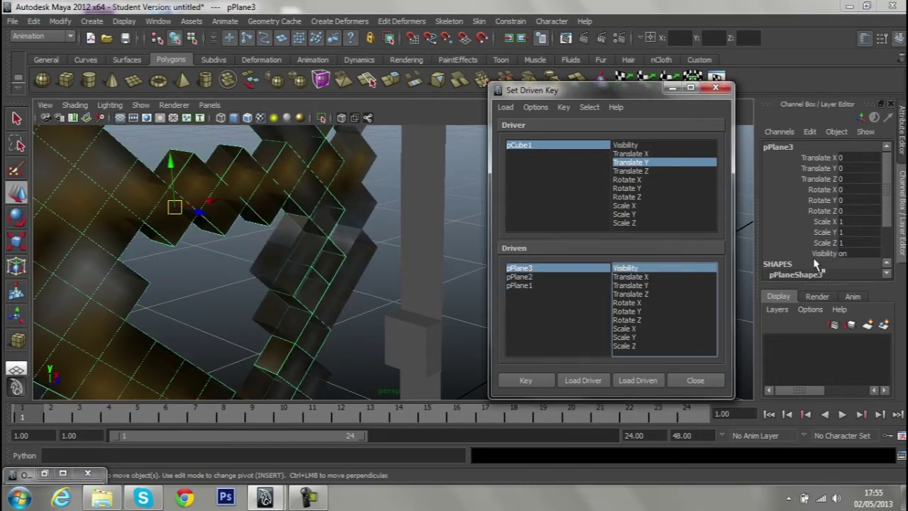
{"action": "left_click", "coordinate": [854, 254]}
{"action": "type", "text": "0"}
{"action": "key", "text": "Return"}
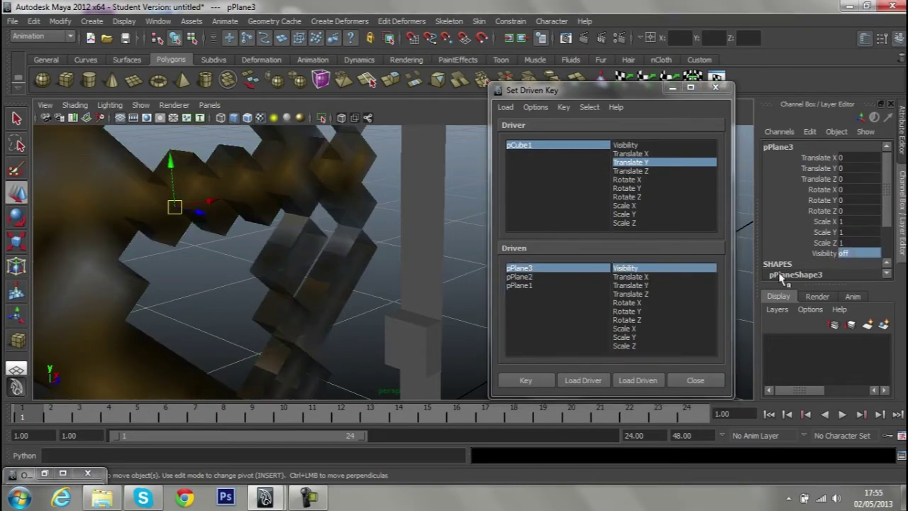
{"action": "left_click", "coordinate": [525, 285], "text": "shift"}
{"action": "left_click", "coordinate": [659, 270]}
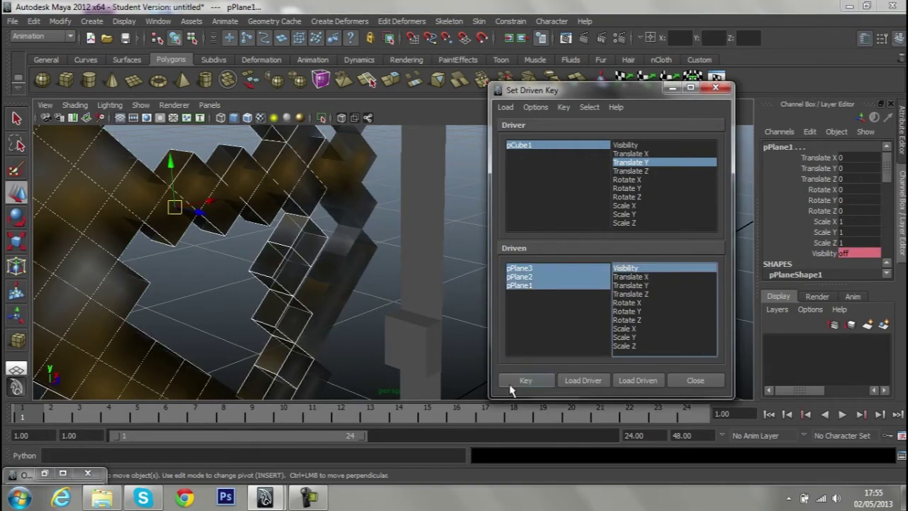
{"action": "left_click", "coordinate": [523, 380]}
Raise pCube1 to Translate Y 0.617 and bring the Outliner back
{"action": "left_click_drag", "start_coordinate": [416, 308], "coordinate": [466, 283], "text": "alt"}
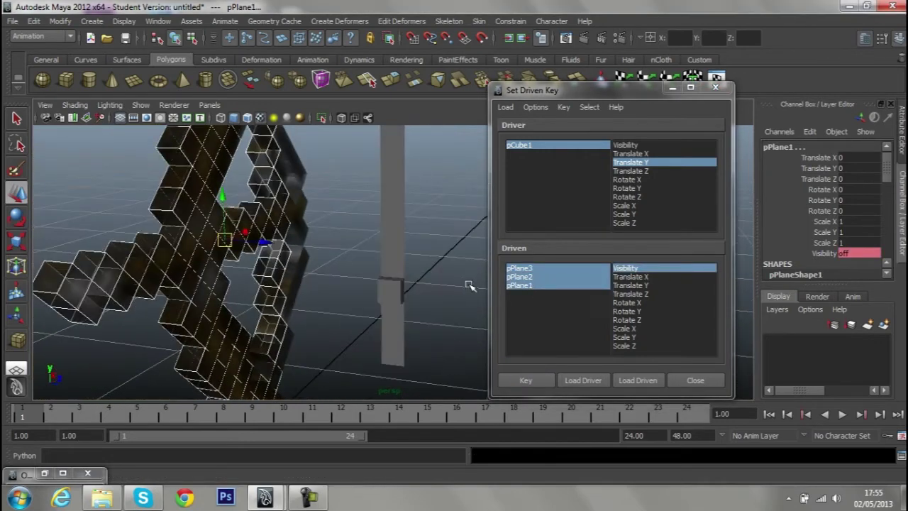
{"action": "left_click", "coordinate": [401, 296]}
{"action": "scroll", "coordinate": [401, 297], "scroll_direction": "up", "scroll_amount": 3}
{"action": "middle_click_drag", "start_coordinate": [395, 316], "coordinate": [397, 247]}
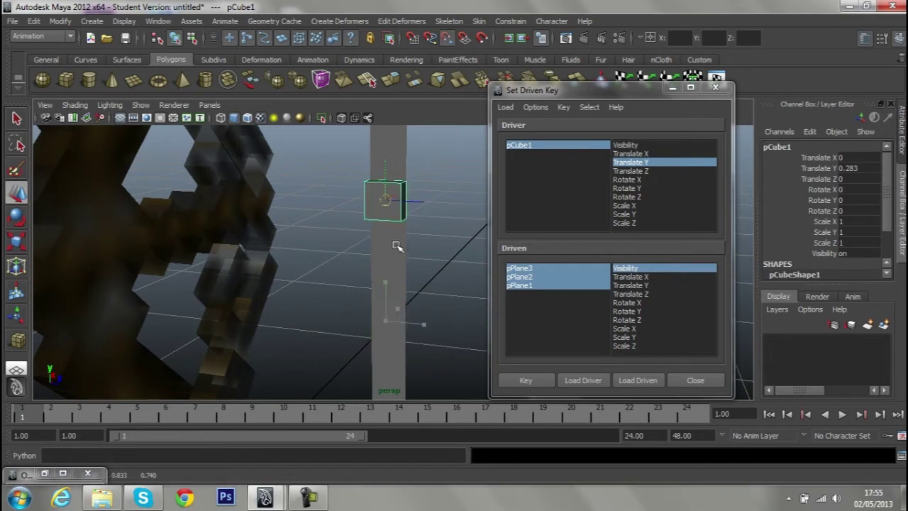
{"action": "mouse_move", "coordinate": [399, 241]}
{"action": "left_mouse_down", "text": "alt"}
{"action": "mouse_move", "coordinate": [412, 186]}
{"action": "mouse_move", "coordinate": [397, 293]}
{"action": "mouse_move", "coordinate": [414, 305]}
{"action": "left_mouse_up", "text": "alt"}
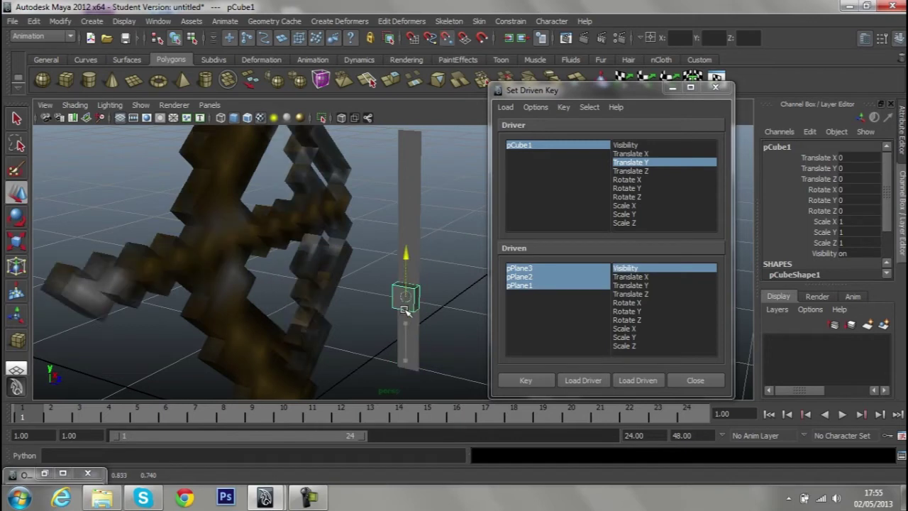
{"action": "left_click_drag", "start_coordinate": [414, 305], "coordinate": [433, 313], "text": "alt"}
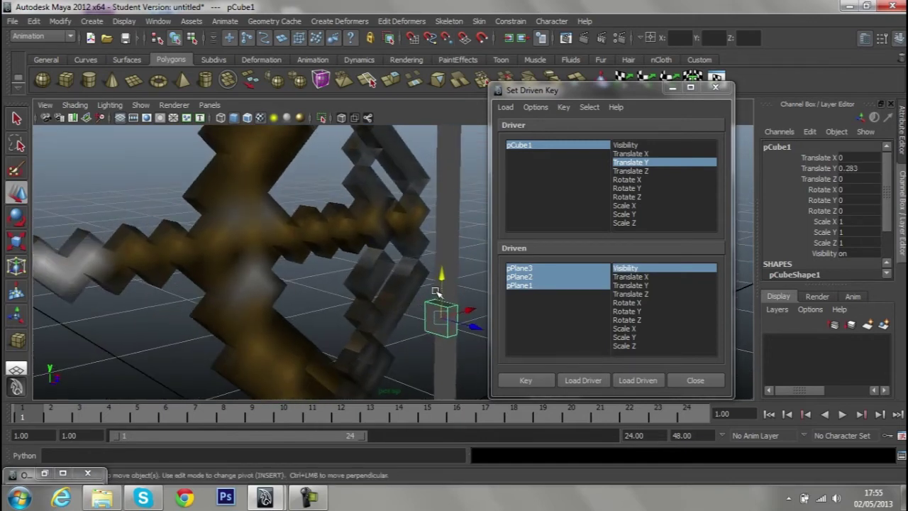
{"action": "key", "text": "ctrl+z"}
{"action": "key", "text": "ctrl+z"}
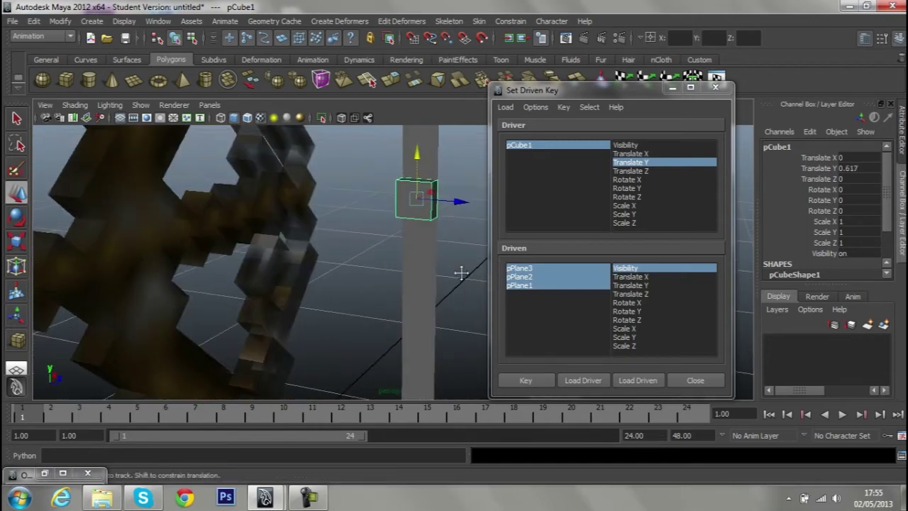
{"action": "key", "text": "ctrl+z"}
{"action": "left_click", "coordinate": [44, 474]}
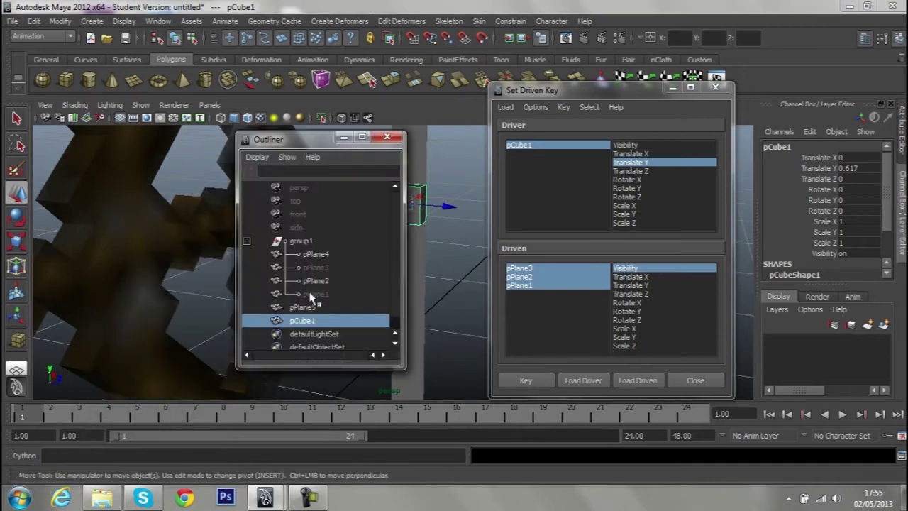
Load pPlane4, pPlane3 and pPlane2 as driven objects with Visibility selected
{"action": "left_click", "coordinate": [317, 255]}
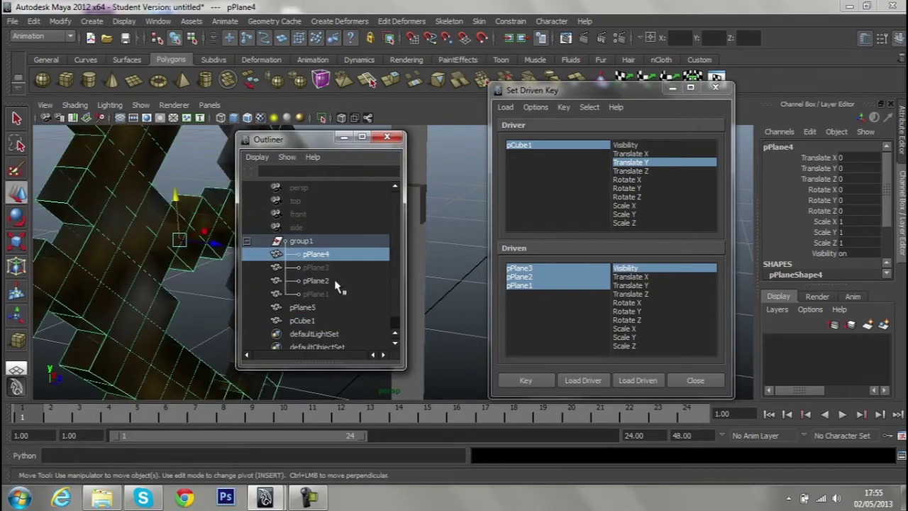
{"action": "left_click", "coordinate": [331, 286], "text": "shift"}
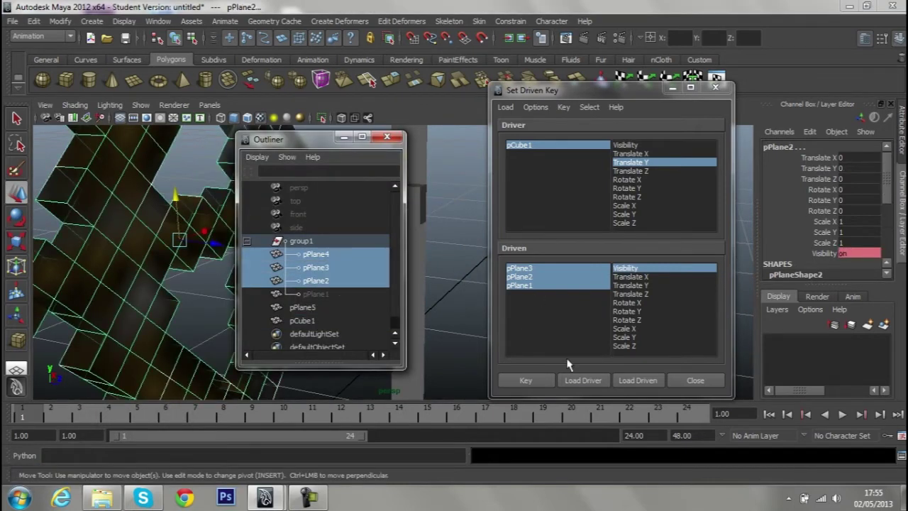
{"action": "left_click", "coordinate": [628, 383]}
{"action": "left_click", "coordinate": [344, 136]}
{"action": "left_click", "coordinate": [522, 286]}
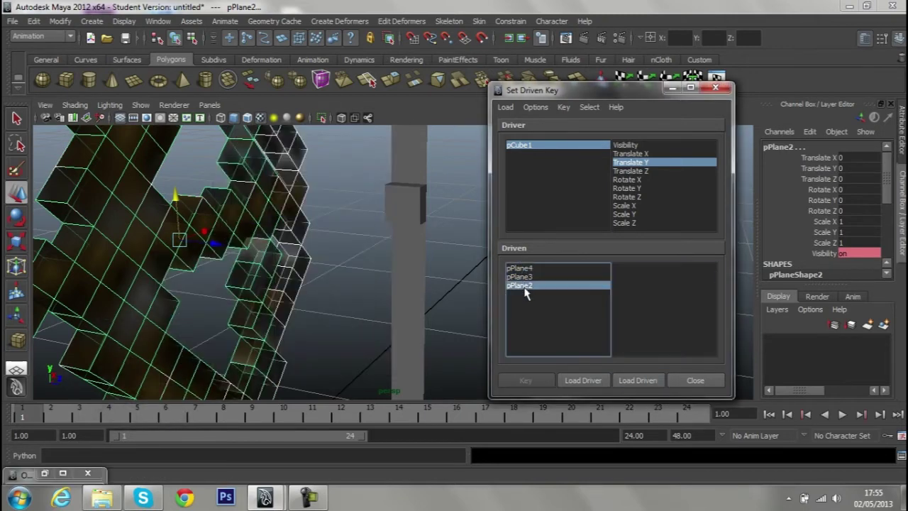
{"action": "left_click_drag", "start_coordinate": [525, 287], "coordinate": [524, 269]}
{"action": "left_click", "coordinate": [626, 268]}
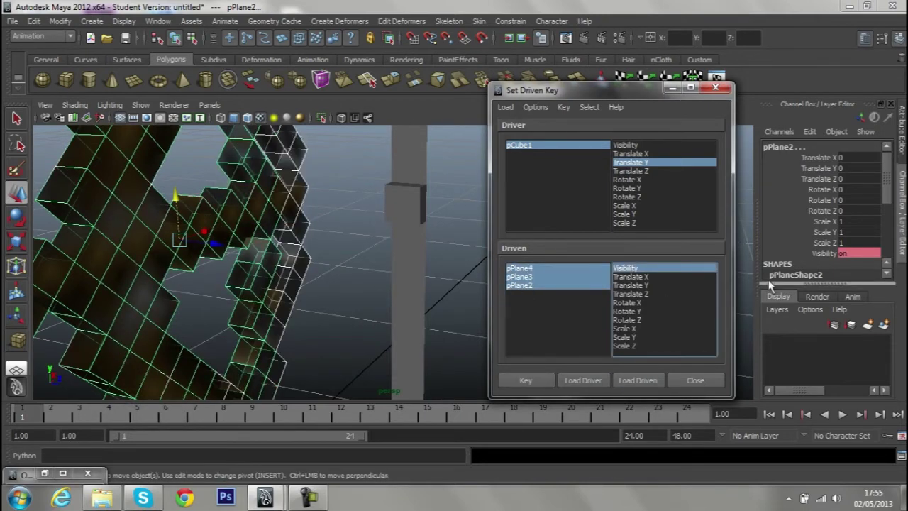
Set Visibility to 0 for pPlane2, 1 for pPlane3 and 0 for pPlane4
{"action": "mouse_move", "coordinate": [424, 288]}
{"action": "left_mouse_down", "text": "alt"}
{"action": "mouse_move", "coordinate": [420, 270]}
{"action": "mouse_move", "coordinate": [350, 349]}
{"action": "mouse_move", "coordinate": [343, 296]}
{"action": "mouse_move", "coordinate": [357, 290]}
{"action": "mouse_move", "coordinate": [359, 310]}
{"action": "mouse_move", "coordinate": [483, 295]}
{"action": "left_mouse_up", "text": "alt"}
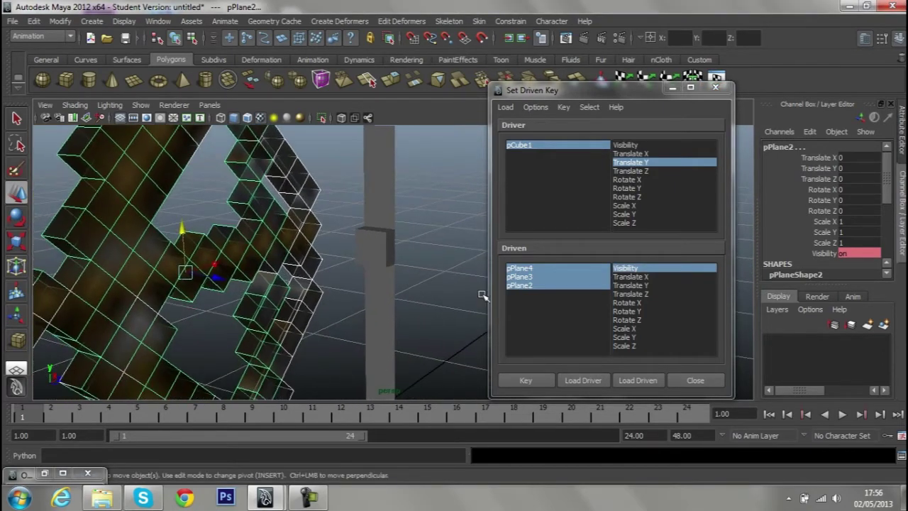
{"action": "left_click", "coordinate": [534, 286]}
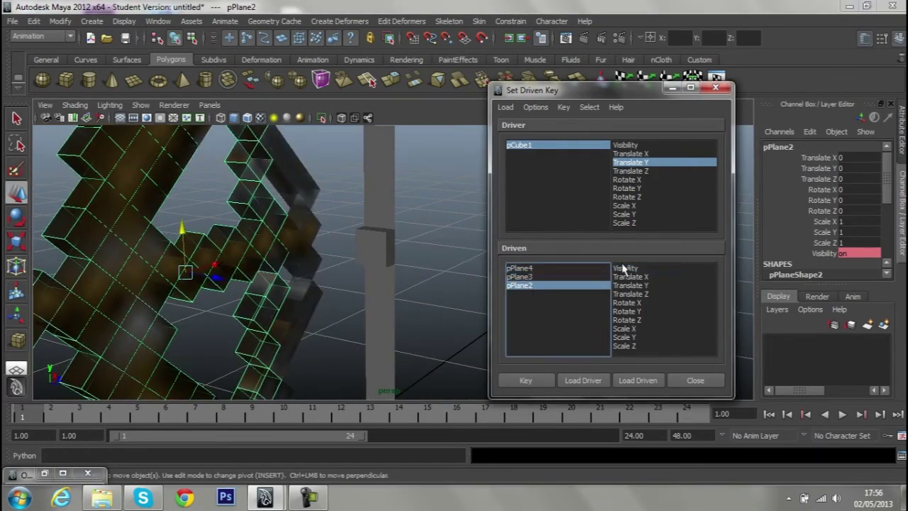
{"action": "left_click", "coordinate": [624, 268]}
{"action": "key", "text": "Return"}
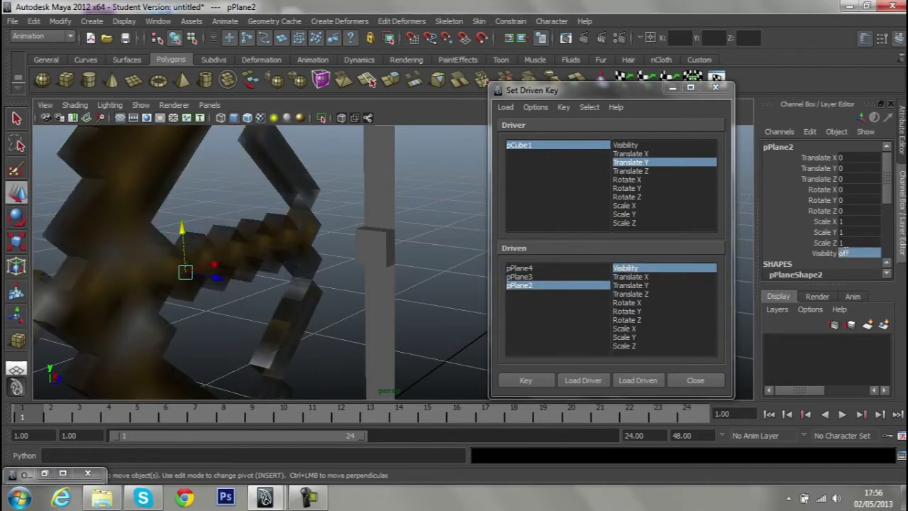
{"action": "left_click", "coordinate": [525, 276]}
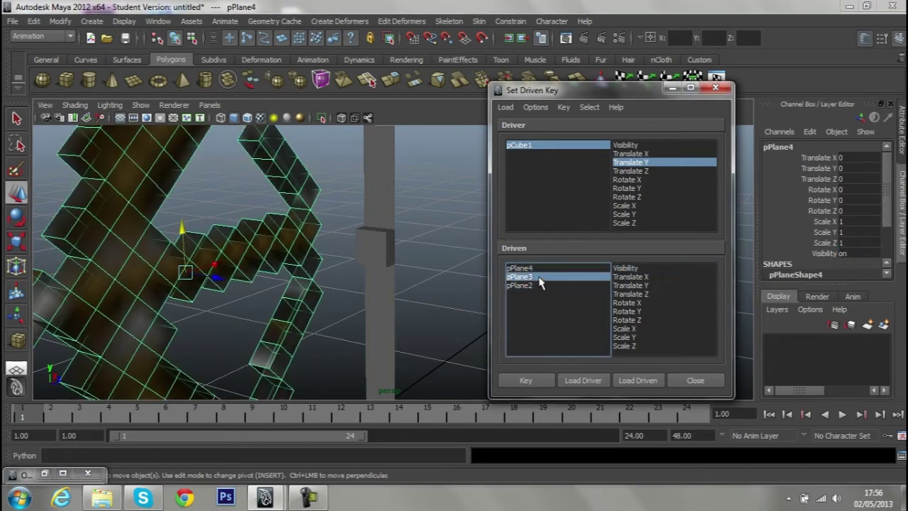
{"action": "left_click", "coordinate": [628, 269]}
{"action": "left_click", "coordinate": [860, 250]}
{"action": "type", "text": "1"}
{"action": "key", "text": "Return"}
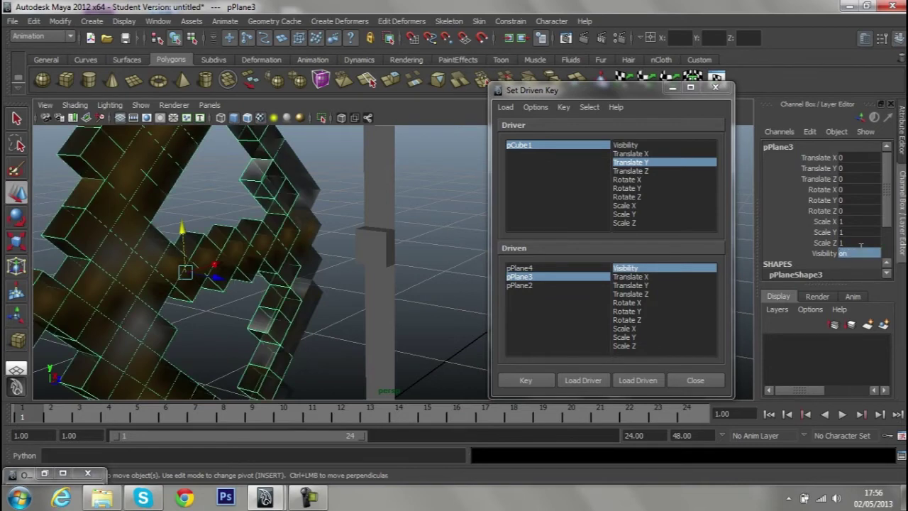
{"action": "left_click", "coordinate": [525, 268]}
{"action": "left_click", "coordinate": [654, 268]}
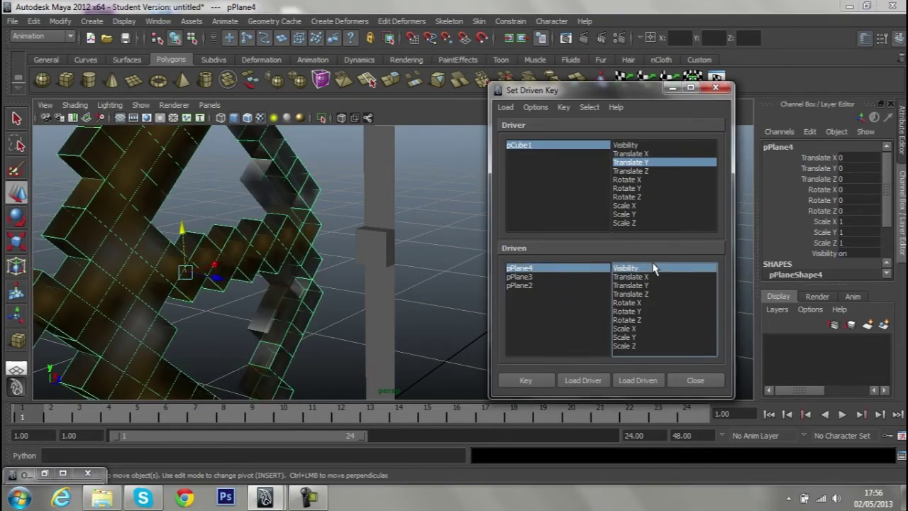
{"action": "left_click", "coordinate": [848, 253]}
{"action": "type", "text": "ff"}
{"action": "key", "text": "Return"}
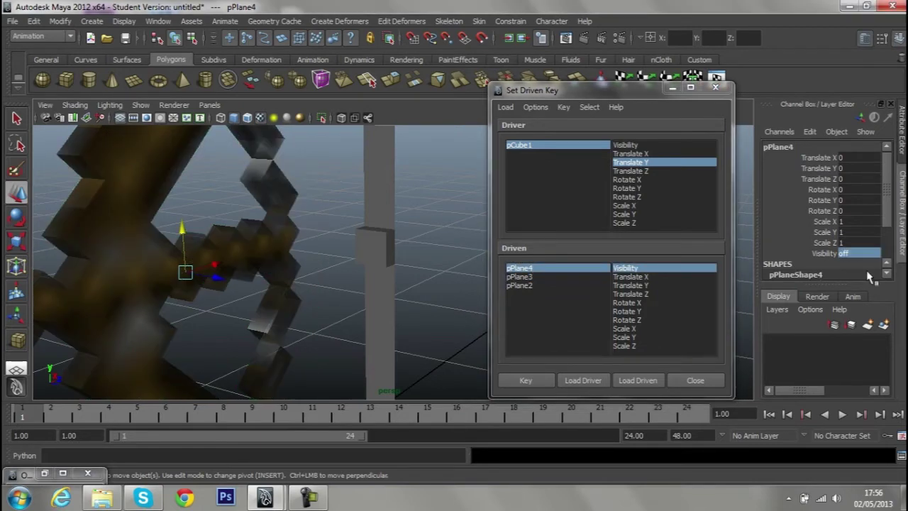
Key the three planes' Visibility, then reselect pCube1 and review the driven selection
{"action": "left_click", "coordinate": [535, 286], "text": "shift"}
{"action": "left_click", "coordinate": [639, 269]}
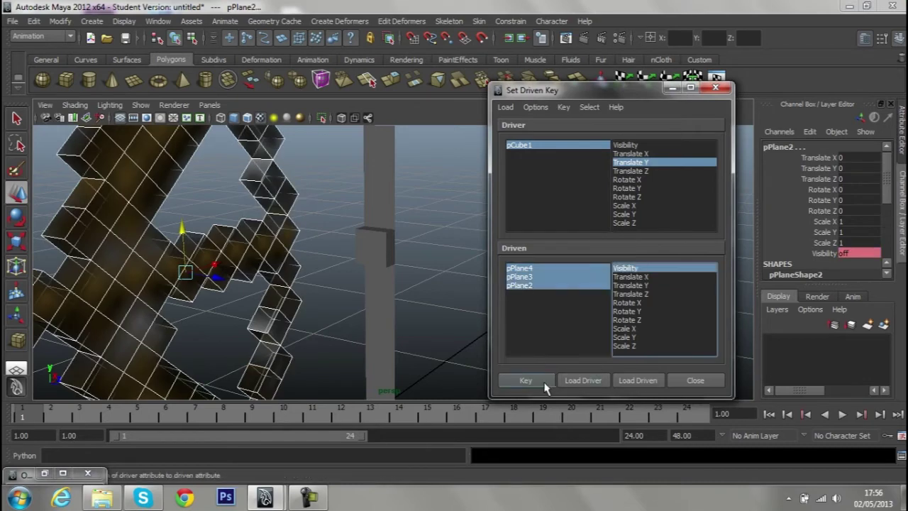
{"action": "left_click", "coordinate": [528, 381]}
{"action": "left_click", "coordinate": [395, 268]}
{"action": "mouse_move", "coordinate": [416, 178]}
{"action": "left_mouse_down", "text": "alt"}
{"action": "mouse_move", "coordinate": [412, 263]}
{"action": "mouse_move", "coordinate": [377, 190]}
{"action": "mouse_move", "coordinate": [416, 251]}
{"action": "mouse_move", "coordinate": [415, 314]}
{"action": "mouse_move", "coordinate": [395, 275]}
{"action": "mouse_move", "coordinate": [334, 272]}
{"action": "mouse_move", "coordinate": [466, 265]}
{"action": "mouse_move", "coordinate": [460, 283]}
{"action": "mouse_move", "coordinate": [403, 284]}
{"action": "mouse_move", "coordinate": [402, 317]}
{"action": "left_mouse_up", "text": "alt"}
{"action": "left_click", "coordinate": [519, 286]}
{"action": "left_click", "coordinate": [525, 276]}
{"action": "left_click", "coordinate": [531, 268], "text": "shift"}
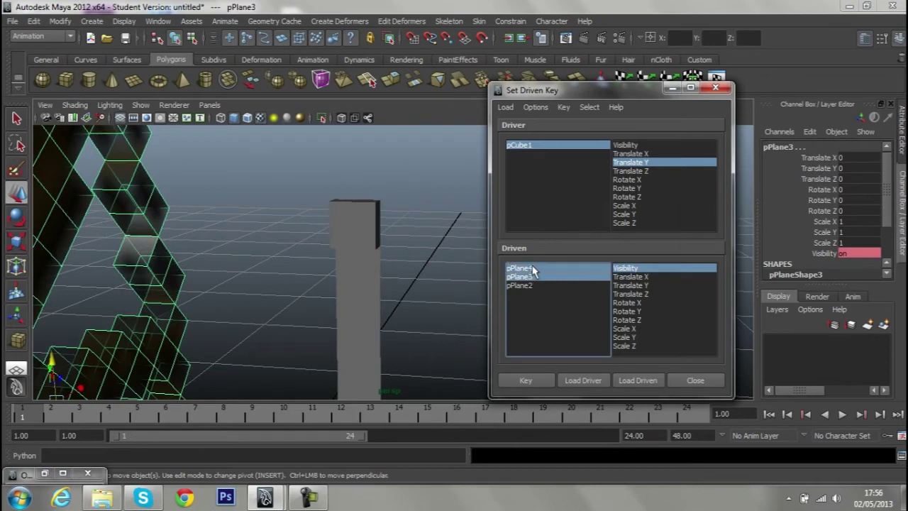
{"action": "left_click", "coordinate": [535, 286]}
{"action": "left_click_drag", "start_coordinate": [398, 305], "coordinate": [334, 310], "text": "alt"}
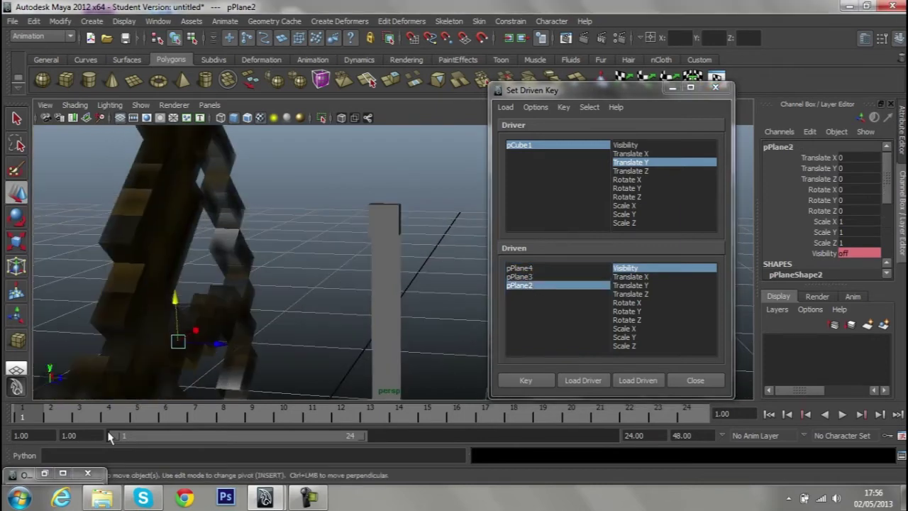
{"action": "left_click", "coordinate": [158, 20]}
Load pPlane3 and pPlane4 from the Outliner as driven objects with Visibility selected
{"action": "left_click", "coordinate": [181, 120]}
{"action": "left_click", "coordinate": [316, 267]}
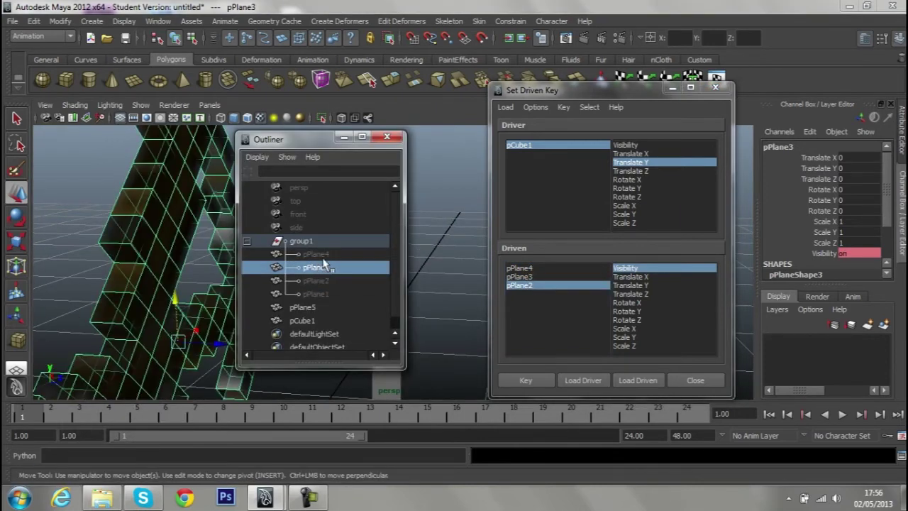
{"action": "left_click", "coordinate": [323, 254], "text": "ctrl"}
{"action": "left_click", "coordinate": [638, 381]}
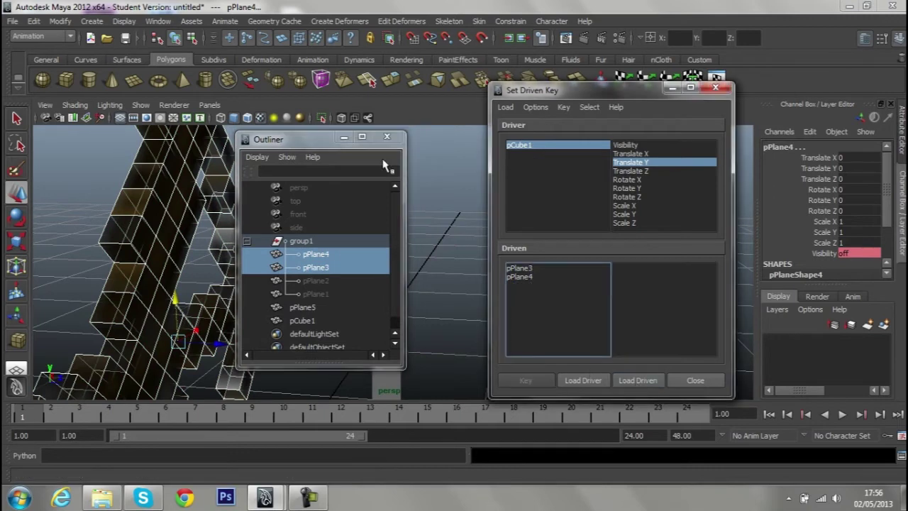
{"action": "left_click", "coordinate": [343, 137]}
{"action": "left_click", "coordinate": [520, 268]}
{"action": "left_click", "coordinate": [524, 276], "text": "shift"}
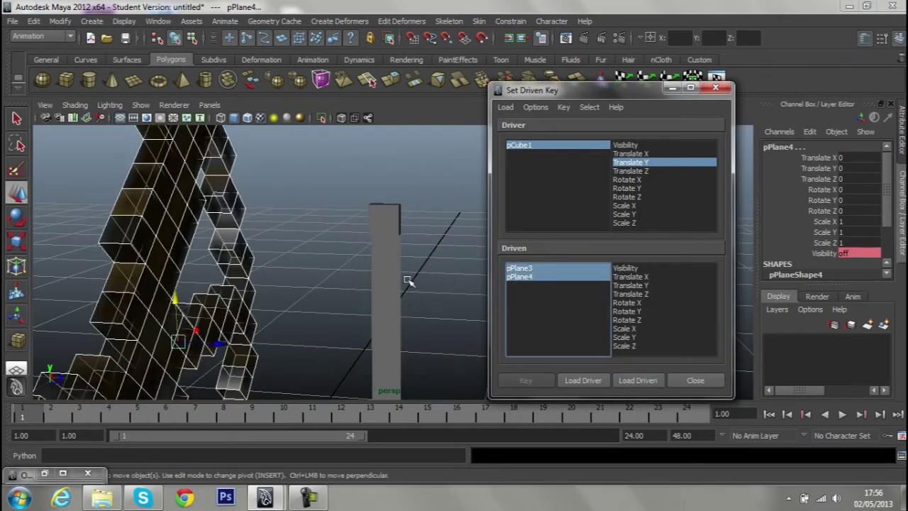
{"action": "mouse_move", "coordinate": [405, 276]}
{"action": "left_mouse_down", "text": "alt"}
{"action": "mouse_move", "coordinate": [375, 294]}
{"action": "mouse_move", "coordinate": [570, 297]}
{"action": "left_mouse_up", "text": "alt"}
{"action": "left_click", "coordinate": [625, 268]}
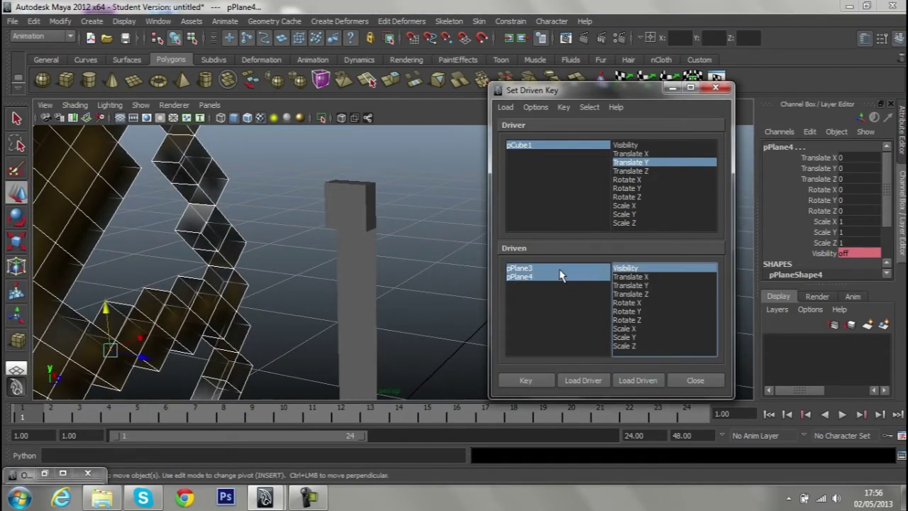
Set pPlane3's Visibility to 0 and pPlane4's to 1, then key both planes
{"action": "left_click", "coordinate": [547, 269]}
{"action": "left_click", "coordinate": [868, 254]}
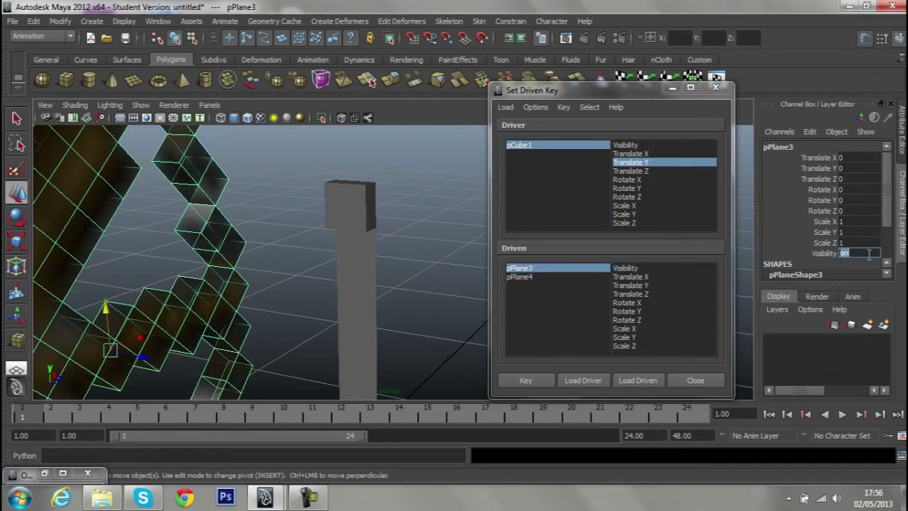
{"action": "type", "text": "ff"}
{"action": "key", "text": "Return"}
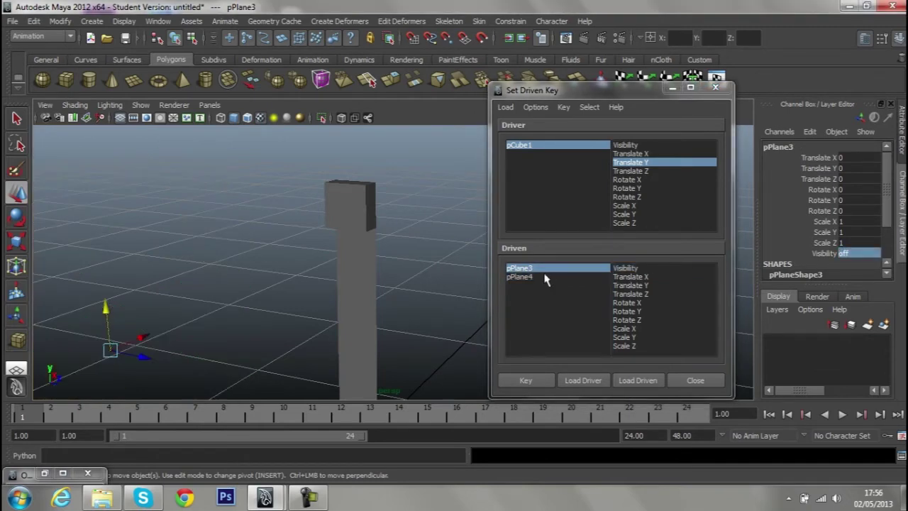
{"action": "left_click", "coordinate": [546, 277]}
{"action": "left_click", "coordinate": [631, 268]}
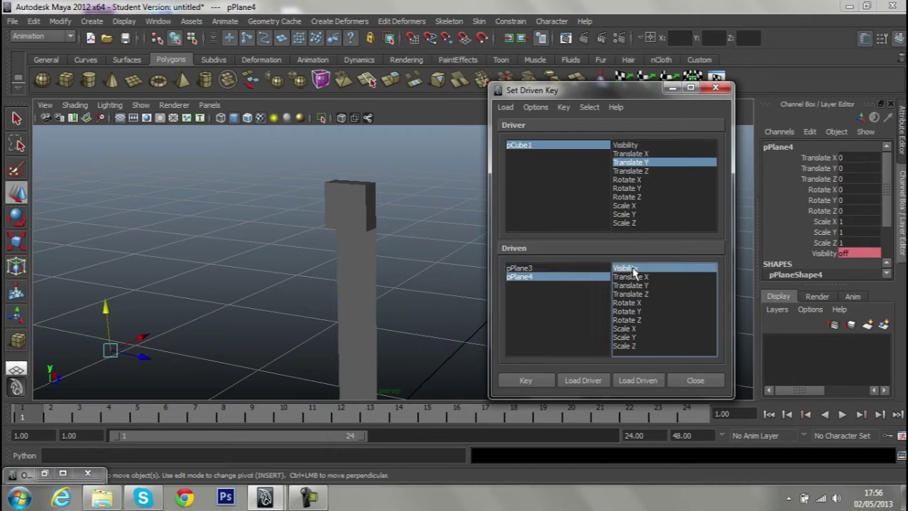
{"action": "left_click", "coordinate": [844, 253]}
{"action": "type", "text": "1"}
{"action": "key", "text": "Return"}
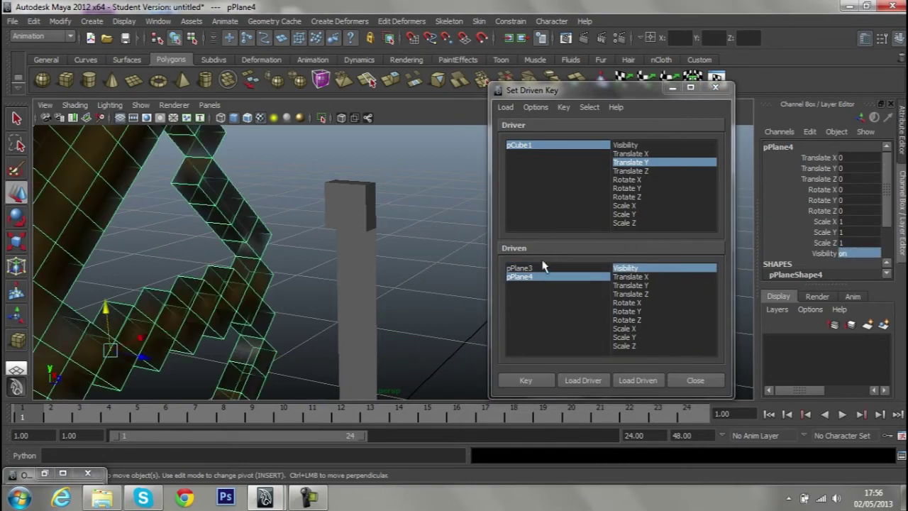
{"action": "left_click", "coordinate": [543, 268], "text": "ctrl"}
{"action": "left_click", "coordinate": [632, 270]}
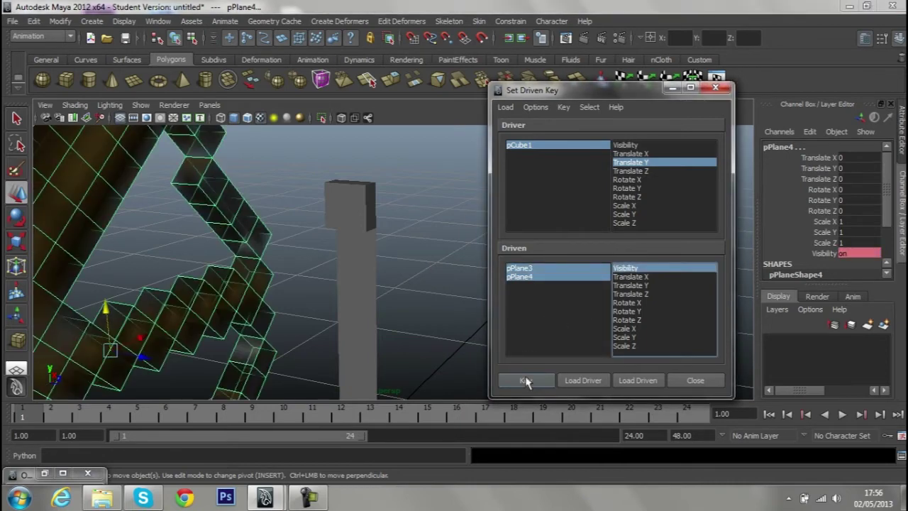
{"action": "left_click", "coordinate": [526, 381]}
Drag pCube1 down the slider and back up to check the bow straightens and flexes
{"action": "left_click", "coordinate": [716, 88]}
{"action": "left_click_drag", "start_coordinate": [496, 248], "coordinate": [426, 234], "text": "alt"}
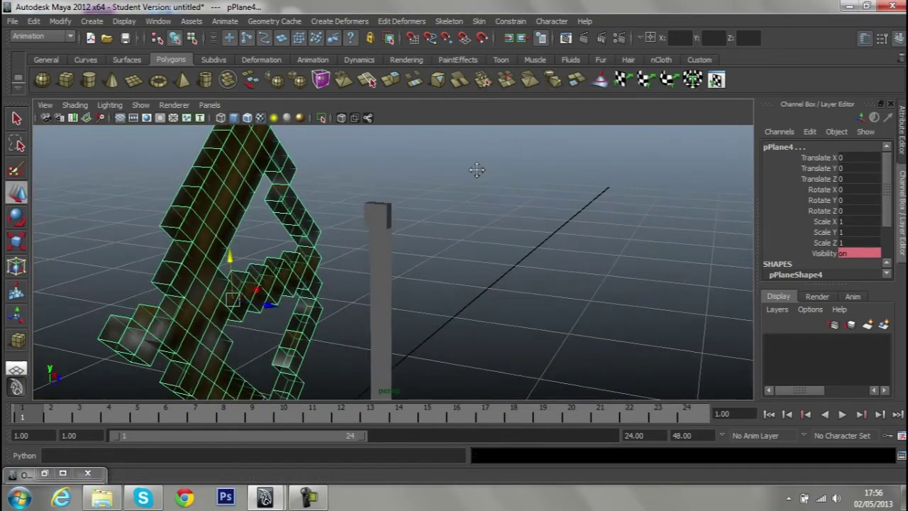
{"action": "left_click", "coordinate": [423, 170]}
{"action": "left_click_drag", "start_coordinate": [423, 147], "coordinate": [407, 383]}
{"action": "mouse_move", "coordinate": [488, 335]}
{"action": "right_mouse_down", "text": "alt"}
{"action": "mouse_move", "coordinate": [507, 263]}
{"action": "mouse_move", "coordinate": [480, 287]}
{"action": "right_mouse_up", "text": "alt"}
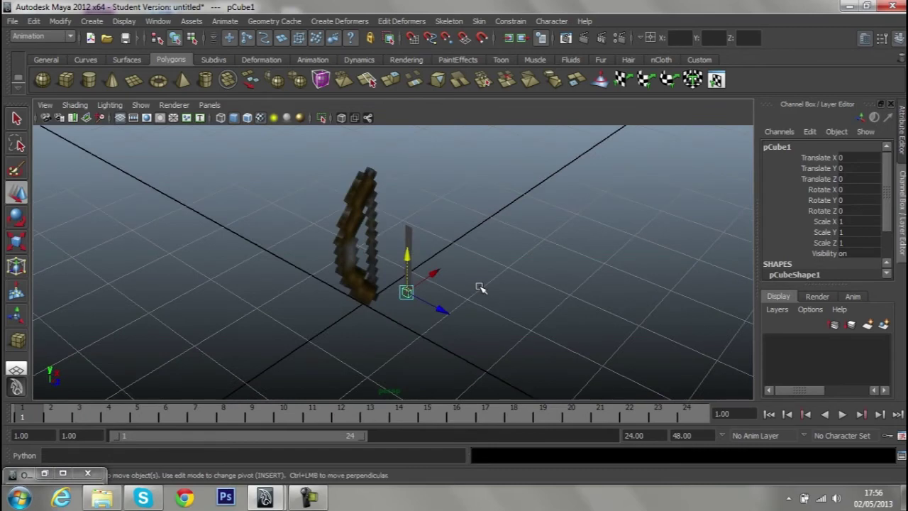
{"action": "left_click_drag", "start_coordinate": [560, 249], "coordinate": [546, 196], "text": "alt"}
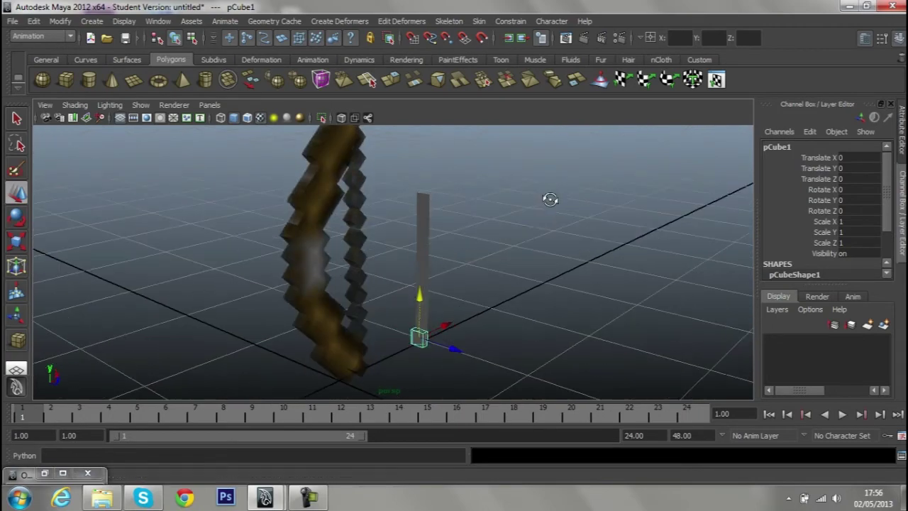
{"action": "right_click_drag", "start_coordinate": [547, 197], "coordinate": [541, 215], "text": "alt"}
{"action": "mouse_move", "coordinate": [541, 215]}
{"action": "left_mouse_down", "text": "alt"}
{"action": "mouse_move", "coordinate": [534, 236]}
{"action": "mouse_move", "coordinate": [494, 260]}
{"action": "mouse_move", "coordinate": [489, 225]}
{"action": "mouse_move", "coordinate": [462, 287]}
{"action": "mouse_move", "coordinate": [456, 249]}
{"action": "mouse_move", "coordinate": [404, 234]}
{"action": "mouse_move", "coordinate": [367, 236]}
{"action": "mouse_move", "coordinate": [373, 241]}
{"action": "mouse_move", "coordinate": [377, 232]}
{"action": "left_mouse_up", "text": "alt"}
{"action": "mouse_move", "coordinate": [382, 234]}
{"action": "left_mouse_down", "text": "alt"}
{"action": "mouse_move", "coordinate": [493, 241]}
{"action": "mouse_move", "coordinate": [539, 232]}
{"action": "mouse_move", "coordinate": [516, 250]}
{"action": "mouse_move", "coordinate": [435, 249]}
{"action": "mouse_move", "coordinate": [436, 155]}
{"action": "mouse_move", "coordinate": [421, 278]}
{"action": "mouse_move", "coordinate": [416, 195]}
{"action": "mouse_move", "coordinate": [433, 210]}
{"action": "mouse_move", "coordinate": [433, 317]}
{"action": "left_mouse_up", "text": "alt"}
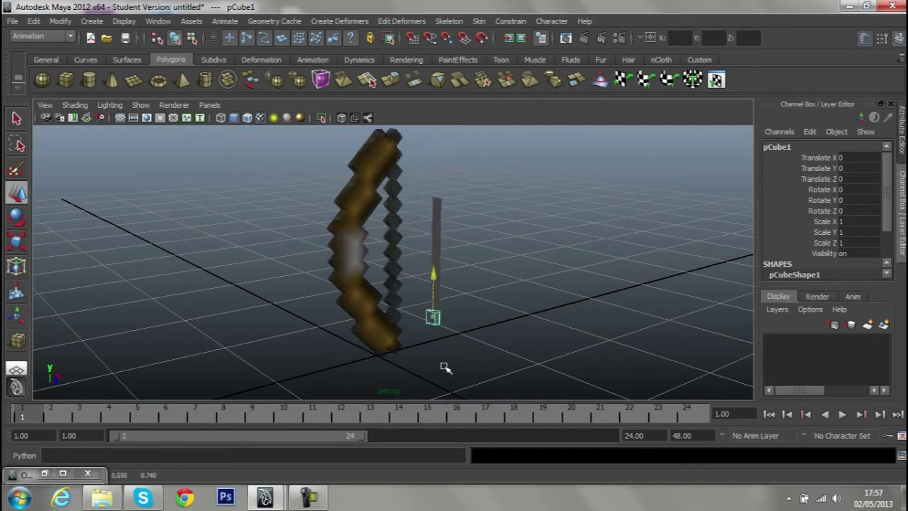
{"action": "mouse_move", "coordinate": [444, 367]}
{"action": "left_mouse_down"}
{"action": "mouse_move", "coordinate": [448, 196]}
{"action": "mouse_move", "coordinate": [462, 197]}
{"action": "mouse_move", "coordinate": [461, 276]}
{"action": "mouse_move", "coordinate": [459, 196]}
{"action": "mouse_move", "coordinate": [448, 270]}
{"action": "mouse_move", "coordinate": [468, 286]}
{"action": "mouse_move", "coordinate": [541, 235]}
{"action": "mouse_move", "coordinate": [495, 223]}
{"action": "left_mouse_up"}
Create a NURBS circle control and raise it atop the bow to Translate Y 1.849, Z 0.1
{"action": "left_click", "coordinate": [541, 235]}
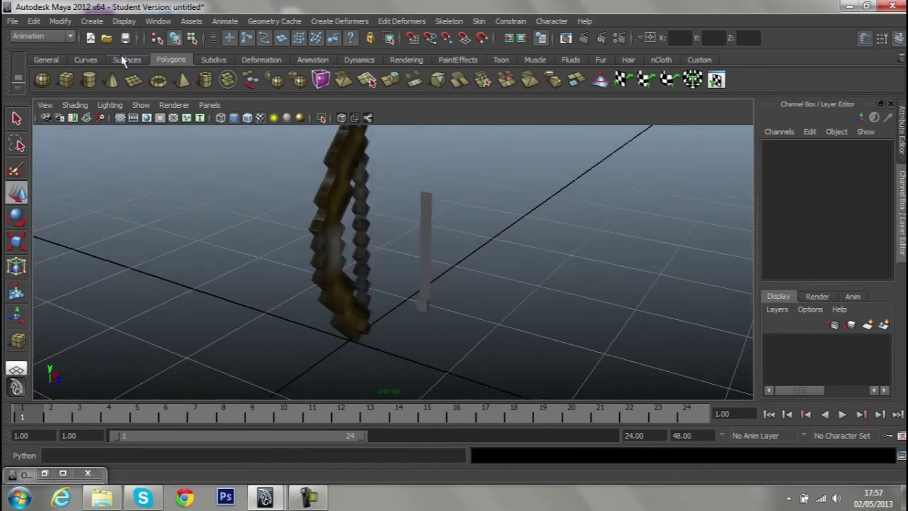
{"action": "left_click", "coordinate": [85, 60]}
{"action": "mouse_move", "coordinate": [211, 156]}
{"action": "left_mouse_down", "text": "alt"}
{"action": "mouse_move", "coordinate": [385, 210]}
{"action": "mouse_move", "coordinate": [350, 263]}
{"action": "left_mouse_up", "text": "alt"}
{"action": "mouse_move", "coordinate": [300, 345]}
{"action": "left_mouse_down"}
{"action": "mouse_move", "coordinate": [334, 352]}
{"action": "mouse_move", "coordinate": [330, 140]}
{"action": "mouse_move", "coordinate": [355, 237]}
{"action": "mouse_move", "coordinate": [345, 206]}
{"action": "mouse_move", "coordinate": [391, 247]}
{"action": "mouse_move", "coordinate": [375, 197]}
{"action": "mouse_move", "coordinate": [344, 217]}
{"action": "mouse_move", "coordinate": [405, 229]}
{"action": "mouse_move", "coordinate": [278, 270]}
{"action": "mouse_move", "coordinate": [409, 296]}
{"action": "mouse_move", "coordinate": [466, 252]}
{"action": "mouse_move", "coordinate": [379, 192]}
{"action": "left_mouse_up"}
{"action": "key", "text": "w"}
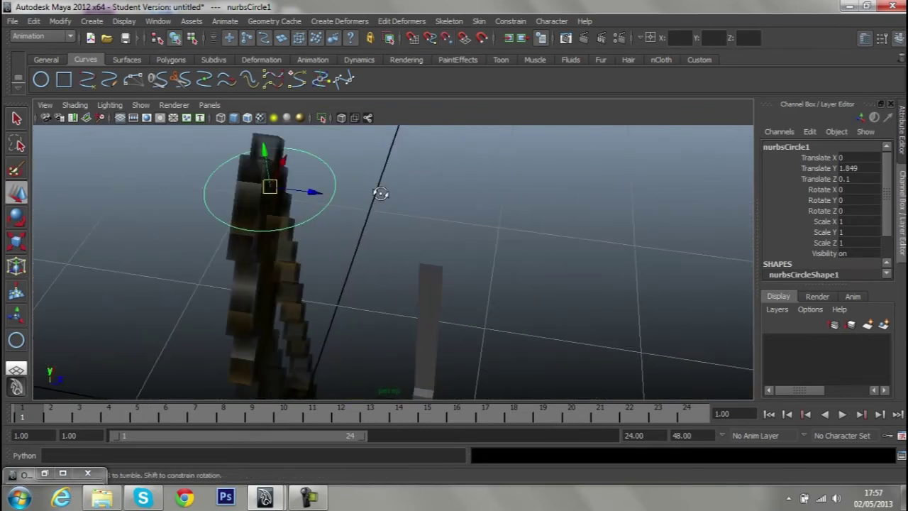
{"action": "key", "text": "ctrl+a"}
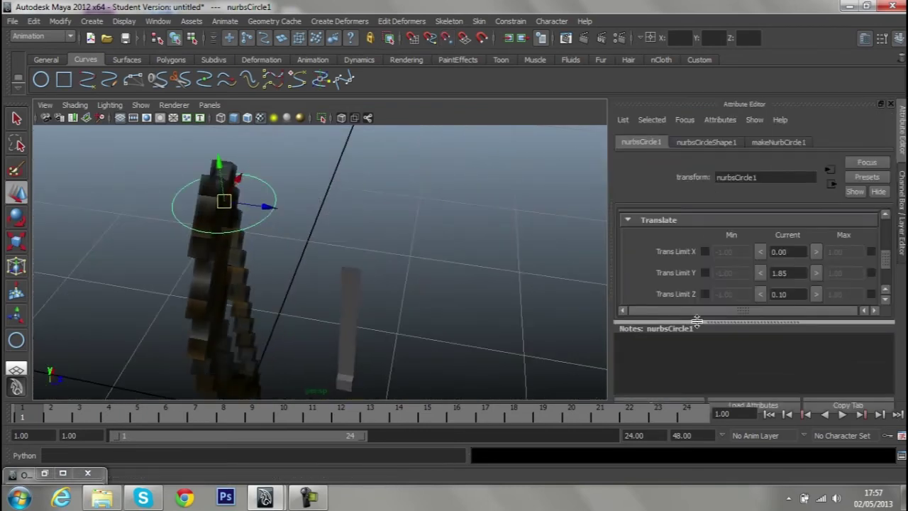
Expand nurbsCircle1's Limit Information section to show the scale limit fields
{"action": "left_click_drag", "start_coordinate": [701, 321], "coordinate": [707, 344]}
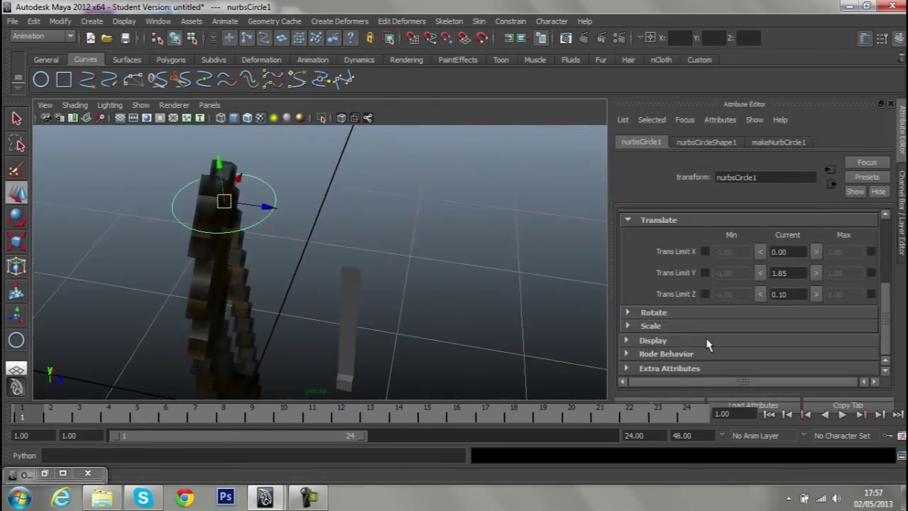
{"action": "left_click", "coordinate": [662, 226]}
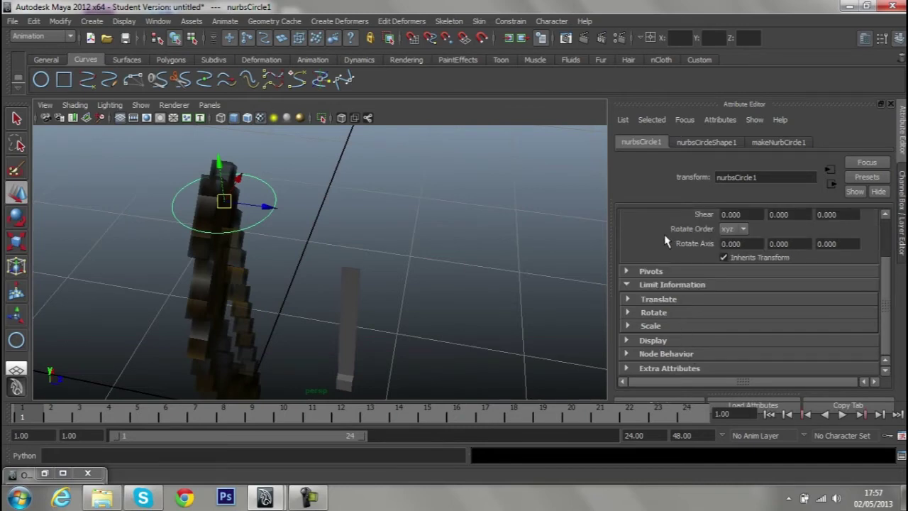
{"action": "left_click", "coordinate": [652, 285]}
{"action": "left_click", "coordinate": [666, 329]}
{"action": "left_click", "coordinate": [670, 327]}
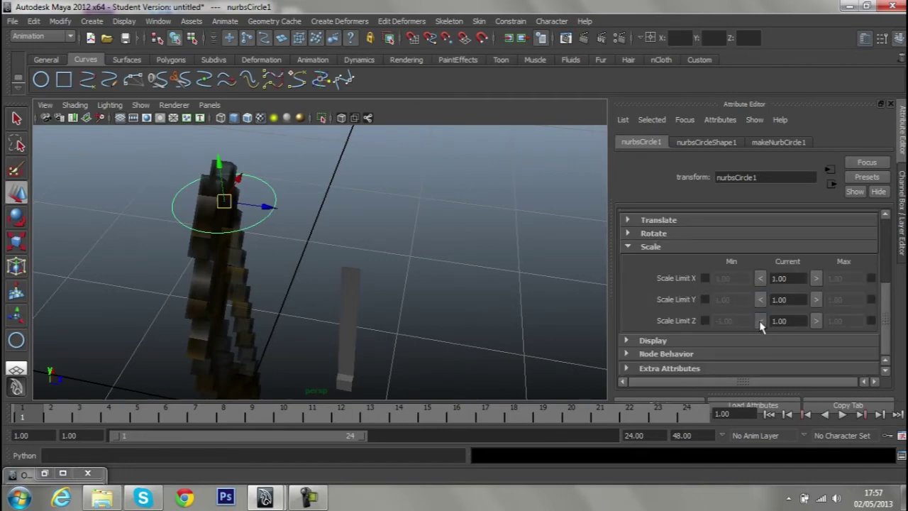
{"action": "right_click_drag", "start_coordinate": [344, 270], "coordinate": [296, 251], "text": "alt"}
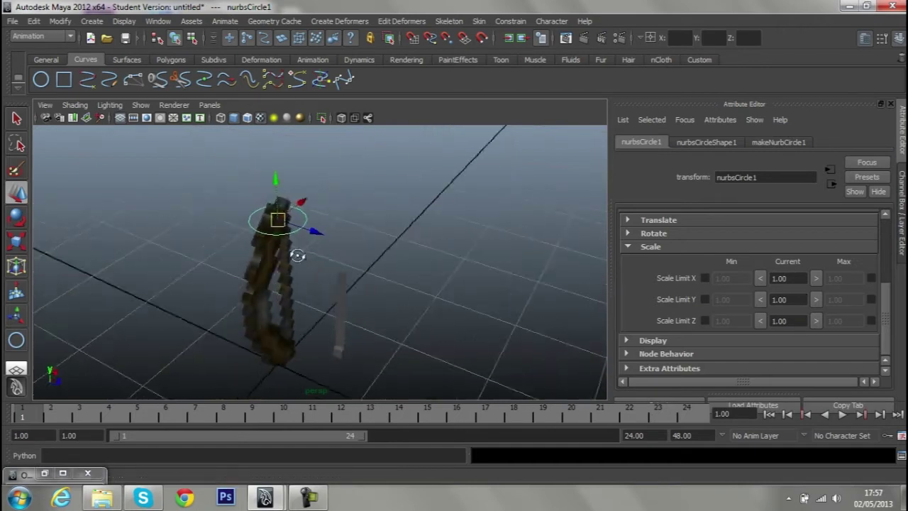
{"action": "left_click_drag", "start_coordinate": [296, 252], "coordinate": [365, 257], "text": "alt"}
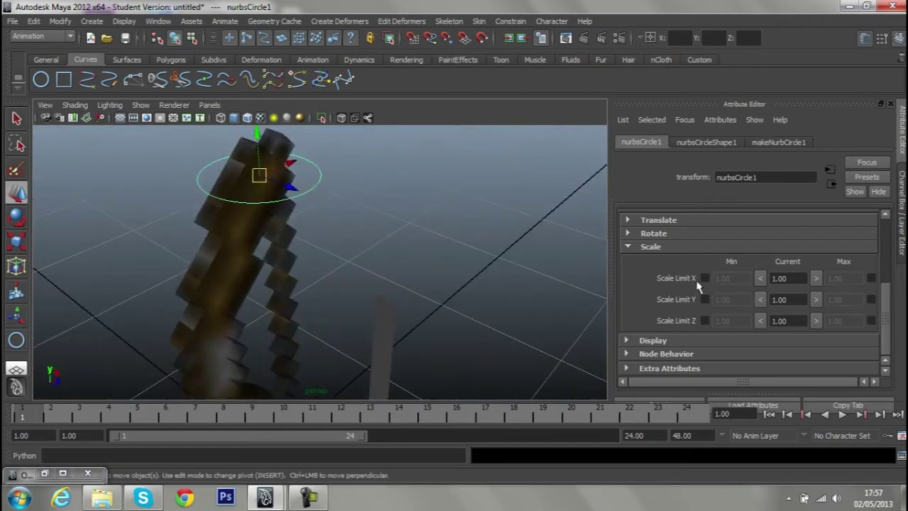
Limit nurbsCircle1's X, Y and Z scale to a minimum of 1.00 and maximum of 1.30
{"action": "left_click", "coordinate": [704, 279]}
{"action": "left_click", "coordinate": [704, 299]}
{"action": "left_click", "coordinate": [704, 321]}
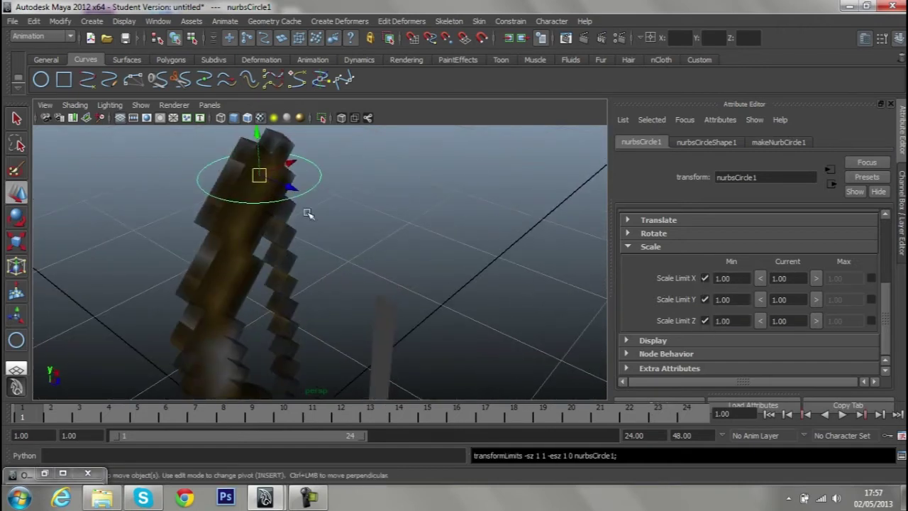
{"action": "left_click", "coordinate": [15, 241]}
{"action": "left_click_drag", "start_coordinate": [259, 178], "coordinate": [391, 227]}
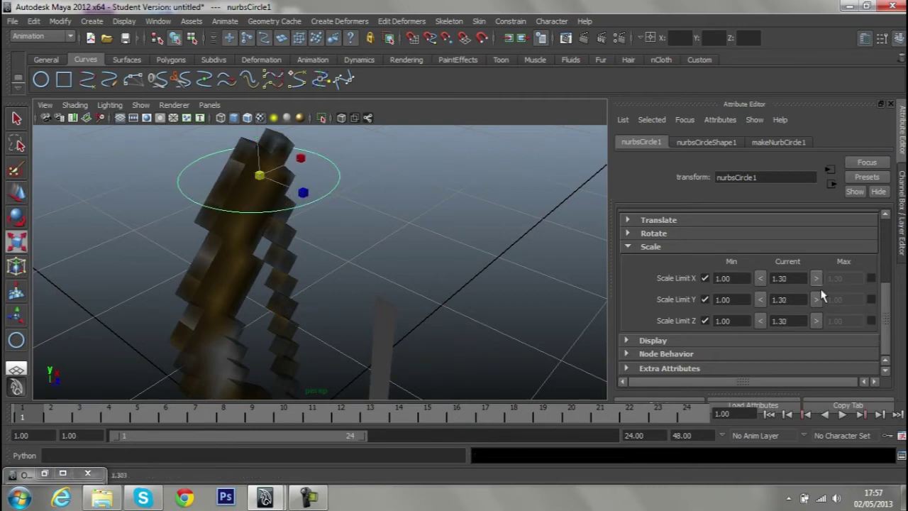
{"action": "left_click", "coordinate": [871, 320]}
{"action": "left_click", "coordinate": [871, 299]}
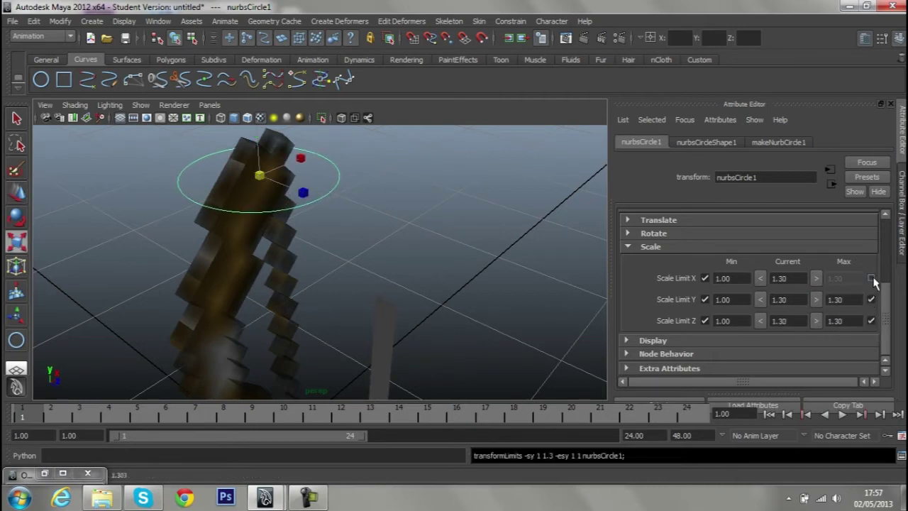
{"action": "left_click", "coordinate": [871, 278]}
{"action": "scroll", "coordinate": [525, 241], "scroll_direction": "down", "scroll_amount": 5}
{"action": "left_click_drag", "start_coordinate": [276, 235], "coordinate": [440, 254]}
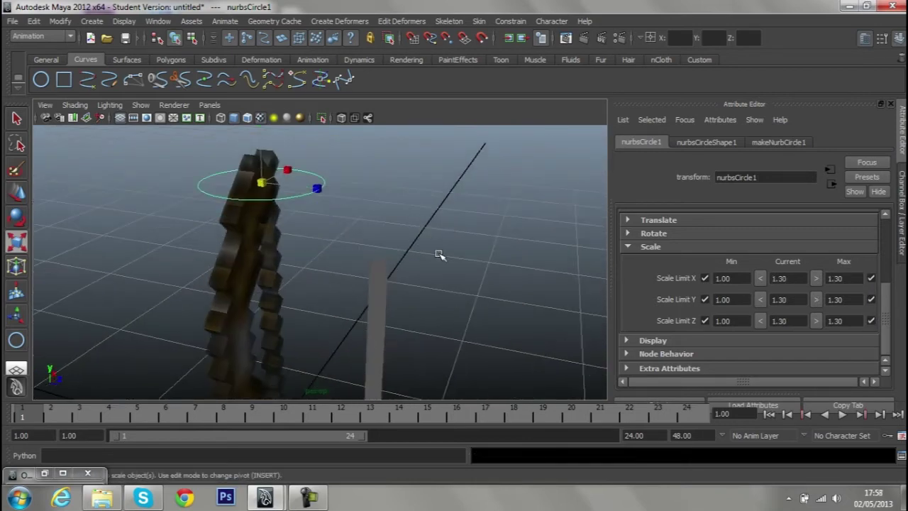
Open the Set Driven Key editor from the hotbox's Animate menu
{"action": "left_click", "coordinate": [446, 277]}
{"action": "key", "text": "space"}
{"action": "left_click", "coordinate": [237, 311]}
{"action": "mouse_move", "coordinate": [275, 89]}
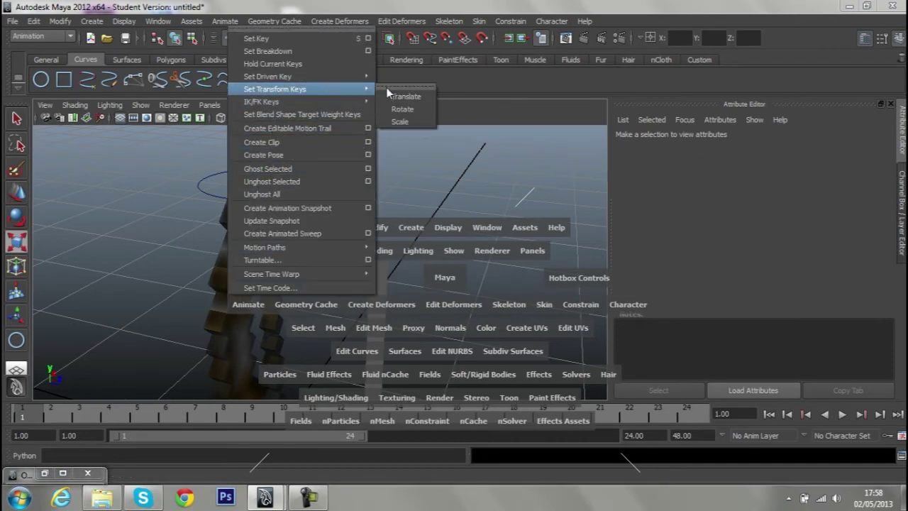
{"action": "left_click", "coordinate": [399, 84]}
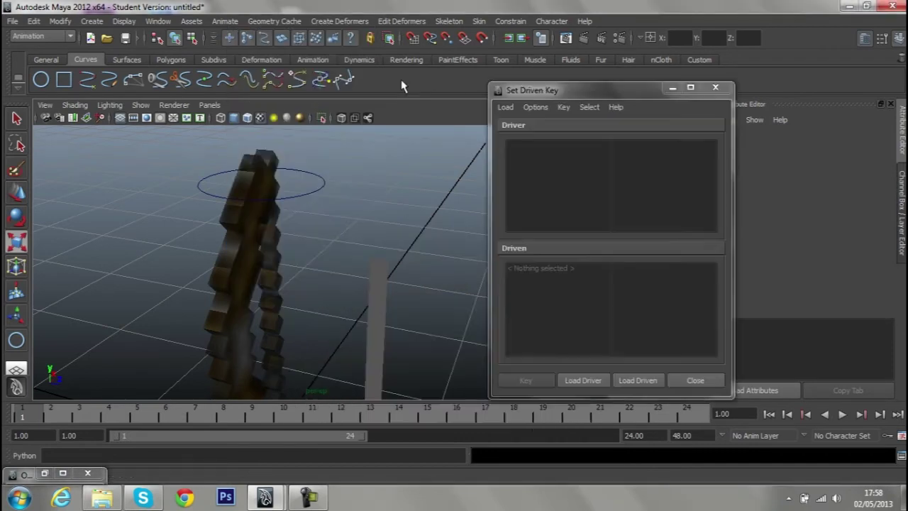
Group pPlane5 and pCube1 together in the hierarchy
{"action": "left_click", "coordinate": [44, 473]}
{"action": "scroll", "coordinate": [313, 273], "scroll_direction": "down", "scroll_amount": 2}
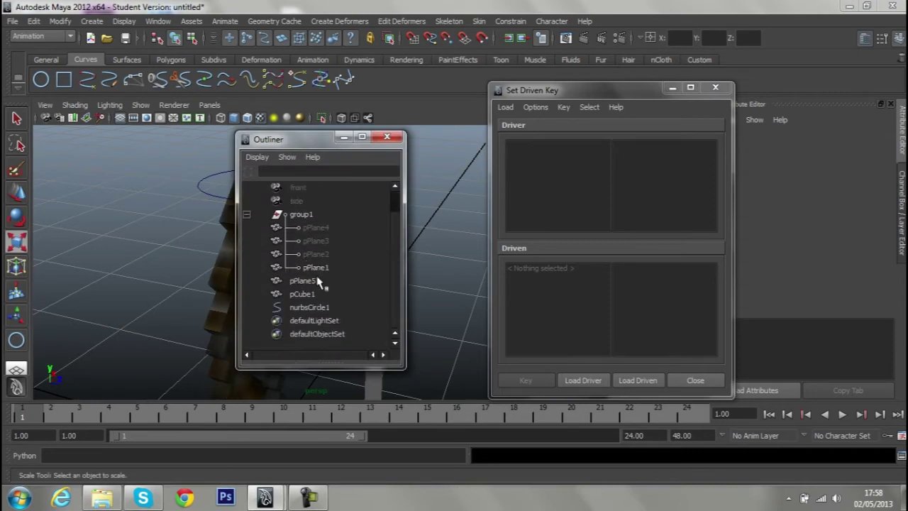
{"action": "left_click", "coordinate": [312, 283]}
{"action": "left_click", "coordinate": [305, 293], "text": "shift"}
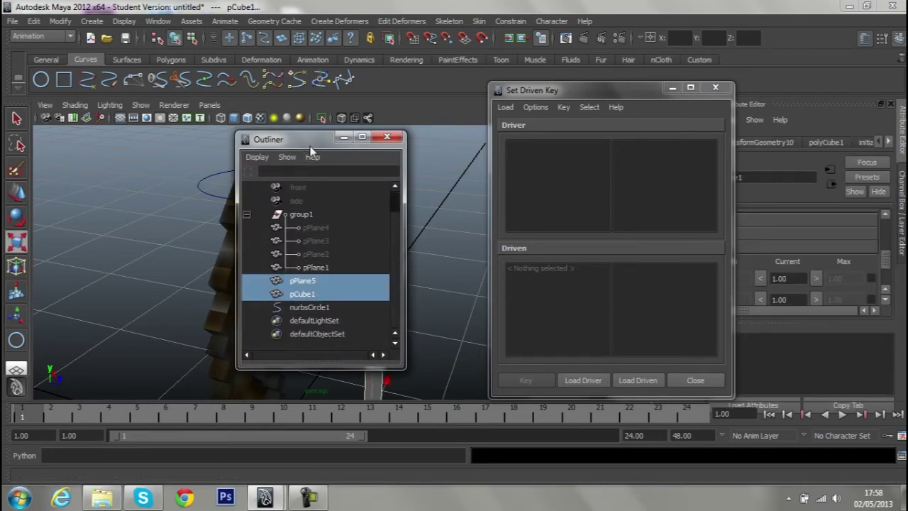
{"action": "mouse_move", "coordinate": [301, 144]}
{"action": "left_mouse_down"}
{"action": "mouse_move", "coordinate": [165, 129]}
{"action": "mouse_move", "coordinate": [170, 138]}
{"action": "left_mouse_up"}
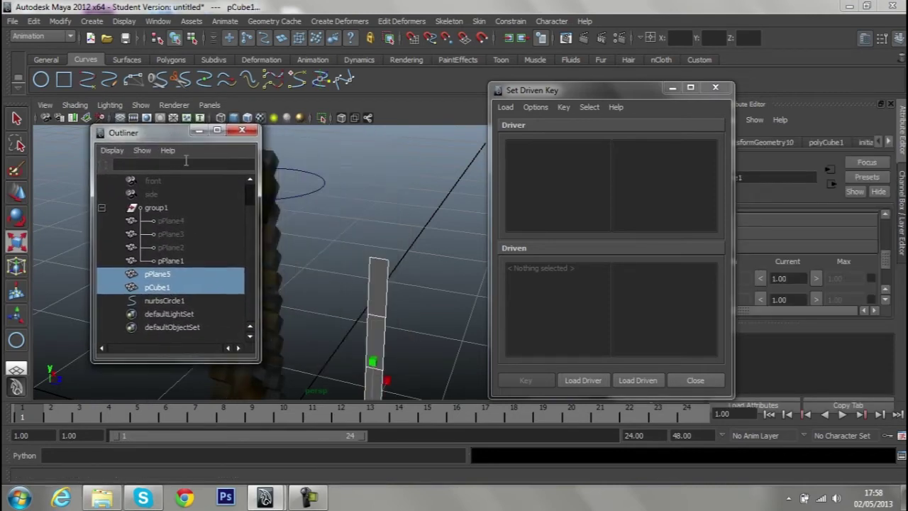
{"action": "key", "text": "ctrl+g"}
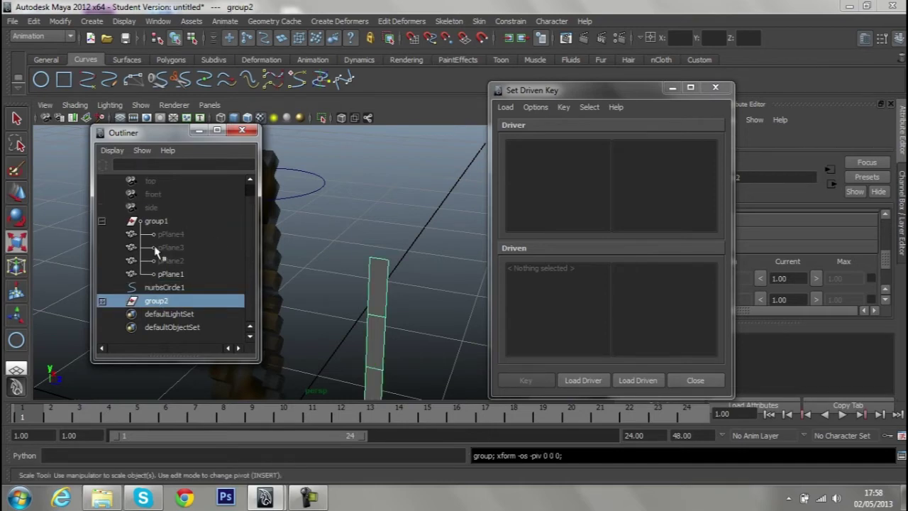
{"action": "left_click", "coordinate": [102, 221]}
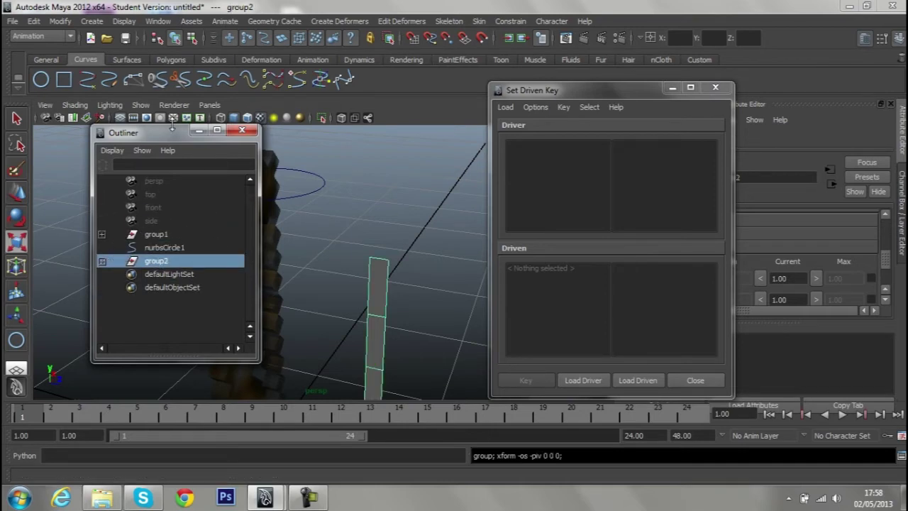
{"action": "left_click", "coordinate": [199, 131]}
Load group2 Visibility as driven by nurbsCircle1 Scale X and key the current values
{"action": "left_click_drag", "start_coordinate": [425, 265], "coordinate": [378, 203], "text": "alt"}
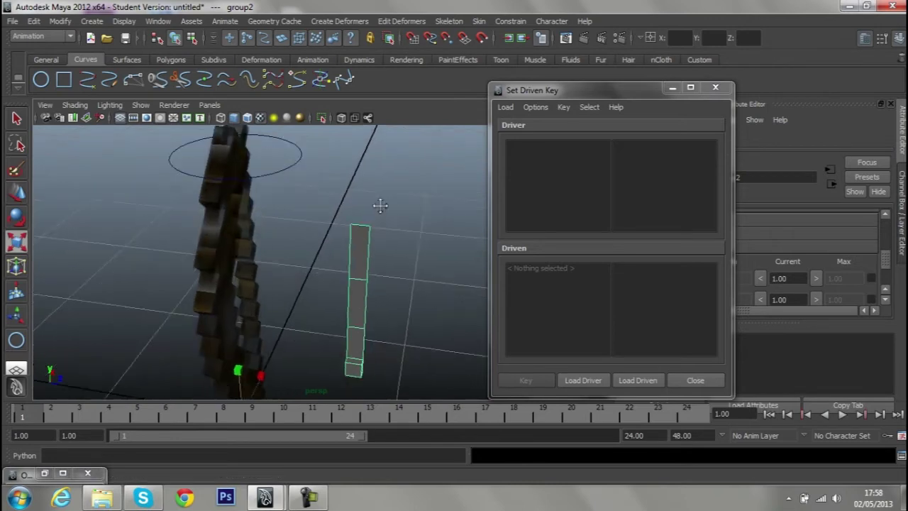
{"action": "left_click", "coordinate": [638, 380]}
{"action": "left_click", "coordinate": [626, 268]}
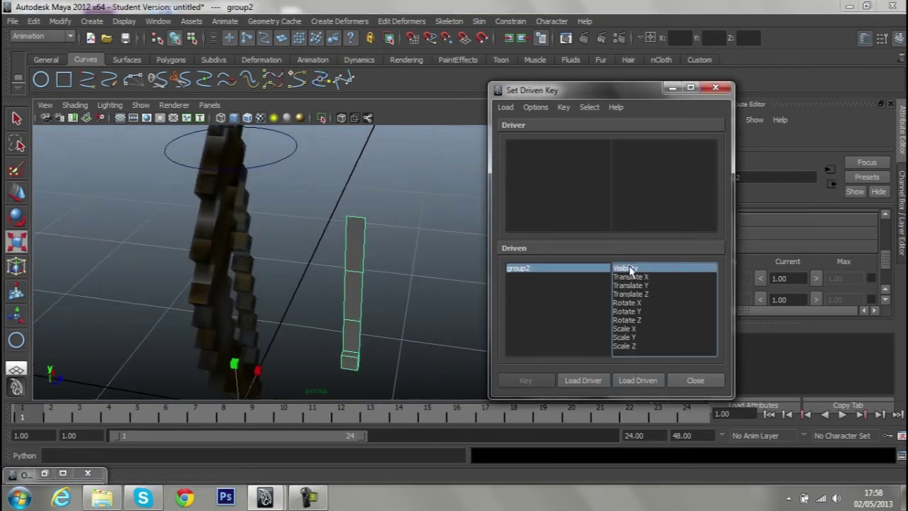
{"action": "left_click_drag", "start_coordinate": [339, 188], "coordinate": [314, 196], "text": "alt"}
{"action": "left_click", "coordinate": [285, 216]}
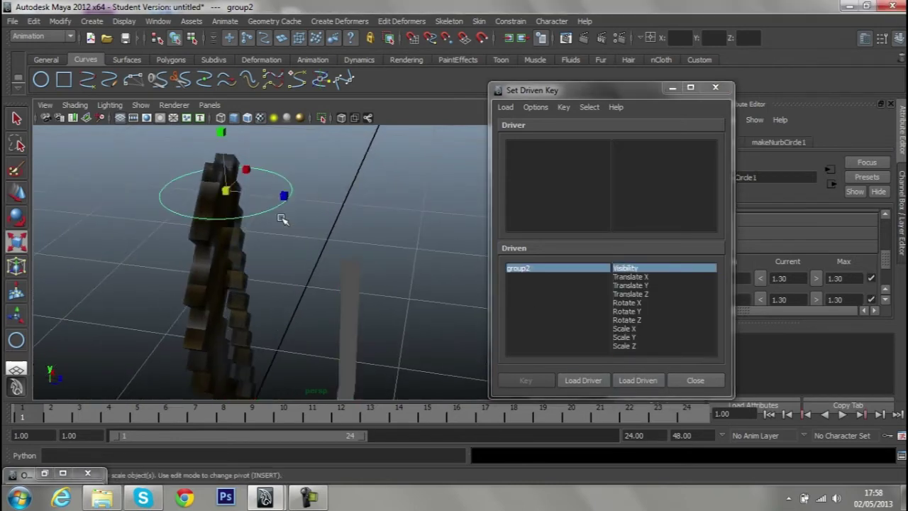
{"action": "left_click", "coordinate": [575, 382]}
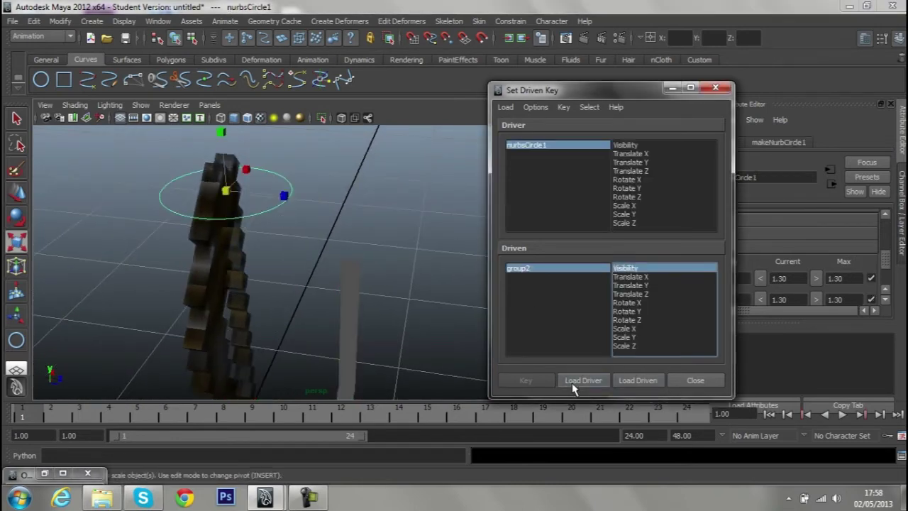
{"action": "left_click", "coordinate": [638, 205]}
{"action": "left_click_drag", "start_coordinate": [391, 215], "coordinate": [576, 315], "text": "alt"}
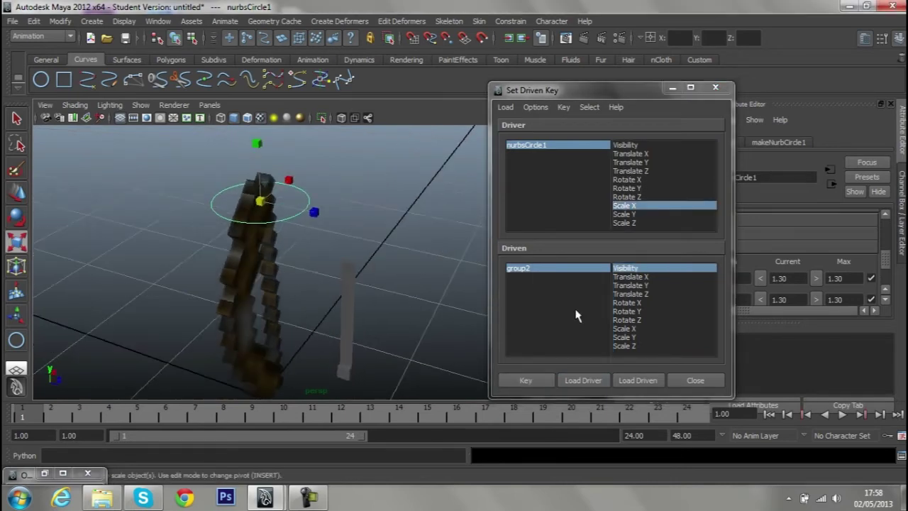
{"action": "left_click", "coordinate": [542, 383]}
Key group2 Visibility 0 at circle scale 1.00 and close the driven-key editor
{"action": "left_click_drag", "start_coordinate": [264, 202], "coordinate": [236, 190]}
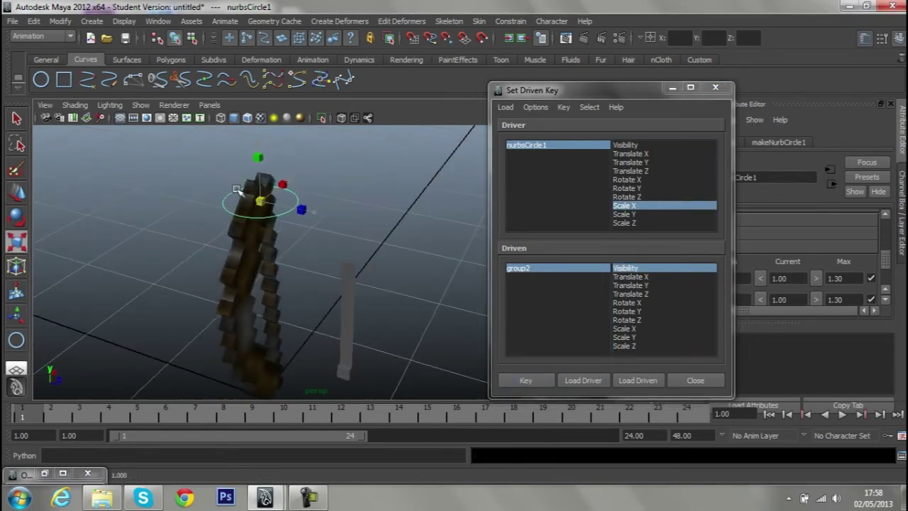
{"action": "left_click", "coordinate": [588, 269]}
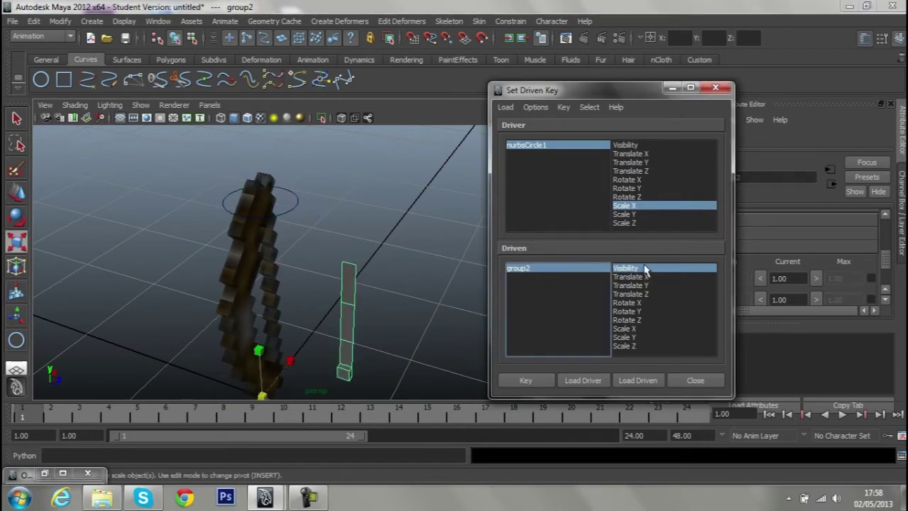
{"action": "left_click", "coordinate": [901, 211]}
{"action": "double_click", "coordinate": [860, 253]}
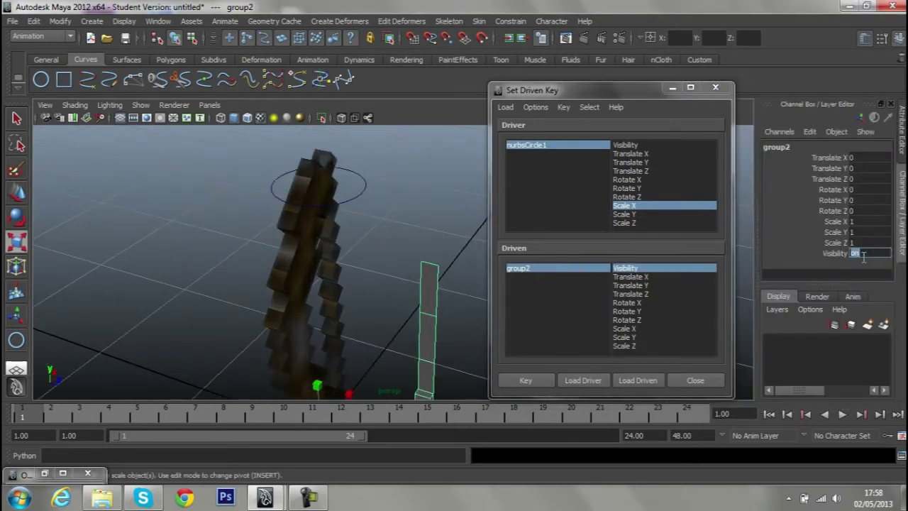
{"action": "type", "text": "0"}
{"action": "key", "text": "Return"}
{"action": "left_click", "coordinate": [526, 380]}
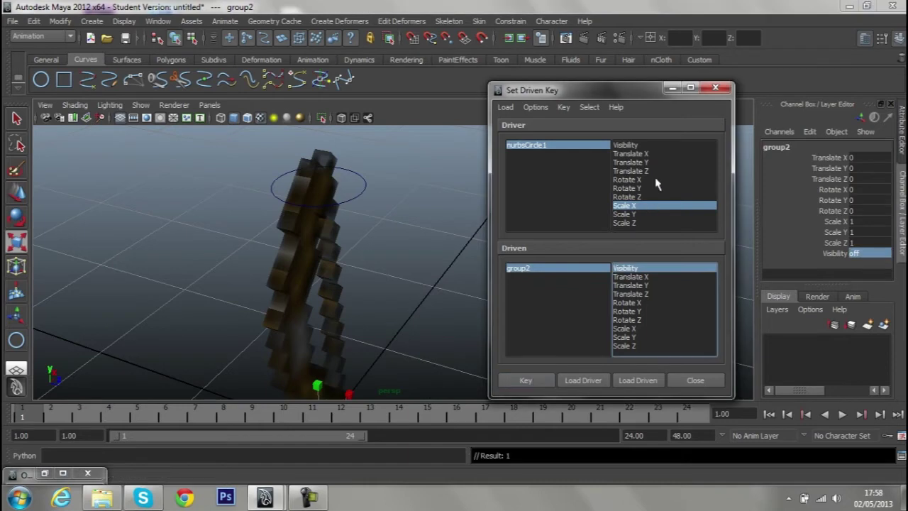
{"action": "left_click", "coordinate": [715, 87]}
Scale nurbsCircle1 to 1.3 to confirm the slider pillar reappears, then deselect it
{"action": "left_click", "coordinate": [365, 204]}
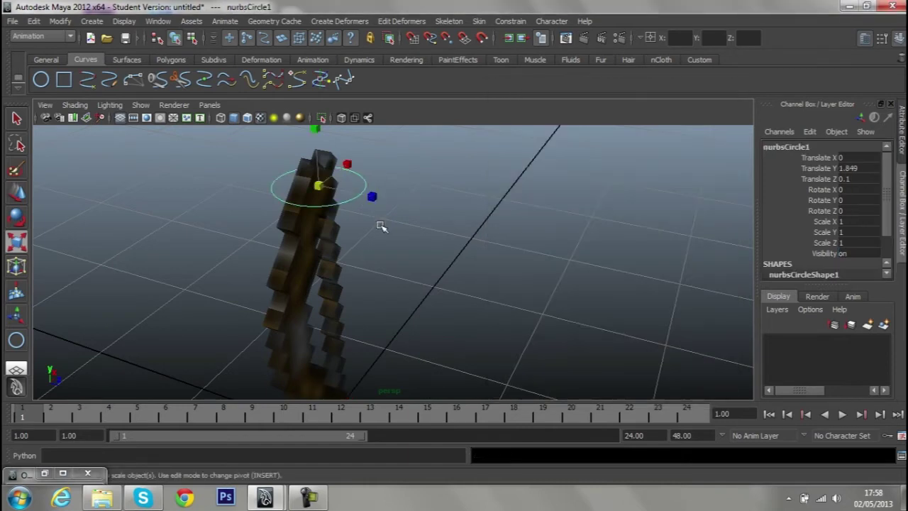
{"action": "mouse_move", "coordinate": [381, 227]}
{"action": "left_mouse_down", "text": "alt"}
{"action": "mouse_move", "coordinate": [353, 237]}
{"action": "mouse_move", "coordinate": [357, 210]}
{"action": "mouse_move", "coordinate": [435, 217]}
{"action": "left_mouse_up", "text": "alt"}
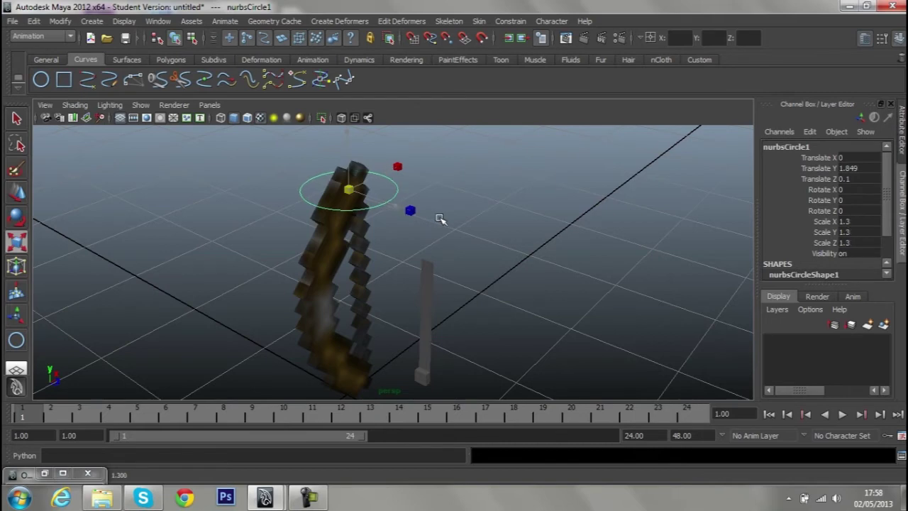
{"action": "mouse_move", "coordinate": [456, 211]}
{"action": "left_mouse_down"}
{"action": "mouse_move", "coordinate": [439, 219]}
{"action": "mouse_move", "coordinate": [310, 166]}
{"action": "mouse_move", "coordinate": [517, 249]}
{"action": "left_mouse_up"}
{"action": "left_click", "coordinate": [308, 237]}
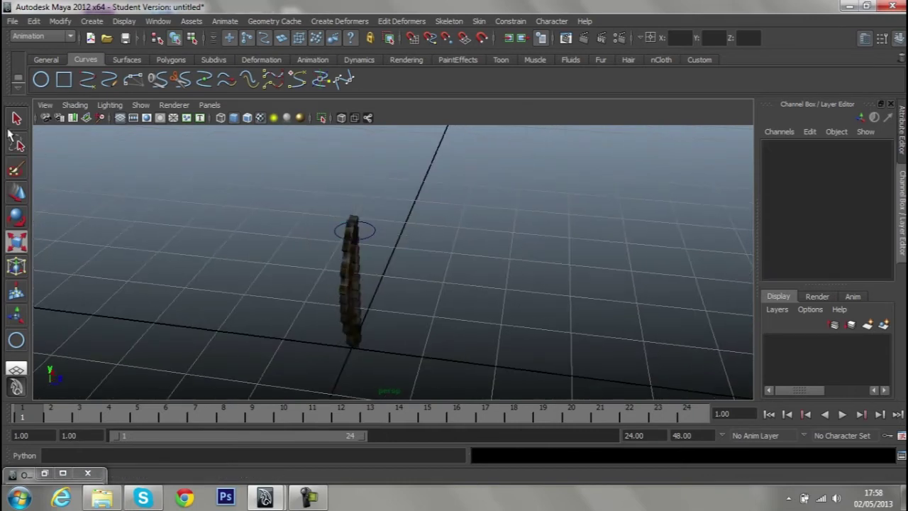
{"action": "key", "text": "q"}
{"action": "mouse_move", "coordinate": [243, 191]}
{"action": "left_mouse_down", "text": "alt"}
{"action": "mouse_move", "coordinate": [192, 201]}
{"action": "mouse_move", "coordinate": [296, 175]}
{"action": "mouse_move", "coordinate": [330, 249]}
{"action": "mouse_move", "coordinate": [256, 300]}
{"action": "mouse_move", "coordinate": [279, 215]}
{"action": "mouse_move", "coordinate": [260, 199]}
{"action": "mouse_move", "coordinate": [268, 204]}
{"action": "left_mouse_up", "text": "alt"}
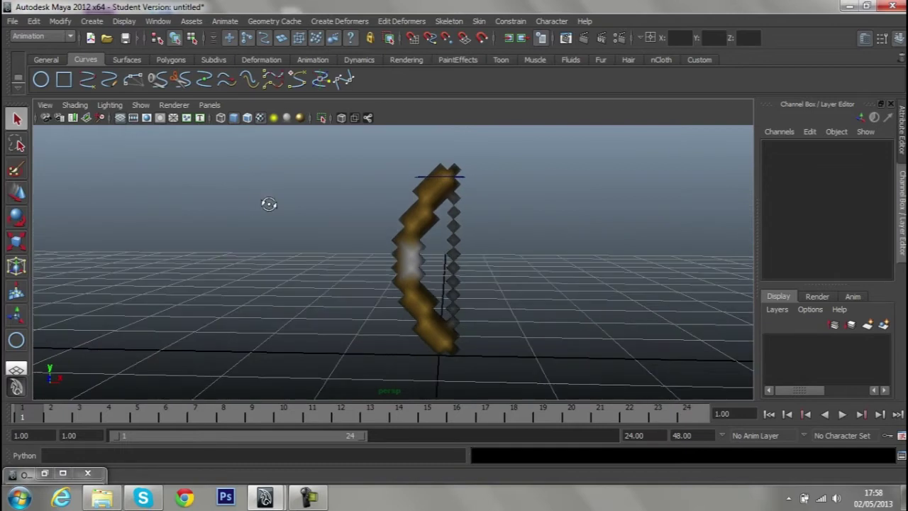
{"action": "left_click_drag", "start_coordinate": [324, 260], "coordinate": [364, 274], "text": "alt"}
{"action": "right_click_drag", "start_coordinate": [365, 273], "coordinate": [533, 367], "text": "alt"}
{"action": "mouse_move", "coordinate": [533, 366]}
{"action": "left_mouse_down", "text": "alt"}
{"action": "mouse_move", "coordinate": [442, 290]}
{"action": "mouse_move", "coordinate": [447, 198]}
{"action": "mouse_move", "coordinate": [456, 292]}
{"action": "mouse_move", "coordinate": [411, 267]}
{"action": "mouse_move", "coordinate": [472, 286]}
{"action": "left_mouse_up", "text": "alt"}
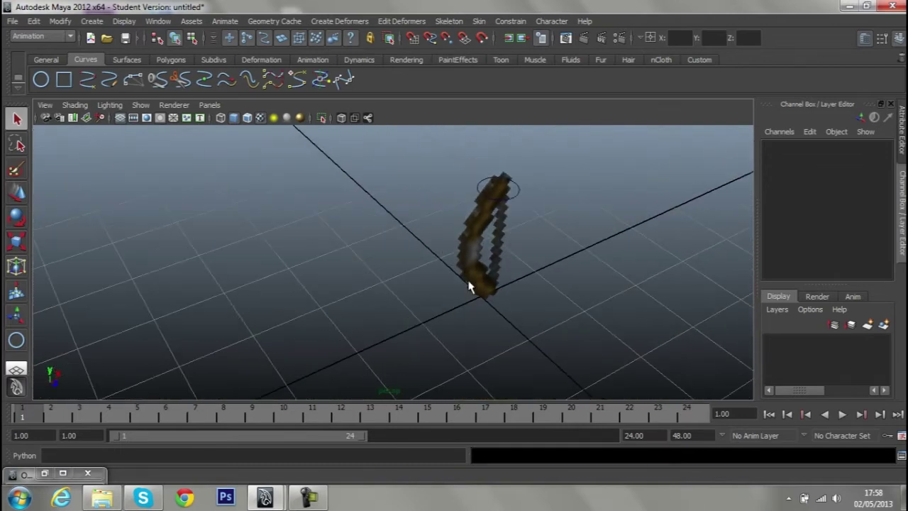
Create a polygon plane on the grid beside the crossbow
{"action": "left_click", "coordinate": [126, 60]}
{"action": "left_click", "coordinate": [170, 60]}
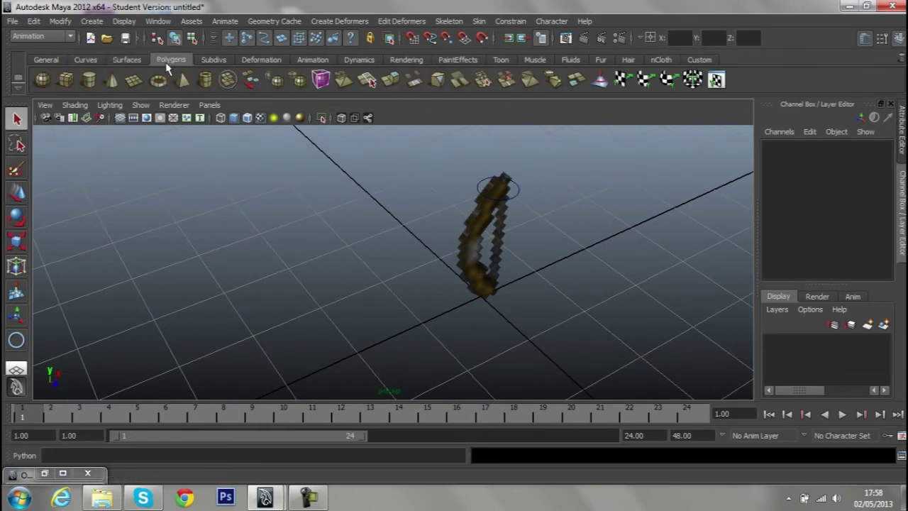
{"action": "left_click", "coordinate": [130, 83]}
{"action": "left_click_drag", "start_coordinate": [198, 207], "coordinate": [366, 290]}
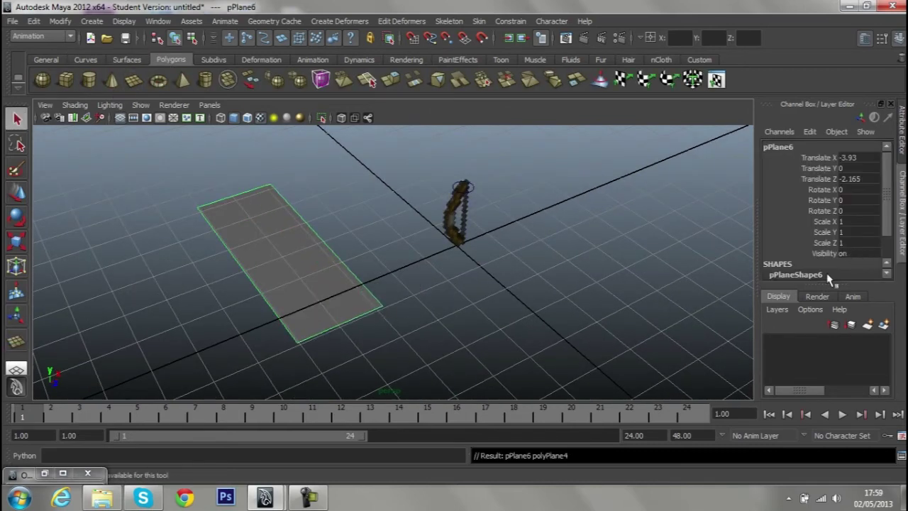
Set the polyPlane4 Width and Height to 3.2
{"action": "scroll", "coordinate": [822, 273], "scroll_direction": "down", "scroll_amount": 2}
{"action": "left_click", "coordinate": [800, 264]}
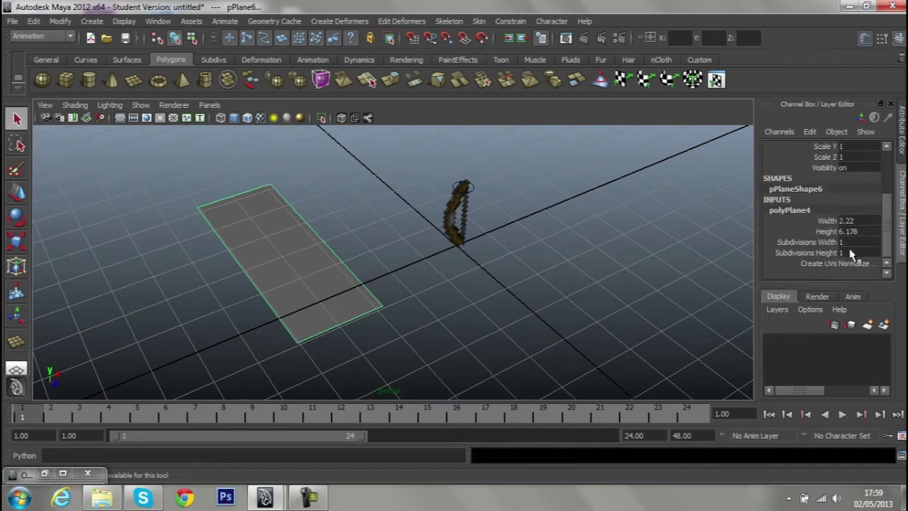
{"action": "left_click_drag", "start_coordinate": [852, 233], "coordinate": [852, 222]}
{"action": "type", "text": "2"}
{"action": "key", "text": "Return"}
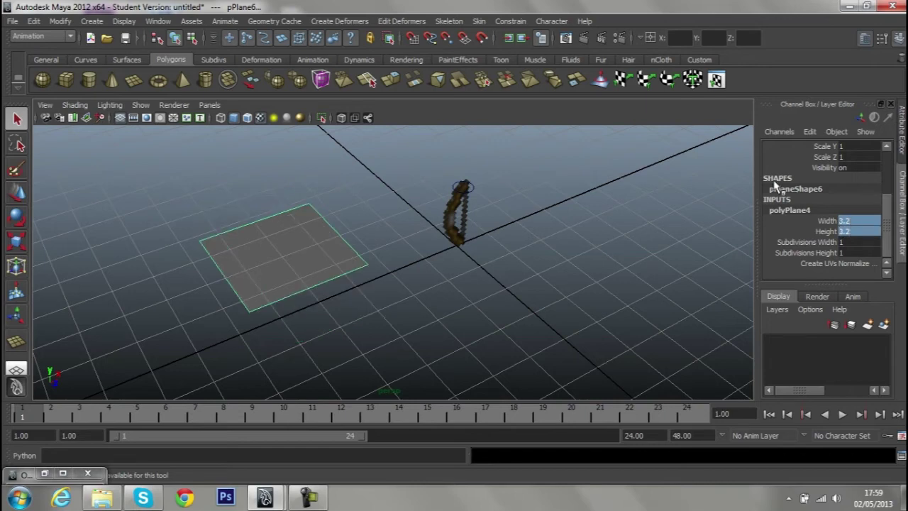
{"action": "scroll", "coordinate": [436, 270], "scroll_direction": "up", "scroll_amount": 3}
{"action": "mouse_move", "coordinate": [435, 269]}
{"action": "left_mouse_down", "text": "alt"}
{"action": "mouse_move", "coordinate": [537, 274]}
{"action": "mouse_move", "coordinate": [515, 273]}
{"action": "left_mouse_up", "text": "alt"}
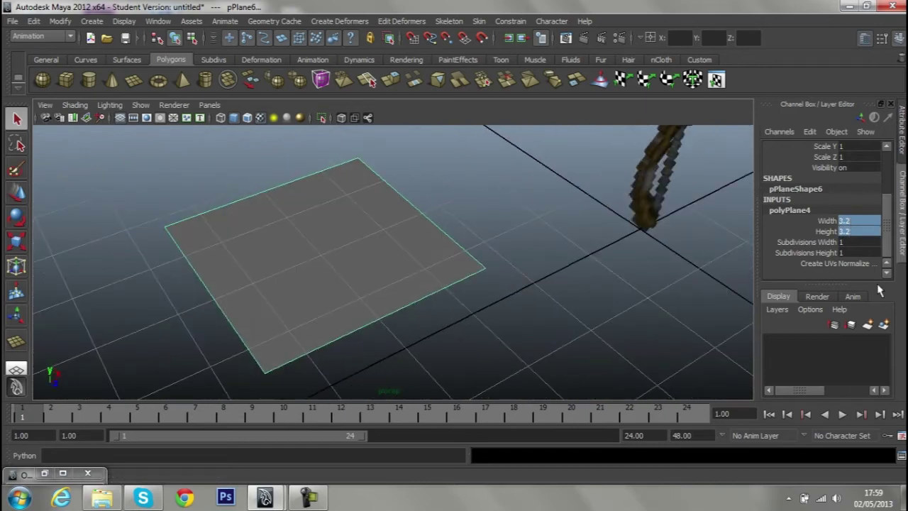
{"action": "double_click", "coordinate": [858, 220]}
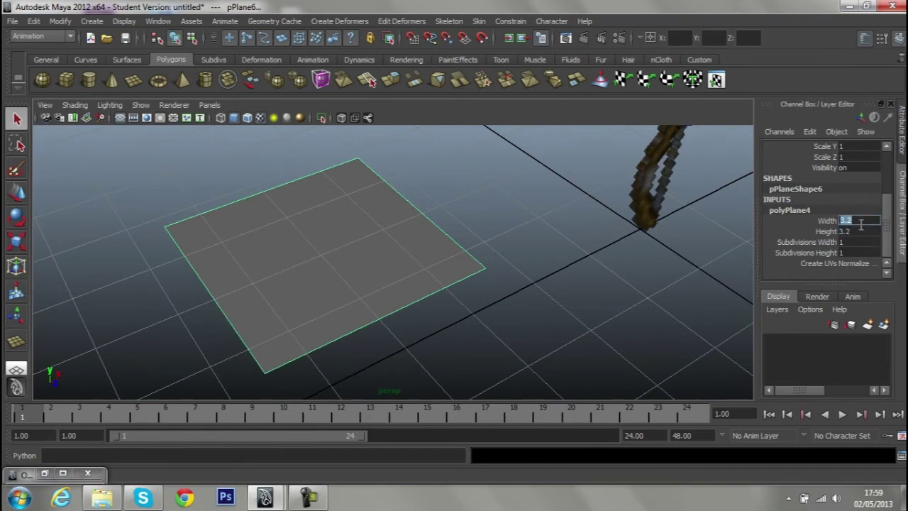
{"action": "left_click_drag", "start_coordinate": [861, 224], "coordinate": [861, 231]}
{"action": "type", "text": "0."}
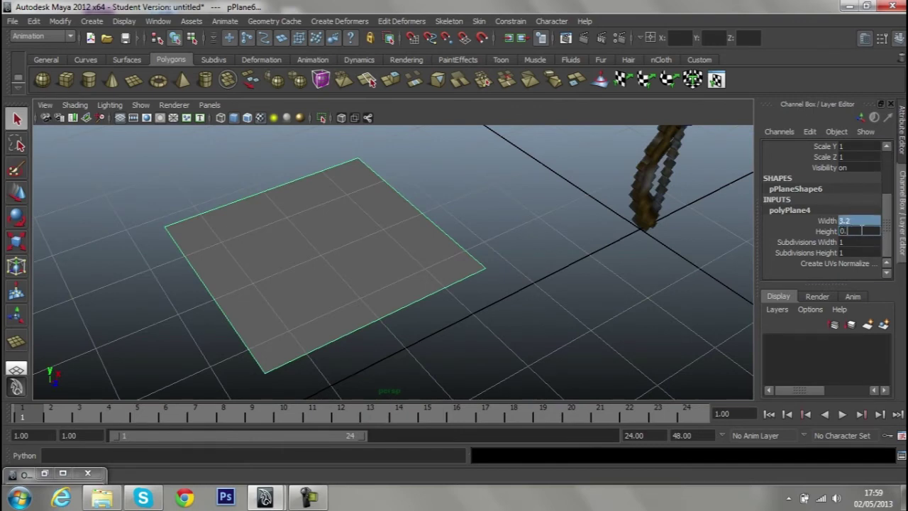
{"action": "type", "text": "32"}
{"action": "key", "text": "Return"}
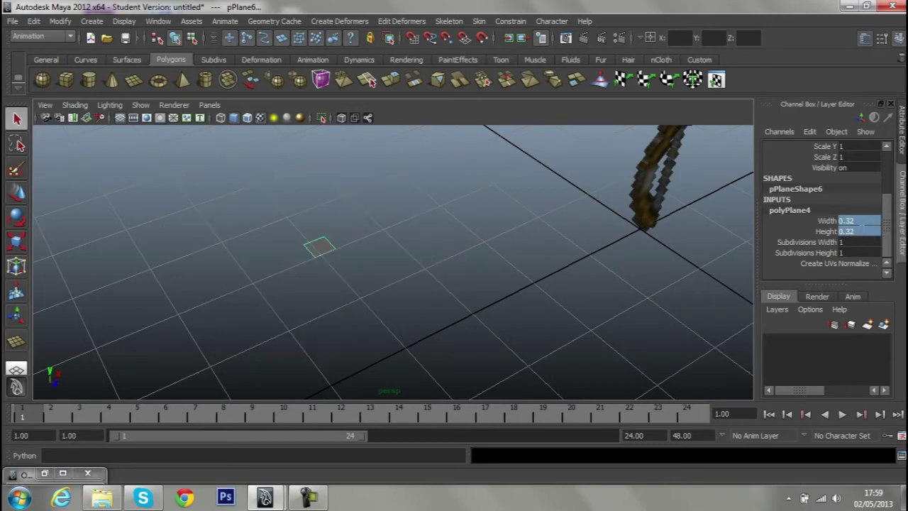
{"action": "double_click", "coordinate": [875, 231]}
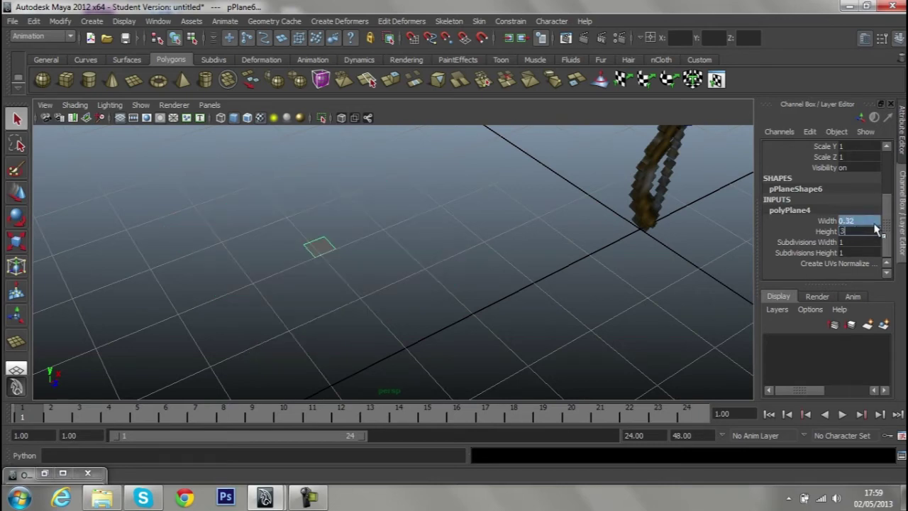
{"action": "type", "text": ".2"}
{"action": "key", "text": "Return"}
{"action": "mouse_move", "coordinate": [375, 224]}
{"action": "left_mouse_down", "text": "alt"}
{"action": "mouse_move", "coordinate": [395, 230]}
{"action": "mouse_move", "coordinate": [395, 280]}
{"action": "left_mouse_up", "text": "alt"}
Assign a new Lambert material to the plane and rename it Flèche
{"action": "left_click", "coordinate": [395, 279]}
{"action": "right_click", "coordinate": [370, 257]}
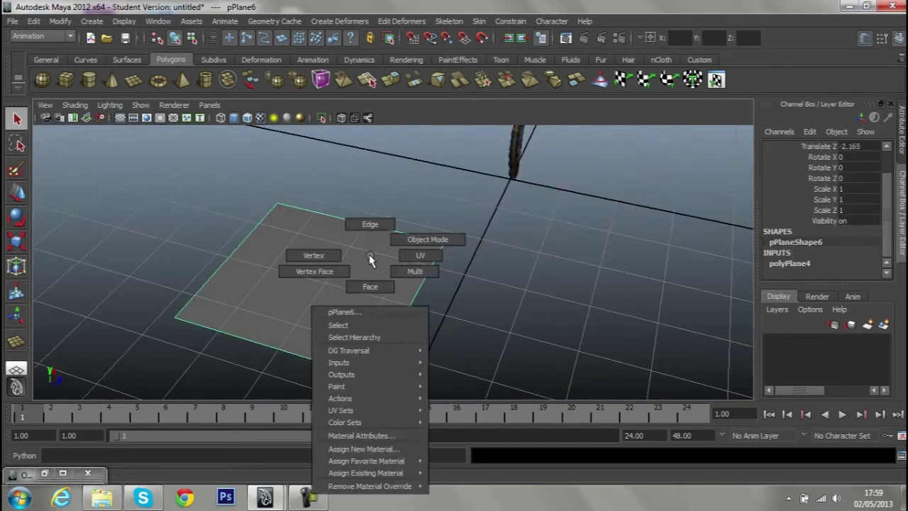
{"action": "left_click", "coordinate": [383, 449]}
{"action": "left_click", "coordinate": [497, 141]}
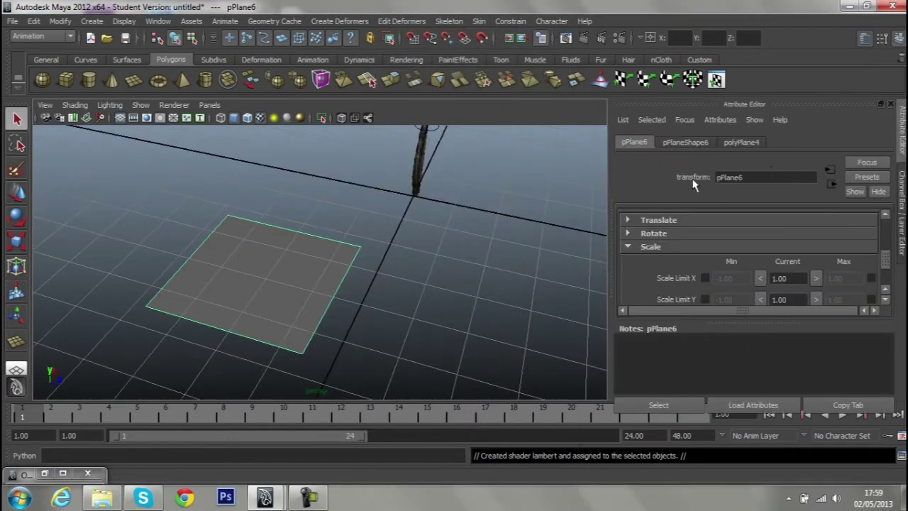
{"action": "key", "text": "F11"}
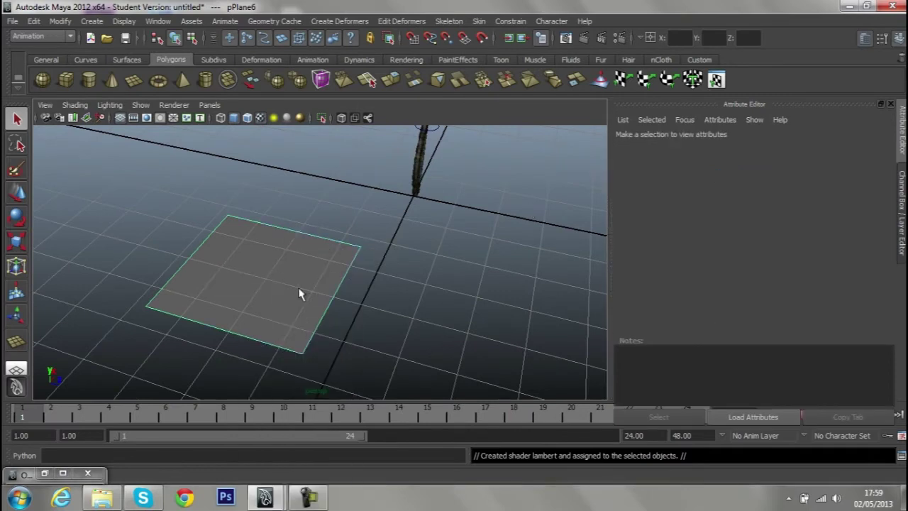
{"action": "left_click", "coordinate": [298, 287]}
{"action": "mouse_move", "coordinate": [298, 287]}
{"action": "right_mouse_down"}
{"action": "mouse_move", "coordinate": [350, 254]}
{"action": "mouse_move", "coordinate": [309, 420]}
{"action": "right_mouse_up"}
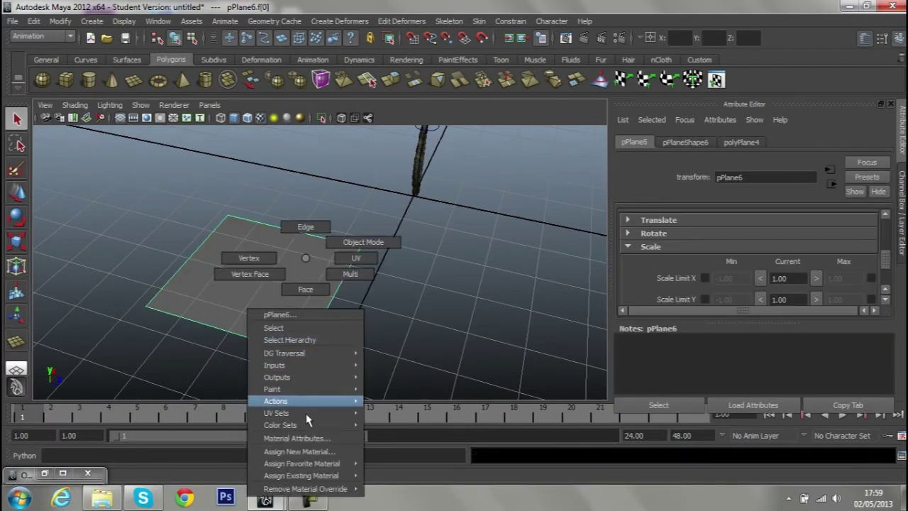
{"action": "double_click", "coordinate": [753, 177]}
{"action": "type", "text": "Flèche"}
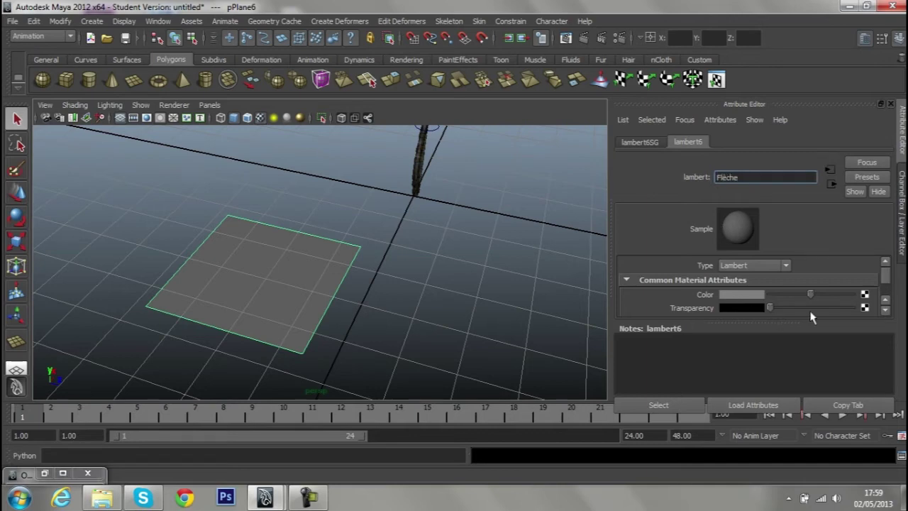
Map a file texture node onto the Flèche material's Color
{"action": "left_click", "coordinate": [864, 294]}
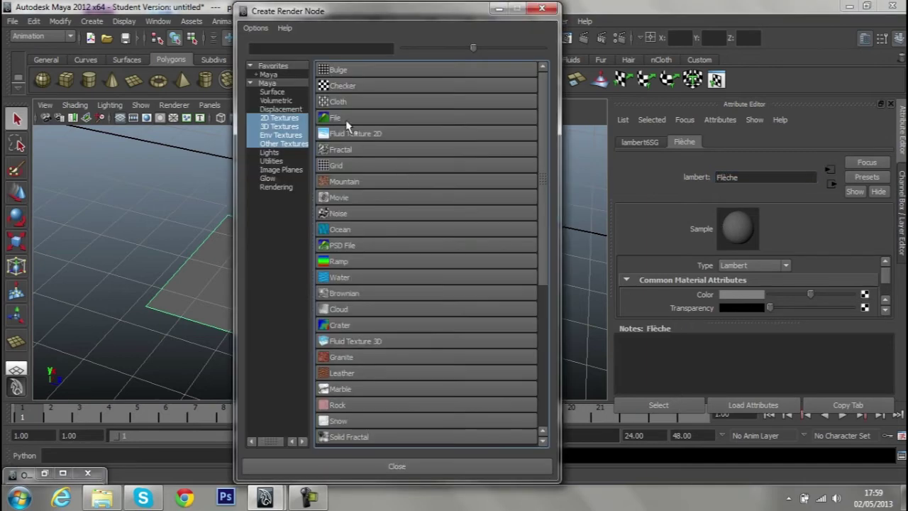
{"action": "left_click", "coordinate": [346, 119]}
{"action": "left_click", "coordinate": [542, 8]}
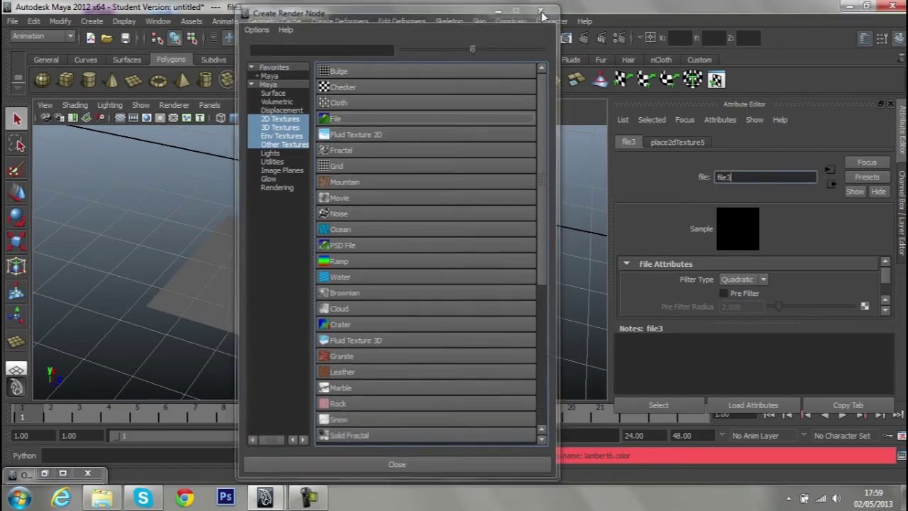
{"action": "left_click", "coordinate": [338, 249]}
{"action": "right_click", "coordinate": [326, 256]}
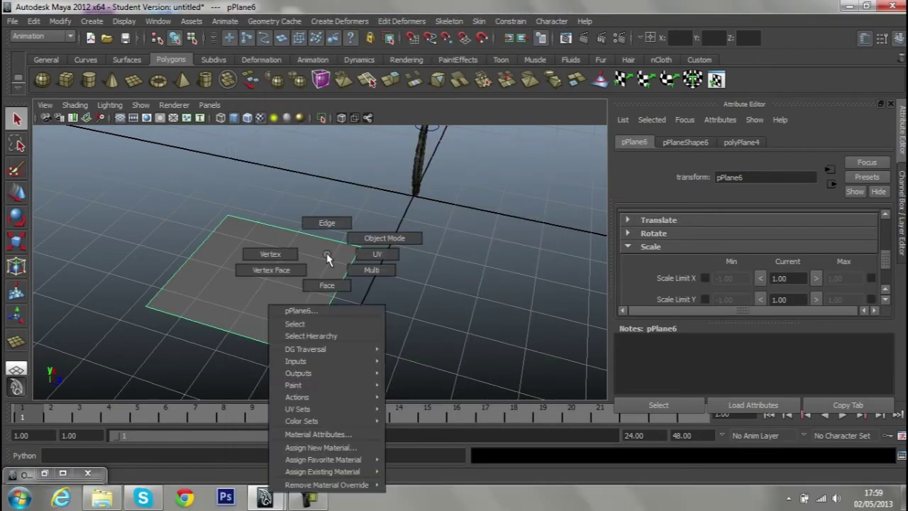
{"action": "left_click", "coordinate": [335, 434]}
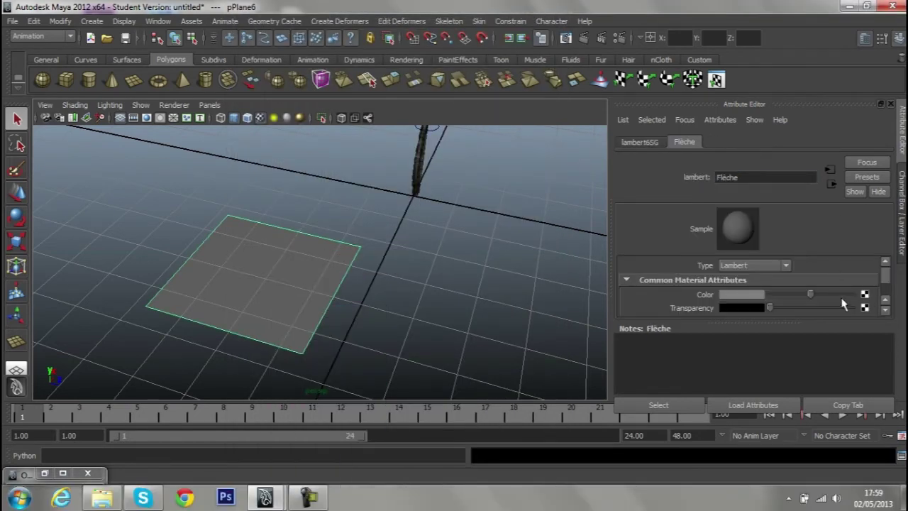
{"action": "left_click", "coordinate": [865, 294]}
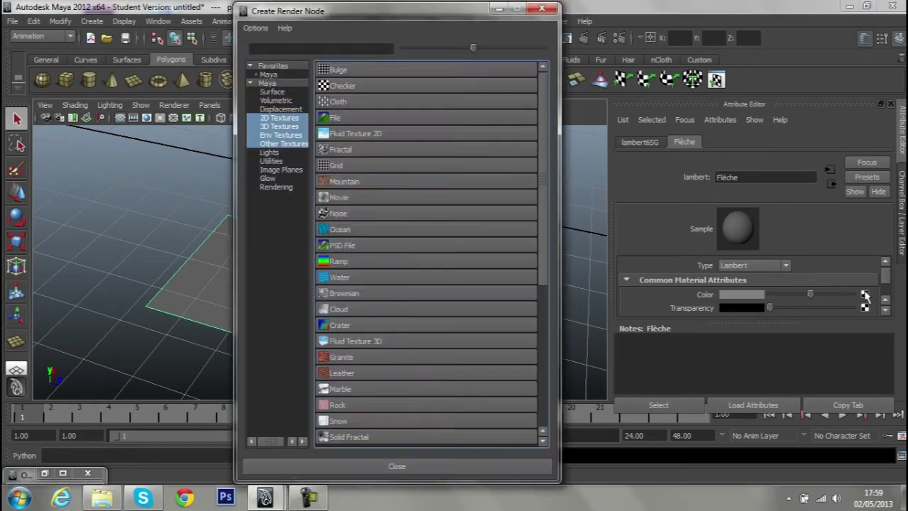
{"action": "left_click", "coordinate": [336, 119]}
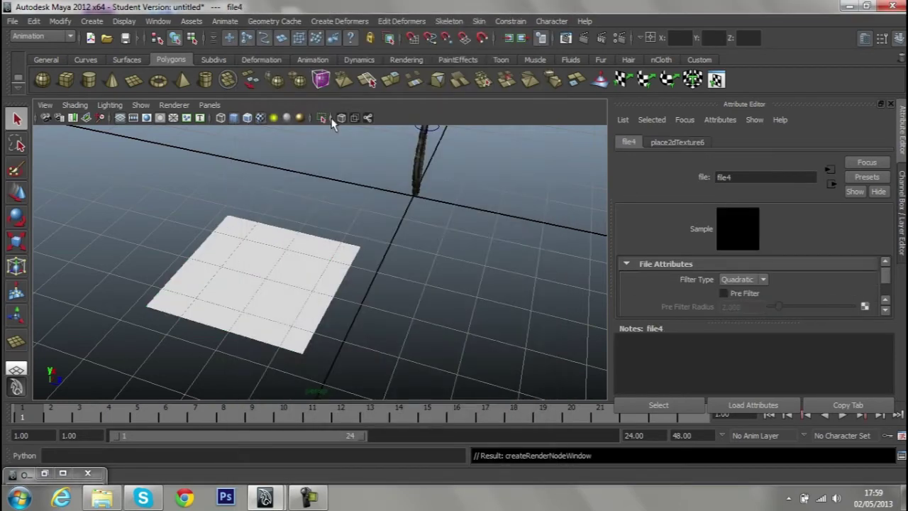
Set the file texture's Filter Type to Off and choose arrows.png as its image
{"action": "left_click", "coordinate": [723, 284]}
{"action": "left_click", "coordinate": [738, 291]}
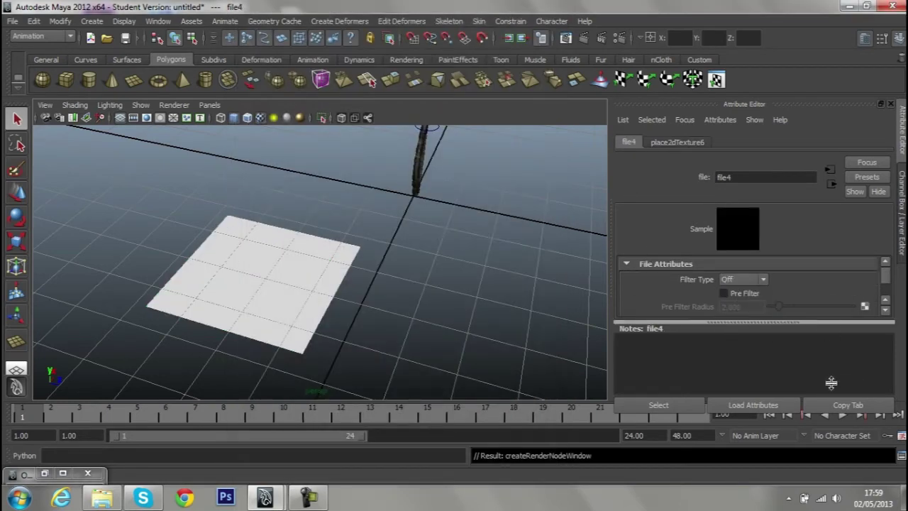
{"action": "left_click_drag", "start_coordinate": [826, 327], "coordinate": [831, 383]}
{"action": "left_click", "coordinate": [866, 331]}
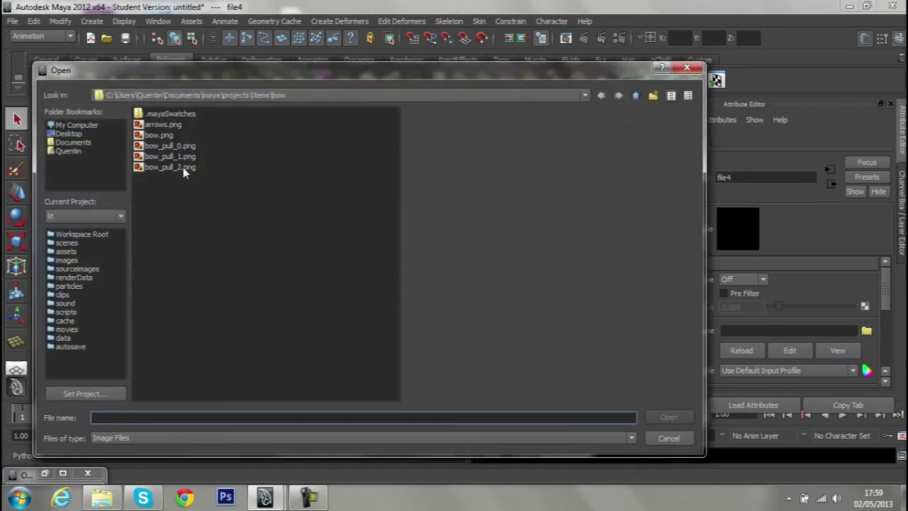
{"action": "left_click", "coordinate": [164, 124]}
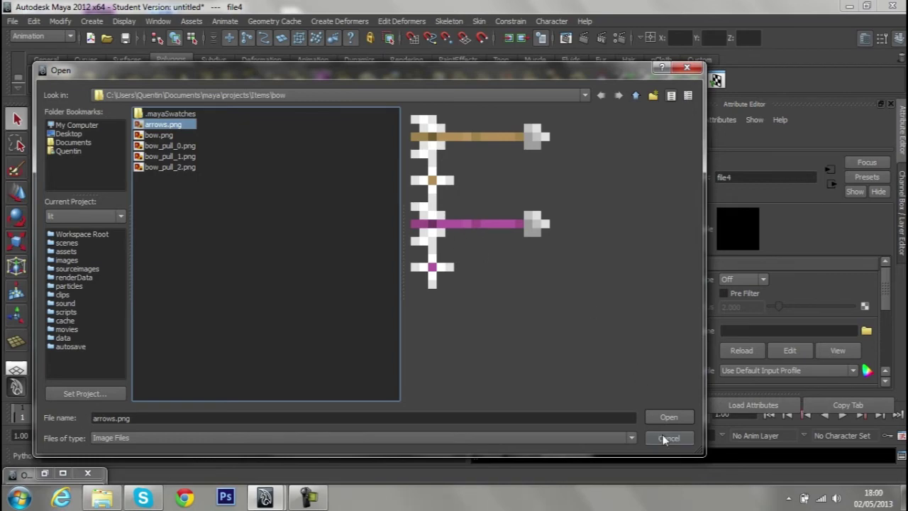
Load arrows.png as the plane's texture image and select the textured plane
{"action": "left_click", "coordinate": [669, 418]}
{"action": "mouse_move", "coordinate": [355, 282]}
{"action": "left_mouse_down", "text": "alt"}
{"action": "mouse_move", "coordinate": [288, 291]}
{"action": "mouse_move", "coordinate": [217, 213]}
{"action": "mouse_move", "coordinate": [283, 259]}
{"action": "left_mouse_up", "text": "alt"}
{"action": "left_click", "coordinate": [217, 213]}
{"action": "right_click_drag", "start_coordinate": [283, 259], "coordinate": [370, 220], "text": "alt"}
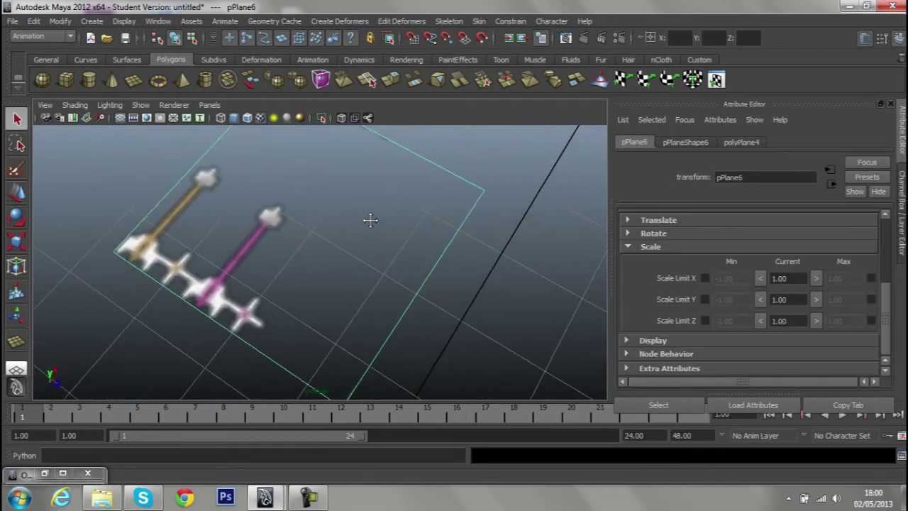
Set the plane's polyPlane4 Subdivisions Width and Height to 32
{"action": "key", "text": "ctrl+a"}
{"action": "scroll", "coordinate": [827, 234], "scroll_direction": "down", "scroll_amount": 2}
{"action": "left_click", "coordinate": [830, 262]}
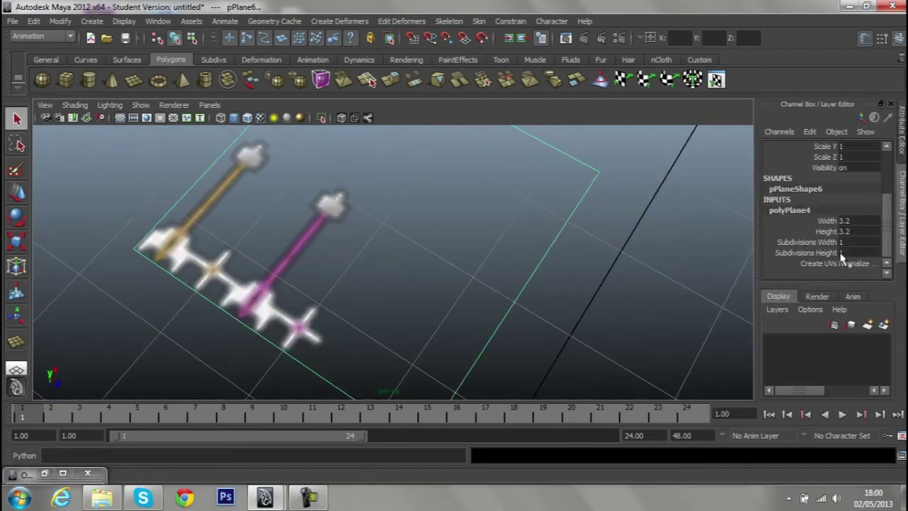
{"action": "left_click_drag", "start_coordinate": [860, 254], "coordinate": [860, 244]}
{"action": "type", "text": "32"}
{"action": "key", "text": "Return"}
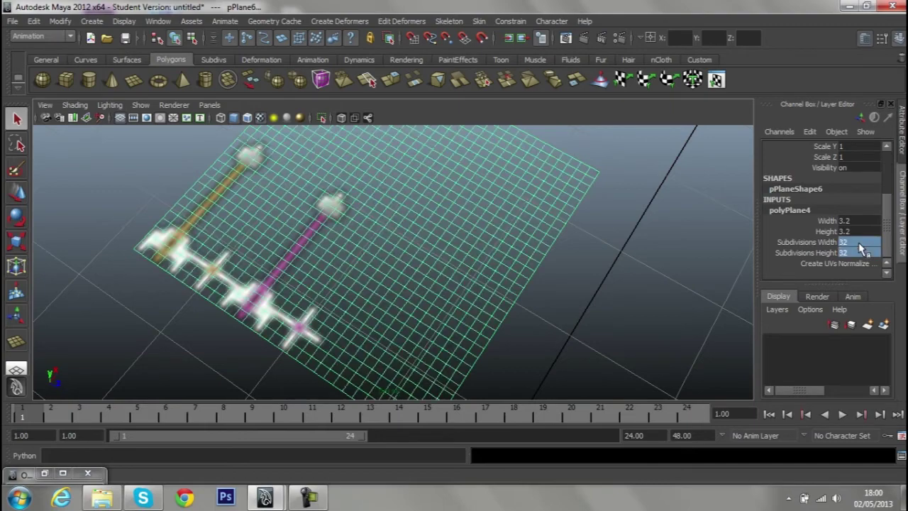
{"action": "mouse_move", "coordinate": [538, 266]}
{"action": "left_mouse_down", "text": "alt"}
{"action": "mouse_move", "coordinate": [580, 242]}
{"action": "mouse_move", "coordinate": [581, 257]}
{"action": "left_mouse_up", "text": "alt"}
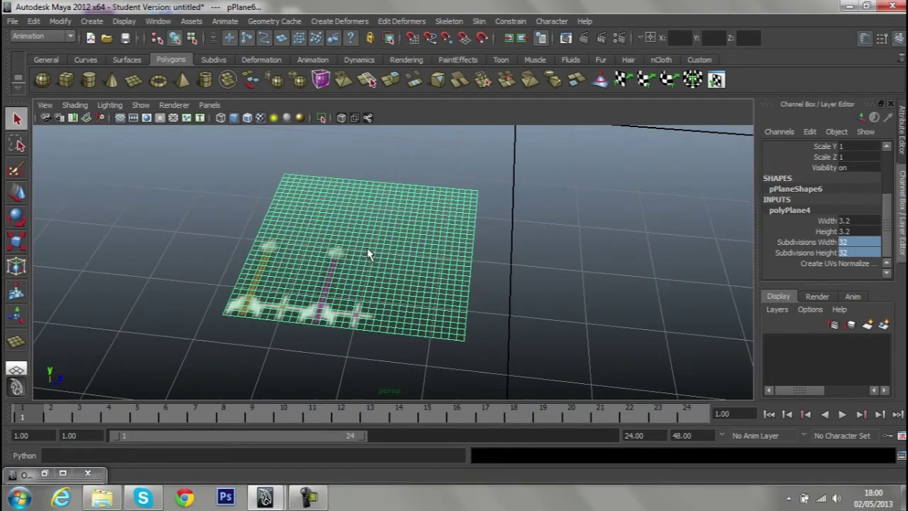
Show the arrow texture in face mode and delete the first block of empty faces
{"action": "mouse_move", "coordinate": [368, 254]}
{"action": "left_mouse_down", "text": "alt"}
{"action": "mouse_move", "coordinate": [336, 222]}
{"action": "mouse_move", "coordinate": [435, 204]}
{"action": "mouse_move", "coordinate": [331, 227]}
{"action": "mouse_move", "coordinate": [200, 199]}
{"action": "mouse_move", "coordinate": [385, 290]}
{"action": "mouse_move", "coordinate": [414, 245]}
{"action": "left_mouse_up", "text": "alt"}
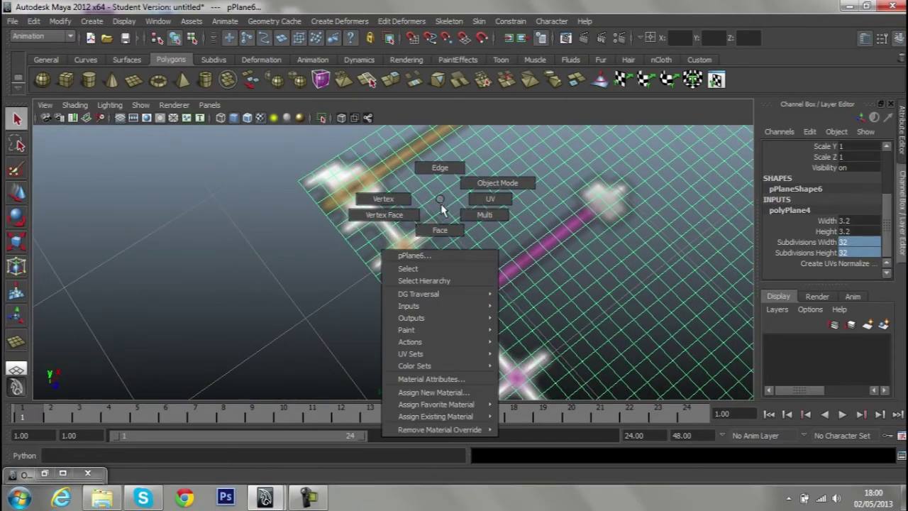
{"action": "right_click_drag", "start_coordinate": [440, 204], "coordinate": [488, 183]}
{"action": "mouse_move", "coordinate": [488, 182]}
{"action": "left_mouse_down", "text": "alt"}
{"action": "mouse_move", "coordinate": [491, 223]}
{"action": "mouse_move", "coordinate": [533, 194]}
{"action": "mouse_move", "coordinate": [574, 194]}
{"action": "mouse_move", "coordinate": [566, 184]}
{"action": "mouse_move", "coordinate": [548, 189]}
{"action": "left_mouse_up", "text": "alt"}
{"action": "mouse_move", "coordinate": [545, 202]}
{"action": "left_mouse_down", "text": "alt"}
{"action": "mouse_move", "coordinate": [551, 189]}
{"action": "mouse_move", "coordinate": [567, 241]}
{"action": "left_mouse_up", "text": "alt"}
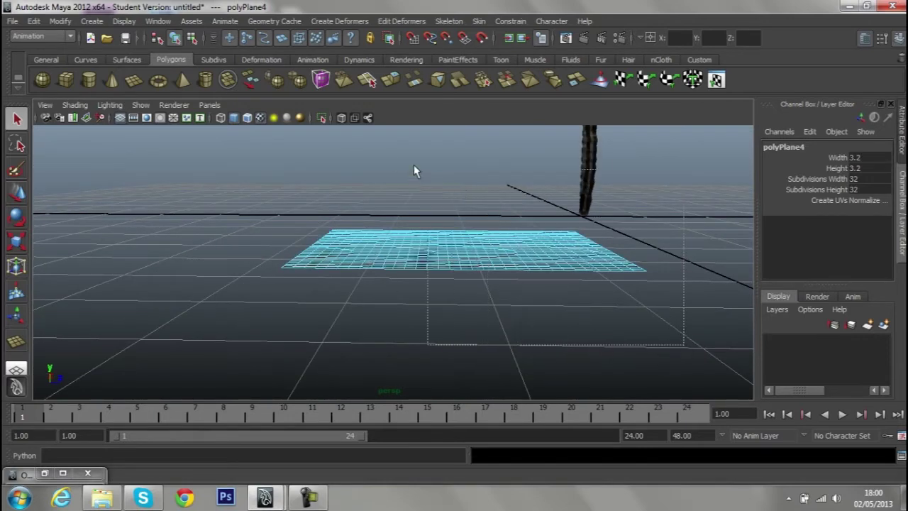
{"action": "key", "text": "6"}
{"action": "mouse_move", "coordinate": [402, 158]}
{"action": "left_mouse_down", "text": "alt"}
{"action": "mouse_move", "coordinate": [432, 251]}
{"action": "mouse_move", "coordinate": [385, 233]}
{"action": "mouse_move", "coordinate": [426, 196]}
{"action": "mouse_move", "coordinate": [310, 262]}
{"action": "mouse_move", "coordinate": [359, 246]}
{"action": "left_mouse_up", "text": "alt"}
{"action": "key", "text": "Delete"}
Delete the empty right-half faces and the rightmost empty face column
{"action": "left_click_drag", "start_coordinate": [581, 319], "coordinate": [600, 324]}
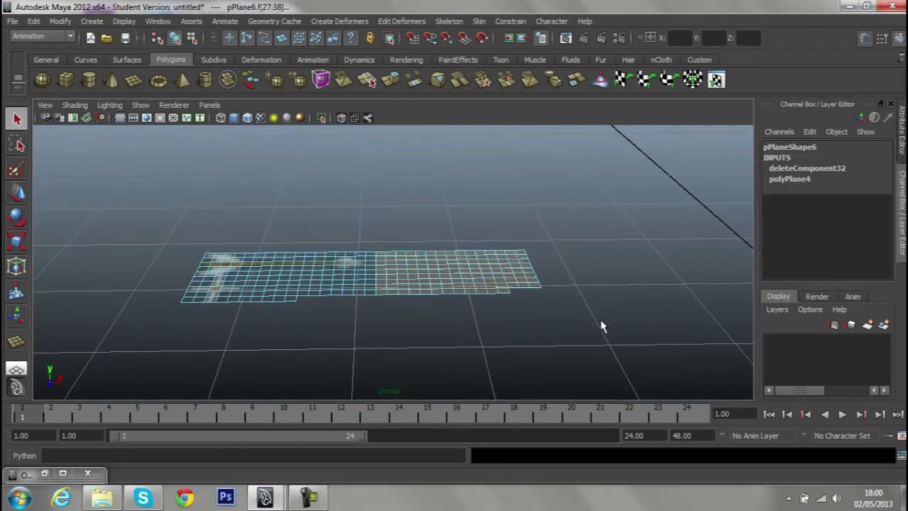
{"action": "key", "text": "Delete"}
{"action": "left_click_drag", "start_coordinate": [478, 290], "coordinate": [548, 227], "text": "alt"}
{"action": "middle_click_drag", "start_coordinate": [548, 227], "coordinate": [551, 225], "text": "alt"}
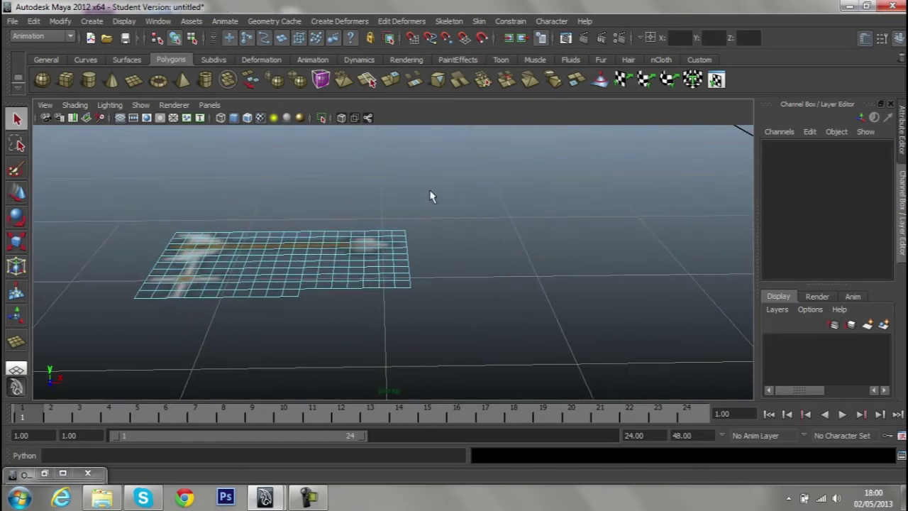
{"action": "left_click_drag", "start_coordinate": [402, 300], "coordinate": [400, 364]}
{"action": "key", "text": "Delete"}
Delete the empty lower-right faces of the plane
{"action": "middle_click_drag", "start_coordinate": [399, 365], "coordinate": [379, 328], "text": "alt"}
{"action": "left_click_drag", "start_coordinate": [379, 328], "coordinate": [385, 357], "text": "alt"}
{"action": "middle_click_drag", "start_coordinate": [385, 357], "coordinate": [417, 349], "text": "alt"}
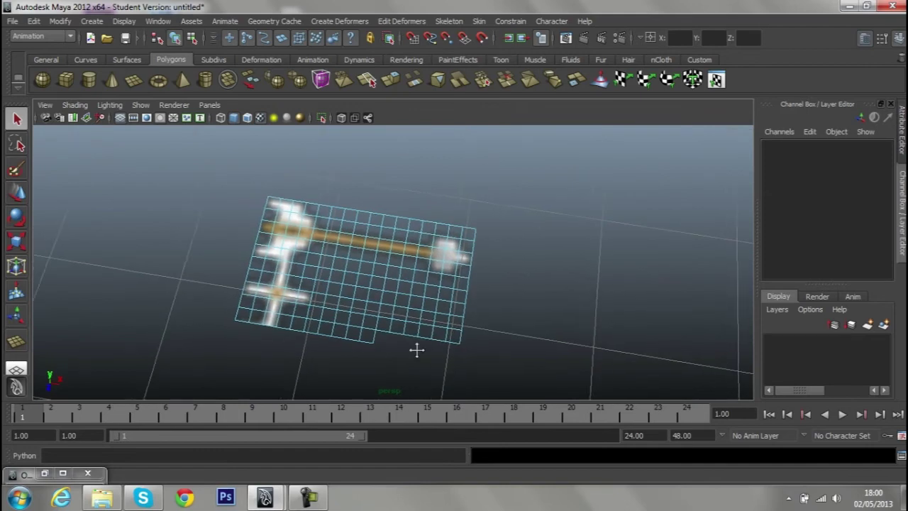
{"action": "left_click_drag", "start_coordinate": [416, 349], "coordinate": [443, 359], "text": "alt"}
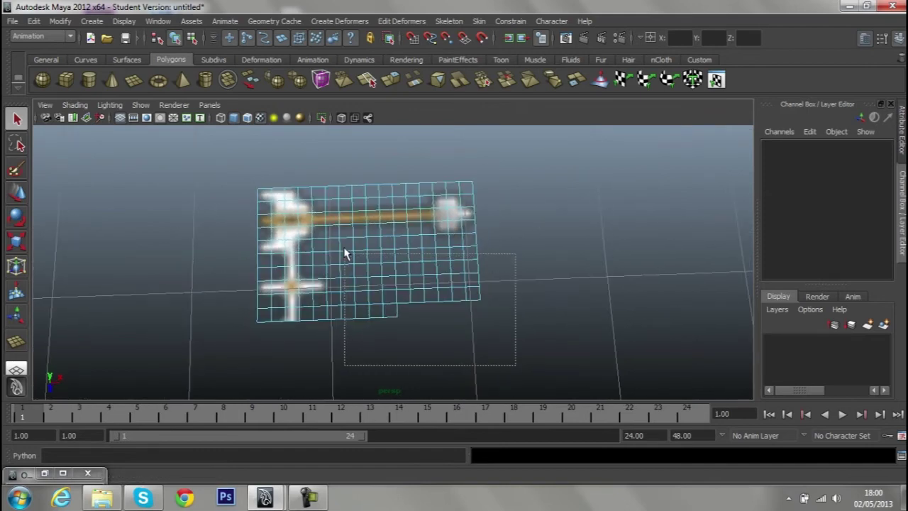
{"action": "left_click_drag", "start_coordinate": [345, 254], "coordinate": [345, 253]}
{"action": "key", "text": "Delete"}
Paint-select the empty top row of faces and delete them
{"action": "mouse_move", "coordinate": [348, 257]}
{"action": "right_mouse_down", "text": "alt"}
{"action": "mouse_move", "coordinate": [347, 270]}
{"action": "mouse_move", "coordinate": [389, 288]}
{"action": "right_mouse_up", "text": "alt"}
{"action": "left_click", "coordinate": [17, 171]}
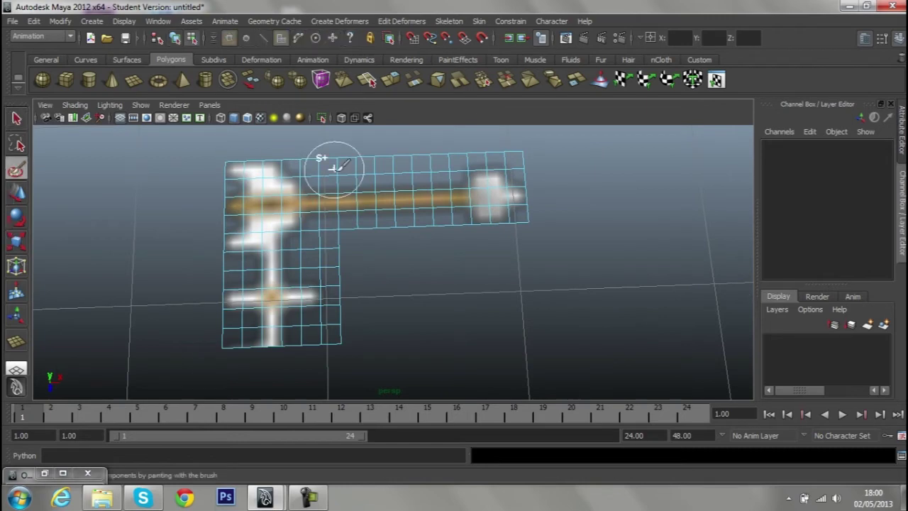
{"action": "left_click_drag", "start_coordinate": [321, 158], "coordinate": [529, 153]}
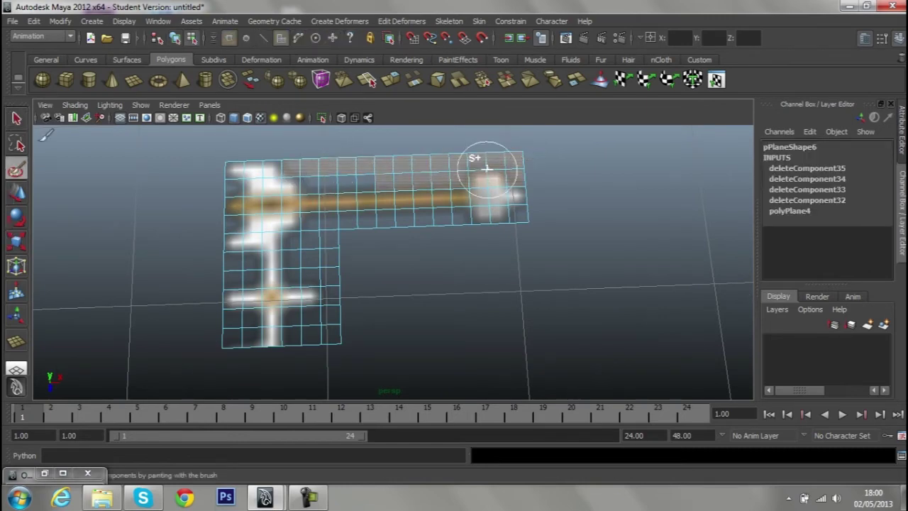
{"action": "key", "text": "q"}
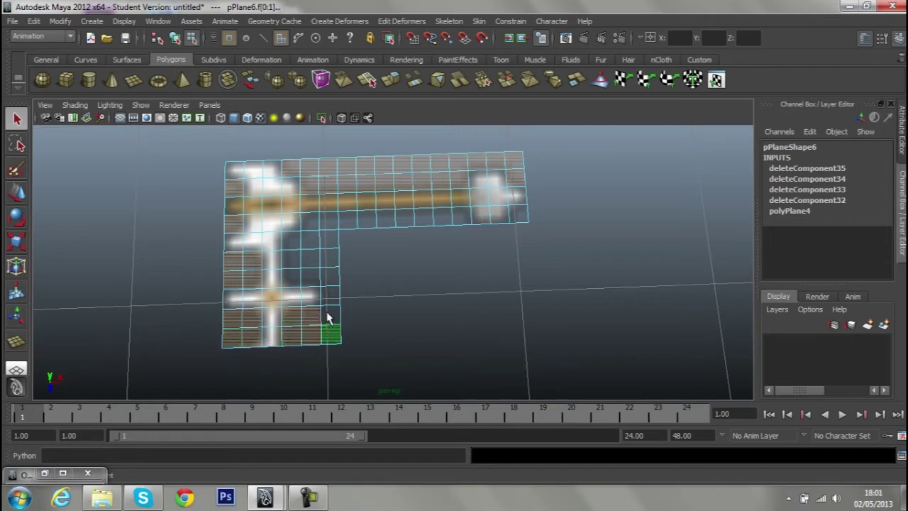
{"action": "key", "text": "Delete"}
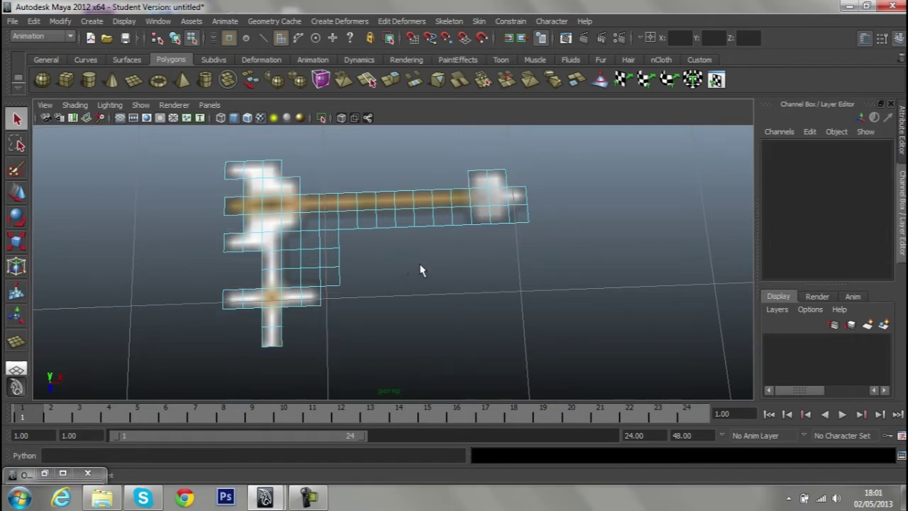
Delete the remaining empty faces under the arrow's bar
{"action": "left_click", "coordinate": [312, 223]}
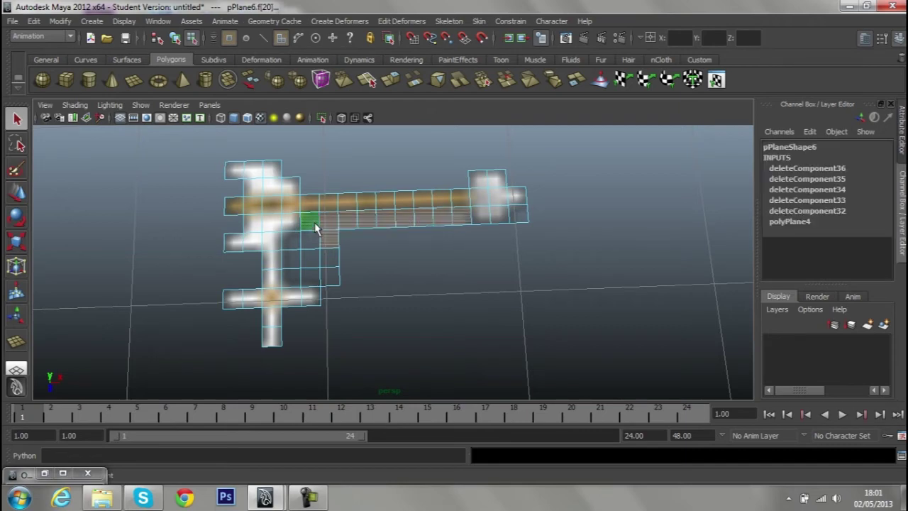
{"action": "key", "text": "Delete"}
{"action": "left_click", "coordinate": [310, 257]}
{"action": "left_click", "coordinate": [303, 247]}
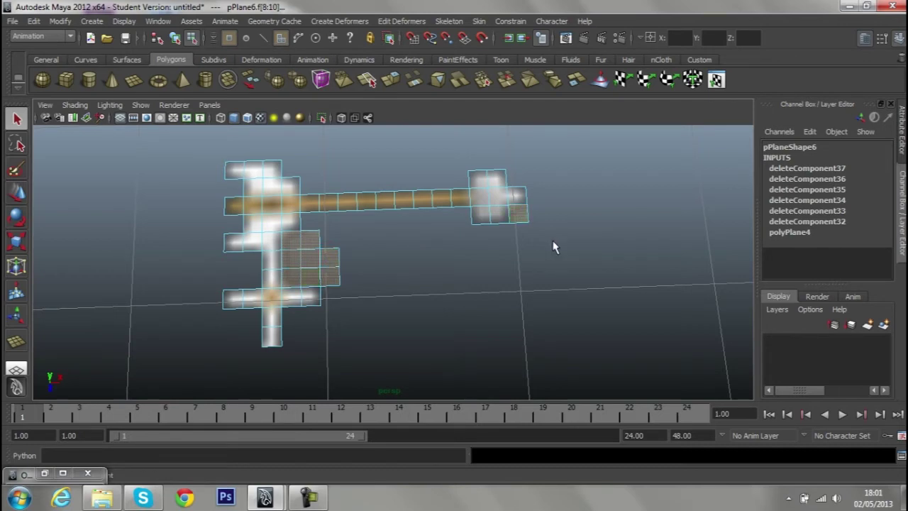
{"action": "key", "text": "Delete"}
Return the arrow-shaped plane to object mode
{"action": "scroll", "coordinate": [425, 305], "scroll_direction": "down", "scroll_amount": 3}
{"action": "mouse_move", "coordinate": [426, 304]}
{"action": "left_mouse_down", "text": "alt"}
{"action": "mouse_move", "coordinate": [345, 320]}
{"action": "mouse_move", "coordinate": [355, 248]}
{"action": "left_mouse_up", "text": "alt"}
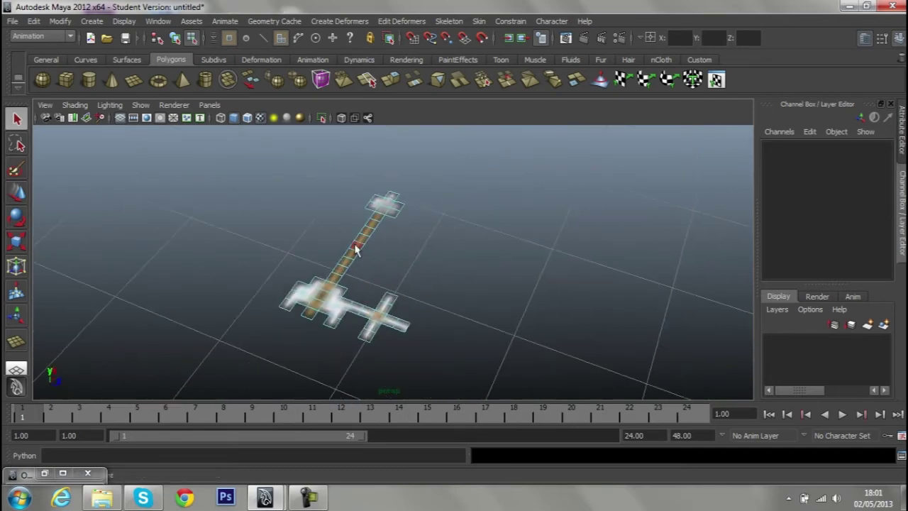
{"action": "right_click_drag", "start_coordinate": [355, 248], "coordinate": [415, 173]}
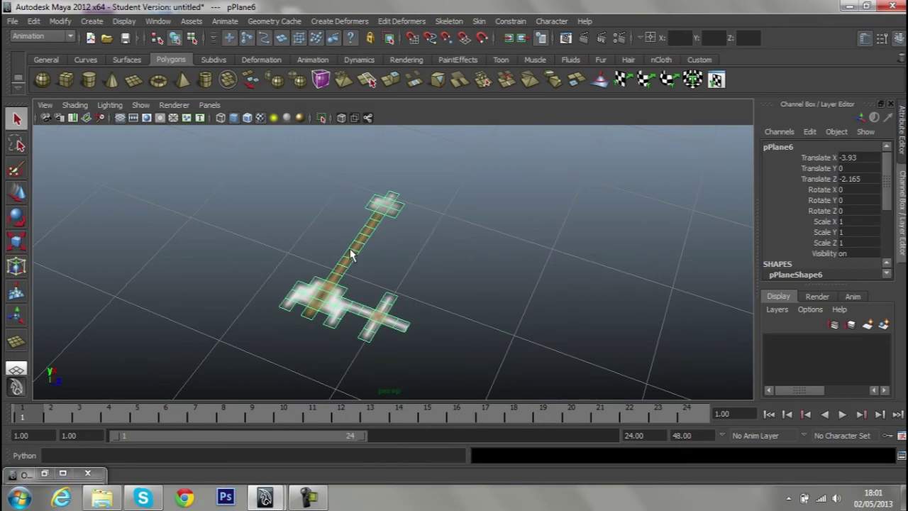
Duplicate the arrow plane twice, offsetting each copy along Z
{"action": "key", "text": "ctrl+d"}
{"action": "key", "text": "w"}
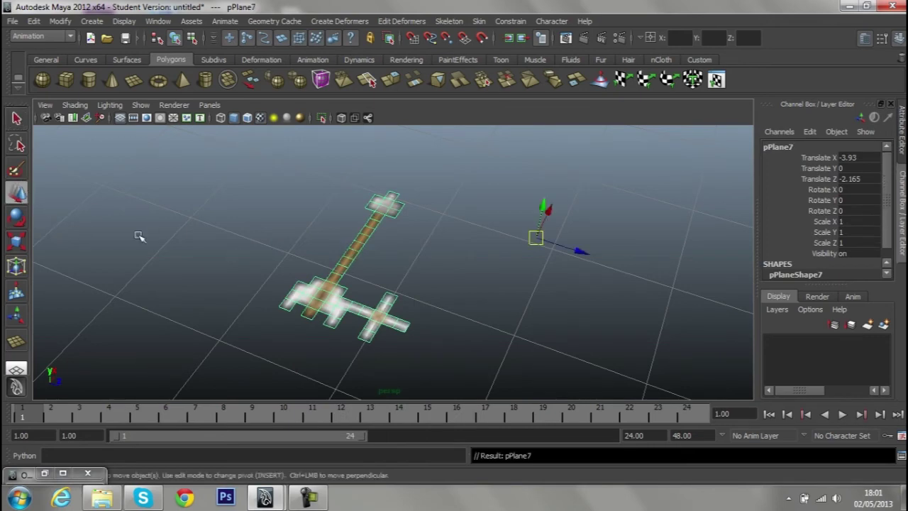
{"action": "left_click_drag", "start_coordinate": [588, 246], "coordinate": [556, 285]}
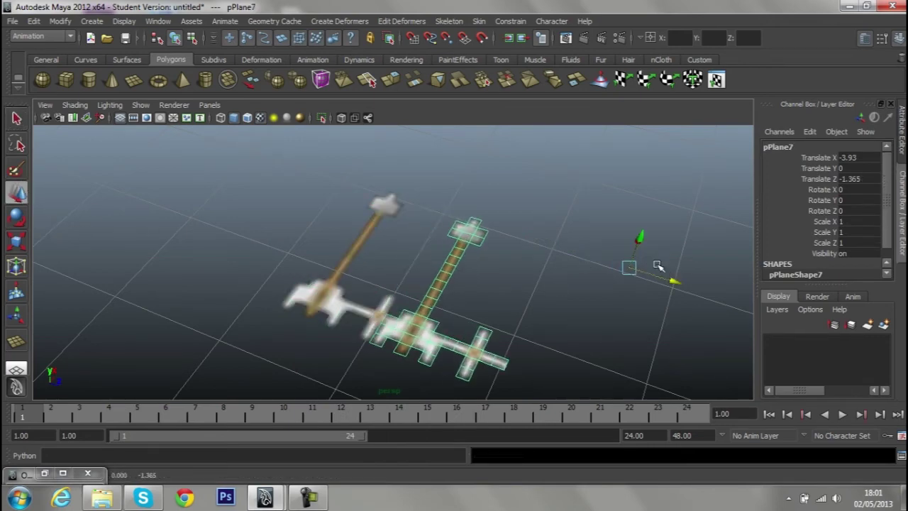
{"action": "left_click_drag", "start_coordinate": [658, 265], "coordinate": [682, 275]}
{"action": "key", "text": "shift+d"}
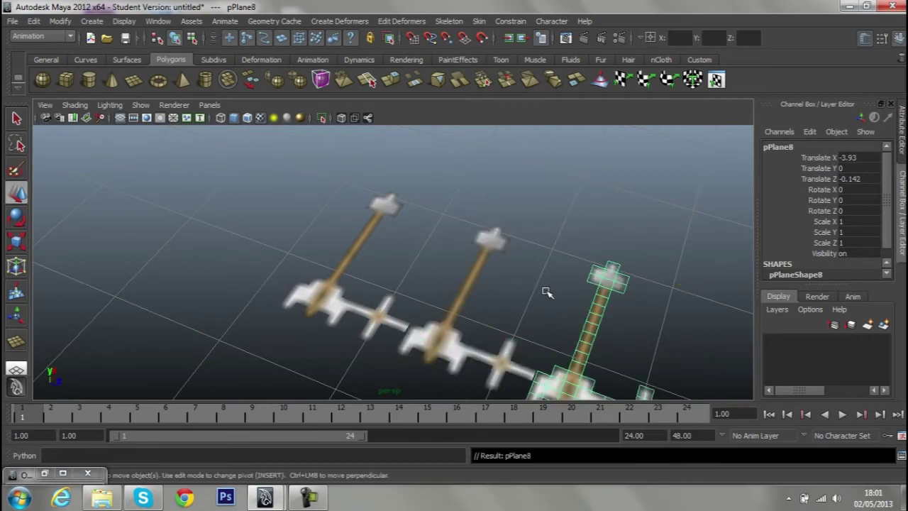
Delete the small cross and leftover piece from the middle arrow plane
{"action": "left_click_drag", "start_coordinate": [547, 292], "coordinate": [362, 333], "text": "alt"}
{"action": "middle_click_drag", "start_coordinate": [362, 333], "coordinate": [362, 291], "text": "alt"}
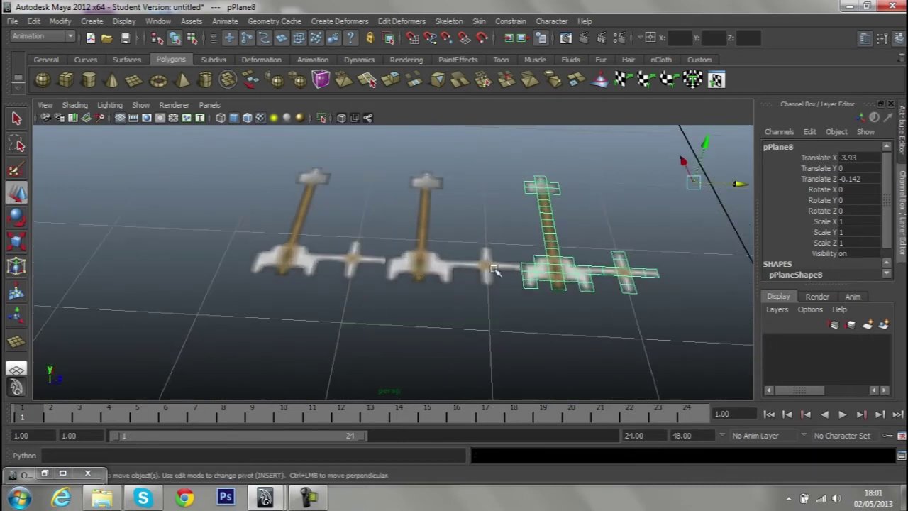
{"action": "left_click", "coordinate": [489, 260]}
{"action": "right_click_drag", "start_coordinate": [490, 260], "coordinate": [525, 234]}
{"action": "left_click", "coordinate": [525, 234]}
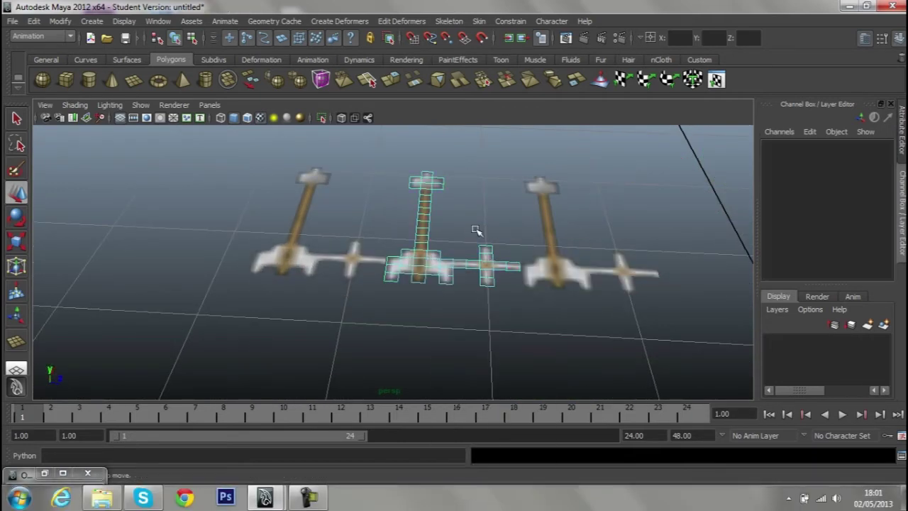
{"action": "left_click_drag", "start_coordinate": [526, 307], "coordinate": [527, 307]}
{"action": "key", "text": "Delete"}
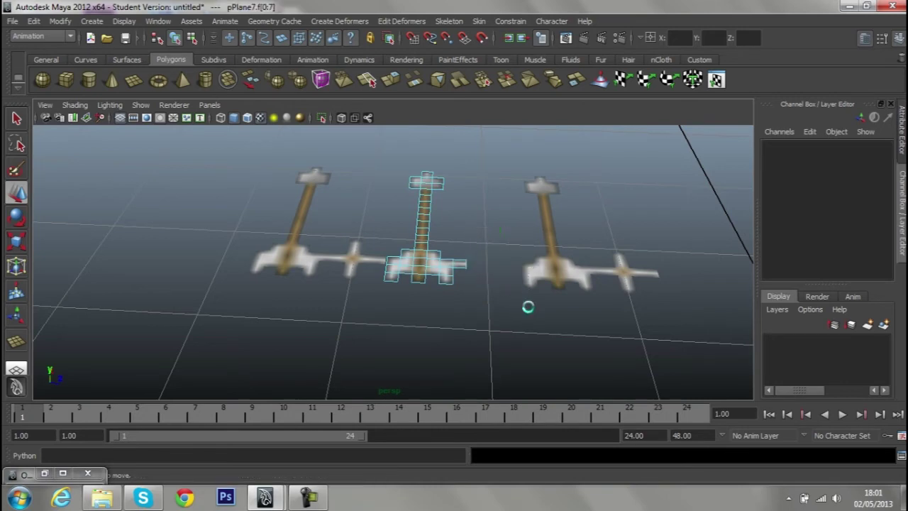
{"action": "left_click_drag", "start_coordinate": [461, 279], "coordinate": [468, 284]}
{"action": "key", "text": "Delete"}
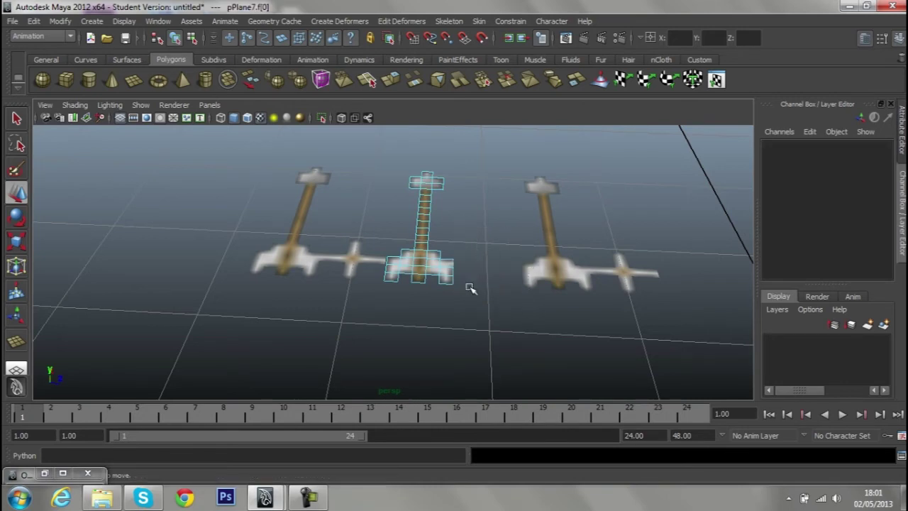
Delete the small cross from the left arrow plane and return to object mode
{"action": "left_click", "coordinate": [310, 247]}
{"action": "right_click_drag", "start_coordinate": [310, 247], "coordinate": [368, 259]}
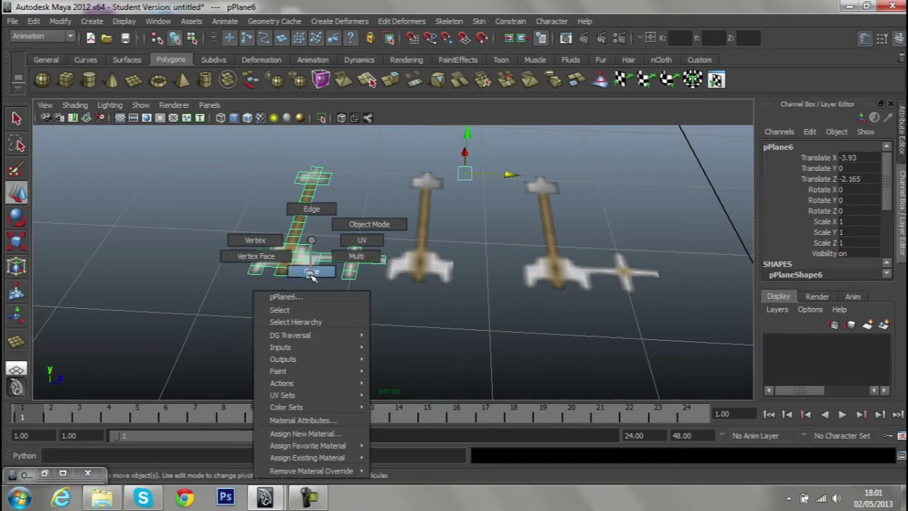
{"action": "left_click_drag", "start_coordinate": [329, 294], "coordinate": [329, 295]}
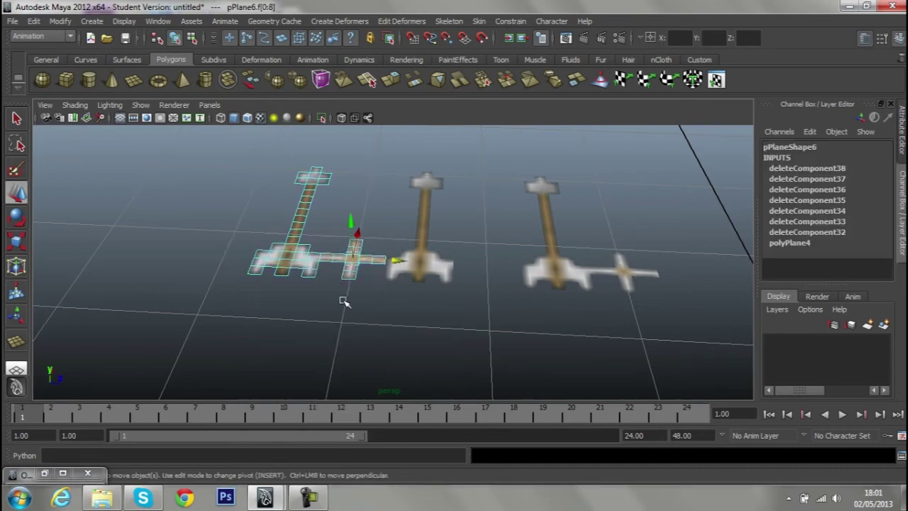
{"action": "key", "text": "Delete"}
{"action": "right_click_drag", "start_coordinate": [502, 262], "coordinate": [531, 230]}
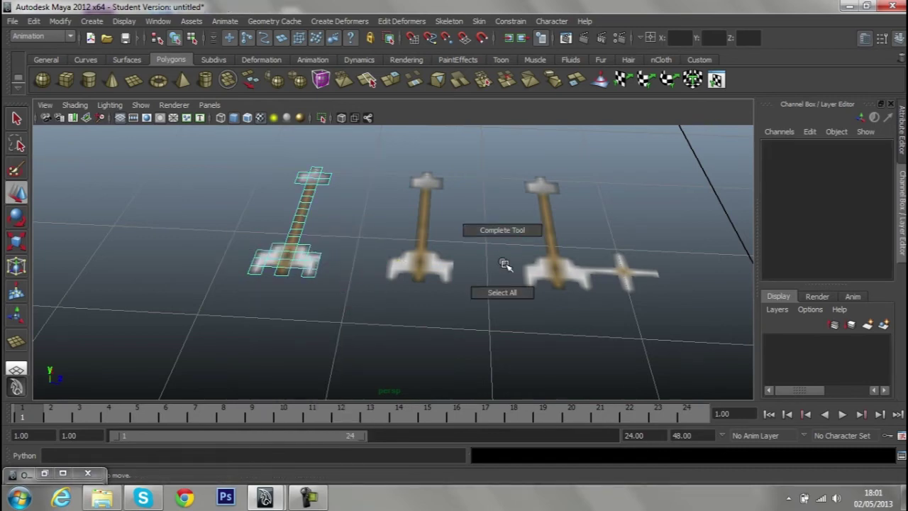
{"action": "right_click_drag", "start_coordinate": [298, 263], "coordinate": [337, 243]}
Check the faces of the cross-shaped plane, then switch it back to object selection
{"action": "left_click", "coordinate": [521, 261]}
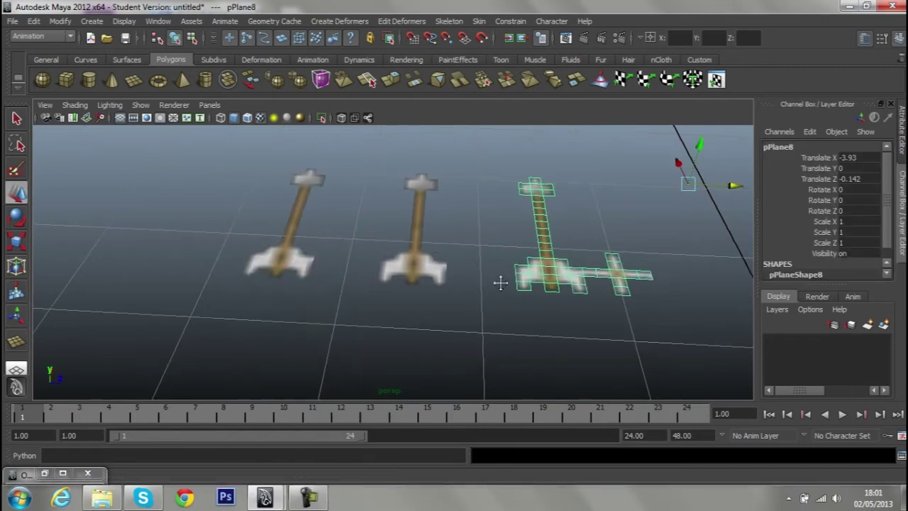
{"action": "mouse_move", "coordinate": [500, 283]}
{"action": "left_mouse_down", "text": "alt"}
{"action": "mouse_move", "coordinate": [485, 283]}
{"action": "mouse_move", "coordinate": [486, 268]}
{"action": "left_mouse_up", "text": "alt"}
{"action": "right_click_drag", "start_coordinate": [486, 268], "coordinate": [482, 298]}
{"action": "mouse_move", "coordinate": [518, 319]}
{"action": "left_mouse_down", "text": "alt"}
{"action": "mouse_move", "coordinate": [523, 308]}
{"action": "mouse_move", "coordinate": [462, 294]}
{"action": "mouse_move", "coordinate": [430, 258]}
{"action": "left_mouse_up", "text": "alt"}
{"action": "left_click_drag", "start_coordinate": [459, 311], "coordinate": [460, 313]}
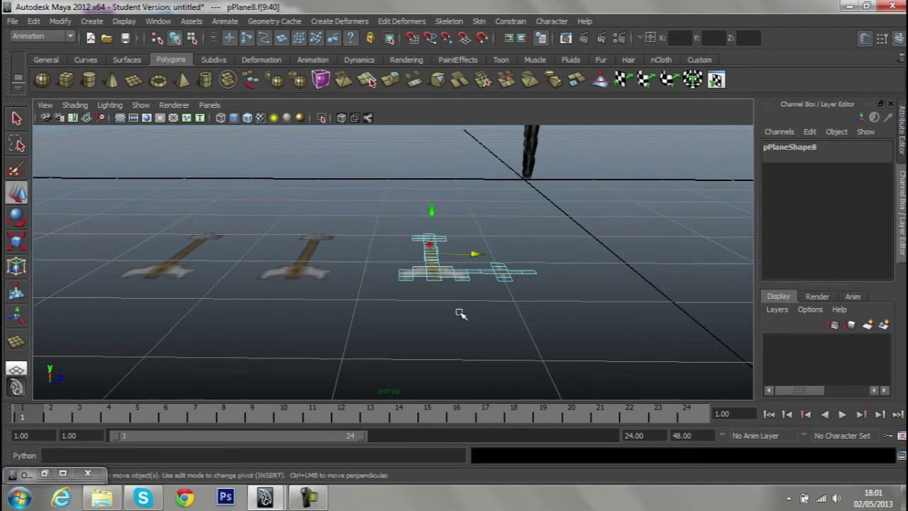
{"action": "left_click", "coordinate": [460, 313]}
{"action": "scroll", "coordinate": [399, 310], "scroll_direction": "up", "scroll_amount": 3}
{"action": "scroll", "coordinate": [486, 335], "scroll_direction": "up", "scroll_amount": 3}
{"action": "right_click", "coordinate": [604, 252]}
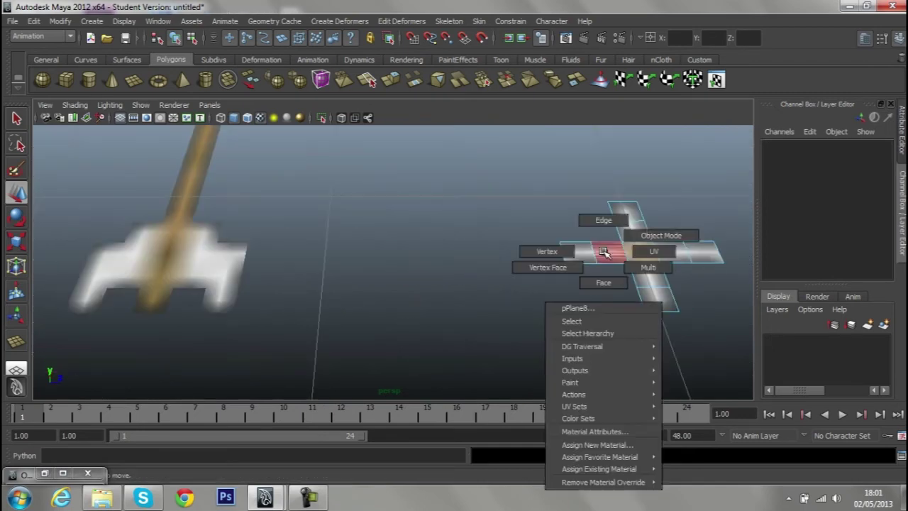
{"action": "left_click", "coordinate": [640, 234]}
Select the middle arrow plane
{"action": "scroll", "coordinate": [513, 260], "scroll_direction": "down", "scroll_amount": 5}
{"action": "left_click", "coordinate": [379, 254]}
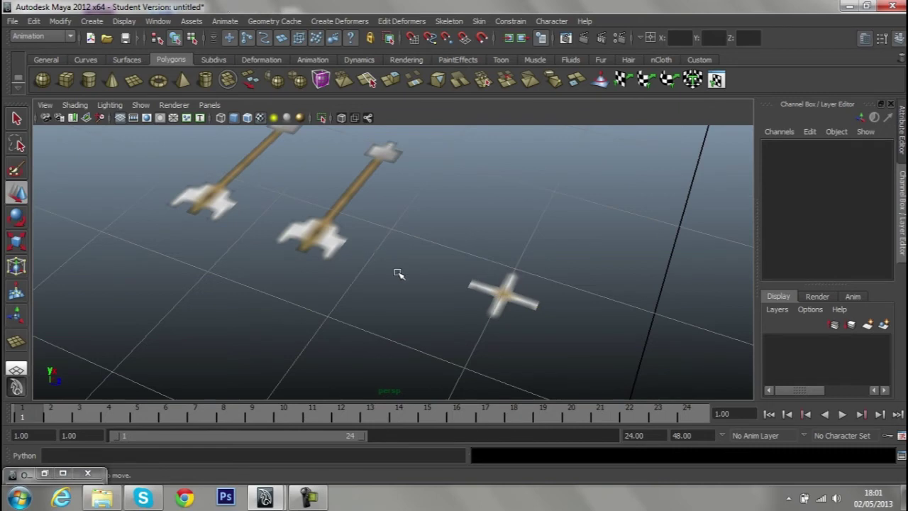
{"action": "left_click", "coordinate": [362, 241]}
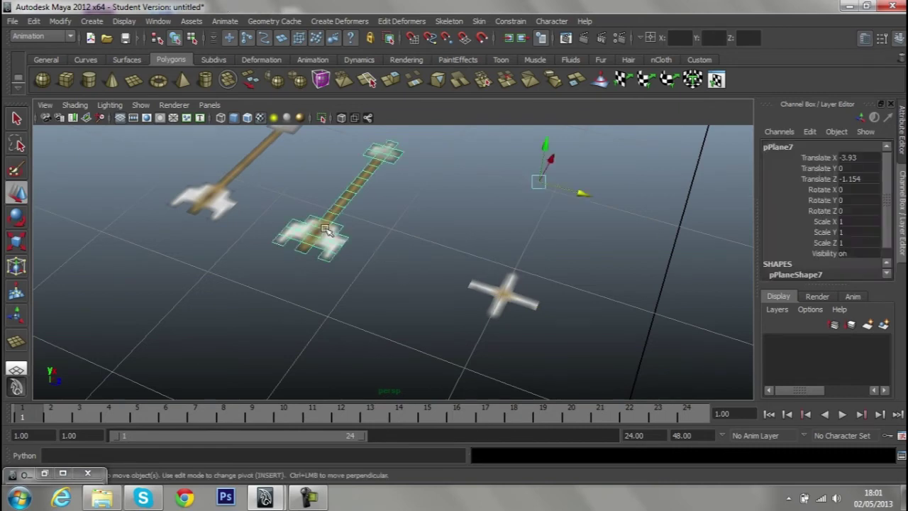
{"action": "left_click_drag", "start_coordinate": [363, 243], "coordinate": [371, 253], "text": "alt"}
Apply Modify > Center Pivot to the middle arrow, left arrow and cross-shaped planes
{"action": "left_click", "coordinate": [58, 21]}
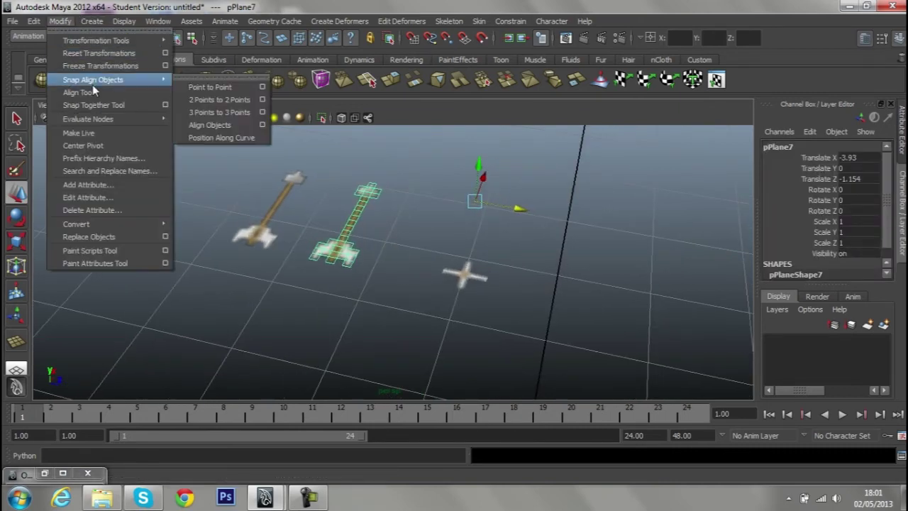
{"action": "left_click", "coordinate": [99, 146]}
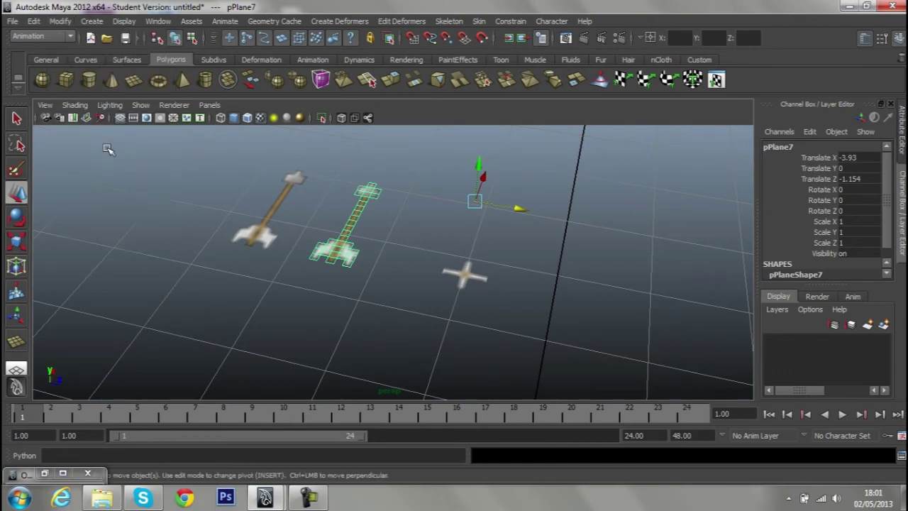
{"action": "left_click", "coordinate": [243, 235]}
{"action": "left_click", "coordinate": [60, 22]}
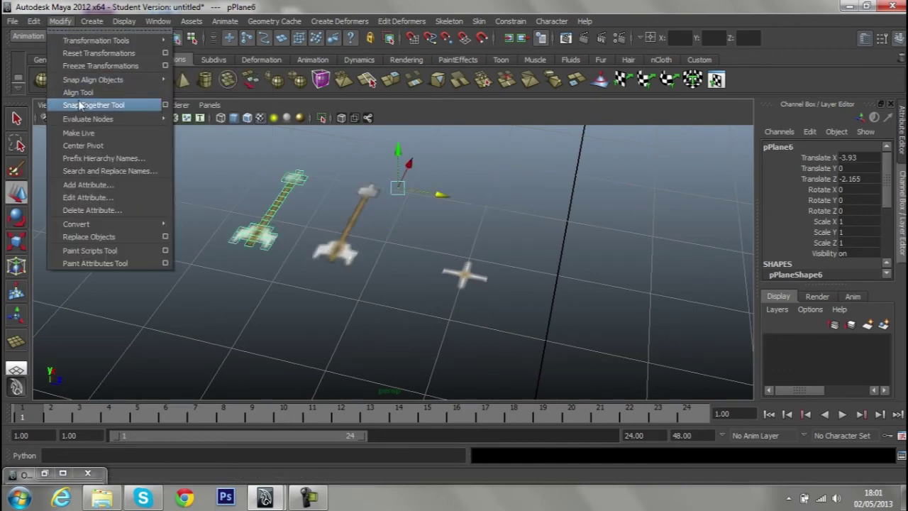
{"action": "left_click", "coordinate": [92, 145]}
{"action": "left_click", "coordinate": [464, 275]}
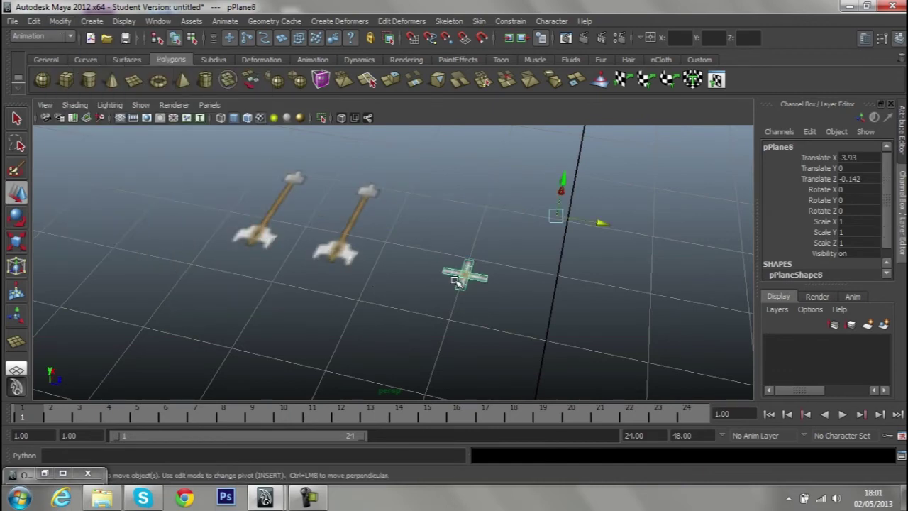
{"action": "left_click", "coordinate": [49, 37]}
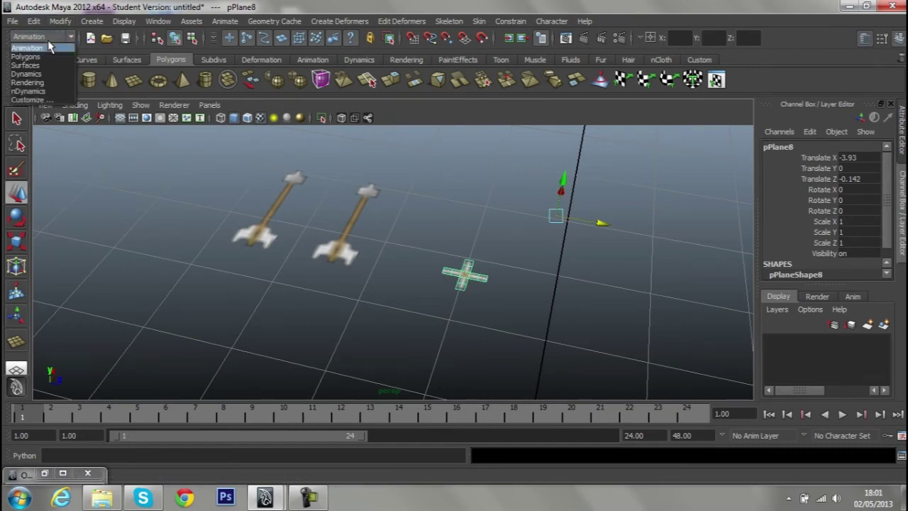
{"action": "left_click", "coordinate": [60, 21]}
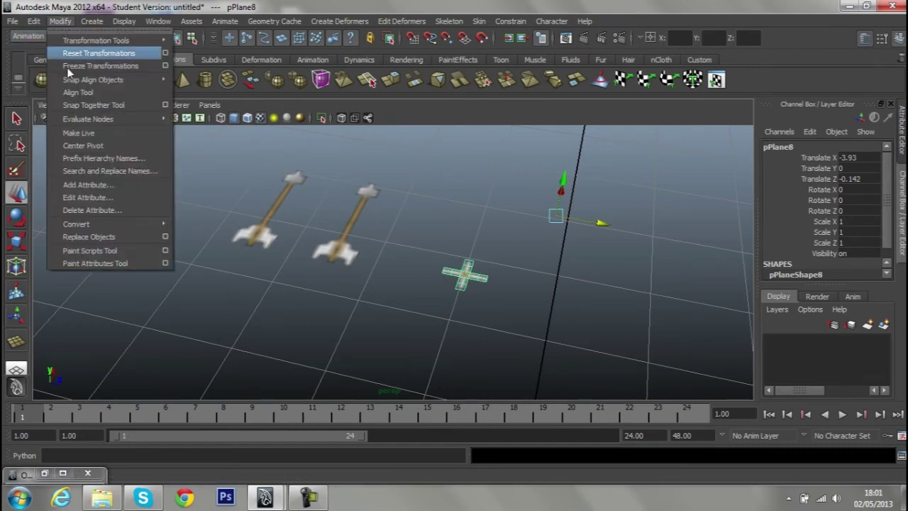
{"action": "left_click", "coordinate": [94, 144]}
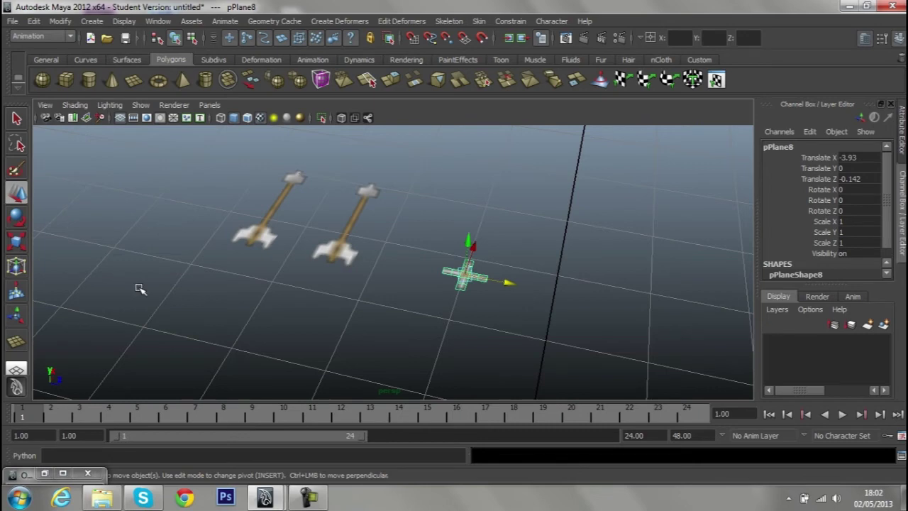
Stand the middle arrow plane upright at Rotate X 90, undoing a trial Y rotation
{"action": "mouse_move", "coordinate": [272, 291]}
{"action": "left_mouse_down", "text": "alt"}
{"action": "mouse_move", "coordinate": [365, 254]}
{"action": "mouse_move", "coordinate": [504, 275]}
{"action": "mouse_move", "coordinate": [544, 169]}
{"action": "mouse_move", "coordinate": [308, 213]}
{"action": "mouse_move", "coordinate": [310, 239]}
{"action": "mouse_move", "coordinate": [331, 223]}
{"action": "mouse_move", "coordinate": [340, 229]}
{"action": "mouse_move", "coordinate": [263, 231]}
{"action": "mouse_move", "coordinate": [400, 239]}
{"action": "left_mouse_up", "text": "alt"}
{"action": "left_click", "coordinate": [314, 234]}
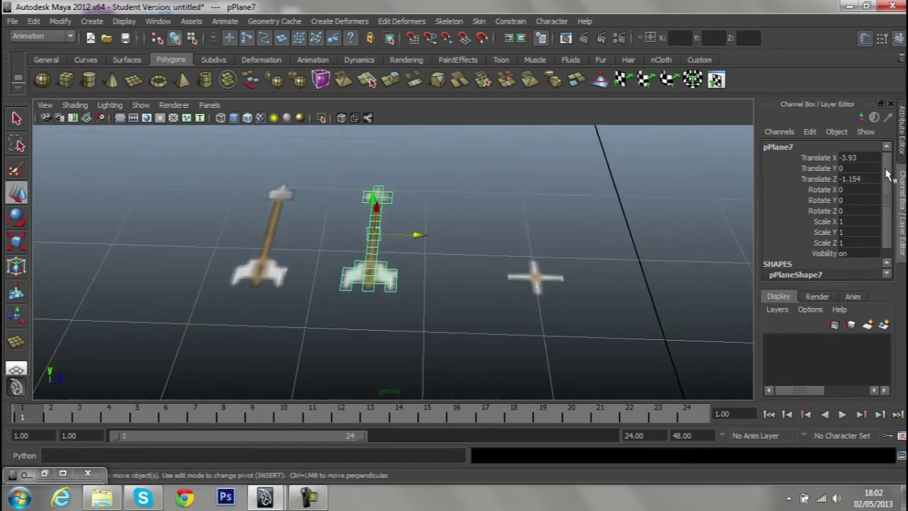
{"action": "scroll", "coordinate": [405, 219], "scroll_direction": "up", "scroll_amount": 2}
{"action": "scroll", "coordinate": [447, 224], "scroll_direction": "up", "scroll_amount": 2}
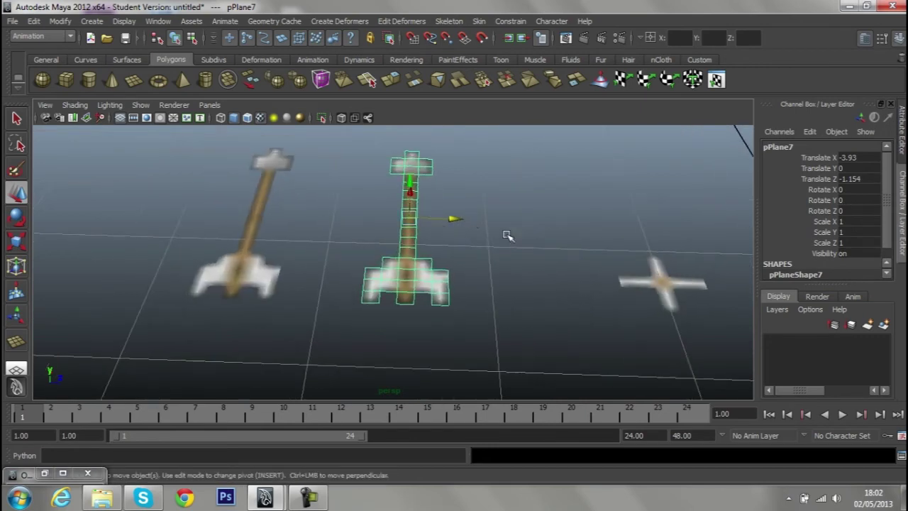
{"action": "left_click", "coordinate": [861, 201]}
{"action": "type", "text": "90"}
{"action": "key", "text": "Return"}
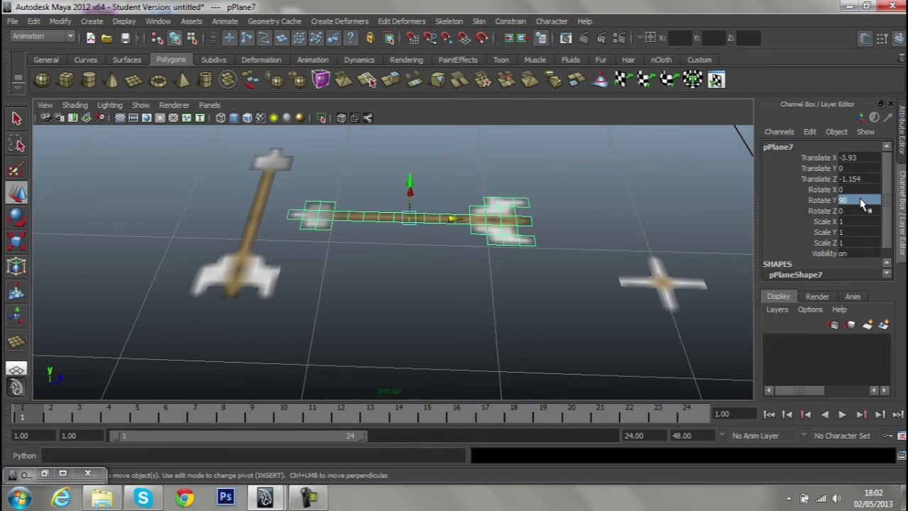
{"action": "key", "text": "ctrl+z"}
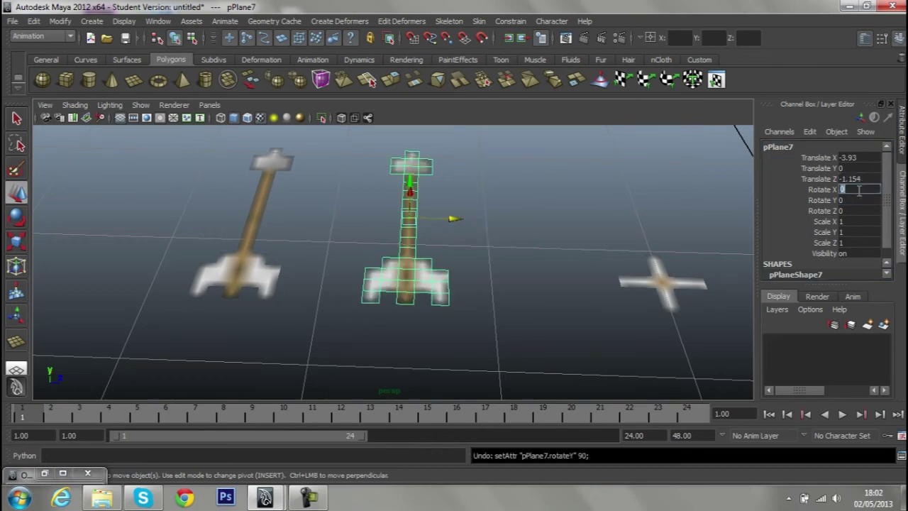
{"action": "left_click", "coordinate": [857, 192]}
{"action": "type", "text": "90"}
{"action": "key", "text": "Return"}
{"action": "mouse_move", "coordinate": [448, 217]}
{"action": "left_mouse_down", "text": "alt"}
{"action": "mouse_move", "coordinate": [450, 230]}
{"action": "mouse_move", "coordinate": [564, 234]}
{"action": "mouse_move", "coordinate": [631, 222]}
{"action": "mouse_move", "coordinate": [536, 248]}
{"action": "mouse_move", "coordinate": [523, 283]}
{"action": "left_mouse_up", "text": "alt"}
Move the flat arrow plane into line with the upright arrow plane
{"action": "left_click", "coordinate": [446, 333]}
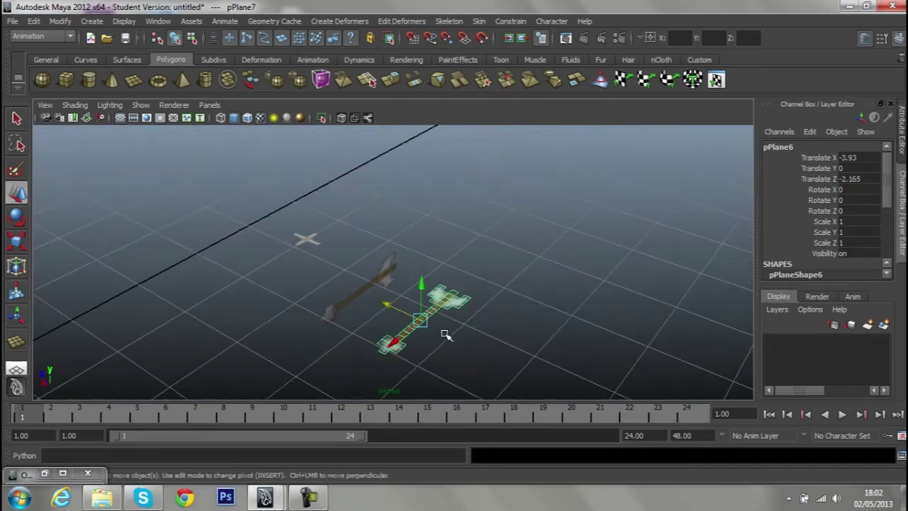
{"action": "mouse_move", "coordinate": [446, 332]}
{"action": "left_mouse_down", "text": "alt"}
{"action": "mouse_move", "coordinate": [484, 313]}
{"action": "mouse_move", "coordinate": [497, 320]}
{"action": "mouse_move", "coordinate": [502, 275]}
{"action": "mouse_move", "coordinate": [371, 259]}
{"action": "left_mouse_up", "text": "alt"}
{"action": "right_click_drag", "start_coordinate": [371, 259], "coordinate": [411, 277], "text": "alt"}
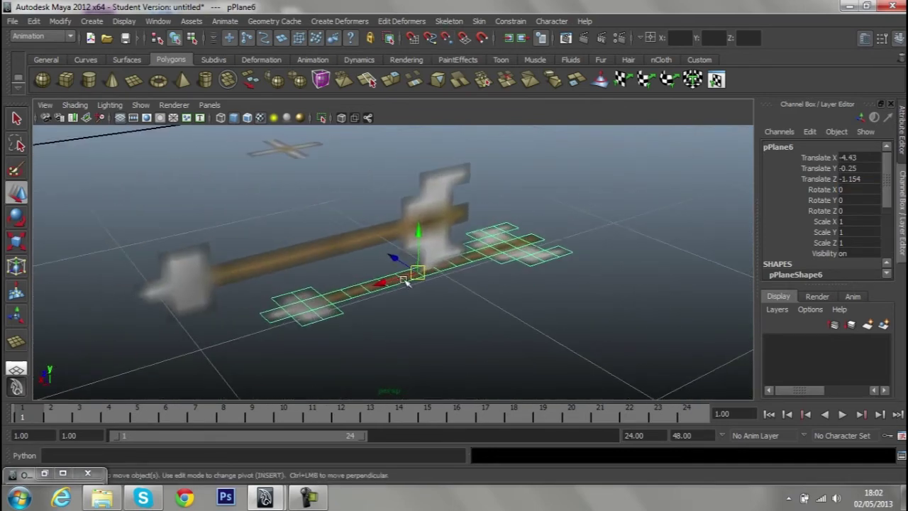
{"action": "mouse_move", "coordinate": [418, 278]}
{"action": "left_mouse_down"}
{"action": "mouse_move", "coordinate": [331, 250]}
{"action": "mouse_move", "coordinate": [419, 258]}
{"action": "mouse_move", "coordinate": [450, 249]}
{"action": "mouse_move", "coordinate": [449, 239]}
{"action": "mouse_move", "coordinate": [427, 231]}
{"action": "left_mouse_up"}
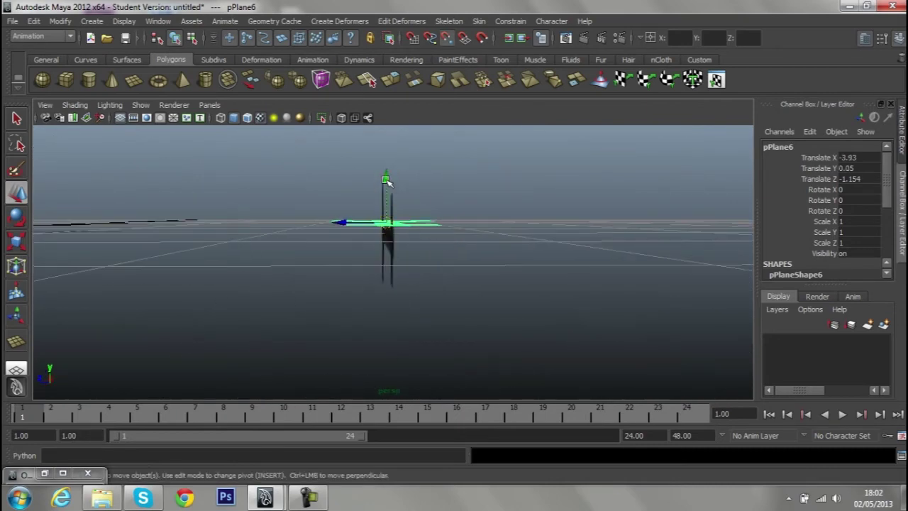
{"action": "mouse_move", "coordinate": [394, 196]}
{"action": "left_mouse_down", "text": "alt"}
{"action": "mouse_move", "coordinate": [385, 208]}
{"action": "mouse_move", "coordinate": [415, 229]}
{"action": "mouse_move", "coordinate": [688, 229]}
{"action": "mouse_move", "coordinate": [610, 272]}
{"action": "mouse_move", "coordinate": [449, 272]}
{"action": "mouse_move", "coordinate": [395, 247]}
{"action": "mouse_move", "coordinate": [106, 225]}
{"action": "mouse_move", "coordinate": [213, 261]}
{"action": "left_mouse_up", "text": "alt"}
{"action": "key", "text": "ctrl+shift+d"}
{"action": "mouse_move", "coordinate": [416, 274]}
{"action": "left_mouse_down", "text": "alt"}
{"action": "mouse_move", "coordinate": [430, 277]}
{"action": "mouse_move", "coordinate": [430, 253]}
{"action": "mouse_move", "coordinate": [424, 283]}
{"action": "mouse_move", "coordinate": [427, 273]}
{"action": "mouse_move", "coordinate": [480, 256]}
{"action": "mouse_move", "coordinate": [471, 279]}
{"action": "mouse_move", "coordinate": [499, 286]}
{"action": "mouse_move", "coordinate": [523, 308]}
{"action": "mouse_move", "coordinate": [537, 258]}
{"action": "mouse_move", "coordinate": [488, 272]}
{"action": "mouse_move", "coordinate": [450, 261]}
{"action": "left_mouse_up", "text": "alt"}
Fine-tune the flat plane to X -3.93, Y -0.05, Z -1.154, then select the upright plane
{"action": "left_click", "coordinate": [449, 258]}
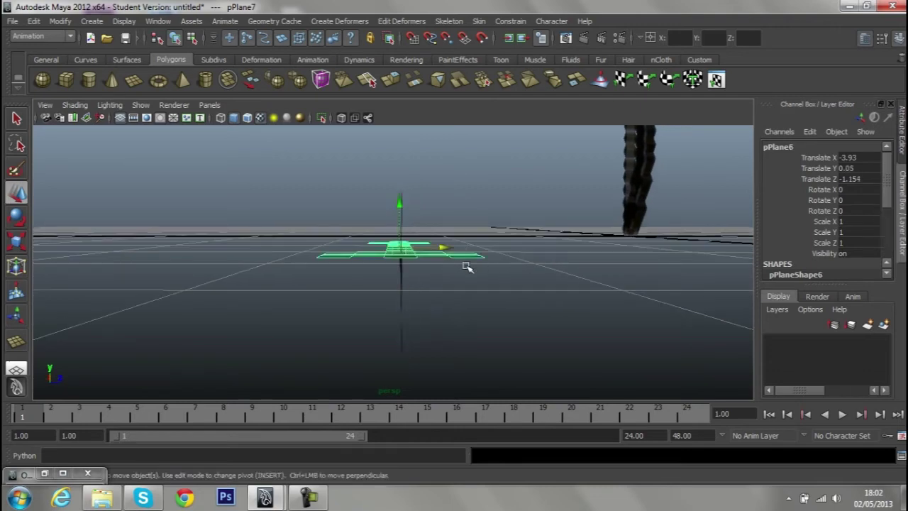
{"action": "mouse_move", "coordinate": [401, 204]}
{"action": "left_mouse_down"}
{"action": "mouse_move", "coordinate": [416, 223]}
{"action": "mouse_move", "coordinate": [377, 246]}
{"action": "mouse_move", "coordinate": [264, 260]}
{"action": "mouse_move", "coordinate": [202, 253]}
{"action": "mouse_move", "coordinate": [123, 226]}
{"action": "mouse_move", "coordinate": [233, 259]}
{"action": "mouse_move", "coordinate": [432, 249]}
{"action": "left_mouse_up"}
{"action": "key", "text": "ctrl+z"}
{"action": "mouse_move", "coordinate": [534, 208]}
{"action": "left_mouse_down", "text": "alt"}
{"action": "mouse_move", "coordinate": [507, 194]}
{"action": "mouse_move", "coordinate": [364, 196]}
{"action": "mouse_move", "coordinate": [472, 162]}
{"action": "mouse_move", "coordinate": [435, 174]}
{"action": "mouse_move", "coordinate": [350, 158]}
{"action": "mouse_move", "coordinate": [348, 172]}
{"action": "mouse_move", "coordinate": [257, 175]}
{"action": "mouse_move", "coordinate": [294, 211]}
{"action": "mouse_move", "coordinate": [367, 156]}
{"action": "mouse_move", "coordinate": [349, 182]}
{"action": "mouse_move", "coordinate": [355, 188]}
{"action": "left_mouse_up", "text": "alt"}
{"action": "left_click", "coordinate": [473, 162]}
{"action": "mouse_move", "coordinate": [407, 234]}
{"action": "left_mouse_down", "text": "alt"}
{"action": "mouse_move", "coordinate": [411, 215]}
{"action": "mouse_move", "coordinate": [355, 272]}
{"action": "left_mouse_up", "text": "alt"}
{"action": "left_click", "coordinate": [425, 225]}
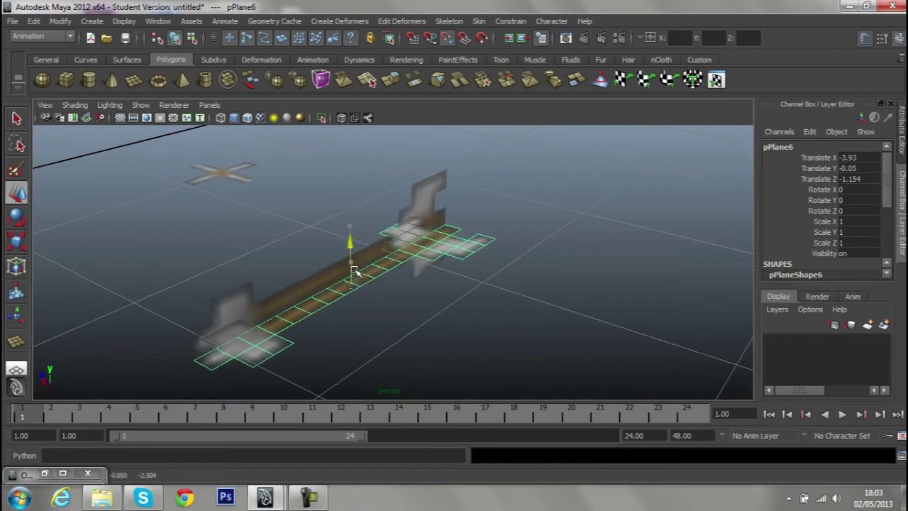
{"action": "mouse_move", "coordinate": [411, 267]}
{"action": "left_mouse_down", "text": "alt"}
{"action": "mouse_move", "coordinate": [381, 263]}
{"action": "mouse_move", "coordinate": [361, 324]}
{"action": "mouse_move", "coordinate": [432, 281]}
{"action": "mouse_move", "coordinate": [454, 246]}
{"action": "mouse_move", "coordinate": [487, 235]}
{"action": "mouse_move", "coordinate": [433, 286]}
{"action": "mouse_move", "coordinate": [450, 255]}
{"action": "mouse_move", "coordinate": [370, 279]}
{"action": "left_mouse_up", "text": "alt"}
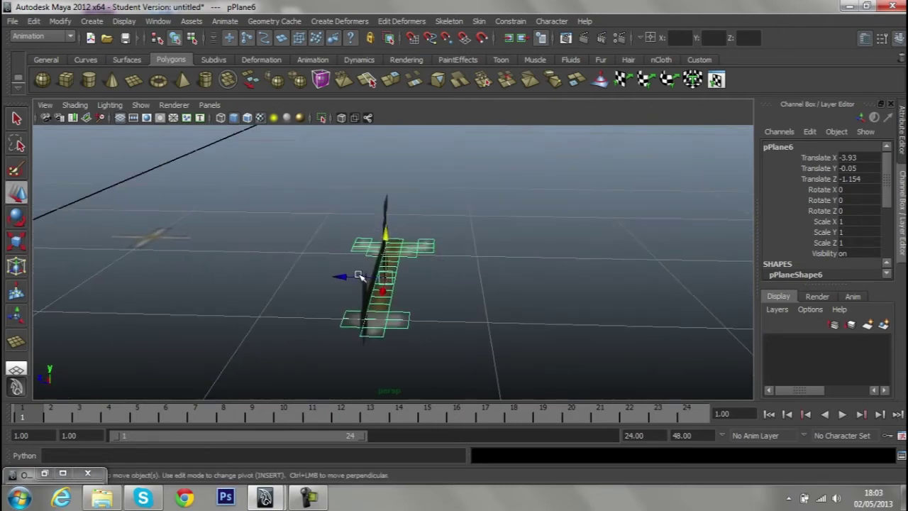
{"action": "mouse_move", "coordinate": [625, 230]}
{"action": "left_mouse_down", "text": "alt"}
{"action": "mouse_move", "coordinate": [521, 259]}
{"action": "mouse_move", "coordinate": [310, 270]}
{"action": "left_mouse_up", "text": "alt"}
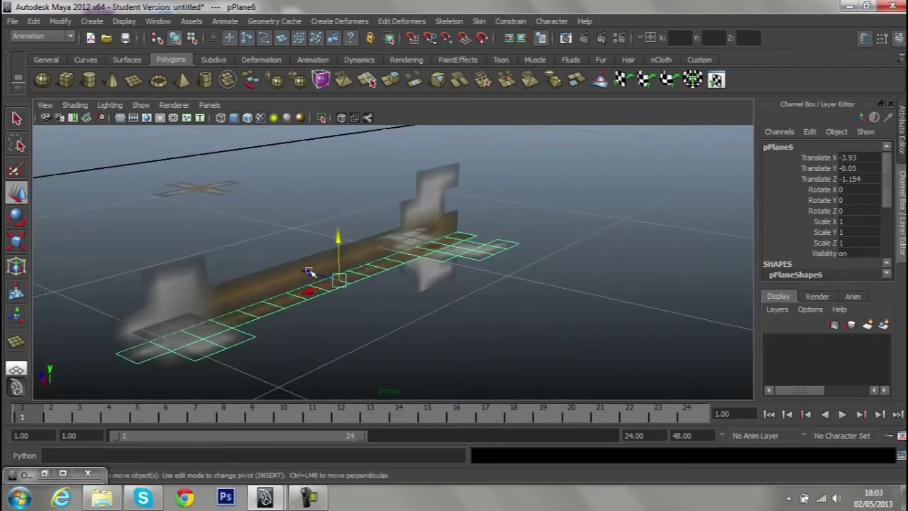
{"action": "left_click", "coordinate": [243, 283]}
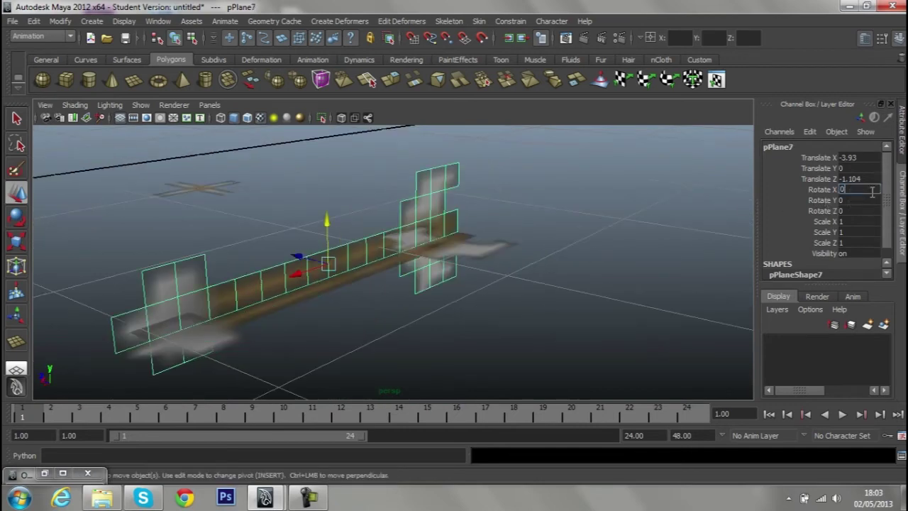
Reset pPlane7's Rotate X to 0, slide it aside, then set Rotate X back to 90
{"action": "key", "text": "Return"}
{"action": "left_click_drag", "start_coordinate": [426, 284], "coordinate": [400, 291], "text": "alt"}
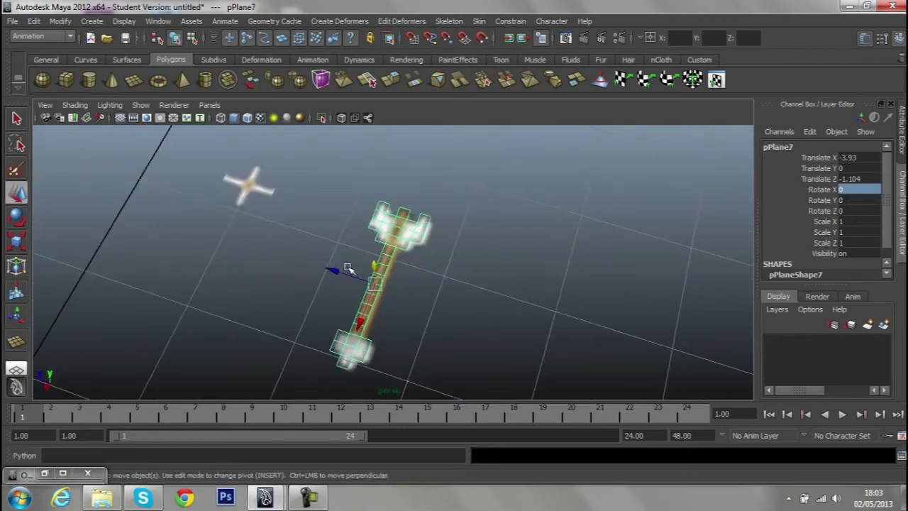
{"action": "key", "text": "ctrl+d"}
{"action": "mouse_move", "coordinate": [334, 269]}
{"action": "left_mouse_down"}
{"action": "mouse_move", "coordinate": [470, 304]}
{"action": "mouse_move", "coordinate": [557, 281]}
{"action": "left_mouse_up"}
{"action": "left_click", "coordinate": [430, 325]}
{"action": "left_click", "coordinate": [509, 284]}
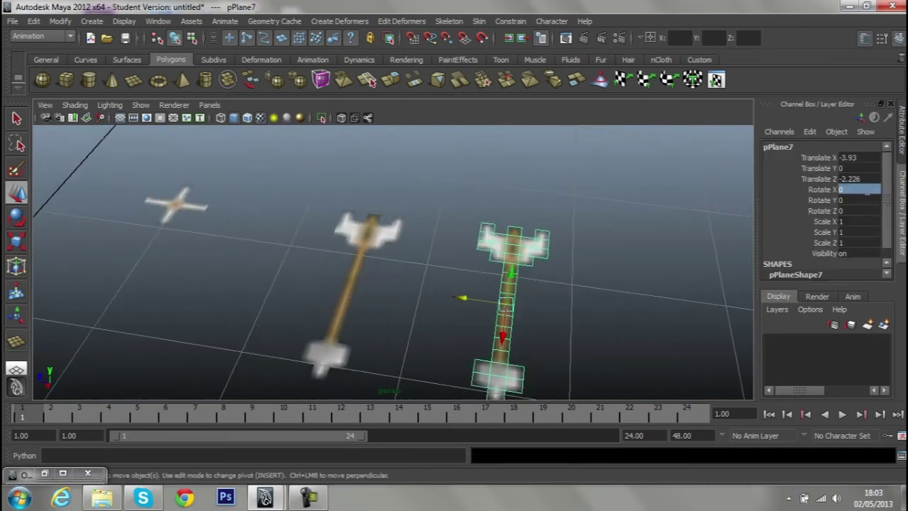
{"action": "type", "text": "90"}
{"action": "key", "text": "Return"}
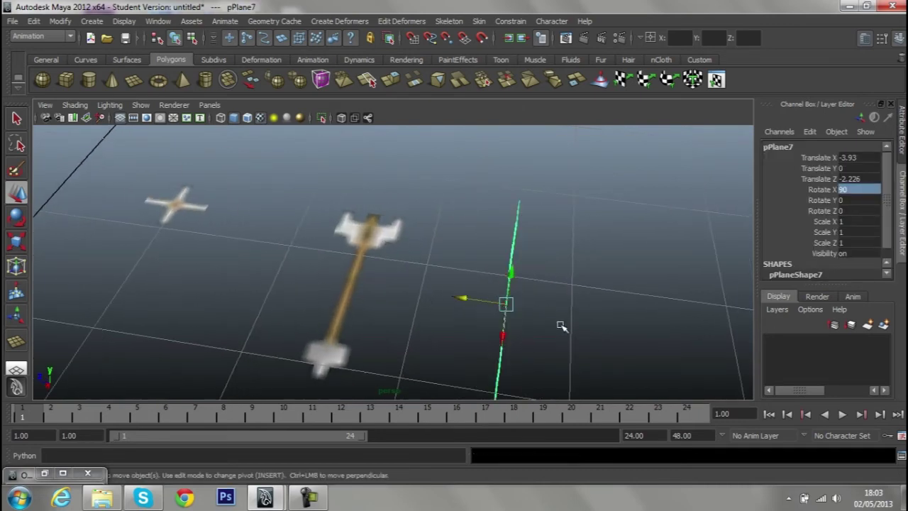
Align the flat plane at Z -2.226 and adjust the upright plane's height at Z -2.176
{"action": "mouse_move", "coordinate": [562, 326]}
{"action": "left_mouse_down", "text": "alt"}
{"action": "mouse_move", "coordinate": [610, 310]}
{"action": "mouse_move", "coordinate": [553, 290]}
{"action": "mouse_move", "coordinate": [419, 314]}
{"action": "left_mouse_up", "text": "alt"}
{"action": "left_click", "coordinate": [369, 301]}
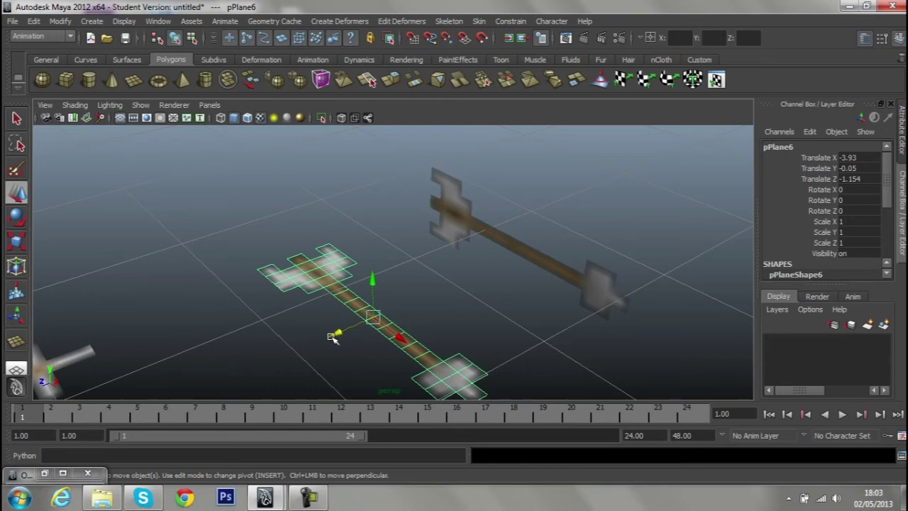
{"action": "mouse_move", "coordinate": [333, 338]}
{"action": "left_mouse_down"}
{"action": "mouse_move", "coordinate": [454, 294]}
{"action": "mouse_move", "coordinate": [494, 259]}
{"action": "mouse_move", "coordinate": [432, 239]}
{"action": "mouse_move", "coordinate": [424, 247]}
{"action": "mouse_move", "coordinate": [466, 263]}
{"action": "mouse_move", "coordinate": [509, 257]}
{"action": "mouse_move", "coordinate": [521, 284]}
{"action": "mouse_move", "coordinate": [574, 288]}
{"action": "mouse_move", "coordinate": [554, 276]}
{"action": "left_mouse_up"}
{"action": "left_click", "coordinate": [574, 288]}
{"action": "left_click", "coordinate": [540, 260]}
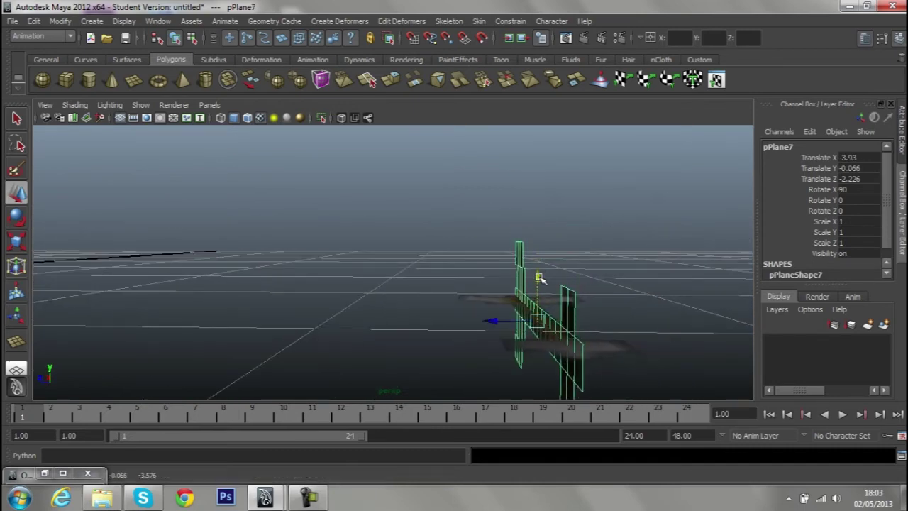
{"action": "left_click_drag", "start_coordinate": [539, 277], "coordinate": [539, 281]}
{"action": "mouse_move", "coordinate": [539, 281]}
{"action": "left_mouse_down", "text": "alt"}
{"action": "mouse_move", "coordinate": [485, 302]}
{"action": "mouse_move", "coordinate": [494, 340]}
{"action": "mouse_move", "coordinate": [523, 357]}
{"action": "left_mouse_up", "text": "alt"}
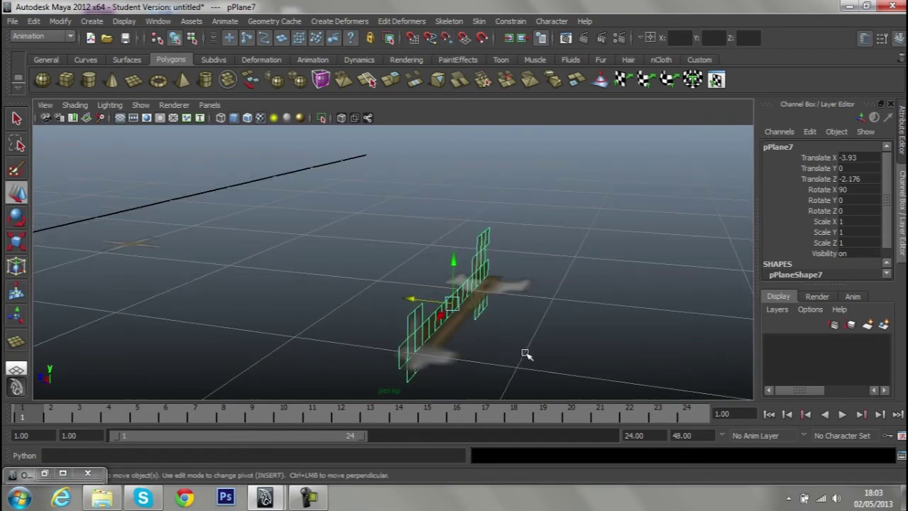
{"action": "mouse_move", "coordinate": [454, 257]}
{"action": "left_mouse_down"}
{"action": "mouse_move", "coordinate": [552, 263]}
{"action": "mouse_move", "coordinate": [558, 293]}
{"action": "mouse_move", "coordinate": [547, 298]}
{"action": "mouse_move", "coordinate": [544, 290]}
{"action": "mouse_move", "coordinate": [607, 329]}
{"action": "left_mouse_up"}
Switch to textured shading, check the flat arrow plane, then deselect everything
{"action": "left_click", "coordinate": [552, 263]}
{"action": "key", "text": "6"}
{"action": "left_click", "coordinate": [505, 278]}
{"action": "right_click", "coordinate": [505, 278]}
{"action": "left_click", "coordinate": [511, 307]}
Extrude the flat arrow body's faces using Extrude Face from the marking menu
{"action": "left_click", "coordinate": [429, 253]}
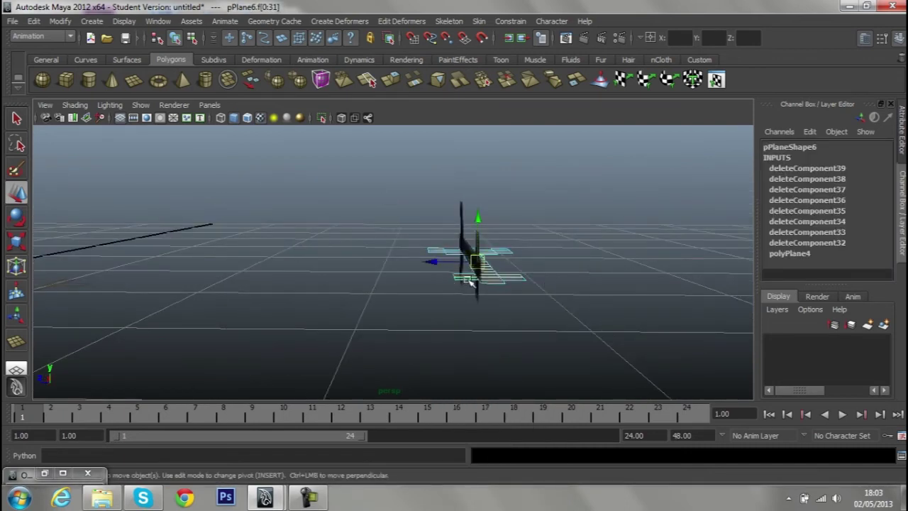
{"action": "right_click", "coordinate": [486, 281], "text": "shift"}
{"action": "left_click", "coordinate": [484, 312]}
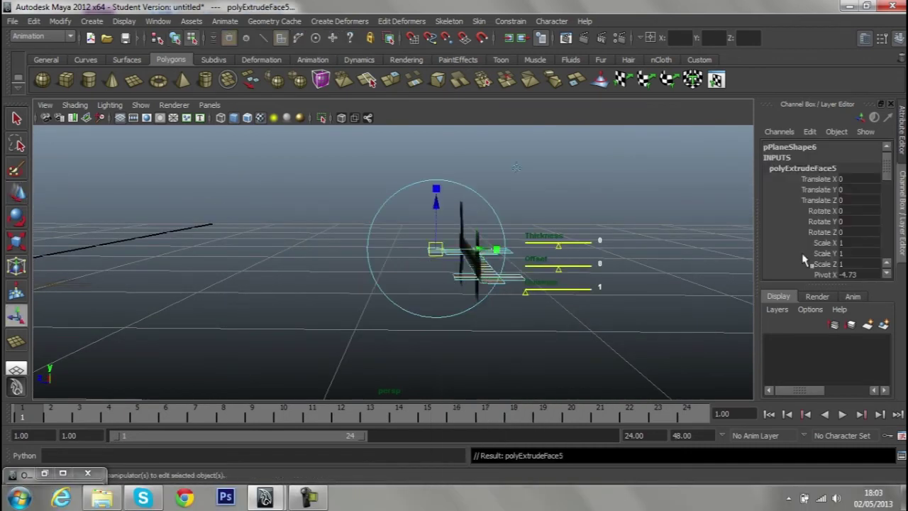
{"action": "scroll", "coordinate": [851, 258], "scroll_direction": "down", "scroll_amount": 3}
{"action": "scroll", "coordinate": [859, 263], "scroll_direction": "down", "scroll_amount": 3}
{"action": "scroll", "coordinate": [856, 262], "scroll_direction": "down", "scroll_amount": 3}
Try extrusion thicknesses of 0.5 and 0.05, then settle on a thickness of 0.1
{"action": "left_click", "coordinate": [854, 221]}
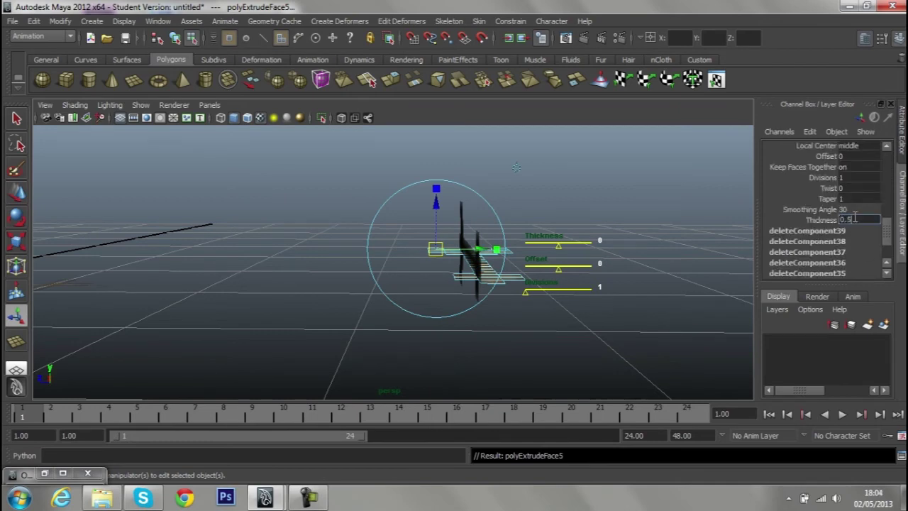
{"action": "key", "text": "Return"}
{"action": "left_click_drag", "start_coordinate": [642, 236], "coordinate": [603, 262], "text": "alt"}
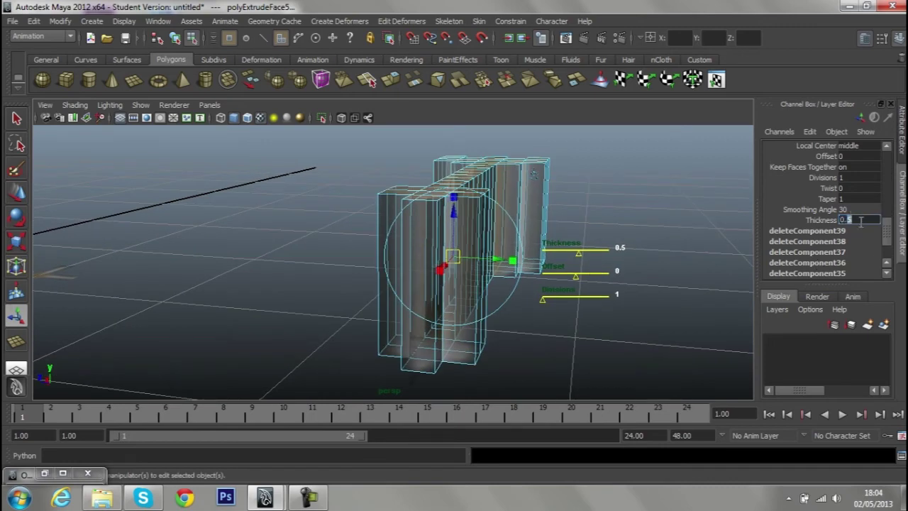
{"action": "type", "text": "0.05"}
{"action": "key", "text": "Return"}
{"action": "mouse_move", "coordinate": [638, 282]}
{"action": "left_mouse_down", "text": "alt"}
{"action": "mouse_move", "coordinate": [612, 334]}
{"action": "mouse_move", "coordinate": [634, 319]}
{"action": "mouse_move", "coordinate": [547, 337]}
{"action": "mouse_move", "coordinate": [663, 305]}
{"action": "left_mouse_up", "text": "alt"}
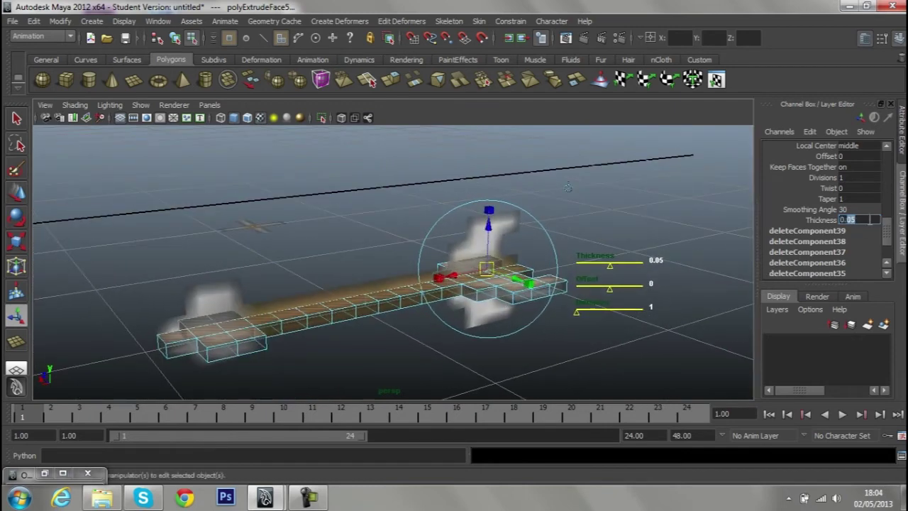
{"action": "type", "text": "0.1"}
{"action": "key", "text": "Return"}
{"action": "mouse_move", "coordinate": [697, 286]}
{"action": "left_mouse_down", "text": "alt"}
{"action": "mouse_move", "coordinate": [594, 359]}
{"action": "mouse_move", "coordinate": [481, 310]}
{"action": "left_mouse_up", "text": "alt"}
Select the upright fletching plane and view it from a new angle
{"action": "right_click_drag", "start_coordinate": [477, 270], "coordinate": [518, 283]}
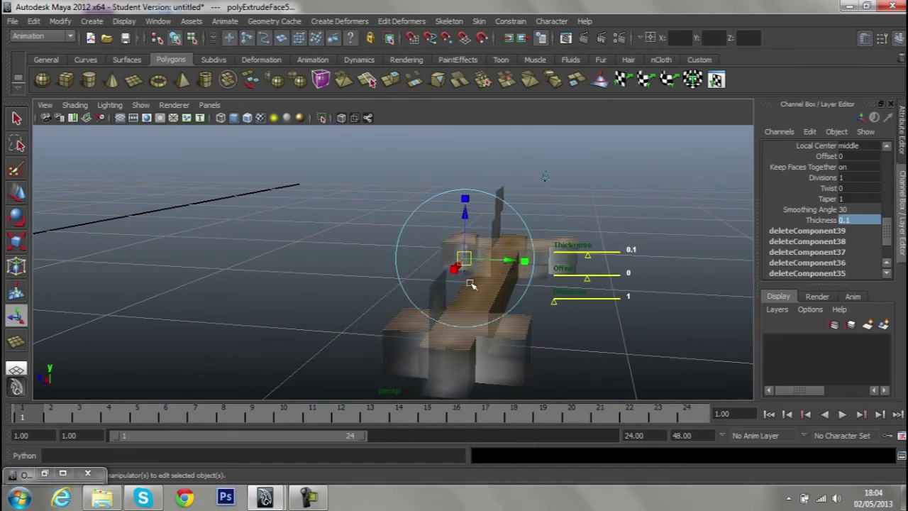
{"action": "left_click", "coordinate": [440, 287]}
{"action": "mouse_move", "coordinate": [439, 287]}
{"action": "left_mouse_down", "text": "alt"}
{"action": "mouse_move", "coordinate": [481, 295]}
{"action": "mouse_move", "coordinate": [488, 284]}
{"action": "mouse_move", "coordinate": [469, 284]}
{"action": "left_mouse_up", "text": "alt"}
{"action": "right_click_drag", "start_coordinate": [466, 294], "coordinate": [466, 295]}
{"action": "left_click_drag", "start_coordinate": [466, 296], "coordinate": [402, 281], "text": "alt"}
{"action": "right_click_drag", "start_coordinate": [402, 282], "coordinate": [389, 280]}
Marquee-select the upright fletching plane and extrude its faces with thickness 0.1
{"action": "key", "text": "5"}
{"action": "left_click_drag", "start_coordinate": [346, 203], "coordinate": [642, 378]}
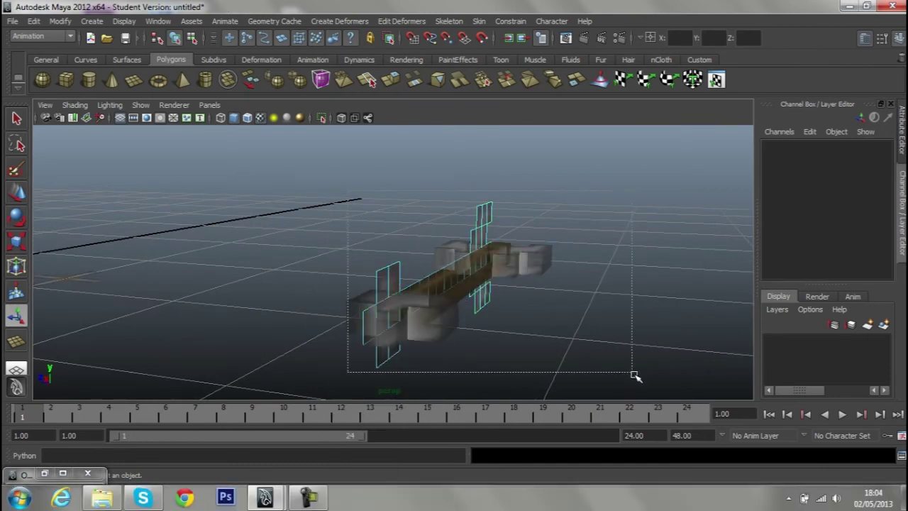
{"action": "right_click_drag", "start_coordinate": [461, 266], "coordinate": [461, 316]}
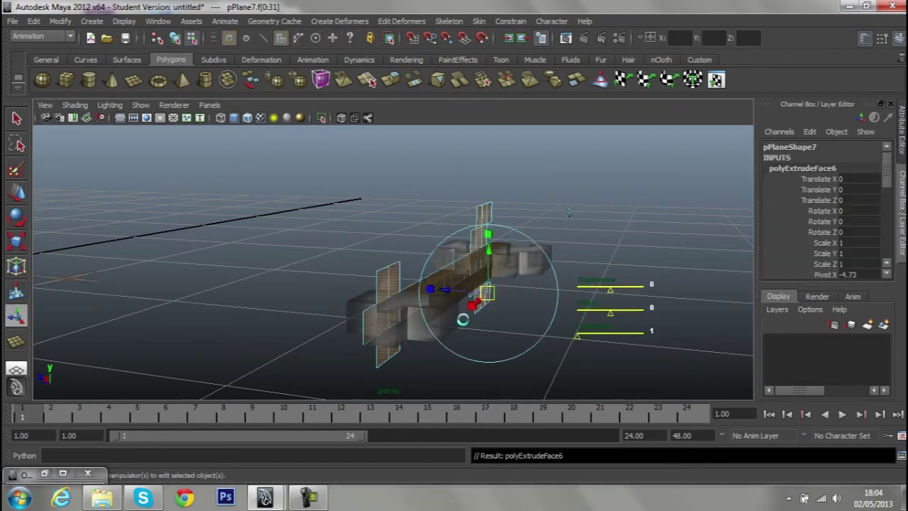
{"action": "scroll", "coordinate": [816, 266], "scroll_direction": "down", "scroll_amount": 5}
{"action": "scroll", "coordinate": [844, 253], "scroll_direction": "down", "scroll_amount": 3}
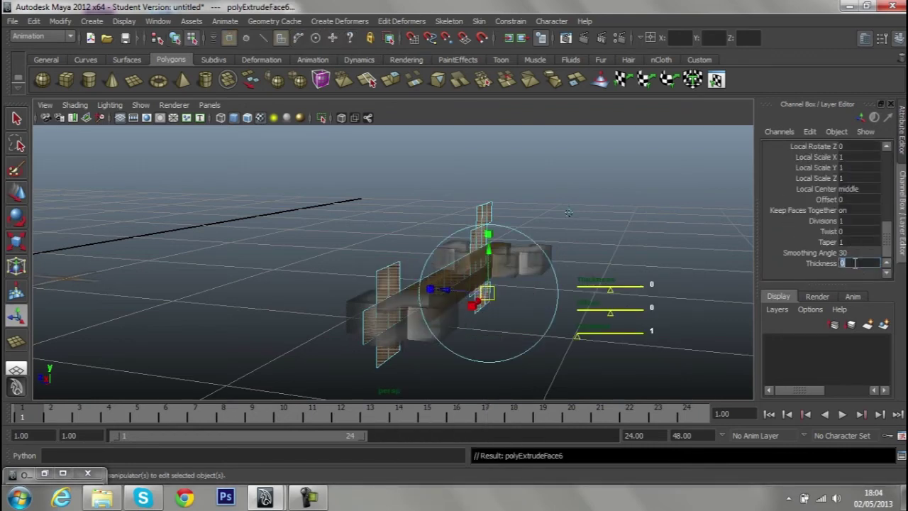
{"action": "key", "text": "Return"}
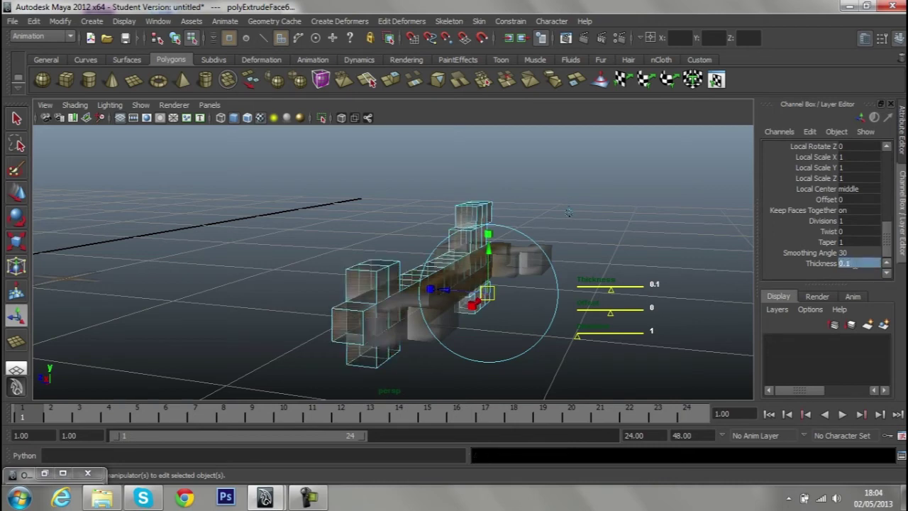
{"action": "left_click_drag", "start_coordinate": [475, 317], "coordinate": [513, 311], "text": "alt"}
Undo the 0.1 extrusion, reapply it with thickness -0.1, and complete the tool
{"action": "key", "text": "ctrl+z"}
{"action": "type", "text": "-0."}
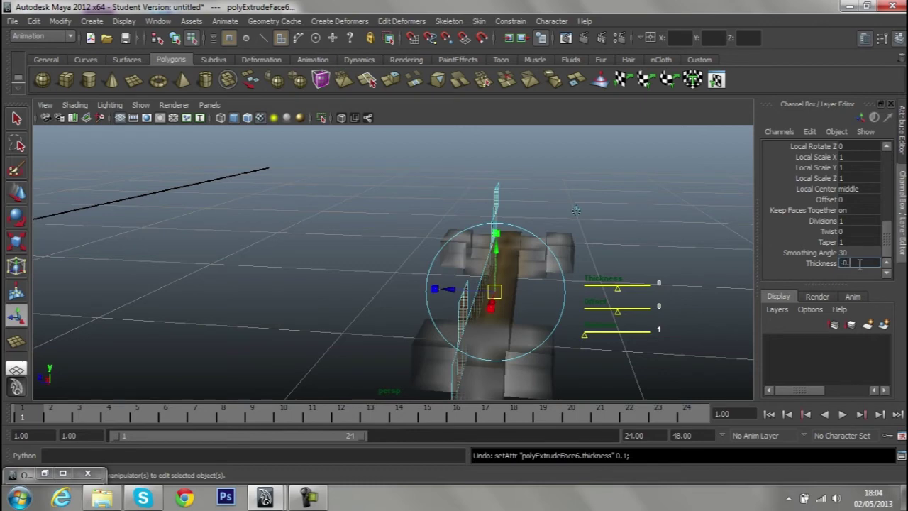
{"action": "type", "text": "1"}
{"action": "key", "text": "Return"}
{"action": "left_click_drag", "start_coordinate": [687, 306], "coordinate": [383, 283], "text": "alt"}
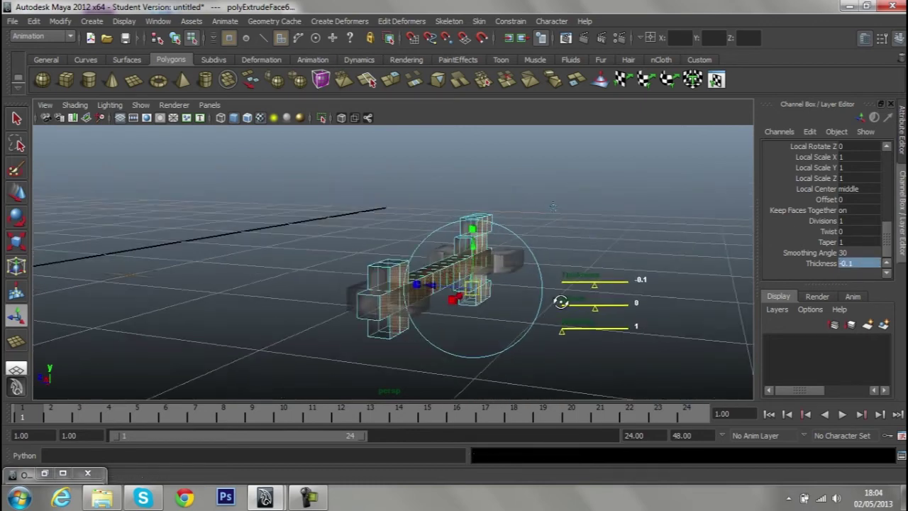
{"action": "key", "text": "q"}
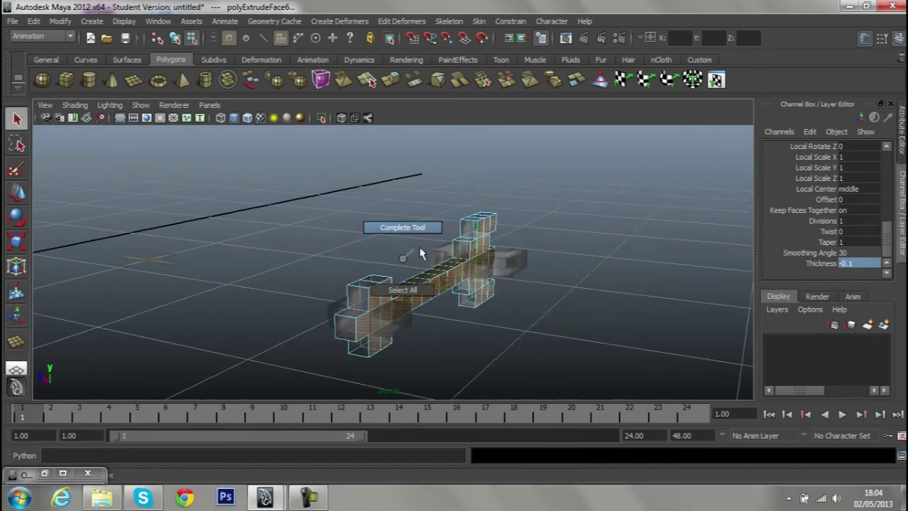
{"action": "right_click_drag", "start_coordinate": [425, 269], "coordinate": [507, 242]}
Frame the whole arrow model and select the small cross-shaped plane
{"action": "mouse_move", "coordinate": [506, 242]}
{"action": "left_mouse_down", "text": "alt"}
{"action": "mouse_move", "coordinate": [500, 332]}
{"action": "mouse_move", "coordinate": [557, 344]}
{"action": "mouse_move", "coordinate": [270, 263]}
{"action": "left_mouse_up", "text": "alt"}
{"action": "key", "text": "f"}
{"action": "mouse_move", "coordinate": [382, 264]}
{"action": "left_mouse_down", "text": "alt"}
{"action": "mouse_move", "coordinate": [385, 233]}
{"action": "mouse_move", "coordinate": [578, 243]}
{"action": "left_mouse_up", "text": "alt"}
{"action": "left_click", "coordinate": [629, 243]}
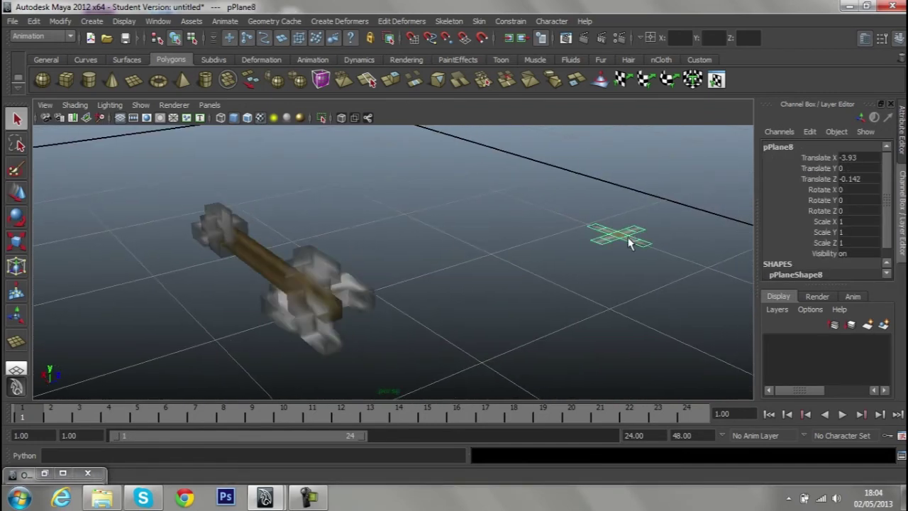
Stand pPlane8 upright at Rotate Z 90 and move it onto the arrow's end
{"action": "left_click", "coordinate": [858, 208]}
{"action": "type", "text": "90"}
{"action": "key", "text": "Return"}
{"action": "left_click", "coordinate": [21, 200]}
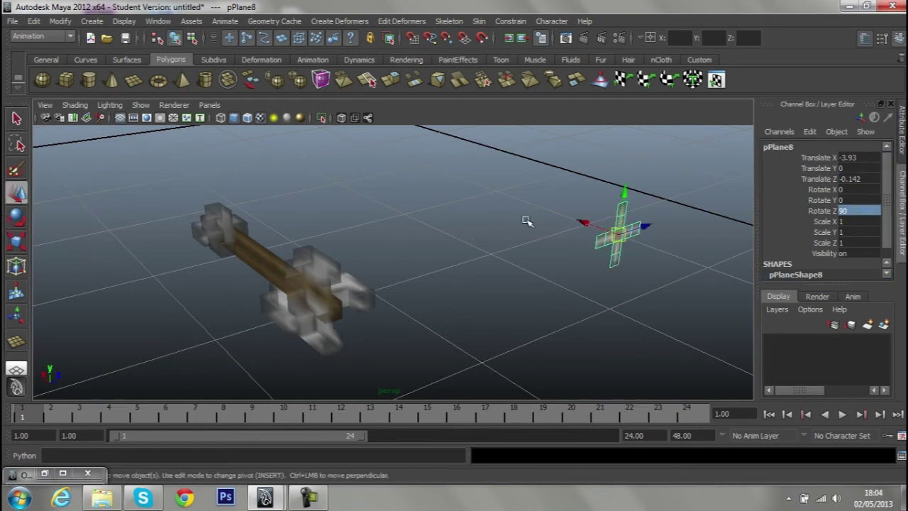
{"action": "left_click_drag", "start_coordinate": [526, 222], "coordinate": [528, 232], "text": "alt"}
{"action": "left_click_drag", "start_coordinate": [677, 286], "coordinate": [314, 266]}
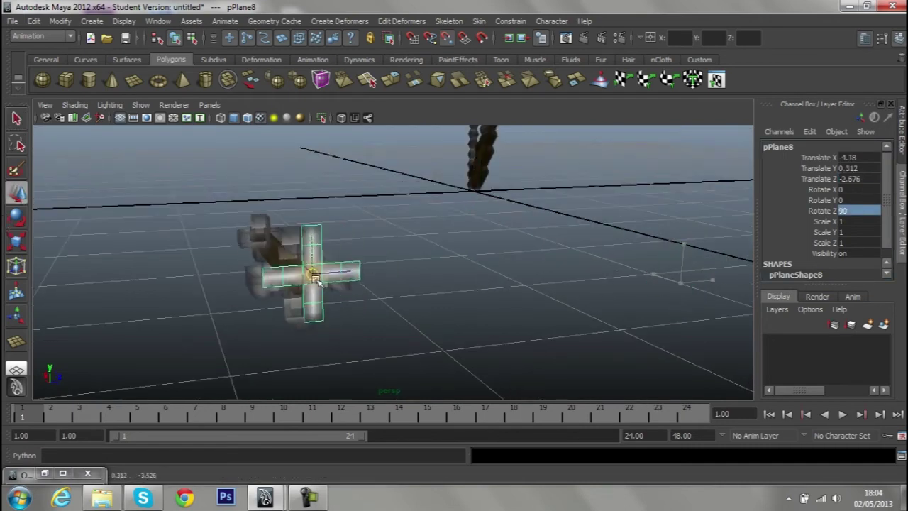
{"action": "right_click_drag", "start_coordinate": [316, 268], "coordinate": [378, 279], "text": "alt"}
{"action": "left_click_drag", "start_coordinate": [377, 279], "coordinate": [402, 283], "text": "alt"}
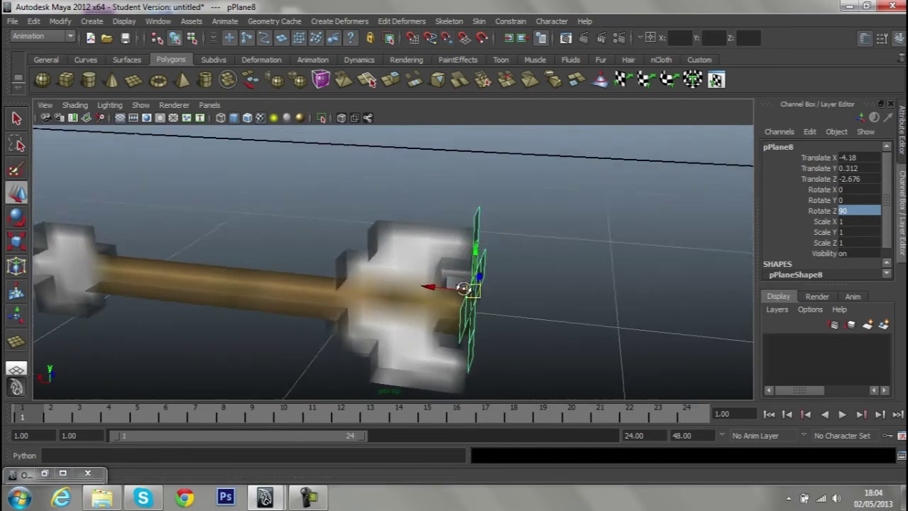
Shift the cross plane's pivot slightly upward and nudge the plane along X
{"action": "key", "text": "Insert"}
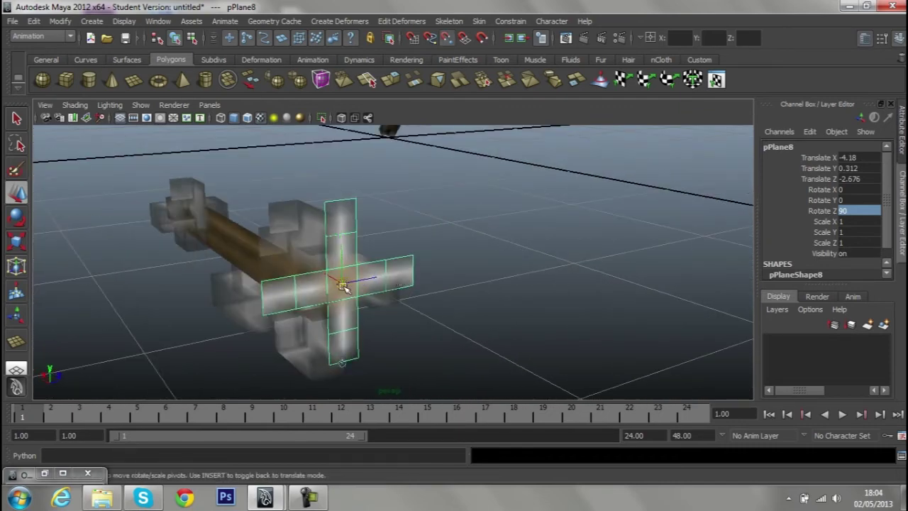
{"action": "mouse_move", "coordinate": [343, 287]}
{"action": "left_mouse_down"}
{"action": "mouse_move", "coordinate": [363, 283]}
{"action": "mouse_move", "coordinate": [460, 318]}
{"action": "mouse_move", "coordinate": [493, 317]}
{"action": "mouse_move", "coordinate": [503, 300]}
{"action": "mouse_move", "coordinate": [514, 307]}
{"action": "left_mouse_up"}
{"action": "key", "text": "Insert"}
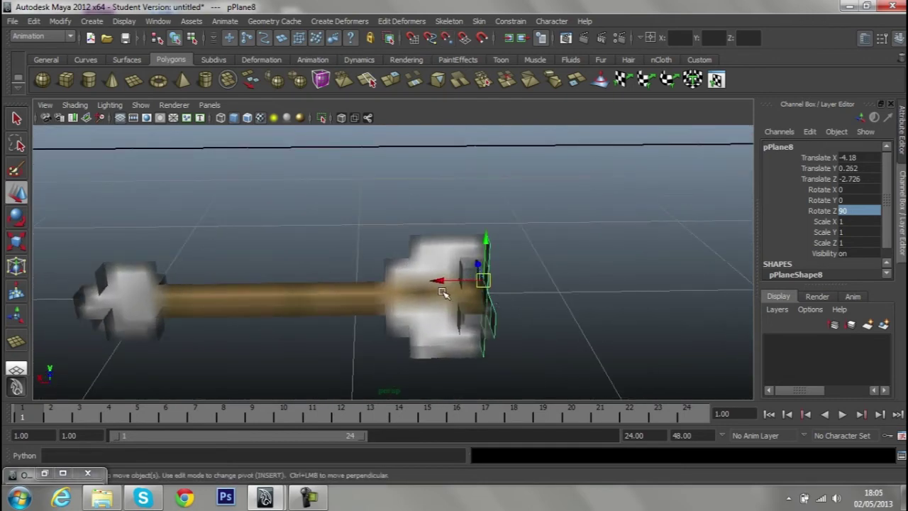
{"action": "left_click_drag", "start_coordinate": [436, 279], "coordinate": [456, 284]}
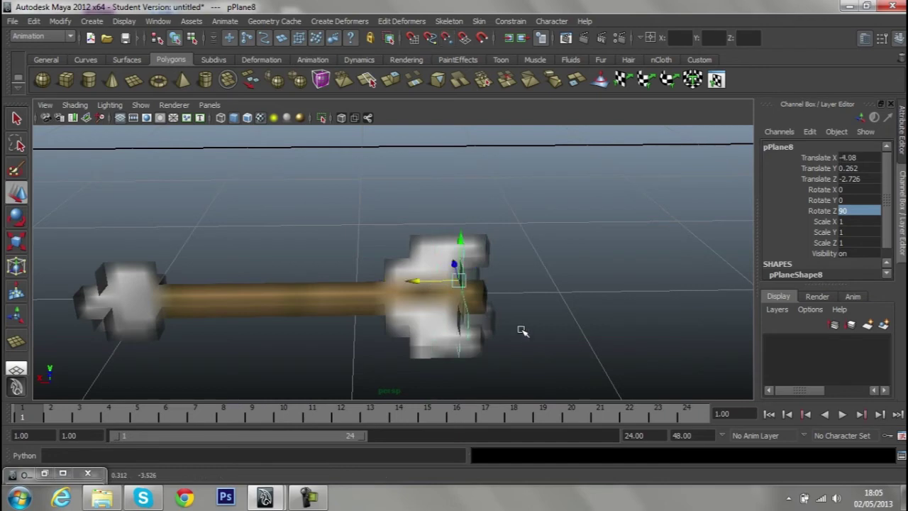
Clear the selection, check the cross plane on the arrow end, and select the arrow body
{"action": "left_click_drag", "start_coordinate": [521, 331], "coordinate": [416, 320], "text": "alt"}
{"action": "scroll", "coordinate": [425, 284], "scroll_direction": "up", "scroll_amount": 3}
{"action": "left_click", "coordinate": [511, 270]}
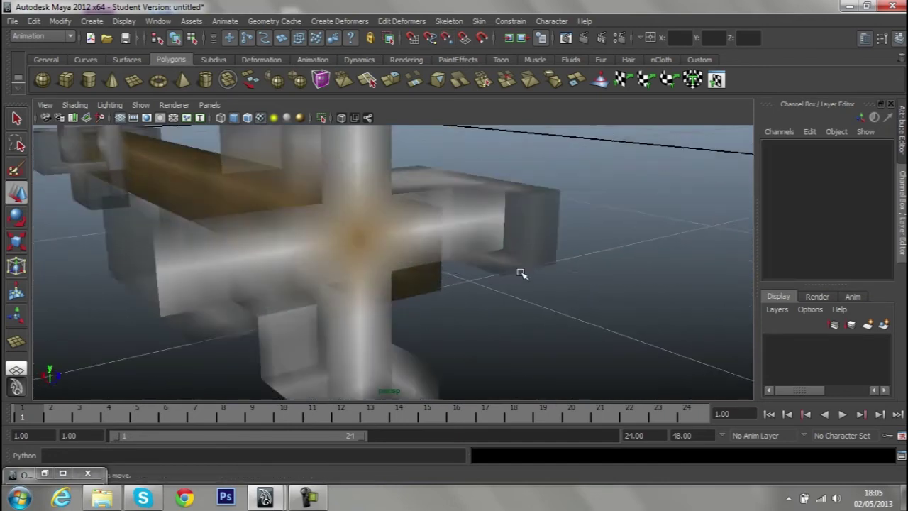
{"action": "scroll", "coordinate": [468, 288], "scroll_direction": "up", "scroll_amount": 3}
{"action": "mouse_move", "coordinate": [468, 288]}
{"action": "left_mouse_down", "text": "alt"}
{"action": "mouse_move", "coordinate": [371, 312]}
{"action": "mouse_move", "coordinate": [341, 274]}
{"action": "mouse_move", "coordinate": [480, 239]}
{"action": "mouse_move", "coordinate": [386, 227]}
{"action": "mouse_move", "coordinate": [379, 270]}
{"action": "mouse_move", "coordinate": [367, 257]}
{"action": "mouse_move", "coordinate": [365, 273]}
{"action": "mouse_move", "coordinate": [300, 280]}
{"action": "left_mouse_up", "text": "alt"}
{"action": "left_click", "coordinate": [387, 227]}
{"action": "scroll", "coordinate": [361, 233], "scroll_direction": "down", "scroll_amount": 3}
{"action": "scroll", "coordinate": [366, 257], "scroll_direction": "up", "scroll_amount": 3}
Reselect the cross plane, inspect the arrow end close up, and clear the selection
{"action": "left_click", "coordinate": [300, 279]}
{"action": "scroll", "coordinate": [300, 279], "scroll_direction": "up", "scroll_amount": 3}
{"action": "mouse_move", "coordinate": [349, 258]}
{"action": "left_mouse_down", "text": "alt"}
{"action": "mouse_move", "coordinate": [421, 270]}
{"action": "mouse_move", "coordinate": [460, 248]}
{"action": "mouse_move", "coordinate": [426, 244]}
{"action": "mouse_move", "coordinate": [503, 281]}
{"action": "mouse_move", "coordinate": [482, 251]}
{"action": "mouse_move", "coordinate": [471, 259]}
{"action": "mouse_move", "coordinate": [551, 245]}
{"action": "mouse_move", "coordinate": [446, 233]}
{"action": "mouse_move", "coordinate": [386, 241]}
{"action": "mouse_move", "coordinate": [588, 251]}
{"action": "mouse_move", "coordinate": [668, 278]}
{"action": "mouse_move", "coordinate": [531, 308]}
{"action": "left_mouse_up", "text": "alt"}
{"action": "scroll", "coordinate": [459, 248], "scroll_direction": "down", "scroll_amount": 3}
{"action": "scroll", "coordinate": [500, 266], "scroll_direction": "down", "scroll_amount": 3}
{"action": "left_click", "coordinate": [478, 243]}
{"action": "scroll", "coordinate": [386, 241], "scroll_direction": "down", "scroll_amount": 3}
{"action": "scroll", "coordinate": [386, 241], "scroll_direction": "down", "scroll_amount": 2}
{"action": "scroll", "coordinate": [494, 362], "scroll_direction": "up", "scroll_amount": 3}
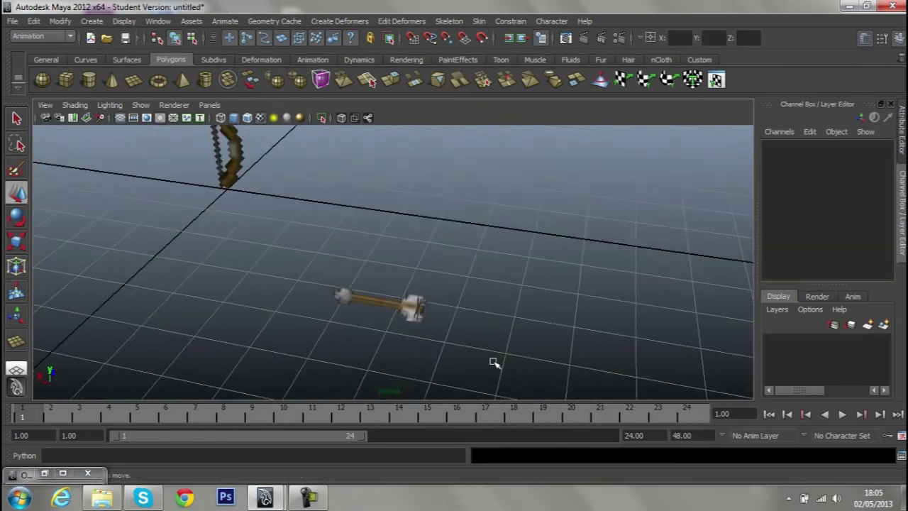
In the Outliner, group pPlane6 through pPlane8 with Ctrl+G
{"action": "left_click", "coordinate": [44, 473]}
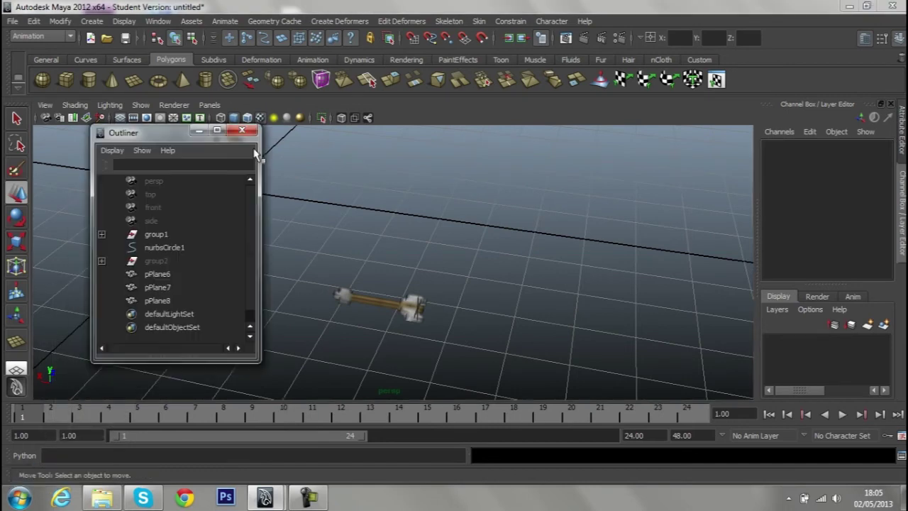
{"action": "left_click", "coordinate": [159, 247]}
{"action": "left_click", "coordinate": [153, 234]}
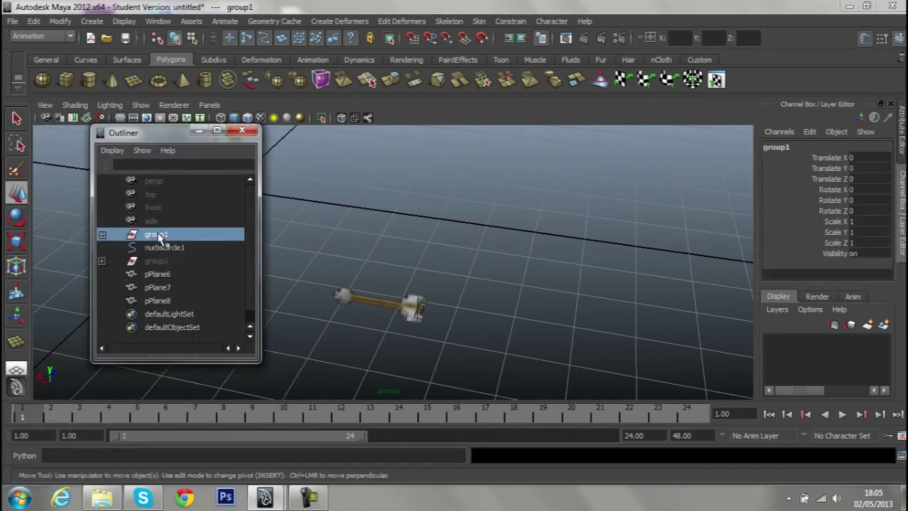
{"action": "left_click", "coordinate": [155, 274]}
{"action": "left_click", "coordinate": [161, 301], "text": "shift"}
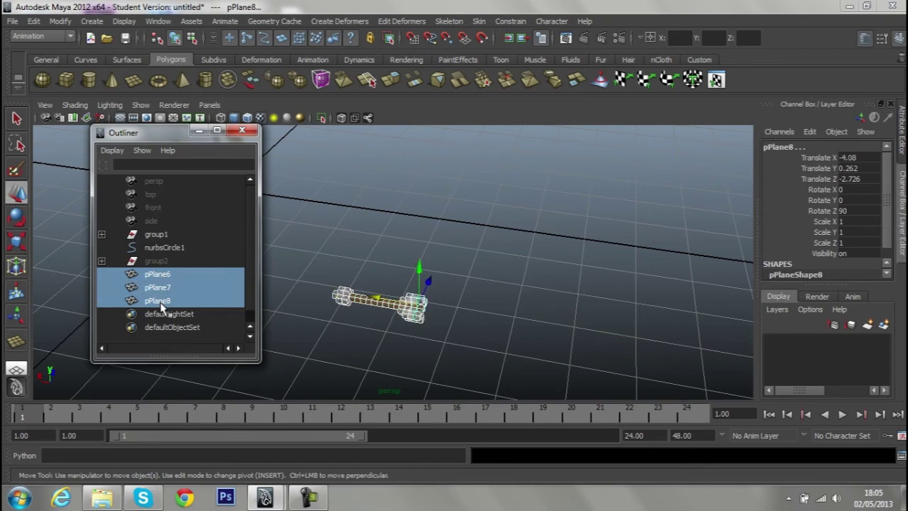
{"action": "key", "text": "ctrl+g"}
Rename the new group flèche, group1 arc_base and group2 contrôle, then select flèche
{"action": "double_click", "coordinate": [164, 274]}
{"action": "type", "text": "flèche"}
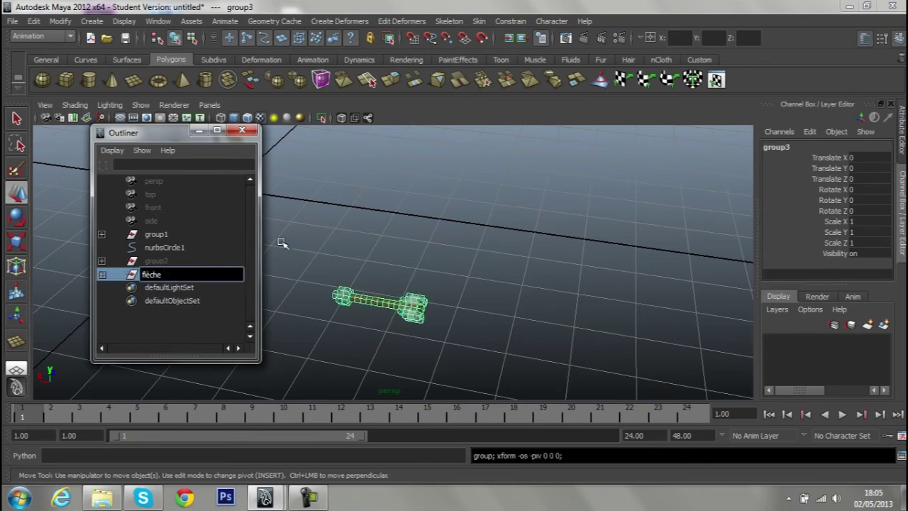
{"action": "left_click", "coordinate": [157, 236]}
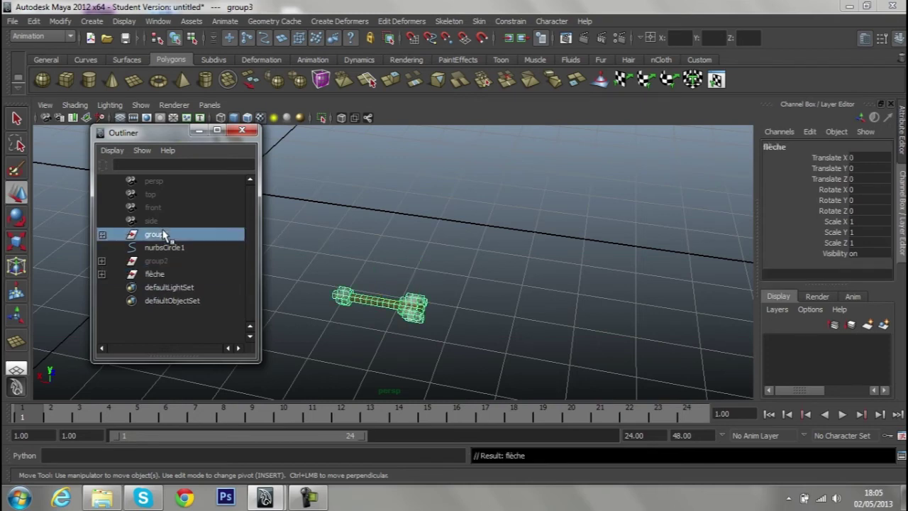
{"action": "double_click", "coordinate": [158, 237]}
{"action": "type", "text": "arc-base"}
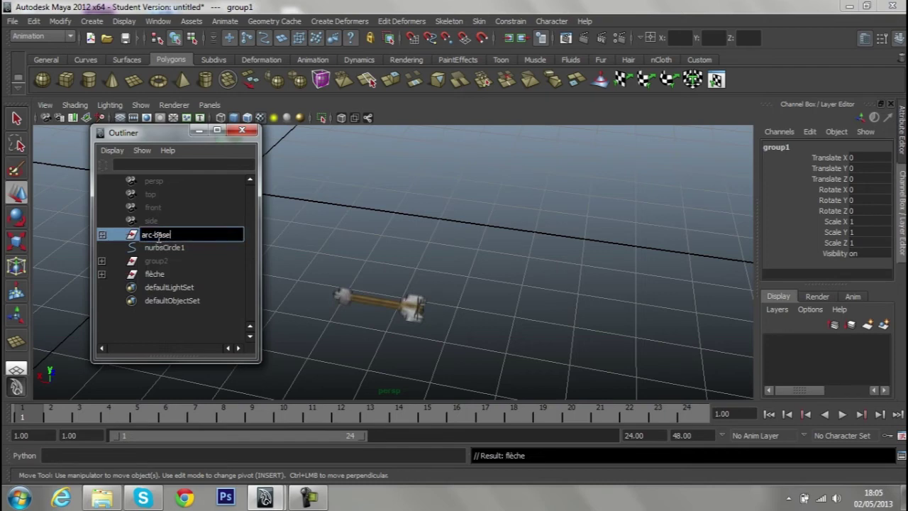
{"action": "left_click", "coordinate": [157, 266]}
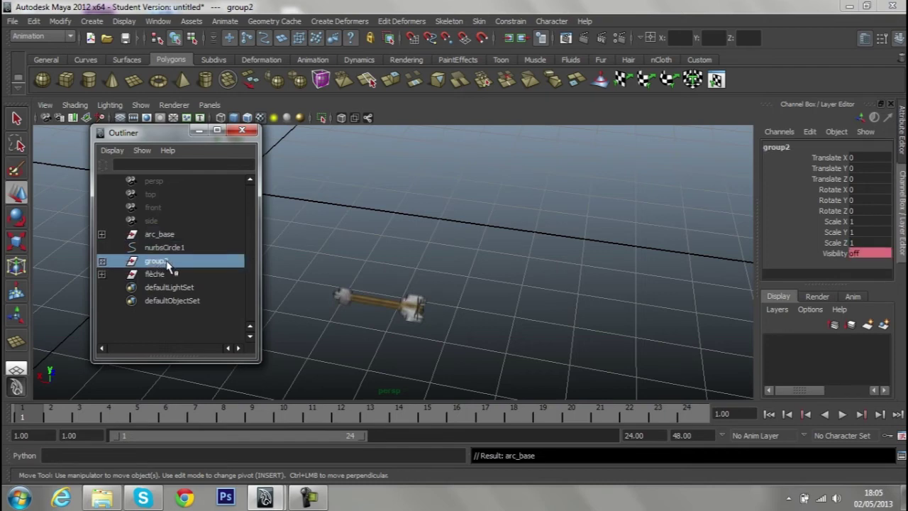
{"action": "double_click", "coordinate": [167, 263]}
{"action": "type", "text": "contrôle"}
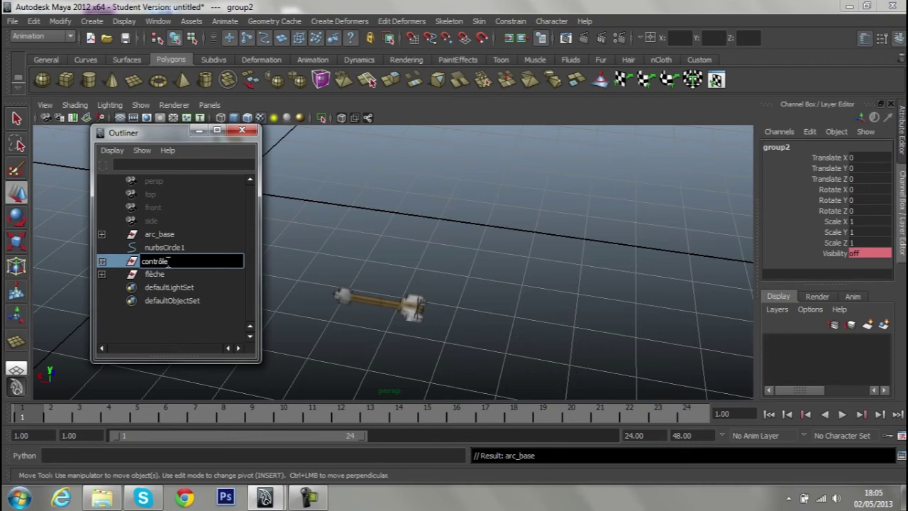
{"action": "left_click", "coordinate": [177, 248]}
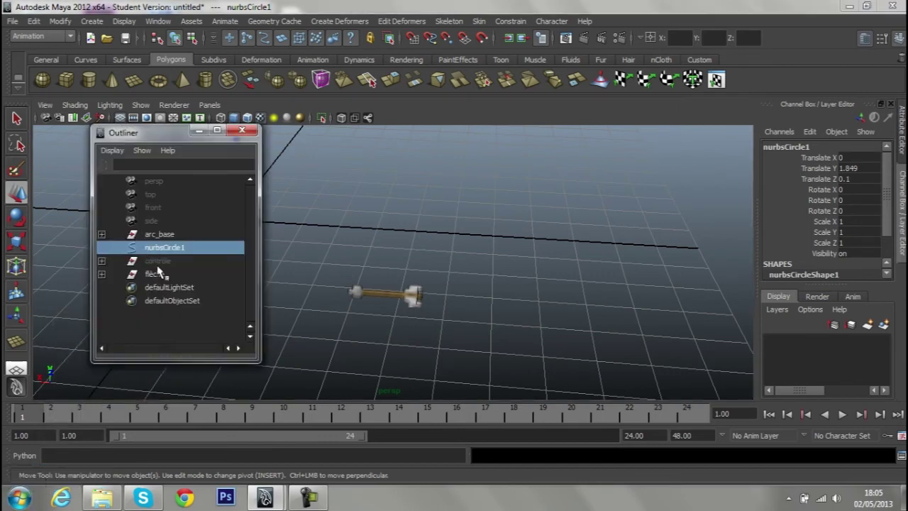
{"action": "left_click", "coordinate": [157, 261]}
{"action": "left_click", "coordinate": [156, 274]}
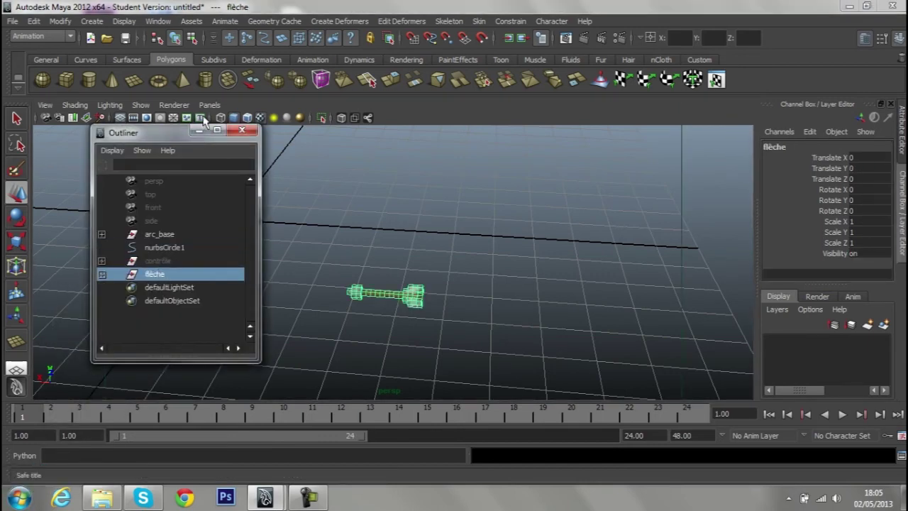
Center the arrow's pivot and set its Rotate Y to 180
{"action": "left_click", "coordinate": [200, 130]}
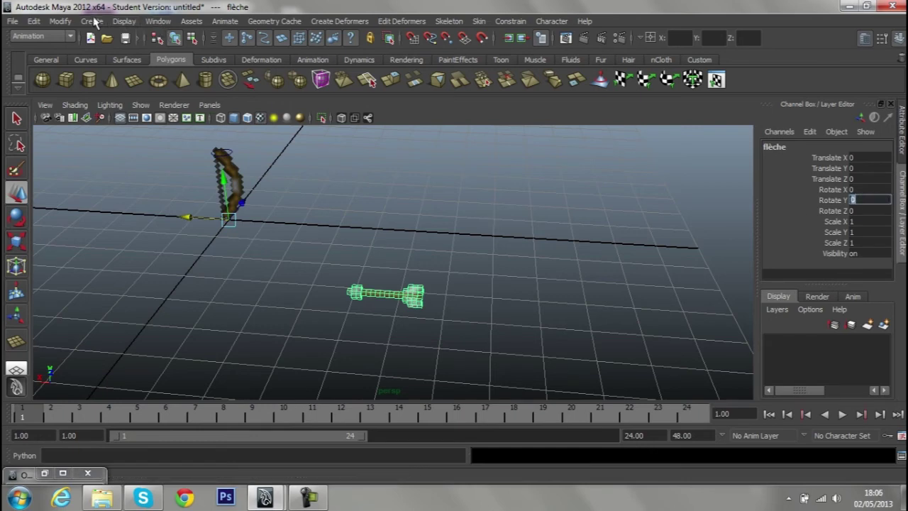
{"action": "left_click", "coordinate": [68, 25]}
{"action": "left_click", "coordinate": [91, 147]}
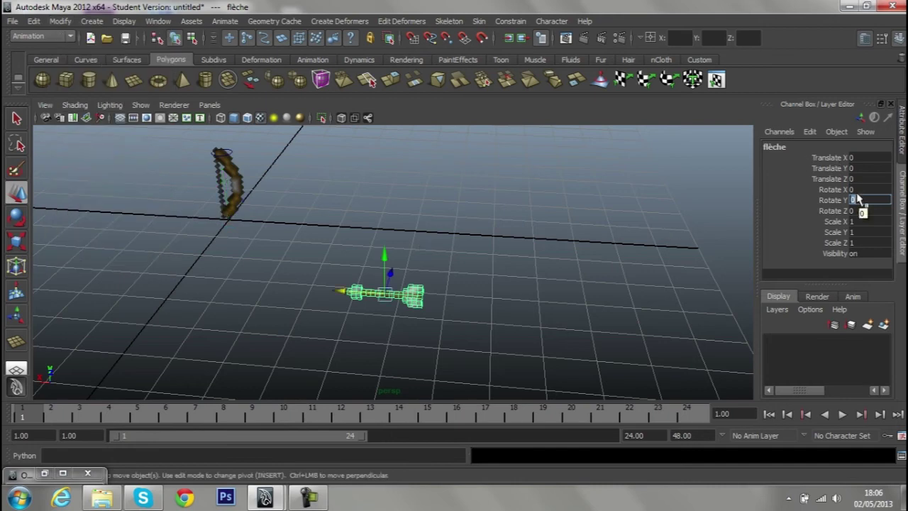
{"action": "type", "text": "1"}
{"action": "key", "text": "Return"}
Move the arrow up against the bow and reposition its pivot along the shaft
{"action": "left_click_drag", "start_coordinate": [414, 244], "coordinate": [440, 257], "text": "alt"}
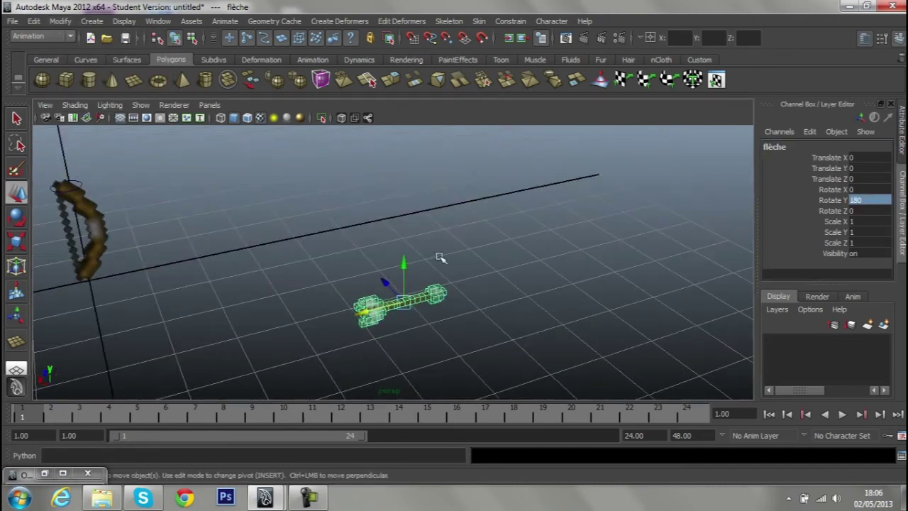
{"action": "mouse_move", "coordinate": [403, 303]}
{"action": "left_mouse_down"}
{"action": "mouse_move", "coordinate": [173, 213]}
{"action": "mouse_move", "coordinate": [172, 227]}
{"action": "mouse_move", "coordinate": [315, 304]}
{"action": "mouse_move", "coordinate": [418, 263]}
{"action": "mouse_move", "coordinate": [454, 160]}
{"action": "mouse_move", "coordinate": [419, 134]}
{"action": "mouse_move", "coordinate": [385, 170]}
{"action": "mouse_move", "coordinate": [295, 178]}
{"action": "mouse_move", "coordinate": [277, 156]}
{"action": "left_mouse_up"}
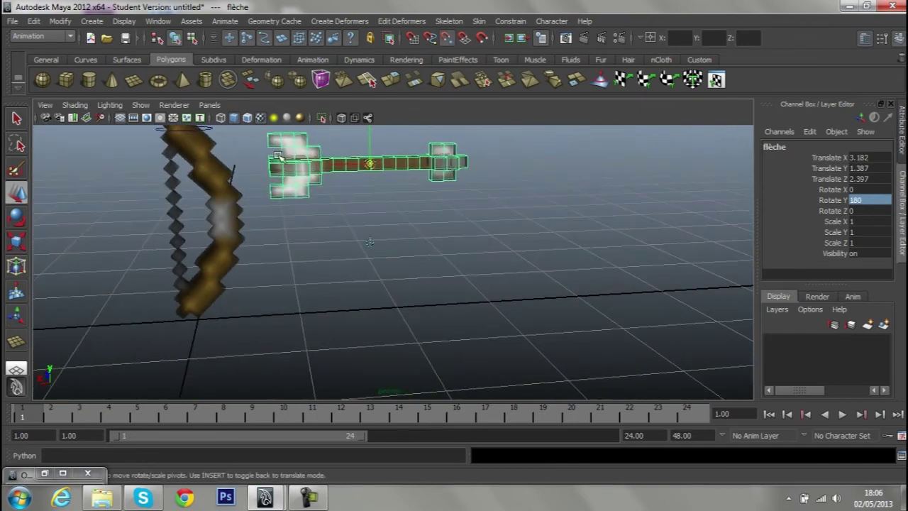
{"action": "mouse_move", "coordinate": [340, 164]}
{"action": "left_mouse_down"}
{"action": "mouse_move", "coordinate": [317, 167]}
{"action": "mouse_move", "coordinate": [429, 177]}
{"action": "mouse_move", "coordinate": [314, 237]}
{"action": "mouse_move", "coordinate": [257, 253]}
{"action": "mouse_move", "coordinate": [327, 303]}
{"action": "mouse_move", "coordinate": [335, 337]}
{"action": "mouse_move", "coordinate": [319, 290]}
{"action": "mouse_move", "coordinate": [367, 294]}
{"action": "mouse_move", "coordinate": [458, 268]}
{"action": "left_mouse_up"}
{"action": "key", "text": "Insert"}
Orbit to a side view and select the control circle above the bow
{"action": "mouse_move", "coordinate": [322, 298]}
{"action": "left_mouse_down", "text": "alt"}
{"action": "mouse_move", "coordinate": [313, 291]}
{"action": "mouse_move", "coordinate": [318, 279]}
{"action": "mouse_move", "coordinate": [419, 296]}
{"action": "mouse_move", "coordinate": [327, 248]}
{"action": "mouse_move", "coordinate": [339, 305]}
{"action": "mouse_move", "coordinate": [206, 286]}
{"action": "mouse_move", "coordinate": [290, 319]}
{"action": "mouse_move", "coordinate": [462, 314]}
{"action": "mouse_move", "coordinate": [350, 284]}
{"action": "mouse_move", "coordinate": [365, 219]}
{"action": "mouse_move", "coordinate": [279, 239]}
{"action": "mouse_move", "coordinate": [394, 249]}
{"action": "mouse_move", "coordinate": [452, 232]}
{"action": "left_mouse_up", "text": "alt"}
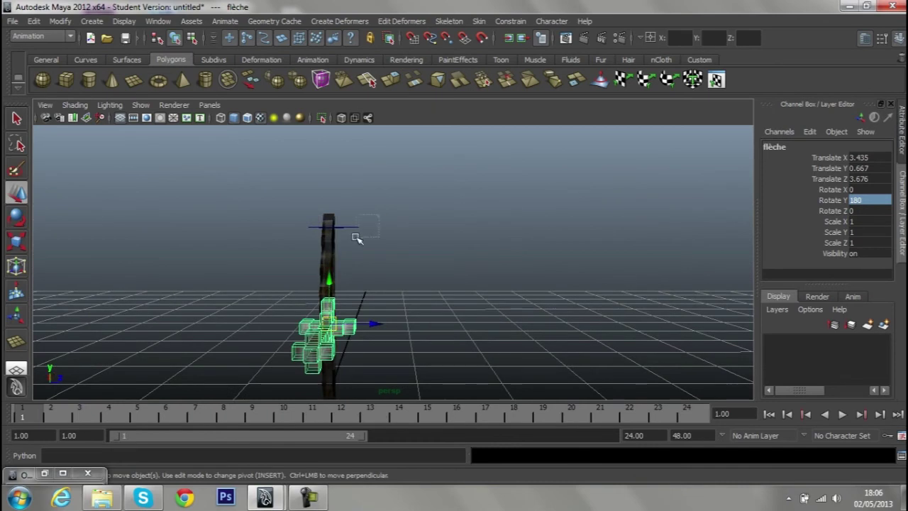
{"action": "mouse_move", "coordinate": [356, 239]}
{"action": "left_mouse_down"}
{"action": "mouse_move", "coordinate": [371, 243]}
{"action": "mouse_move", "coordinate": [330, 280]}
{"action": "left_mouse_up"}
{"action": "key", "text": "r"}
Raise the small cube up the thin plank to Translate Y 0.75
{"action": "right_click_drag", "start_coordinate": [330, 279], "coordinate": [478, 278], "text": "alt"}
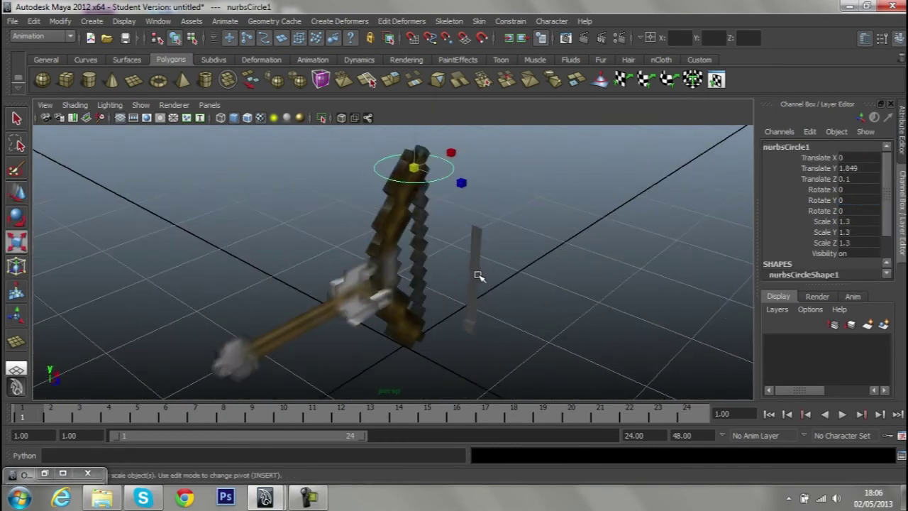
{"action": "left_click", "coordinate": [470, 325]}
{"action": "left_click", "coordinate": [463, 326]}
{"action": "key", "text": "w"}
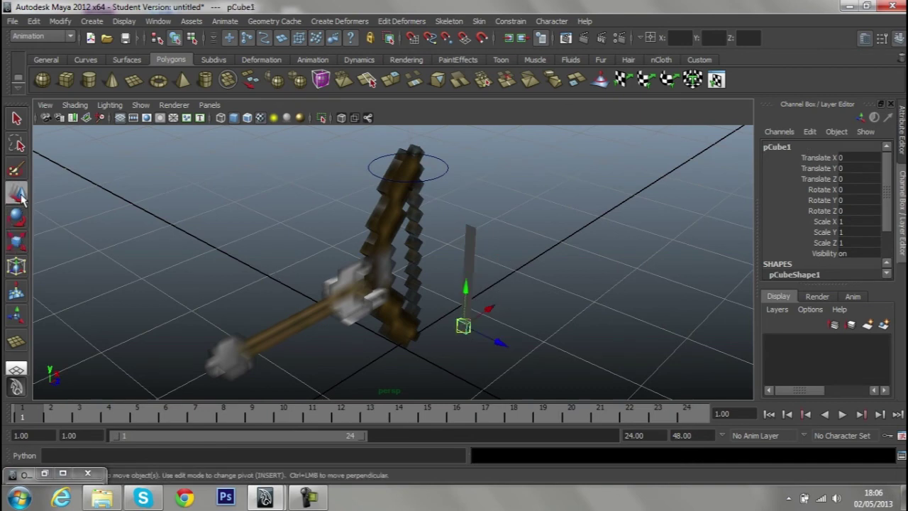
{"action": "left_click", "coordinate": [457, 248]}
{"action": "left_click", "coordinate": [463, 327]}
{"action": "mouse_move", "coordinate": [465, 288]}
{"action": "left_mouse_down"}
{"action": "mouse_move", "coordinate": [470, 210]}
{"action": "mouse_move", "coordinate": [411, 203]}
{"action": "mouse_move", "coordinate": [445, 227]}
{"action": "left_mouse_up"}
{"action": "mouse_move", "coordinate": [405, 249]}
{"action": "left_mouse_down", "text": "alt"}
{"action": "mouse_move", "coordinate": [439, 225]}
{"action": "mouse_move", "coordinate": [447, 253]}
{"action": "left_mouse_up", "text": "alt"}
{"action": "scroll", "coordinate": [374, 253], "scroll_direction": "up", "scroll_amount": 3}
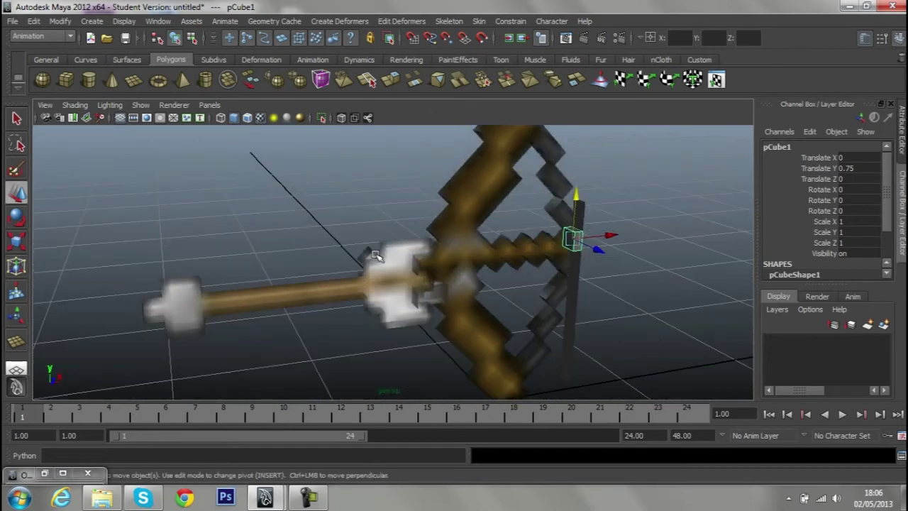
Scale the flèche arrow to 0.5 on X, Y and Z and move it up against the bow
{"action": "left_click", "coordinate": [45, 475]}
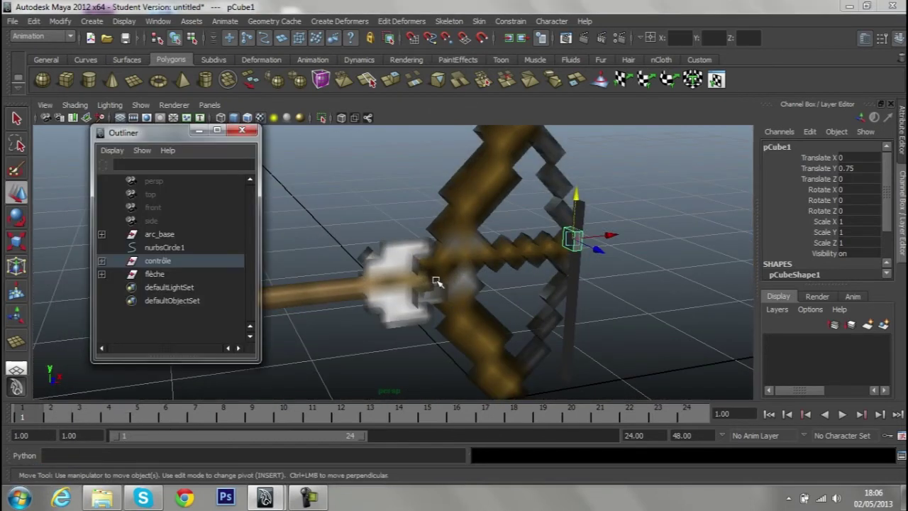
{"action": "left_click", "coordinate": [157, 275]}
{"action": "double_click", "coordinate": [863, 241]}
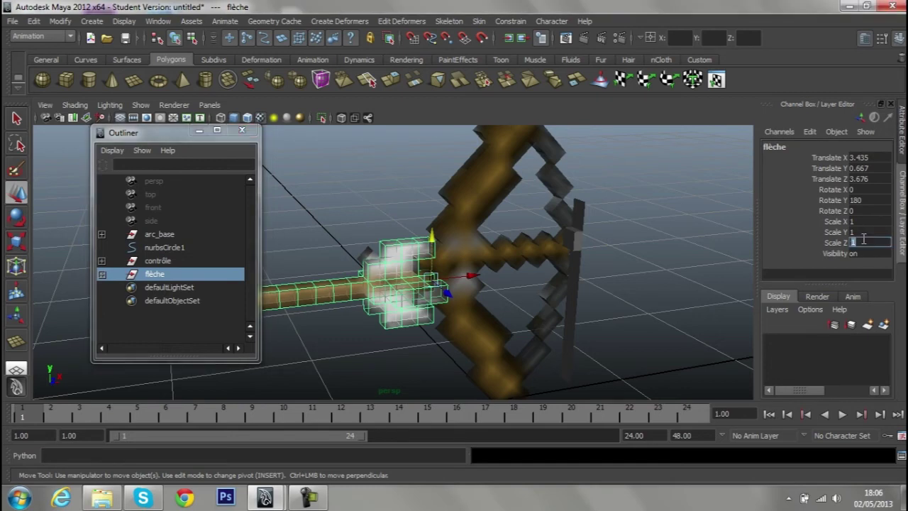
{"action": "left_click", "coordinate": [865, 225], "text": "shift"}
{"action": "type", "text": "0.5"}
{"action": "key", "text": "Return"}
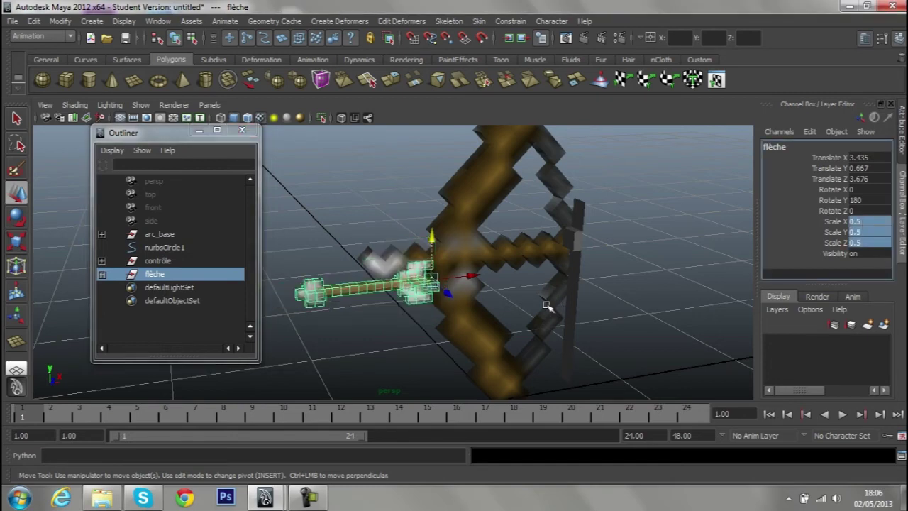
{"action": "mouse_move", "coordinate": [546, 306]}
{"action": "left_mouse_down", "text": "alt"}
{"action": "mouse_move", "coordinate": [539, 290]}
{"action": "mouse_move", "coordinate": [523, 300]}
{"action": "left_mouse_up", "text": "alt"}
{"action": "right_click_drag", "start_coordinate": [523, 300], "coordinate": [518, 224], "text": "alt"}
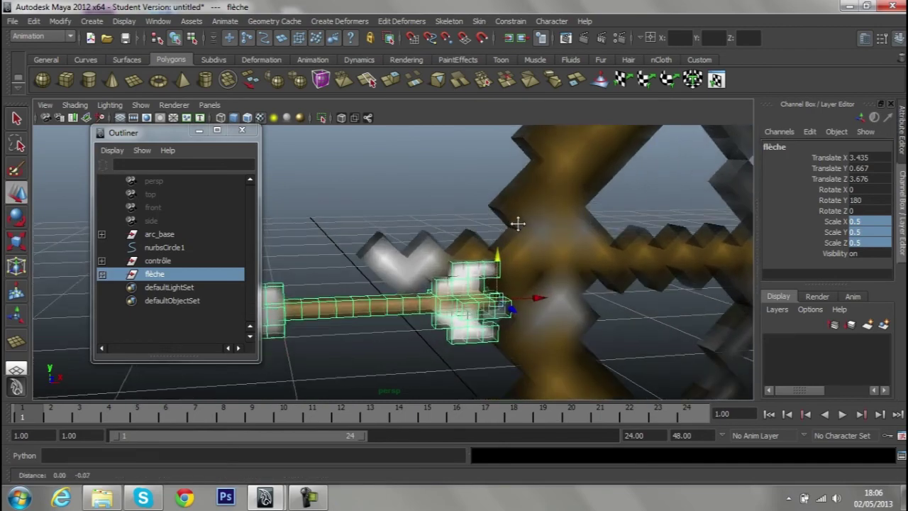
{"action": "mouse_move", "coordinate": [500, 304]}
{"action": "left_mouse_down"}
{"action": "mouse_move", "coordinate": [500, 259]}
{"action": "mouse_move", "coordinate": [520, 280]}
{"action": "mouse_move", "coordinate": [563, 276]}
{"action": "mouse_move", "coordinate": [551, 269]}
{"action": "left_mouse_up"}
{"action": "middle_click_drag", "start_coordinate": [552, 269], "coordinate": [459, 260], "text": "alt"}
Set the arrow's Scale X to 0.75 to lengthen it
{"action": "double_click", "coordinate": [870, 221]}
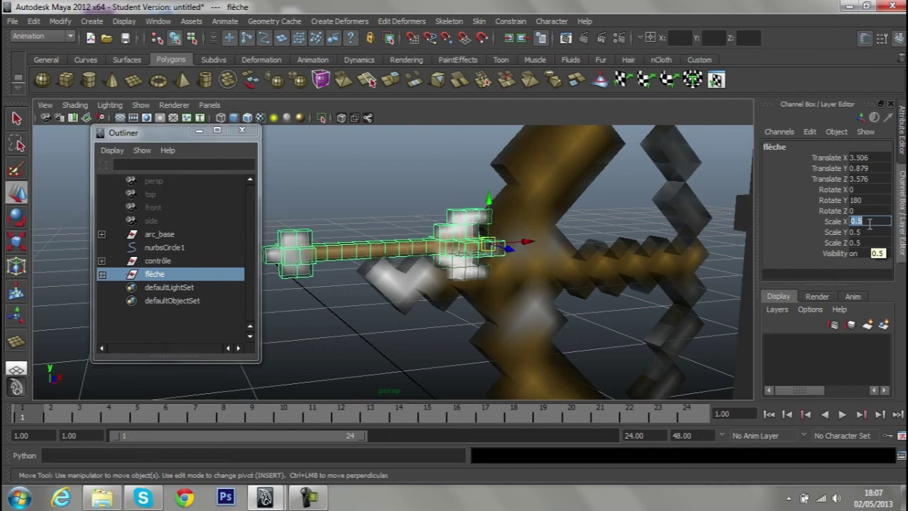
{"action": "type", "text": "1"}
{"action": "key", "text": "Return"}
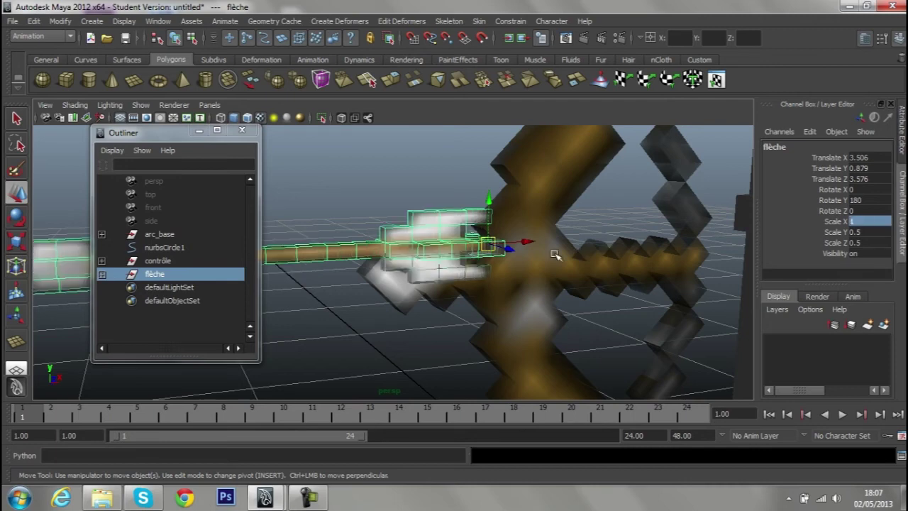
{"action": "left_click_drag", "start_coordinate": [555, 255], "coordinate": [588, 254], "text": "alt"}
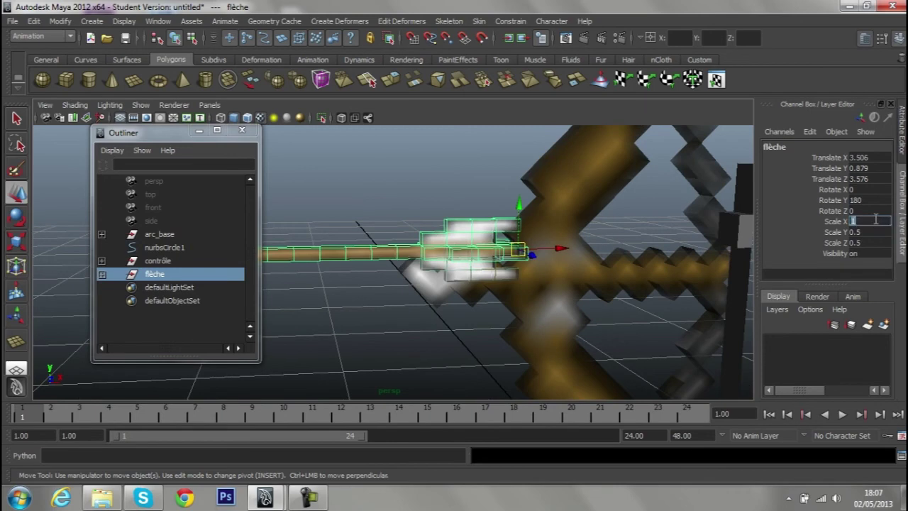
{"action": "type", "text": "0.75"}
{"action": "key", "text": "Return"}
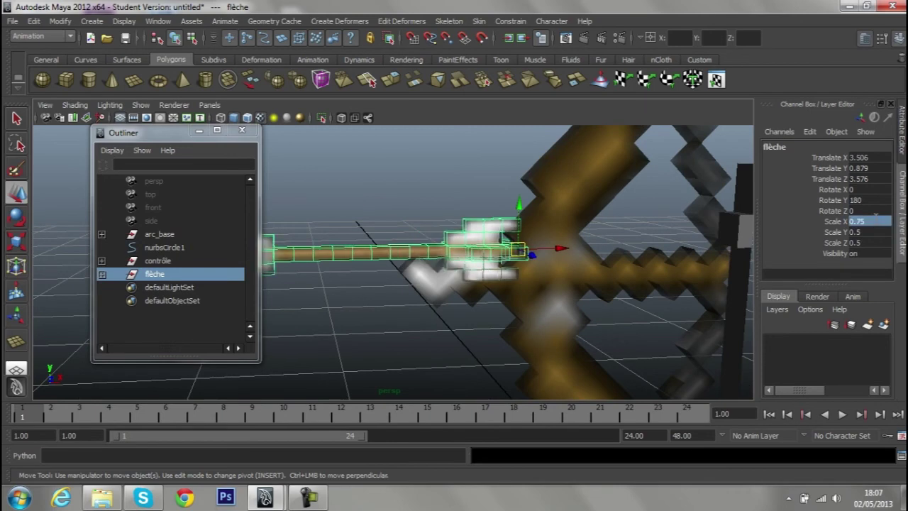
{"action": "mouse_move", "coordinate": [625, 263]}
{"action": "left_mouse_down", "text": "alt"}
{"action": "mouse_move", "coordinate": [499, 275]}
{"action": "mouse_move", "coordinate": [614, 262]}
{"action": "left_mouse_up", "text": "alt"}
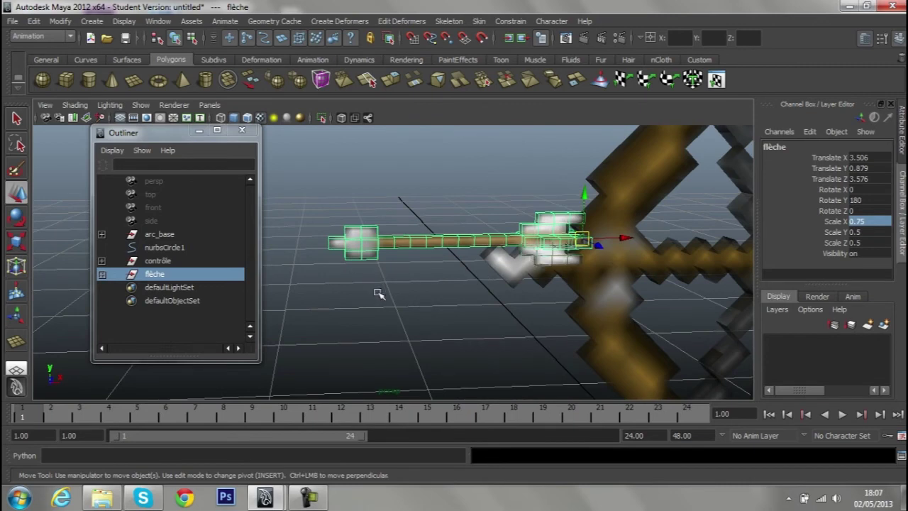
Nudge the arrow along X and Z so its rear end sits in the bow
{"action": "mouse_move", "coordinate": [379, 293]}
{"action": "left_mouse_down", "text": "alt"}
{"action": "mouse_move", "coordinate": [518, 286]}
{"action": "mouse_move", "coordinate": [578, 296]}
{"action": "left_mouse_up", "text": "alt"}
{"action": "mouse_move", "coordinate": [312, 277]}
{"action": "left_mouse_down", "text": "alt"}
{"action": "mouse_move", "coordinate": [625, 254]}
{"action": "mouse_move", "coordinate": [432, 253]}
{"action": "mouse_move", "coordinate": [397, 234]}
{"action": "mouse_move", "coordinate": [514, 245]}
{"action": "left_mouse_up", "text": "alt"}
{"action": "mouse_move", "coordinate": [513, 245]}
{"action": "right_mouse_down", "text": "alt"}
{"action": "mouse_move", "coordinate": [535, 247]}
{"action": "mouse_move", "coordinate": [529, 262]}
{"action": "right_mouse_up", "text": "alt"}
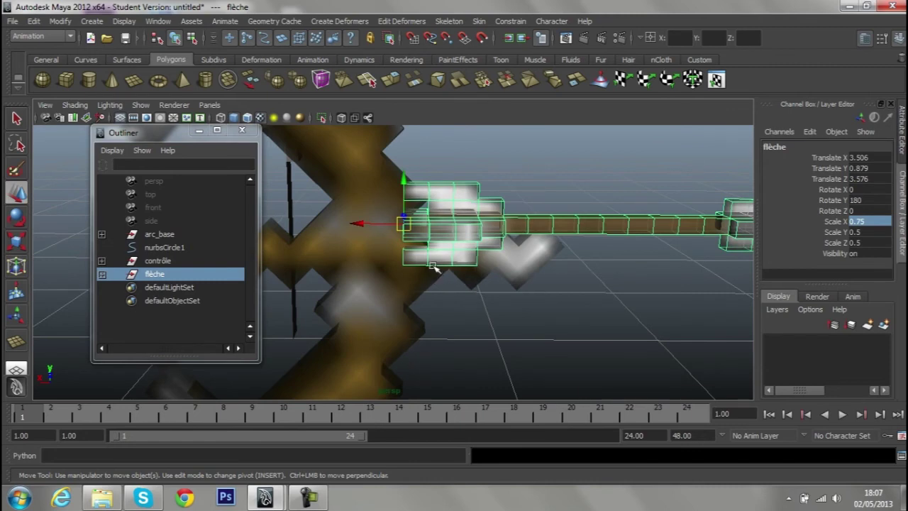
{"action": "mouse_move", "coordinate": [426, 267]}
{"action": "left_mouse_down", "text": "alt"}
{"action": "mouse_move", "coordinate": [430, 260]}
{"action": "mouse_move", "coordinate": [412, 263]}
{"action": "mouse_move", "coordinate": [470, 263]}
{"action": "mouse_move", "coordinate": [348, 270]}
{"action": "mouse_move", "coordinate": [290, 258]}
{"action": "mouse_move", "coordinate": [426, 264]}
{"action": "mouse_move", "coordinate": [553, 302]}
{"action": "mouse_move", "coordinate": [492, 292]}
{"action": "mouse_move", "coordinate": [509, 304]}
{"action": "mouse_move", "coordinate": [598, 290]}
{"action": "mouse_move", "coordinate": [592, 285]}
{"action": "mouse_move", "coordinate": [595, 310]}
{"action": "left_mouse_up", "text": "alt"}
{"action": "scroll", "coordinate": [446, 284], "scroll_direction": "up", "scroll_amount": 3}
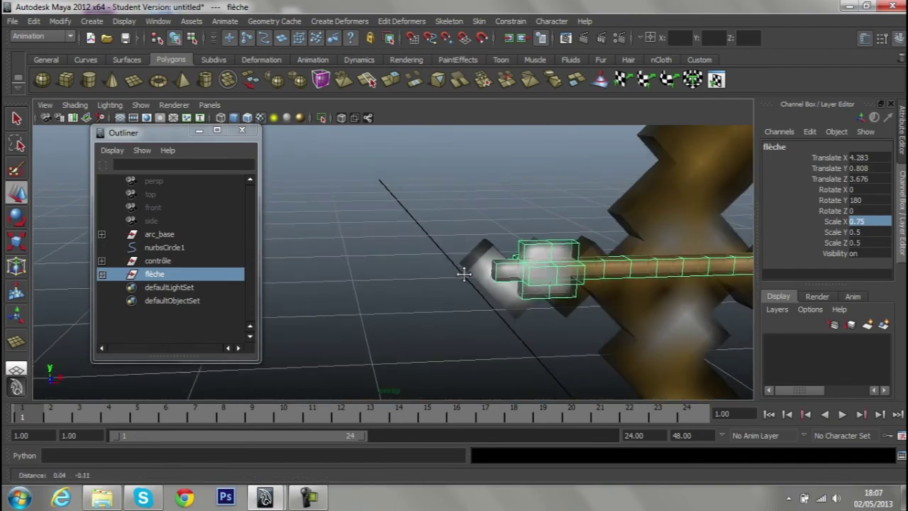
{"action": "scroll", "coordinate": [466, 270], "scroll_direction": "up", "scroll_amount": 3}
{"action": "scroll", "coordinate": [482, 284], "scroll_direction": "up", "scroll_amount": 3}
{"action": "mouse_move", "coordinate": [471, 228]}
{"action": "left_mouse_down", "text": "alt"}
{"action": "mouse_move", "coordinate": [669, 253]}
{"action": "mouse_move", "coordinate": [752, 253]}
{"action": "mouse_move", "coordinate": [464, 276]}
{"action": "left_mouse_up", "text": "alt"}
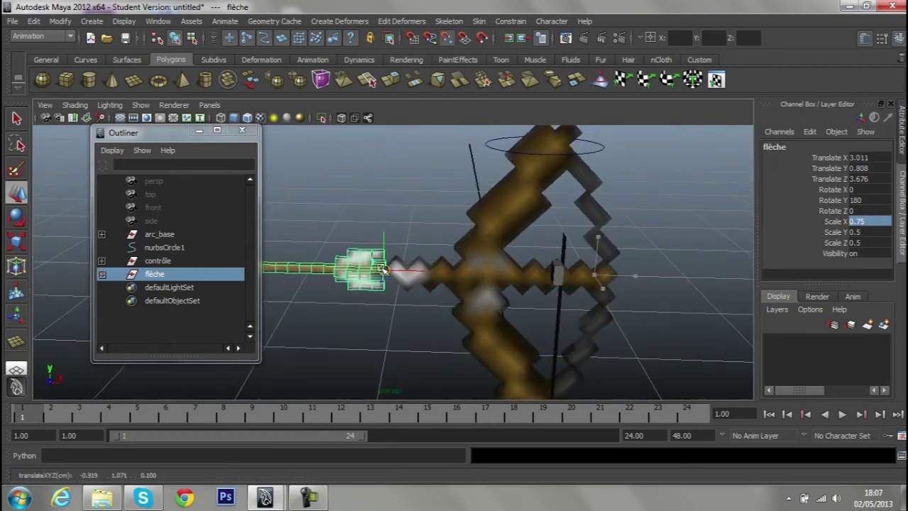
{"action": "mouse_move", "coordinate": [394, 279]}
{"action": "left_mouse_down", "text": "alt"}
{"action": "mouse_move", "coordinate": [614, 263]}
{"action": "mouse_move", "coordinate": [671, 276]}
{"action": "mouse_move", "coordinate": [450, 326]}
{"action": "mouse_move", "coordinate": [550, 318]}
{"action": "mouse_move", "coordinate": [542, 319]}
{"action": "left_mouse_up", "text": "alt"}
{"action": "left_click_drag", "start_coordinate": [593, 308], "coordinate": [446, 266], "text": "alt"}
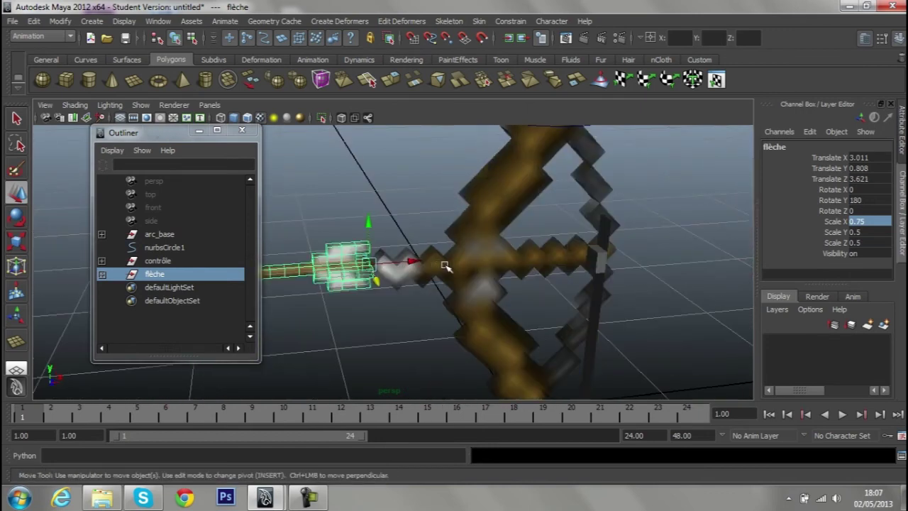
Freeze the arrow's transformations, close the Outliner, and deselect the arrow
{"action": "left_click", "coordinate": [60, 21]}
{"action": "left_click", "coordinate": [106, 65]}
{"action": "mouse_move", "coordinate": [310, 219]}
{"action": "left_mouse_down", "text": "alt"}
{"action": "mouse_move", "coordinate": [270, 181]}
{"action": "mouse_move", "coordinate": [361, 173]}
{"action": "mouse_move", "coordinate": [364, 200]}
{"action": "mouse_move", "coordinate": [339, 202]}
{"action": "left_mouse_up", "text": "alt"}
{"action": "left_click", "coordinate": [200, 130]}
{"action": "left_click", "coordinate": [269, 193]}
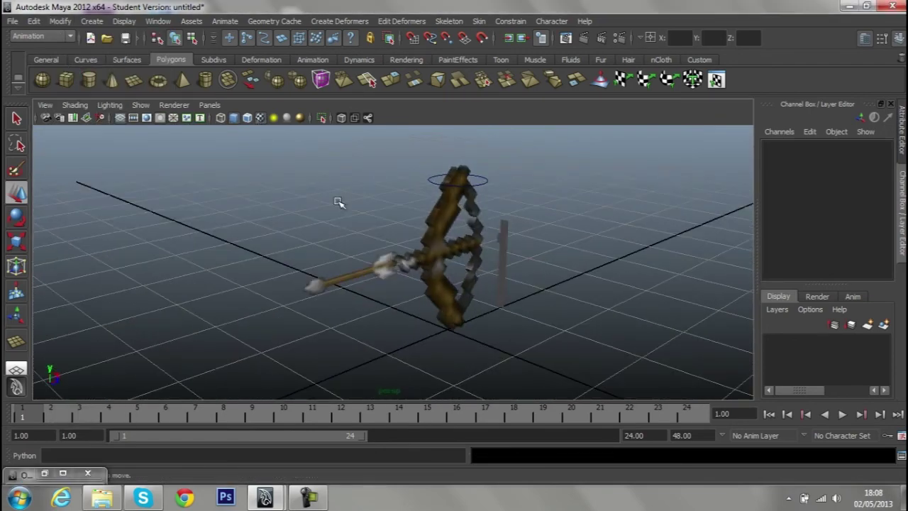
Select flèche in the Outliner and set its Visibility to off
{"action": "scroll", "coordinate": [339, 203], "scroll_direction": "down", "scroll_amount": 5}
{"action": "mouse_move", "coordinate": [497, 144]}
{"action": "left_mouse_down", "text": "alt"}
{"action": "mouse_move", "coordinate": [546, 160]}
{"action": "mouse_move", "coordinate": [490, 162]}
{"action": "left_mouse_up", "text": "alt"}
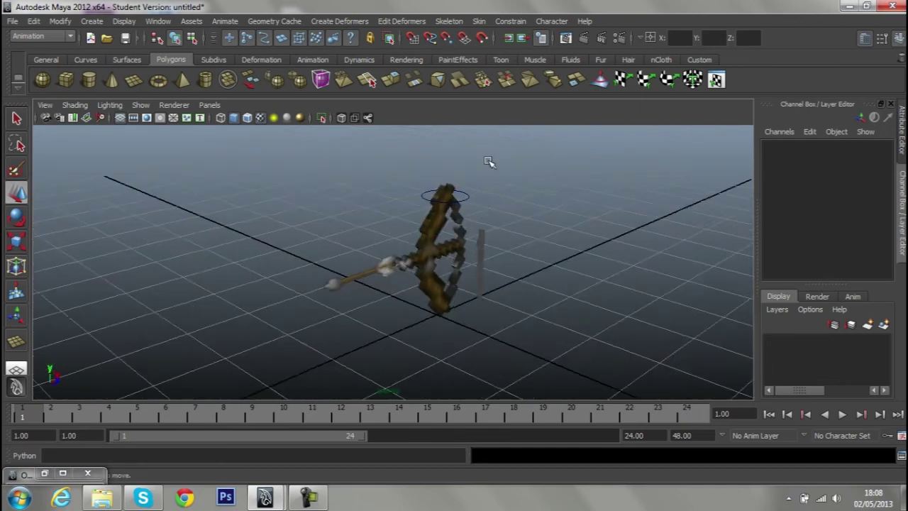
{"action": "scroll", "coordinate": [461, 199], "scroll_direction": "up", "scroll_amount": 6}
{"action": "left_click", "coordinate": [44, 473]}
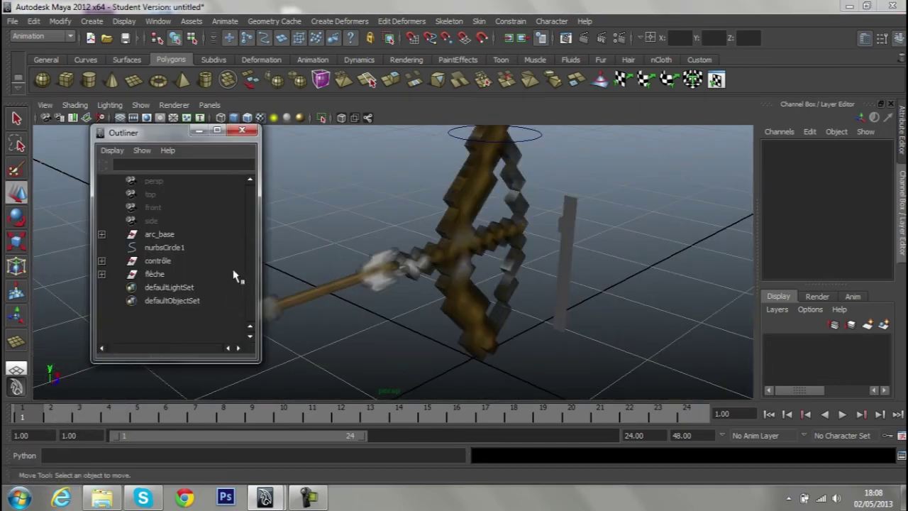
{"action": "left_click", "coordinate": [155, 274]}
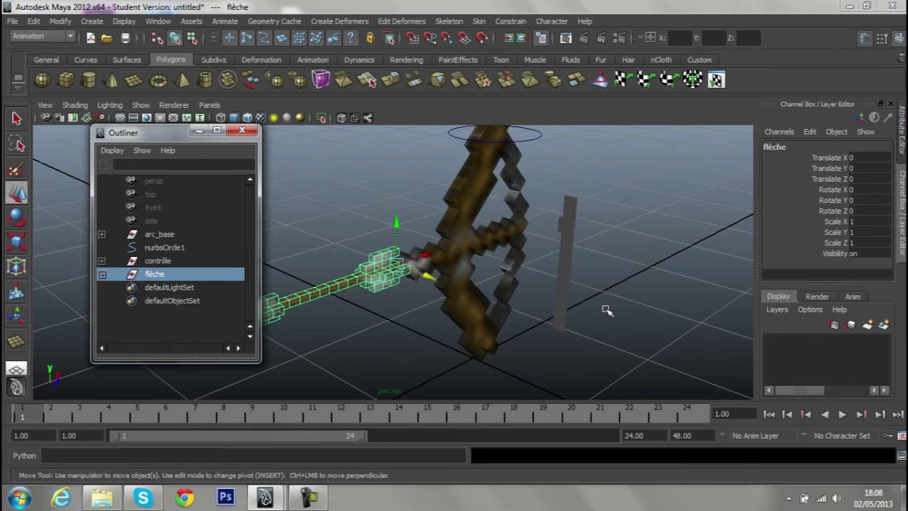
{"action": "double_click", "coordinate": [854, 253]}
{"action": "type", "text": "ff"}
{"action": "key", "text": "Return"}
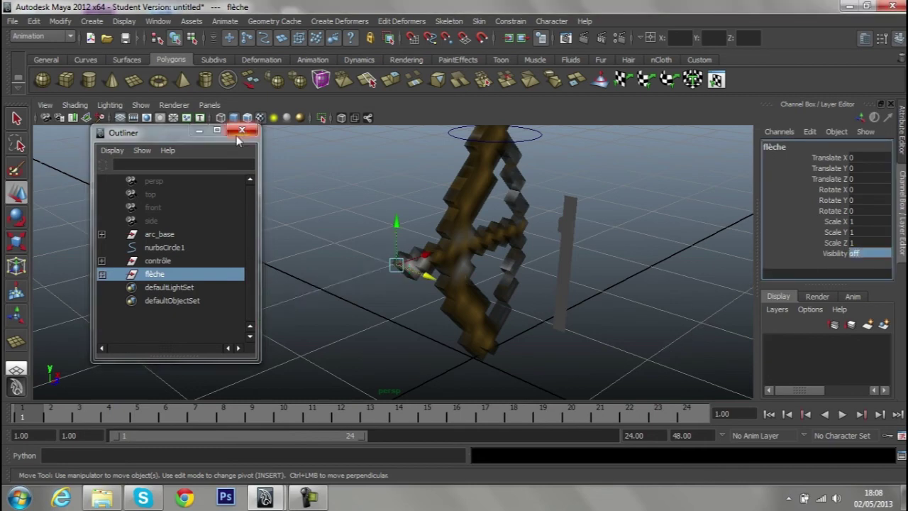
{"action": "left_click", "coordinate": [200, 131]}
Zoom out and drag out a new polygon plane on the ground grid
{"action": "scroll", "coordinate": [324, 314], "scroll_direction": "down", "scroll_amount": 3}
{"action": "mouse_move", "coordinate": [324, 314]}
{"action": "middle_mouse_down", "text": "alt"}
{"action": "mouse_move", "coordinate": [495, 258]}
{"action": "mouse_move", "coordinate": [294, 210]}
{"action": "middle_mouse_up", "text": "alt"}
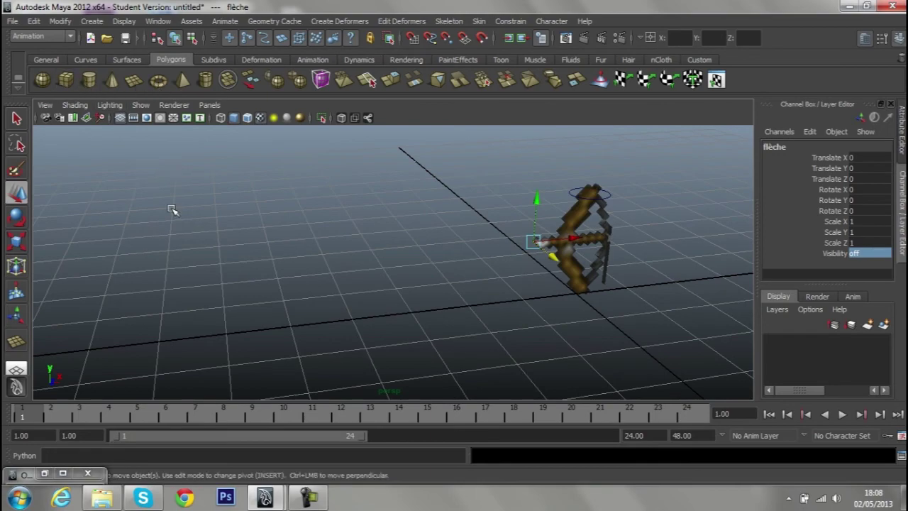
{"action": "mouse_move", "coordinate": [171, 210]}
{"action": "left_mouse_down", "text": "alt"}
{"action": "mouse_move", "coordinate": [353, 239]}
{"action": "mouse_move", "coordinate": [301, 314]}
{"action": "mouse_move", "coordinate": [543, 351]}
{"action": "left_mouse_up", "text": "alt"}
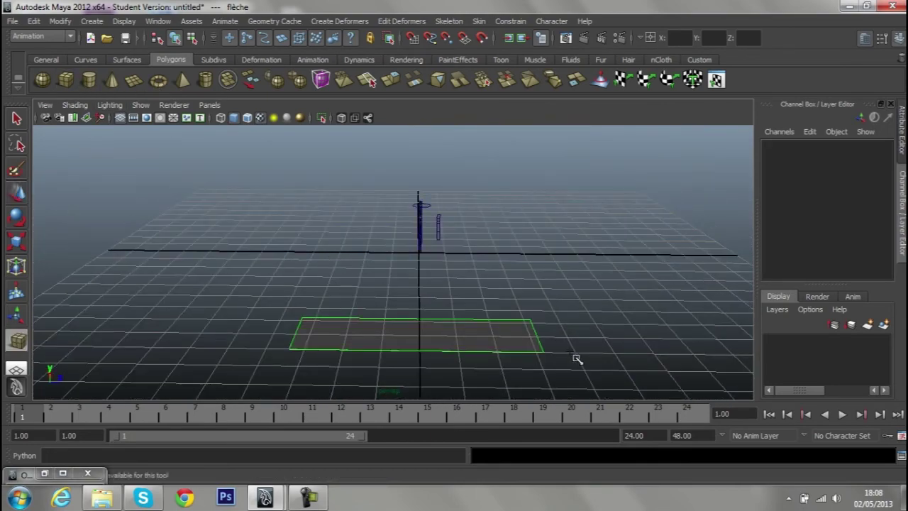
Finish shaping the tall box and reframe the view so the bow stands upright
{"action": "mouse_move", "coordinate": [497, 330]}
{"action": "left_mouse_down"}
{"action": "mouse_move", "coordinate": [557, 253]}
{"action": "mouse_move", "coordinate": [374, 268]}
{"action": "left_mouse_up"}
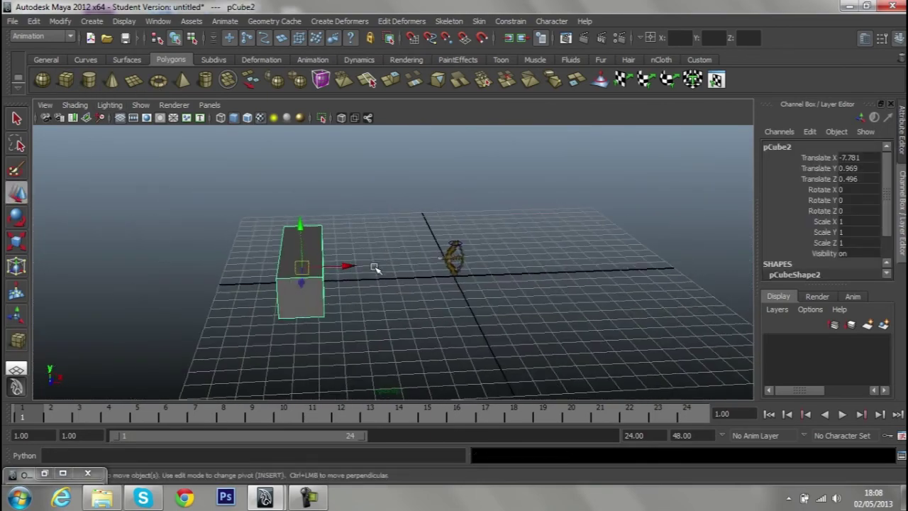
{"action": "right_click_drag", "start_coordinate": [374, 267], "coordinate": [412, 249], "text": "alt"}
{"action": "key", "text": "q"}
{"action": "left_click", "coordinate": [334, 229]}
{"action": "right_click_drag", "start_coordinate": [334, 229], "coordinate": [377, 248], "text": "alt"}
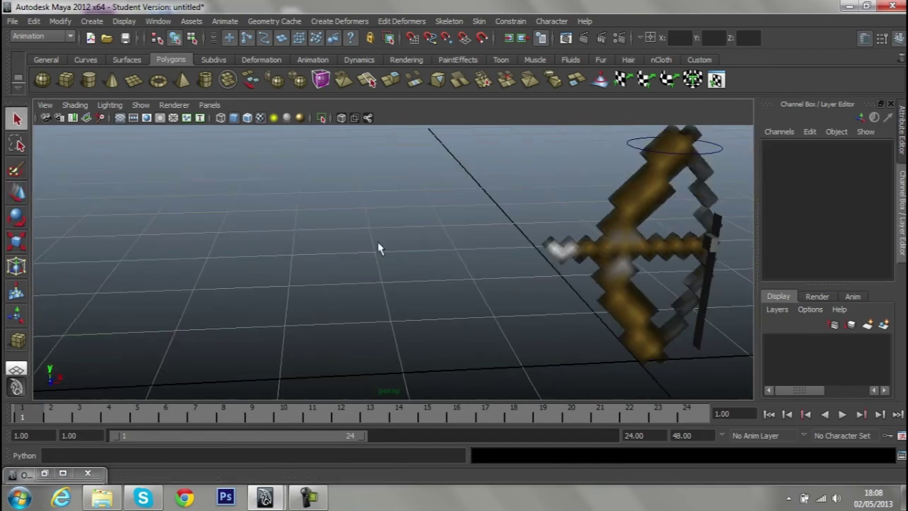
{"action": "mouse_move", "coordinate": [377, 248]}
{"action": "left_mouse_down", "text": "alt"}
{"action": "mouse_move", "coordinate": [470, 290]}
{"action": "mouse_move", "coordinate": [497, 270]}
{"action": "left_mouse_up", "text": "alt"}
Lower the tall bowstring cube onto the grid and key it at frame 1
{"action": "left_click", "coordinate": [548, 202]}
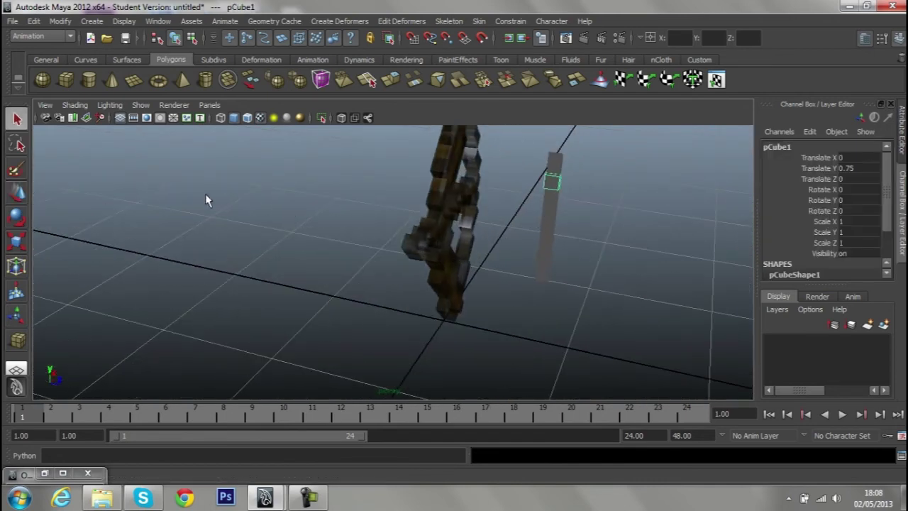
{"action": "left_click", "coordinate": [17, 190]}
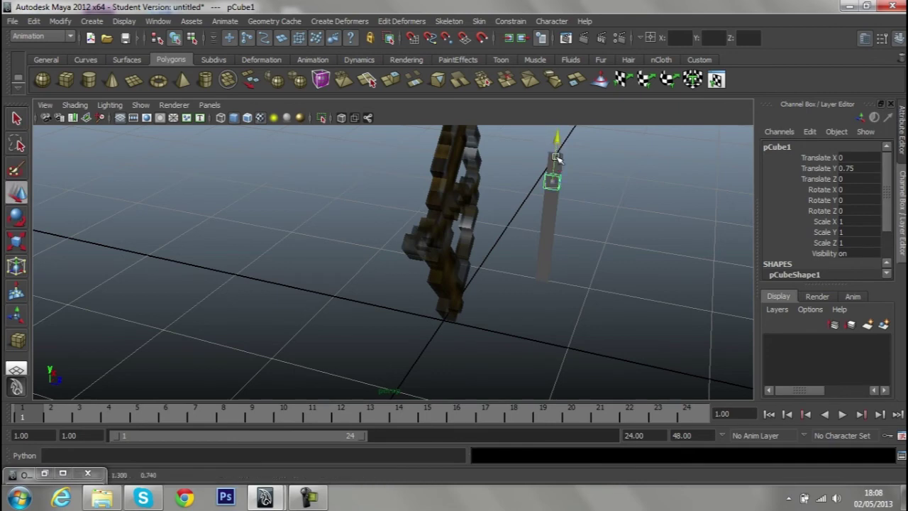
{"action": "mouse_move", "coordinate": [550, 147]}
{"action": "left_mouse_down"}
{"action": "mouse_move", "coordinate": [565, 300]}
{"action": "mouse_move", "coordinate": [501, 306]}
{"action": "left_mouse_up"}
{"action": "key", "text": "s"}
At frame 11, raise the cube to draw the bowstring back and key it
{"action": "left_click_drag", "start_coordinate": [44, 417], "coordinate": [137, 417]}
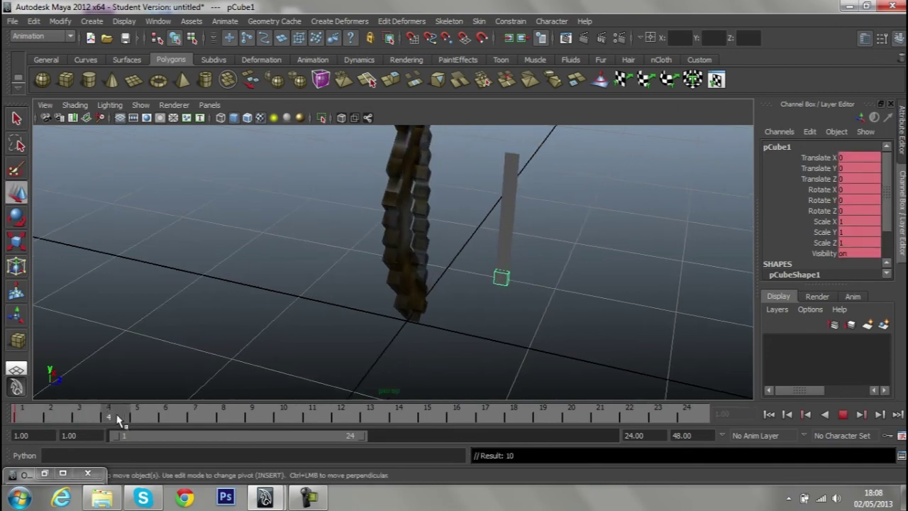
{"action": "left_click_drag", "start_coordinate": [195, 418], "coordinate": [320, 418]}
{"action": "left_click_drag", "start_coordinate": [507, 240], "coordinate": [511, 121]}
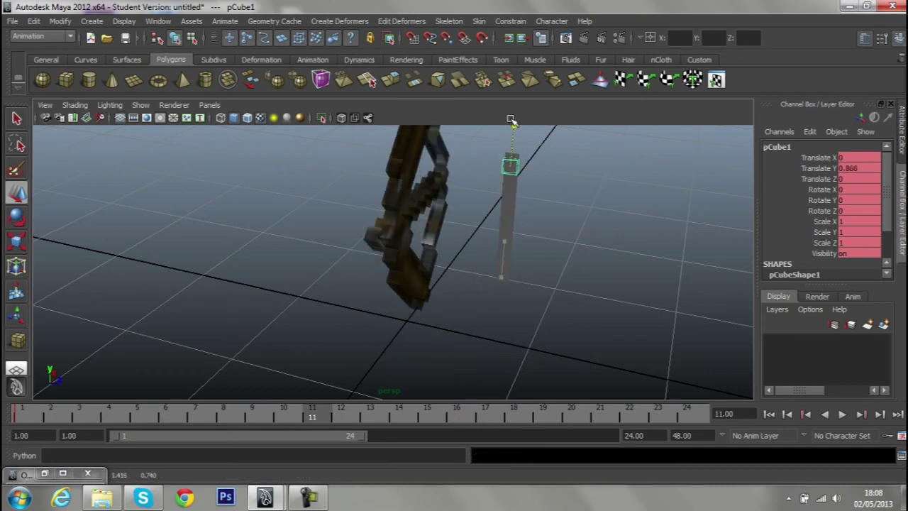
{"action": "key", "text": "s"}
Key the cube at frame 18 and again at frame 19 for the release
{"action": "left_click_drag", "start_coordinate": [286, 417], "coordinate": [22, 418]}
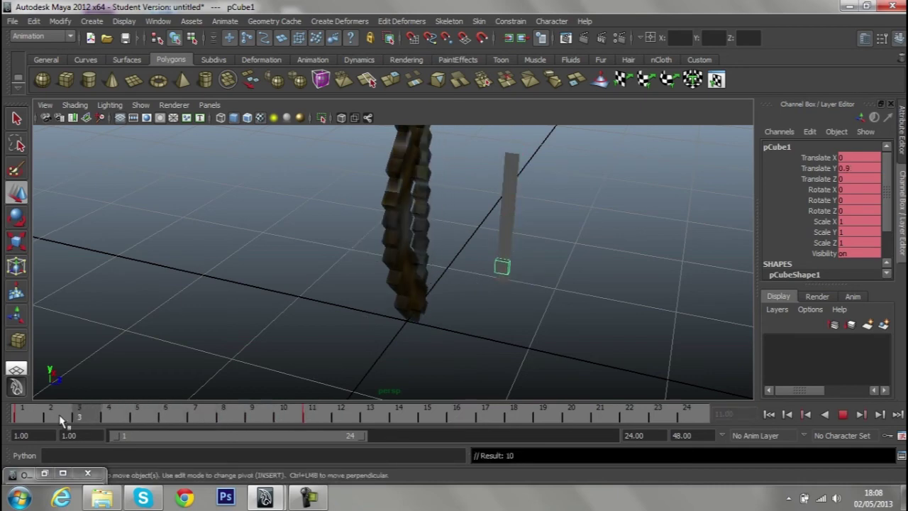
{"action": "left_click_drag", "start_coordinate": [571, 369], "coordinate": [618, 341], "text": "alt"}
{"action": "left_click", "coordinate": [842, 414]}
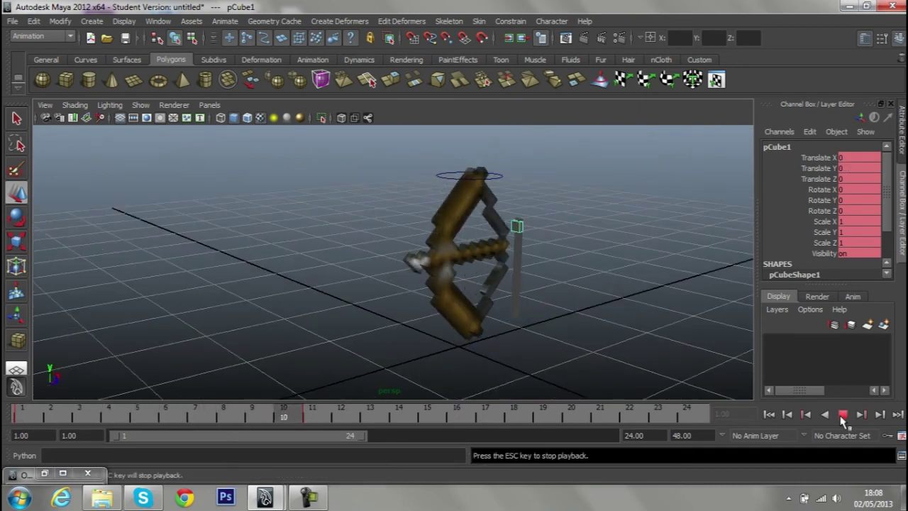
{"action": "right_click_drag", "start_coordinate": [692, 392], "coordinate": [515, 348], "text": "alt"}
{"action": "left_click", "coordinate": [516, 419]}
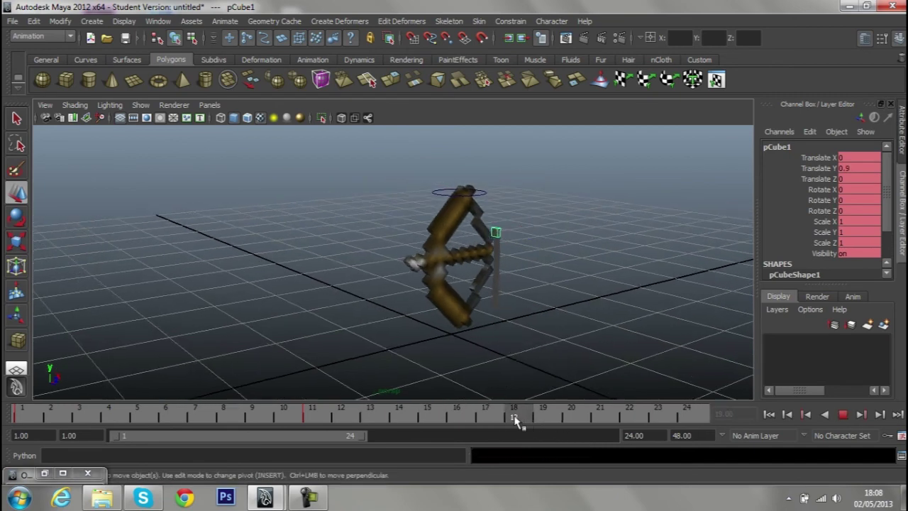
{"action": "key", "text": "s"}
{"action": "left_click", "coordinate": [543, 418]}
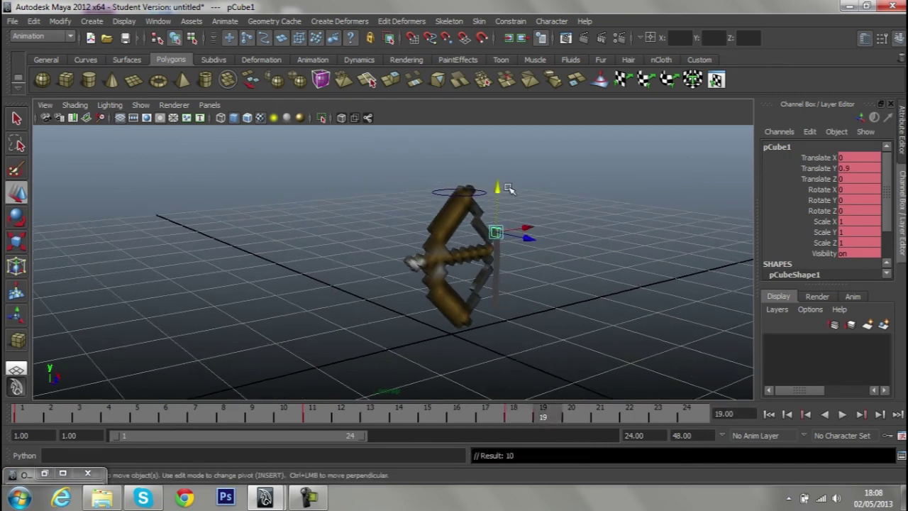
{"action": "key", "text": "alt+v"}
Stop playback and pick flèche in the Outliner
{"action": "left_click_drag", "start_coordinate": [525, 300], "coordinate": [544, 385], "text": "alt"}
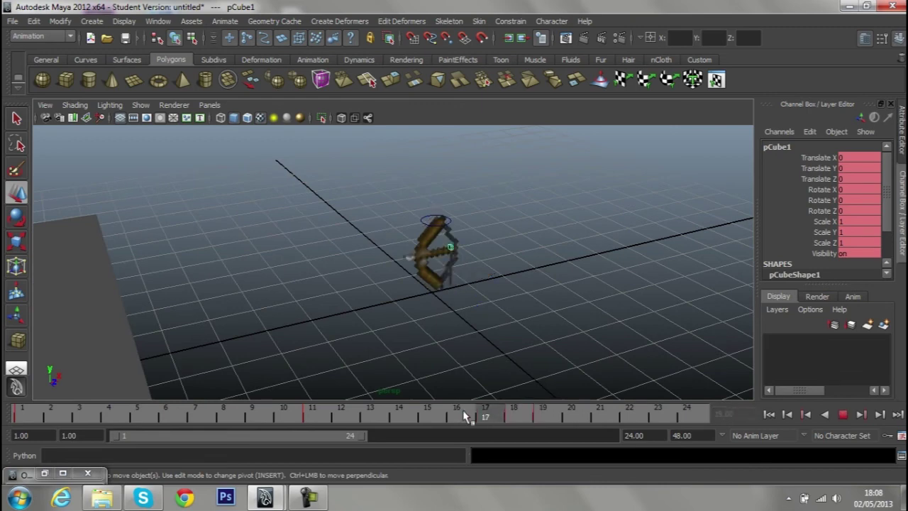
{"action": "left_click", "coordinate": [21, 417]}
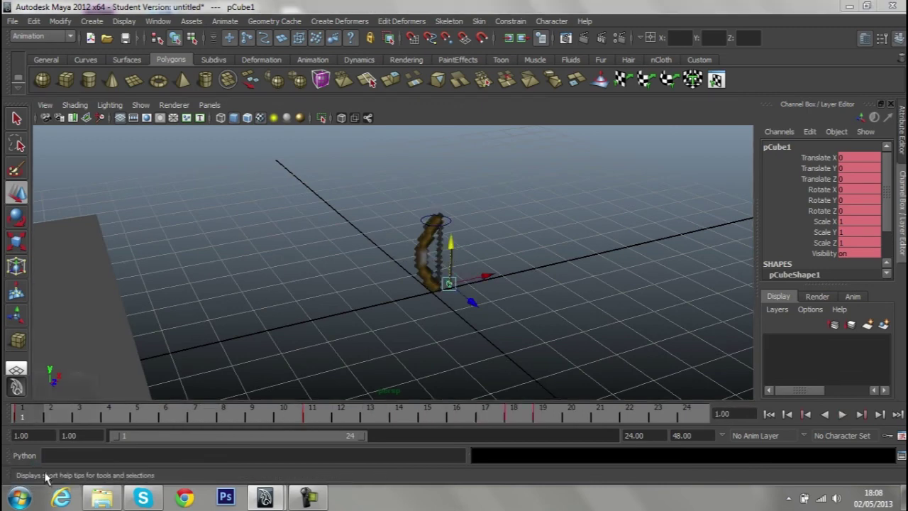
{"action": "left_click", "coordinate": [154, 274]}
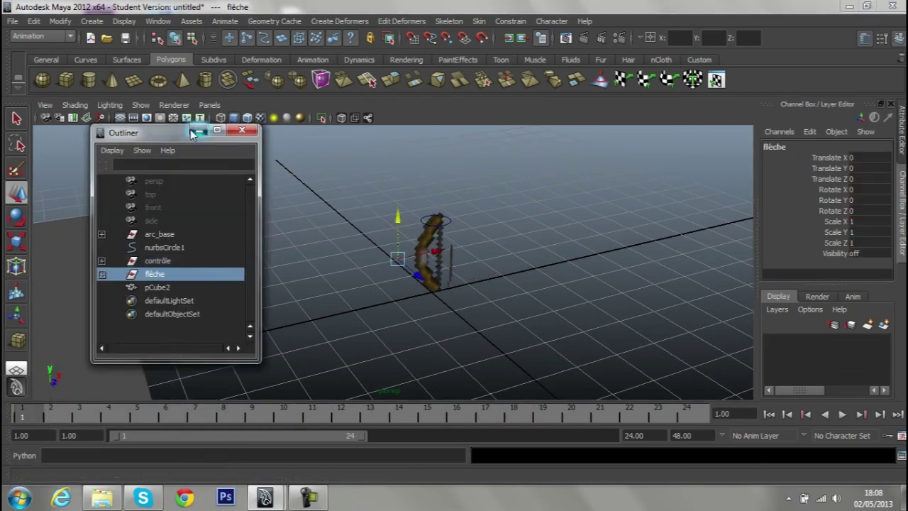
Key flèche hidden at frame 18, then set its Visibility to on at frame 19
{"action": "left_click", "coordinate": [197, 131]}
{"action": "left_click_drag", "start_coordinate": [56, 417], "coordinate": [512, 416]}
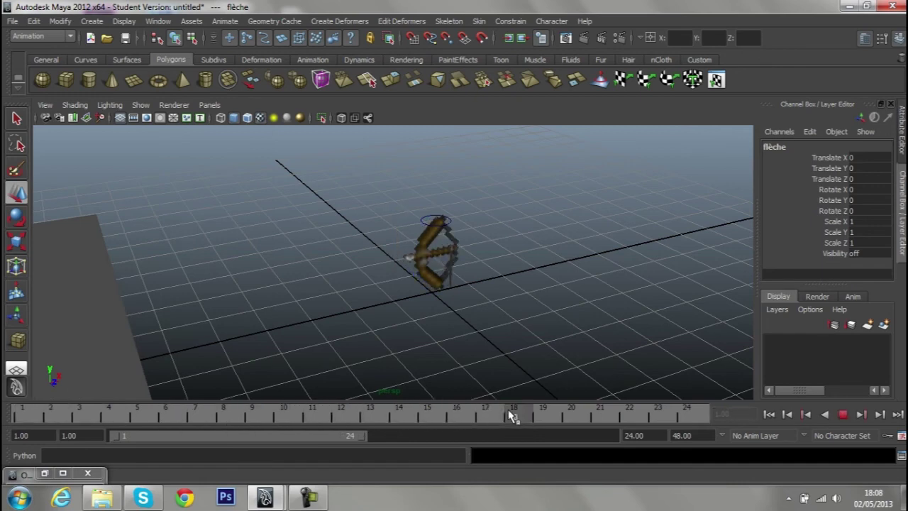
{"action": "key", "text": "s"}
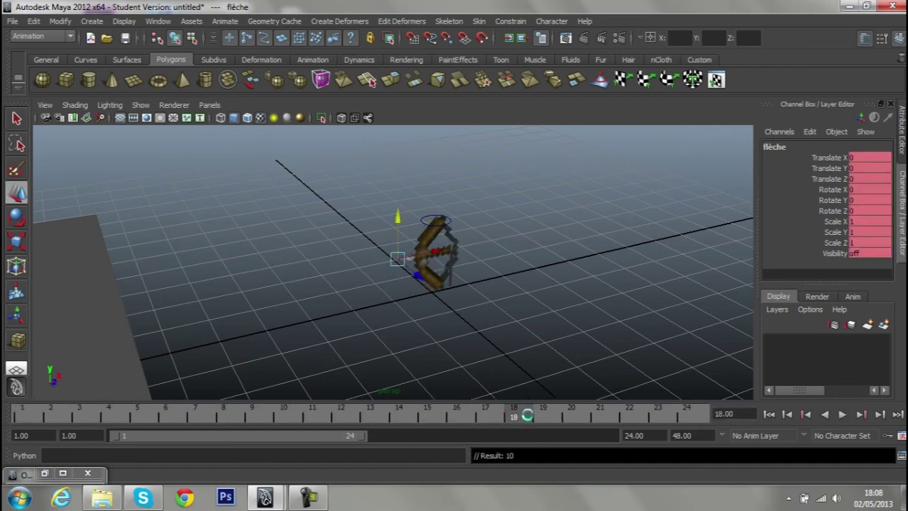
{"action": "left_click_drag", "start_coordinate": [527, 420], "coordinate": [544, 417]}
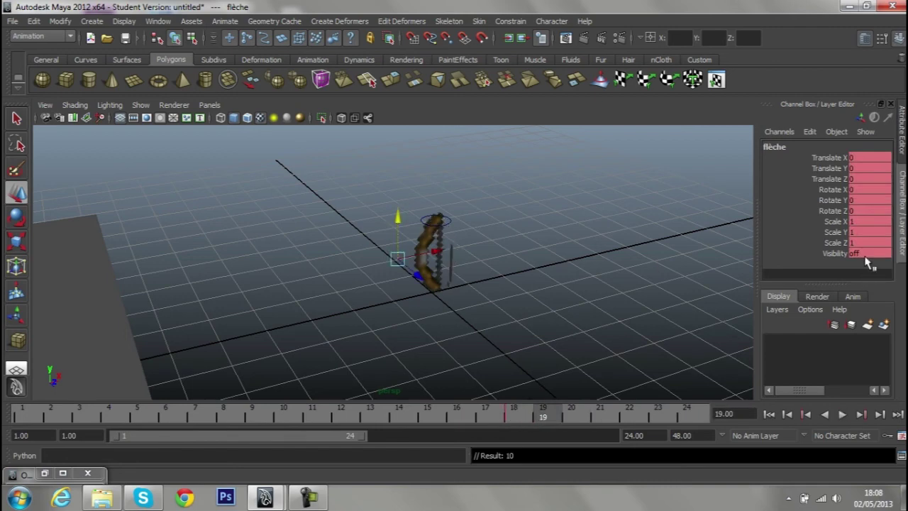
{"action": "type", "text": "on"}
{"action": "key", "text": "Return"}
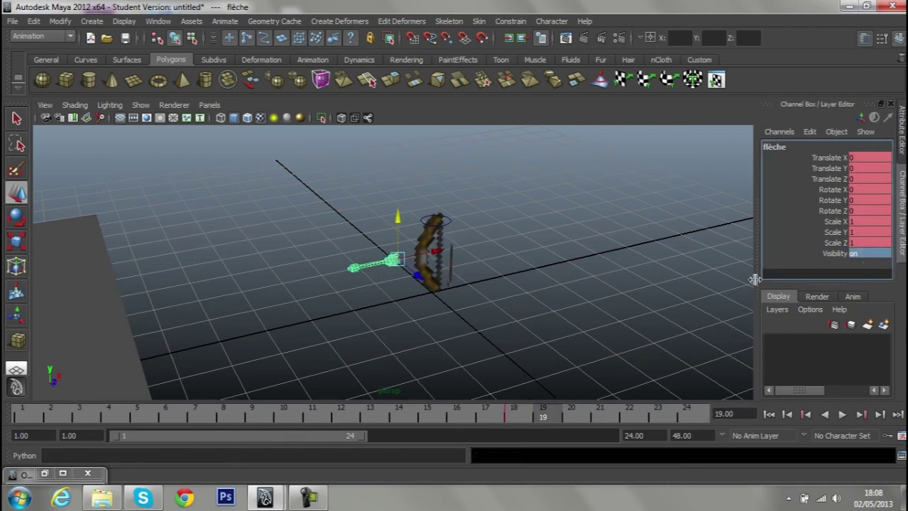
At frame 24, move flèche's pivot to its tip and push the arrow into the wall
{"action": "left_click_drag", "start_coordinate": [546, 420], "coordinate": [686, 419]}
{"action": "right_click_drag", "start_coordinate": [540, 298], "coordinate": [478, 274], "text": "alt"}
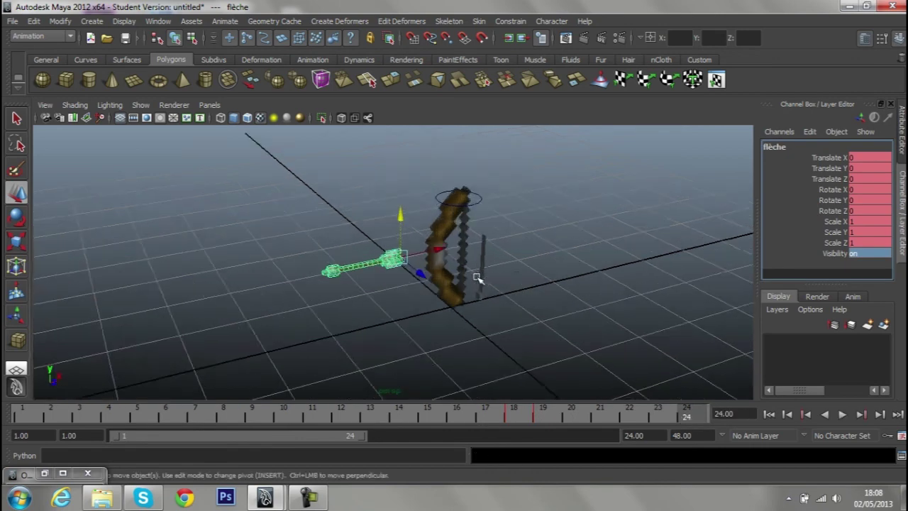
{"action": "mouse_move", "coordinate": [478, 274]}
{"action": "left_mouse_down", "text": "alt"}
{"action": "mouse_move", "coordinate": [366, 277]}
{"action": "mouse_move", "coordinate": [539, 236]}
{"action": "mouse_move", "coordinate": [222, 256]}
{"action": "left_mouse_up", "text": "alt"}
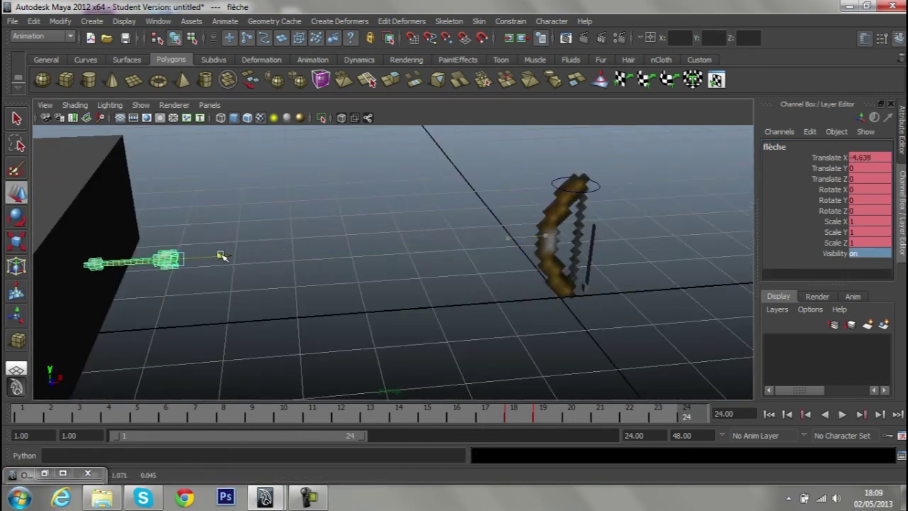
{"action": "mouse_move", "coordinate": [323, 266]}
{"action": "left_mouse_down", "text": "alt"}
{"action": "mouse_move", "coordinate": [246, 260]}
{"action": "mouse_move", "coordinate": [470, 323]}
{"action": "left_mouse_up", "text": "alt"}
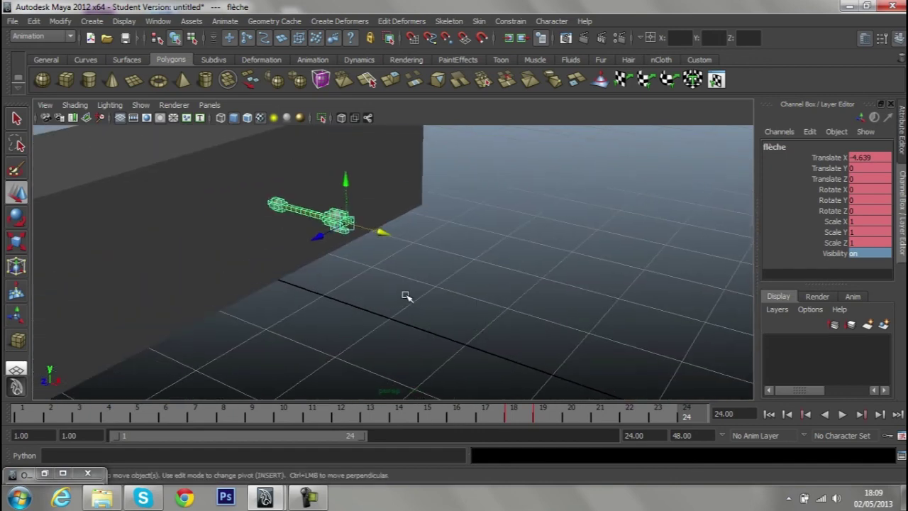
{"action": "mouse_move", "coordinate": [397, 289]}
{"action": "left_mouse_down", "text": "alt"}
{"action": "mouse_move", "coordinate": [426, 300]}
{"action": "mouse_move", "coordinate": [393, 282]}
{"action": "left_mouse_up", "text": "alt"}
{"action": "right_click_drag", "start_coordinate": [393, 282], "coordinate": [591, 287], "text": "alt"}
{"action": "key", "text": "Insert"}
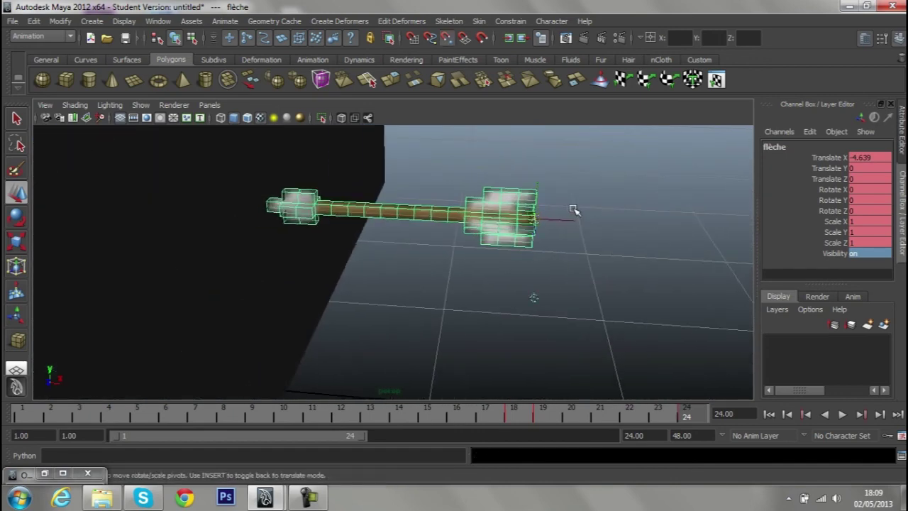
{"action": "left_click_drag", "start_coordinate": [565, 222], "coordinate": [327, 222]}
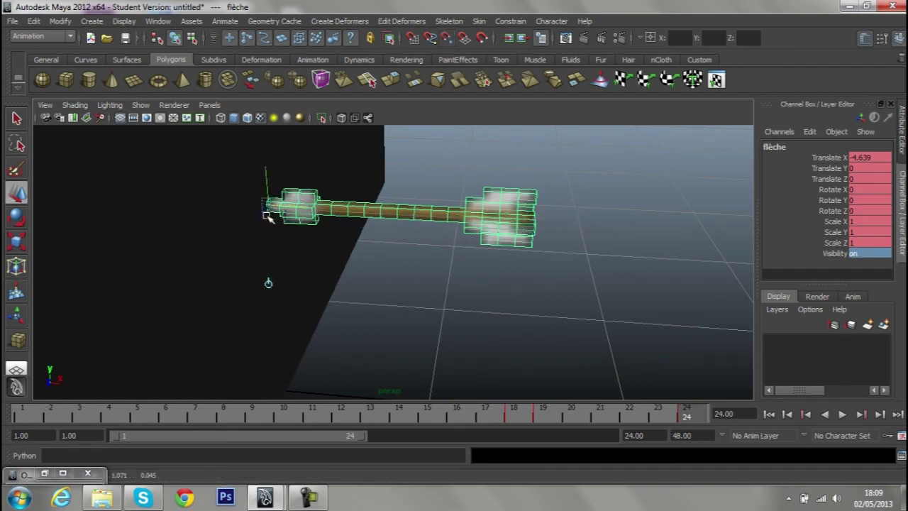
{"action": "key", "text": "Insert"}
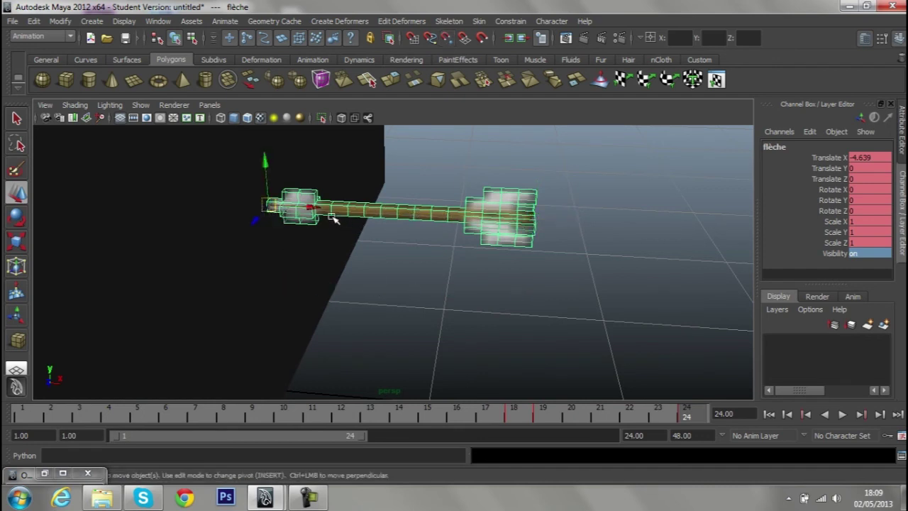
{"action": "left_click_drag", "start_coordinate": [317, 210], "coordinate": [297, 206]}
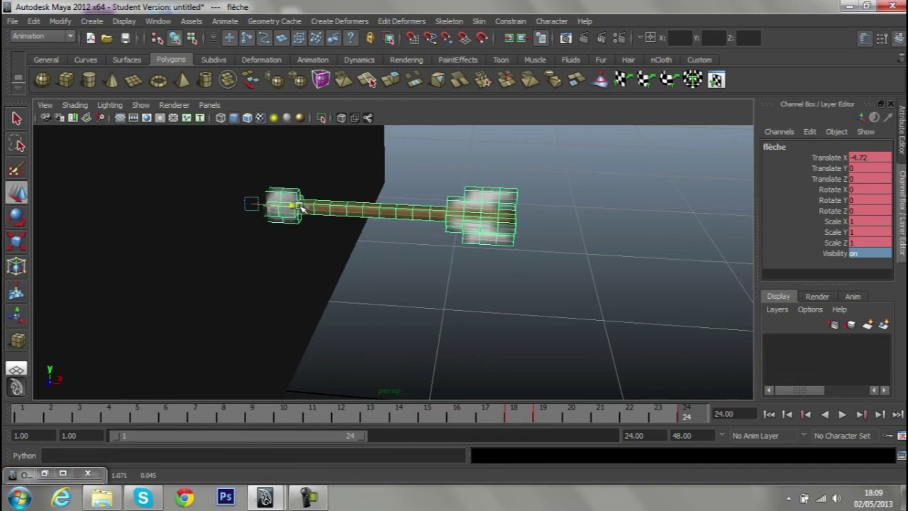
Extend the playback range end to frame 38
{"action": "scroll", "coordinate": [340, 216], "scroll_direction": "down", "scroll_amount": 3}
{"action": "mouse_move", "coordinate": [386, 227]}
{"action": "left_mouse_down", "text": "alt"}
{"action": "mouse_move", "coordinate": [395, 263]}
{"action": "mouse_move", "coordinate": [350, 282]}
{"action": "left_mouse_up", "text": "alt"}
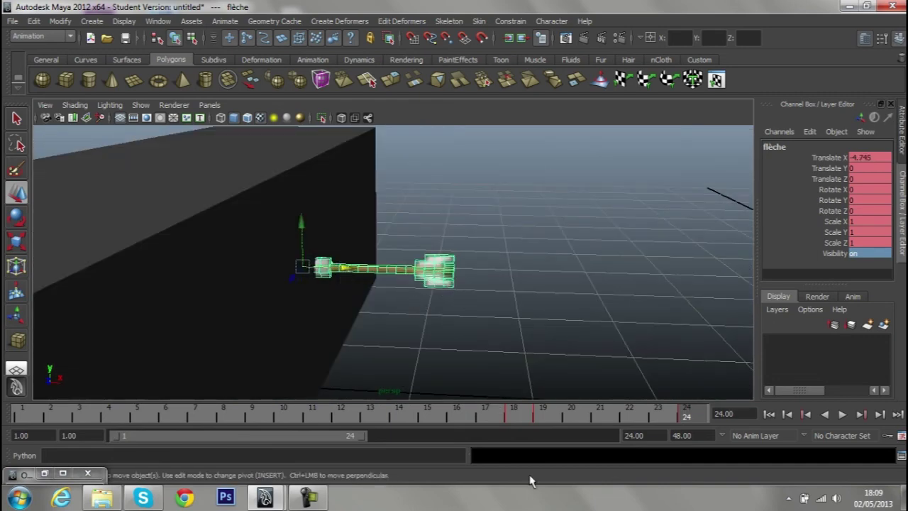
{"action": "left_click_drag", "start_coordinate": [356, 442], "coordinate": [497, 455]}
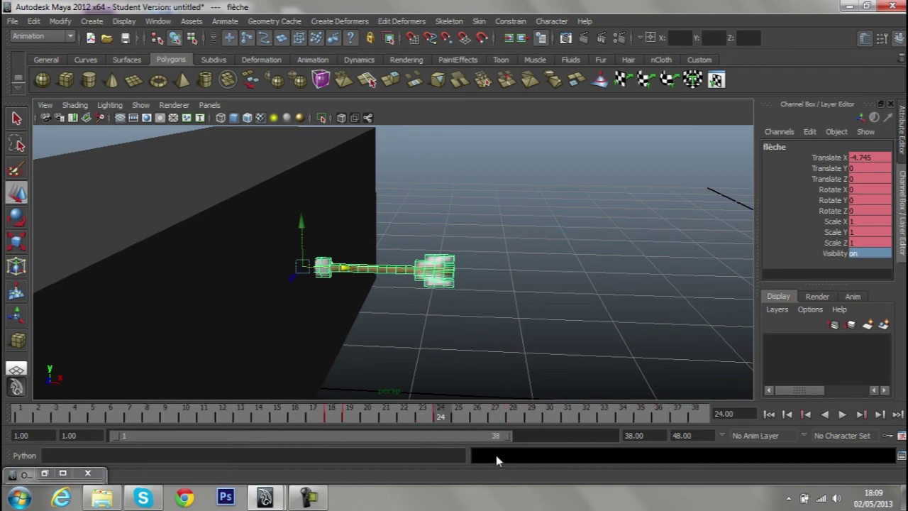
Preview the animation and nudge the arrow slightly deeper into the wall
{"action": "left_click", "coordinate": [455, 418]}
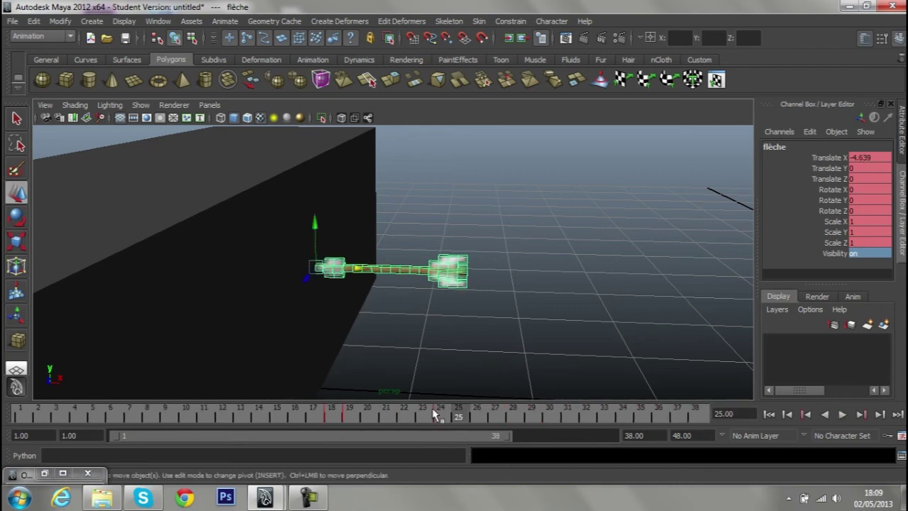
{"action": "key", "text": "alt+v"}
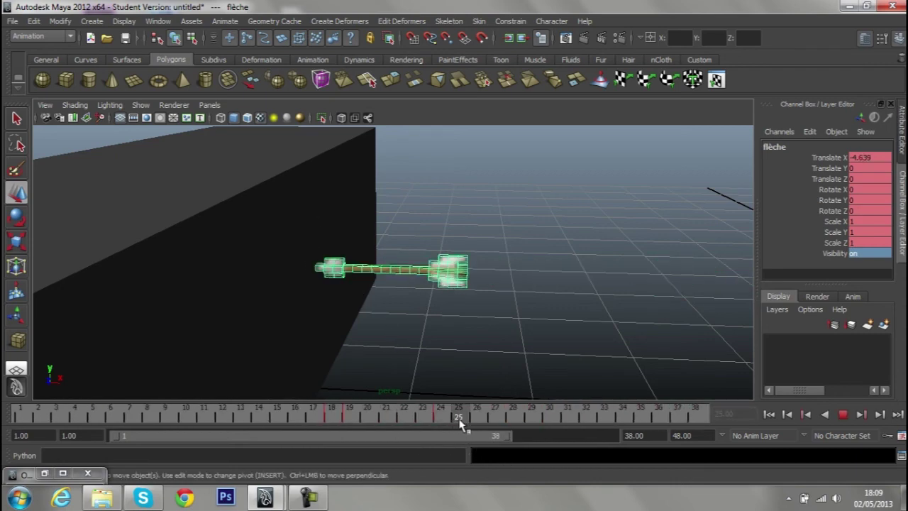
{"action": "left_click", "coordinate": [460, 420]}
{"action": "mouse_move", "coordinate": [371, 339]}
{"action": "left_mouse_down", "text": "alt"}
{"action": "mouse_move", "coordinate": [468, 406]}
{"action": "mouse_move", "coordinate": [406, 420]}
{"action": "mouse_move", "coordinate": [497, 419]}
{"action": "mouse_move", "coordinate": [440, 419]}
{"action": "left_mouse_up", "text": "alt"}
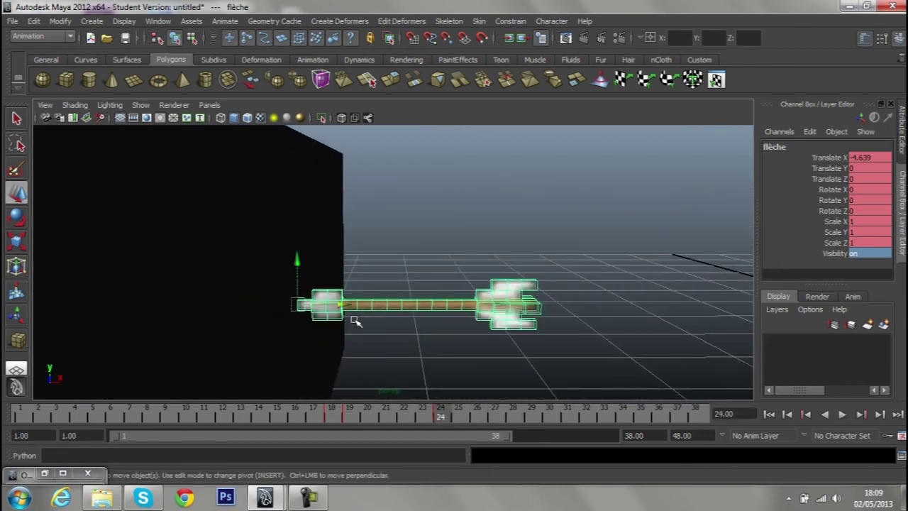
{"action": "middle_click_drag", "start_coordinate": [353, 317], "coordinate": [324, 307]}
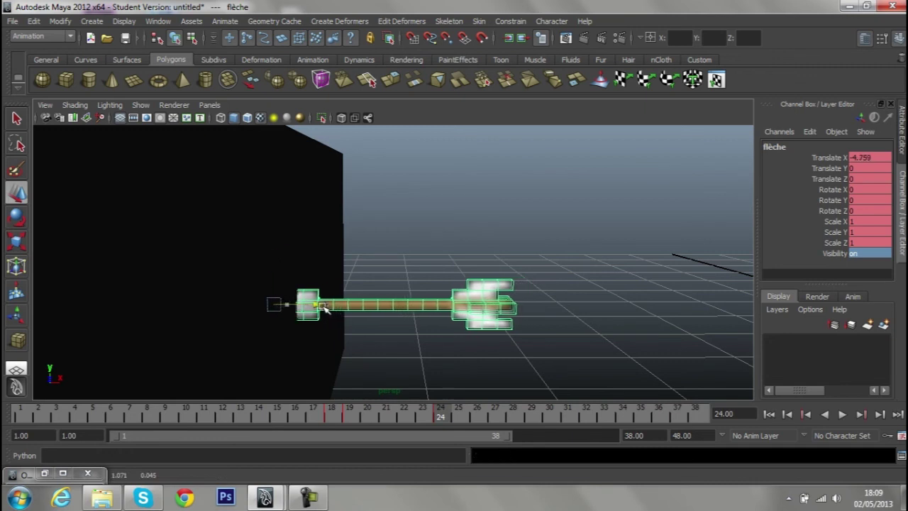
At frame 25, key the arrow's Rotate Z at 2
{"action": "left_click", "coordinate": [457, 423]}
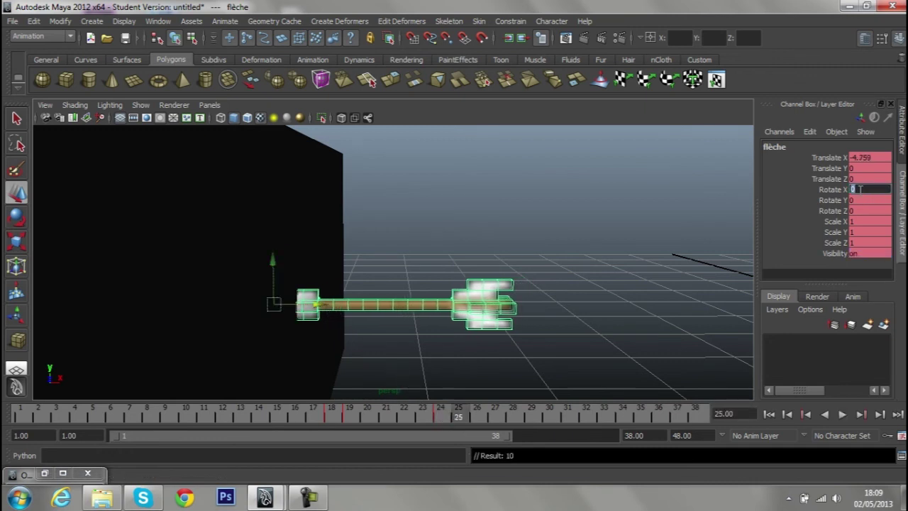
{"action": "type", "text": "5"}
{"action": "key", "text": "Return"}
{"action": "key", "text": "ctrl+z"}
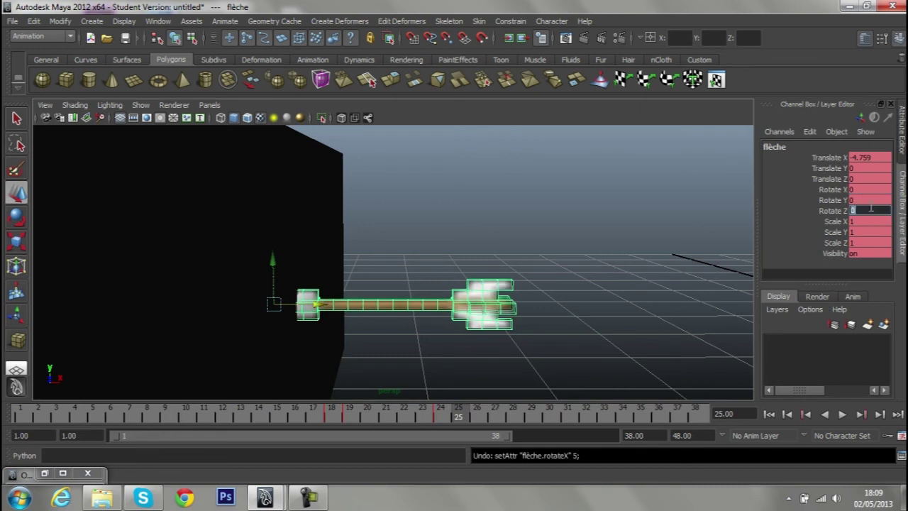
{"action": "type", "text": "5"}
{"action": "key", "text": "Return"}
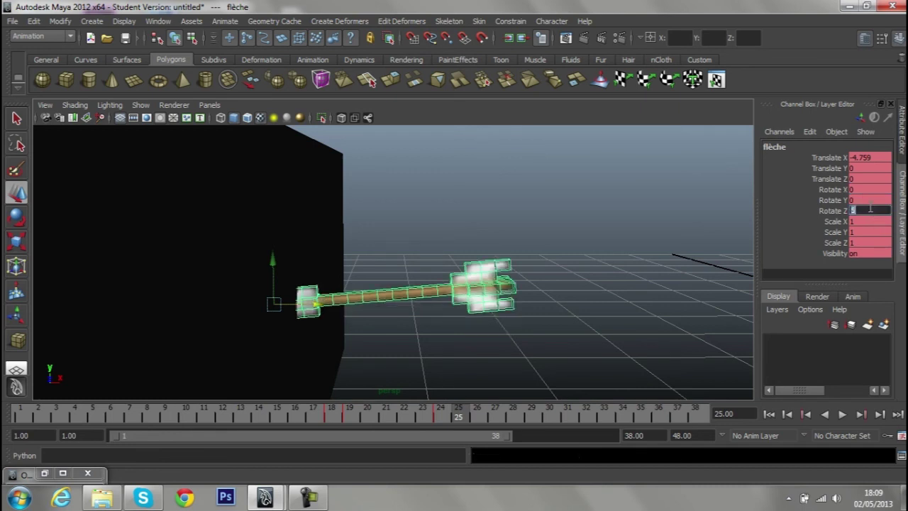
{"action": "type", "text": "2"}
{"action": "key", "text": "Return"}
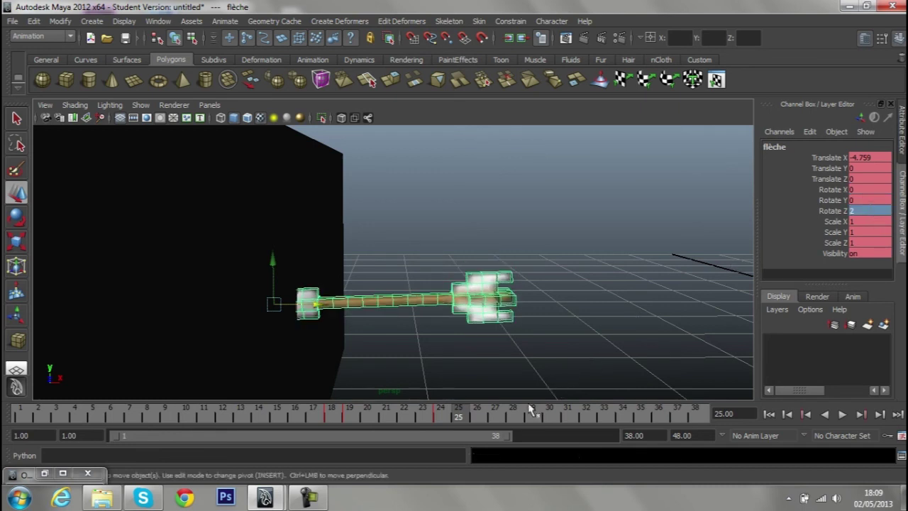
{"action": "key", "text": "alt+v"}
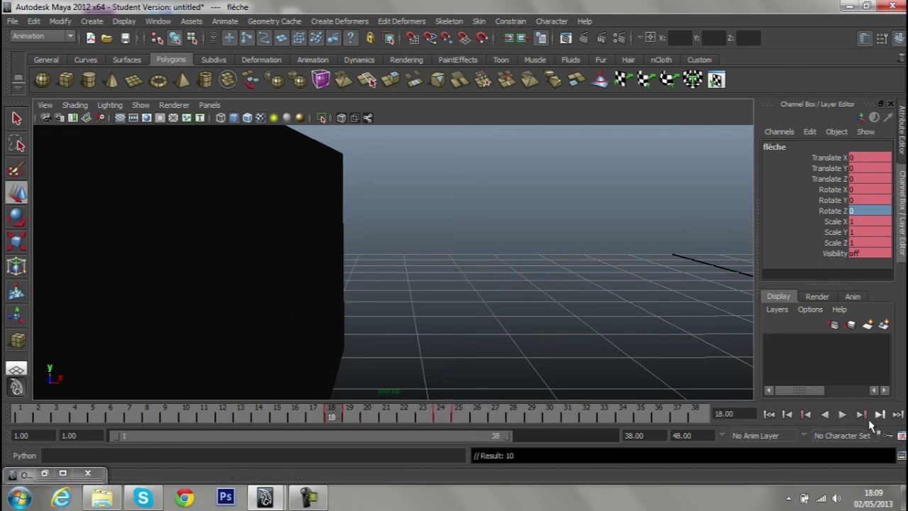
At frame 28, key the arrow's Rotate Y and Rotate Z at -2
{"action": "mouse_move", "coordinate": [622, 418]}
{"action": "left_mouse_down"}
{"action": "mouse_move", "coordinate": [470, 419]}
{"action": "mouse_move", "coordinate": [511, 419]}
{"action": "left_mouse_up"}
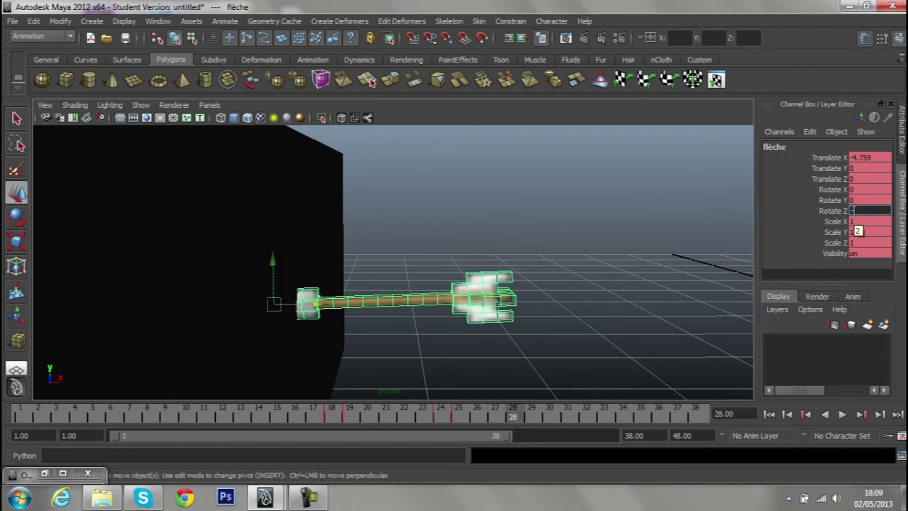
{"action": "key", "text": "Return"}
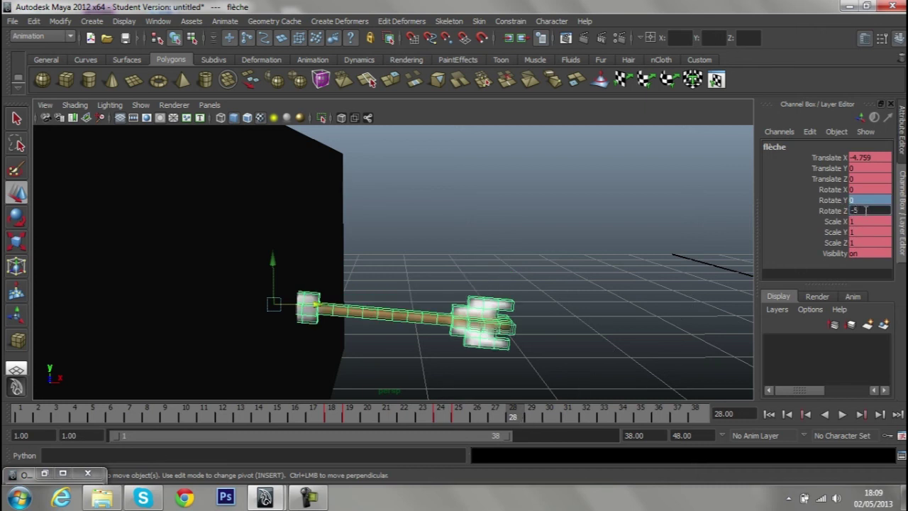
{"action": "type", "text": "2"}
{"action": "key", "text": "Return"}
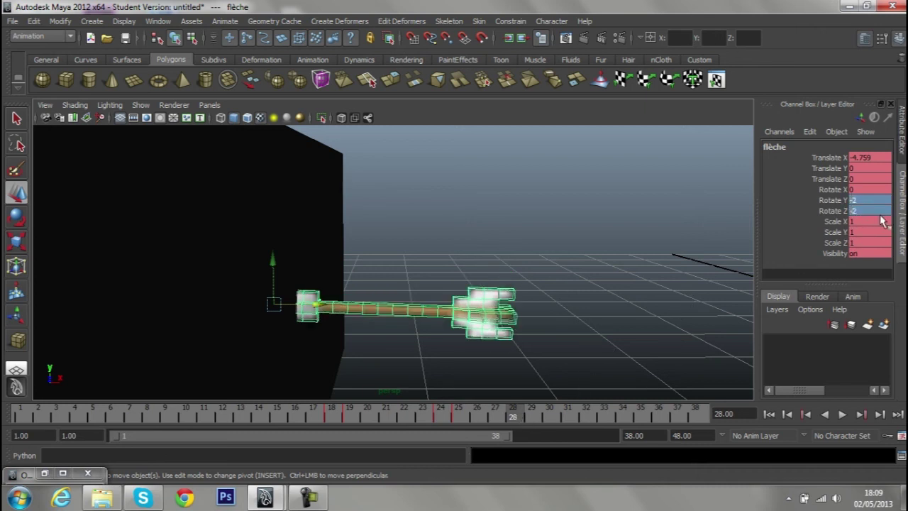
At frame 30, key the arrow's Rotate Z back to 0
{"action": "double_click", "coordinate": [516, 419]}
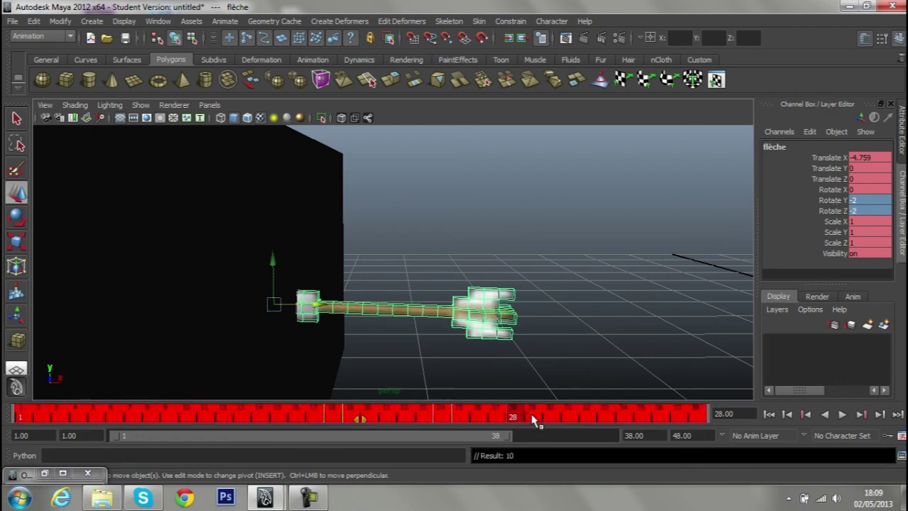
{"action": "left_click", "coordinate": [532, 419]}
{"action": "left_click", "coordinate": [549, 419]}
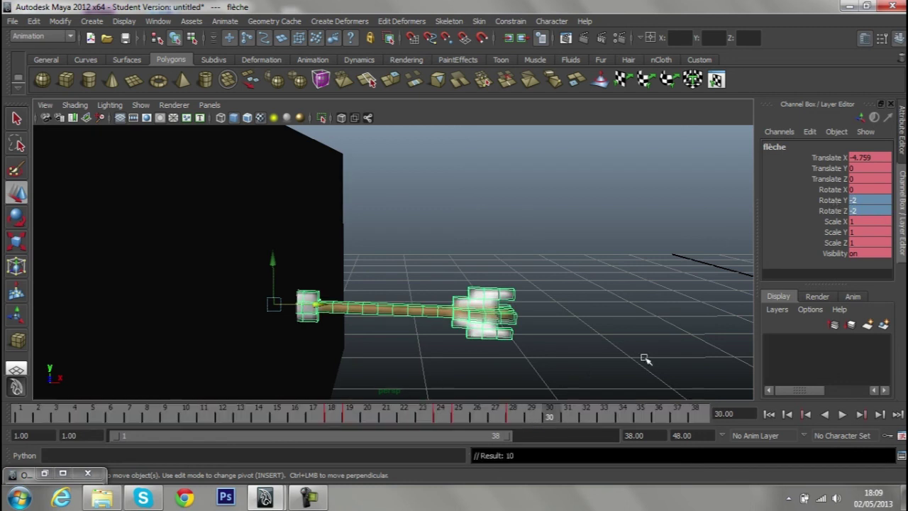
{"action": "left_click", "coordinate": [873, 210]}
{"action": "type", "text": "0"}
{"action": "key", "text": "Return"}
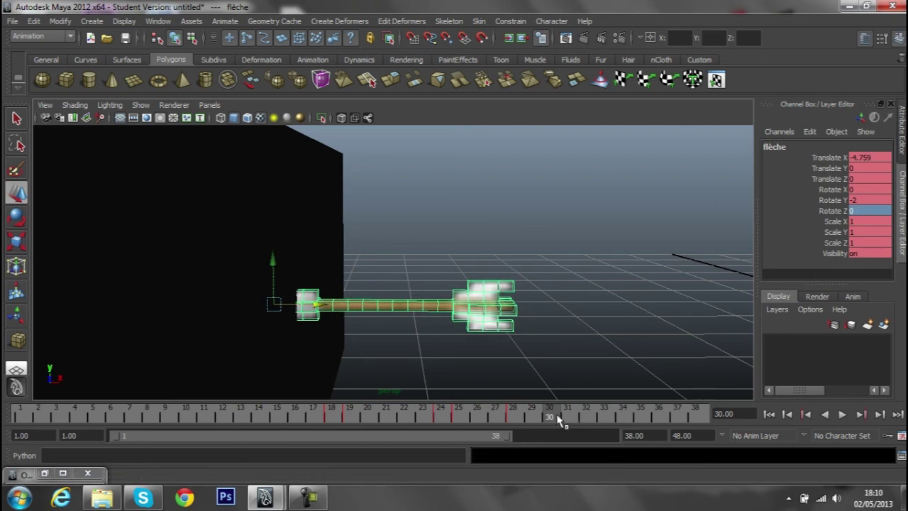
{"action": "left_click_drag", "start_coordinate": [557, 418], "coordinate": [165, 417]}
{"action": "mouse_move", "coordinate": [419, 310]}
{"action": "left_mouse_down", "text": "alt"}
{"action": "mouse_move", "coordinate": [463, 302]}
{"action": "mouse_move", "coordinate": [401, 269]}
{"action": "left_mouse_up", "text": "alt"}
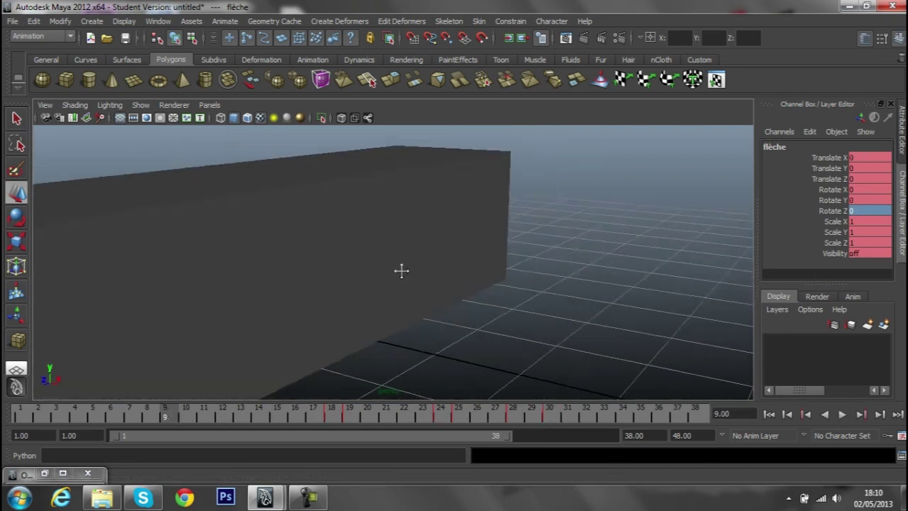
{"action": "scroll", "coordinate": [492, 277], "scroll_direction": "down", "scroll_amount": 5}
{"action": "key", "text": "alt+v"}
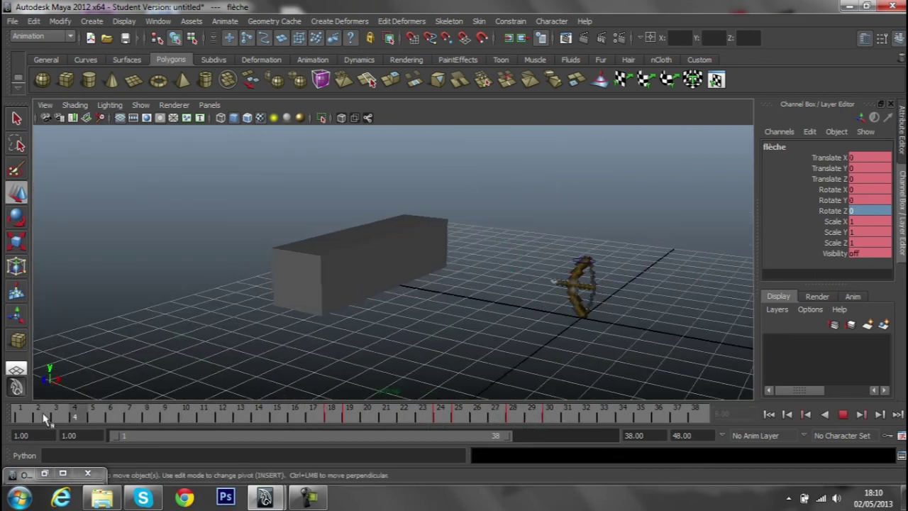
{"action": "left_click", "coordinate": [842, 415]}
{"action": "scroll", "coordinate": [526, 306], "scroll_direction": "down", "scroll_amount": 2}
{"action": "left_click", "coordinate": [497, 300]}
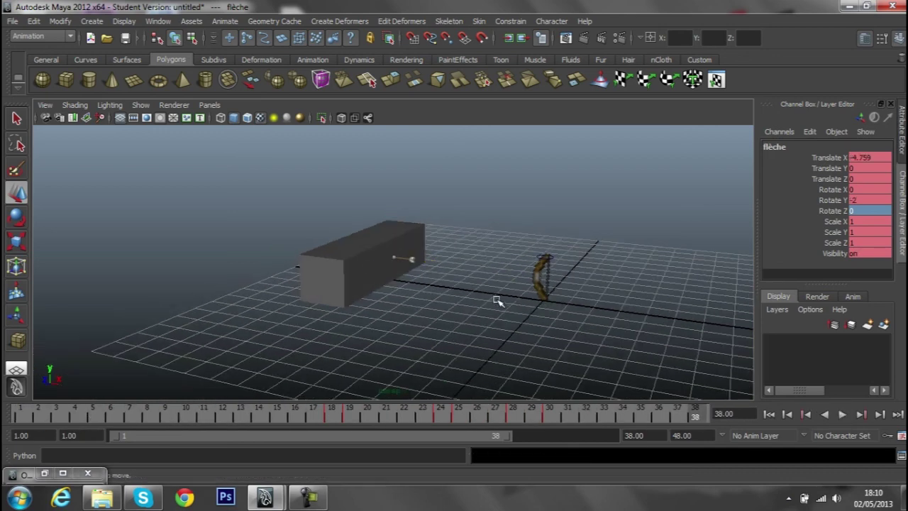
{"action": "scroll", "coordinate": [496, 284], "scroll_direction": "up", "scroll_amount": 3}
{"action": "scroll", "coordinate": [511, 269], "scroll_direction": "up", "scroll_amount": 3}
{"action": "scroll", "coordinate": [558, 258], "scroll_direction": "up", "scroll_amount": 3}
{"action": "scroll", "coordinate": [532, 260], "scroll_direction": "up", "scroll_amount": 2}
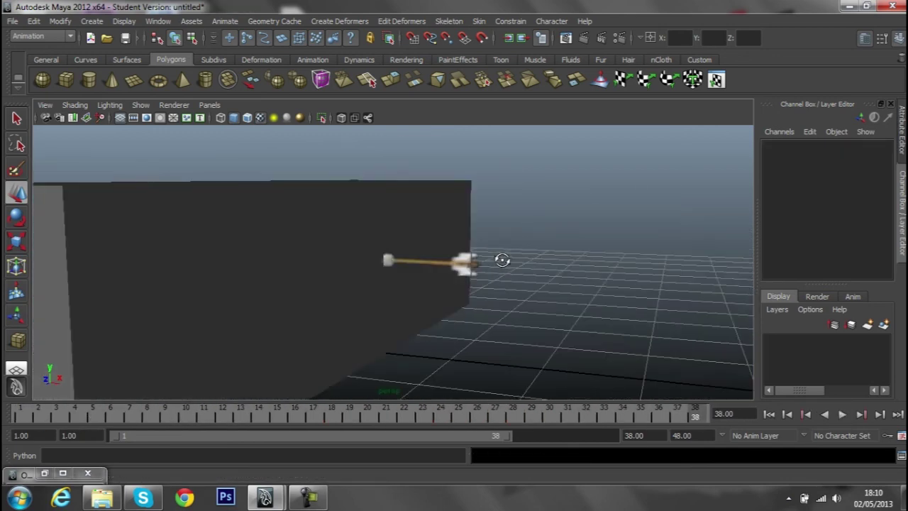
{"action": "scroll", "coordinate": [496, 276], "scroll_direction": "up", "scroll_amount": 1}
{"action": "key", "text": "alt+v"}
{"action": "key", "text": "alt+v"}
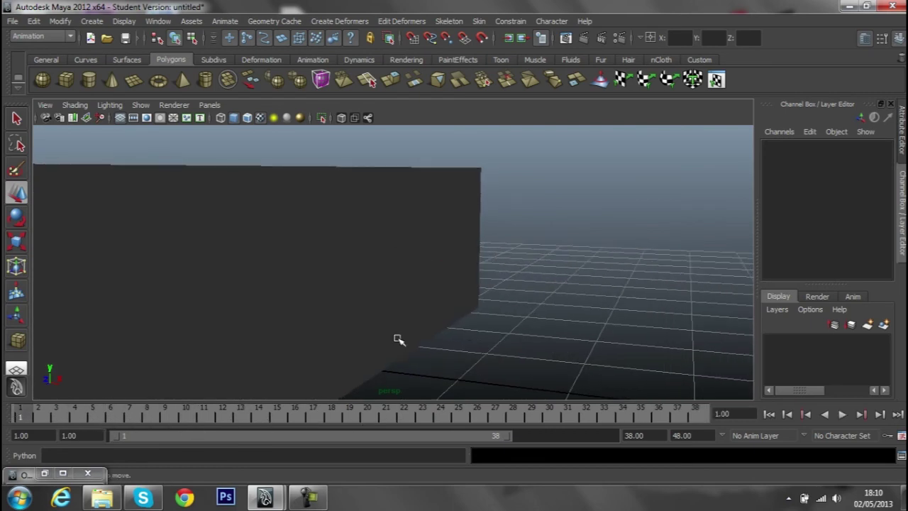
{"action": "mouse_move", "coordinate": [395, 338]}
{"action": "left_mouse_down", "text": "alt"}
{"action": "mouse_move", "coordinate": [574, 334]}
{"action": "mouse_move", "coordinate": [499, 362]}
{"action": "mouse_move", "coordinate": [537, 355]}
{"action": "mouse_move", "coordinate": [532, 349]}
{"action": "left_mouse_up", "text": "alt"}
{"action": "left_click", "coordinate": [842, 414]}
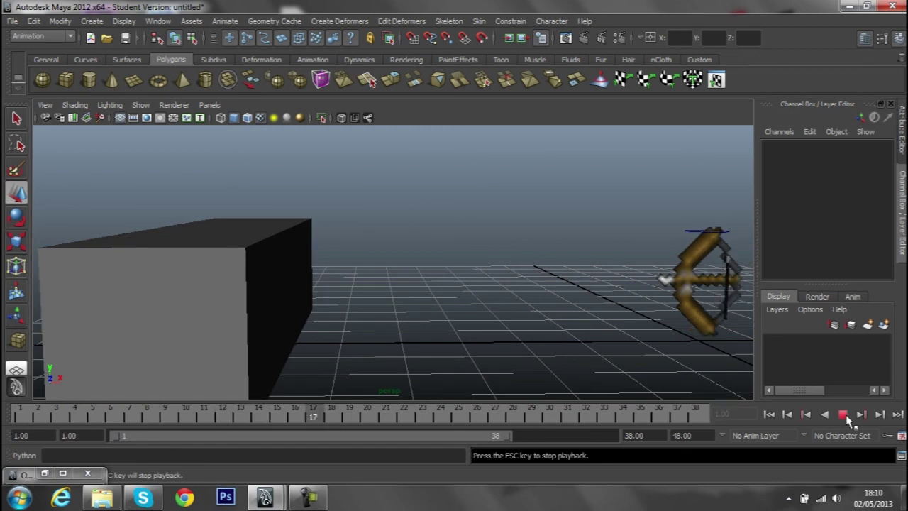
{"action": "key", "text": "alt+v"}
{"action": "mouse_move", "coordinate": [508, 327]}
{"action": "left_mouse_down", "text": "alt"}
{"action": "mouse_move", "coordinate": [381, 310]}
{"action": "mouse_move", "coordinate": [515, 298]}
{"action": "mouse_move", "coordinate": [471, 305]}
{"action": "mouse_move", "coordinate": [516, 275]}
{"action": "left_mouse_up", "text": "alt"}
{"action": "left_click", "coordinate": [532, 265]}
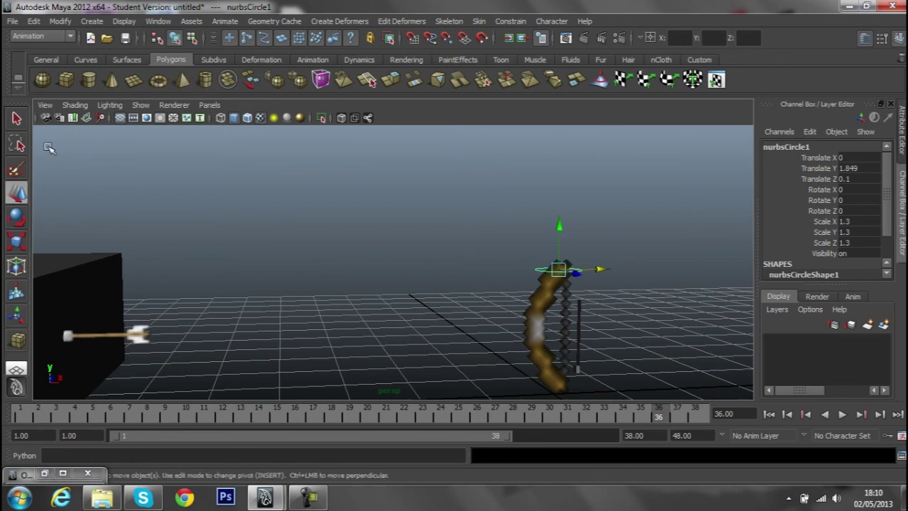
Scale nurbsCircle1 down to 1 with the Scale tool and reopen the Outliner
{"action": "key", "text": "r"}
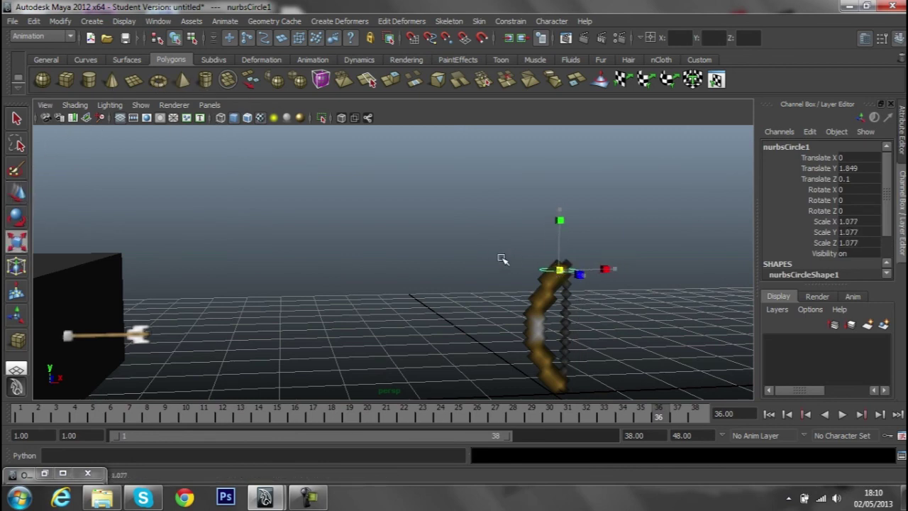
{"action": "mouse_move", "coordinate": [510, 263]}
{"action": "left_mouse_down", "text": "alt"}
{"action": "mouse_move", "coordinate": [365, 262]}
{"action": "mouse_move", "coordinate": [337, 273]}
{"action": "left_mouse_up", "text": "alt"}
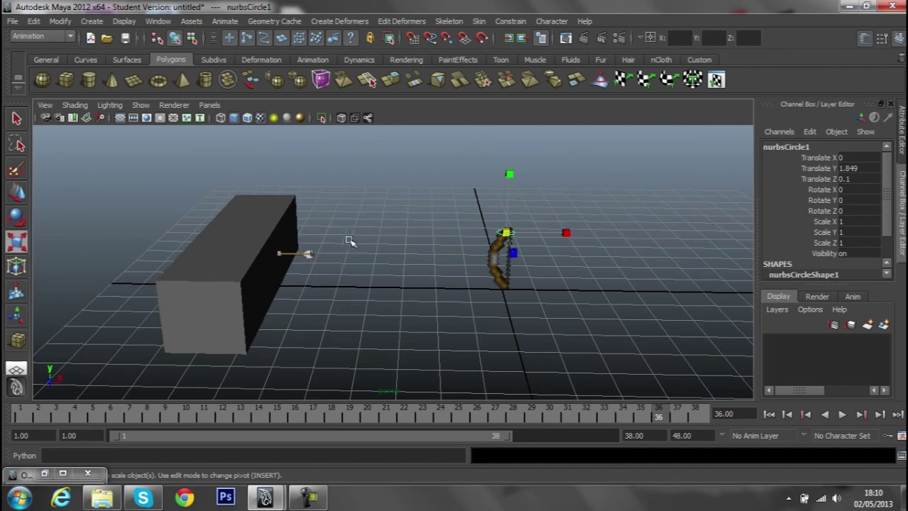
{"action": "left_click", "coordinate": [158, 20]}
{"action": "left_click", "coordinate": [185, 124]}
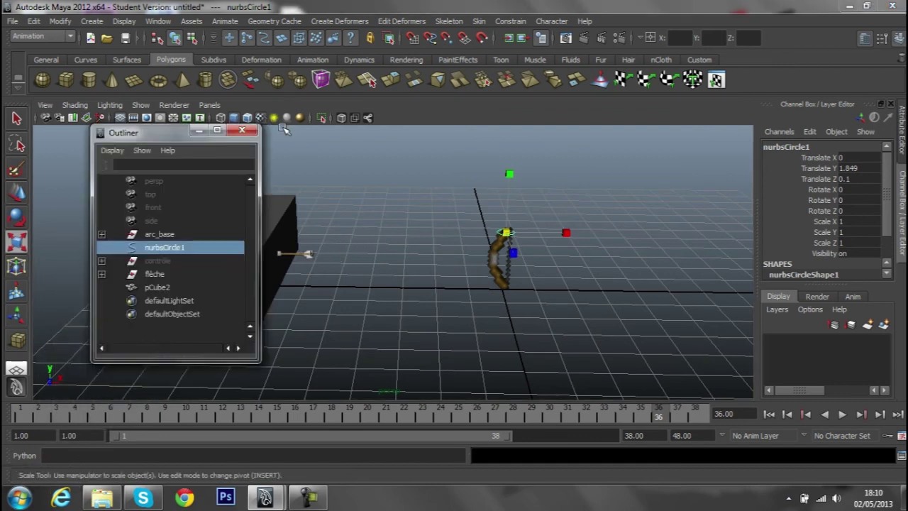
{"action": "right_click", "coordinate": [426, 136]}
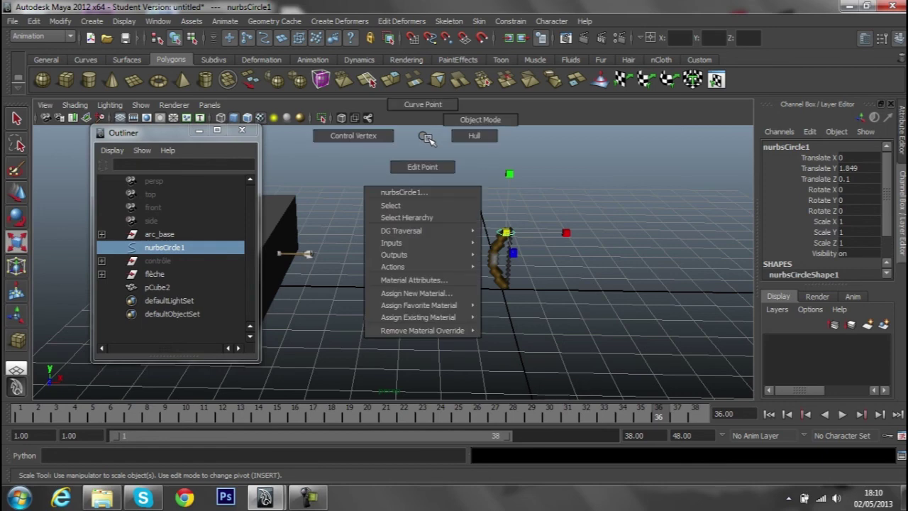
{"action": "left_click", "coordinate": [422, 143]}
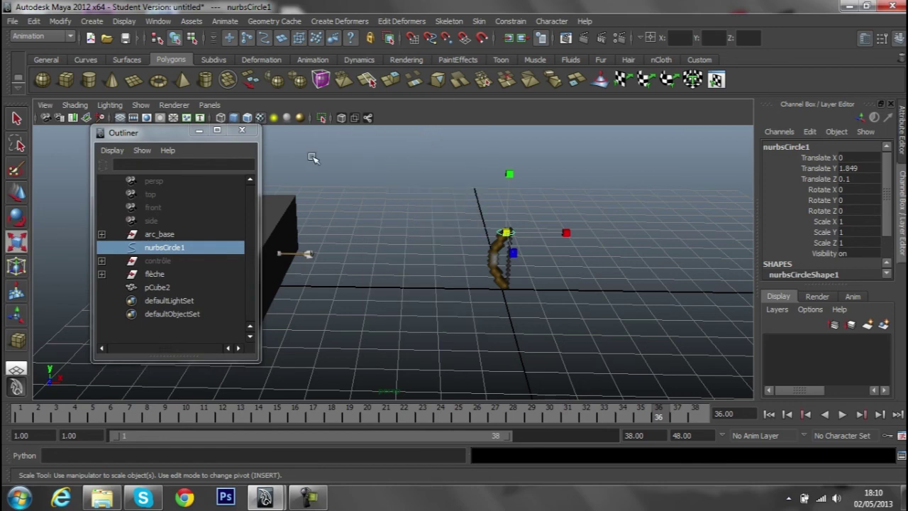
Select flèche, check its pose at frame 28, then minimize the Outliner
{"action": "left_click", "coordinate": [179, 273]}
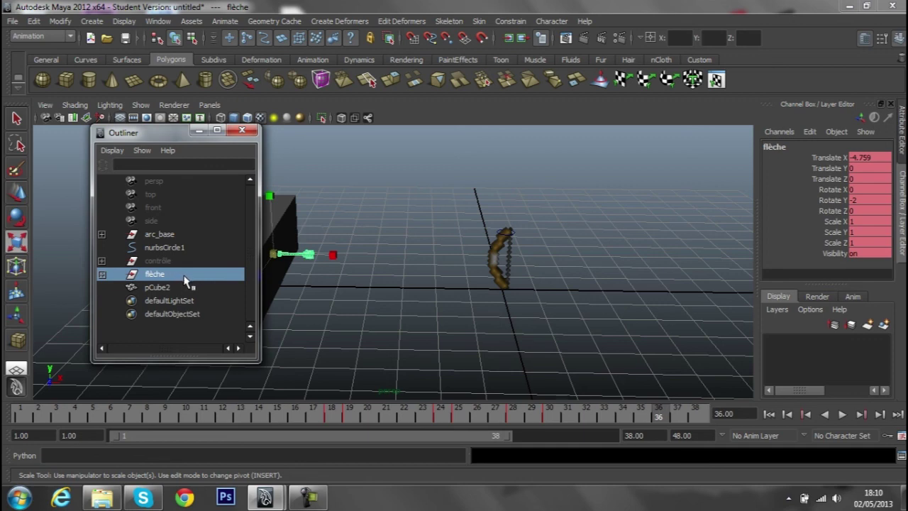
{"action": "left_click_drag", "start_coordinate": [599, 419], "coordinate": [521, 417]}
{"action": "right_click", "coordinate": [516, 416]}
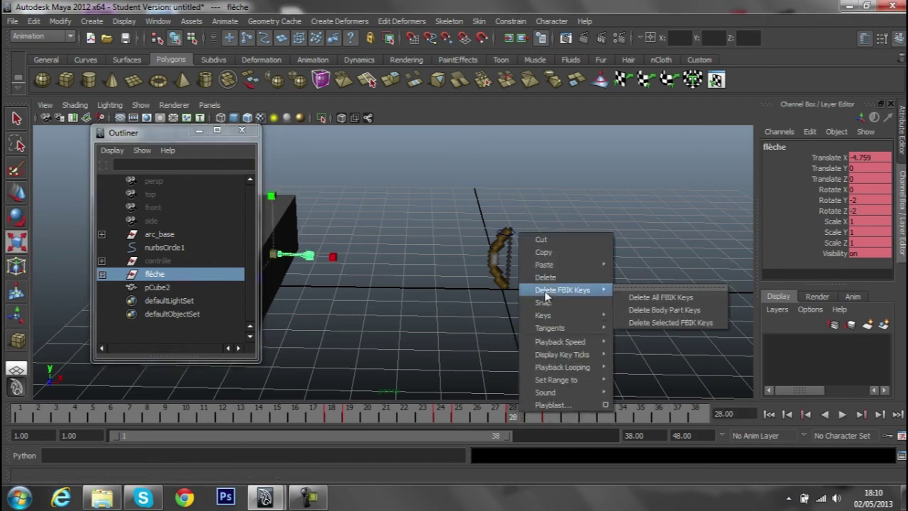
{"action": "left_click", "coordinate": [489, 415]}
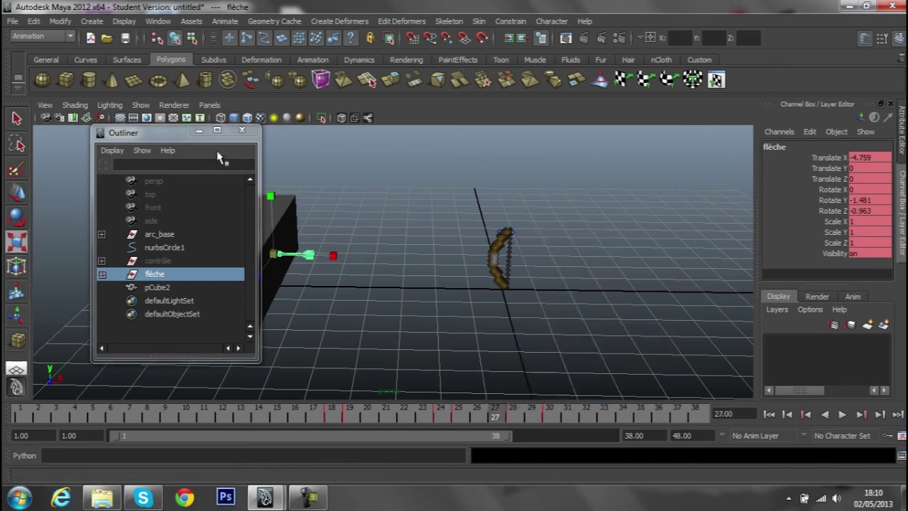
{"action": "left_click", "coordinate": [206, 135]}
{"action": "left_click", "coordinate": [389, 196]}
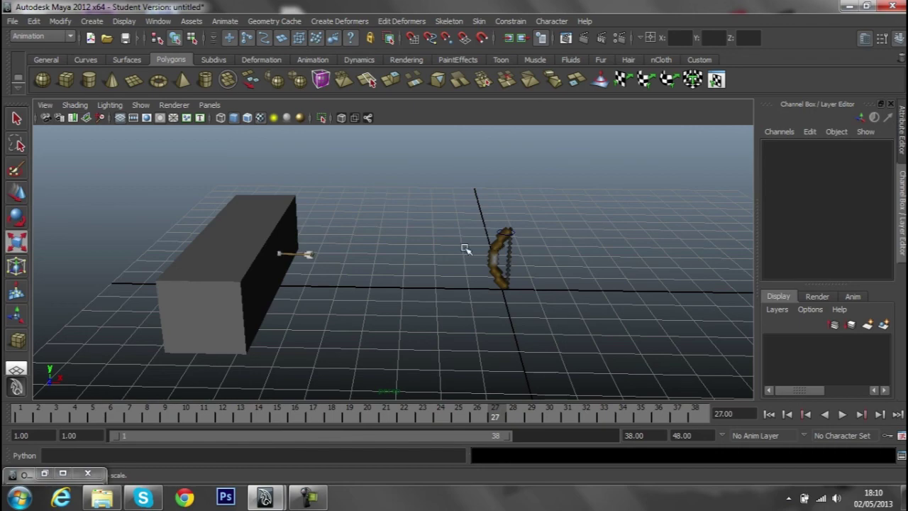
{"action": "mouse_move", "coordinate": [465, 248]}
{"action": "left_mouse_down", "text": "alt"}
{"action": "mouse_move", "coordinate": [448, 260]}
{"action": "mouse_move", "coordinate": [497, 223]}
{"action": "mouse_move", "coordinate": [501, 250]}
{"action": "mouse_move", "coordinate": [511, 254]}
{"action": "mouse_move", "coordinate": [418, 254]}
{"action": "mouse_move", "coordinate": [454, 248]}
{"action": "mouse_move", "coordinate": [487, 297]}
{"action": "mouse_move", "coordinate": [481, 246]}
{"action": "mouse_move", "coordinate": [443, 249]}
{"action": "left_mouse_up", "text": "alt"}
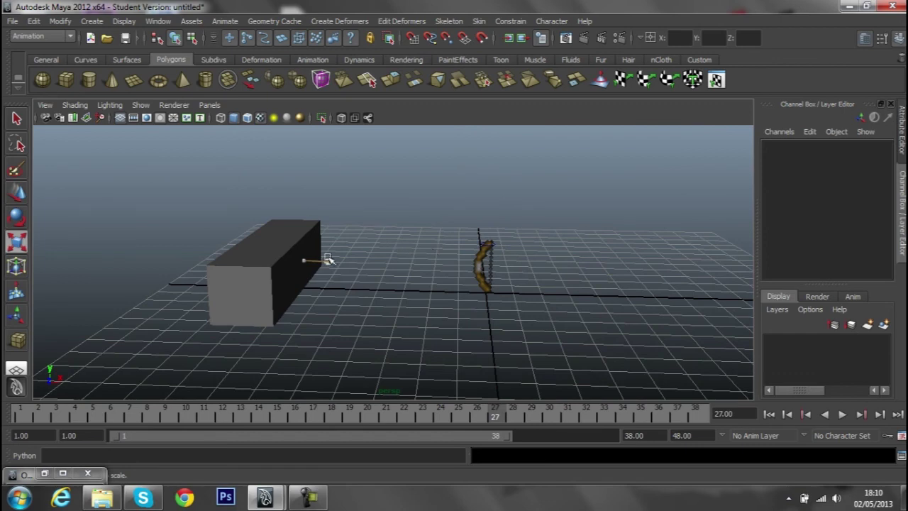
{"action": "mouse_move", "coordinate": [328, 259]}
{"action": "left_mouse_down", "text": "alt"}
{"action": "mouse_move", "coordinate": [563, 278]}
{"action": "mouse_move", "coordinate": [473, 235]}
{"action": "mouse_move", "coordinate": [302, 220]}
{"action": "mouse_move", "coordinate": [336, 201]}
{"action": "mouse_move", "coordinate": [408, 262]}
{"action": "mouse_move", "coordinate": [402, 248]}
{"action": "mouse_move", "coordinate": [365, 255]}
{"action": "left_mouse_up", "text": "alt"}
{"action": "scroll", "coordinate": [365, 256], "scroll_direction": "up", "scroll_amount": 5}
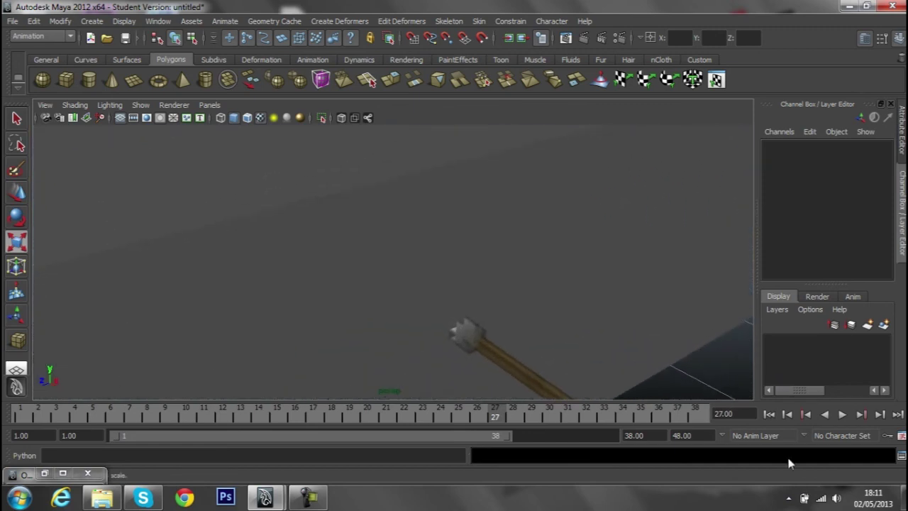
{"action": "left_click_drag", "start_coordinate": [355, 294], "coordinate": [513, 321], "text": "alt"}
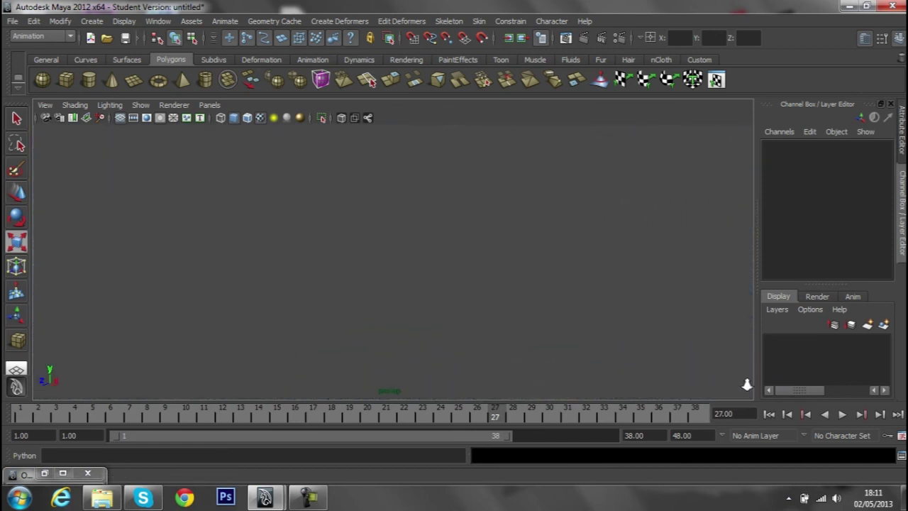
{"action": "mouse_move", "coordinate": [747, 385]}
{"action": "left_mouse_down", "text": "alt"}
{"action": "mouse_move", "coordinate": [418, 286]}
{"action": "mouse_move", "coordinate": [573, 265]}
{"action": "mouse_move", "coordinate": [634, 211]}
{"action": "mouse_move", "coordinate": [450, 180]}
{"action": "mouse_move", "coordinate": [507, 266]}
{"action": "mouse_move", "coordinate": [594, 258]}
{"action": "mouse_move", "coordinate": [464, 298]}
{"action": "mouse_move", "coordinate": [407, 286]}
{"action": "left_mouse_up", "text": "alt"}
{"action": "scroll", "coordinate": [418, 286], "scroll_direction": "down", "scroll_amount": 3}
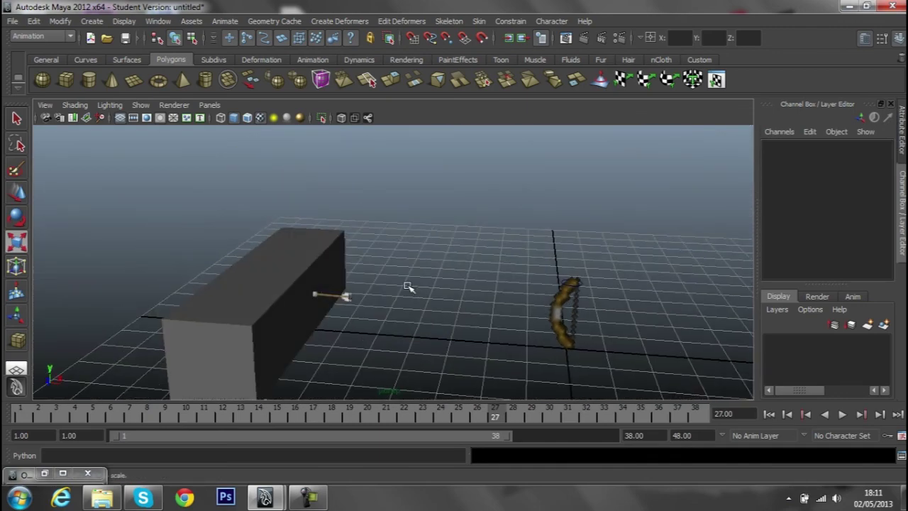